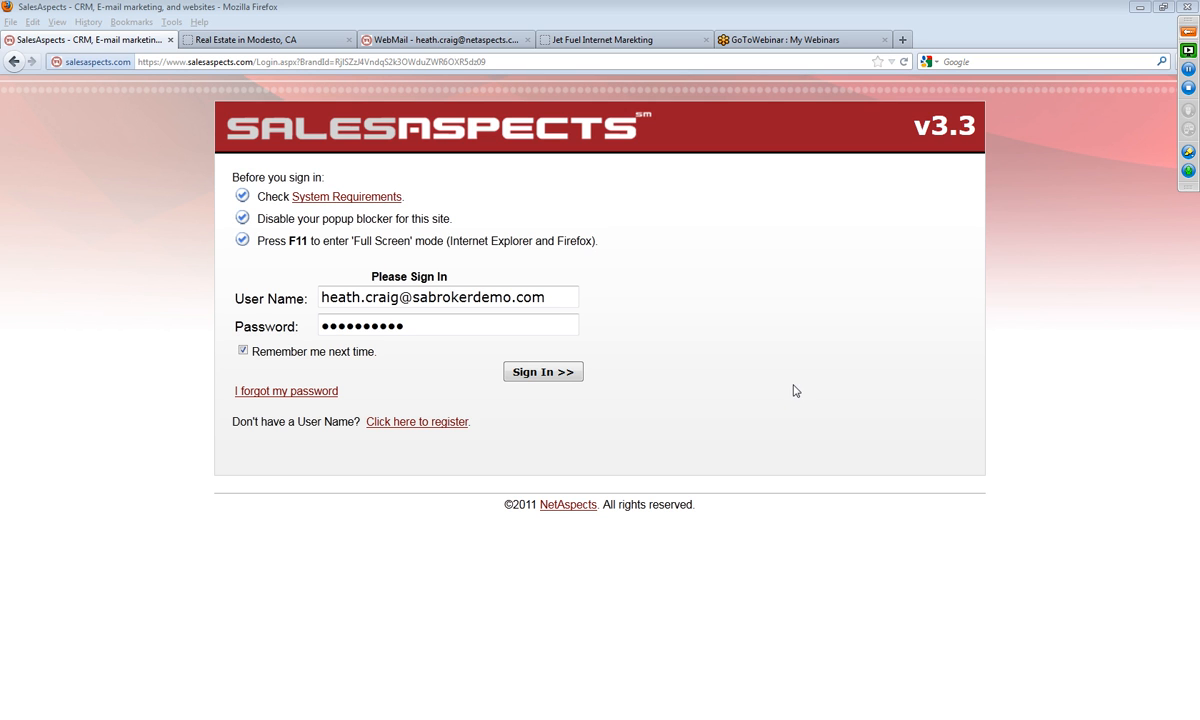
Step: Sign in with the saved credentials and open the list of managed websites
{"action": "left_click", "coordinate": [537, 378]}
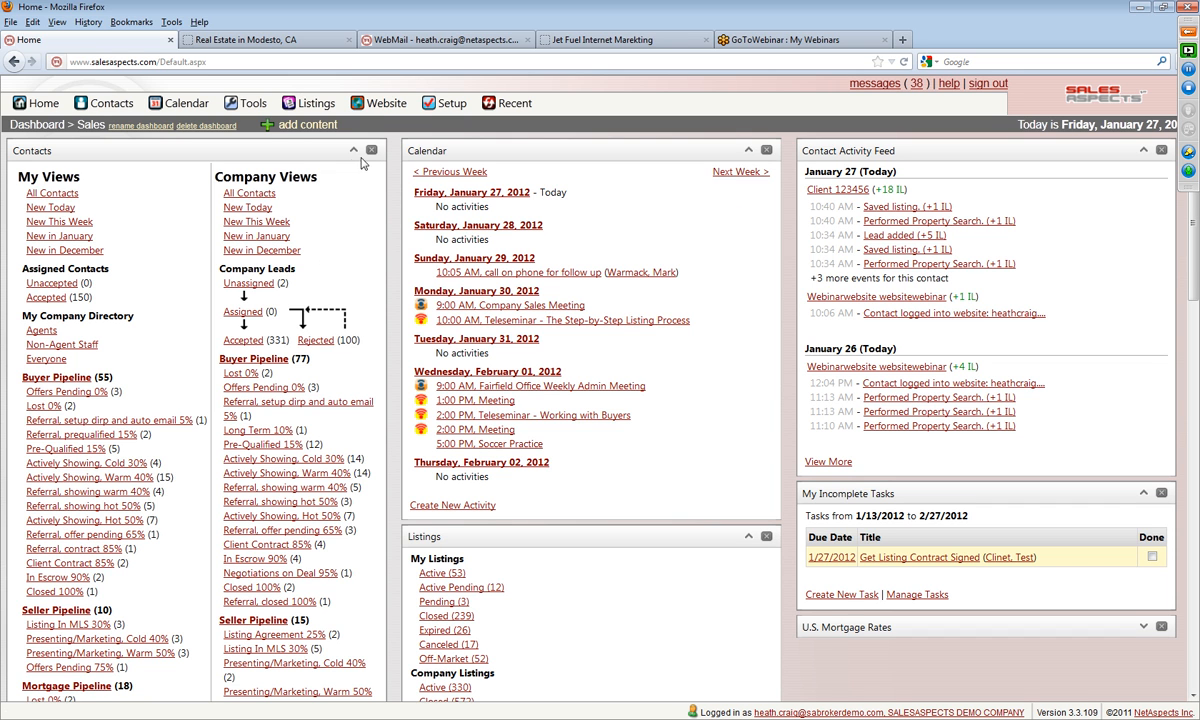
{"action": "left_click", "coordinate": [384, 108]}
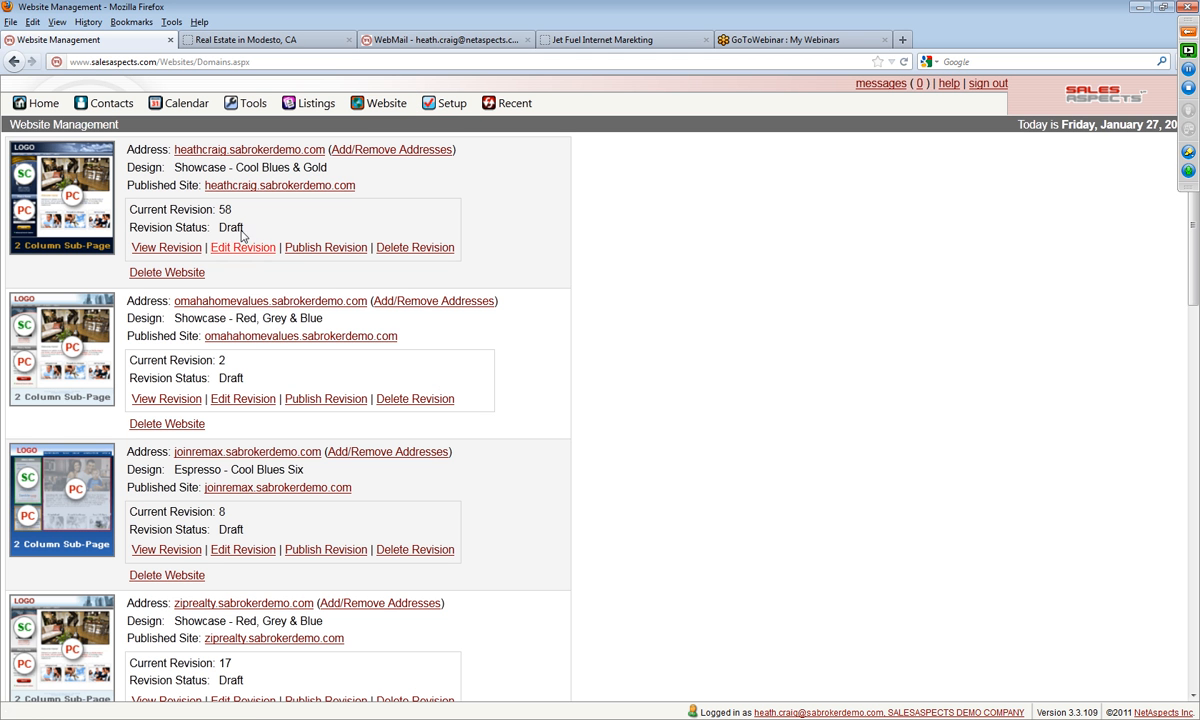
{"action": "scroll", "coordinate": [67, 532], "scroll_direction": "down", "scroll_amount": 6}
{"action": "scroll", "coordinate": [67, 534], "scroll_direction": "up", "scroll_amount": 2}
{"action": "scroll", "coordinate": [67, 534], "scroll_direction": "up", "scroll_amount": 4}
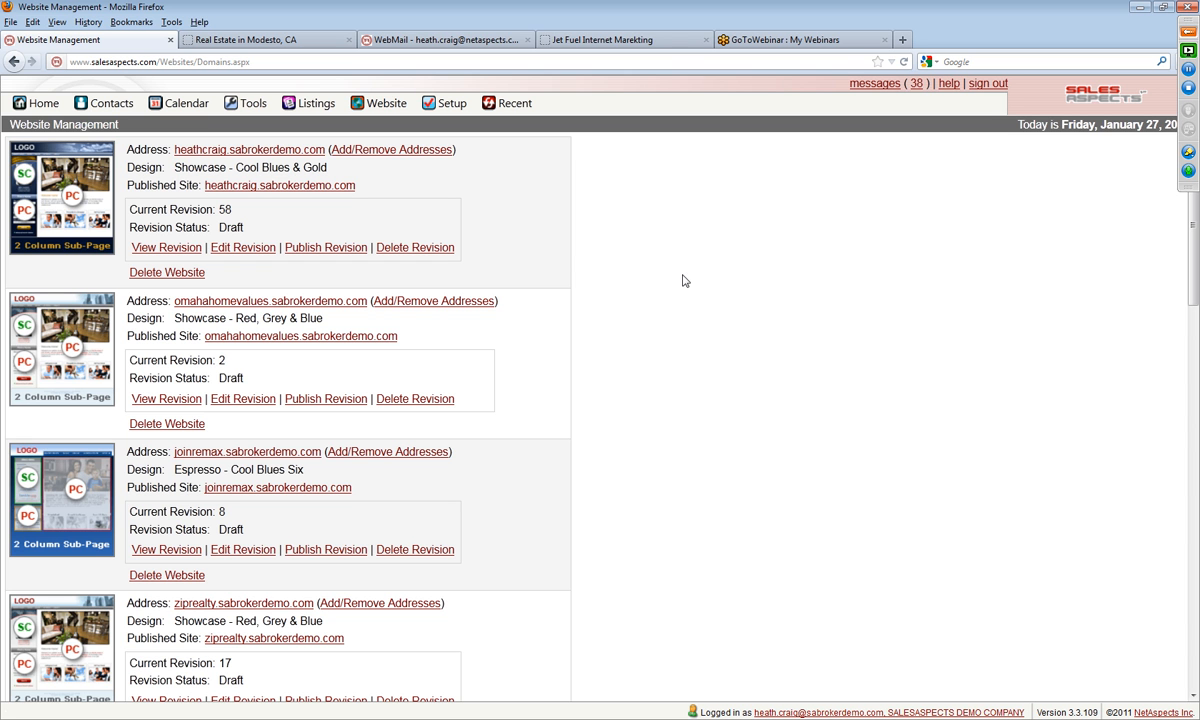
Step: View the published Modesto real estate site and return to the website management page
{"action": "left_click", "coordinate": [252, 45]}
{"action": "left_click", "coordinate": [309, 132]}
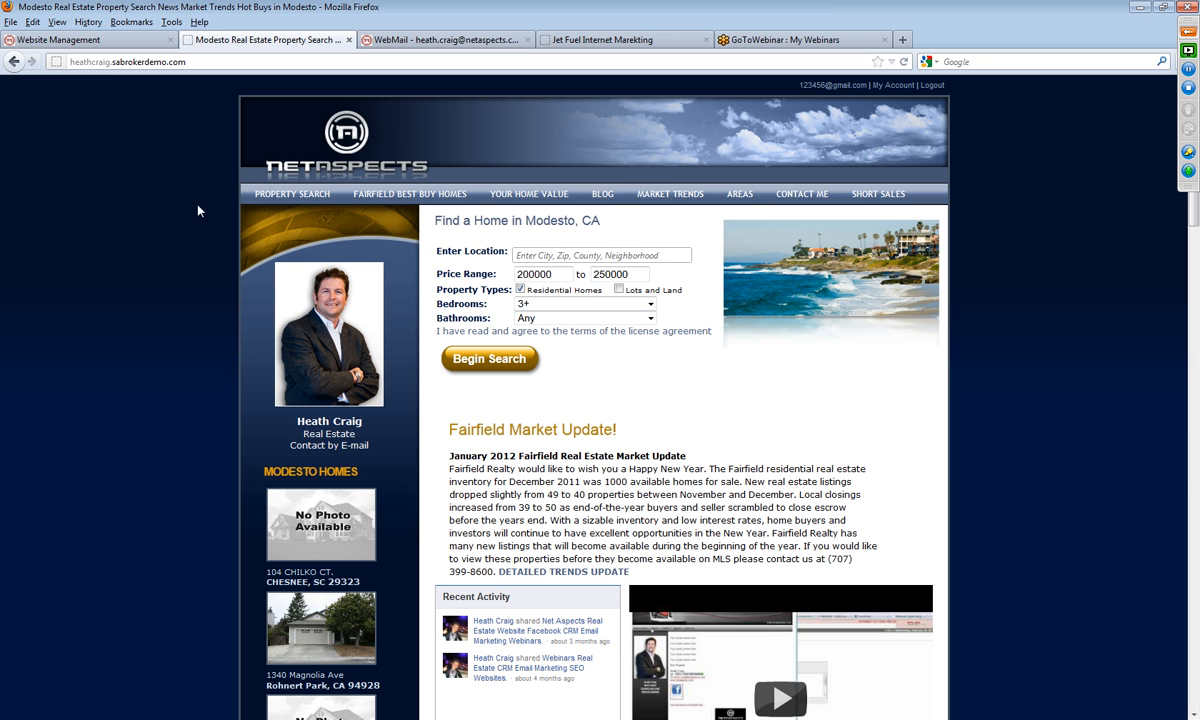
{"action": "left_click", "coordinate": [105, 42]}
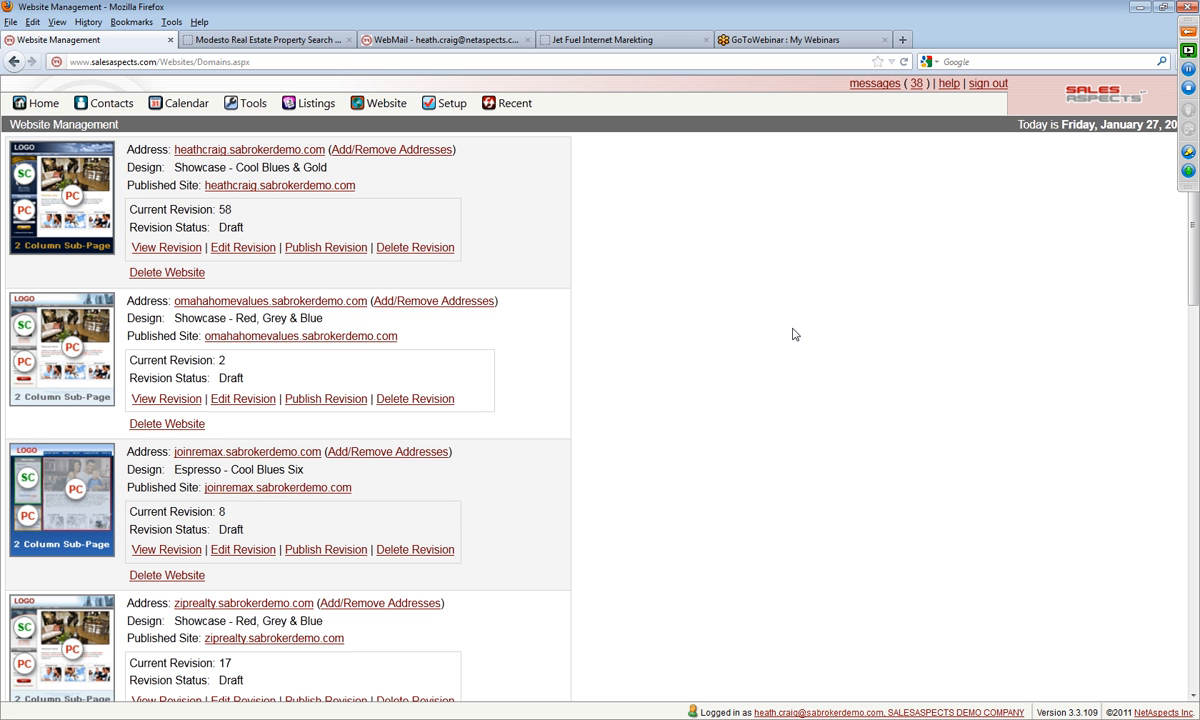
Step: Start a new website from the end of the personal websites list
{"action": "scroll", "coordinate": [794, 334], "scroll_direction": "down", "scroll_amount": 12}
{"action": "scroll", "coordinate": [794, 336], "scroll_direction": "down", "scroll_amount": 8}
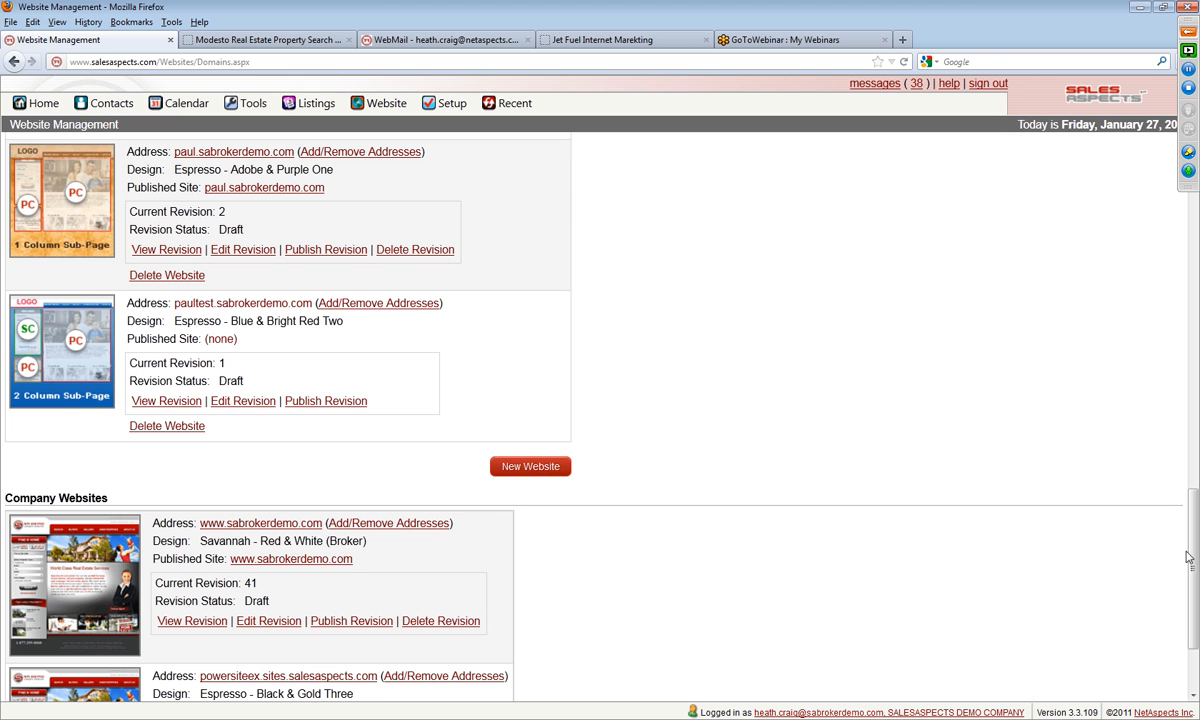
{"action": "left_click", "coordinate": [534, 467]}
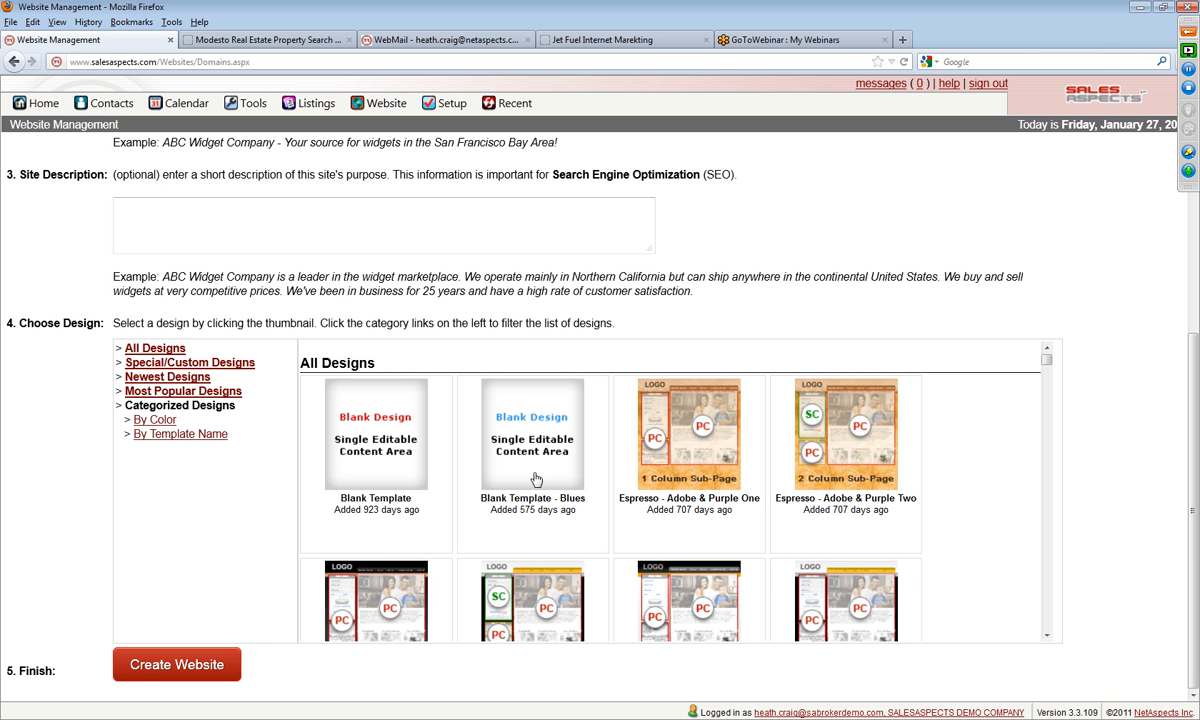
{"action": "scroll", "coordinate": [534, 479], "scroll_direction": "up", "scroll_amount": 5}
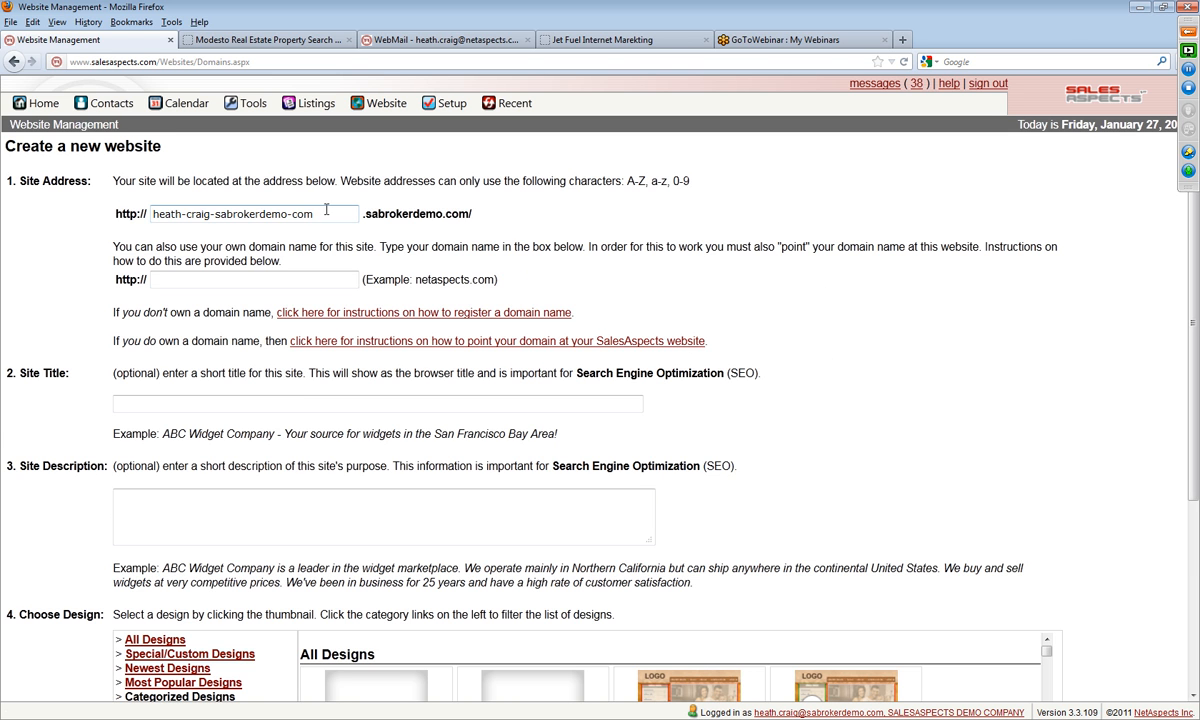
{"action": "left_click_drag", "start_coordinate": [326, 209], "coordinate": [3, 200]}
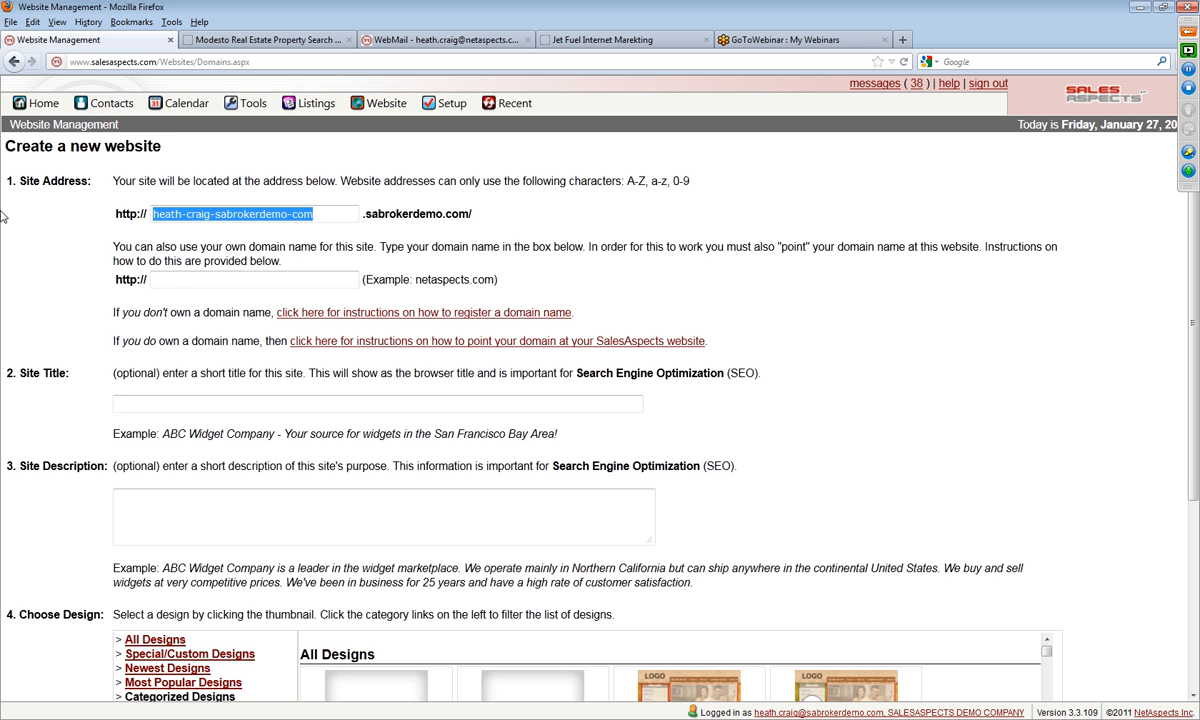
{"action": "left_click", "coordinate": [192, 284]}
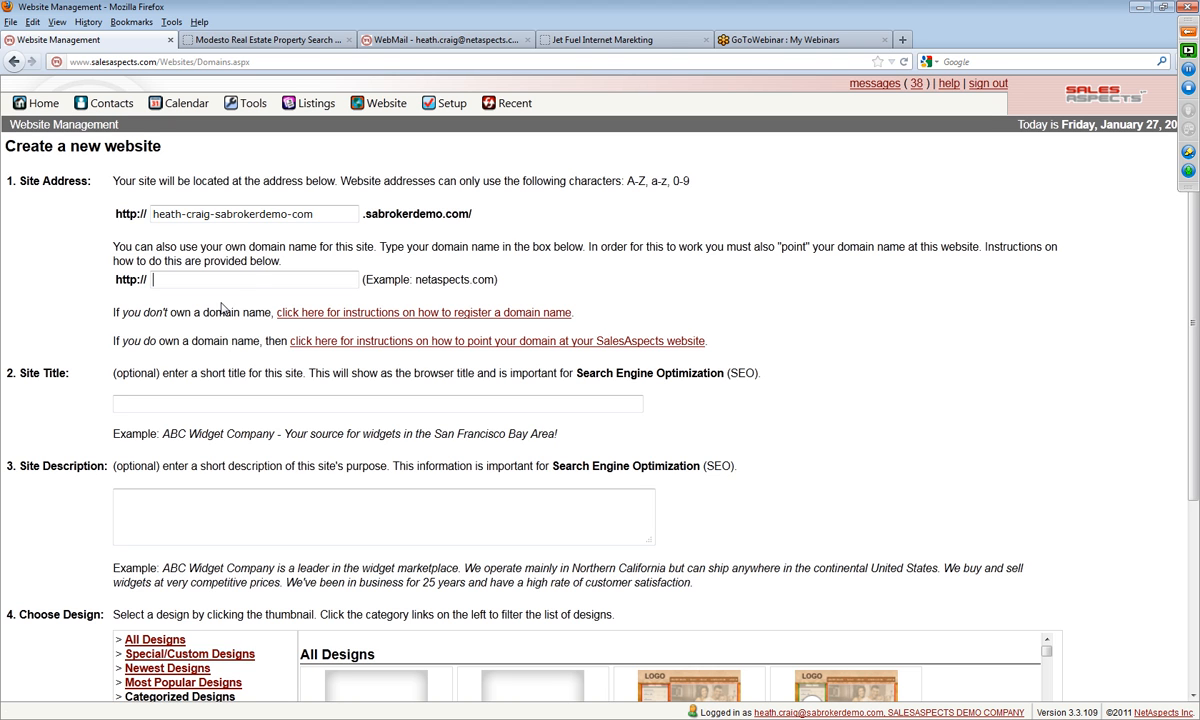
{"action": "left_click", "coordinate": [166, 280]}
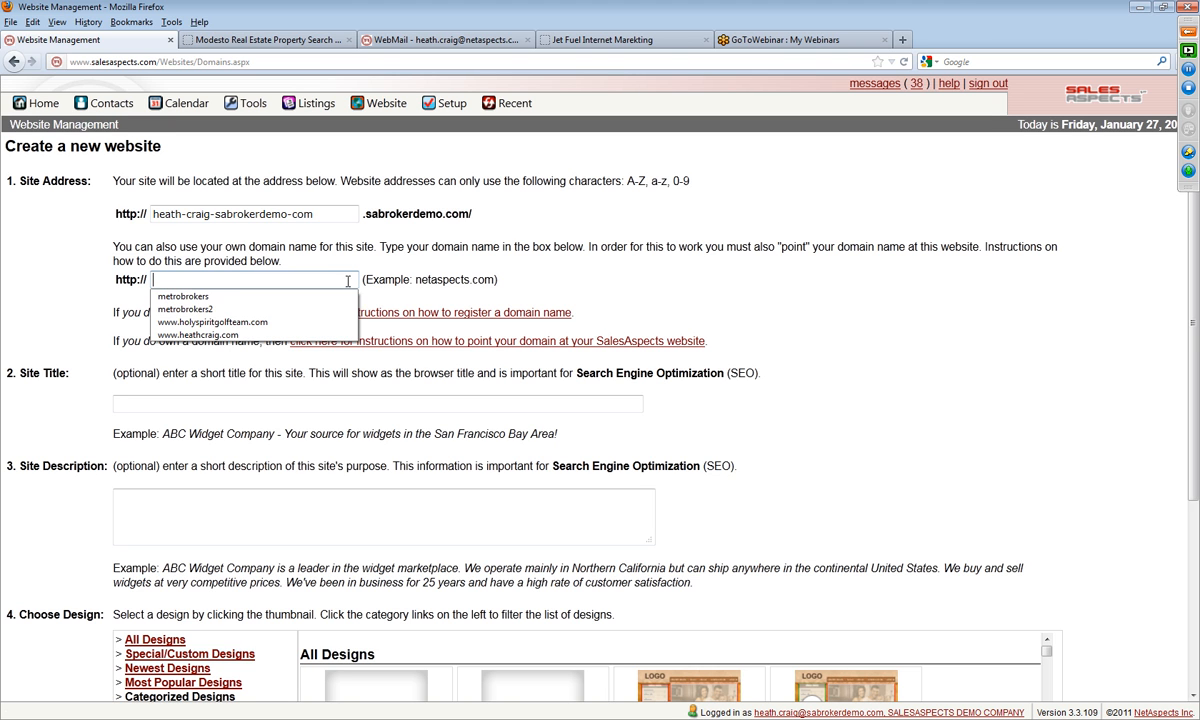
{"action": "left_click", "coordinate": [396, 280]}
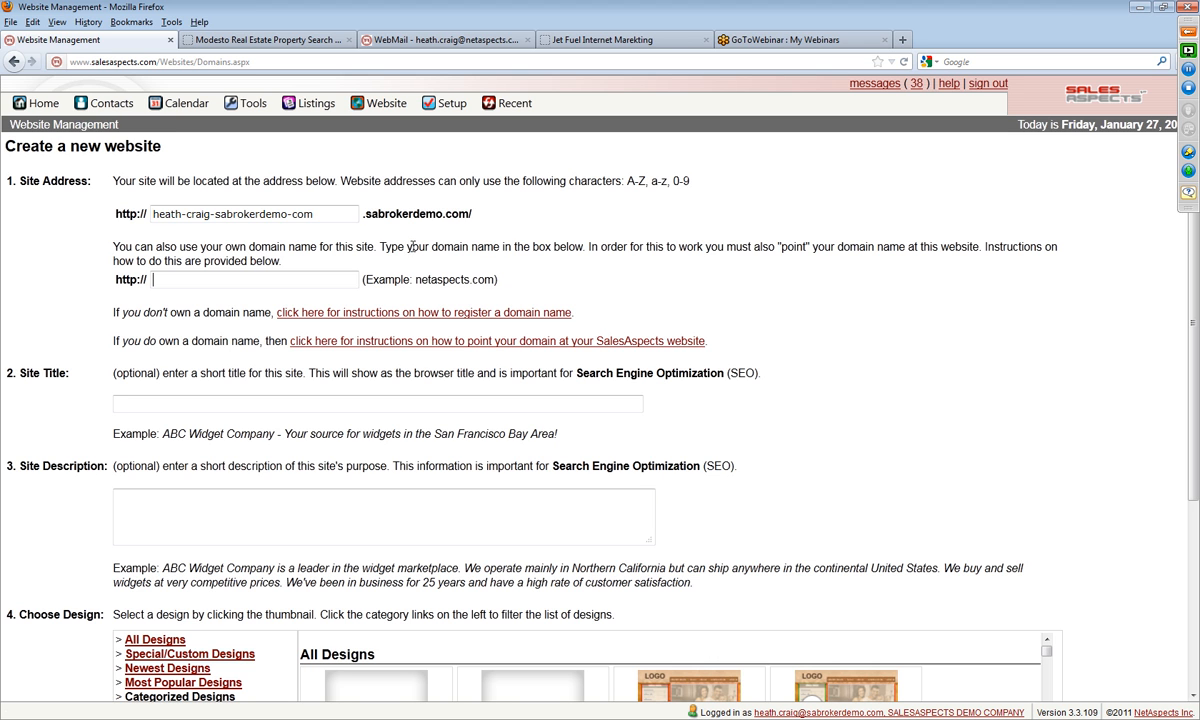
Step: Replace the suggested site address with "FairfieldCaliforniaRealEsate" under sabrokerdemo.com
{"action": "left_click_drag", "start_coordinate": [342, 215], "coordinate": [34, 220]}
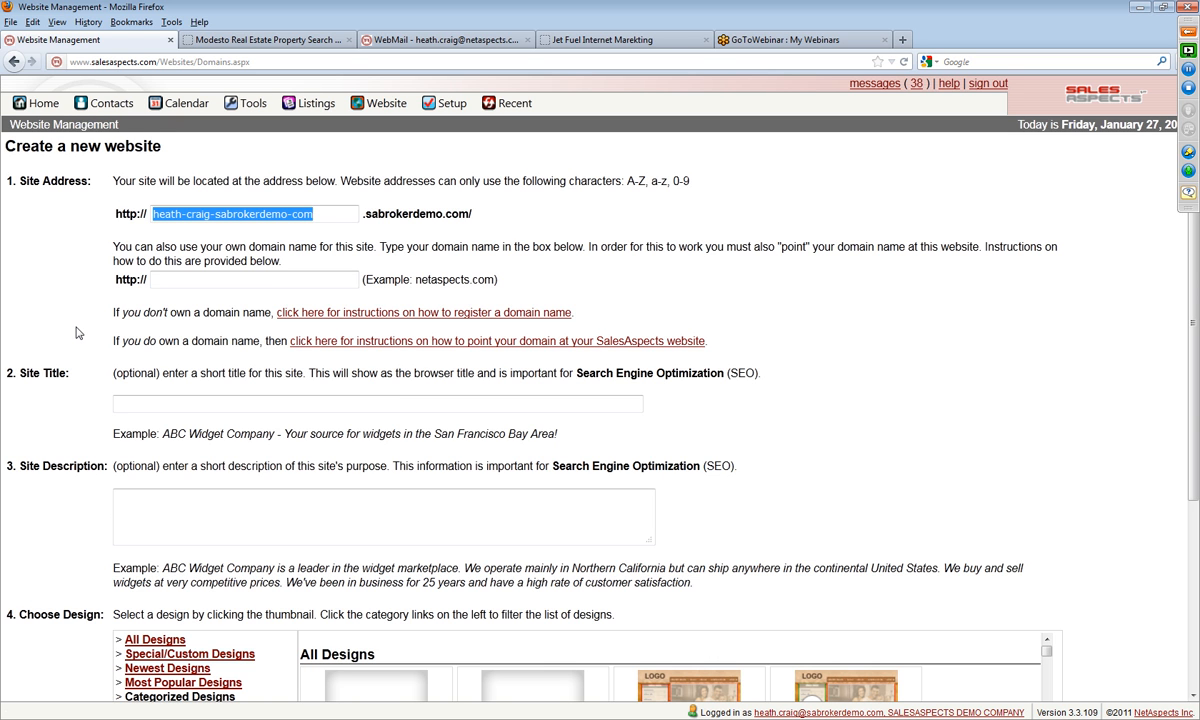
{"action": "type", "text": "F"}
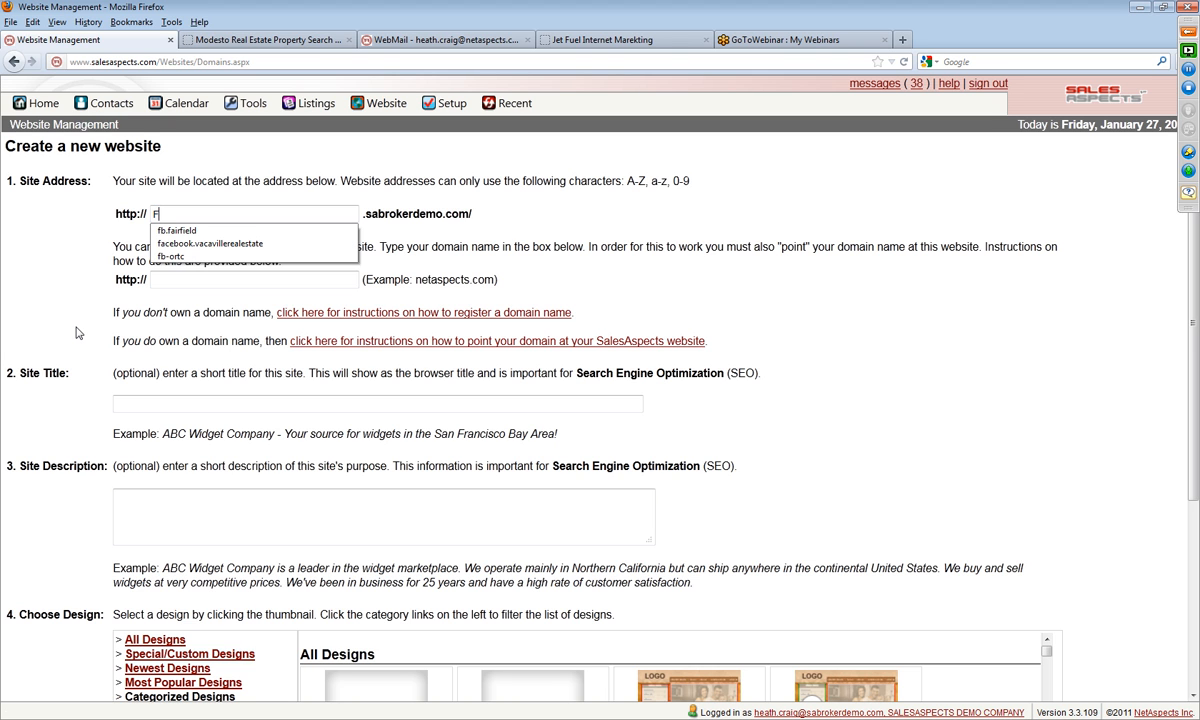
{"action": "type", "text": "airfield"}
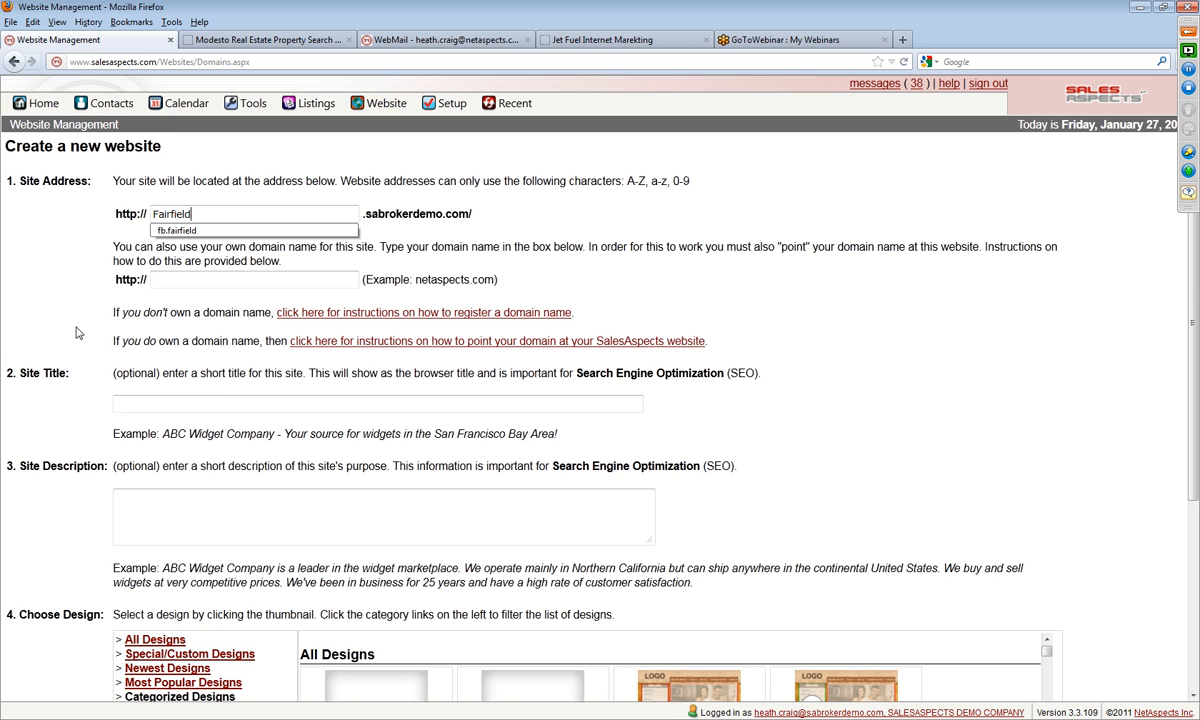
{"action": "type", "text": "Californi"}
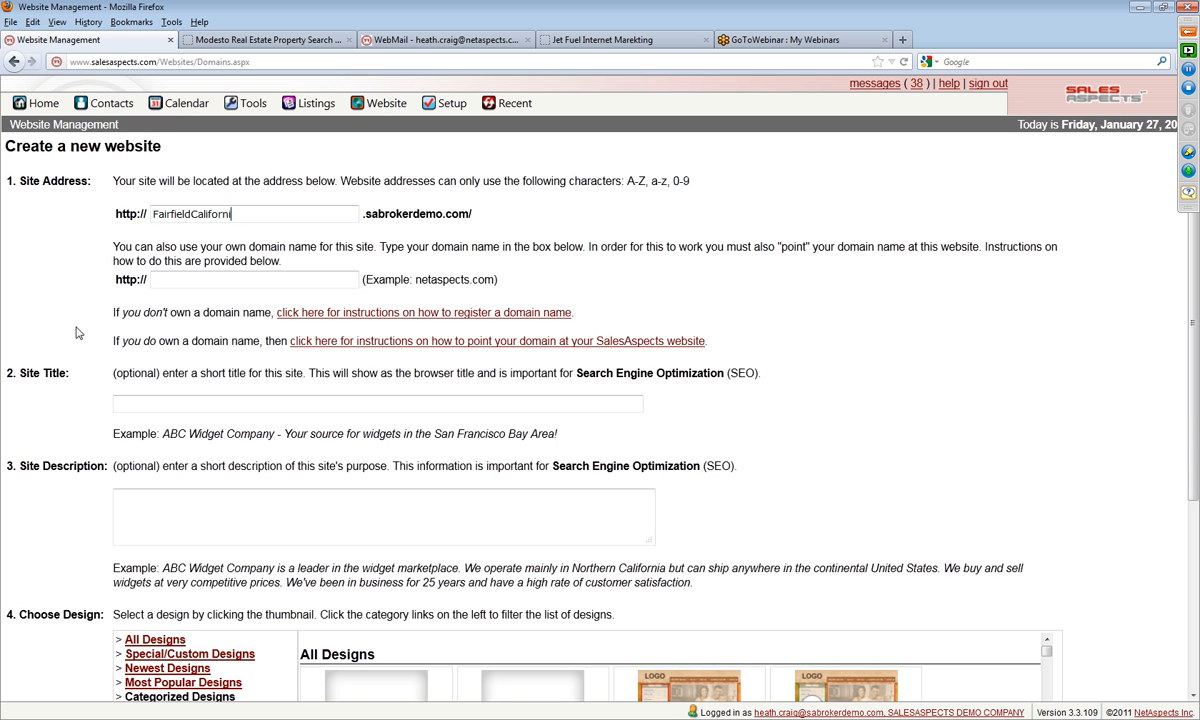
{"action": "type", "text": "arRealEsate"}
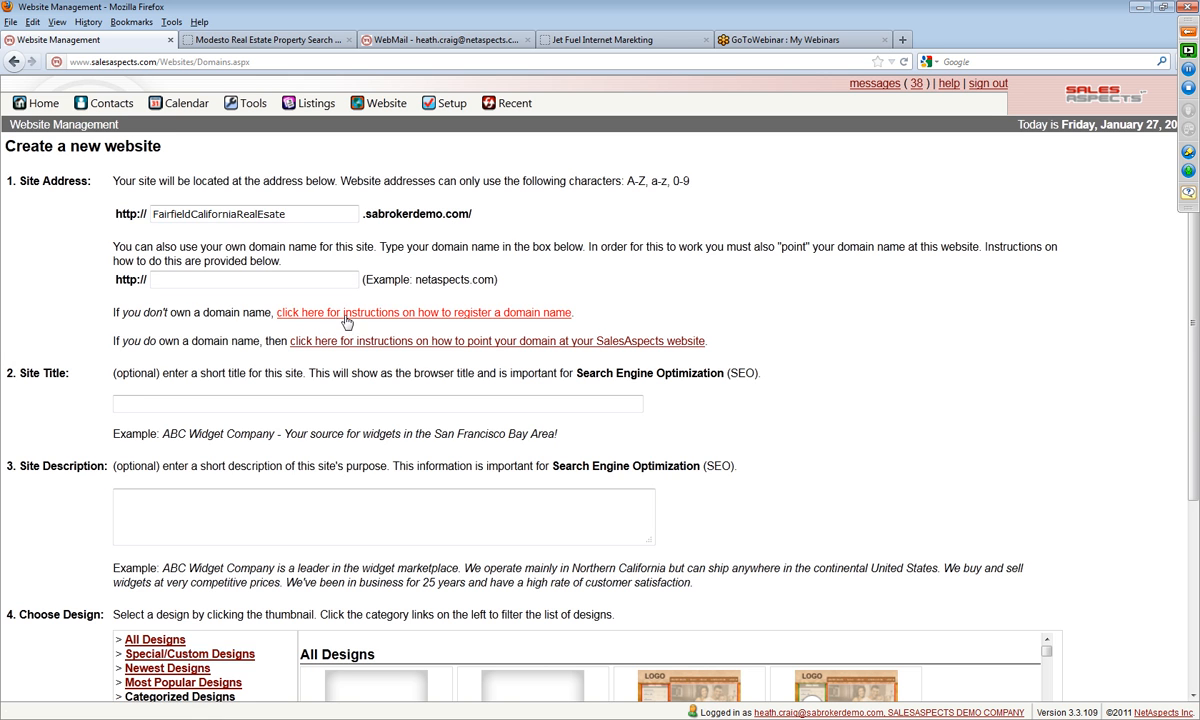
Step: Open the instructions for registering a domain name, examine the primary and secondary name servers, and close the help window
{"action": "left_click", "coordinate": [399, 315]}
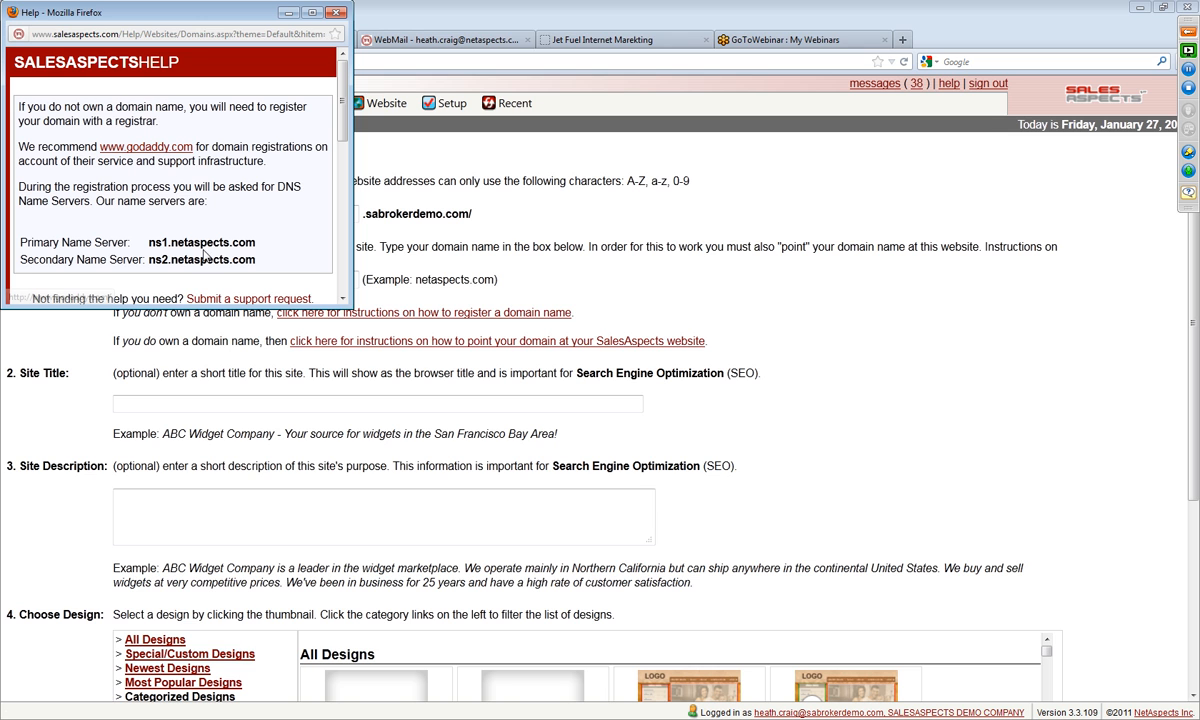
{"action": "left_click_drag", "start_coordinate": [255, 265], "coordinate": [18, 241]}
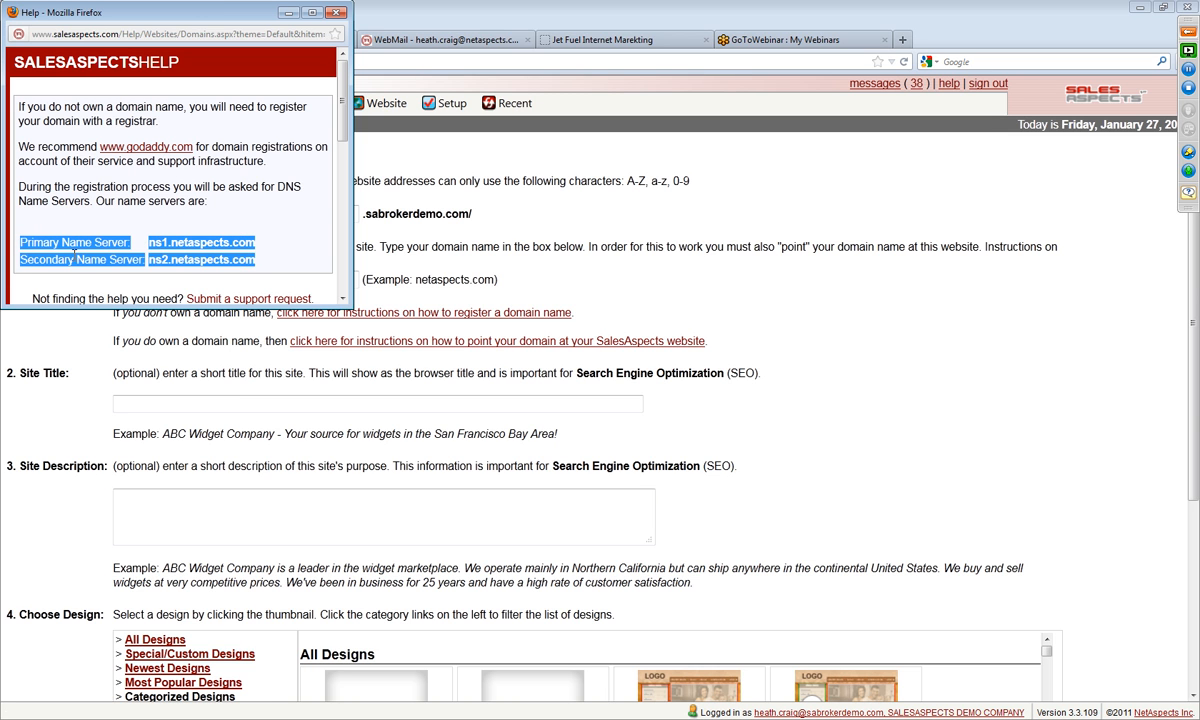
{"action": "left_click", "coordinate": [256, 260]}
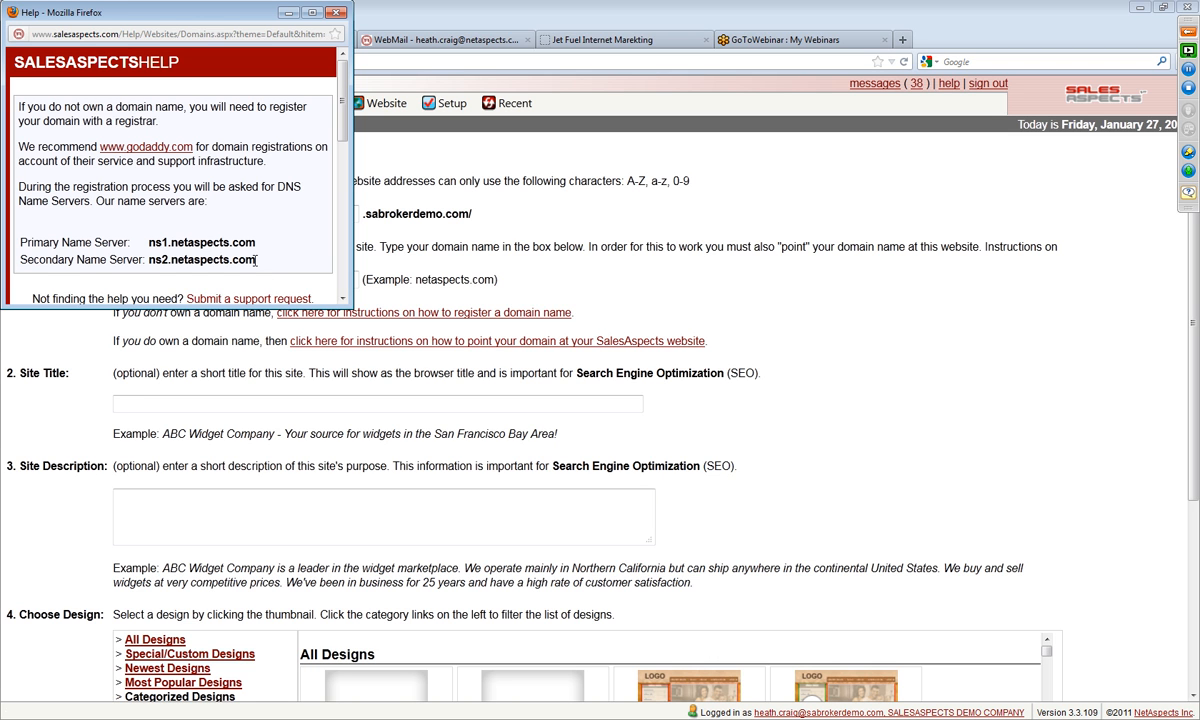
{"action": "left_click_drag", "start_coordinate": [27, 240], "coordinate": [258, 258]}
{"action": "left_click", "coordinate": [270, 267]}
{"action": "left_click_drag", "start_coordinate": [283, 307], "coordinate": [283, 372]}
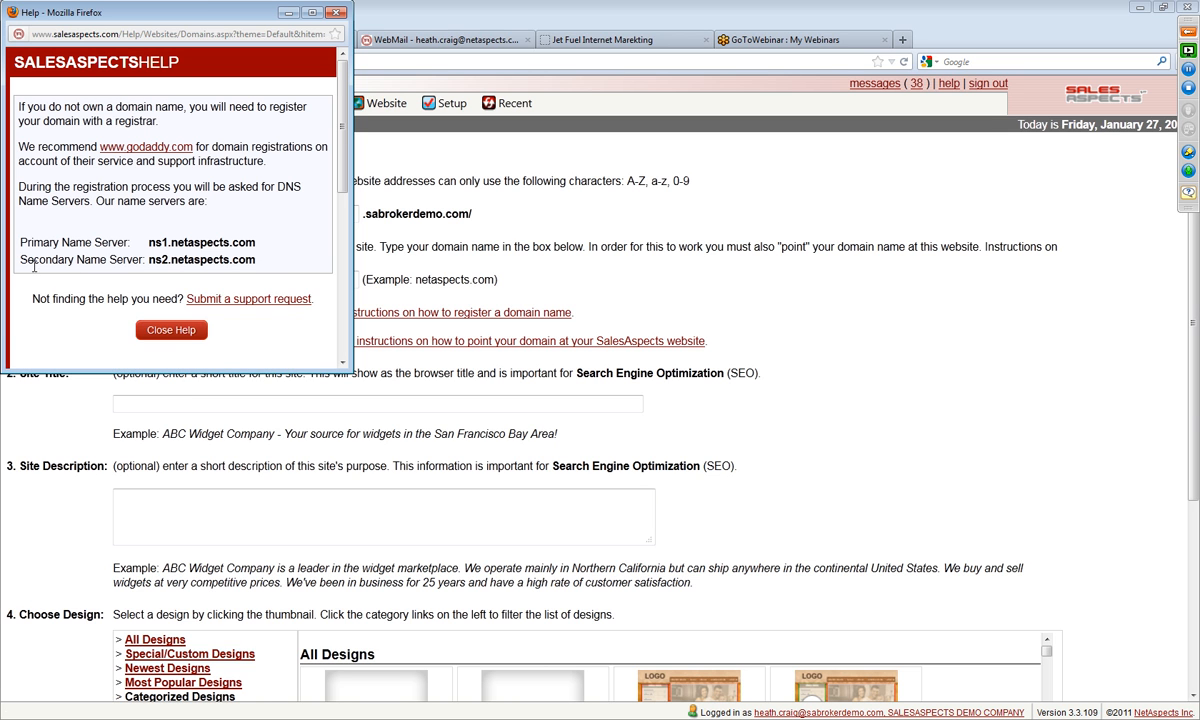
{"action": "left_click_drag", "start_coordinate": [140, 260], "coordinate": [256, 260]}
{"action": "left_click", "coordinate": [272, 263]}
{"action": "left_click", "coordinate": [334, 14]}
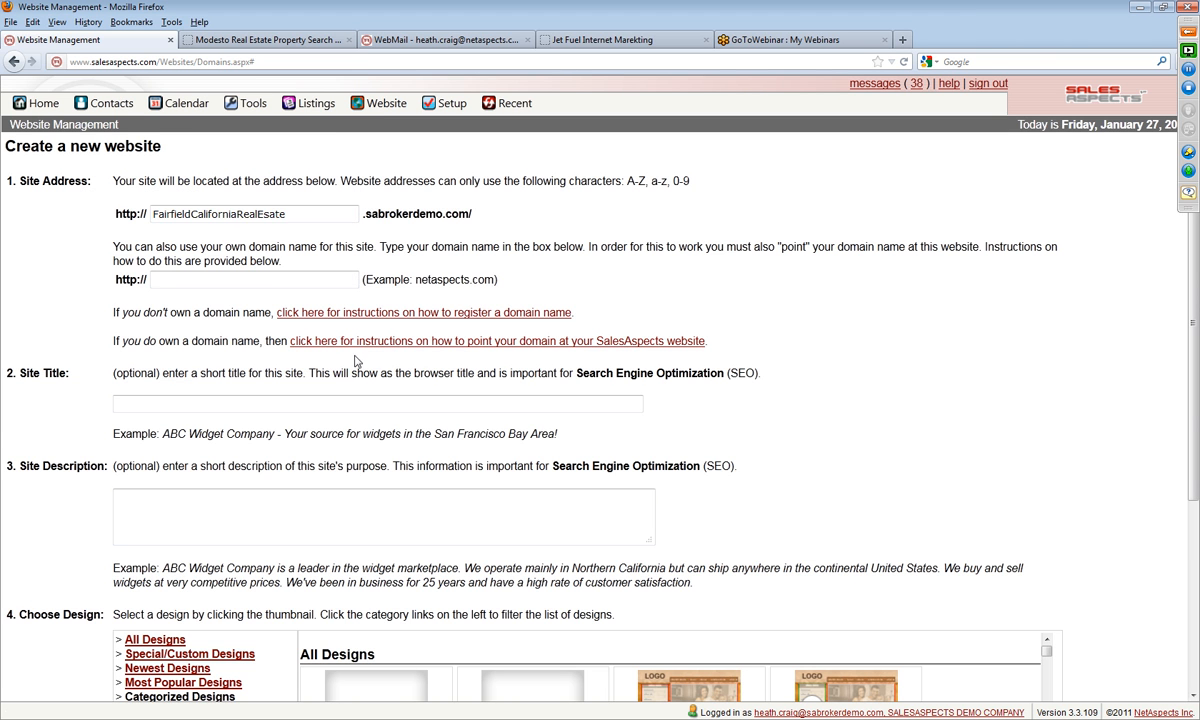
Step: Set the site title to "Fairfield California Real Estate"
{"action": "left_click", "coordinate": [303, 402]}
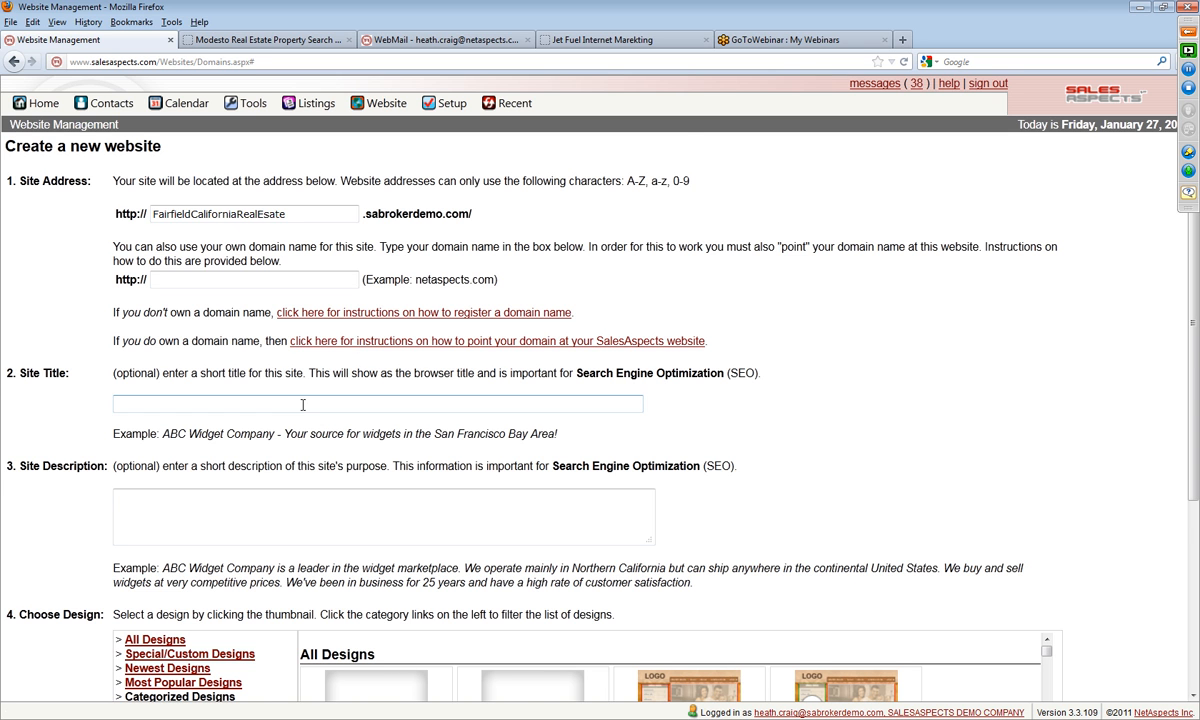
{"action": "scroll", "coordinate": [750, 428], "scroll_direction": "down", "scroll_amount": 1}
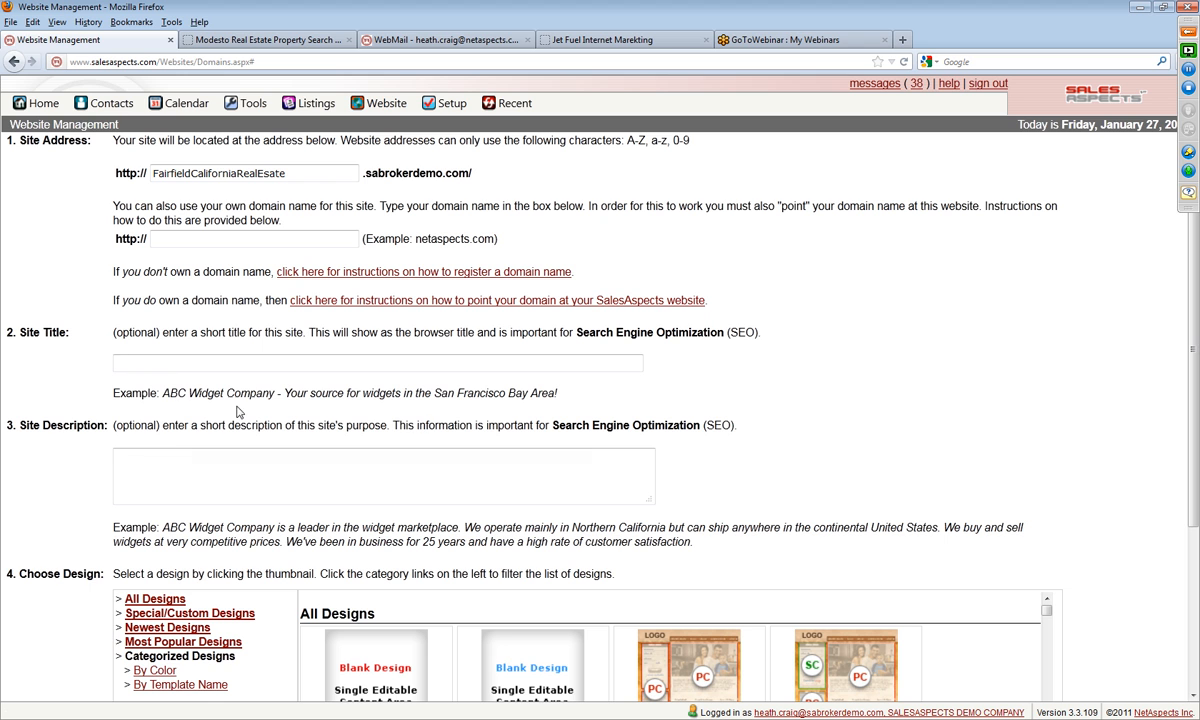
{"action": "type", "text": "Fairfield California Real Estate"}
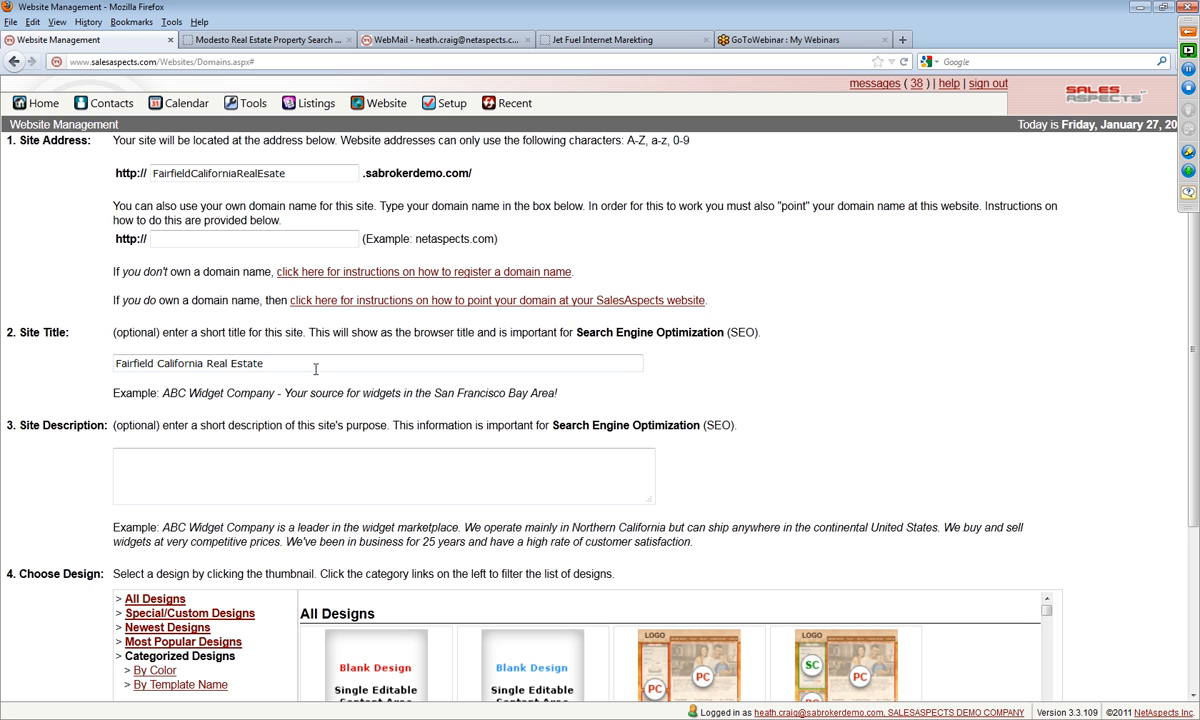
Step: Copy the site title text into the site description
{"action": "left_click_drag", "start_coordinate": [300, 364], "coordinate": [116, 364]}
{"action": "key", "text": "ctrl+c"}
{"action": "right_click", "coordinate": [153, 364]}
{"action": "left_click", "coordinate": [186, 407]}
{"action": "right_click", "coordinate": [153, 460]}
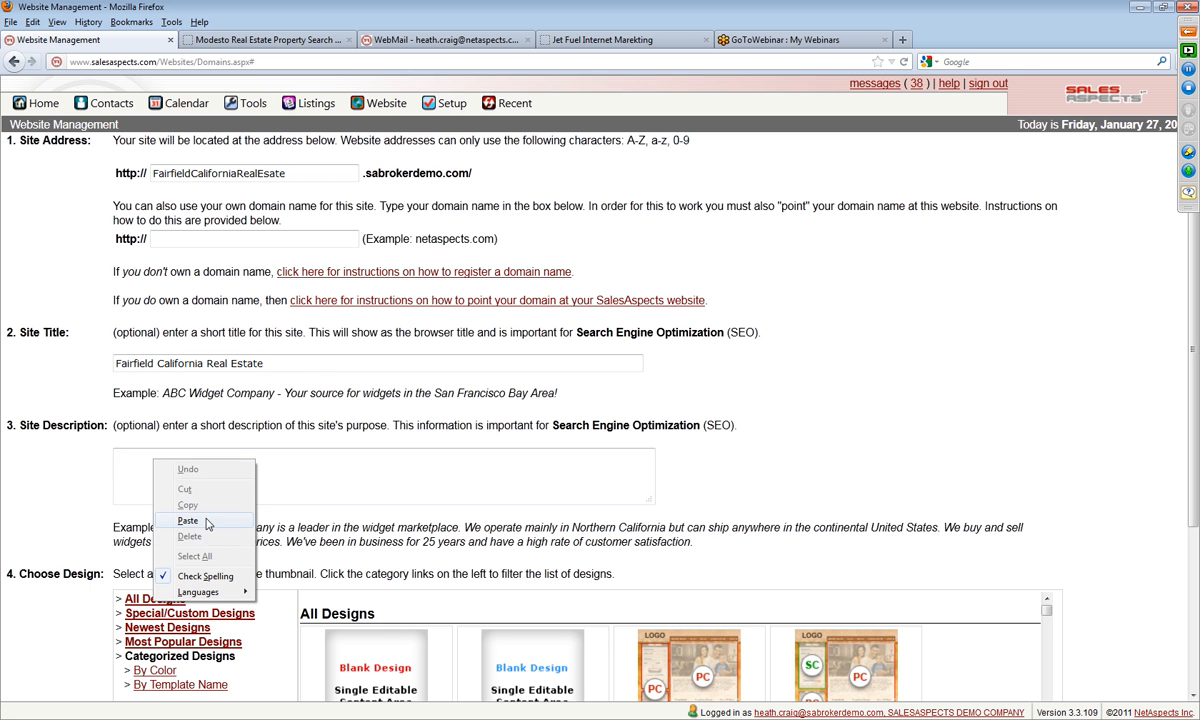
{"action": "left_click", "coordinate": [206, 521]}
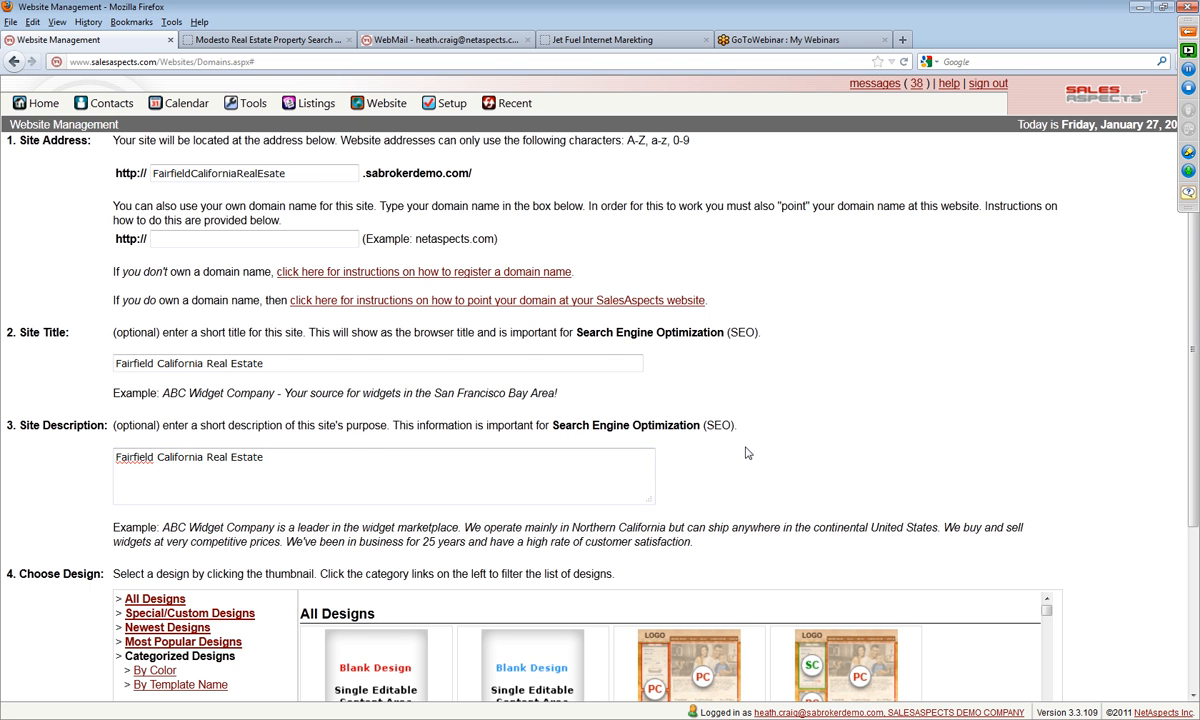
Step: Browse the website designs by template name, including Showcase, and by color
{"action": "scroll", "coordinate": [702, 425], "scroll_direction": "down", "scroll_amount": 3}
{"action": "left_click", "coordinate": [153, 522]}
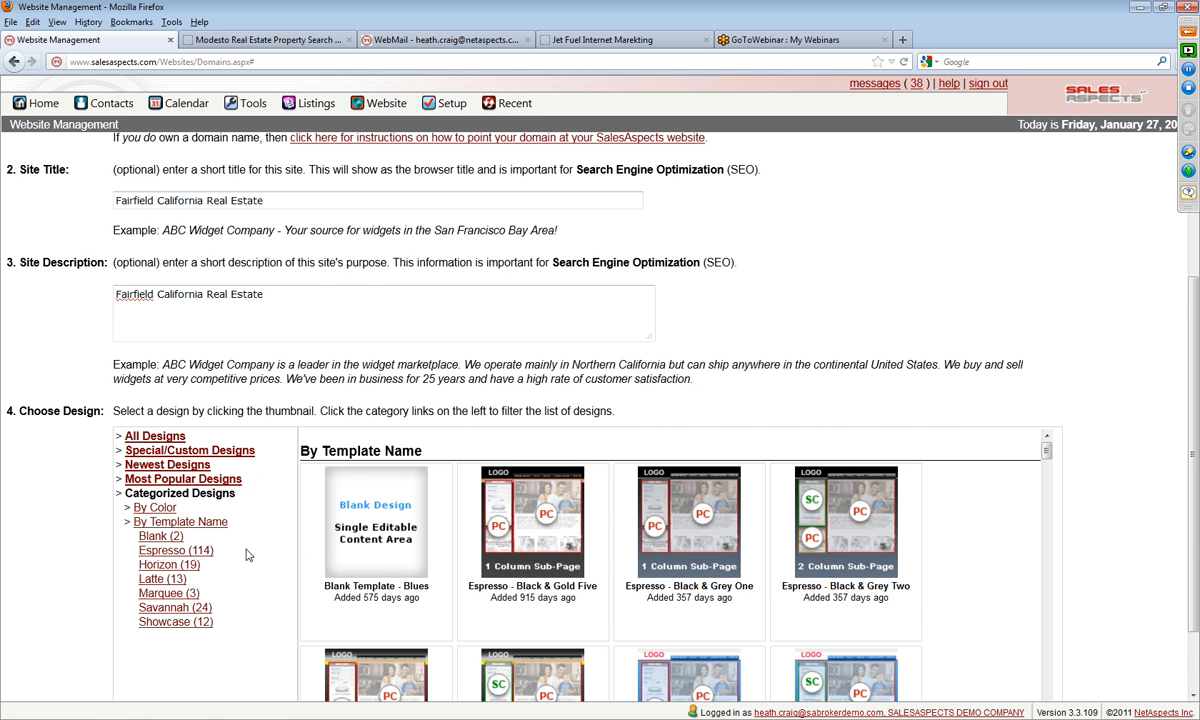
{"action": "scroll", "coordinate": [255, 560], "scroll_direction": "down", "scroll_amount": 2}
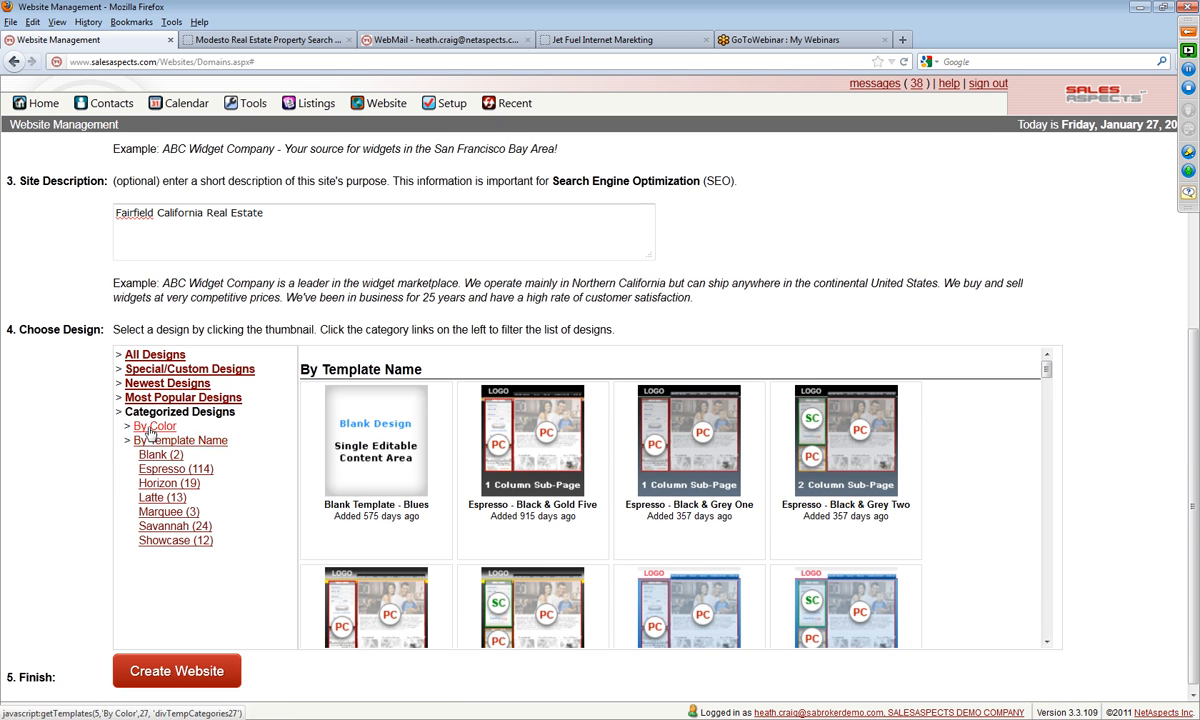
{"action": "left_click", "coordinate": [166, 541]}
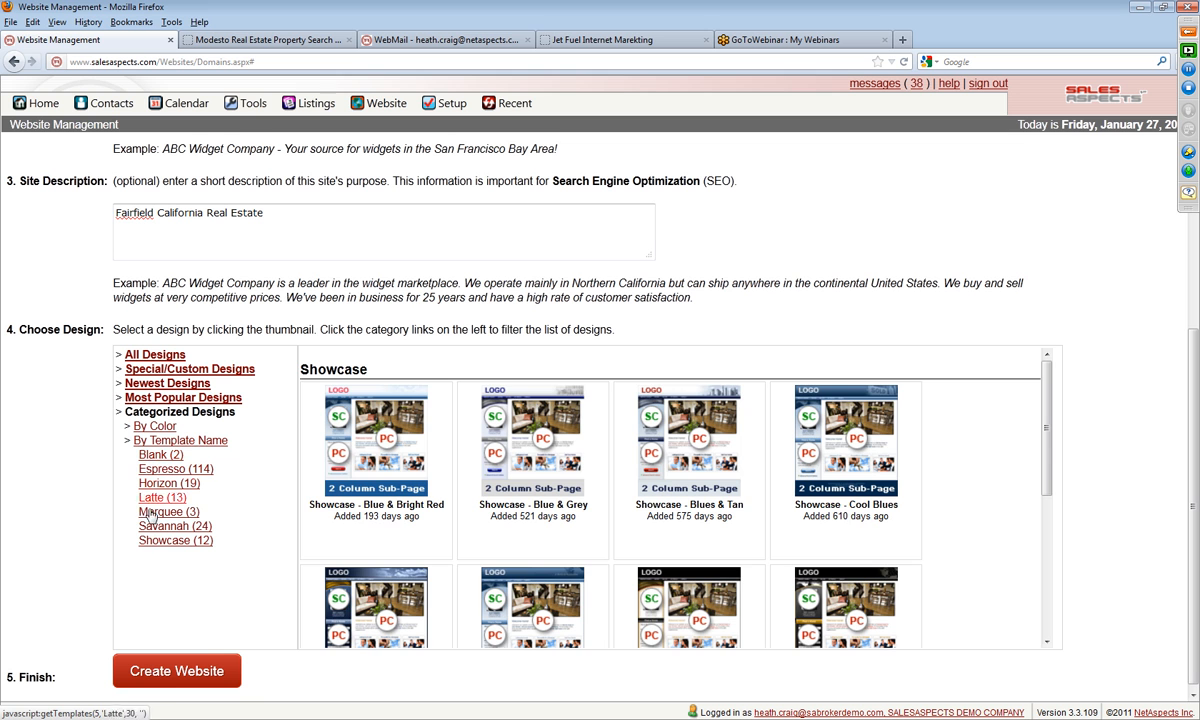
{"action": "left_click", "coordinate": [145, 429]}
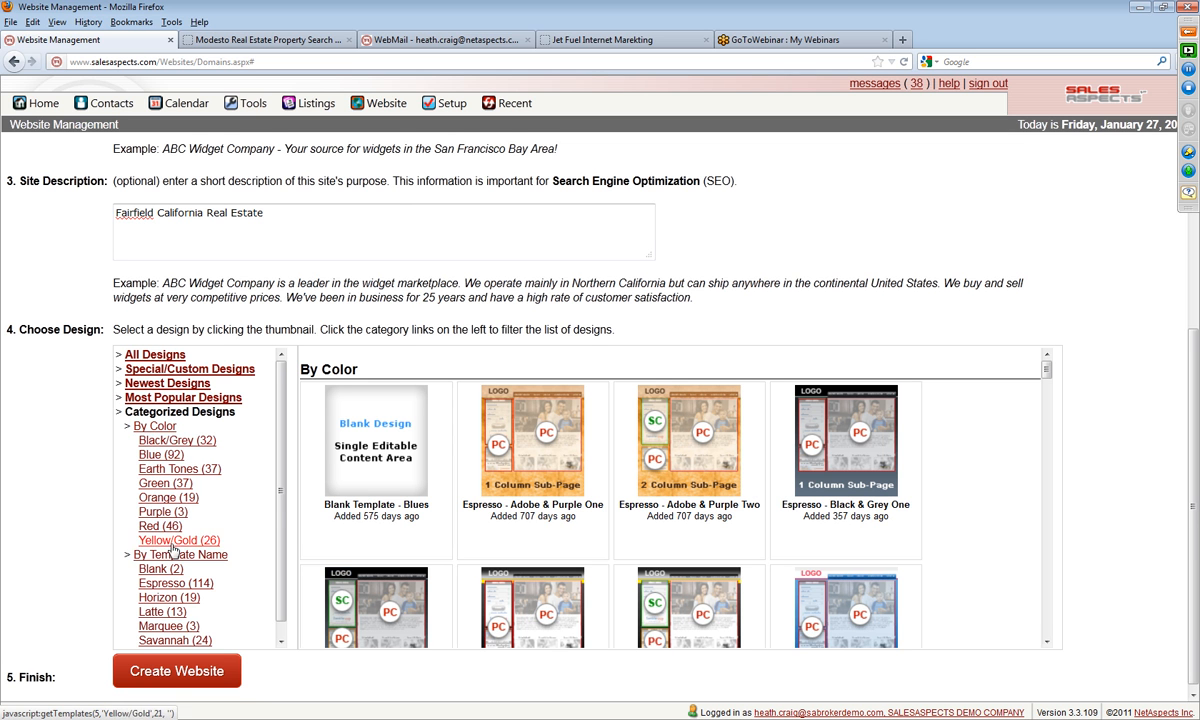
Step: Filter the designs to the Showcase template and select the "Showcase - Red, Black & Gold" design
{"action": "scroll", "coordinate": [162, 456], "scroll_direction": "down", "scroll_amount": 1}
{"action": "scroll", "coordinate": [162, 456], "scroll_direction": "down", "scroll_amount": 1}
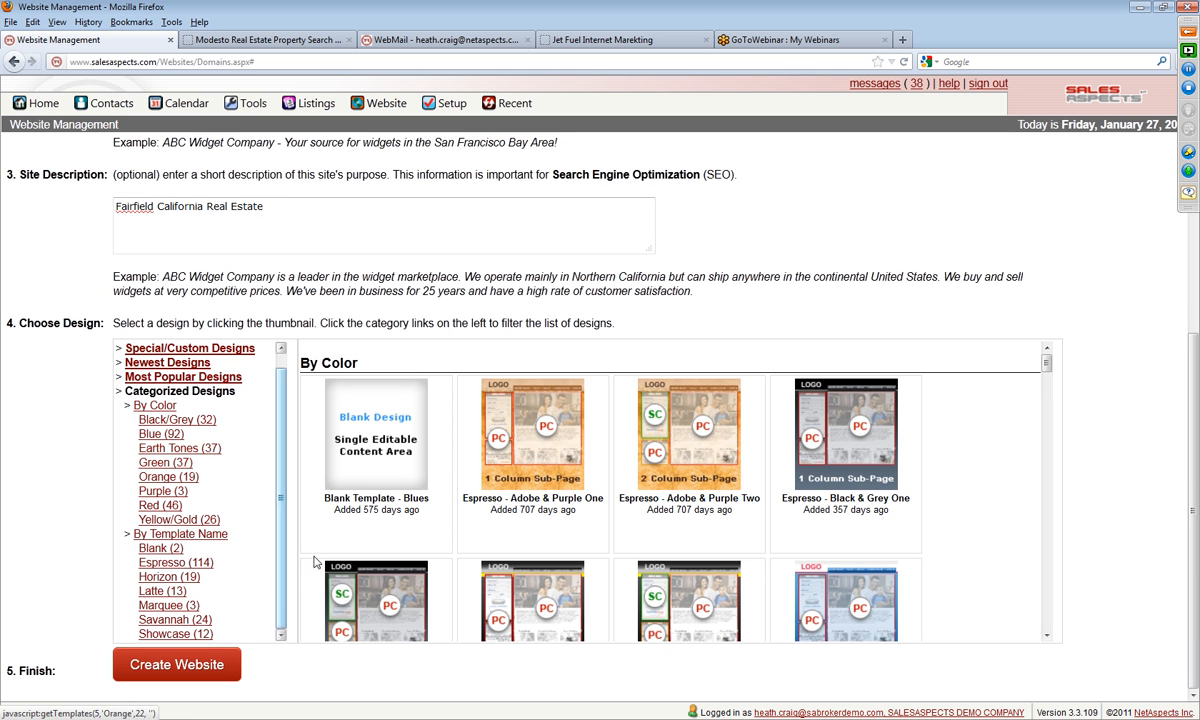
{"action": "left_click", "coordinate": [160, 635]}
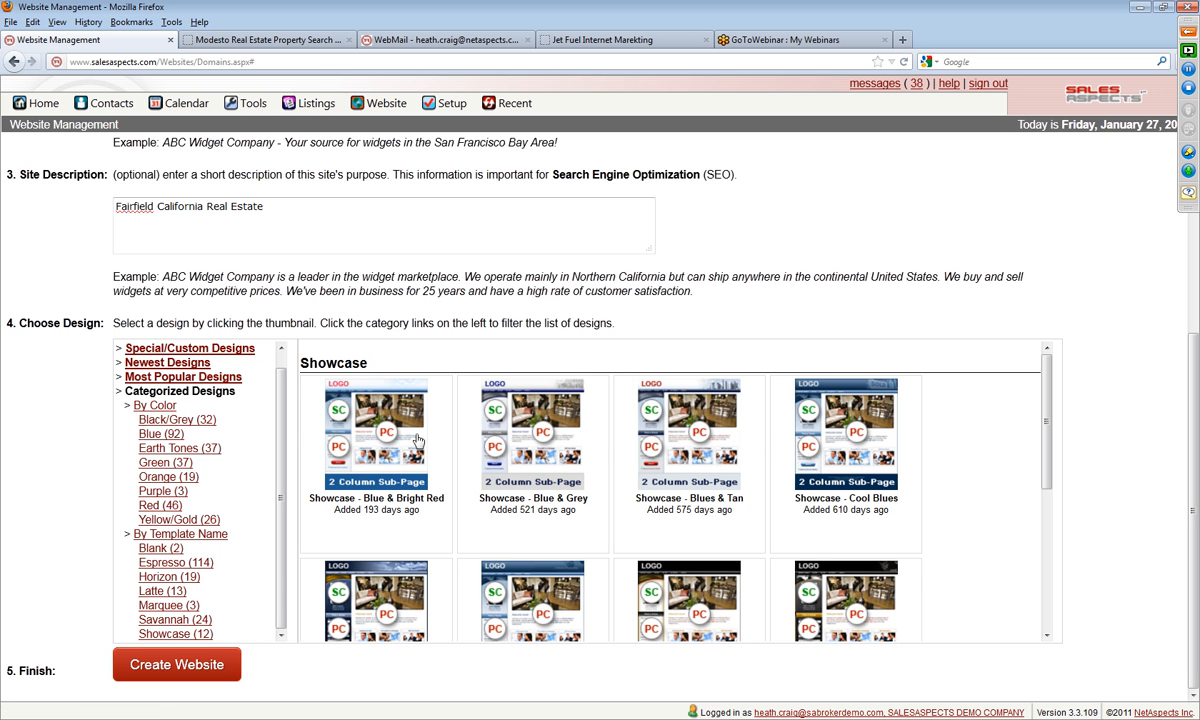
{"action": "scroll", "coordinate": [378, 528], "scroll_direction": "down", "scroll_amount": 3}
{"action": "scroll", "coordinate": [435, 565], "scroll_direction": "down", "scroll_amount": 1}
{"action": "scroll", "coordinate": [437, 568], "scroll_direction": "down", "scroll_amount": 3}
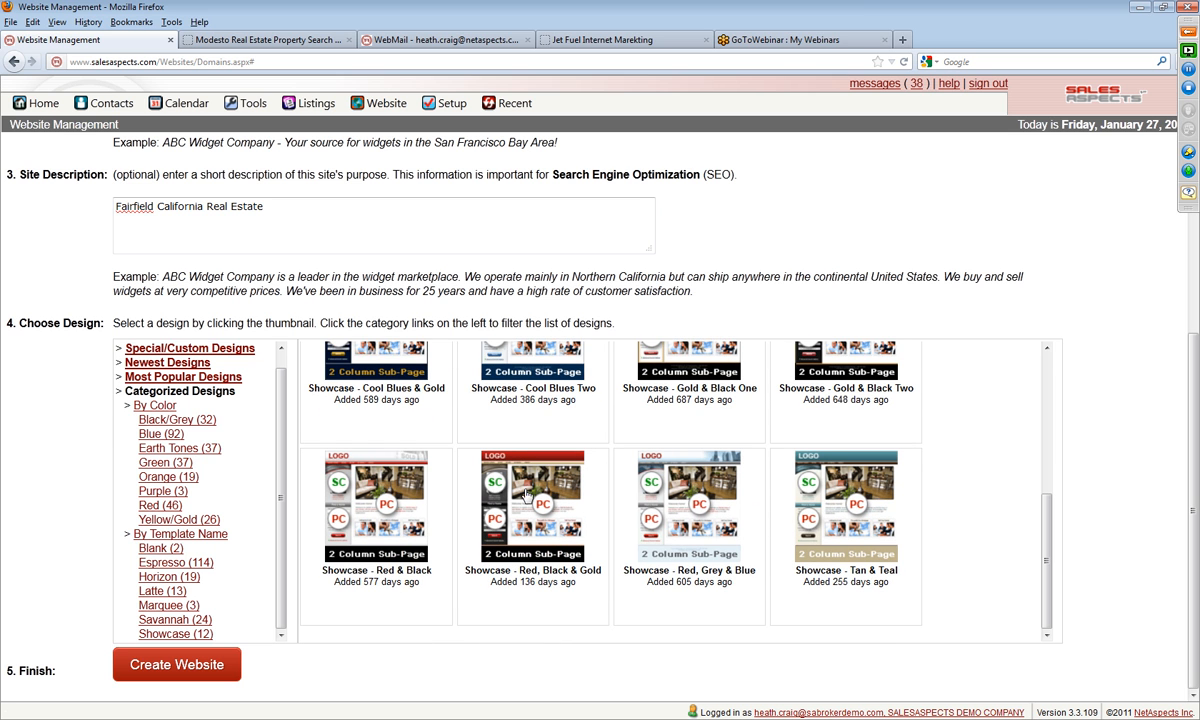
{"action": "left_click", "coordinate": [490, 476]}
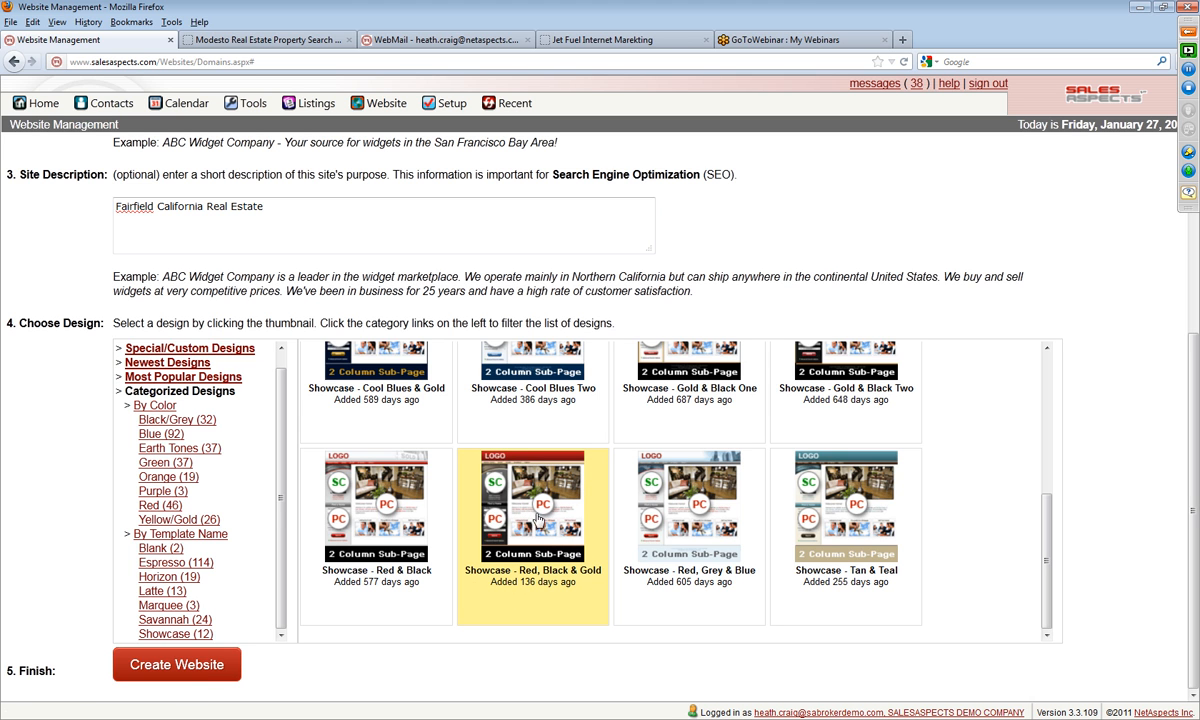
Step: Create the website and apply the "Real Estate Agent Site" default content template to it
{"action": "left_click", "coordinate": [172, 675]}
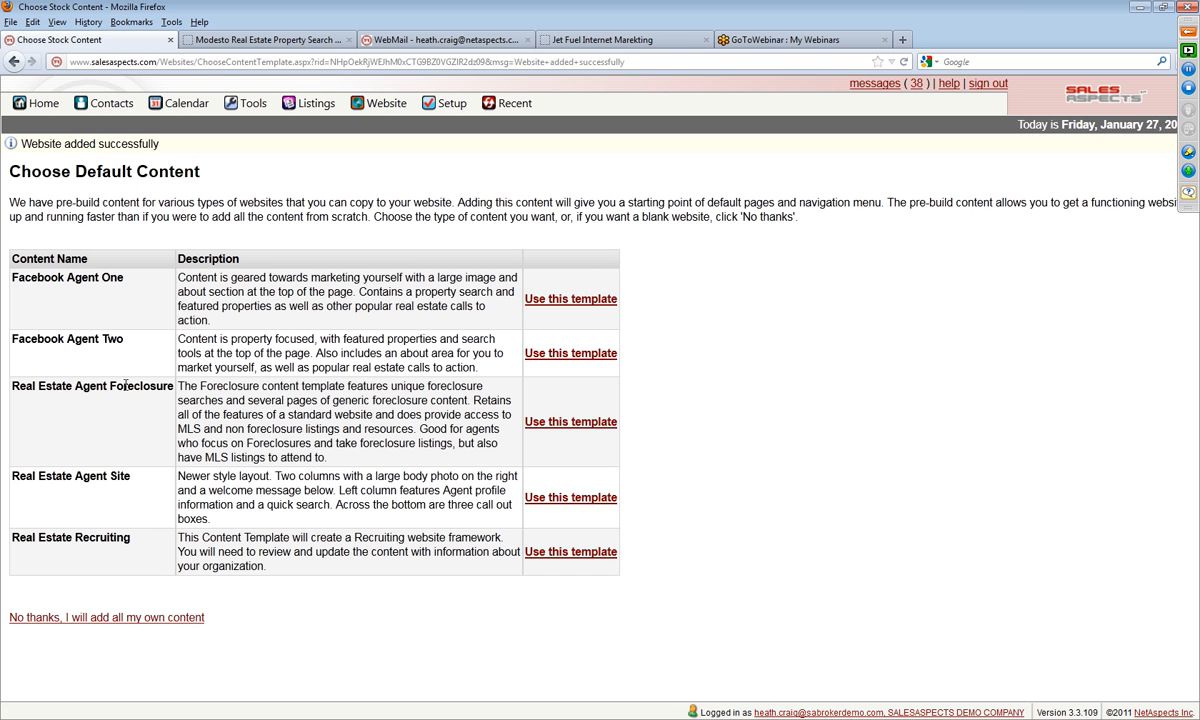
{"action": "left_click_drag", "start_coordinate": [13, 477], "coordinate": [129, 477]}
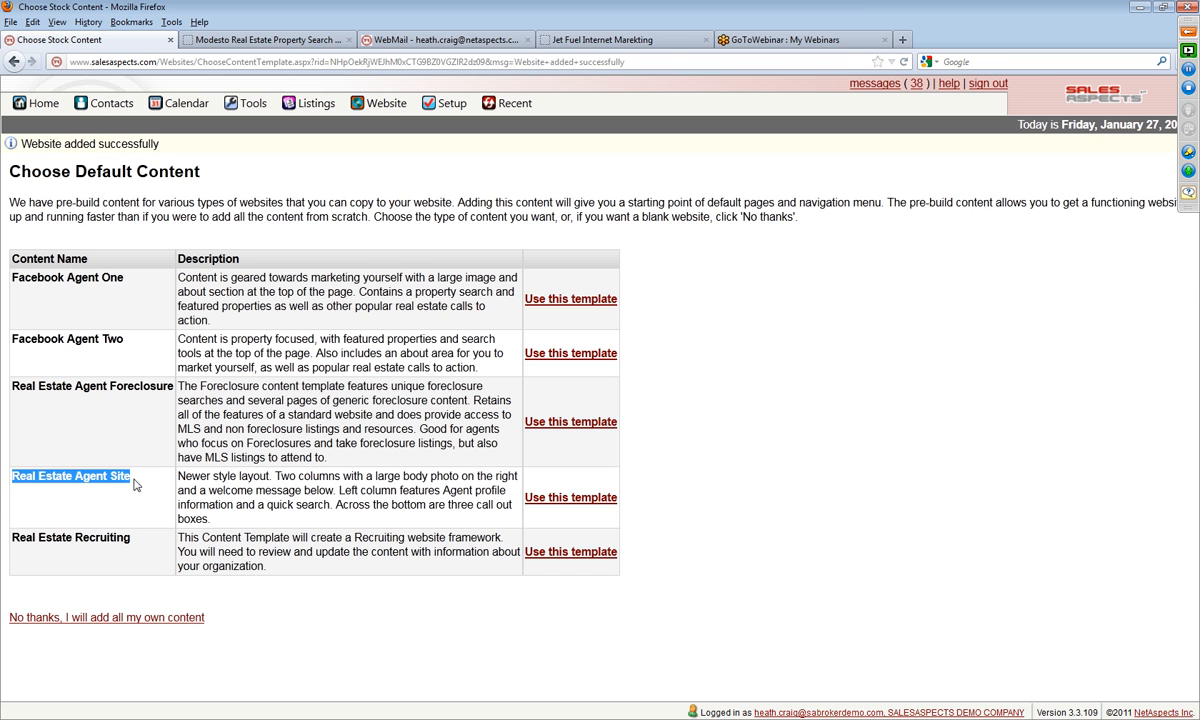
{"action": "left_click", "coordinate": [205, 475]}
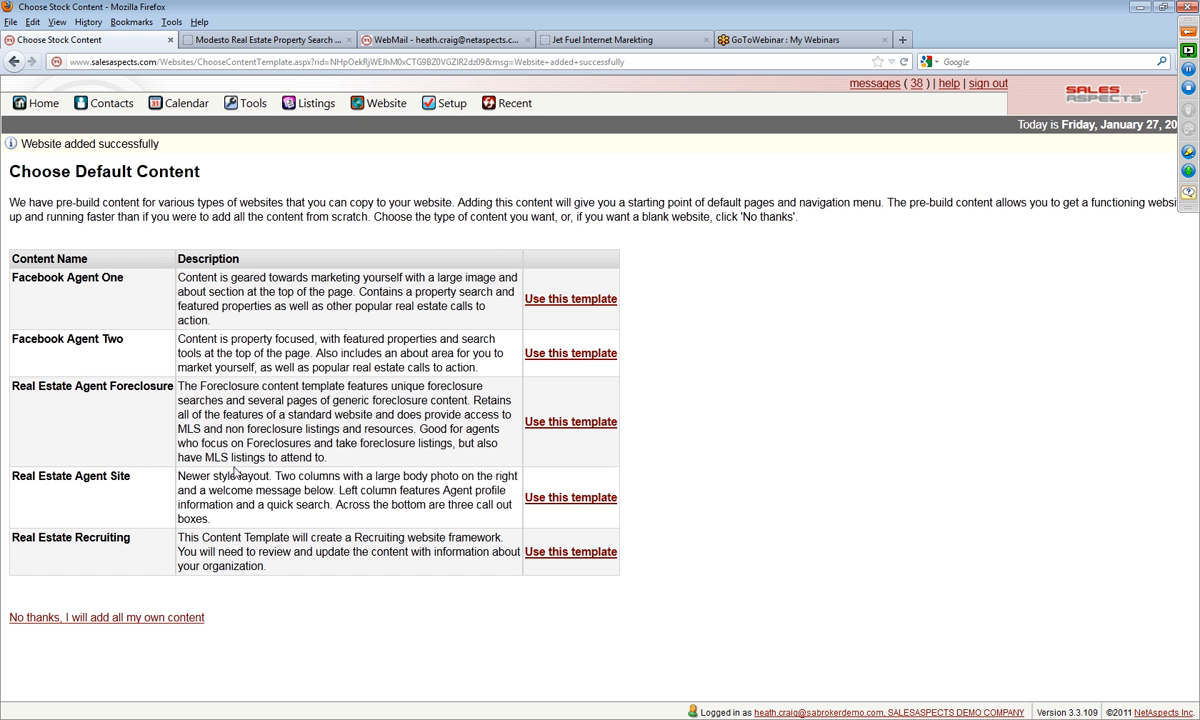
{"action": "left_click", "coordinate": [565, 498]}
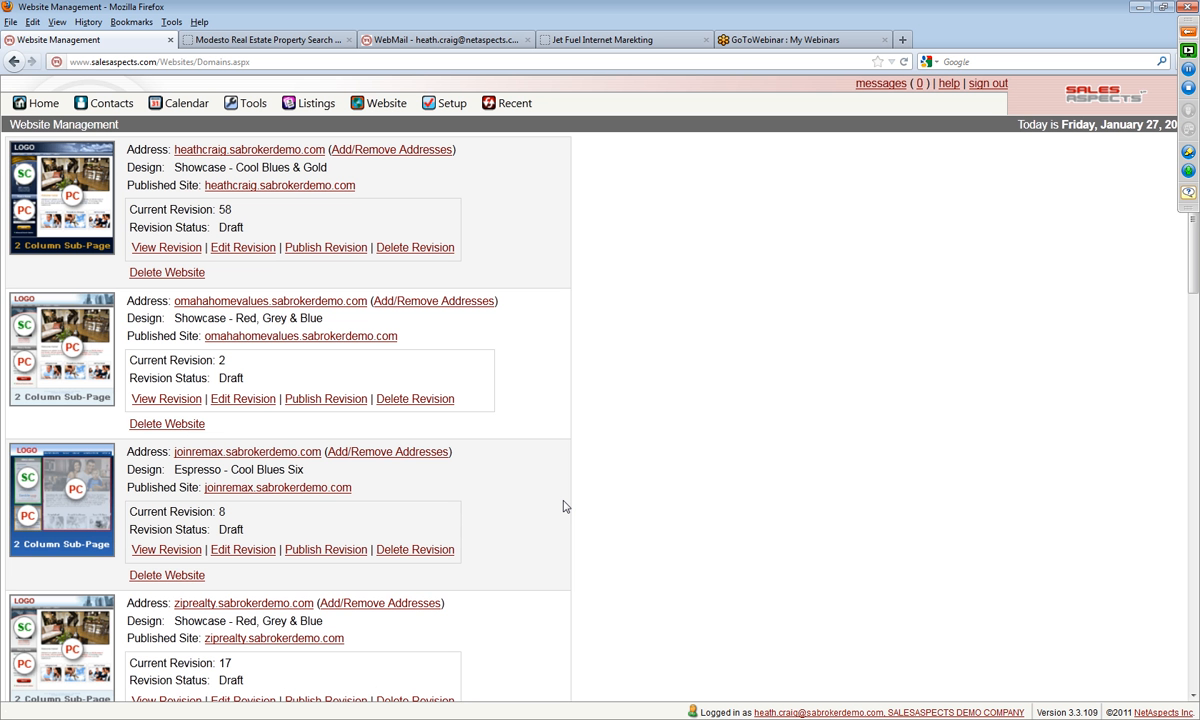
Step: Publish the first revision of the fairfieldcaliforniarealesate.sabrokerdemo.com website
{"action": "left_click_drag", "start_coordinate": [1193, 244], "coordinate": [1196, 620]}
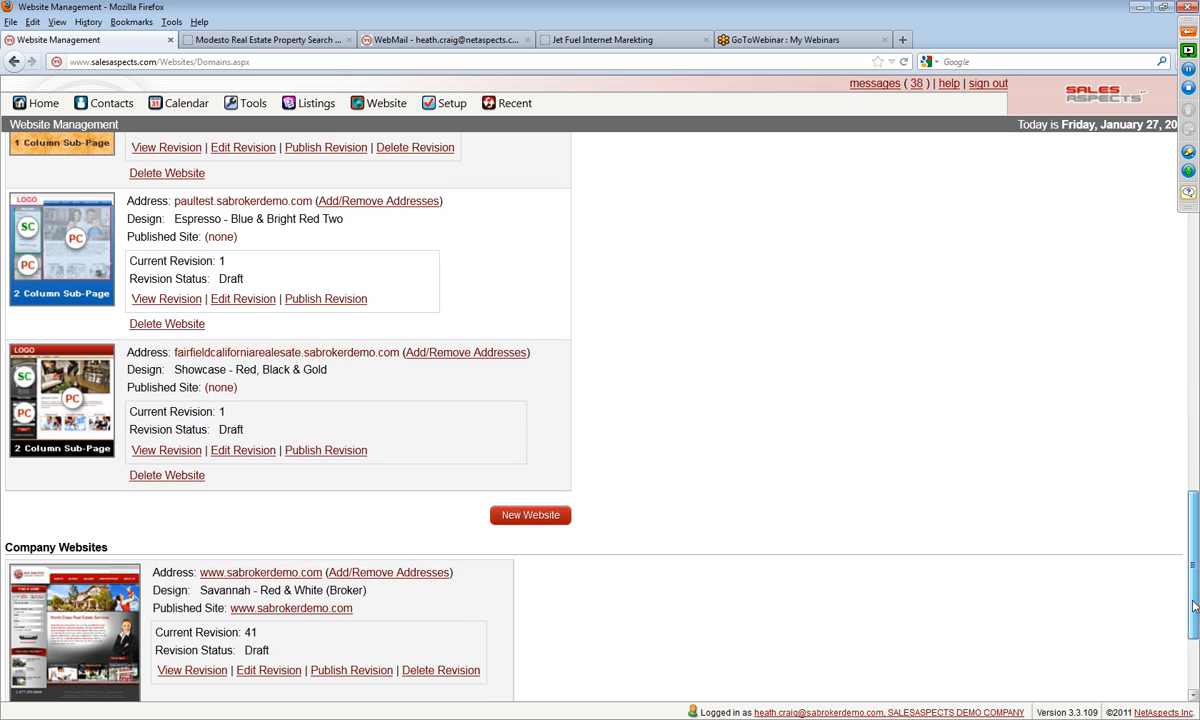
{"action": "left_click", "coordinate": [302, 452]}
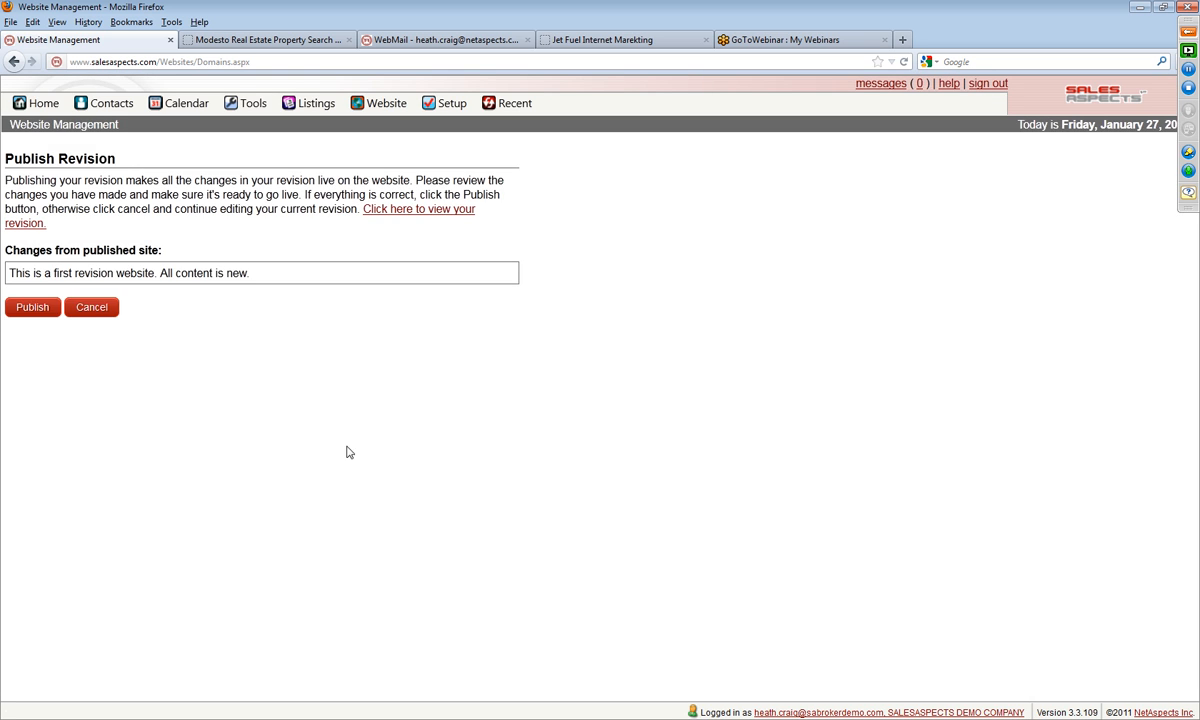
{"action": "left_click", "coordinate": [32, 312]}
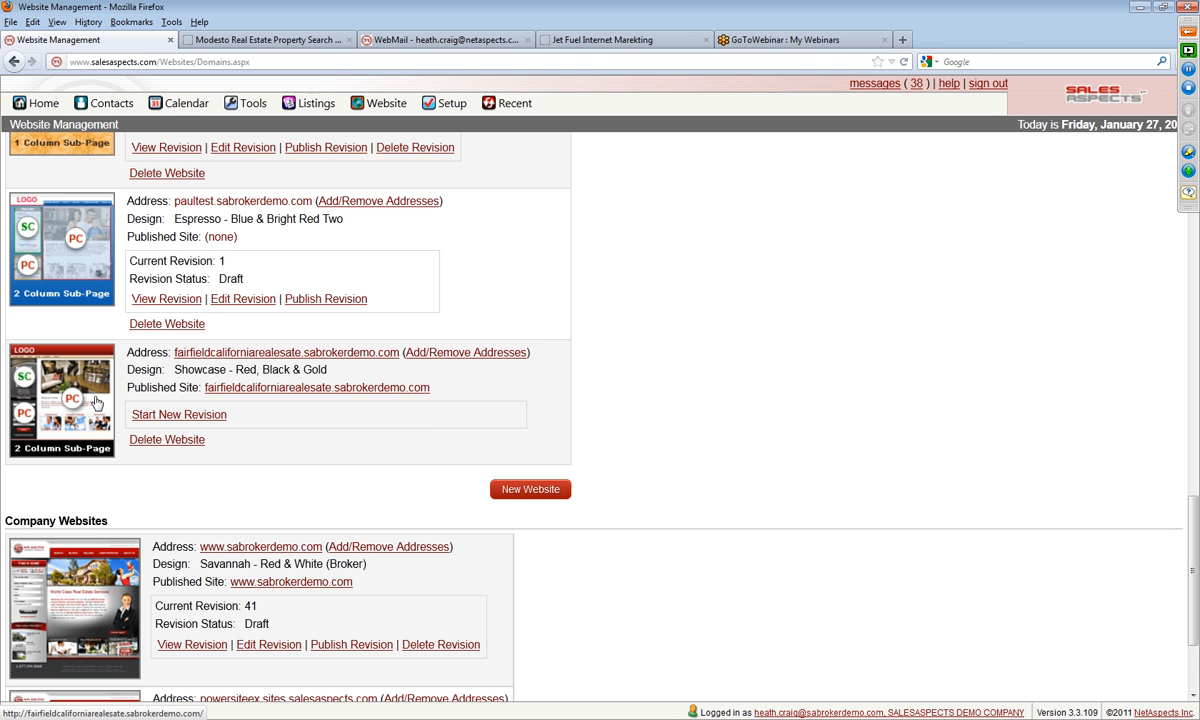
Step: Open the published Fairfield site and examine its web address, home page content and Find a Home section
{"action": "left_click", "coordinate": [96, 402]}
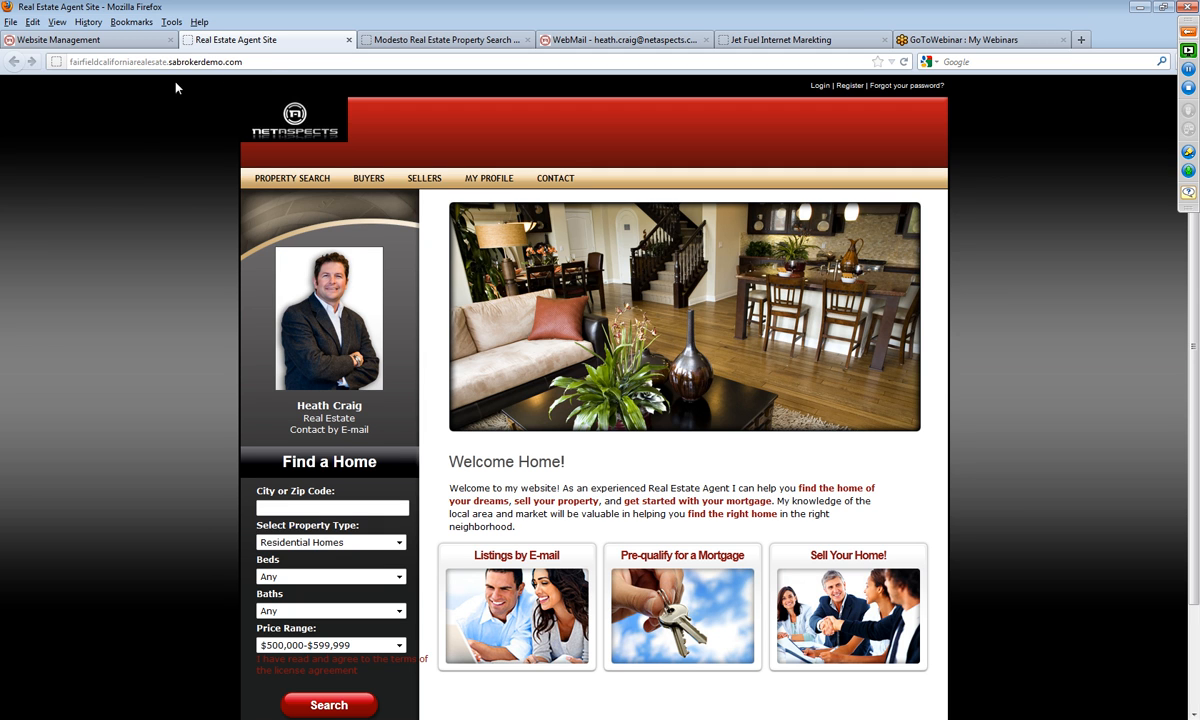
{"action": "left_click_drag", "start_coordinate": [264, 60], "coordinate": [65, 93]}
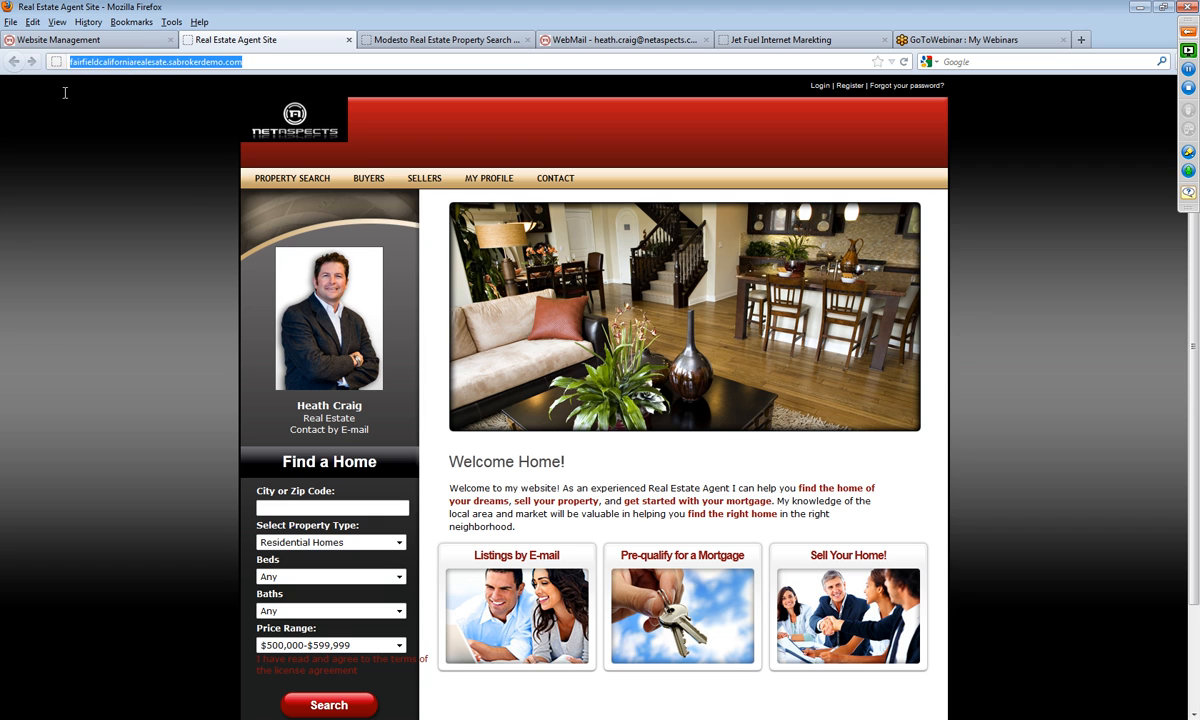
{"action": "left_click", "coordinate": [141, 262]}
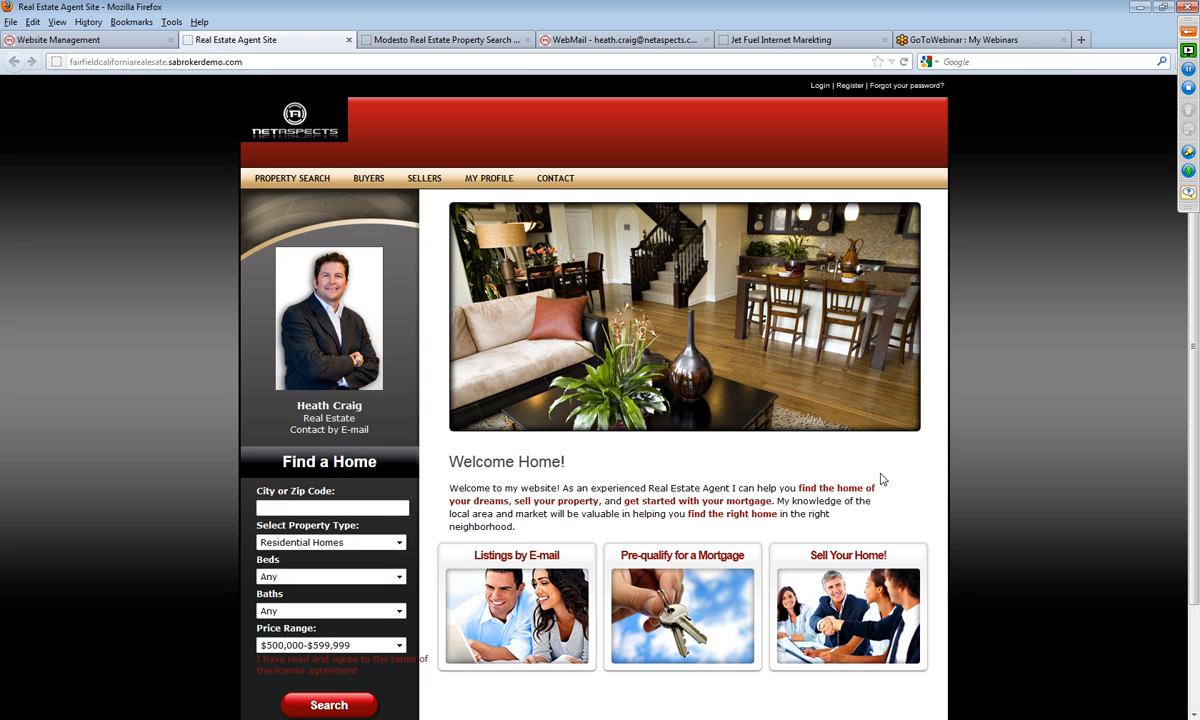
{"action": "scroll", "coordinate": [830, 456], "scroll_direction": "down", "scroll_amount": 2}
{"action": "scroll", "coordinate": [830, 453], "scroll_direction": "up", "scroll_amount": 2}
{"action": "mouse_move", "coordinate": [313, 179]}
{"action": "left_click_drag", "start_coordinate": [284, 462], "coordinate": [378, 462]}
{"action": "left_click", "coordinate": [468, 458]}
{"action": "left_click", "coordinate": [82, 40]}
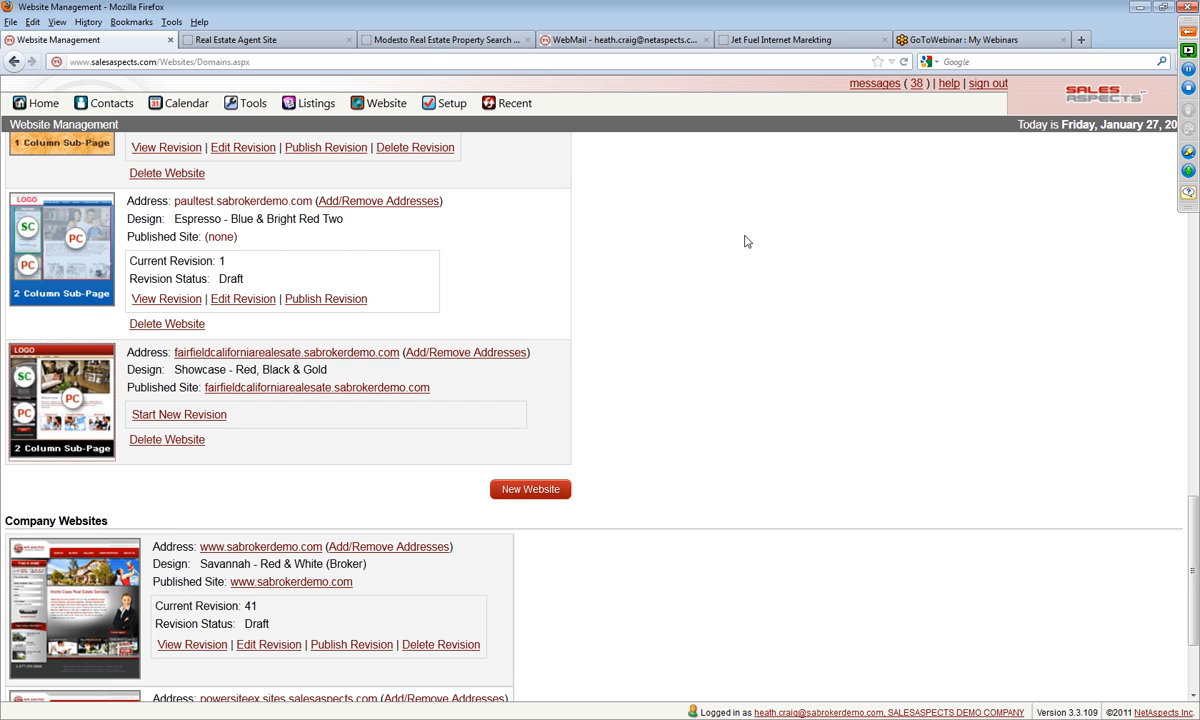
{"action": "left_click", "coordinate": [420, 41]}
{"action": "left_click", "coordinate": [316, 45]}
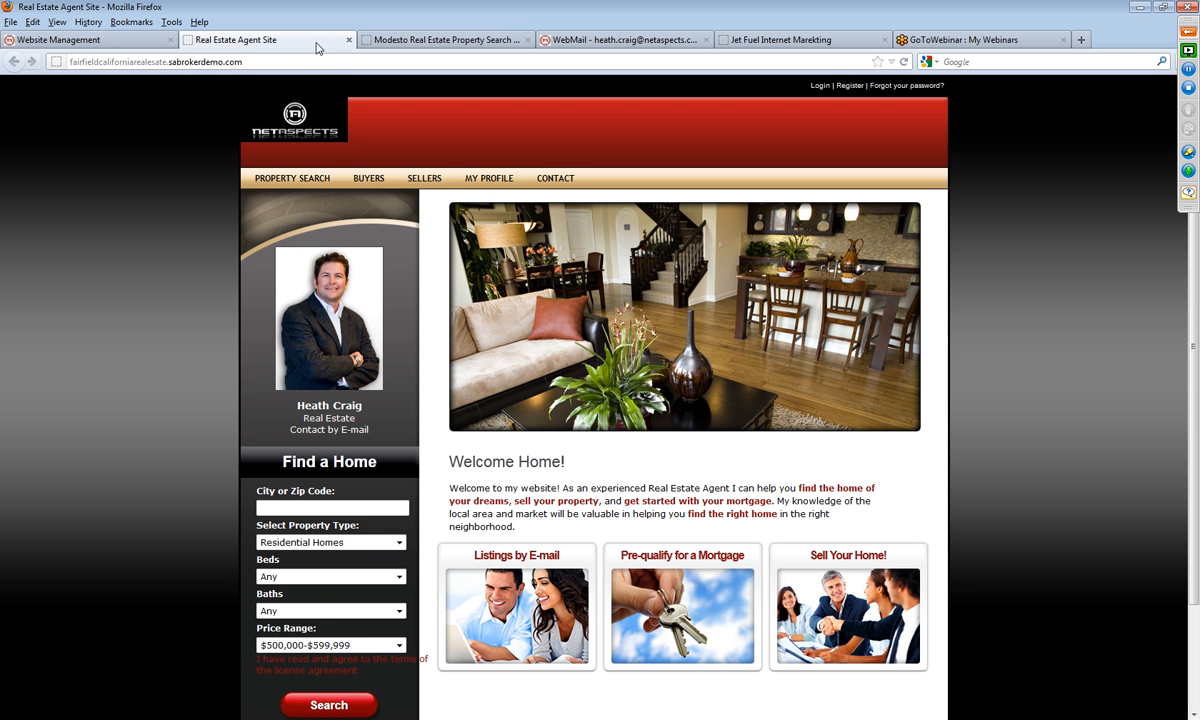
Step: Open the search engine optimization services page on the NetAspects training site and examine its Keyword Research section
{"action": "left_click", "coordinate": [780, 40]}
{"action": "left_click", "coordinate": [529, 61]}
{"action": "mouse_move", "coordinate": [568, 146]}
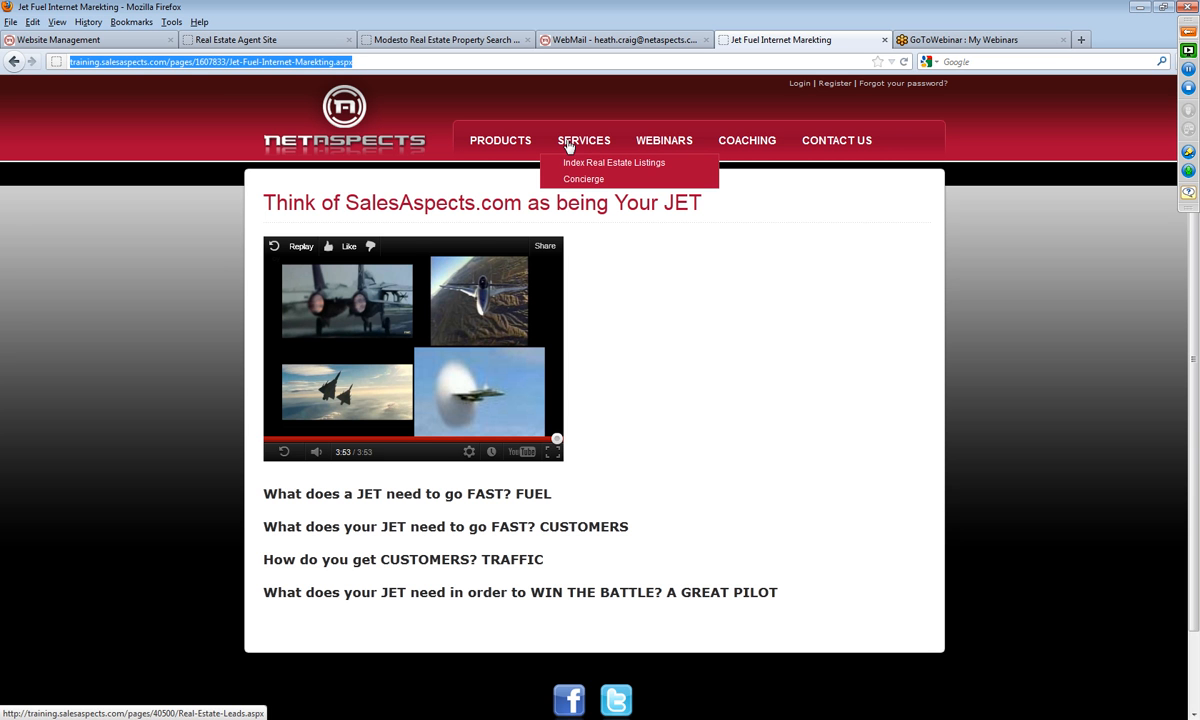
{"action": "left_click", "coordinate": [567, 161]}
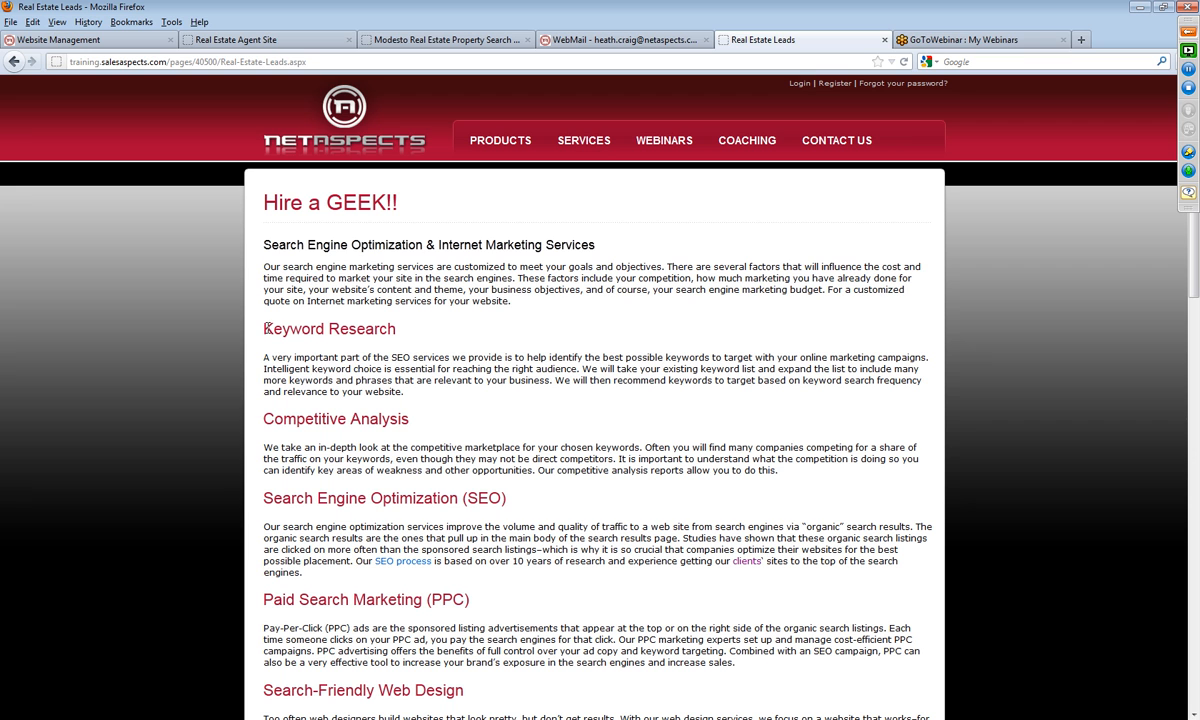
{"action": "left_click_drag", "start_coordinate": [265, 328], "coordinate": [407, 341]}
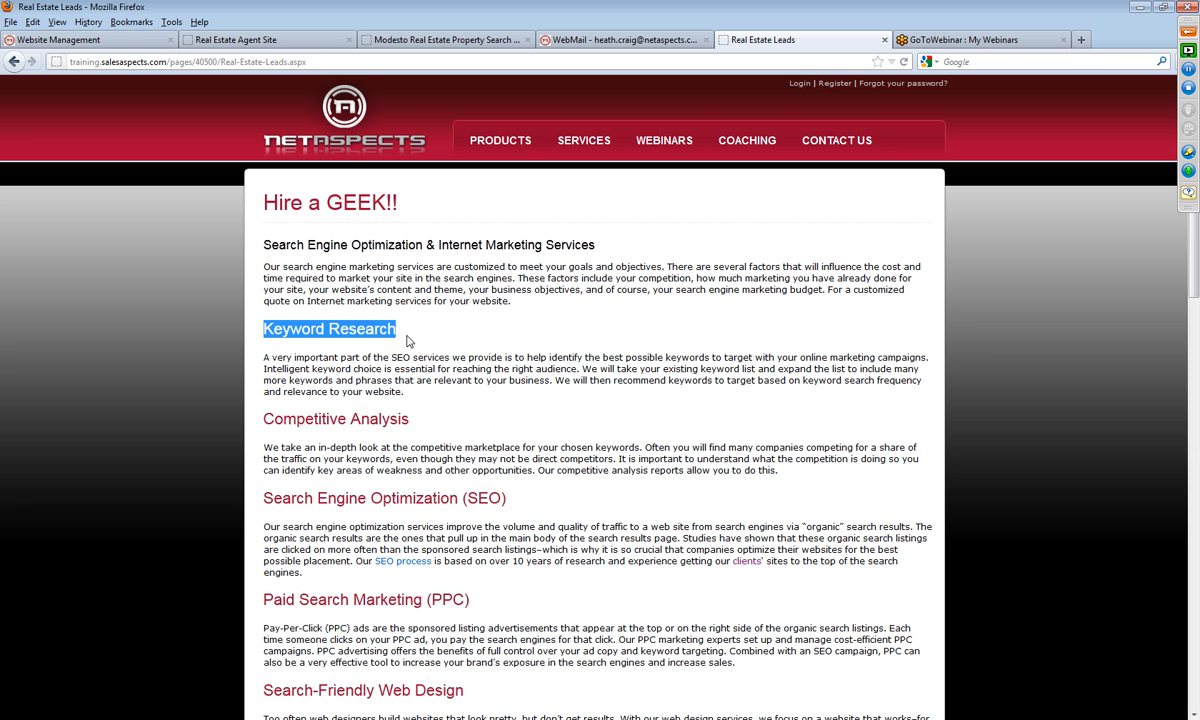
{"action": "left_click", "coordinate": [404, 336]}
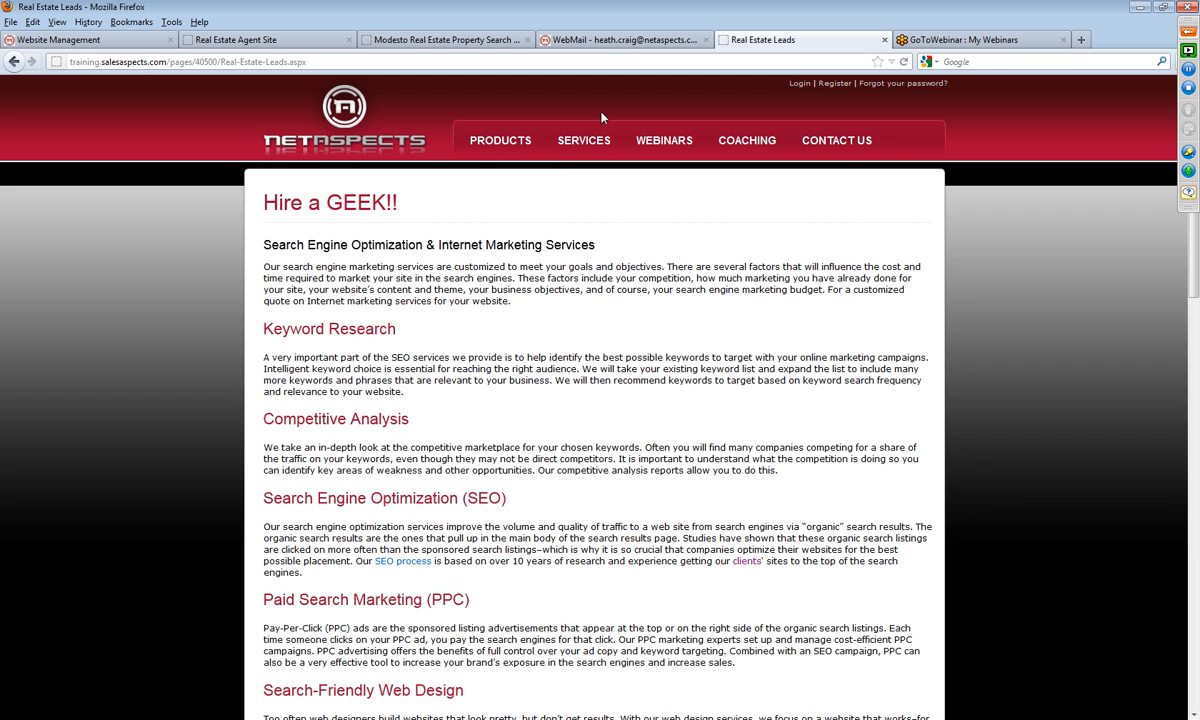
Step: Open Google in a new browser tab and search for "vacaville real estate"
{"action": "left_click", "coordinate": [1080, 40]}
{"action": "left_click", "coordinate": [945, 61]}
{"action": "left_click", "coordinate": [935, 63]}
{"action": "left_click", "coordinate": [945, 82]}
{"action": "key", "text": "Return"}
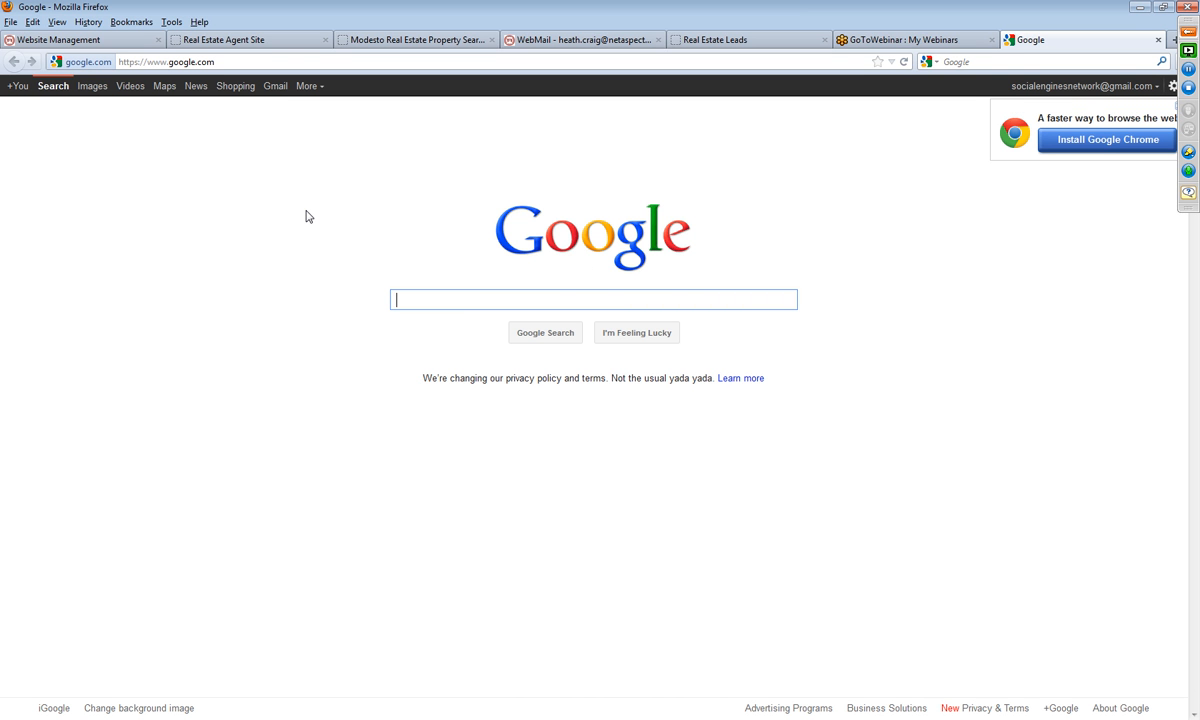
{"action": "type", "text": "vacav"}
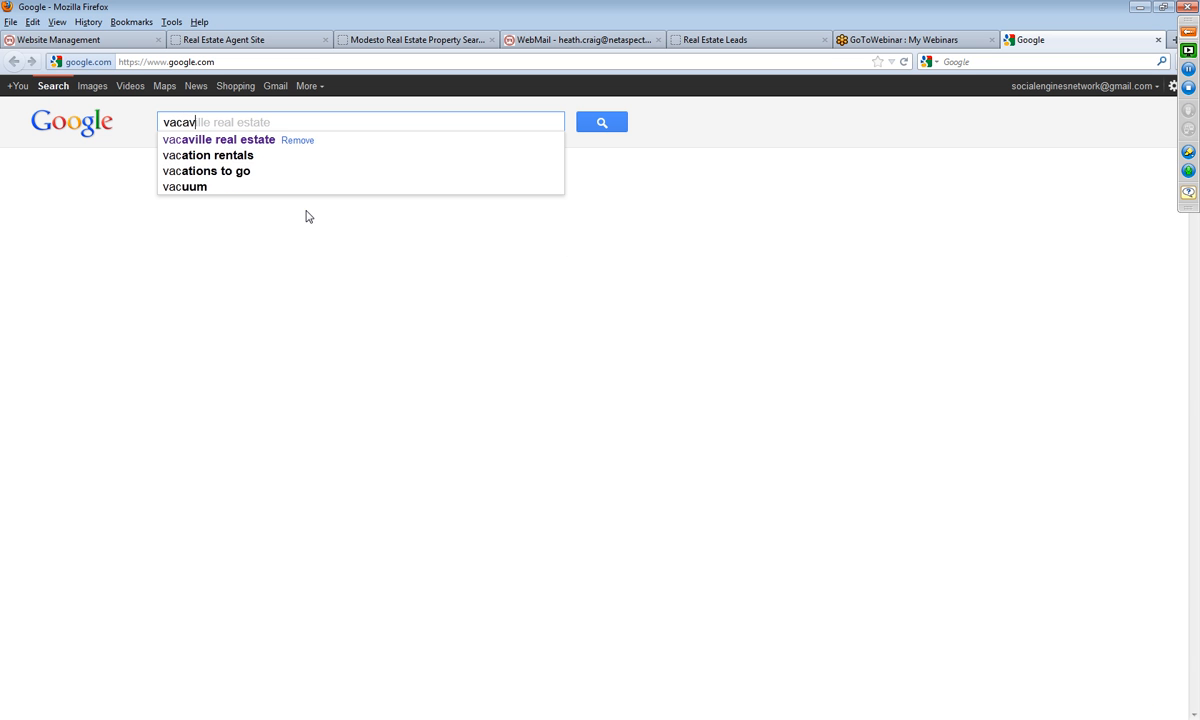
{"action": "type", "text": "ille real estate"}
{"action": "key", "text": "Return"}
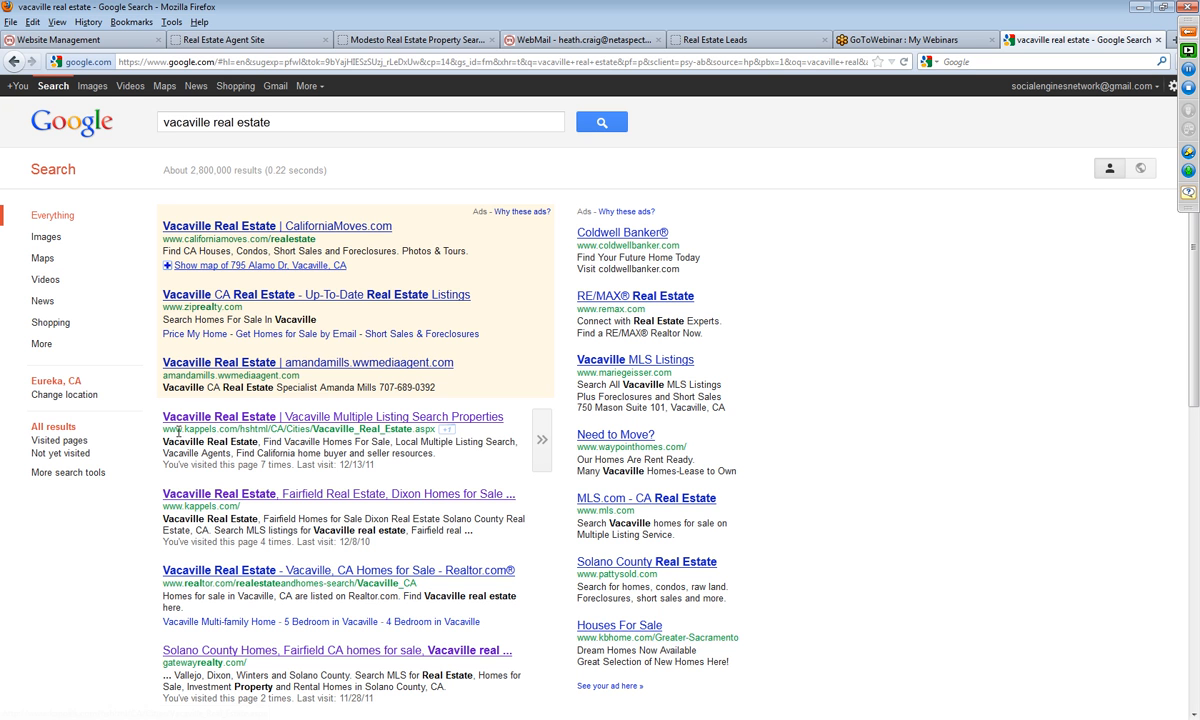
Step: View the Kappel & Kappel home page from the search results, down to its footer, and return to the results
{"action": "left_click", "coordinate": [238, 495]}
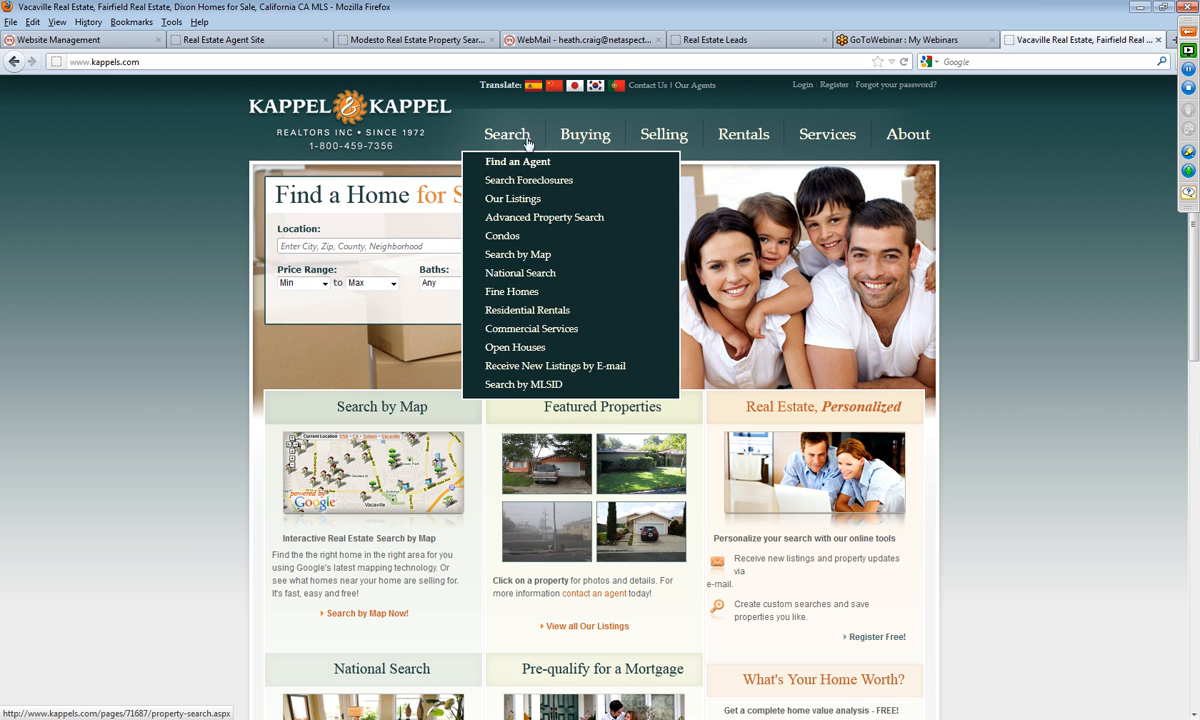
{"action": "scroll", "coordinate": [1085, 217], "scroll_direction": "down", "scroll_amount": 8}
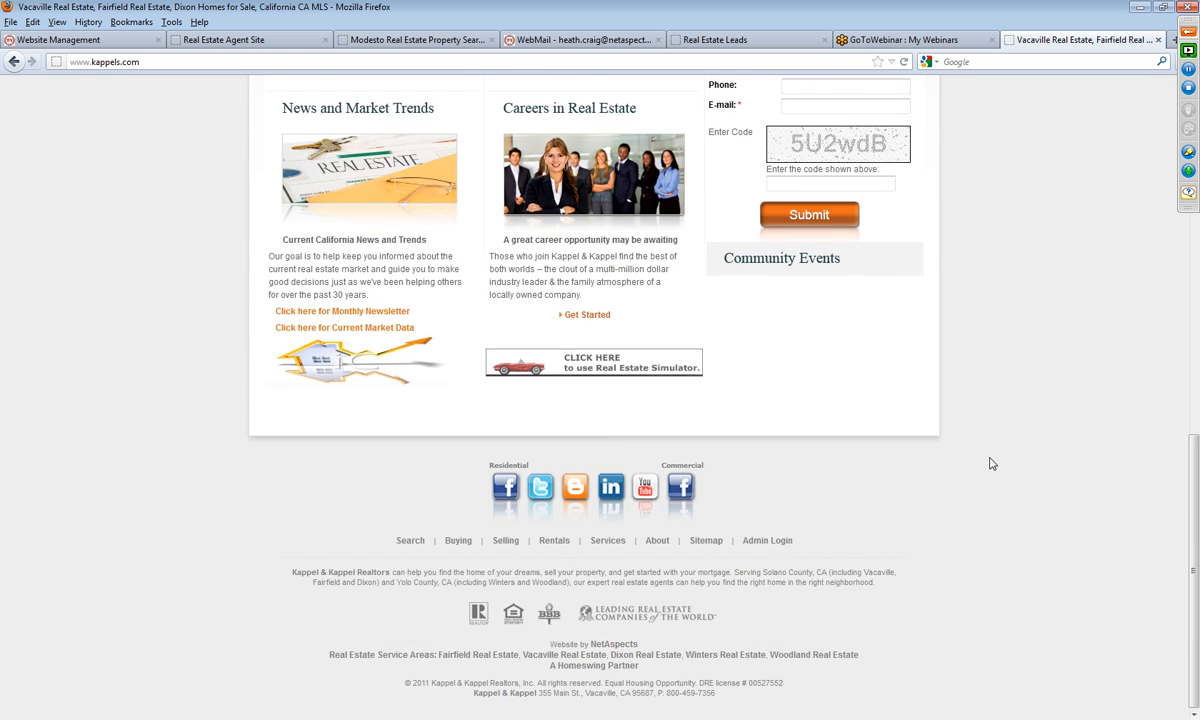
{"action": "scroll", "coordinate": [991, 463], "scroll_direction": "up", "scroll_amount": 10}
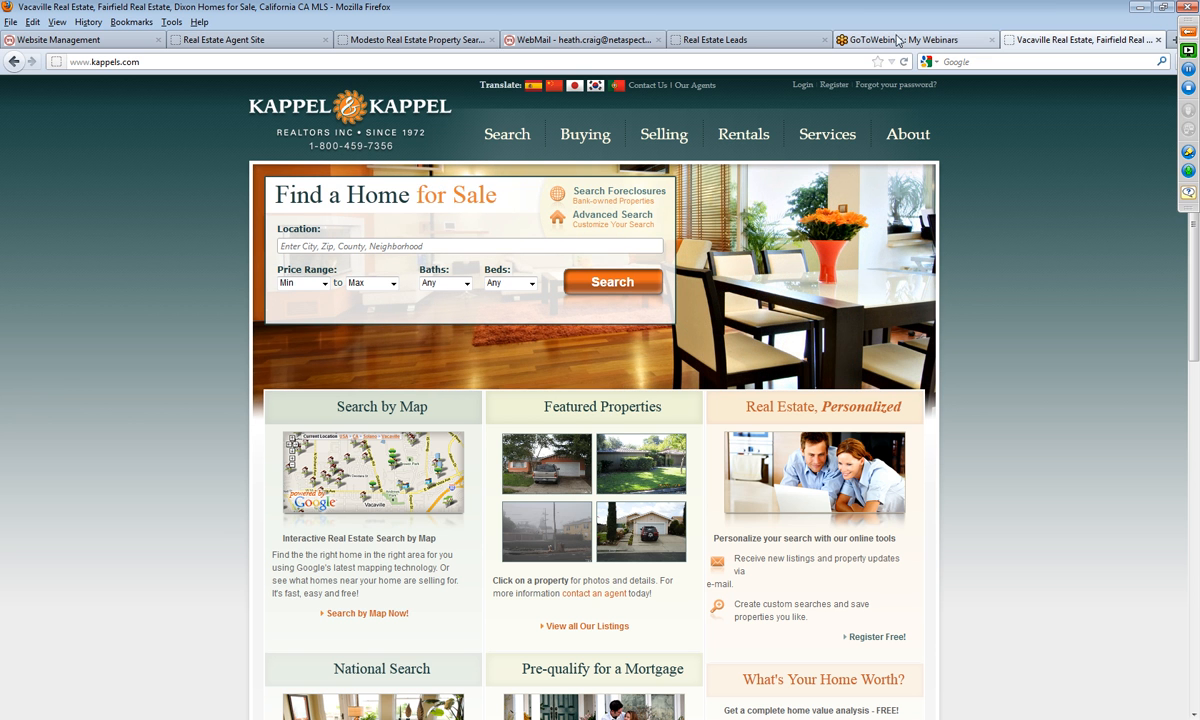
{"action": "left_click", "coordinate": [15, 62]}
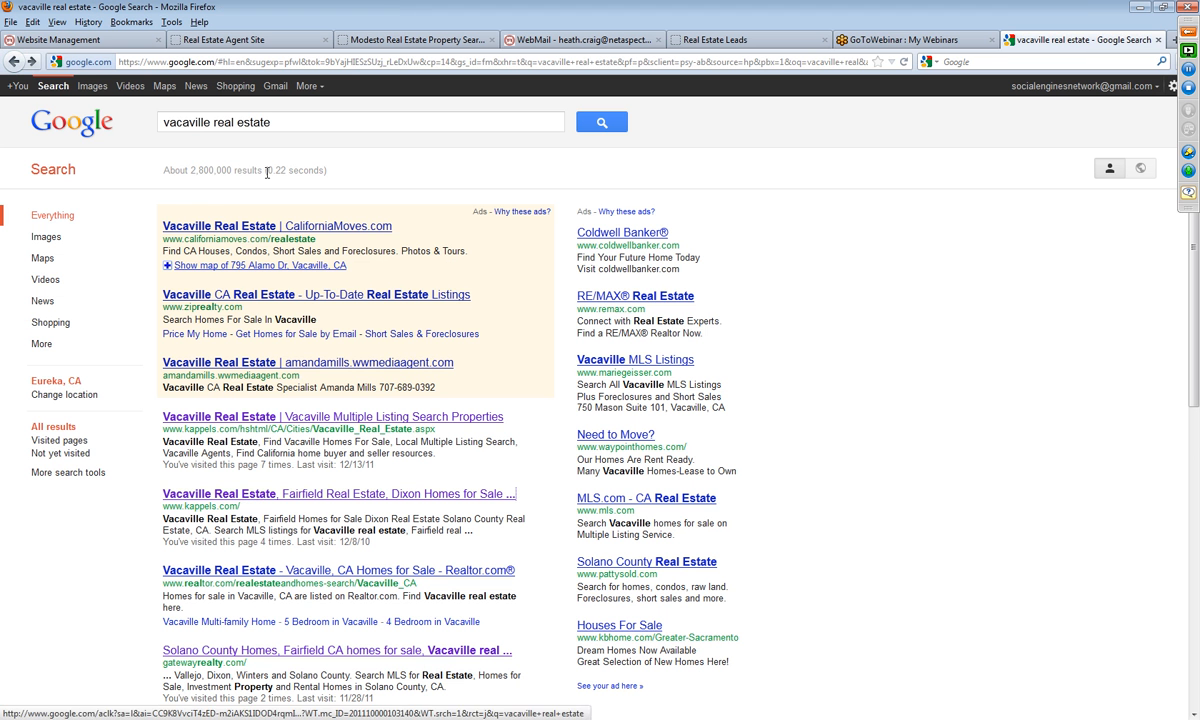
Step: Search Google for "vacaville homes for sale" and look through the results for the Kappel & Kappel listings
{"action": "left_click_drag", "start_coordinate": [295, 121], "coordinate": [5, 118]}
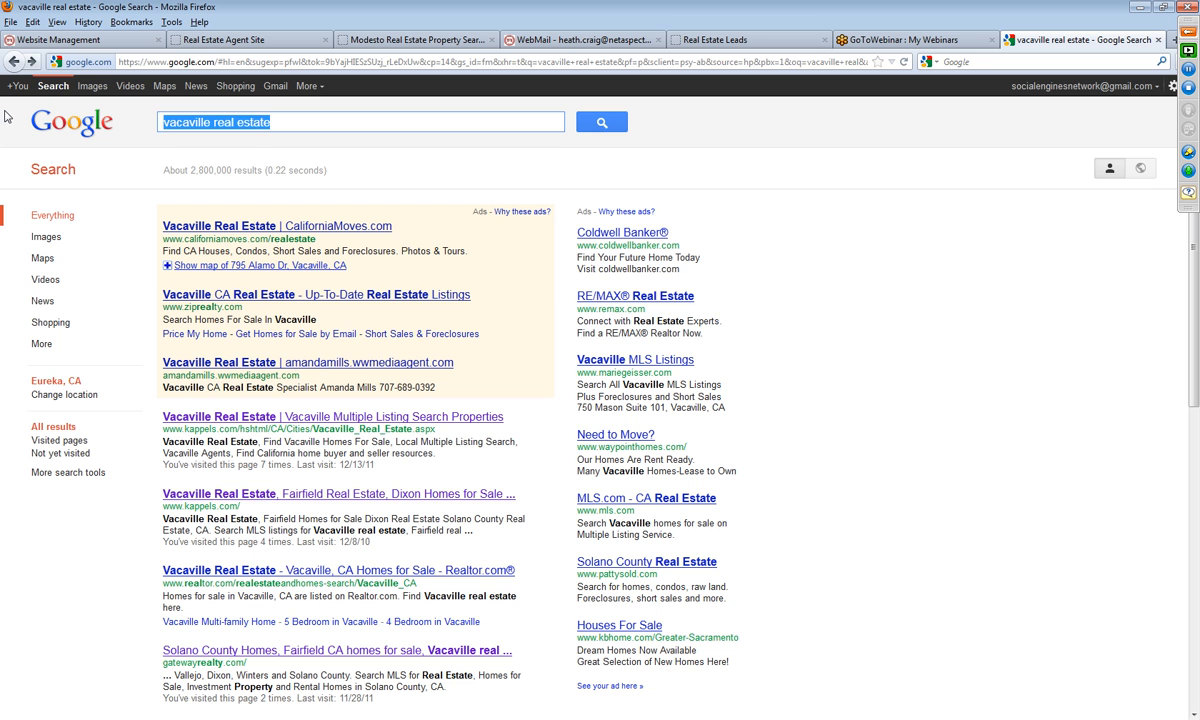
{"action": "type", "text": "vacavill"}
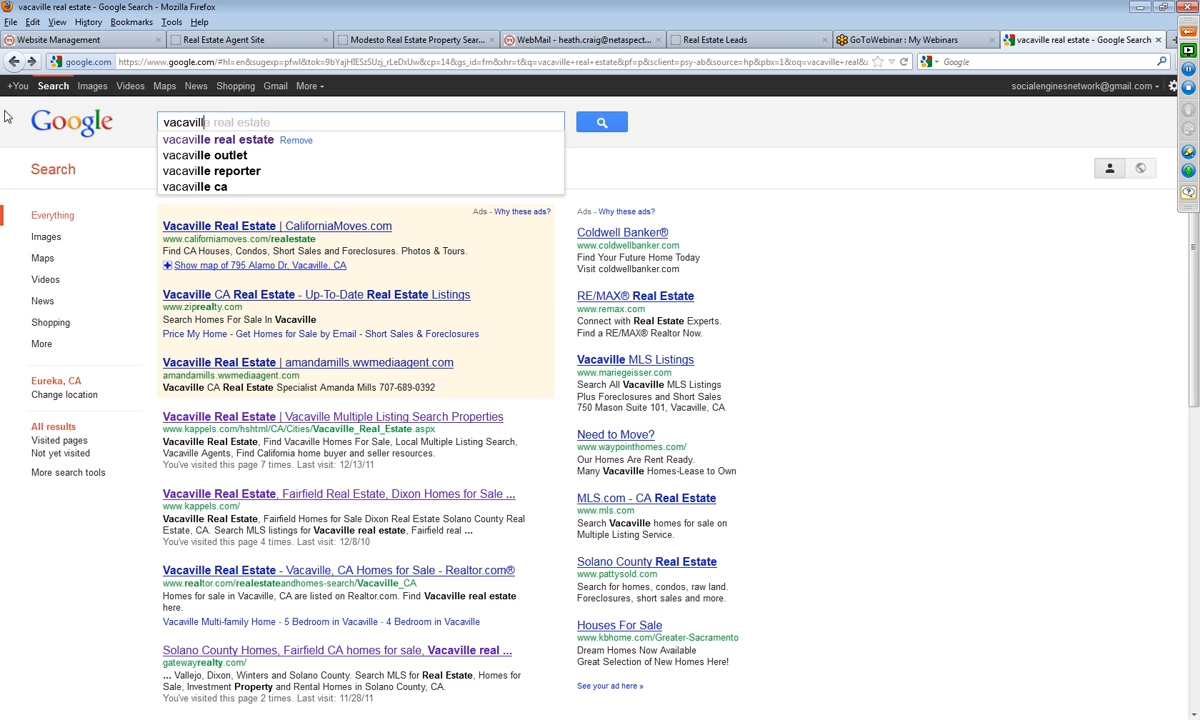
{"action": "type", "text": "e h mes for sale"}
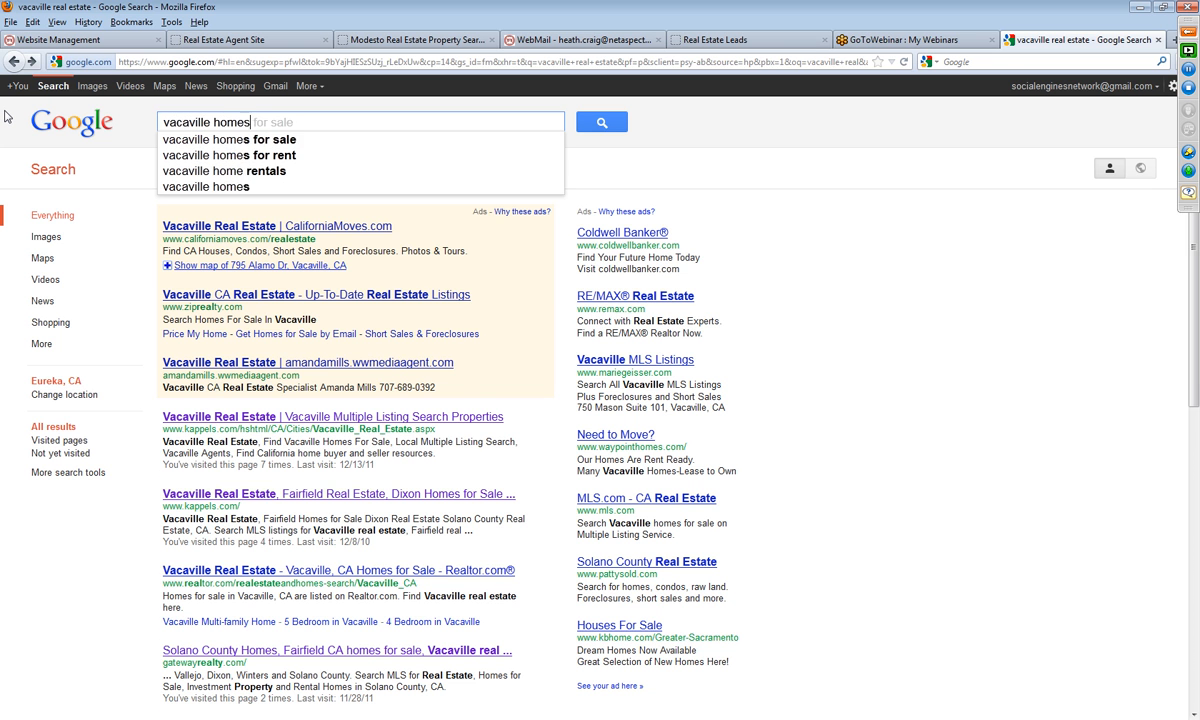
{"action": "key", "text": "Return"}
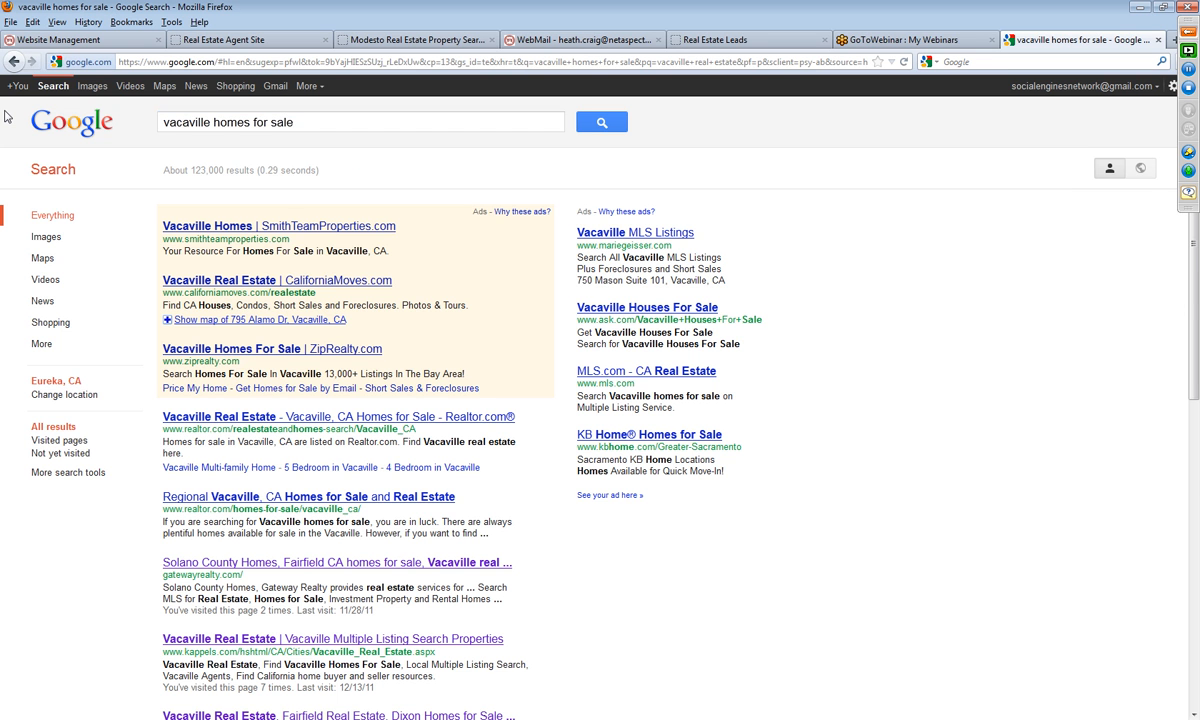
{"action": "scroll", "coordinate": [250, 585], "scroll_direction": "down", "scroll_amount": 3}
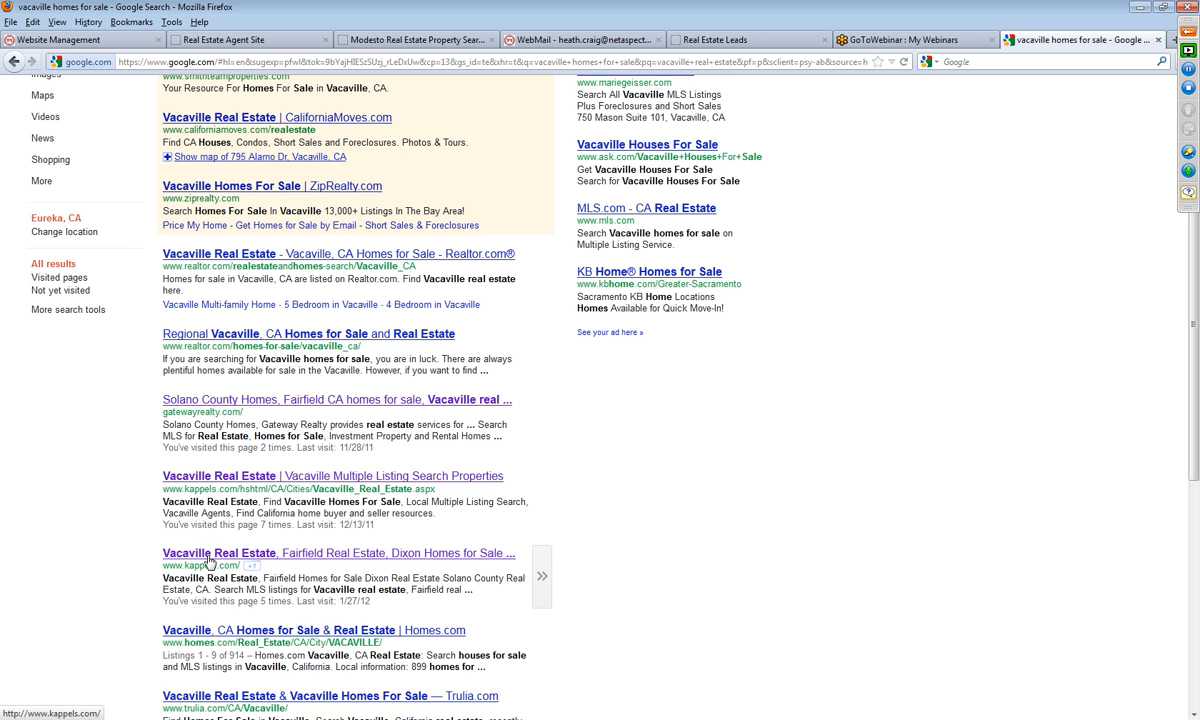
{"action": "scroll", "coordinate": [69, 550], "scroll_direction": "up", "scroll_amount": 3}
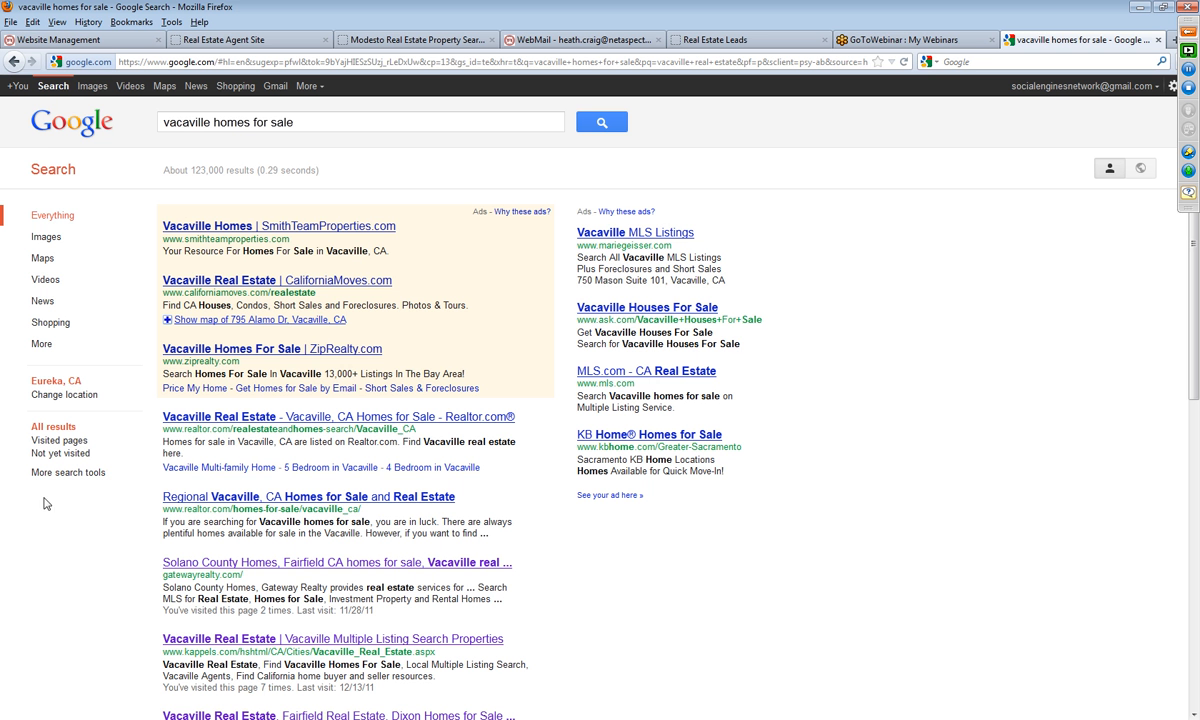
Step: Search Google for "dixon real estate"
{"action": "left_click_drag", "start_coordinate": [308, 114], "coordinate": [48, 143]}
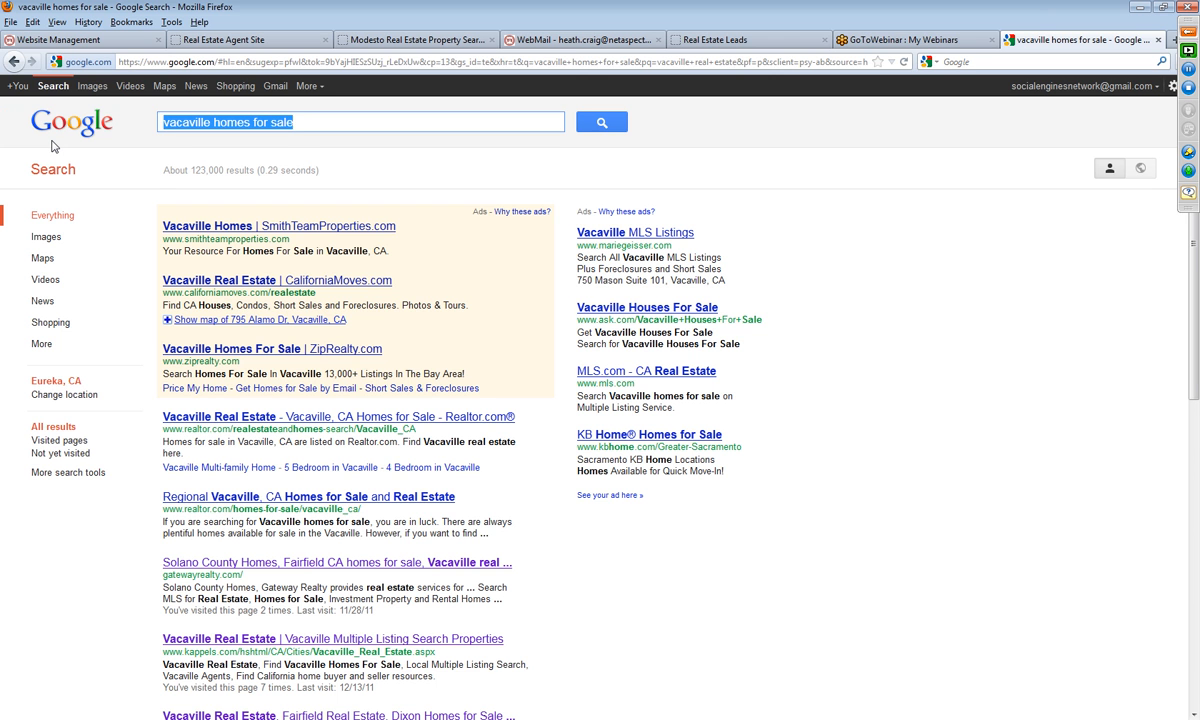
{"action": "type", "text": "dixon real esta"}
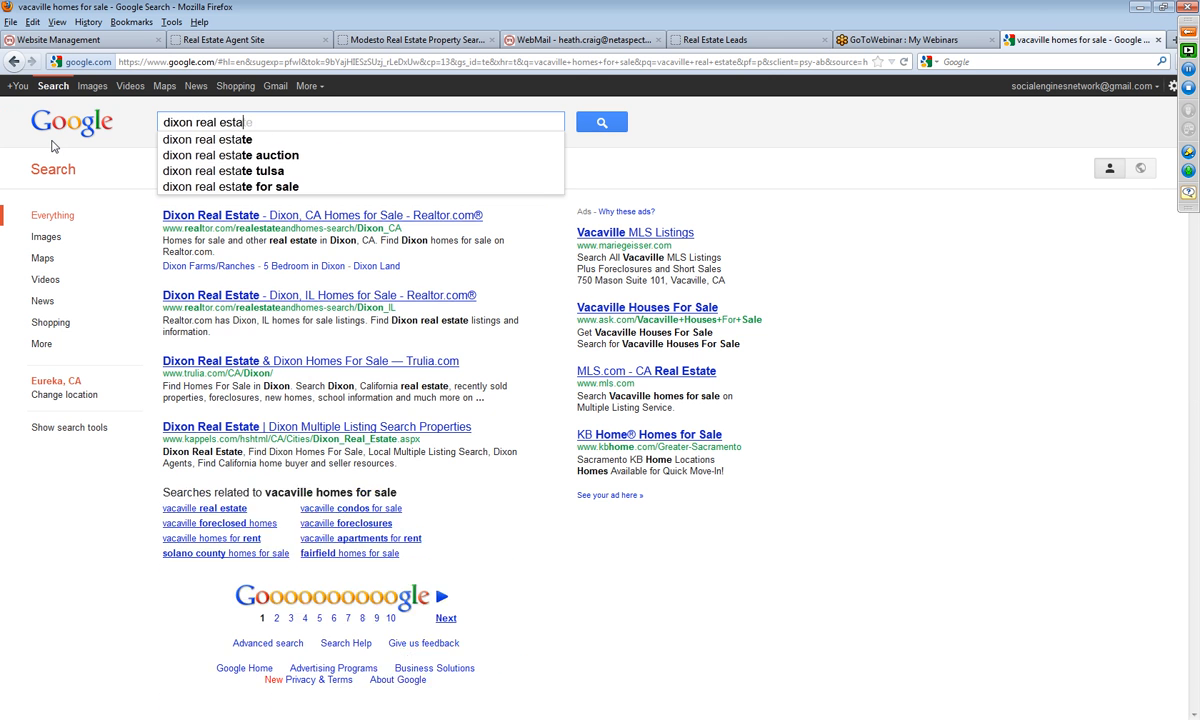
{"action": "type", "text": "te"}
{"action": "key", "text": "Return"}
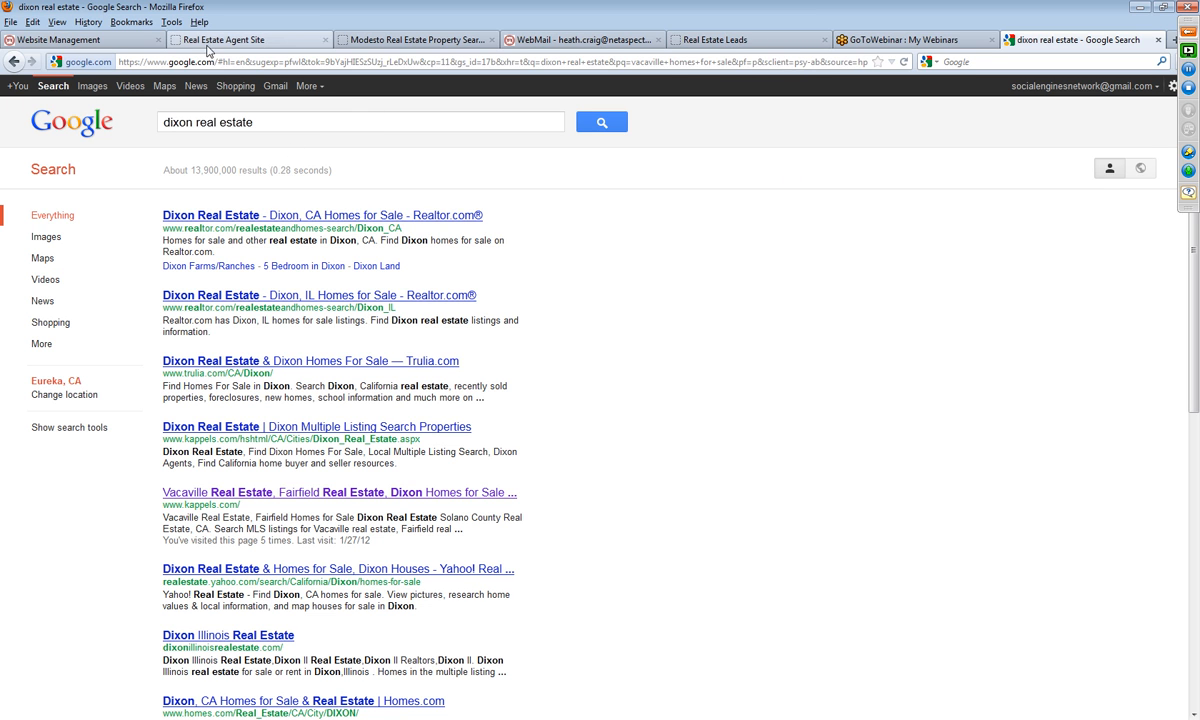
{"action": "left_click", "coordinate": [86, 40]}
{"action": "left_click", "coordinate": [220, 38]}
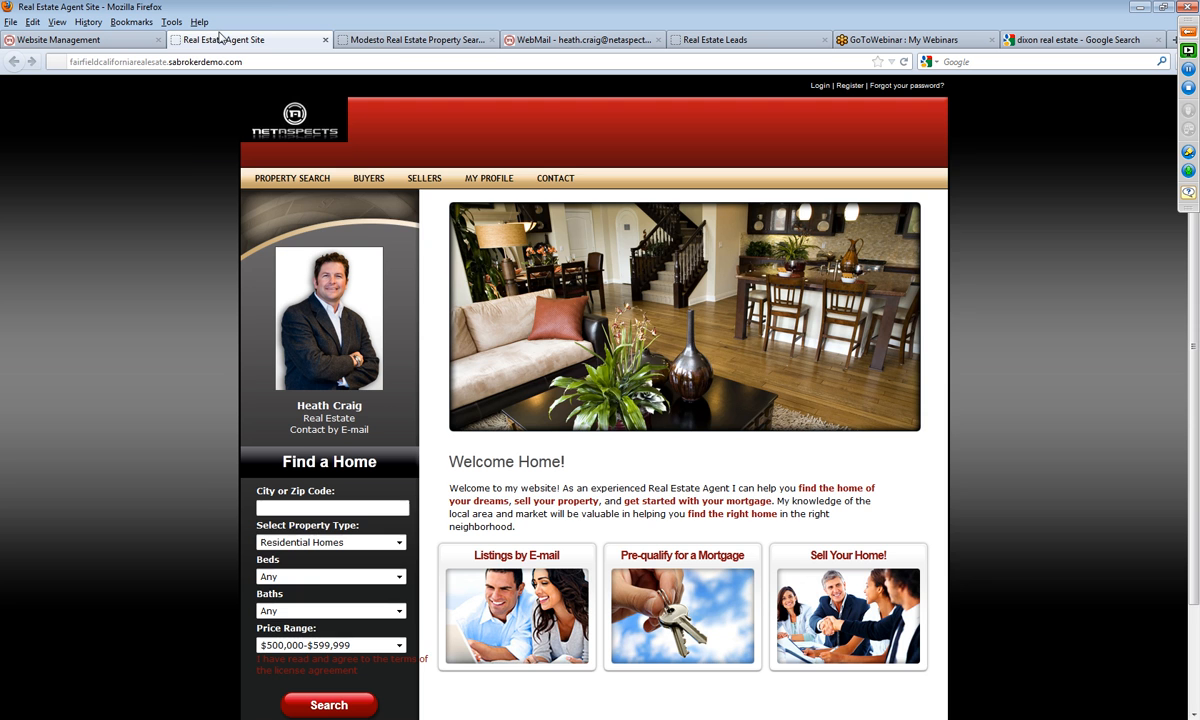
{"action": "left_click", "coordinate": [415, 40]}
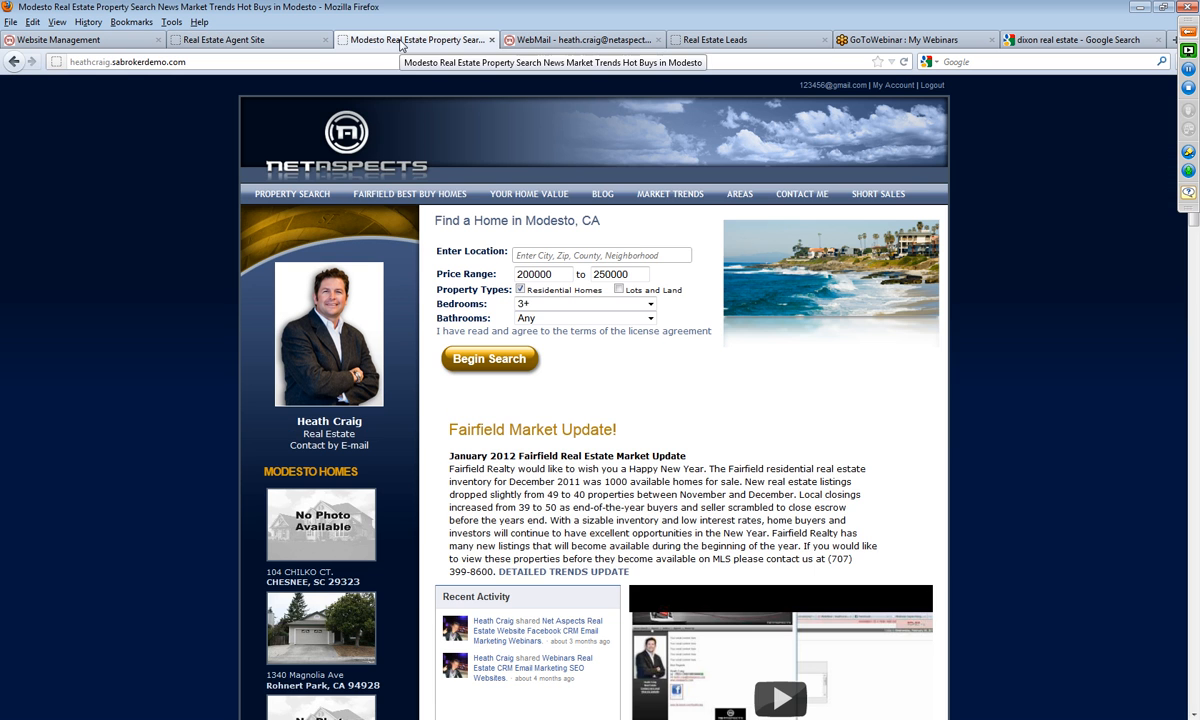
{"action": "left_click", "coordinate": [713, 40]}
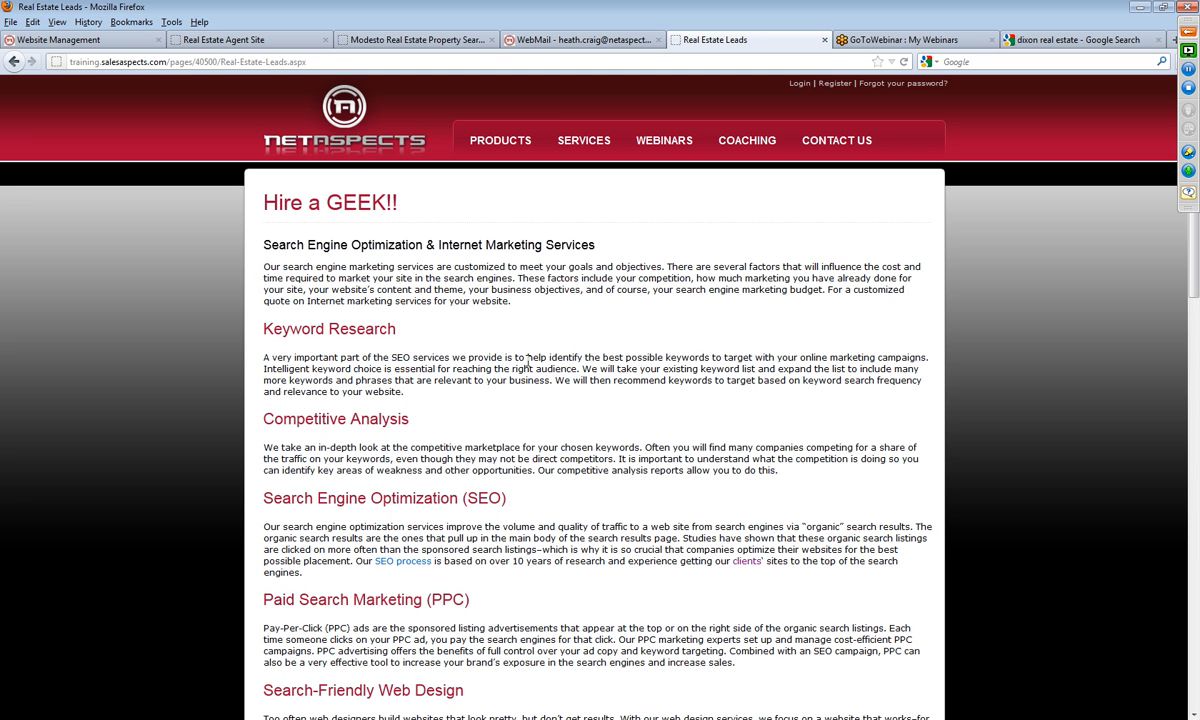
Step: Start a new revision of the fairfieldcaliforniarealesate.sabrokerdemo.com website in Website Management and open that revision for editing
{"action": "left_click", "coordinate": [88, 41]}
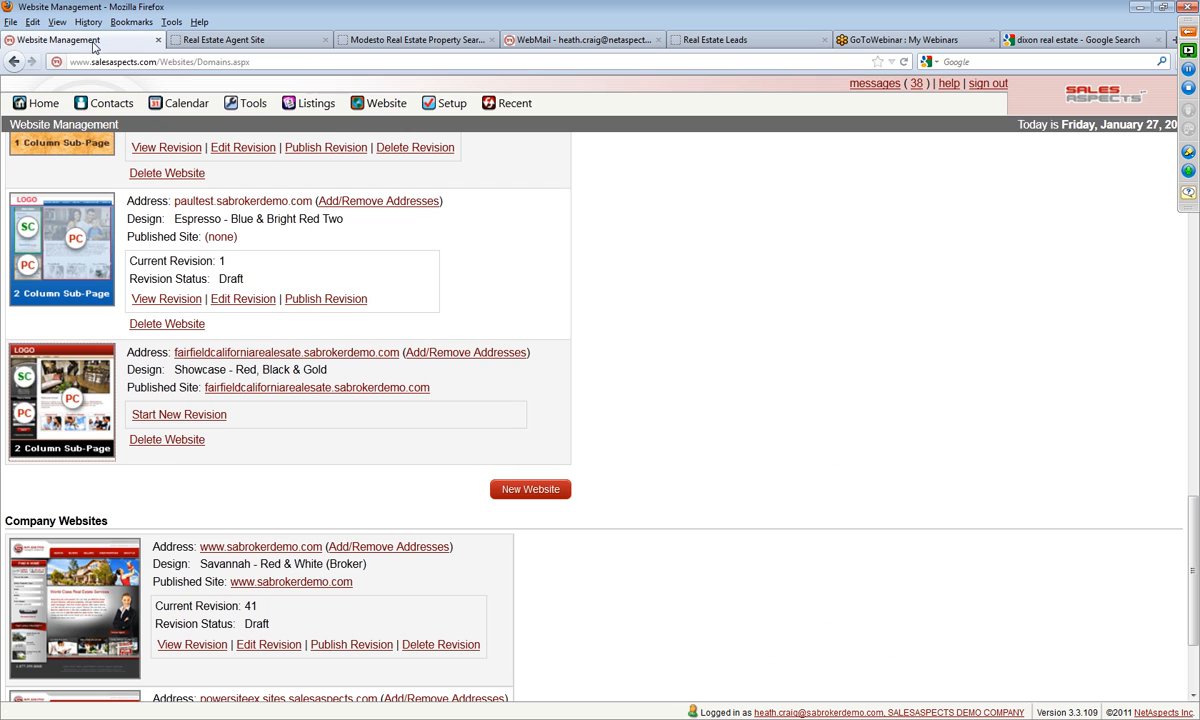
{"action": "left_click", "coordinate": [148, 420]}
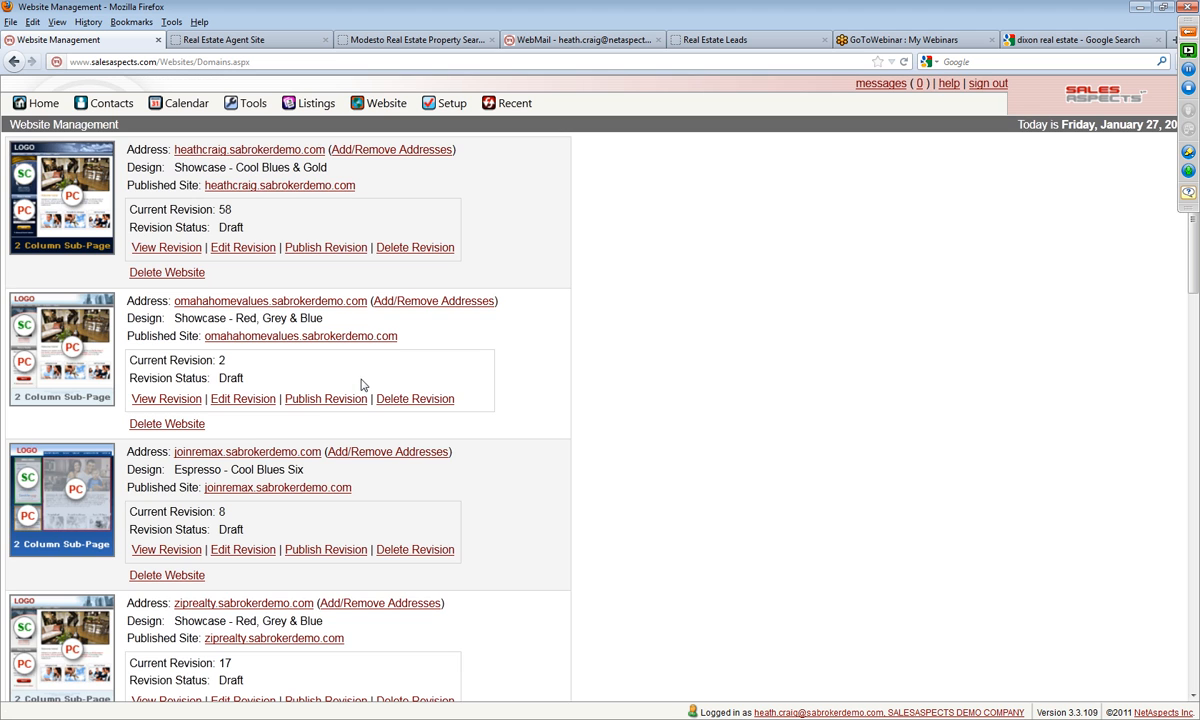
{"action": "left_click_drag", "start_coordinate": [1192, 280], "coordinate": [1195, 600]}
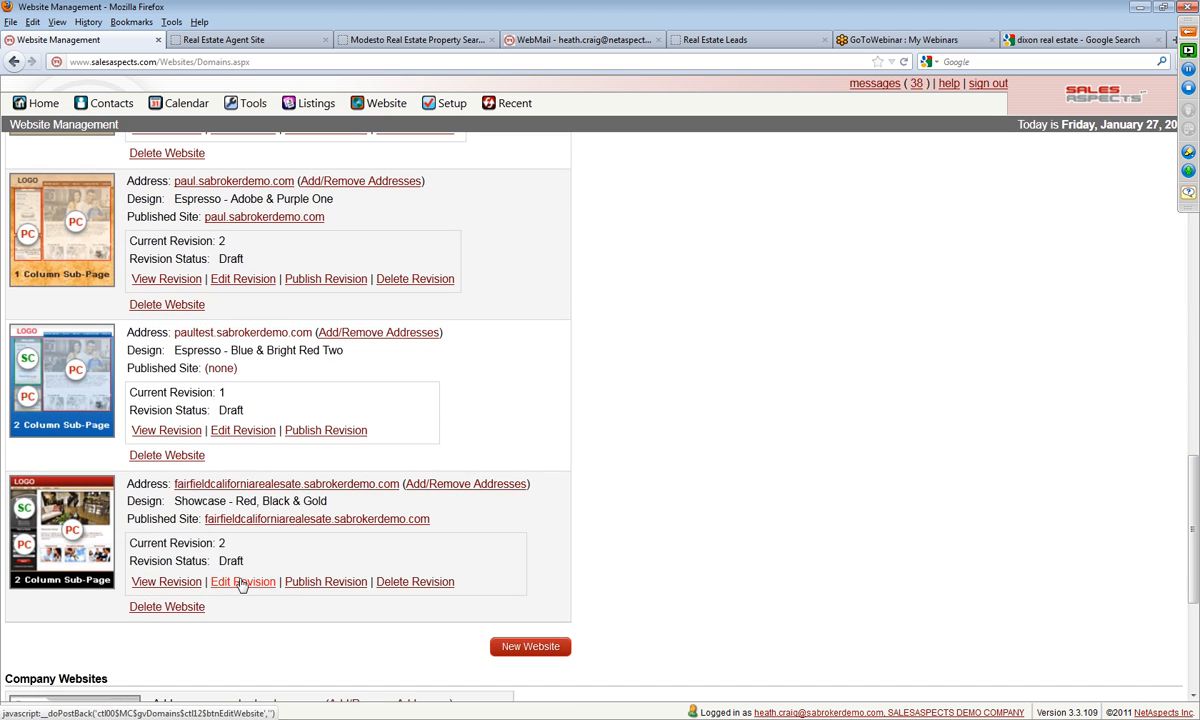
{"action": "left_click", "coordinate": [240, 582]}
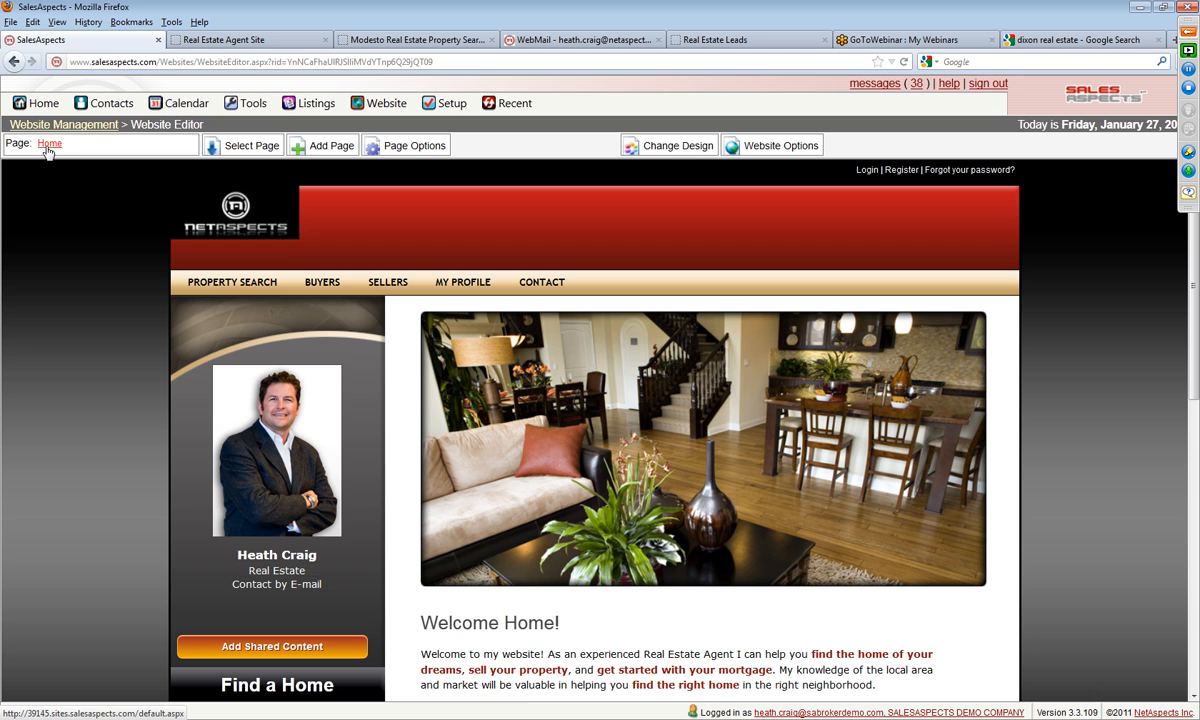
Step: Browse the site's page list, view the Contact Me page in the editor, and return to the Home page
{"action": "left_click", "coordinate": [250, 153]}
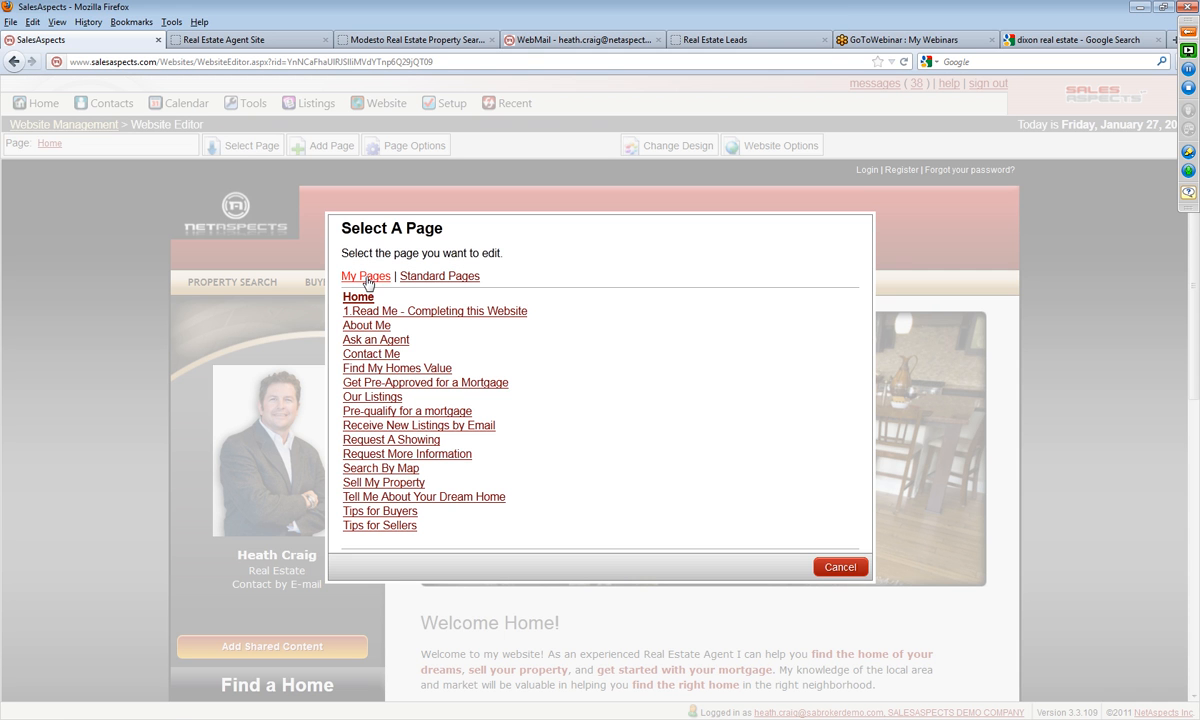
{"action": "left_click", "coordinate": [360, 332]}
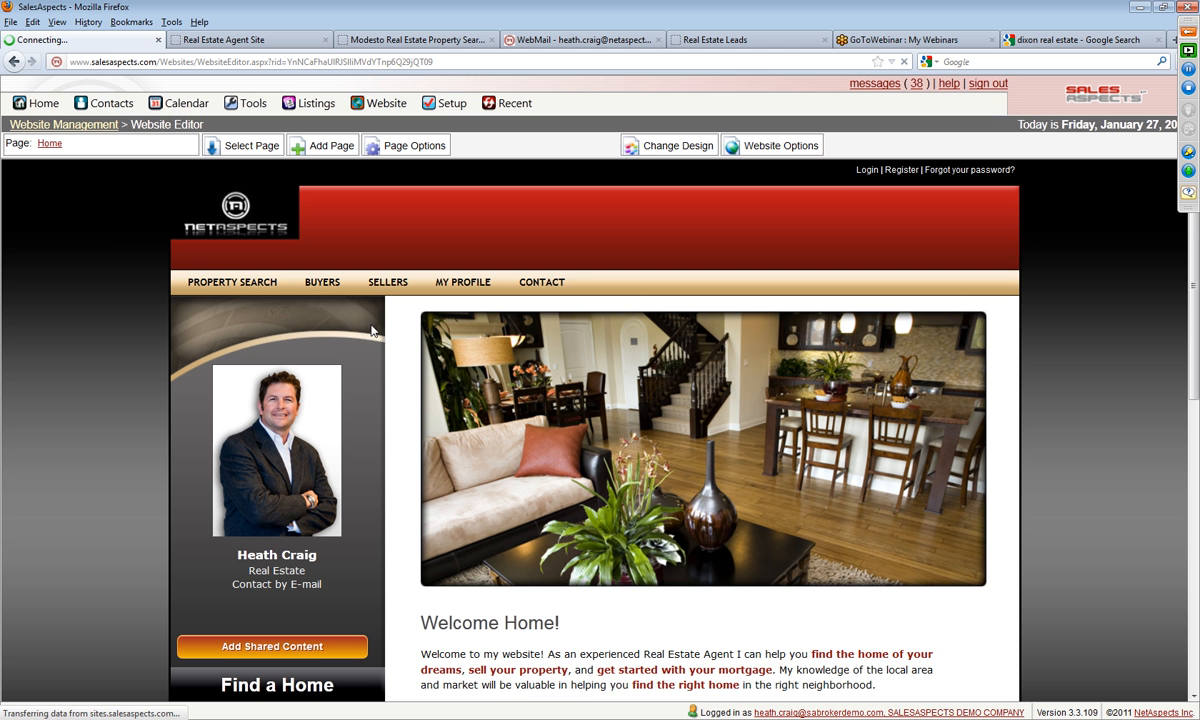
{"action": "left_click", "coordinate": [248, 150]}
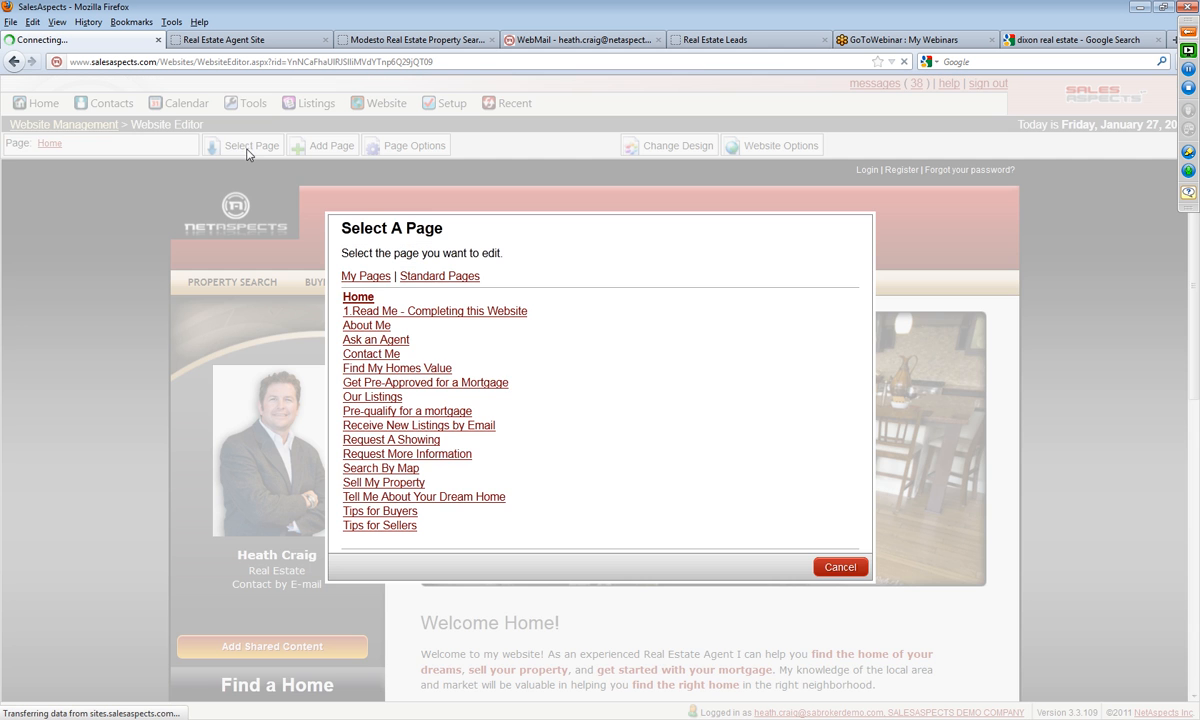
{"action": "left_click", "coordinate": [362, 364]}
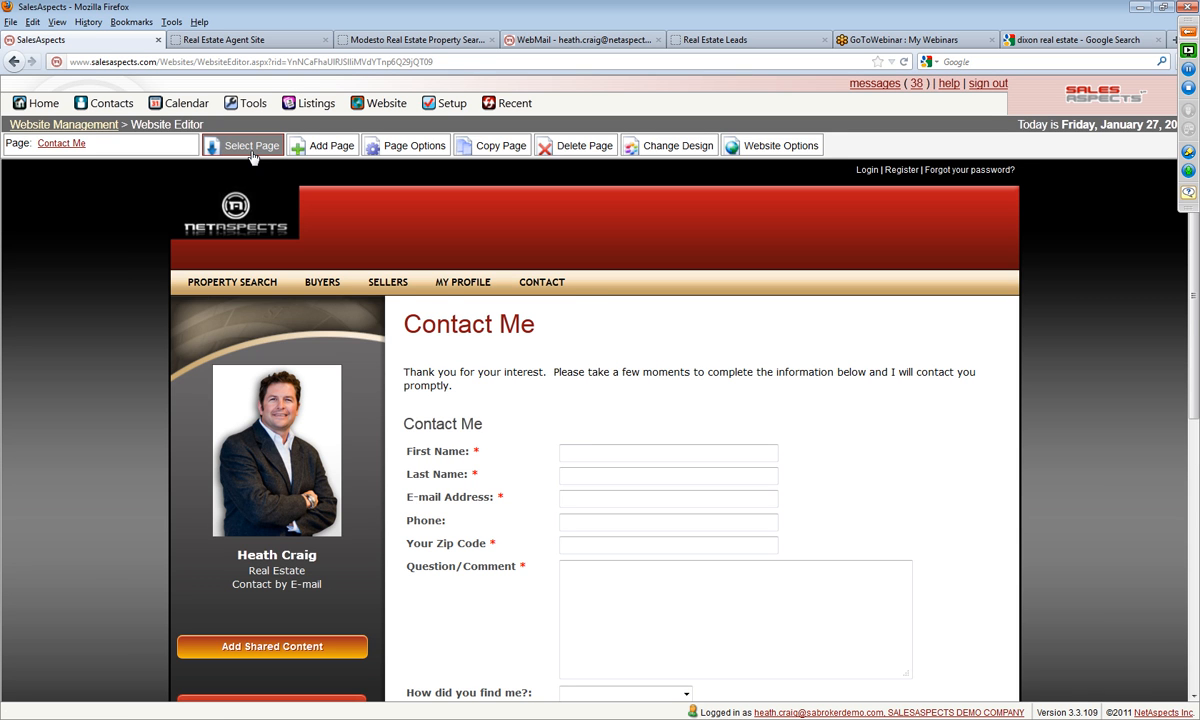
{"action": "left_click", "coordinate": [251, 147]}
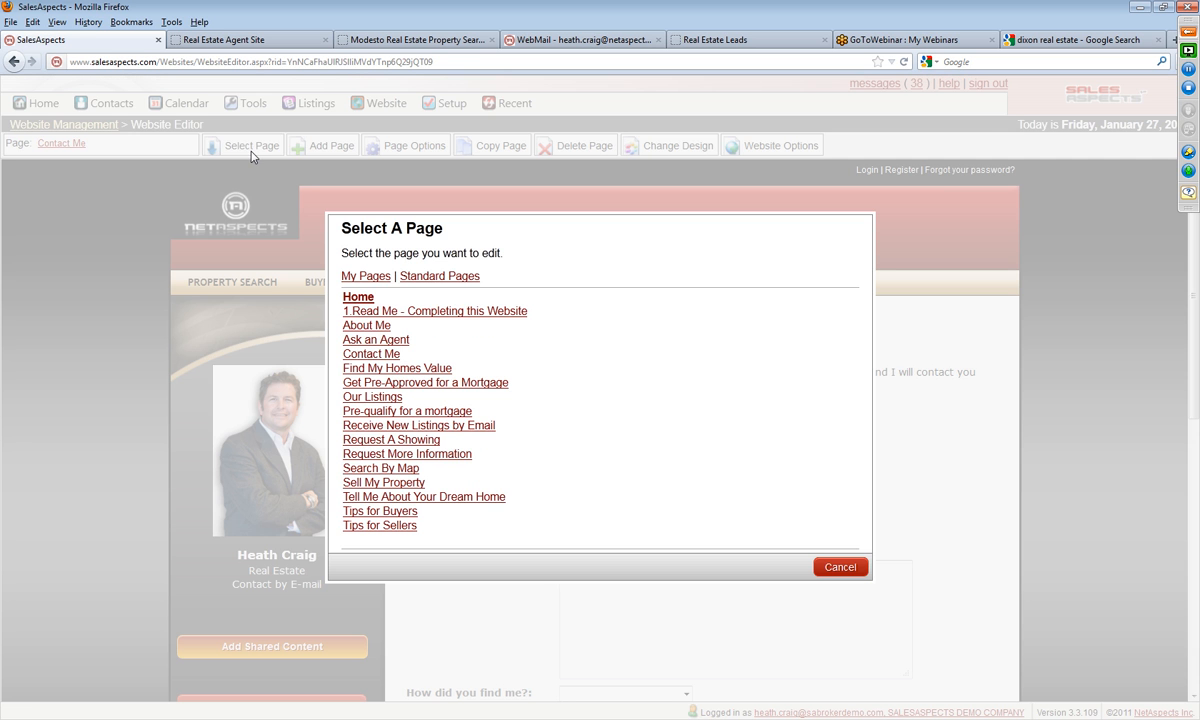
{"action": "left_click", "coordinate": [344, 280]}
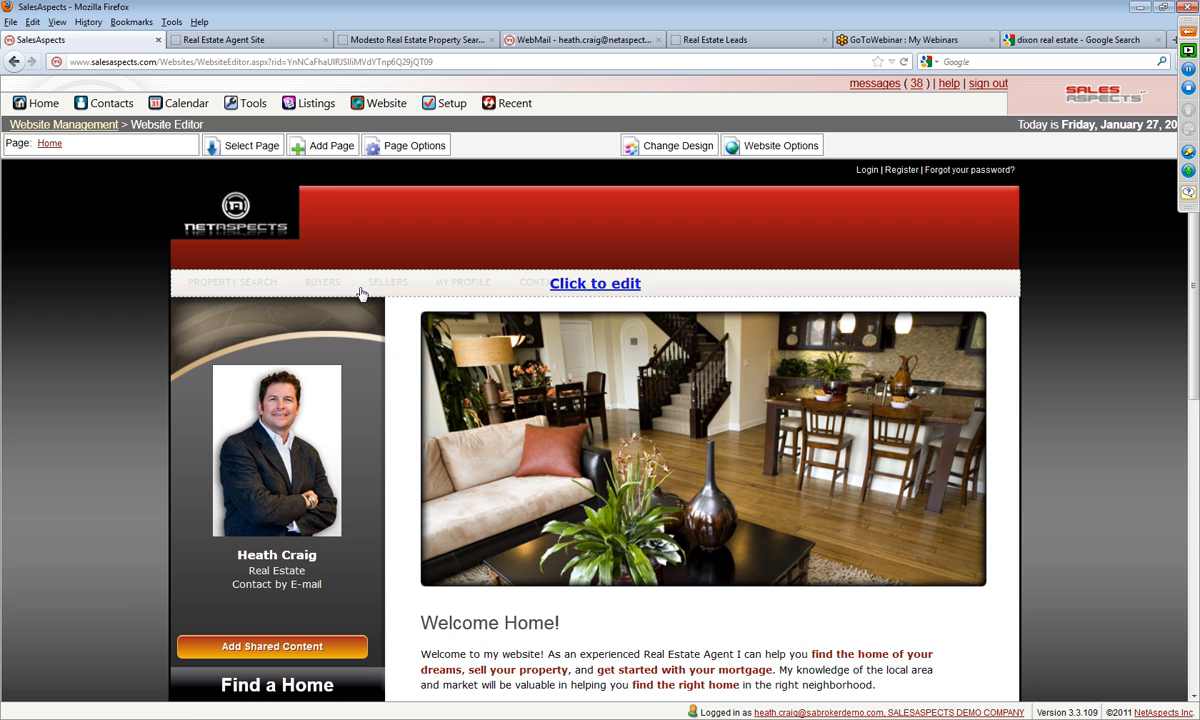
Step: Look at the blank Add New Page form and the Home page's properties, leaving both without saving
{"action": "left_click", "coordinate": [331, 147]}
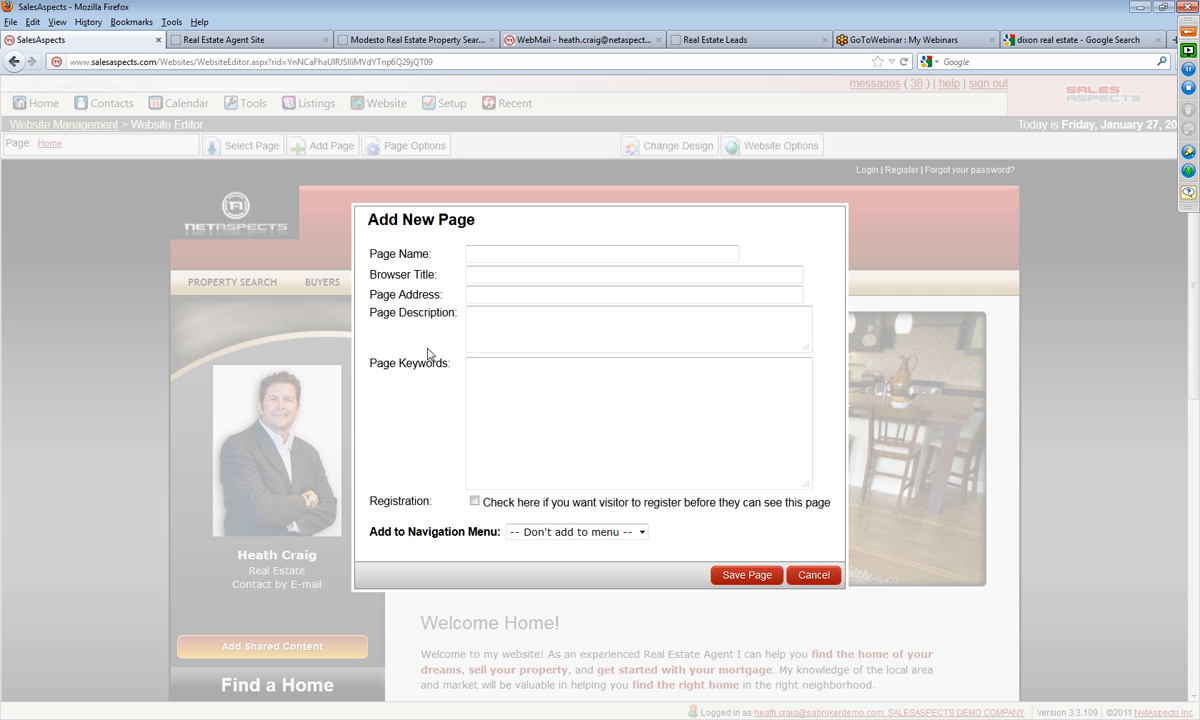
{"action": "left_click", "coordinate": [812, 576]}
{"action": "left_click", "coordinate": [414, 148]}
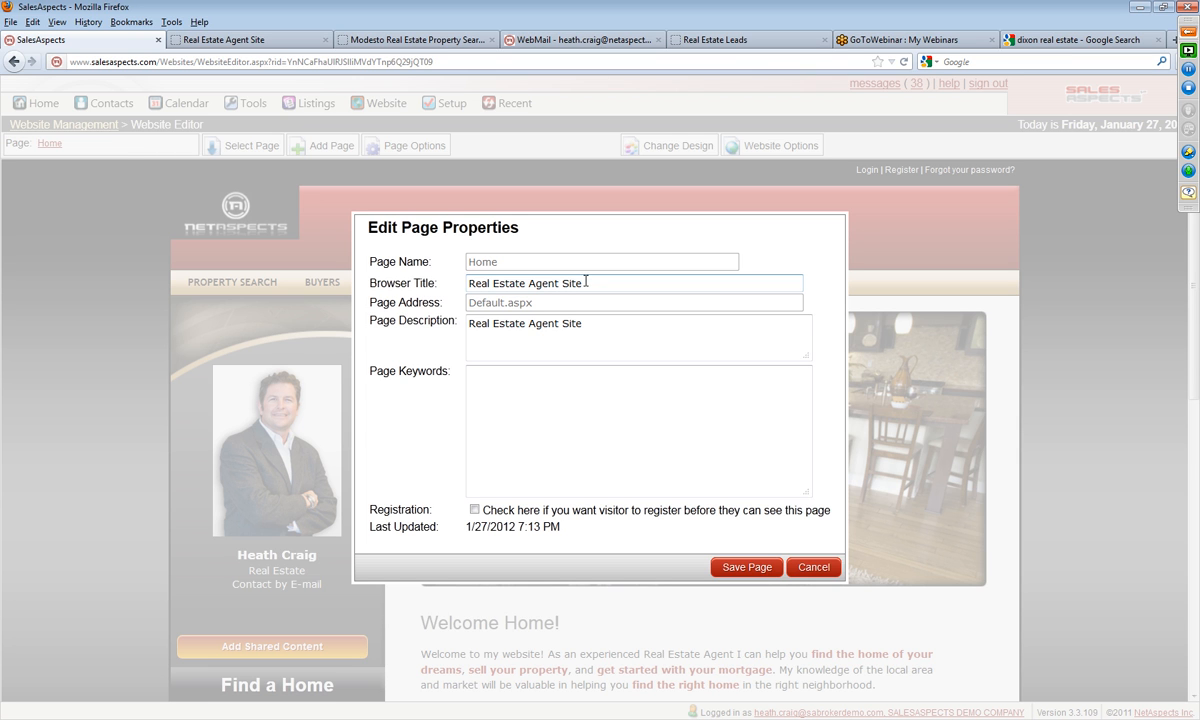
{"action": "left_click_drag", "start_coordinate": [585, 281], "coordinate": [385, 303]}
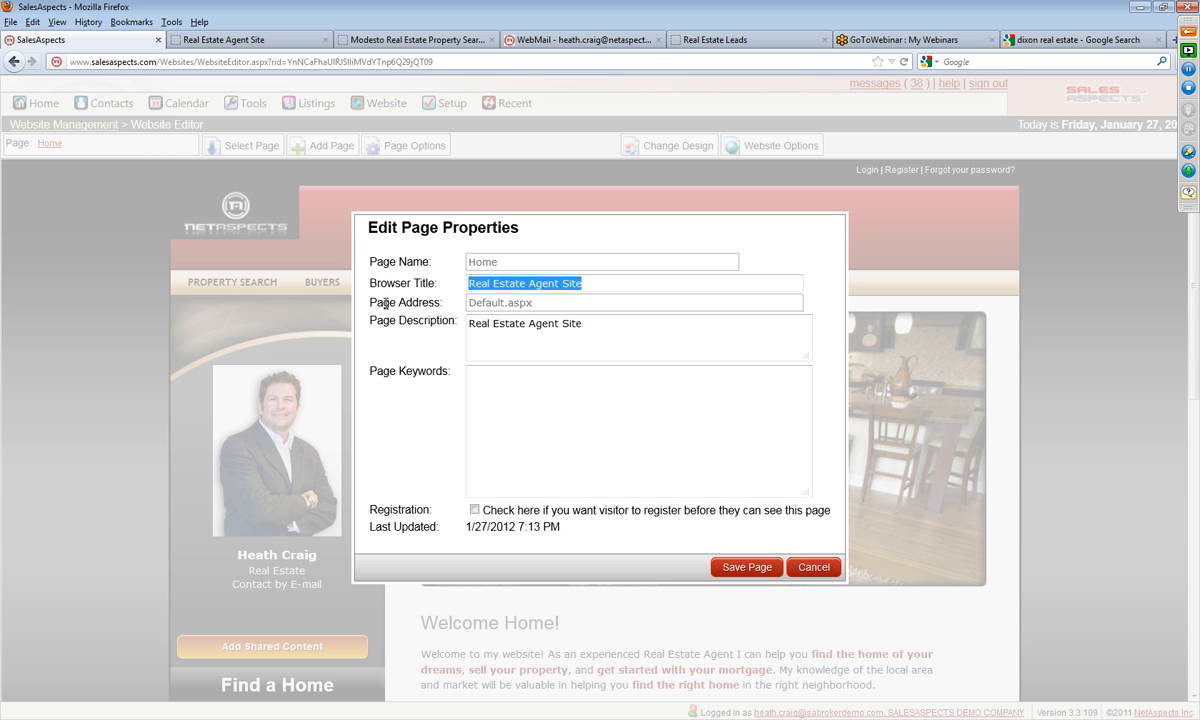
{"action": "left_click", "coordinate": [814, 567]}
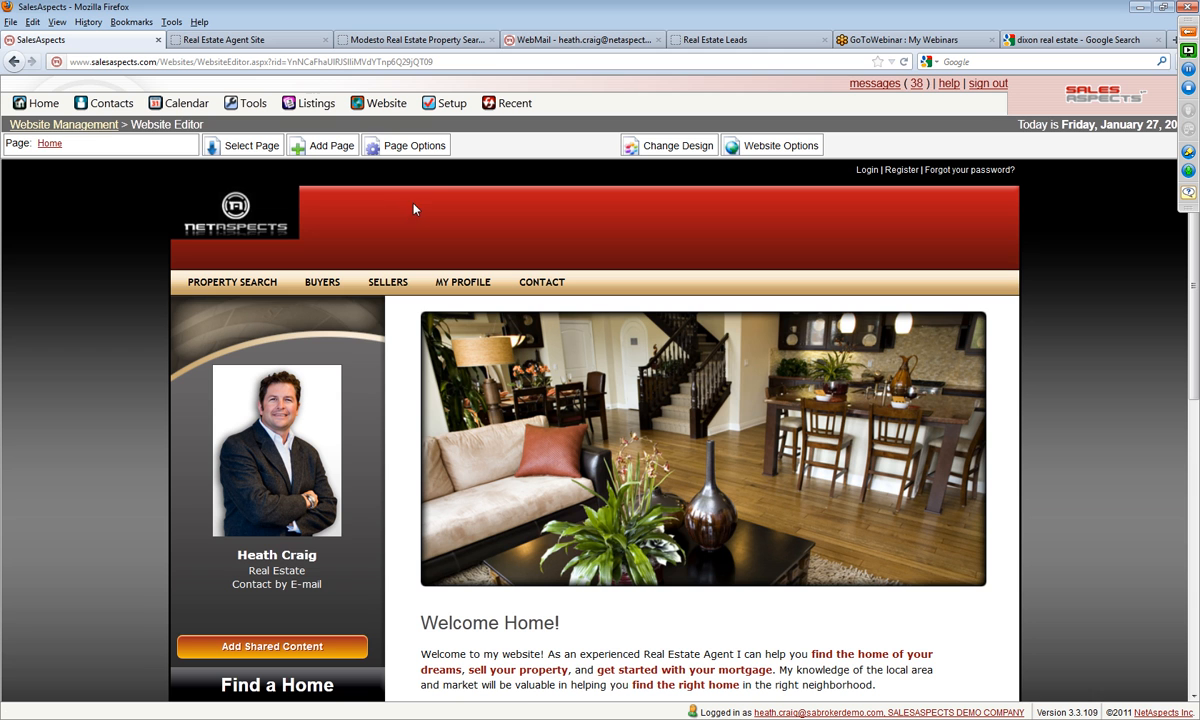
Step: Set the Home page's browser title to "Fairfield California Real Estate" in its page properties
{"action": "left_click", "coordinate": [423, 147]}
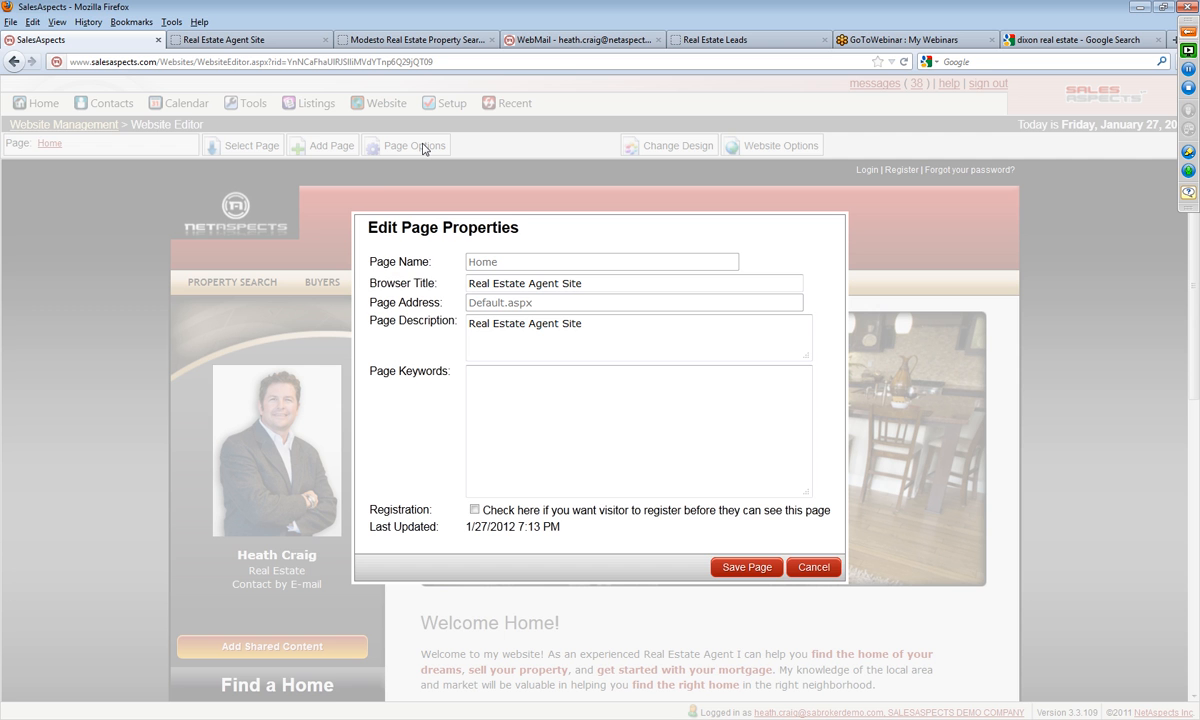
{"action": "left_click", "coordinate": [601, 286]}
{"action": "left_click_drag", "start_coordinate": [600, 287], "coordinate": [372, 274]}
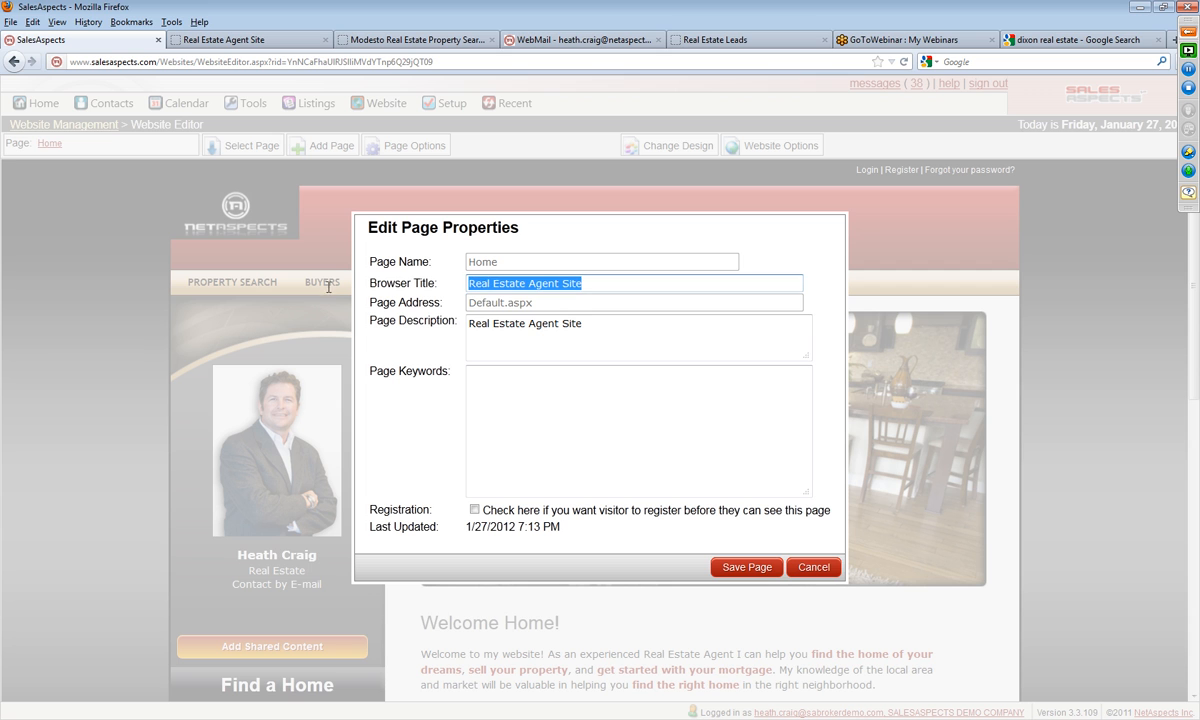
{"action": "type", "text": "Fai"}
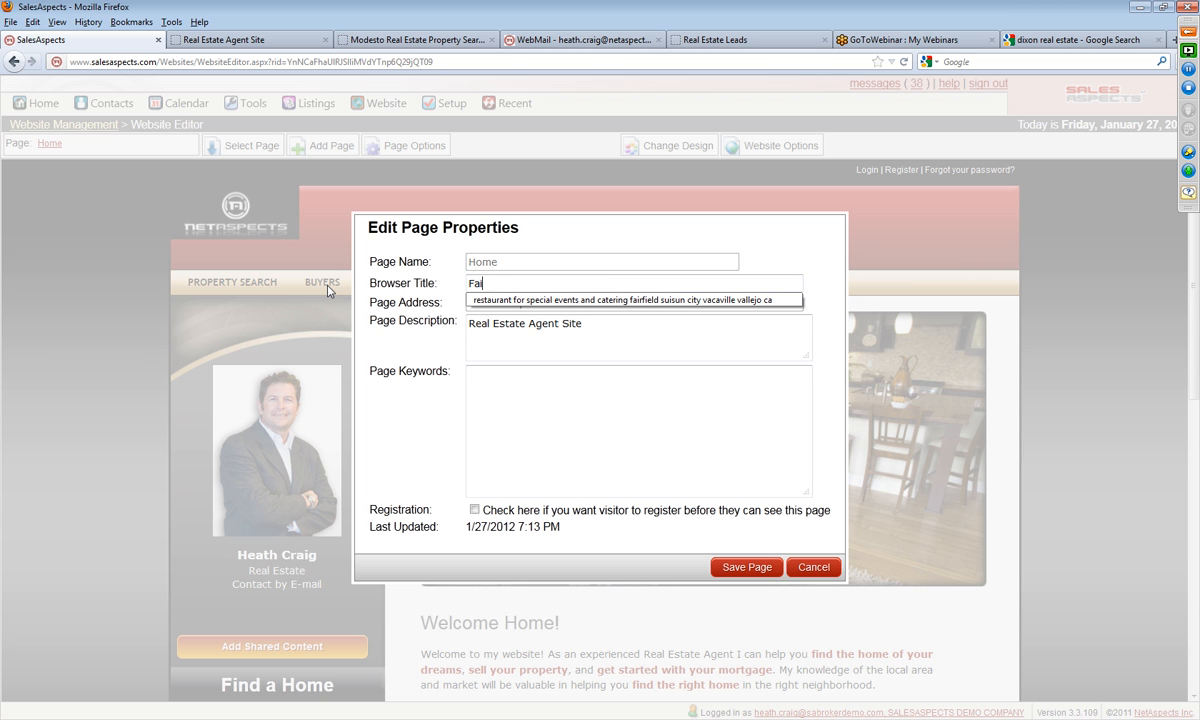
{"action": "type", "text": "rfield California Real Estate"}
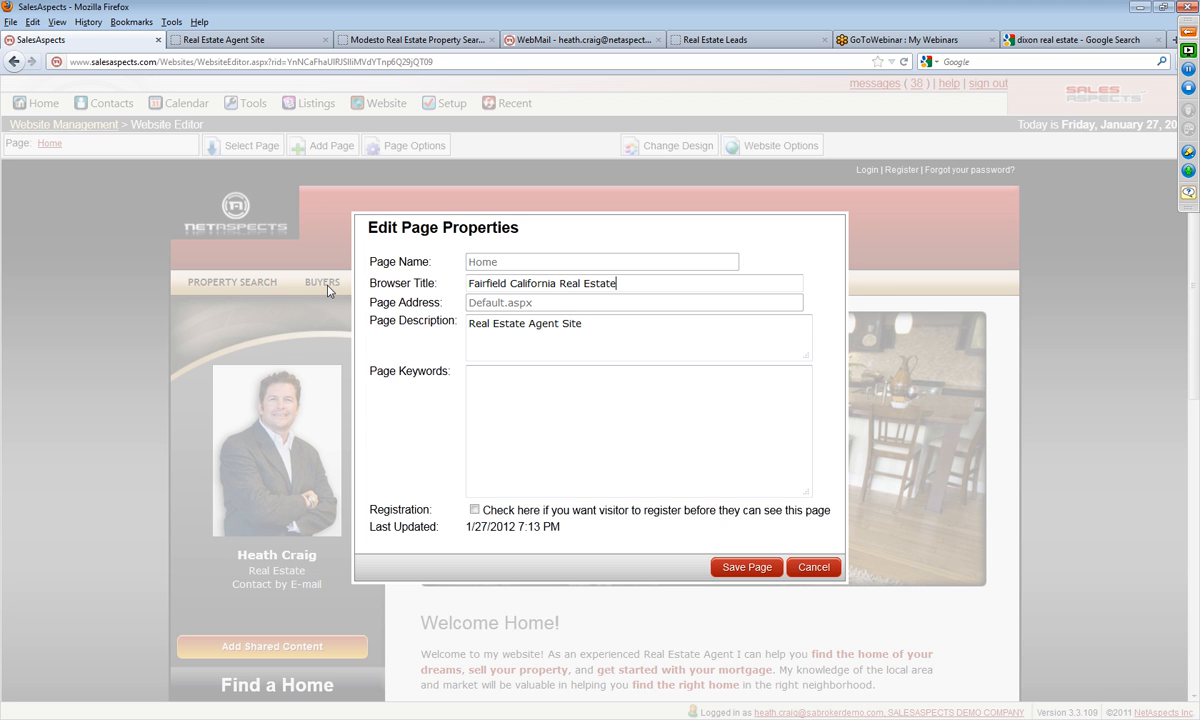
Step: Copy the browser title "Fairfield California Real Estate" into the page description and page keywords, and save the page properties
{"action": "left_click_drag", "start_coordinate": [588, 323], "coordinate": [349, 321]}
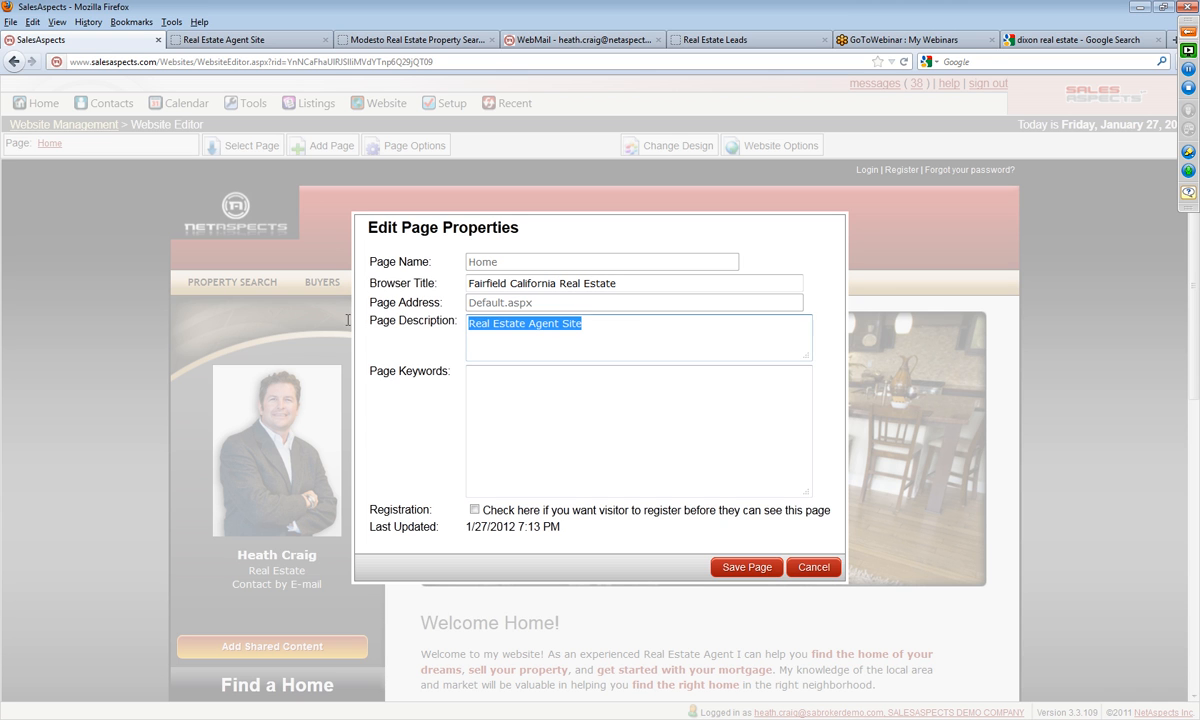
{"action": "left_click", "coordinate": [617, 284]}
{"action": "left_click_drag", "start_coordinate": [617, 284], "coordinate": [449, 284]}
{"action": "right_click", "coordinate": [484, 286]}
{"action": "left_click", "coordinate": [539, 345]}
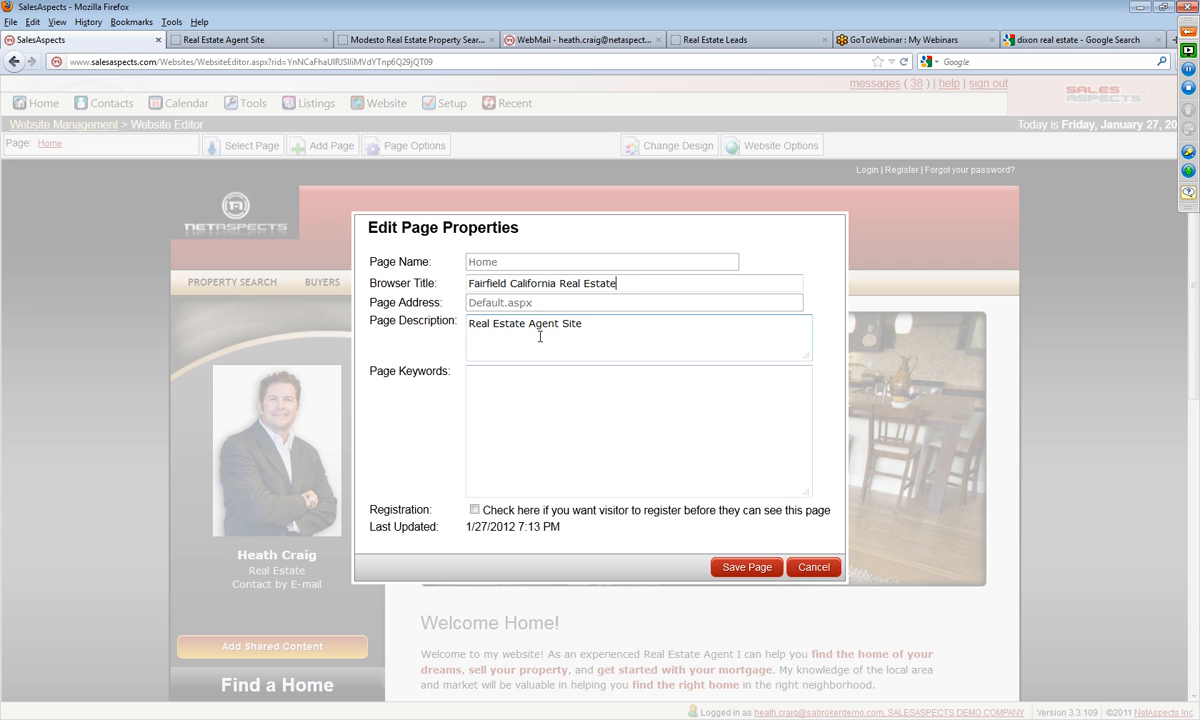
{"action": "left_click_drag", "start_coordinate": [617, 284], "coordinate": [383, 280]}
{"action": "right_click", "coordinate": [506, 286]}
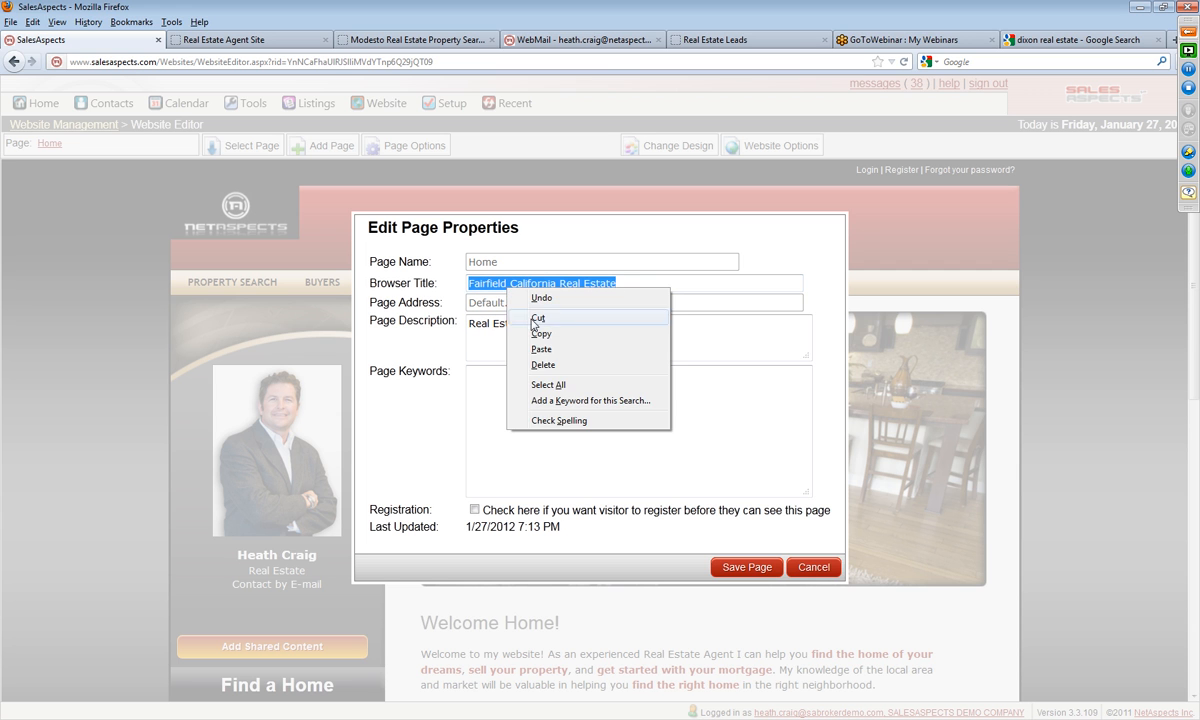
{"action": "left_click", "coordinate": [539, 335]}
{"action": "left_click_drag", "start_coordinate": [584, 324], "coordinate": [453, 321]}
{"action": "right_click", "coordinate": [505, 325]}
{"action": "left_click", "coordinate": [545, 386]}
{"action": "right_click", "coordinate": [524, 376]}
{"action": "left_click", "coordinate": [561, 439]}
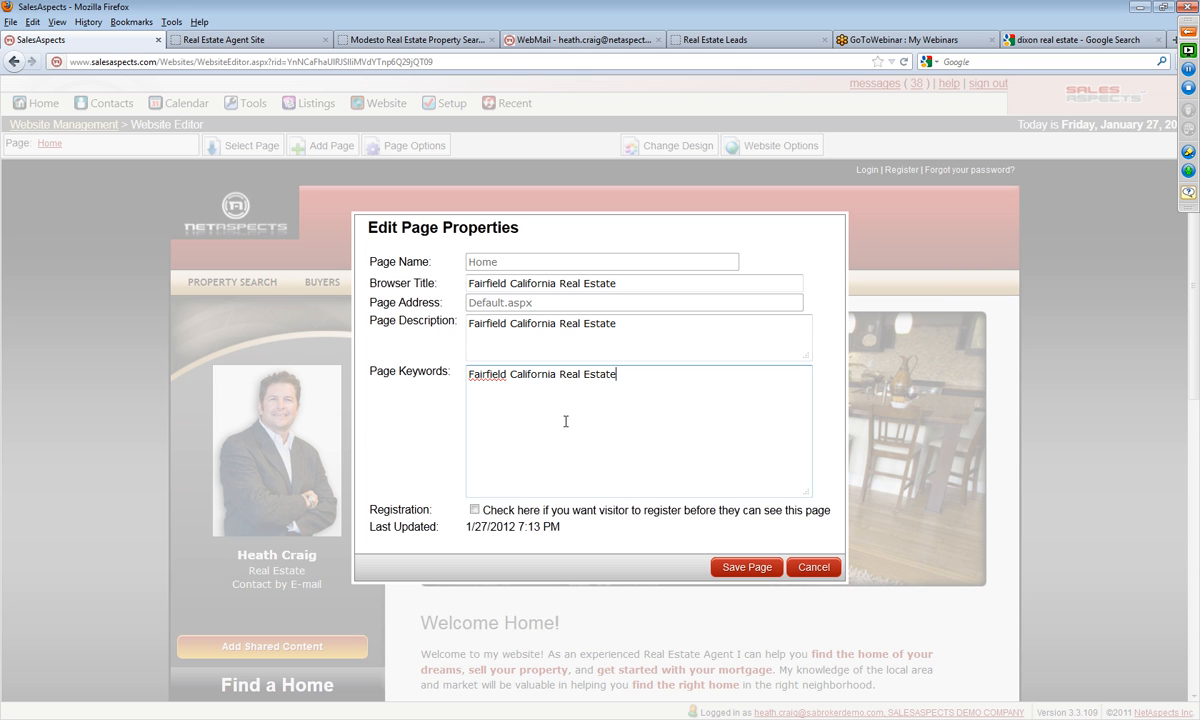
{"action": "left_click", "coordinate": [746, 567]}
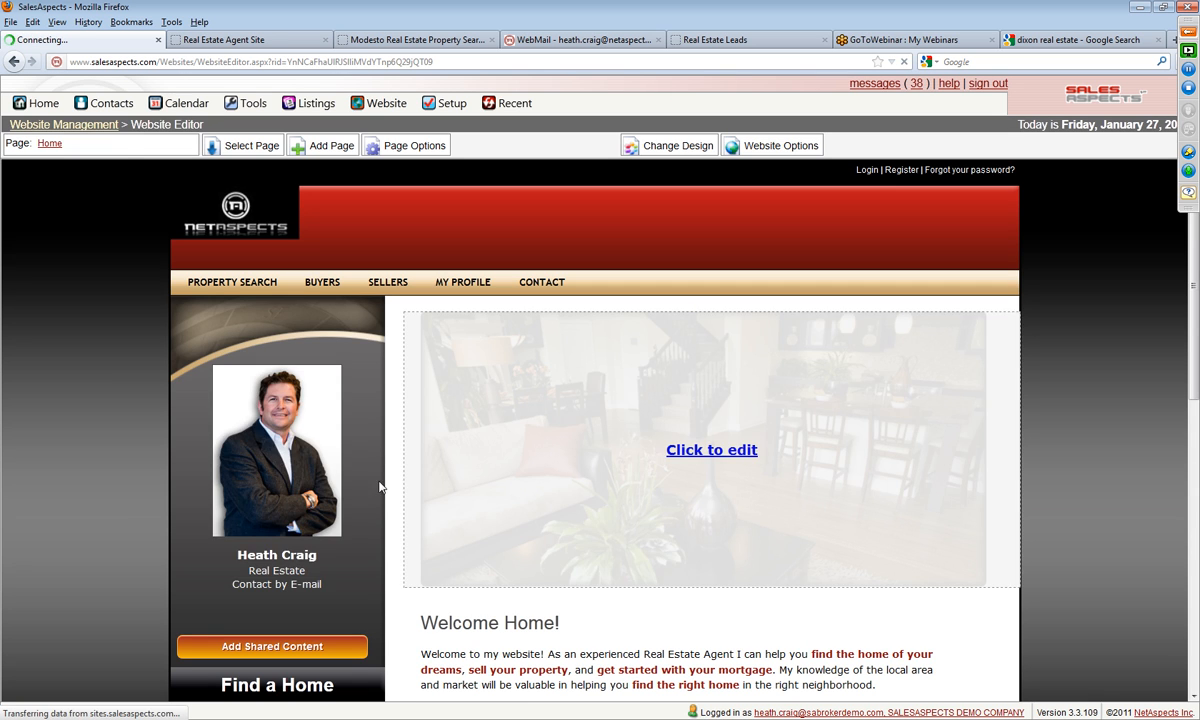
Step: Preview the draft Home page in a separate browser tab, dismiss the draft notice, and return to the website editor
{"action": "left_click", "coordinate": [48, 146]}
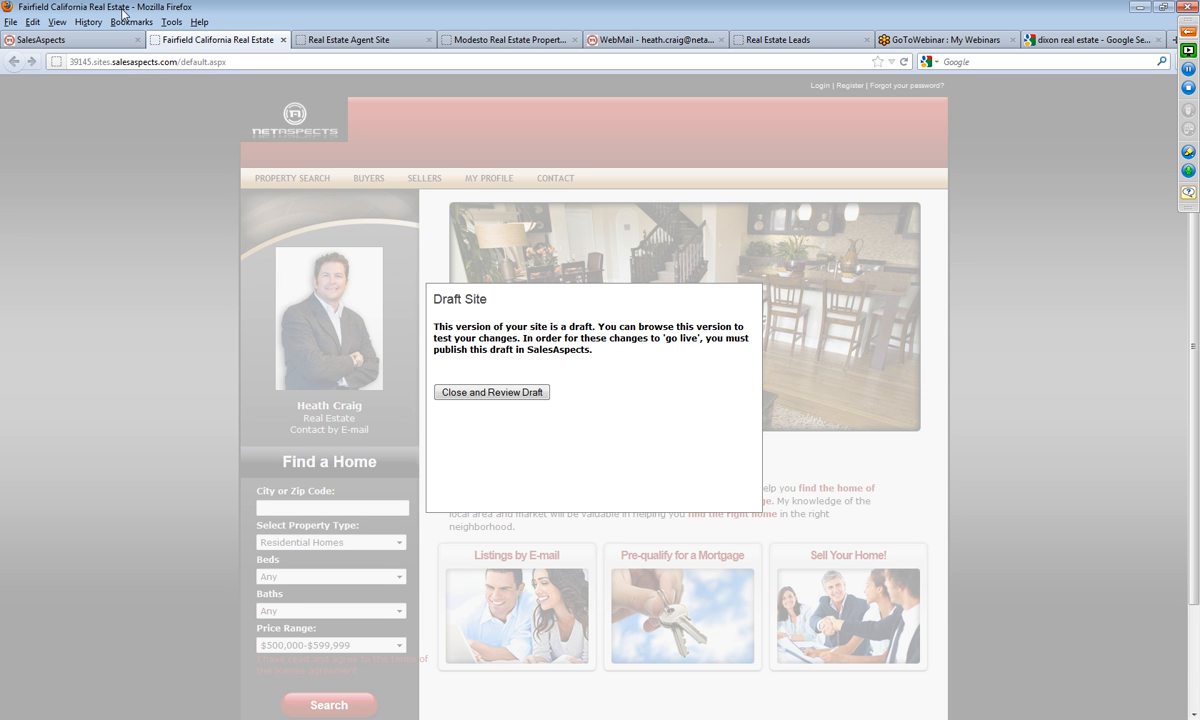
{"action": "left_click", "coordinate": [505, 392]}
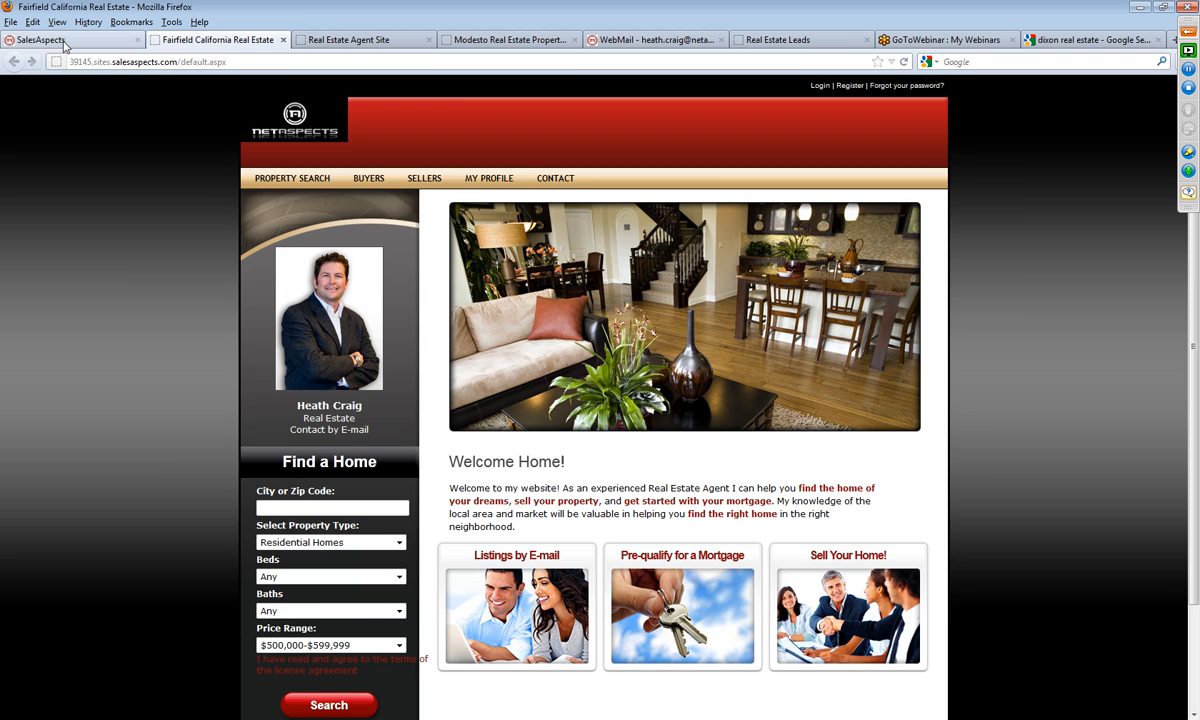
{"action": "left_click", "coordinate": [63, 44]}
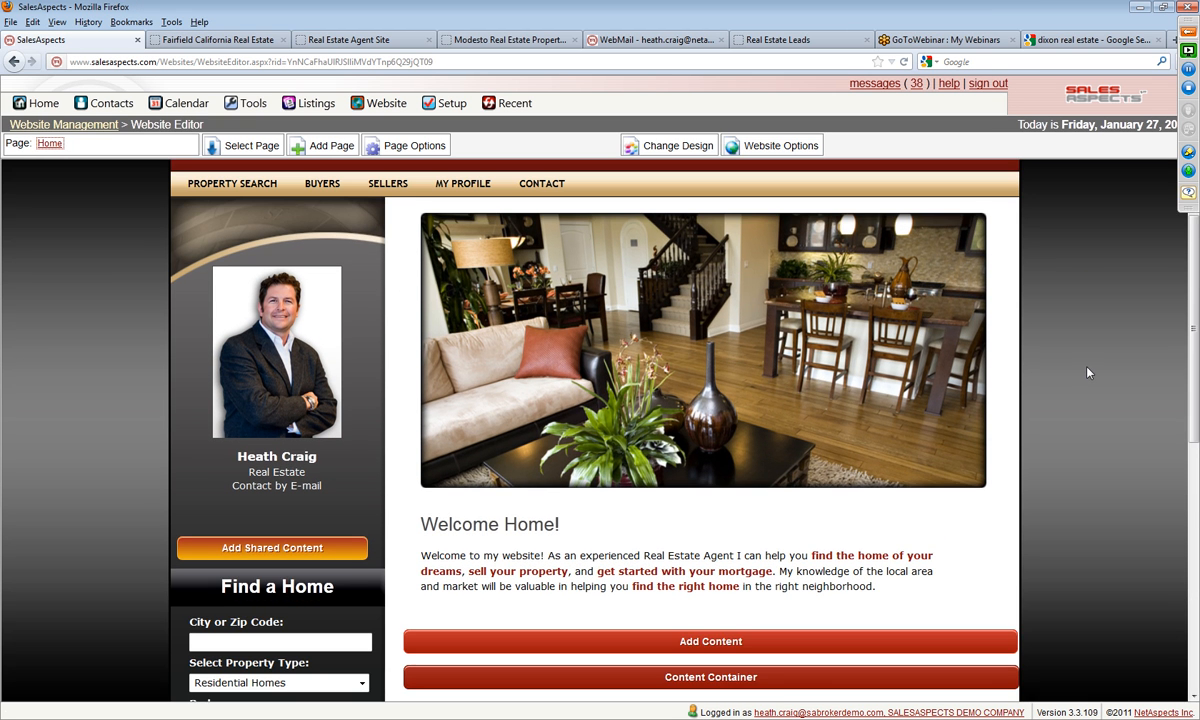
{"action": "scroll", "coordinate": [1085, 372], "scroll_direction": "up", "scroll_amount": 2}
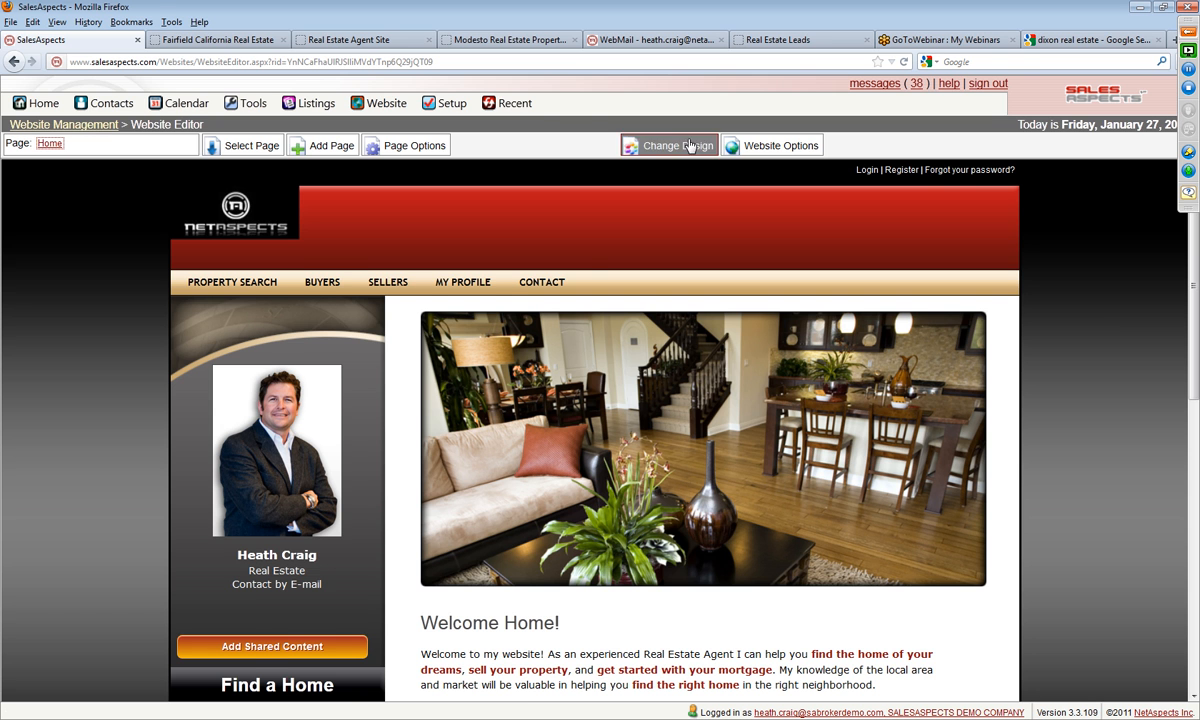
Step: Close the browser tabs of the published site, the draft preview and the Modesto real estate site, and switch to the Real Estate Leads page
{"action": "left_click", "coordinate": [400, 40]}
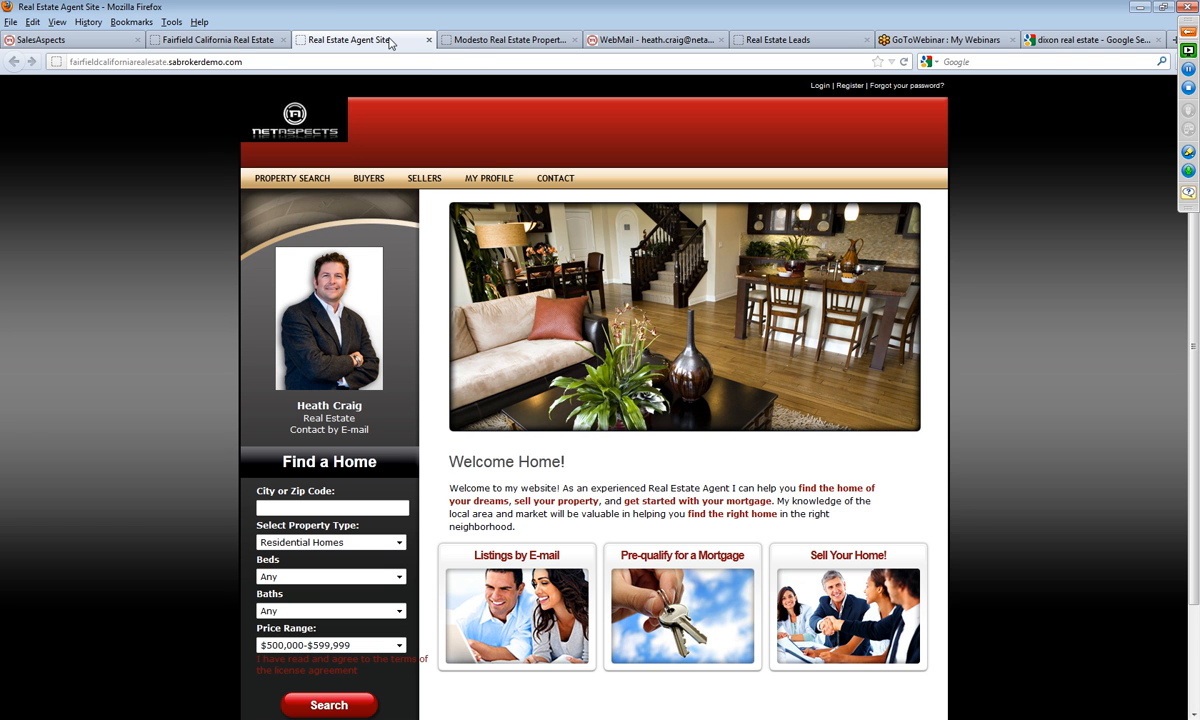
{"action": "left_click", "coordinate": [426, 40]}
{"action": "left_click", "coordinate": [272, 42]}
{"action": "left_click", "coordinate": [282, 40]}
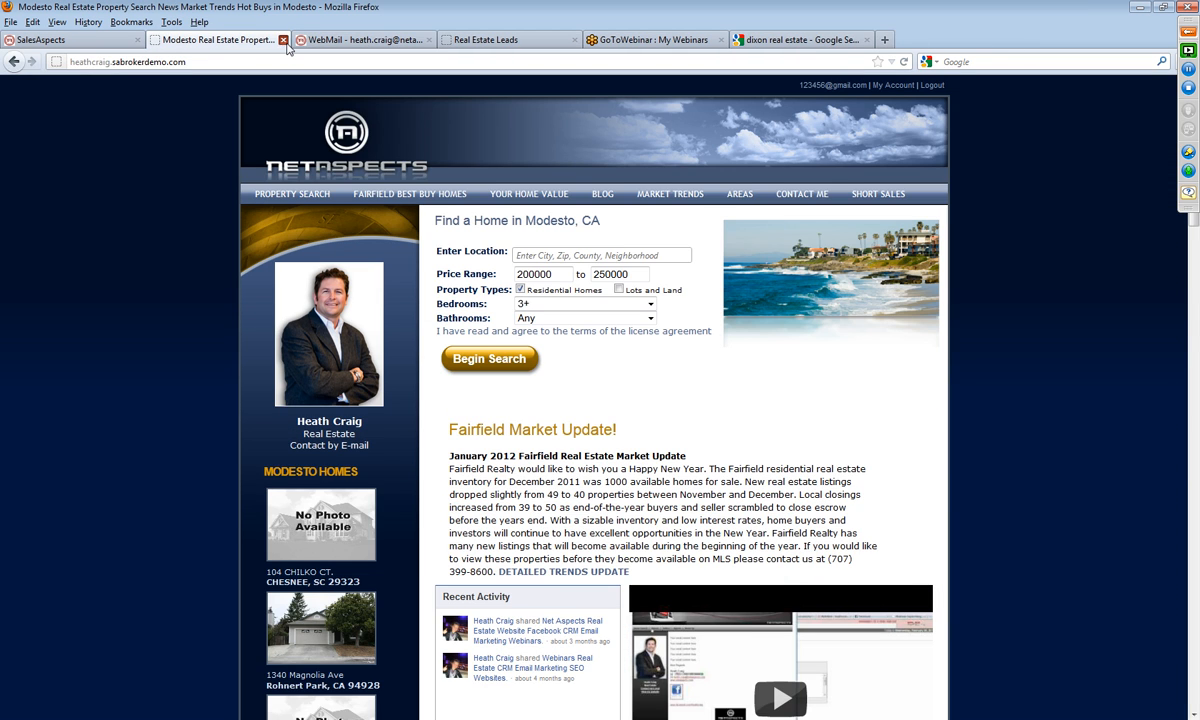
{"action": "left_click", "coordinate": [284, 41]}
{"action": "left_click", "coordinate": [380, 40]}
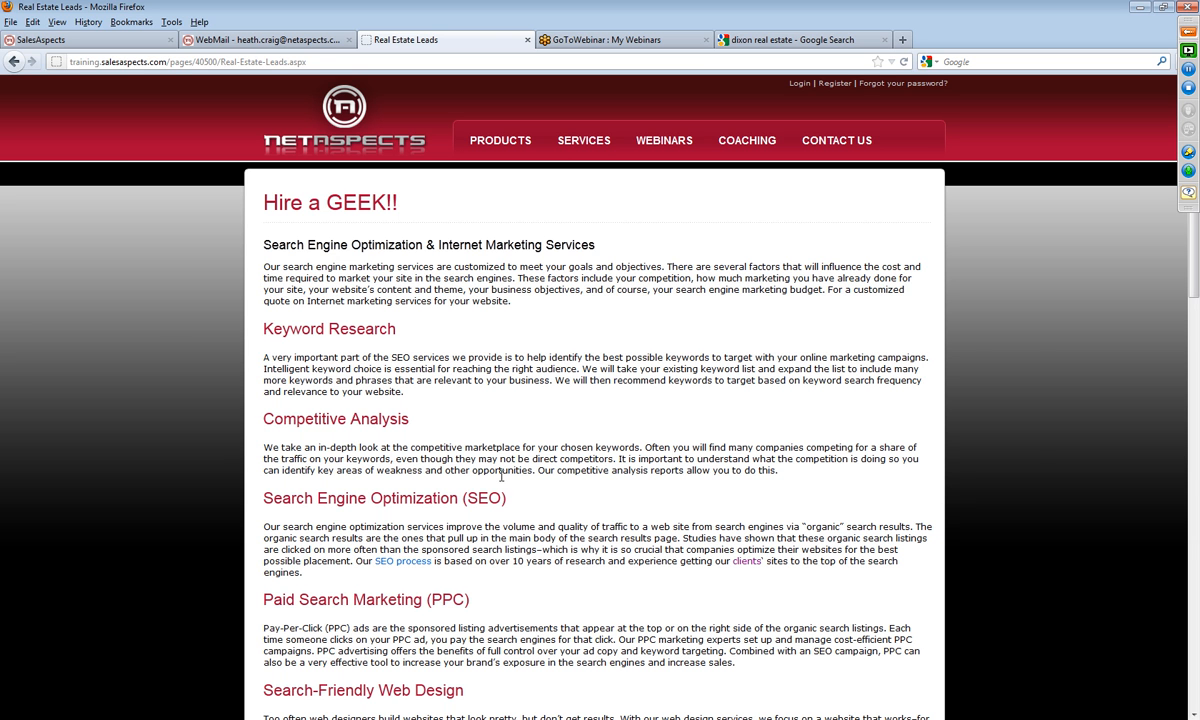
Step: Switch to the SalesAspects website editor and examine the Home page's content areas and containers
{"action": "left_click", "coordinate": [100, 41]}
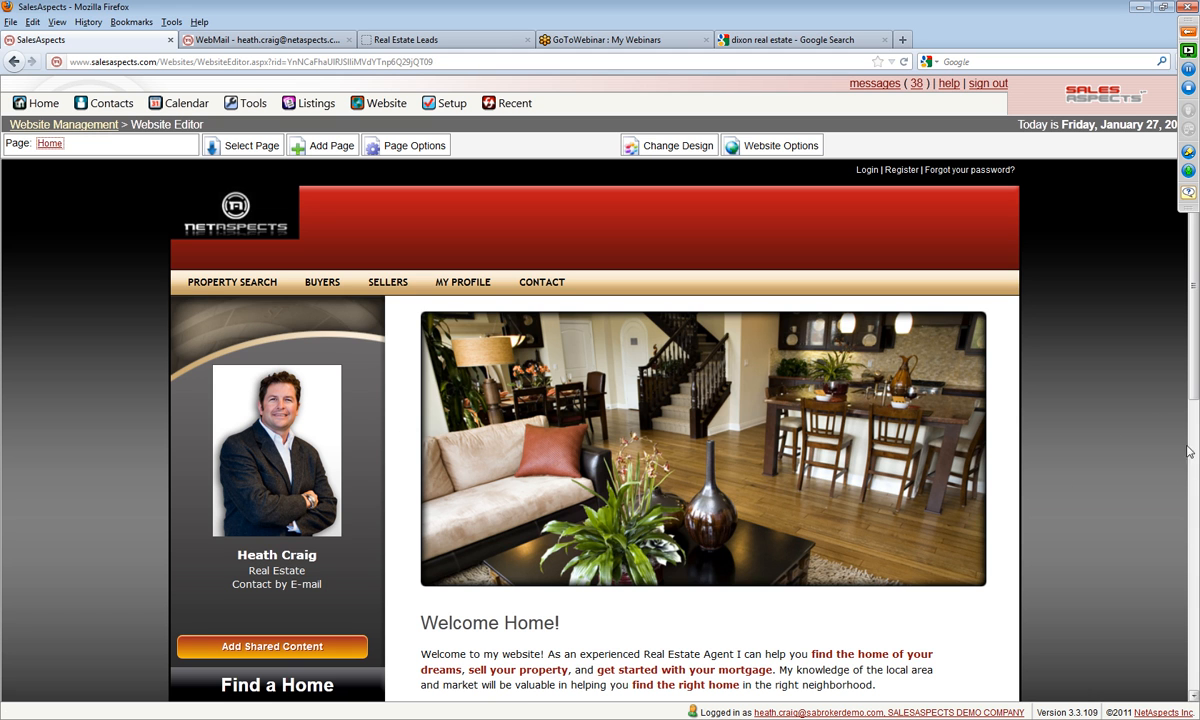
{"action": "scroll", "coordinate": [1105, 408], "scroll_direction": "down", "scroll_amount": 5}
{"action": "scroll", "coordinate": [1074, 508], "scroll_direction": "up", "scroll_amount": 5}
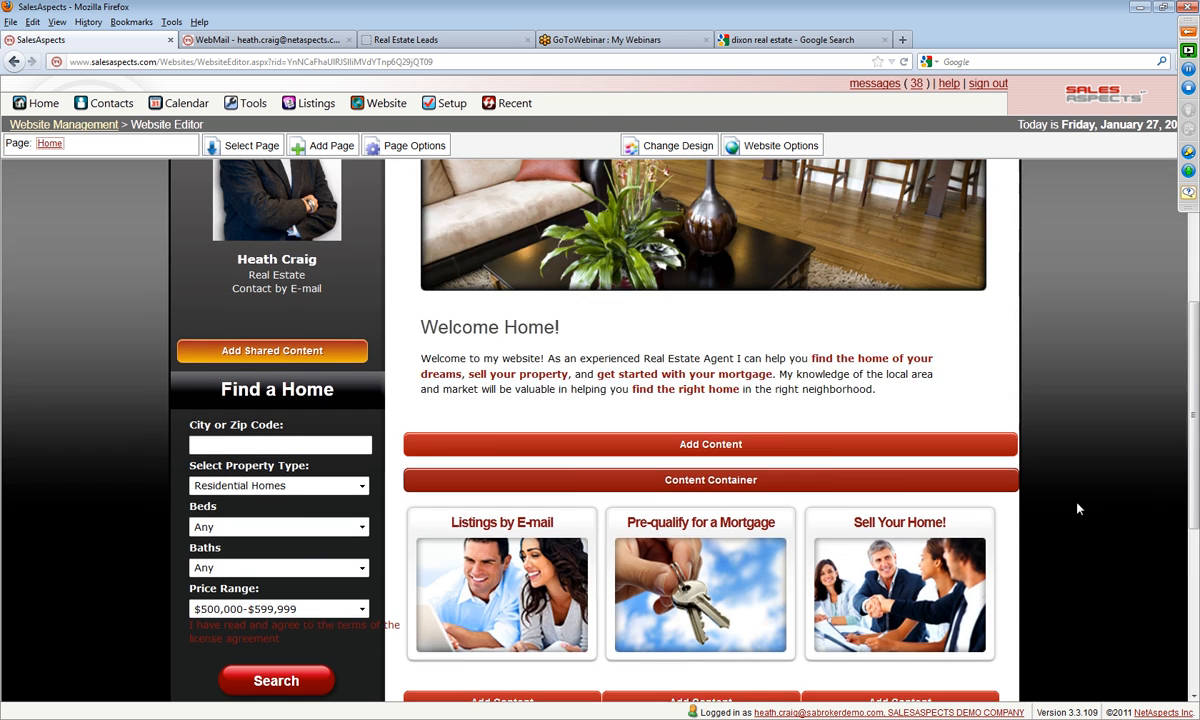
{"action": "scroll", "coordinate": [1090, 502], "scroll_direction": "down", "scroll_amount": 4}
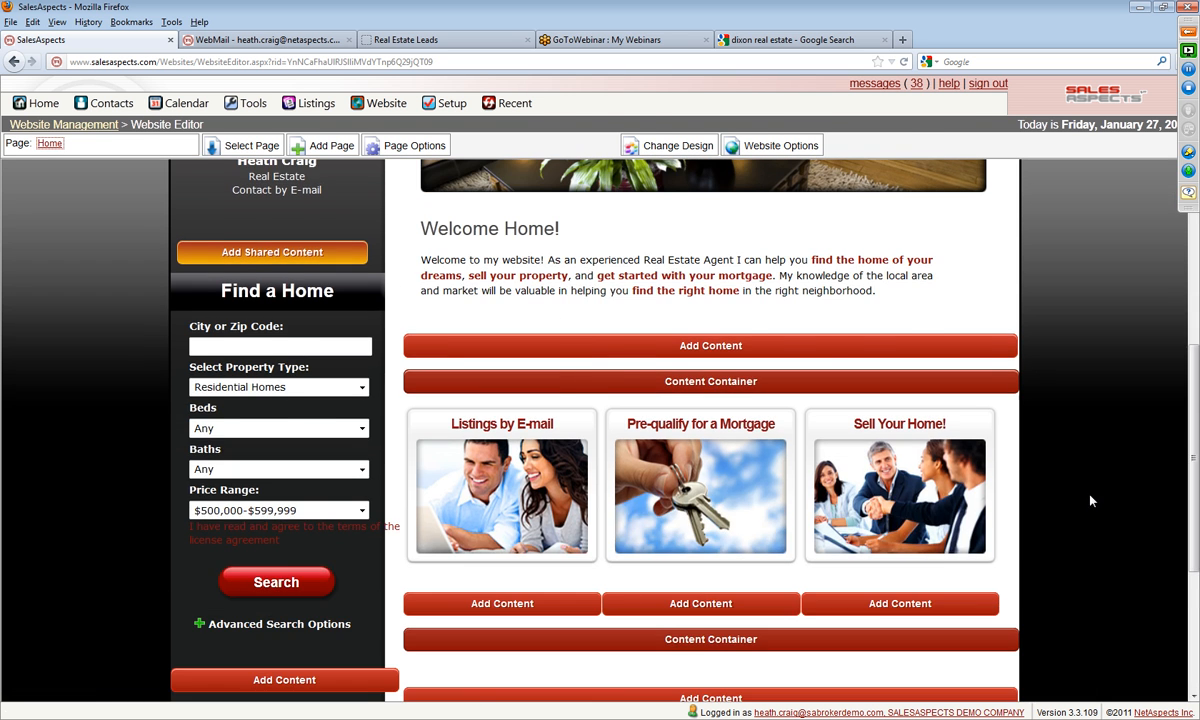
{"action": "scroll", "coordinate": [1090, 500], "scroll_direction": "up", "scroll_amount": 4}
{"action": "scroll", "coordinate": [1090, 524], "scroll_direction": "down", "scroll_amount": 5}
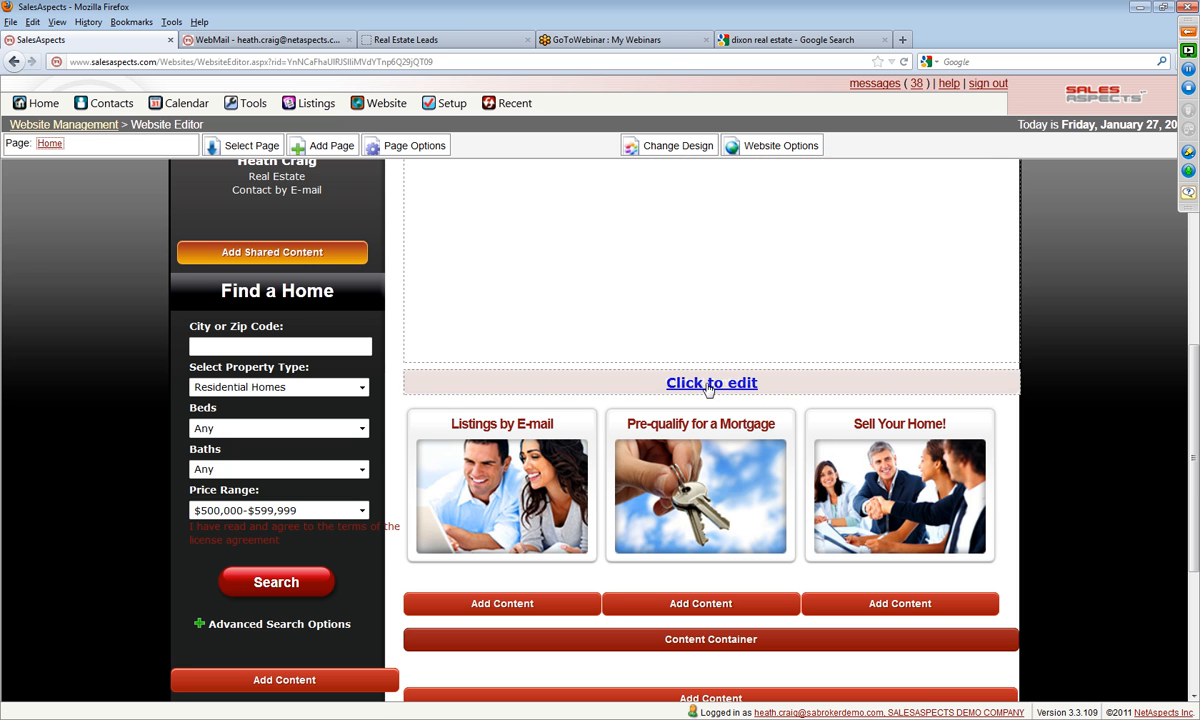
Step: Review the edit options of the existing content container and the main area's Add Content dialog, cancelling both
{"action": "left_click", "coordinate": [697, 389]}
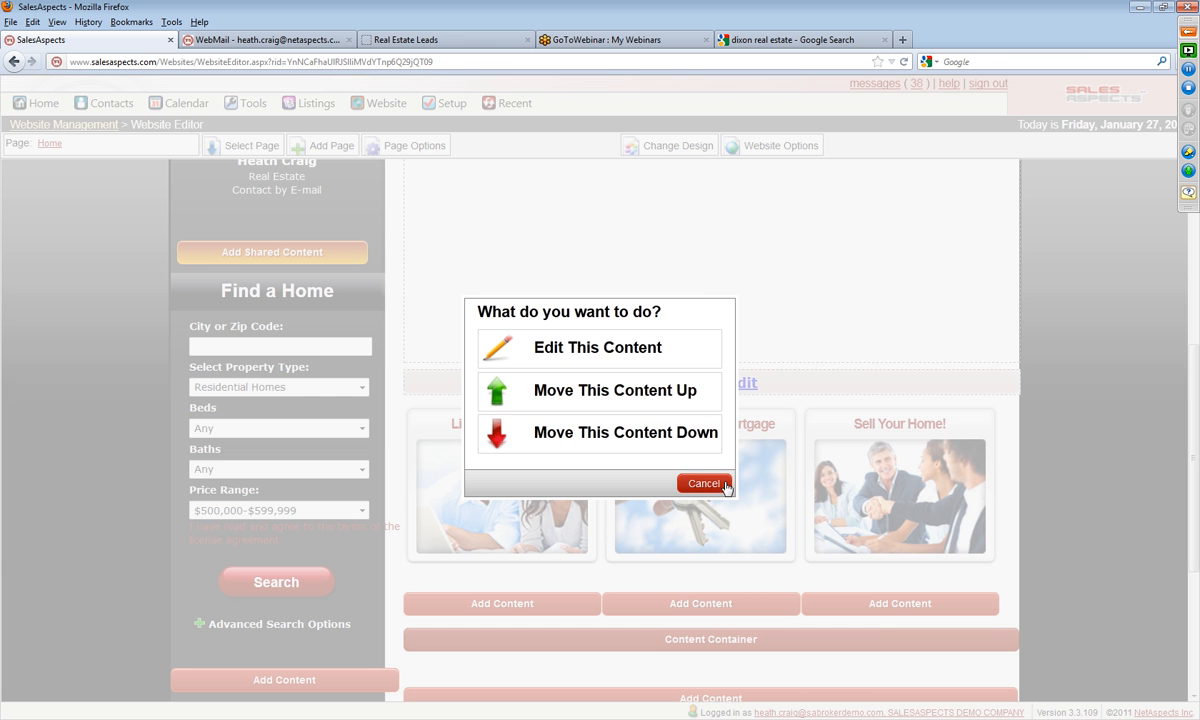
{"action": "left_click", "coordinate": [704, 484]}
{"action": "scroll", "coordinate": [1063, 483], "scroll_direction": "up", "scroll_amount": 4}
{"action": "scroll", "coordinate": [1062, 483], "scroll_direction": "down", "scroll_amount": 2}
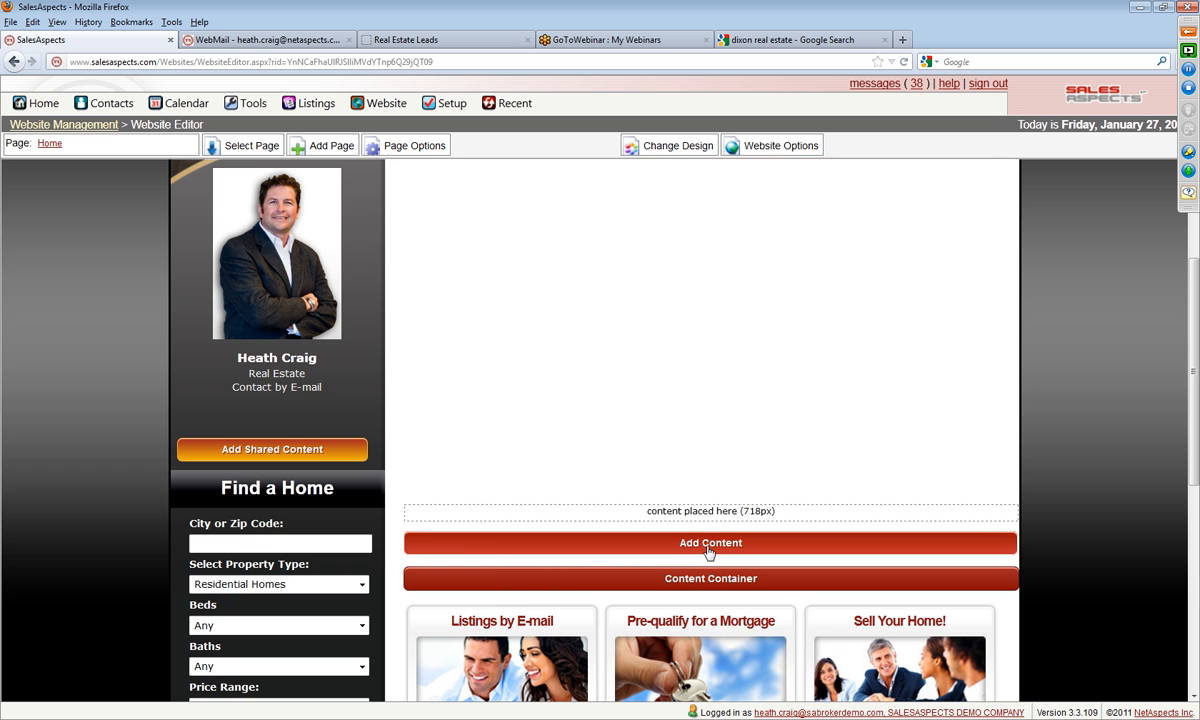
{"action": "left_click", "coordinate": [708, 546]}
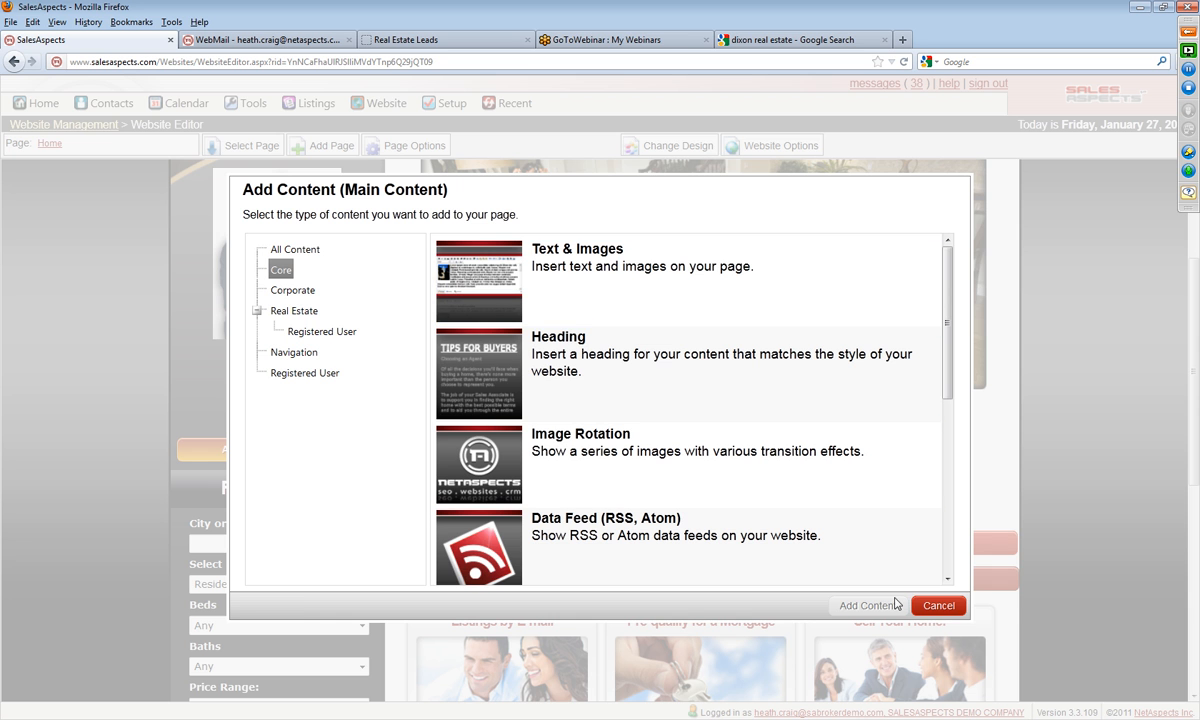
{"action": "left_click", "coordinate": [940, 607]}
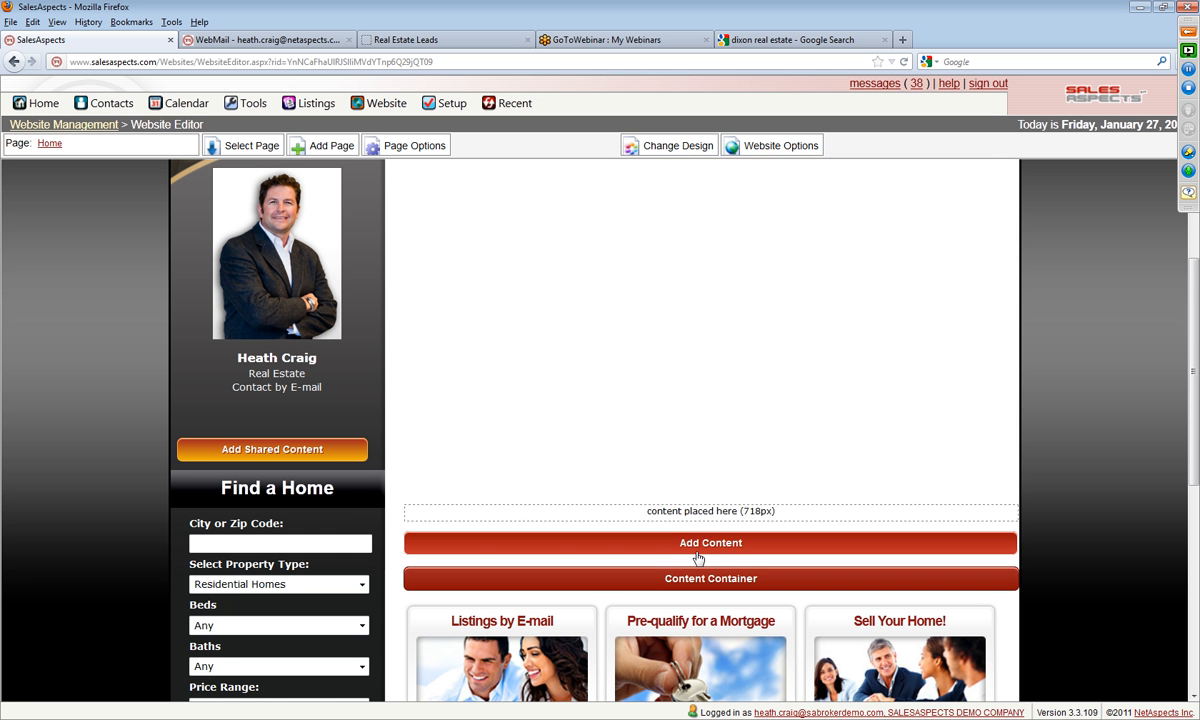
Step: Browse the main area's addable content by category: All Content, Corporate, Real Estate, Navigation and Registered User
{"action": "scroll", "coordinate": [705, 575], "scroll_direction": "down", "scroll_amount": 5}
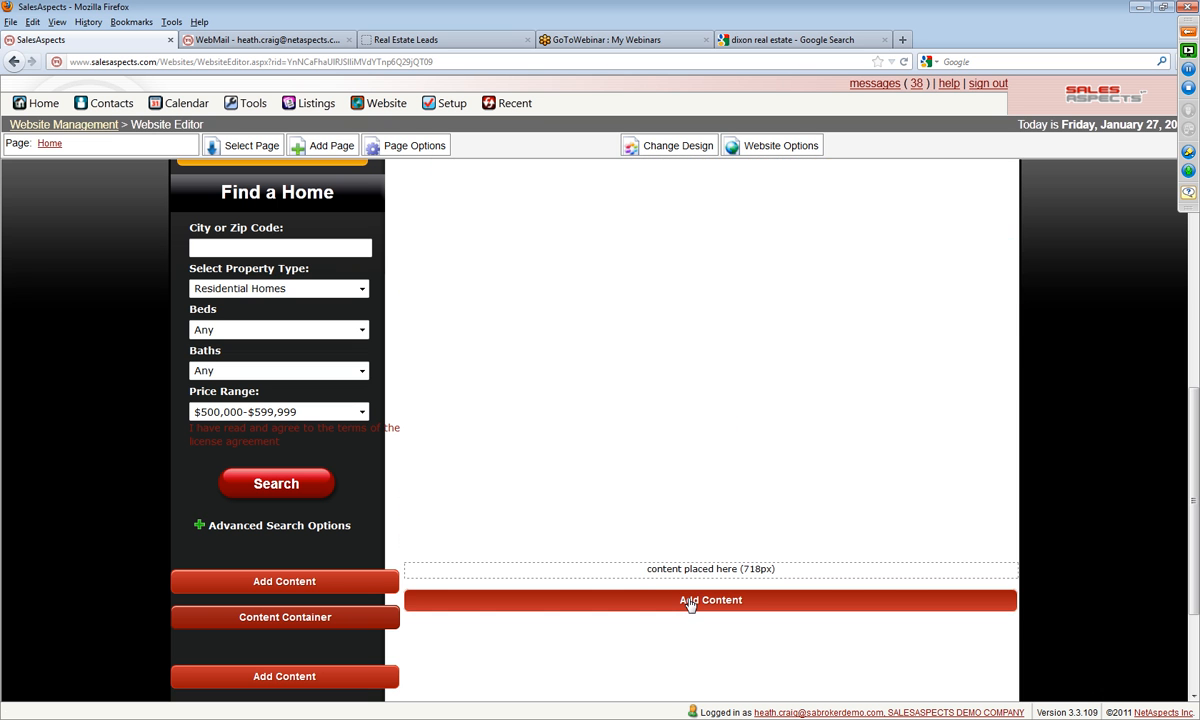
{"action": "scroll", "coordinate": [576, 549], "scroll_direction": "up", "scroll_amount": 8}
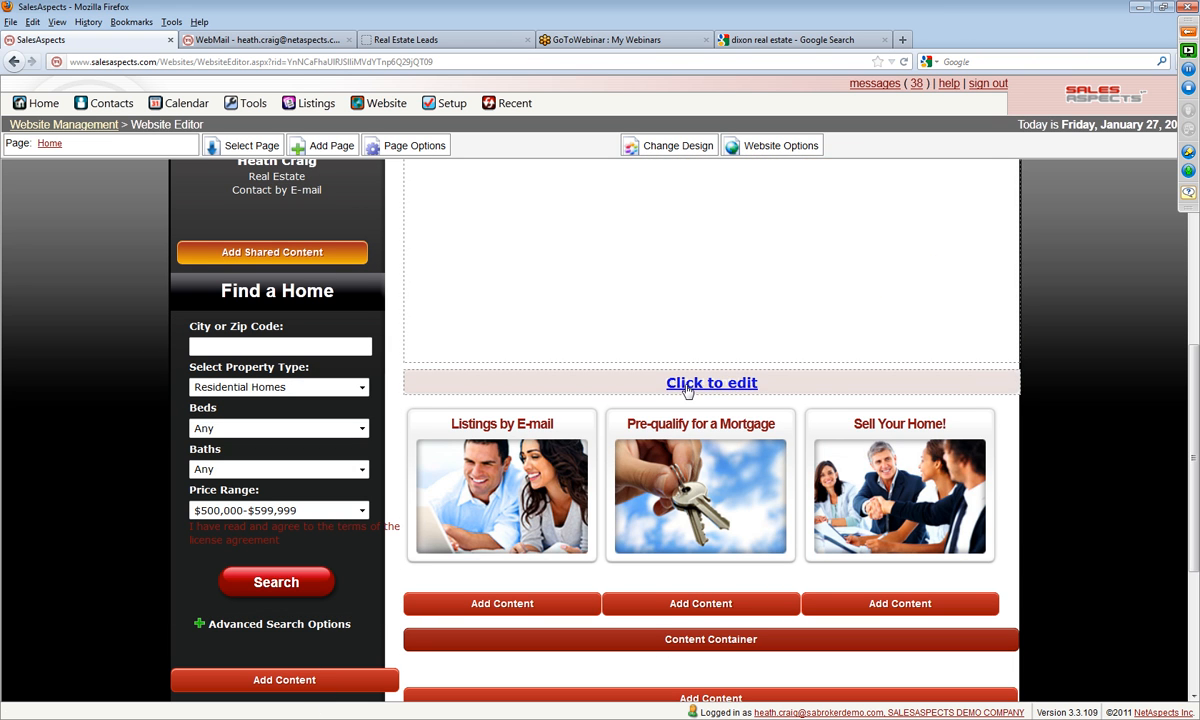
{"action": "scroll", "coordinate": [700, 430], "scroll_direction": "up", "scroll_amount": 4}
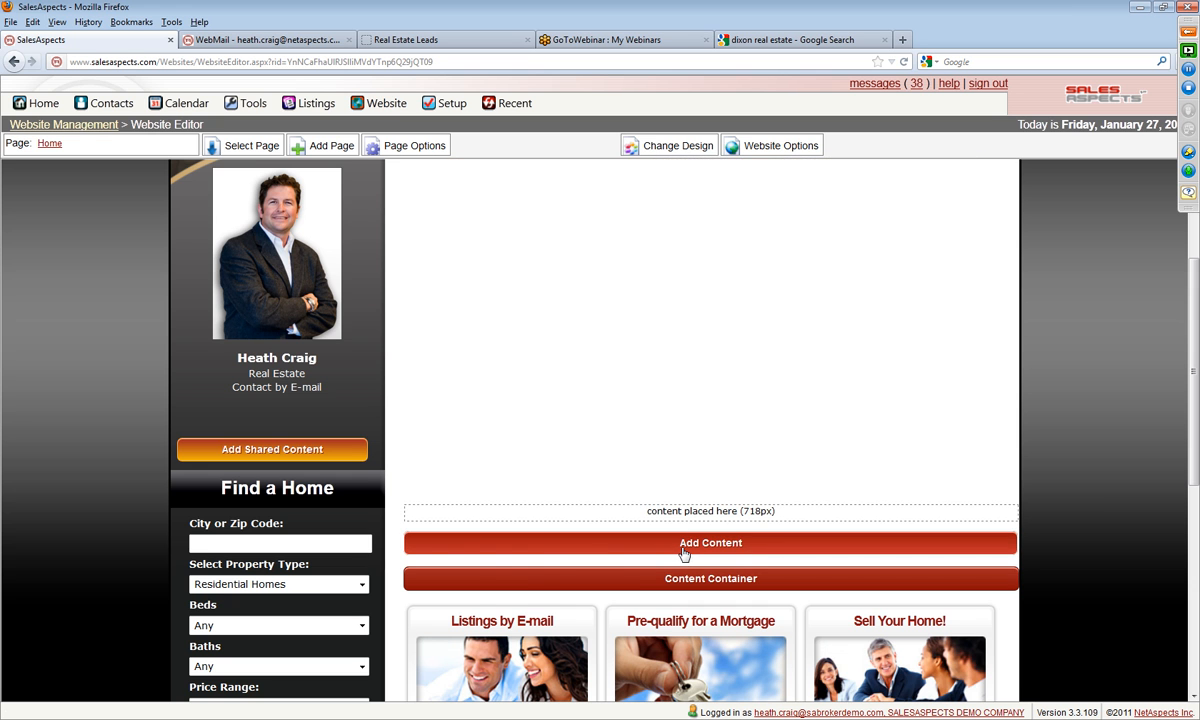
{"action": "left_click", "coordinate": [683, 543]}
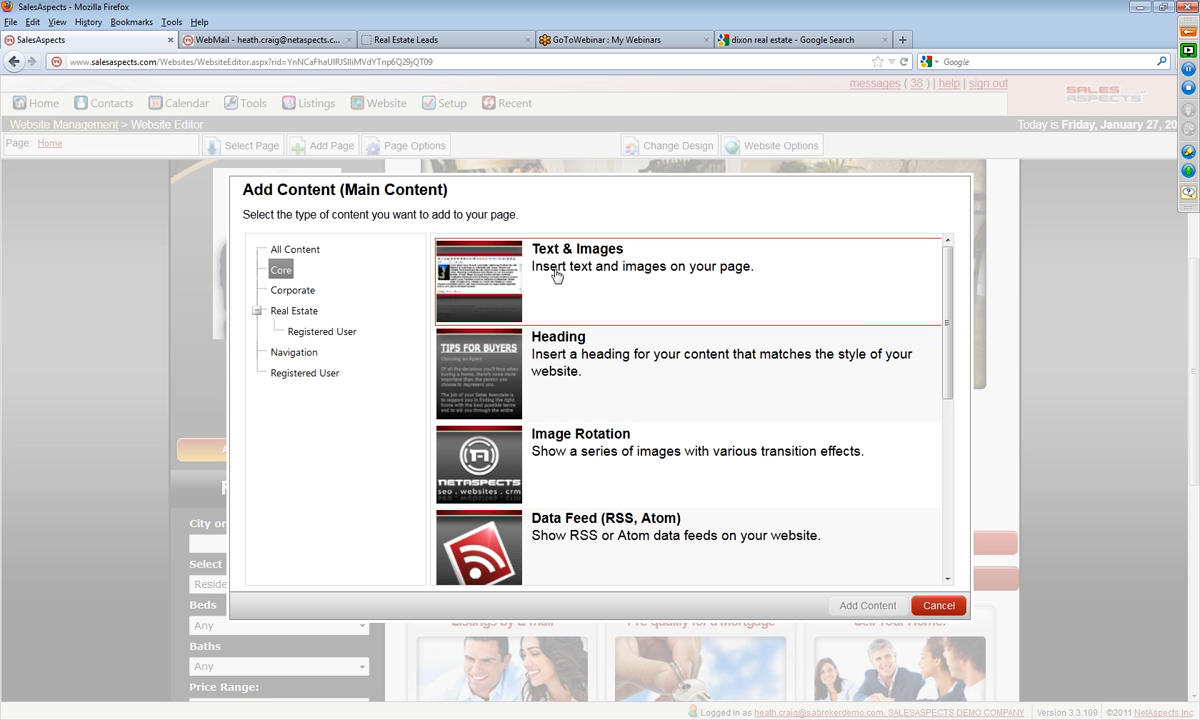
{"action": "left_click", "coordinate": [300, 250]}
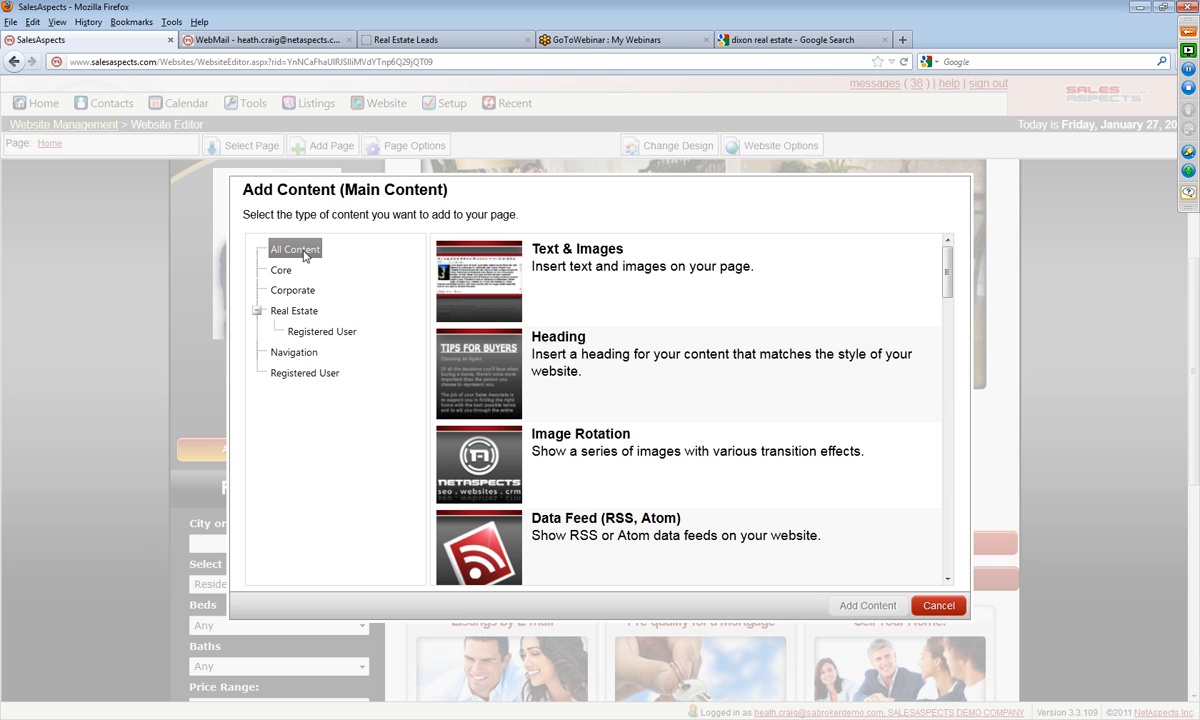
{"action": "left_click", "coordinate": [292, 290]}
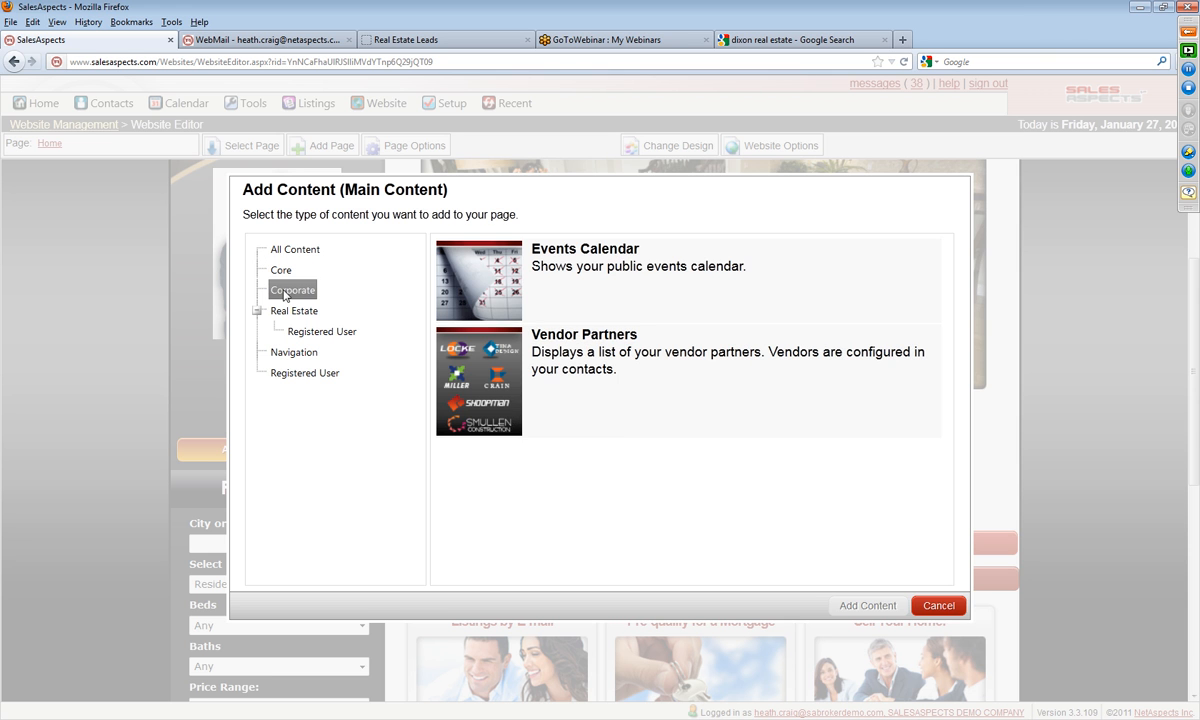
{"action": "left_click", "coordinate": [290, 314]}
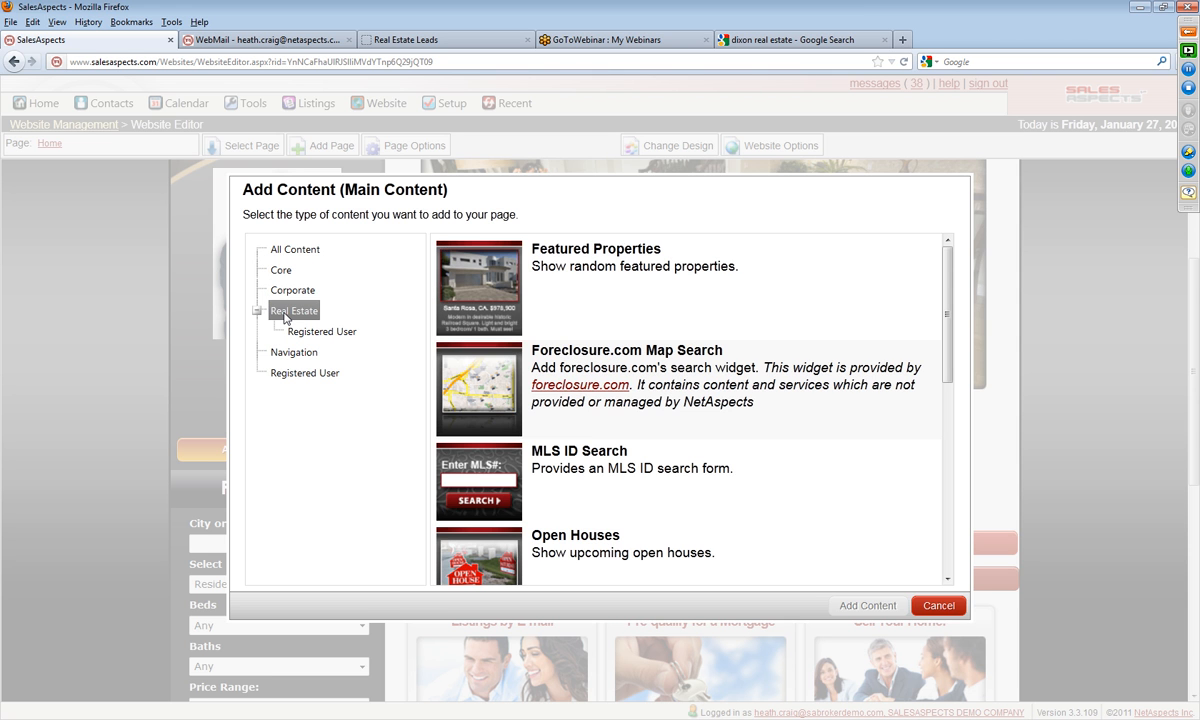
{"action": "left_click", "coordinate": [288, 360]}
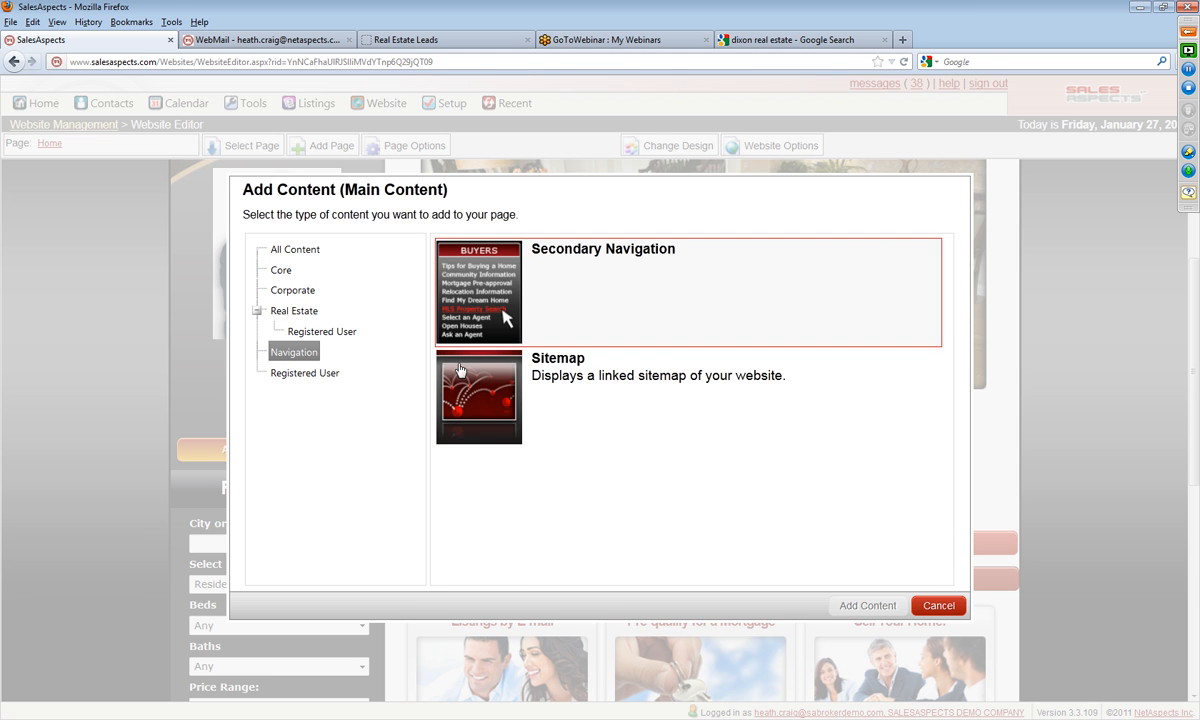
{"action": "left_click", "coordinate": [322, 373]}
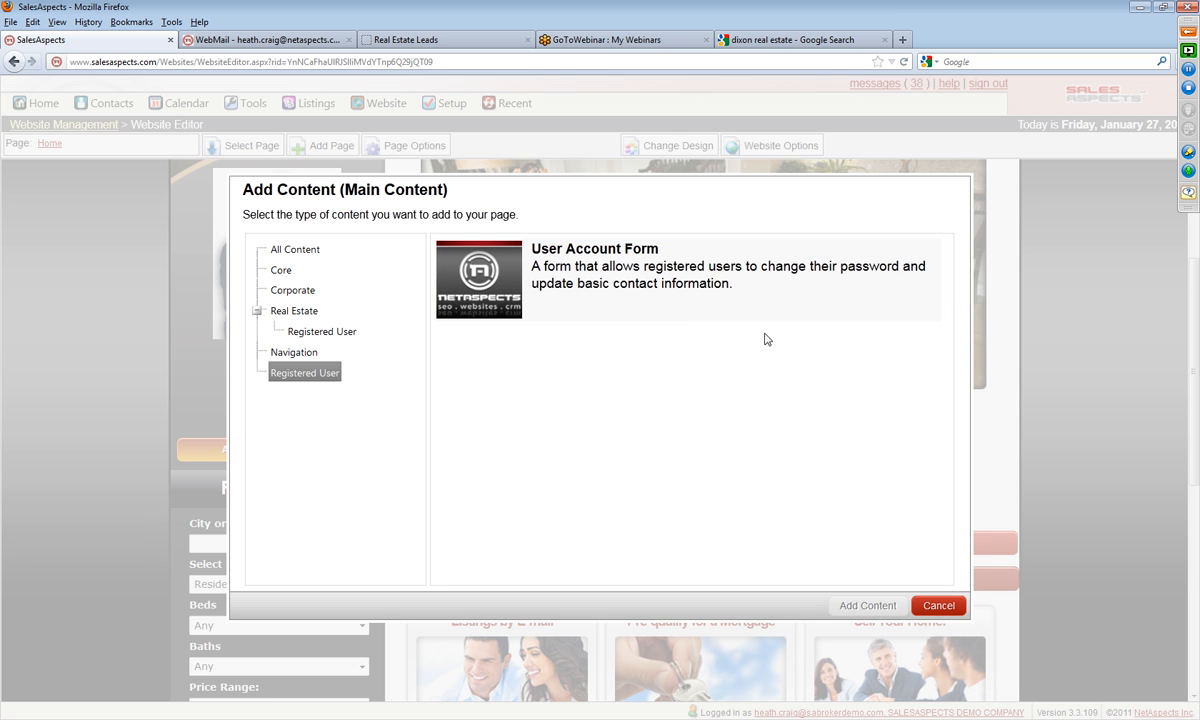
{"action": "left_click", "coordinate": [295, 250]}
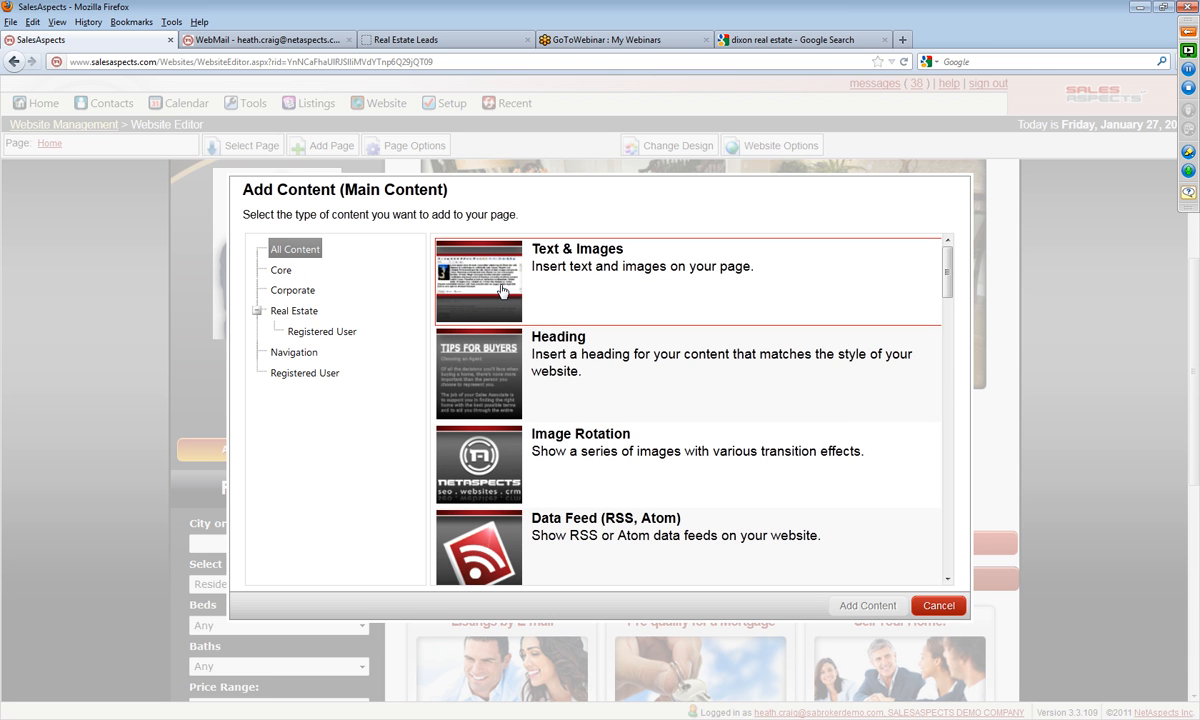
Step: Examine the content types offered in the full All Content list, from Text & Images to the real estate search forms
{"action": "scroll", "coordinate": [481, 335], "scroll_direction": "down", "scroll_amount": 1}
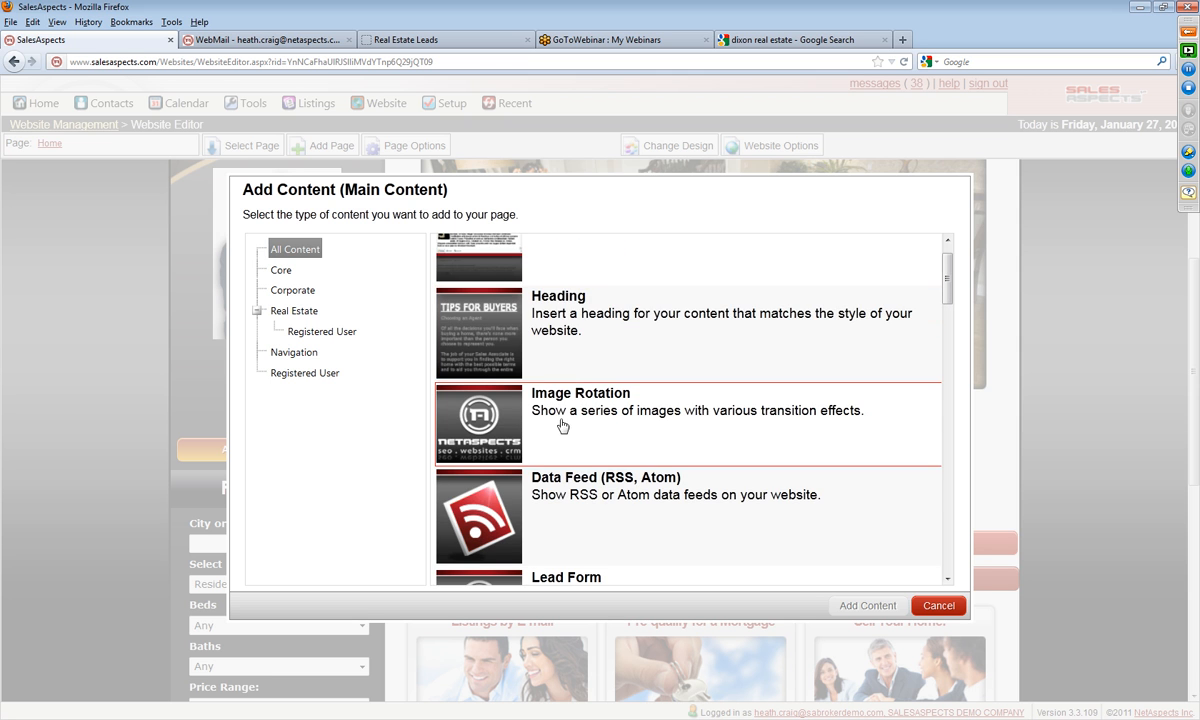
{"action": "scroll", "coordinate": [464, 400], "scroll_direction": "down", "scroll_amount": 3}
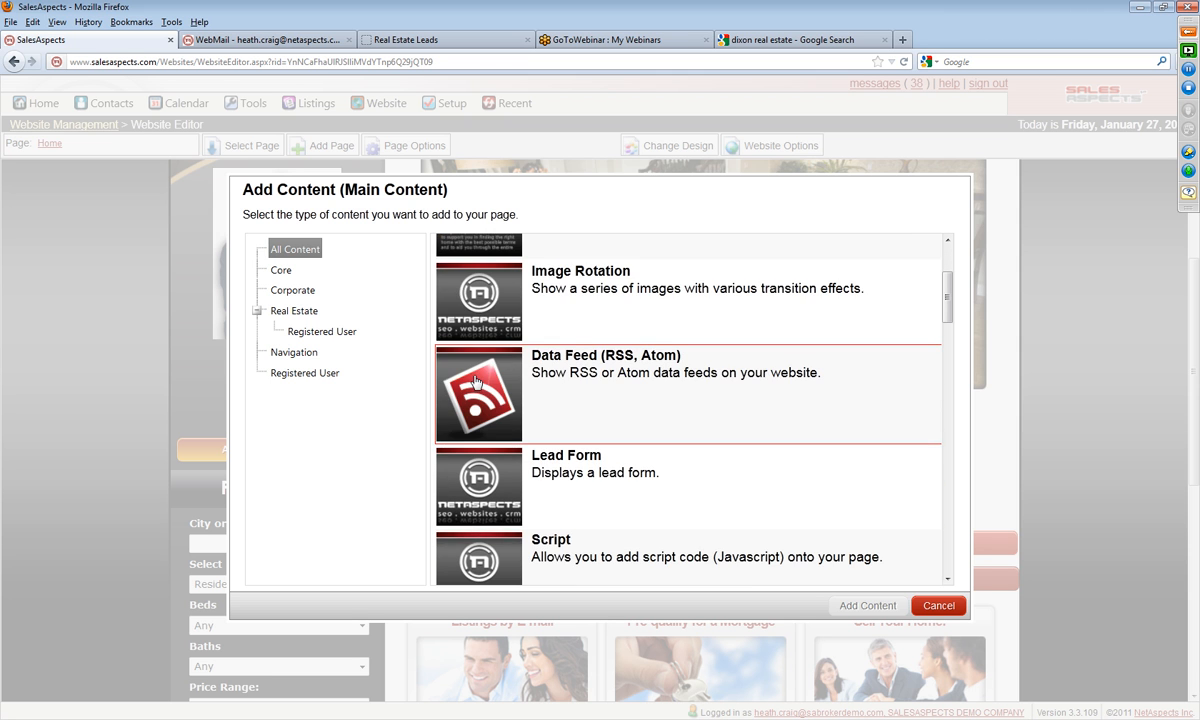
{"action": "scroll", "coordinate": [478, 385], "scroll_direction": "down", "scroll_amount": 2}
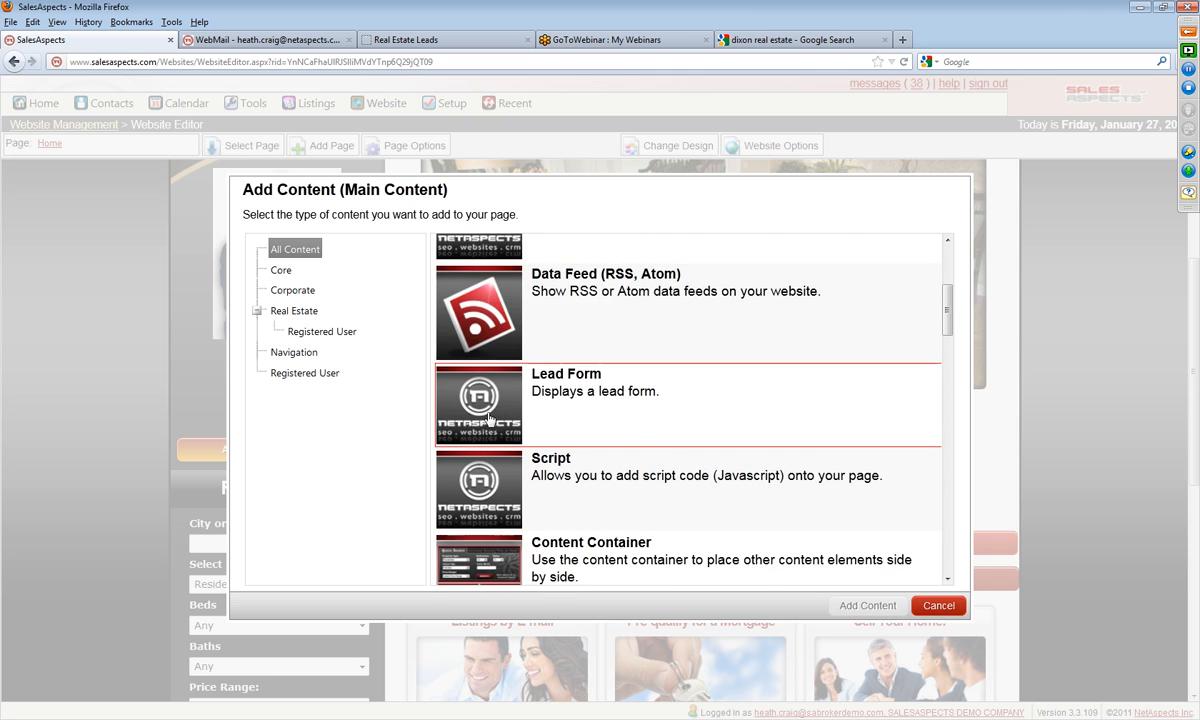
{"action": "scroll", "coordinate": [478, 444], "scroll_direction": "down", "scroll_amount": 3}
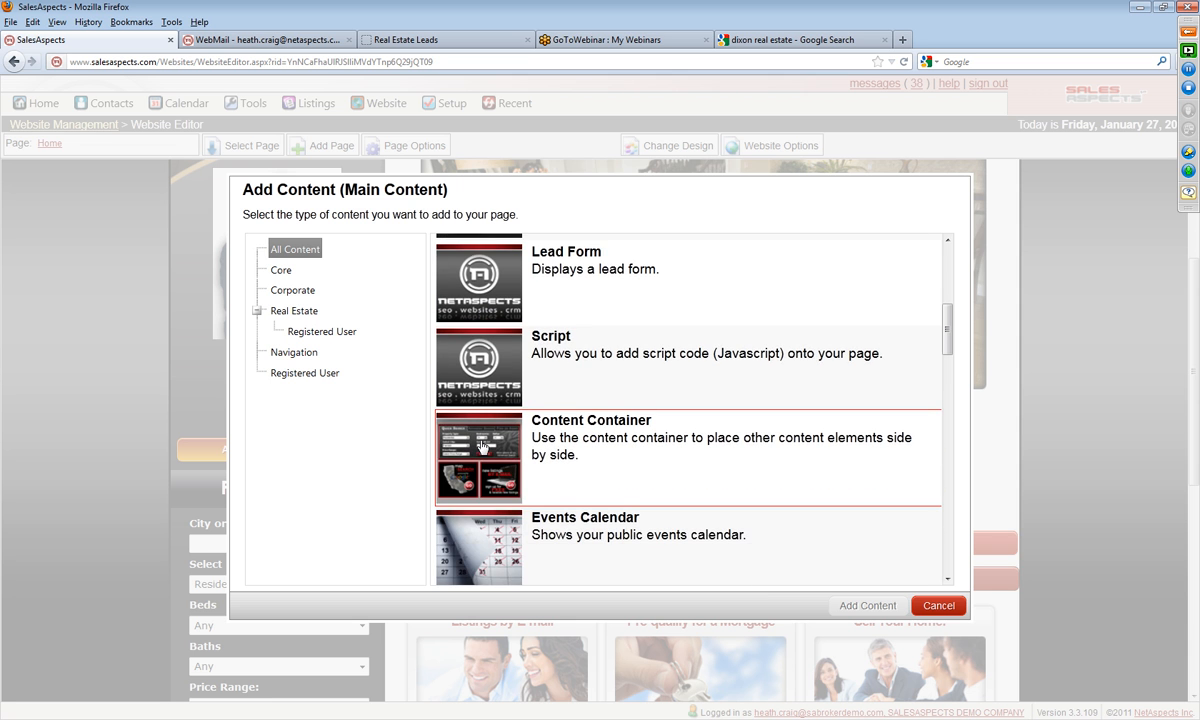
{"action": "scroll", "coordinate": [481, 447], "scroll_direction": "down", "scroll_amount": 3}
{"action": "scroll", "coordinate": [481, 447], "scroll_direction": "up", "scroll_amount": 1}
{"action": "scroll", "coordinate": [485, 452], "scroll_direction": "down", "scroll_amount": 4}
{"action": "scroll", "coordinate": [461, 457], "scroll_direction": "down", "scroll_amount": 2}
{"action": "scroll", "coordinate": [480, 505], "scroll_direction": "down", "scroll_amount": 4}
{"action": "scroll", "coordinate": [480, 495], "scroll_direction": "down", "scroll_amount": 6}
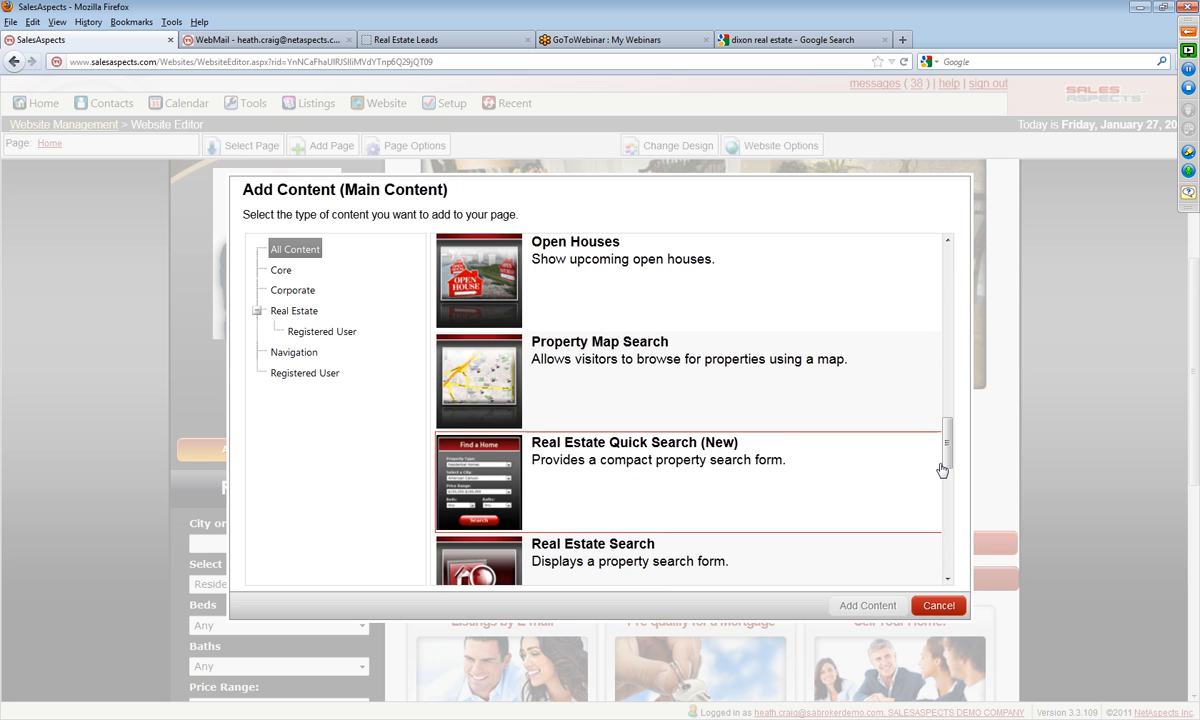
{"action": "left_click_drag", "start_coordinate": [946, 464], "coordinate": [944, 288]}
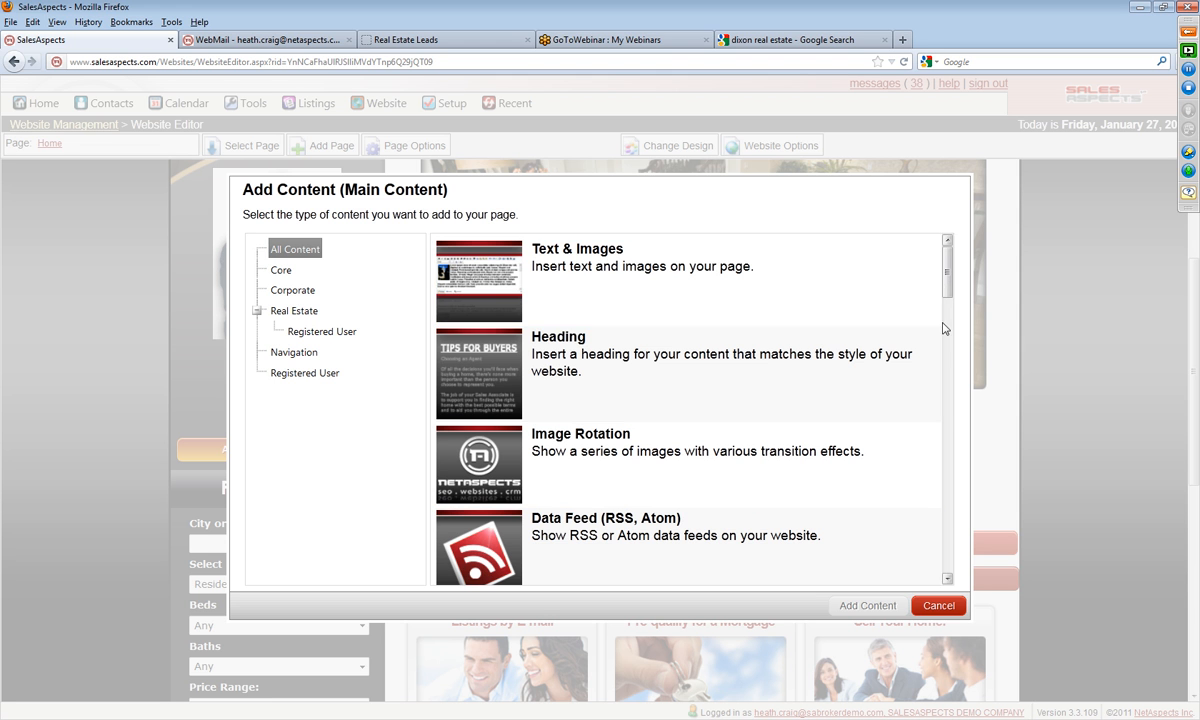
Step: Add a Content Container to the main content with Auto Width layout and 2 columns, and save it
{"action": "left_click_drag", "start_coordinate": [948, 282], "coordinate": [950, 350]}
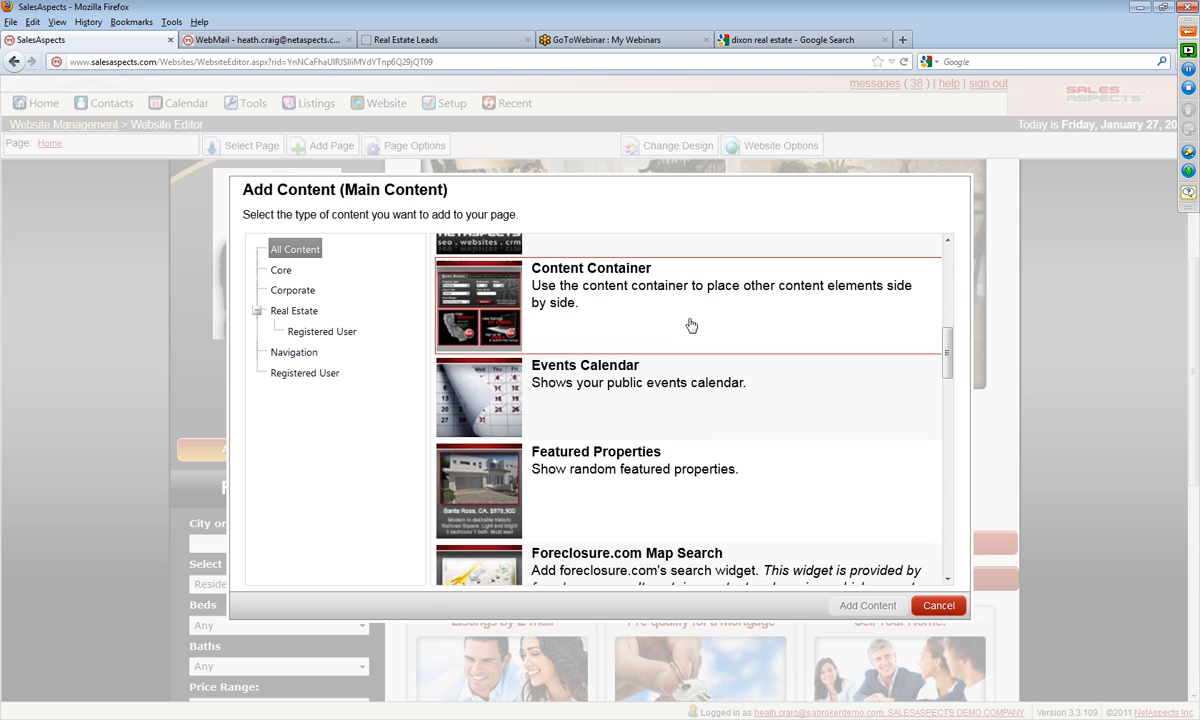
{"action": "left_click", "coordinate": [630, 323]}
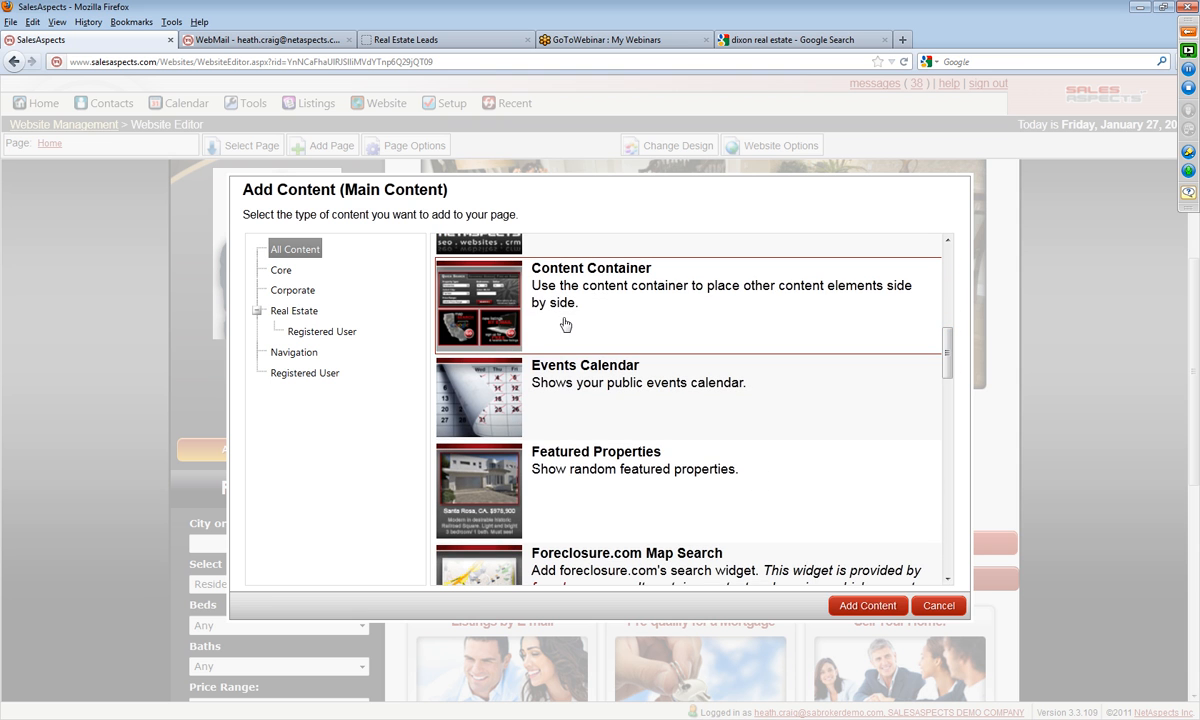
{"action": "left_click", "coordinate": [857, 606]}
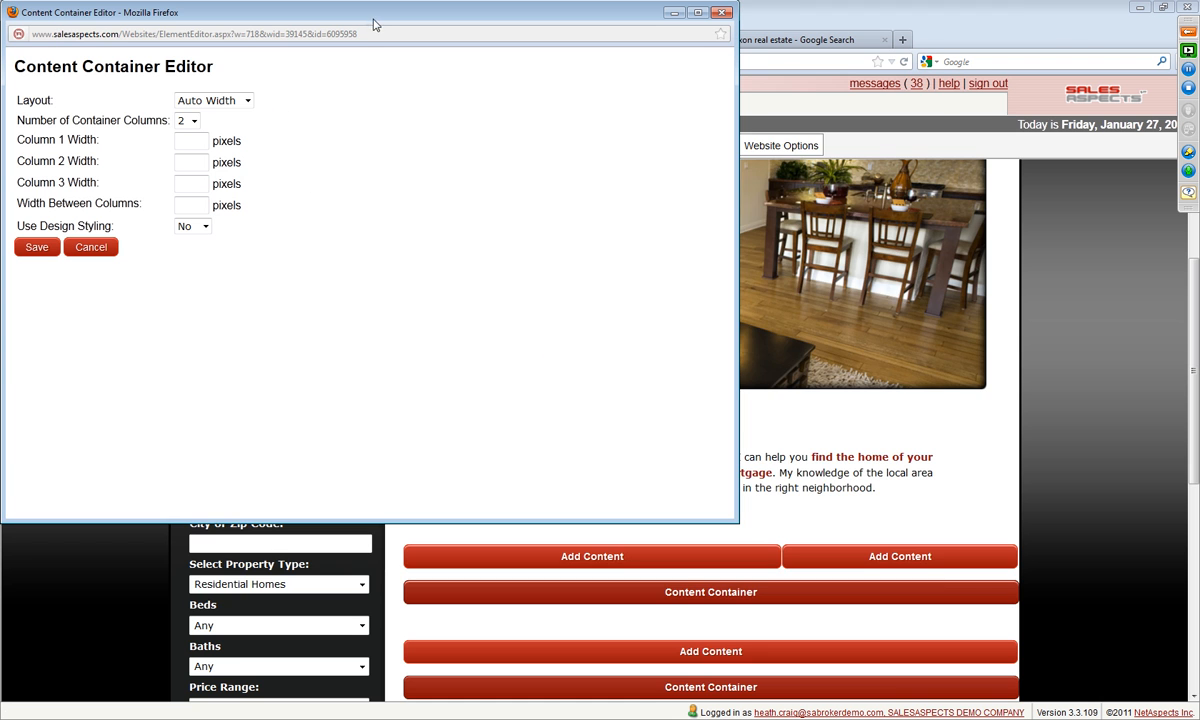
{"action": "left_click_drag", "start_coordinate": [373, 24], "coordinate": [660, 200]}
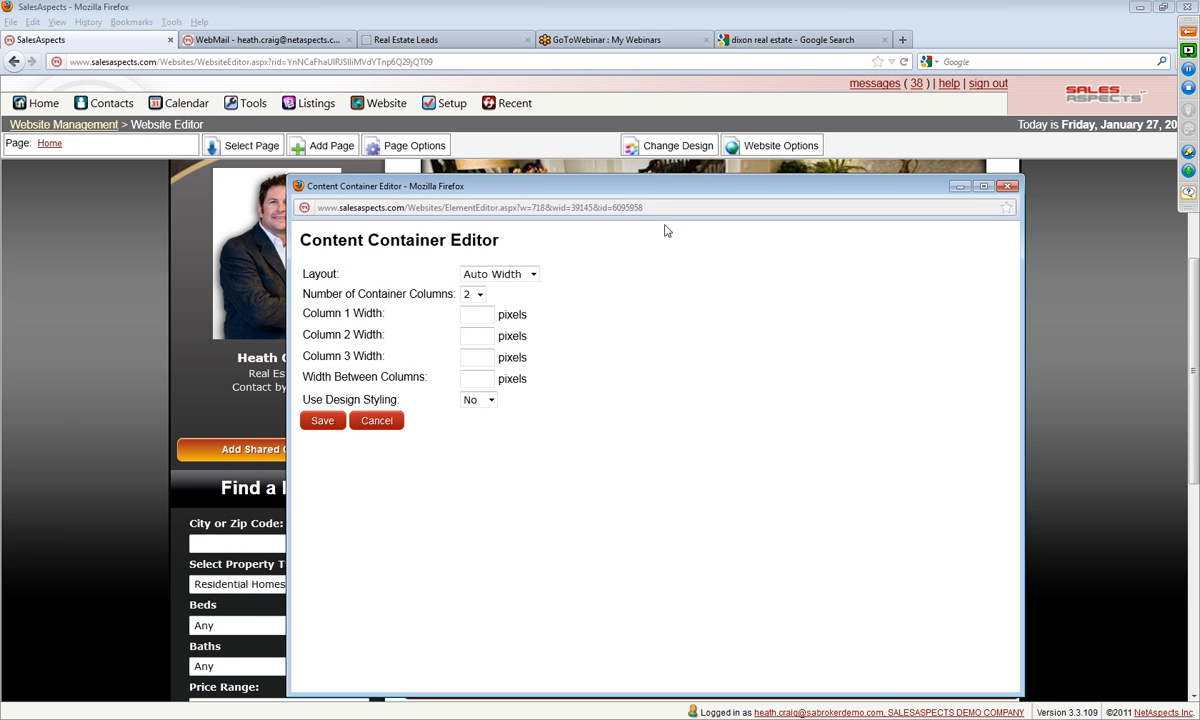
{"action": "left_click", "coordinate": [480, 298]}
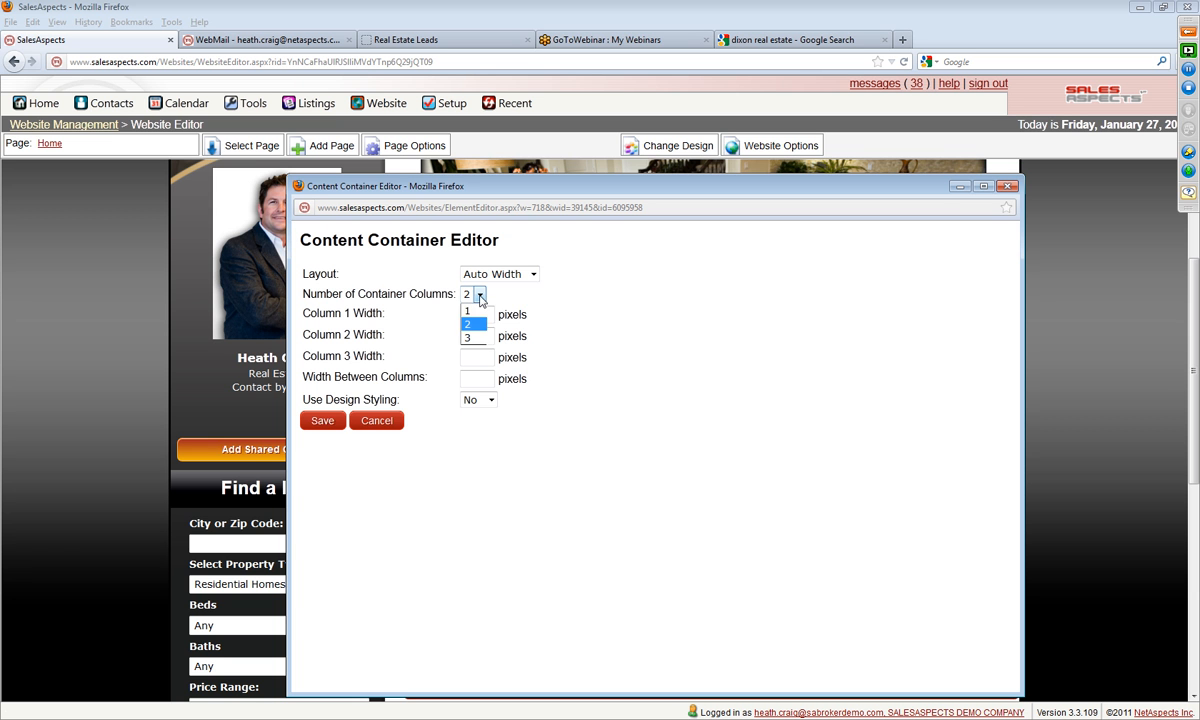
{"action": "left_click", "coordinate": [480, 298]}
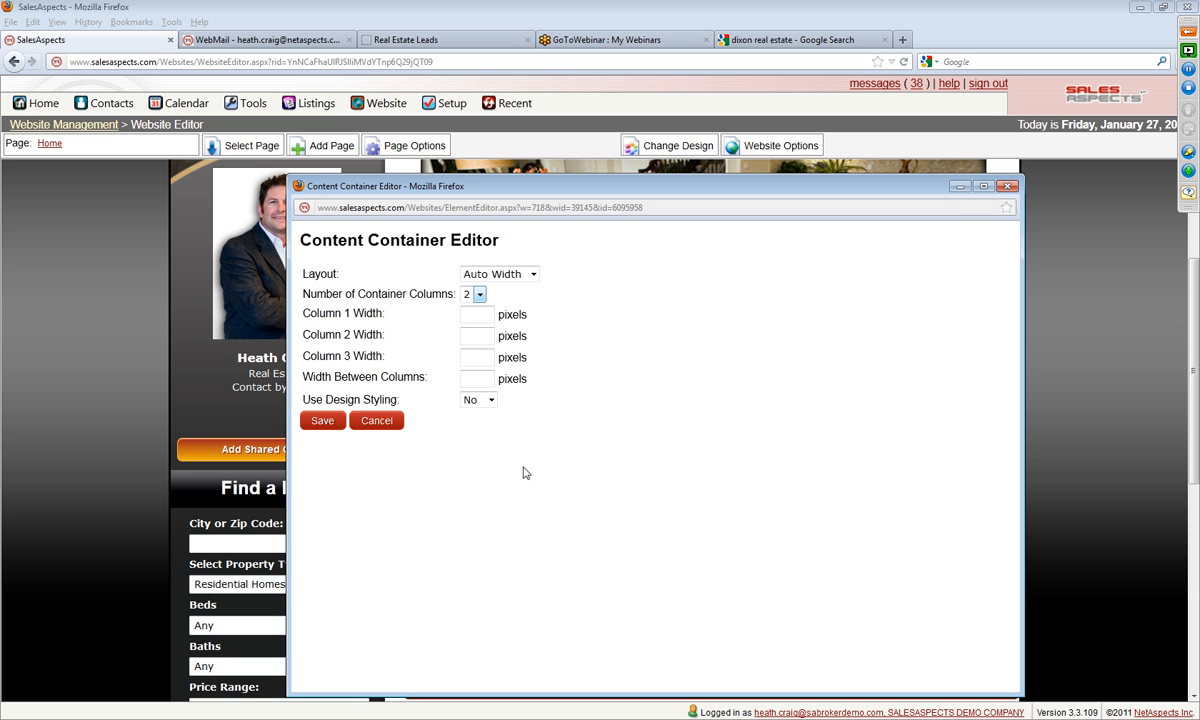
{"action": "left_click", "coordinate": [323, 421]}
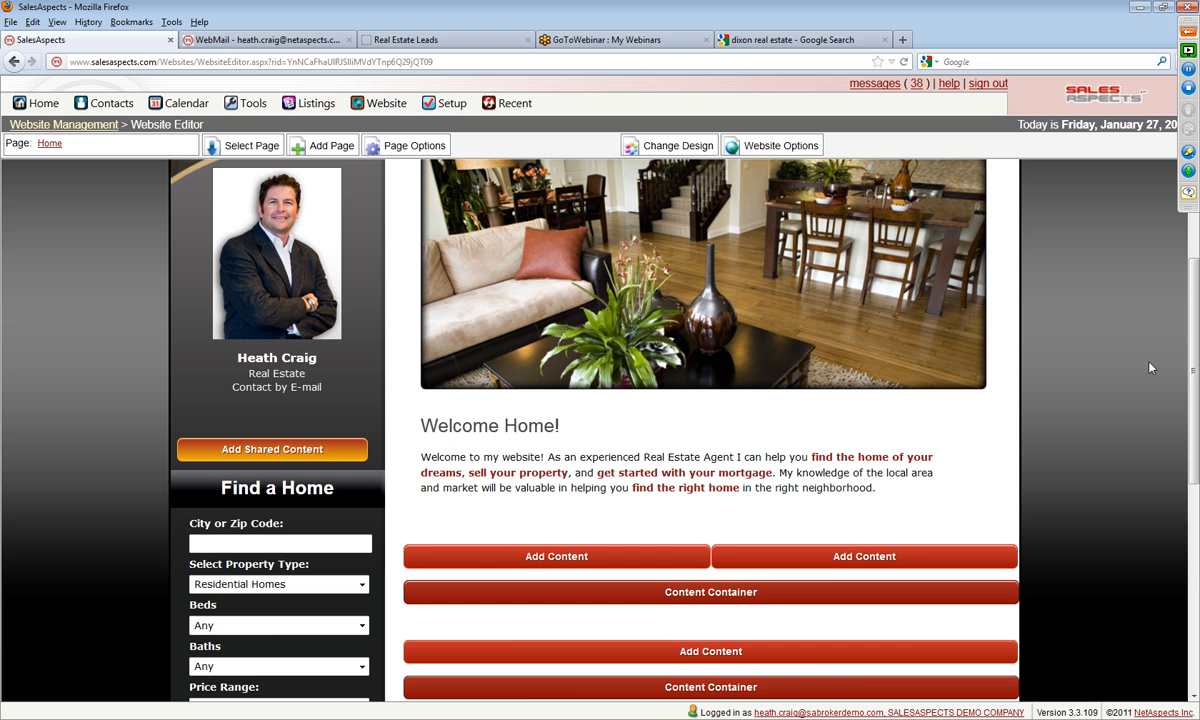
Step: Move the new two-column content container up to the start of the main content, above the Welcome Home text and the living room photo
{"action": "scroll", "coordinate": [825, 481], "scroll_direction": "down", "scroll_amount": 2}
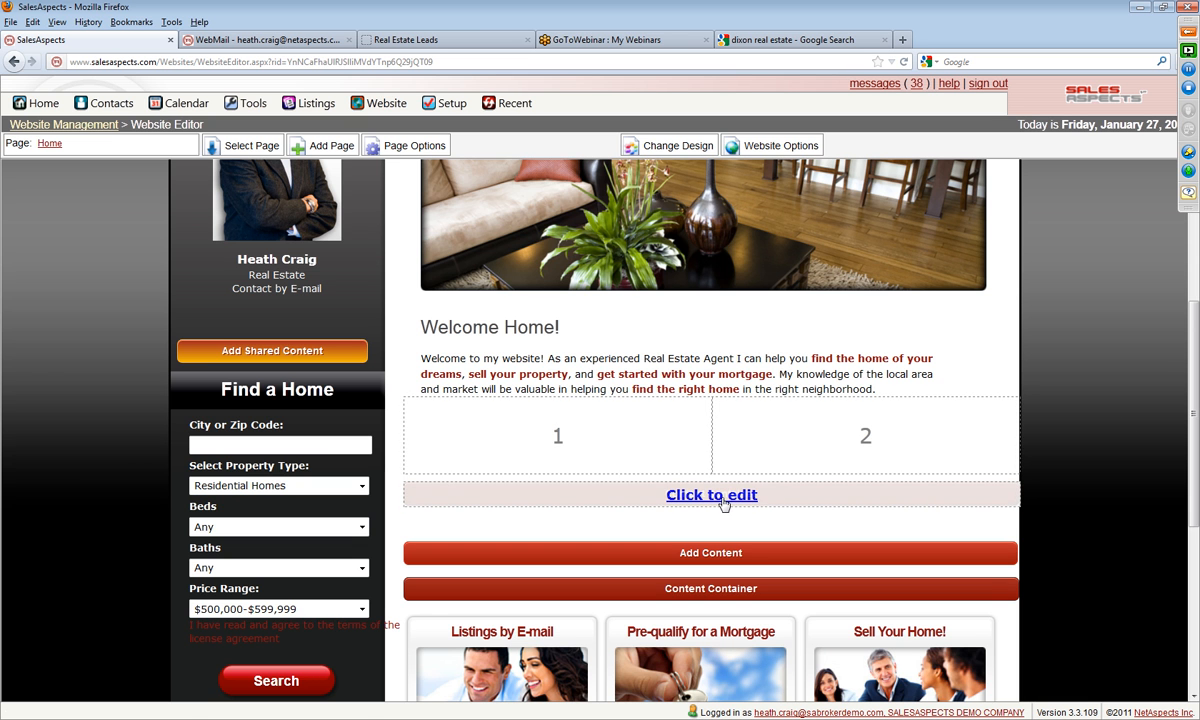
{"action": "left_click", "coordinate": [724, 503]}
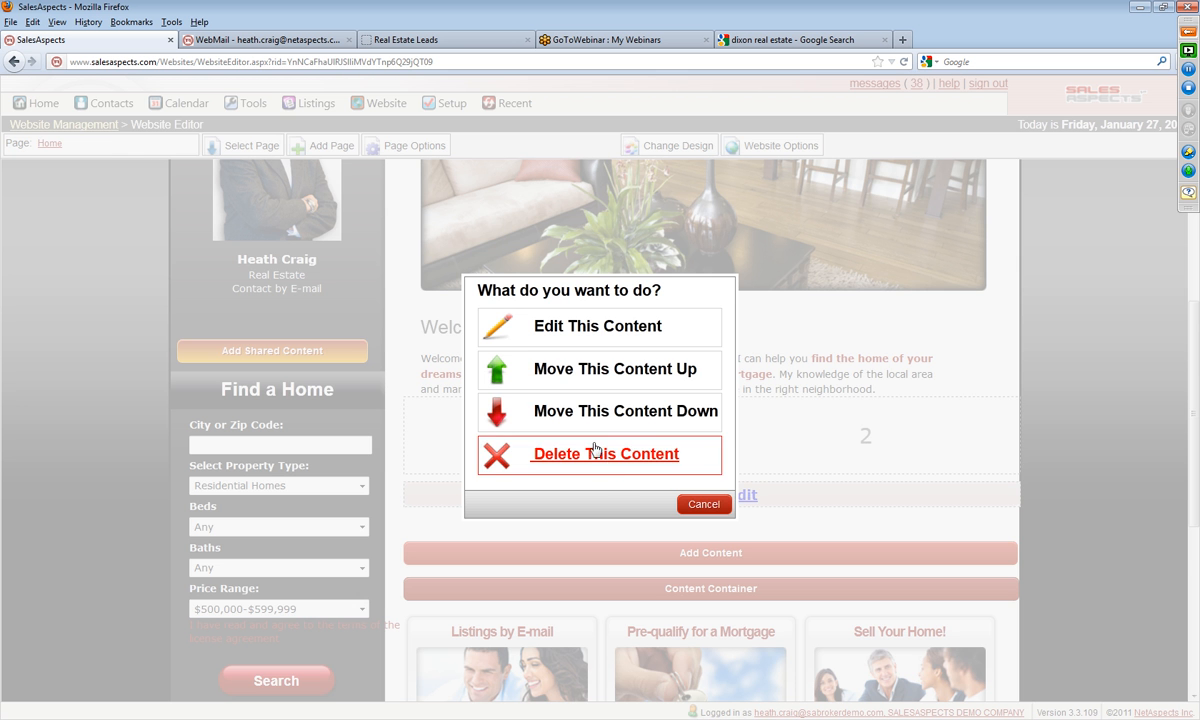
{"action": "left_click", "coordinate": [581, 378]}
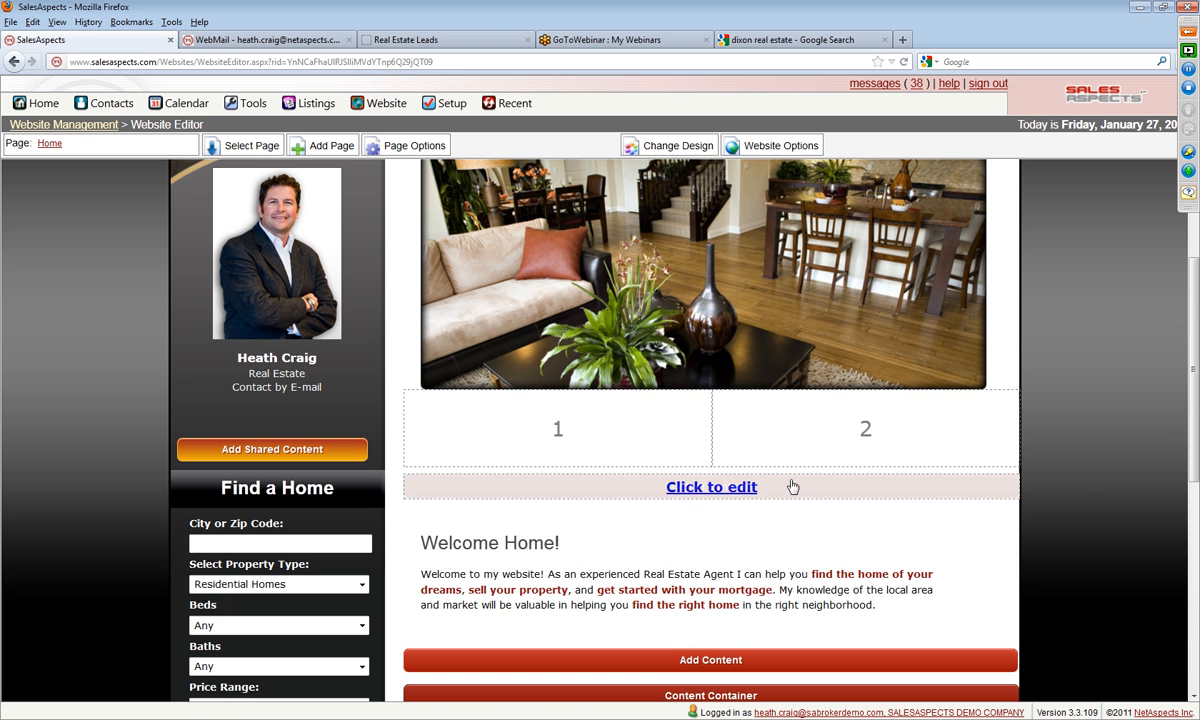
{"action": "left_click", "coordinate": [713, 486]}
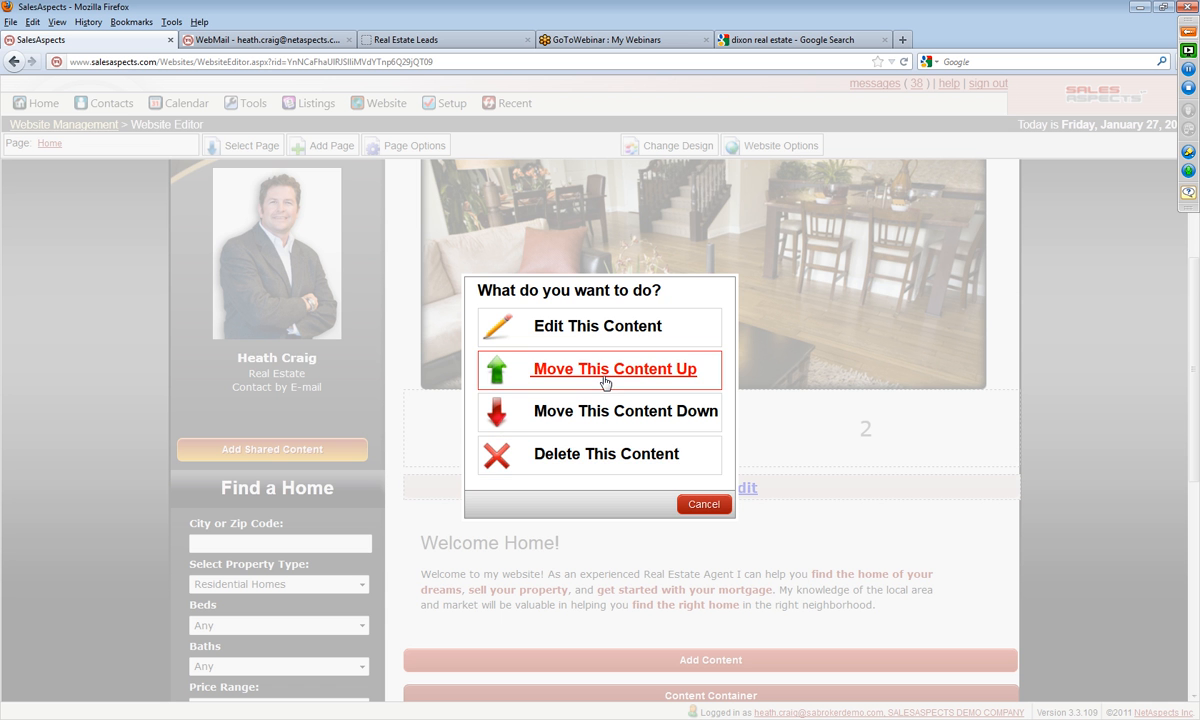
{"action": "left_click", "coordinate": [605, 381]}
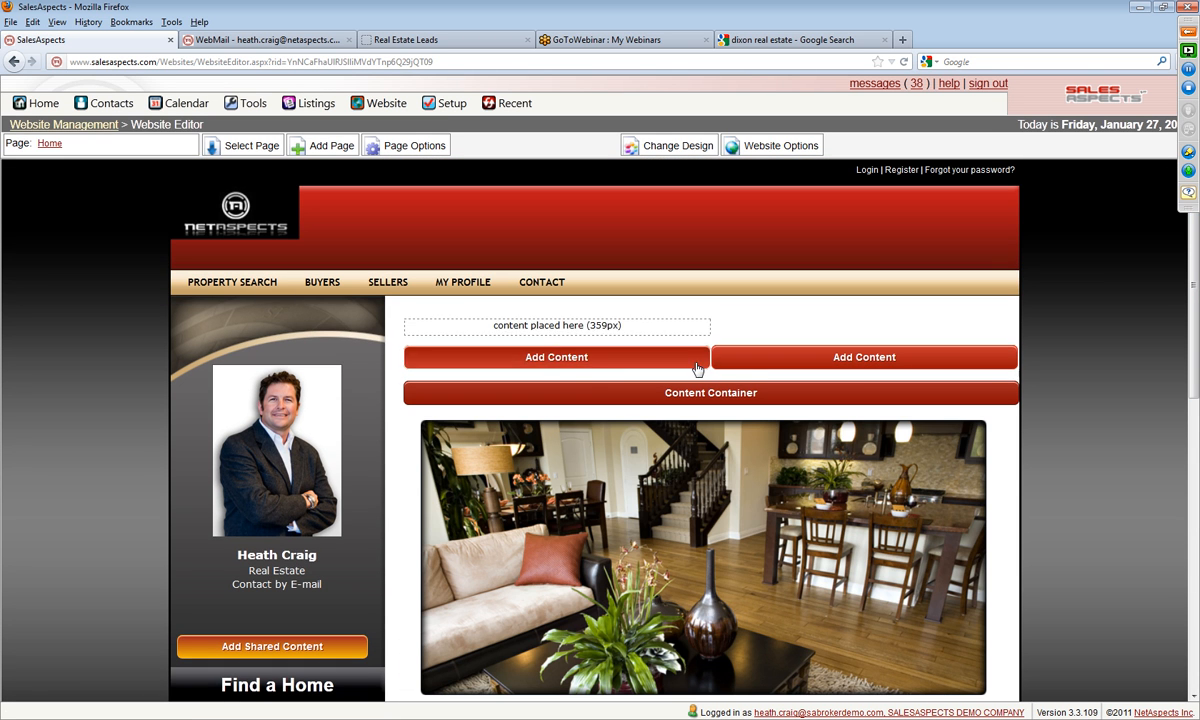
Step: Add the Real Estate Search (New) content to the first column of the two-column container
{"action": "left_click", "coordinate": [562, 362]}
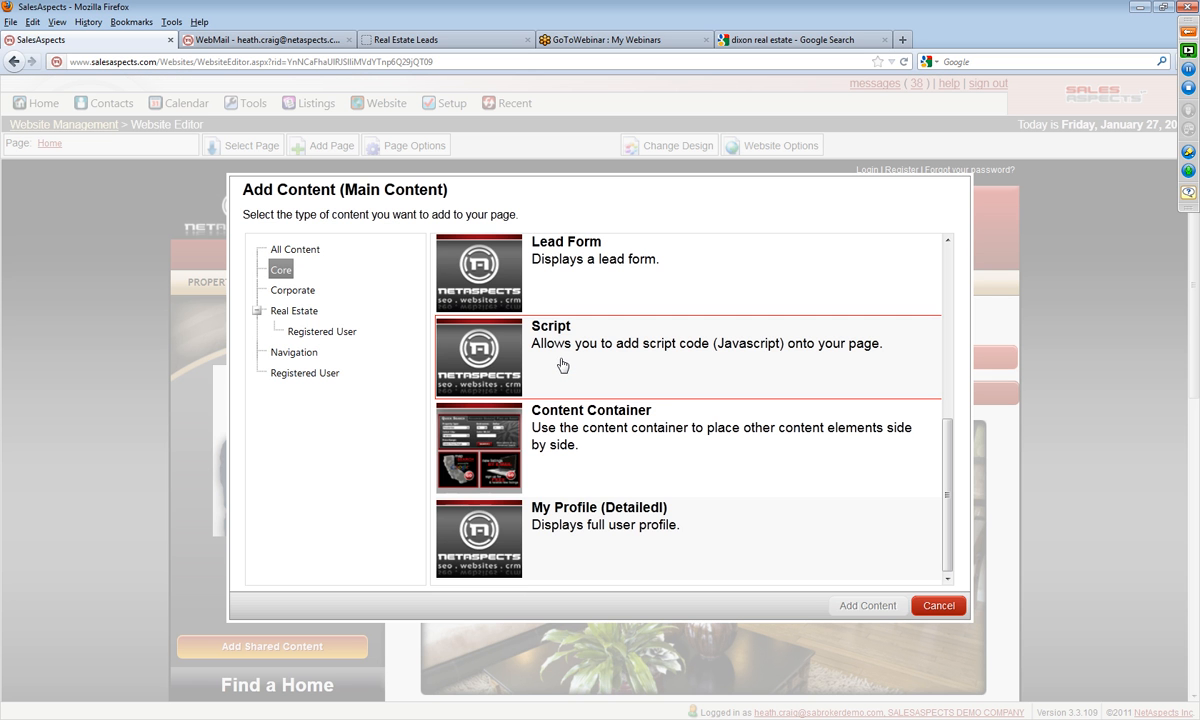
{"action": "left_click", "coordinate": [298, 251]}
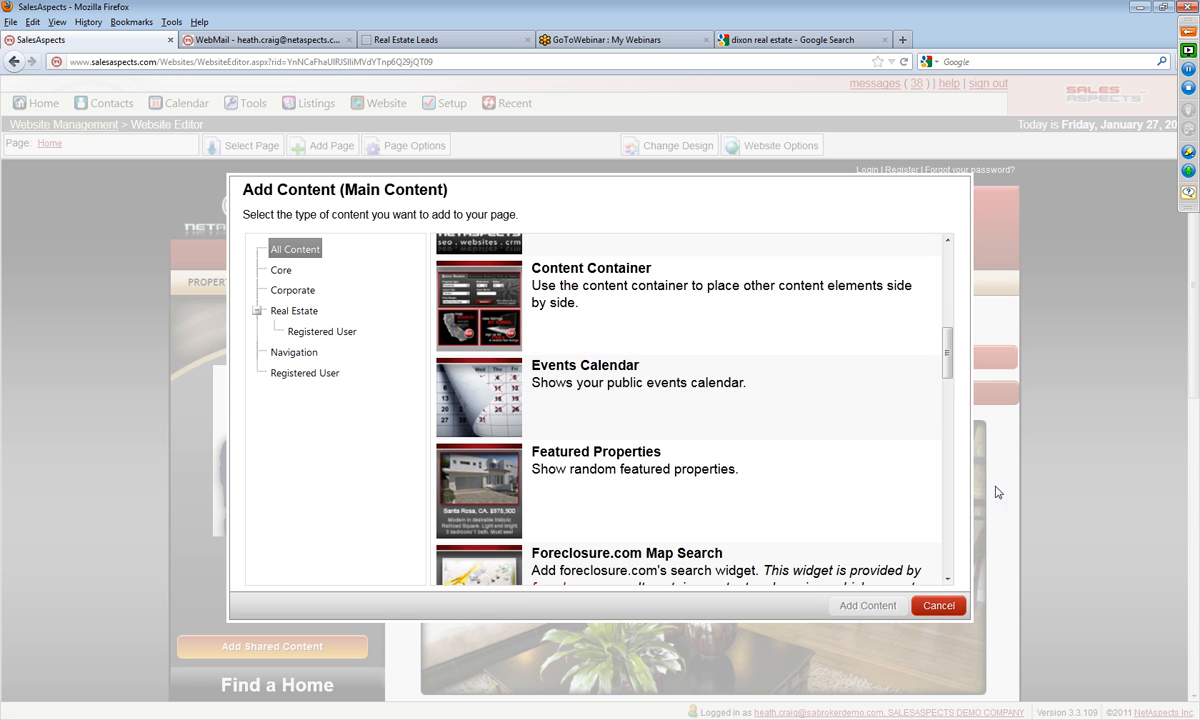
{"action": "left_click_drag", "start_coordinate": [946, 360], "coordinate": [944, 484]}
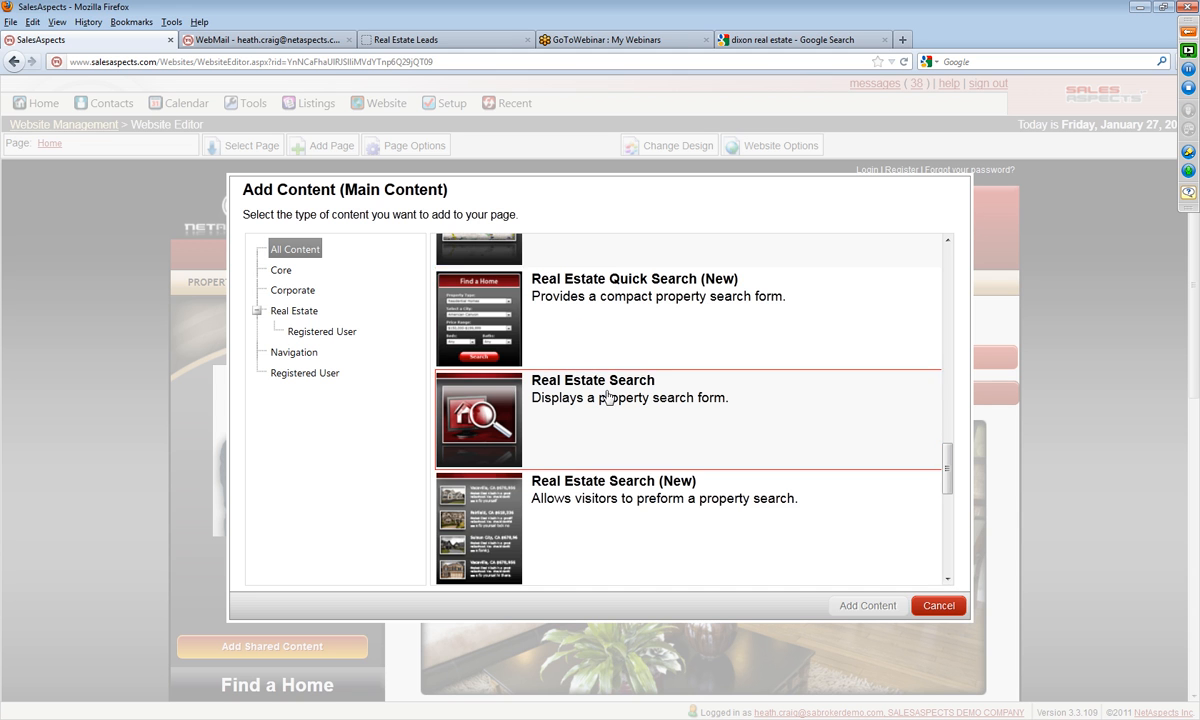
{"action": "scroll", "coordinate": [606, 396], "scroll_direction": "down", "scroll_amount": 3}
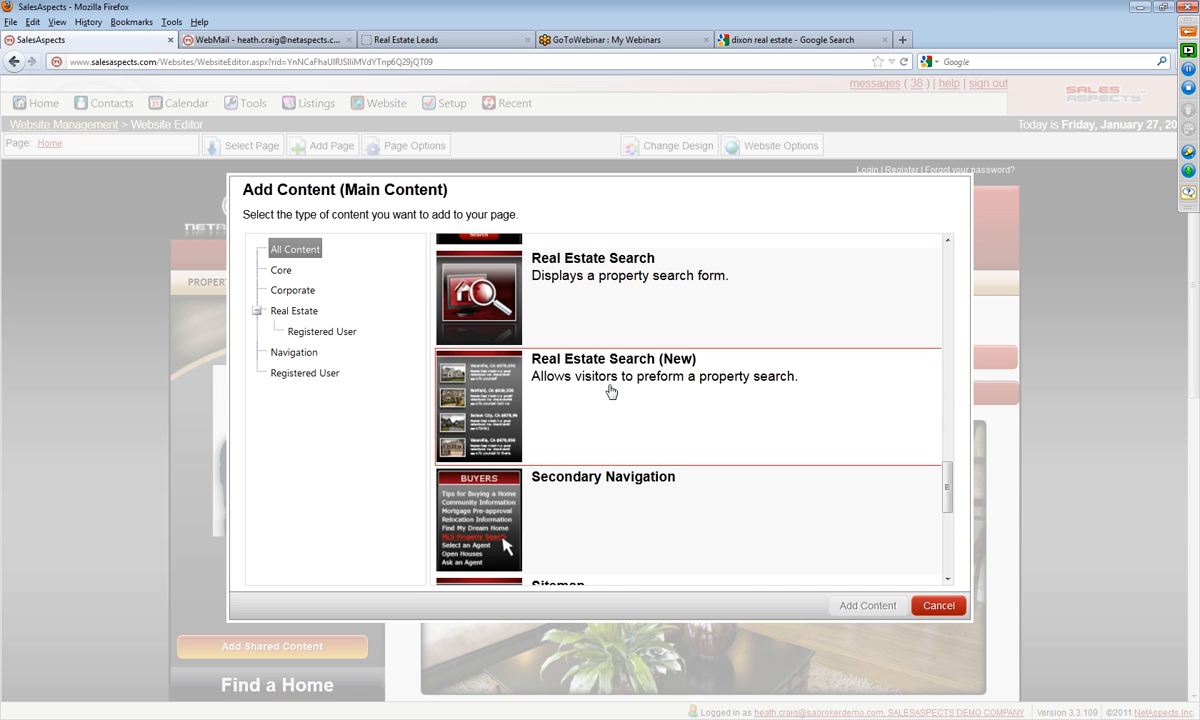
{"action": "left_click", "coordinate": [611, 391]}
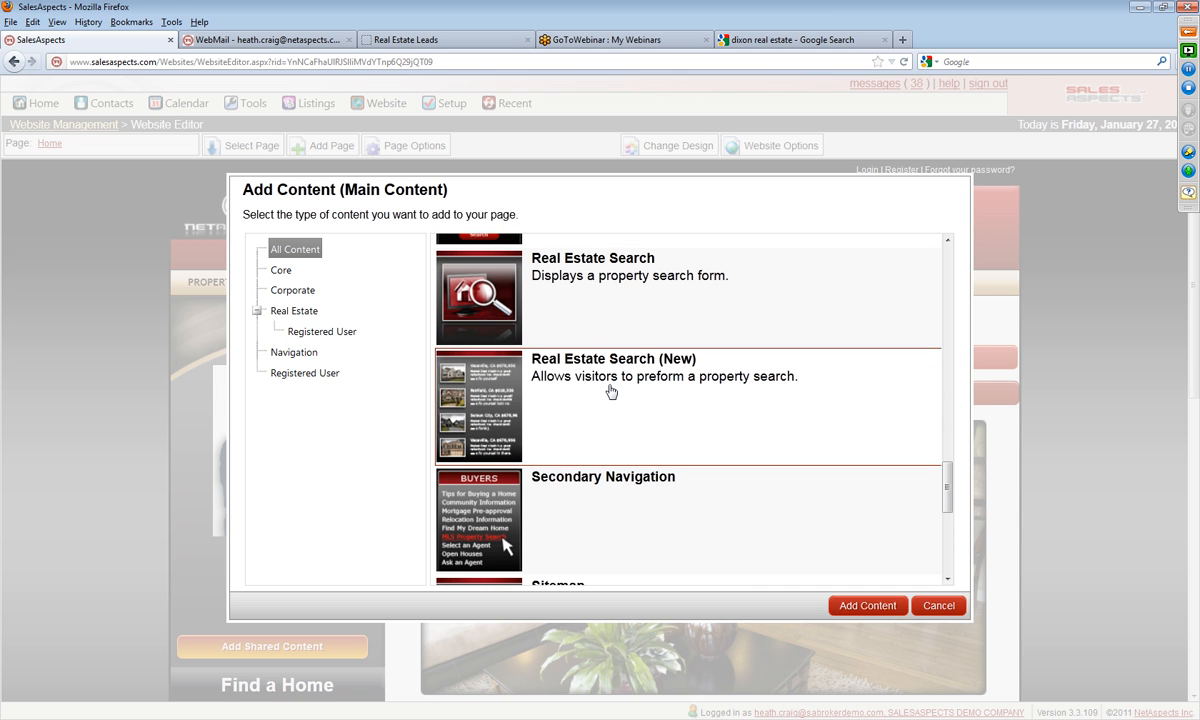
{"action": "left_click", "coordinate": [857, 606]}
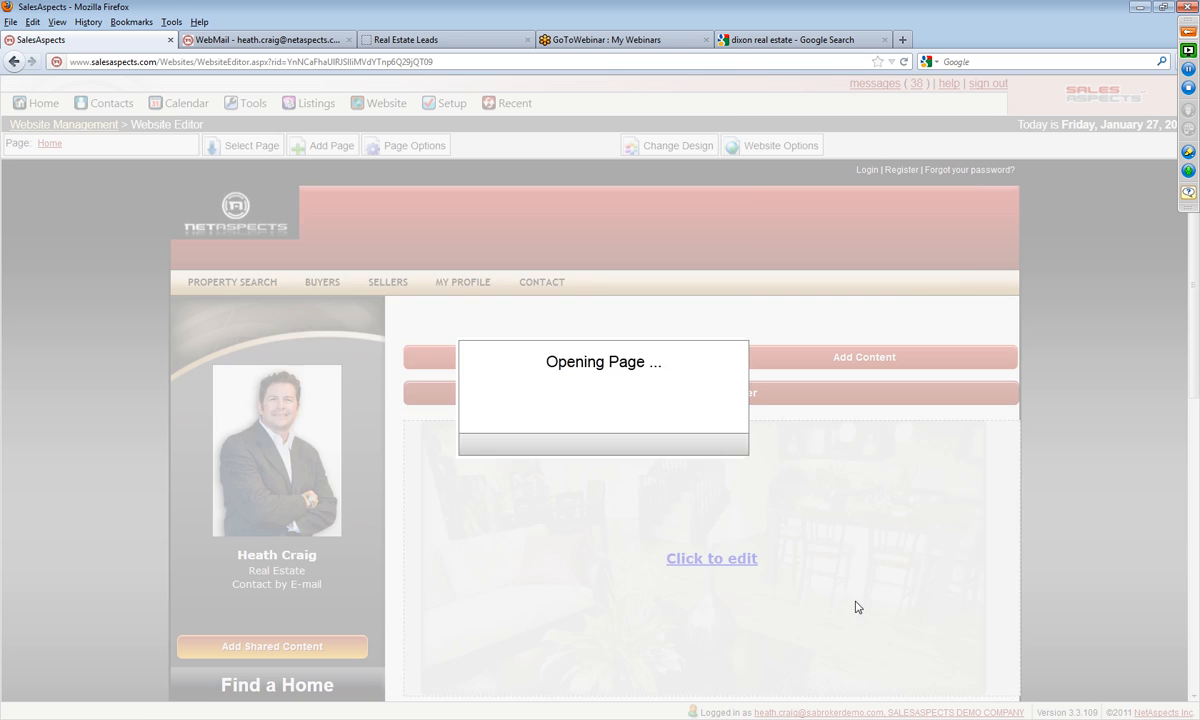
Step: Review the Property Search Setup options, from search scope and default criteria to keyword groups and other options, and close the setup
{"action": "scroll", "coordinate": [257, 246], "scroll_direction": "down", "scroll_amount": 7}
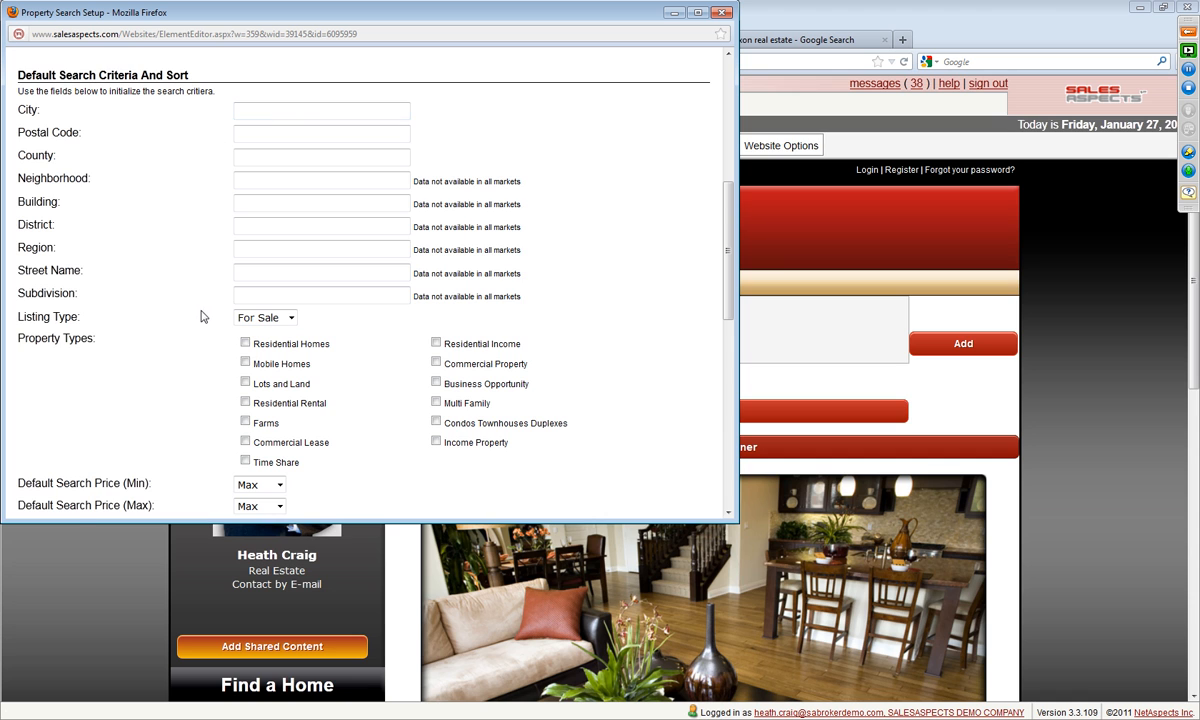
{"action": "scroll", "coordinate": [196, 311], "scroll_direction": "down", "scroll_amount": 12}
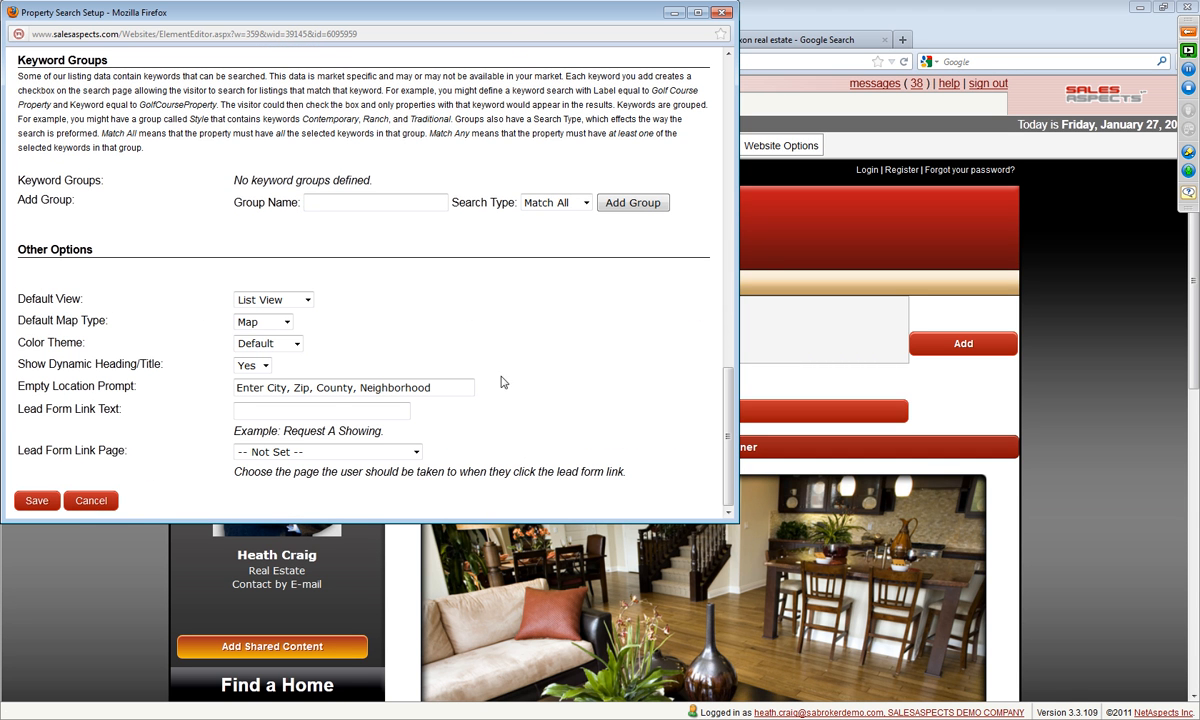
{"action": "scroll", "coordinate": [619, 282], "scroll_direction": "up", "scroll_amount": 20}
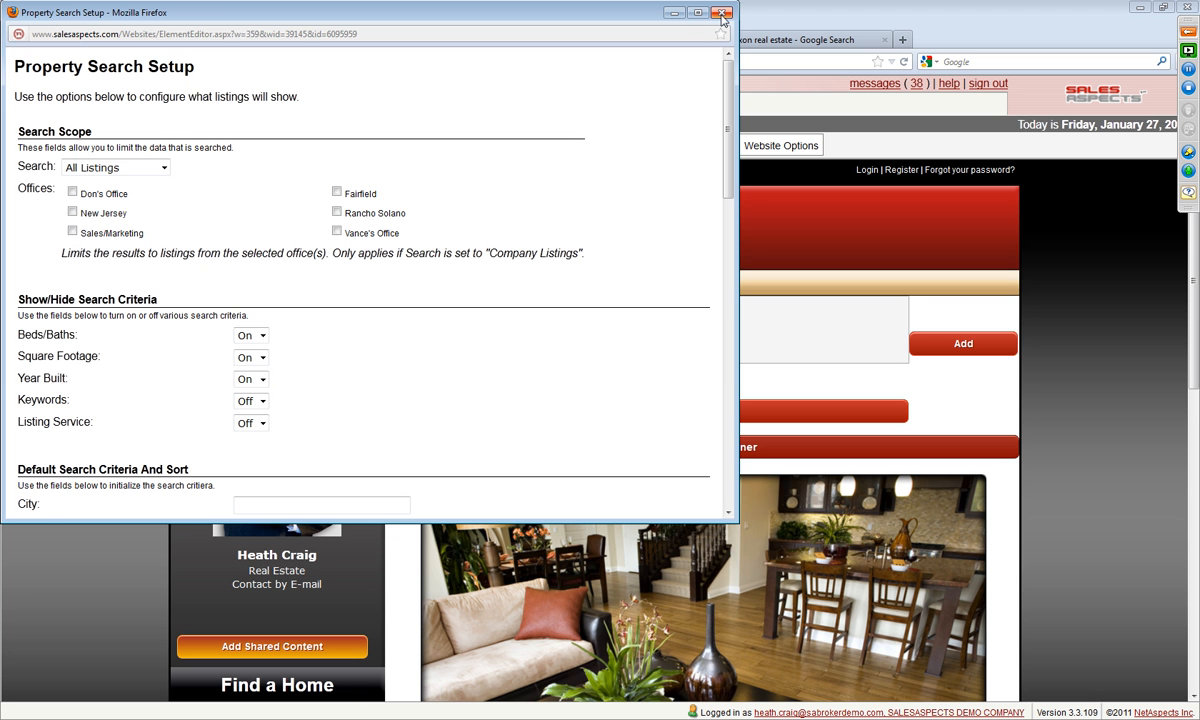
{"action": "scroll", "coordinate": [142, 423], "scroll_direction": "down", "scroll_amount": 20}
{"action": "left_click", "coordinate": [36, 500]}
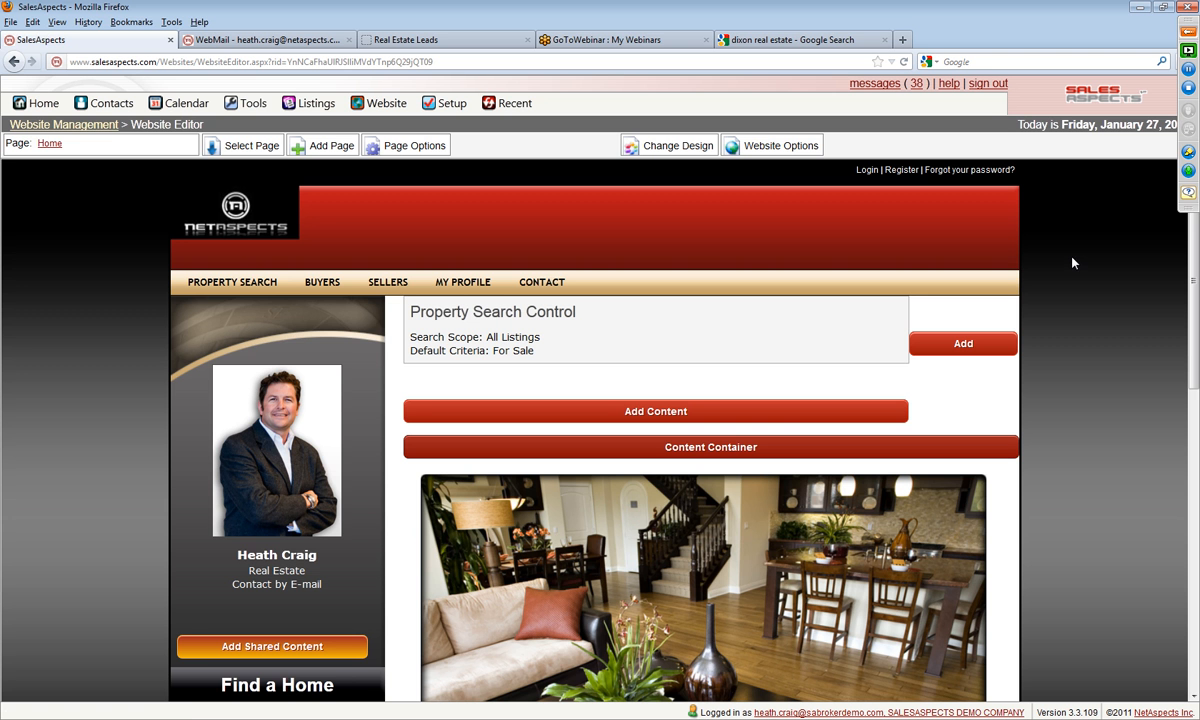
Step: Delete the Property Search Control from the container's first column
{"action": "left_click", "coordinate": [625, 328]}
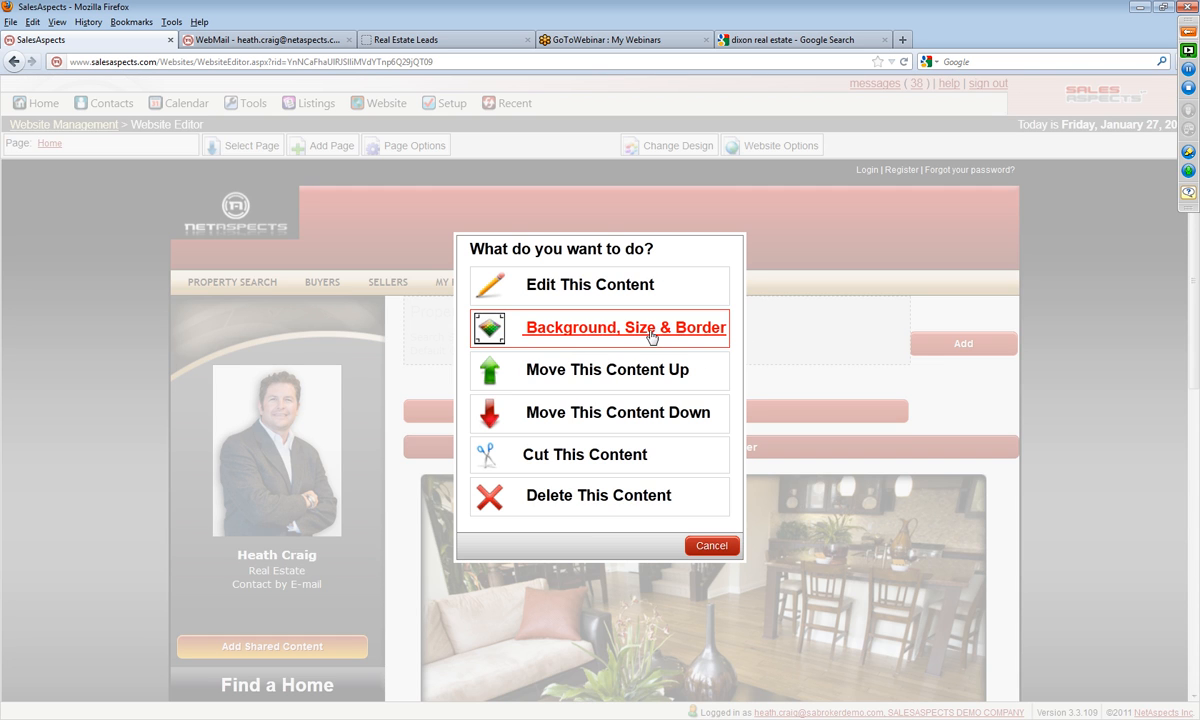
{"action": "left_click", "coordinate": [598, 505]}
{"action": "left_click", "coordinate": [620, 332]}
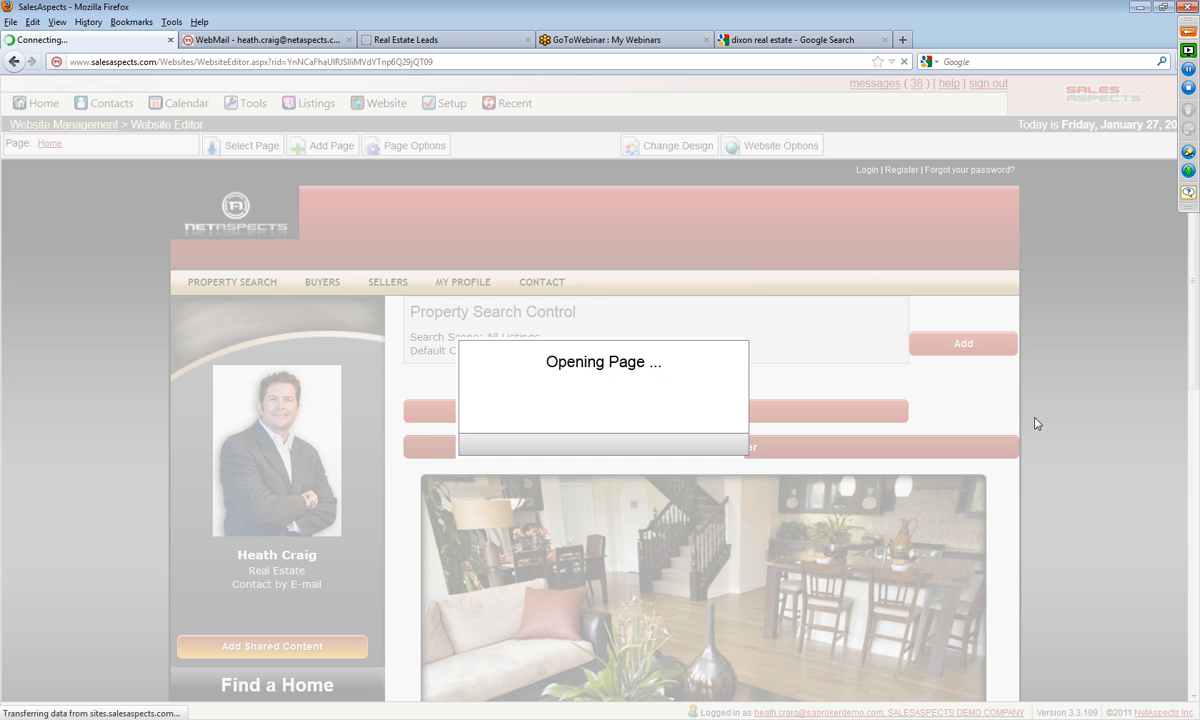
Step: Add the standard Real Estate Search form from All Content to the container's first column
{"action": "left_click", "coordinate": [546, 364]}
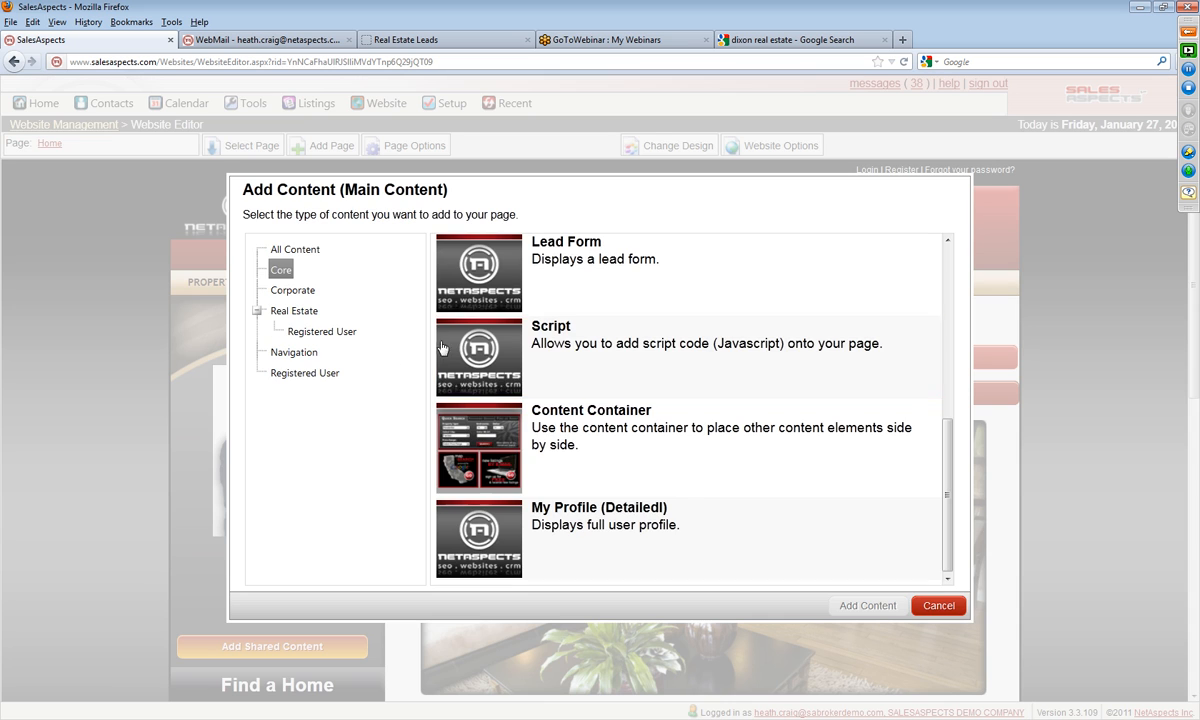
{"action": "left_click", "coordinate": [273, 248]}
{"action": "left_click", "coordinate": [578, 284]}
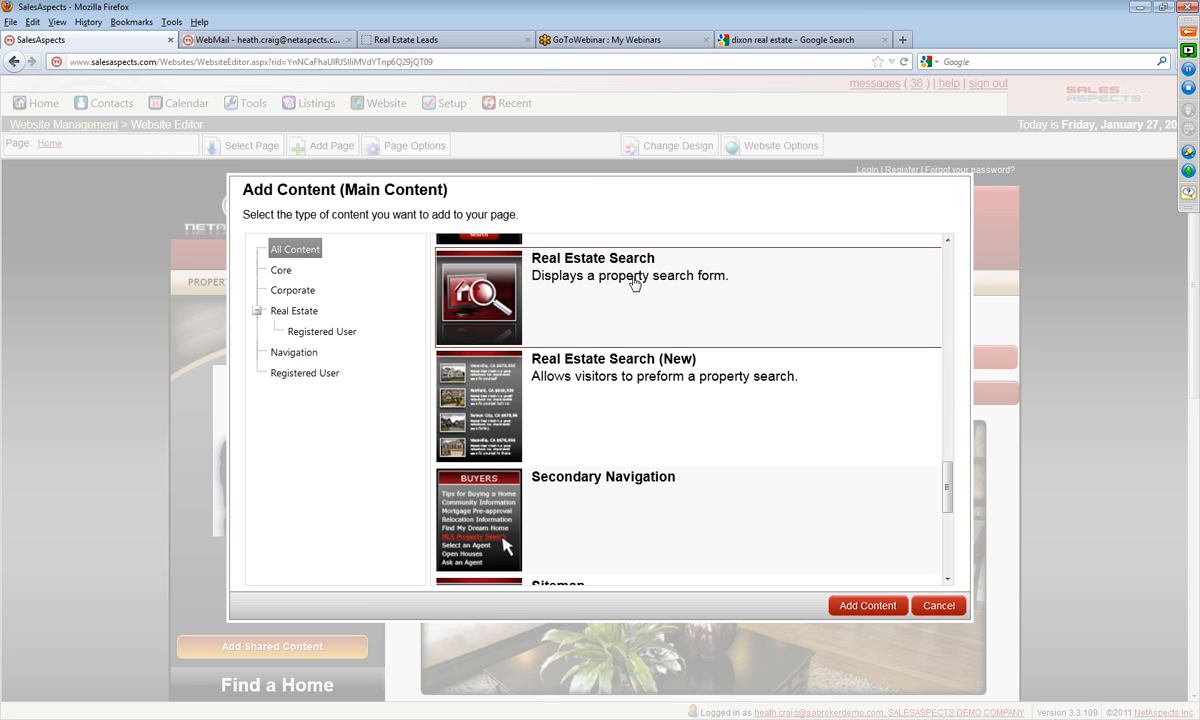
{"action": "left_click", "coordinate": [858, 612]}
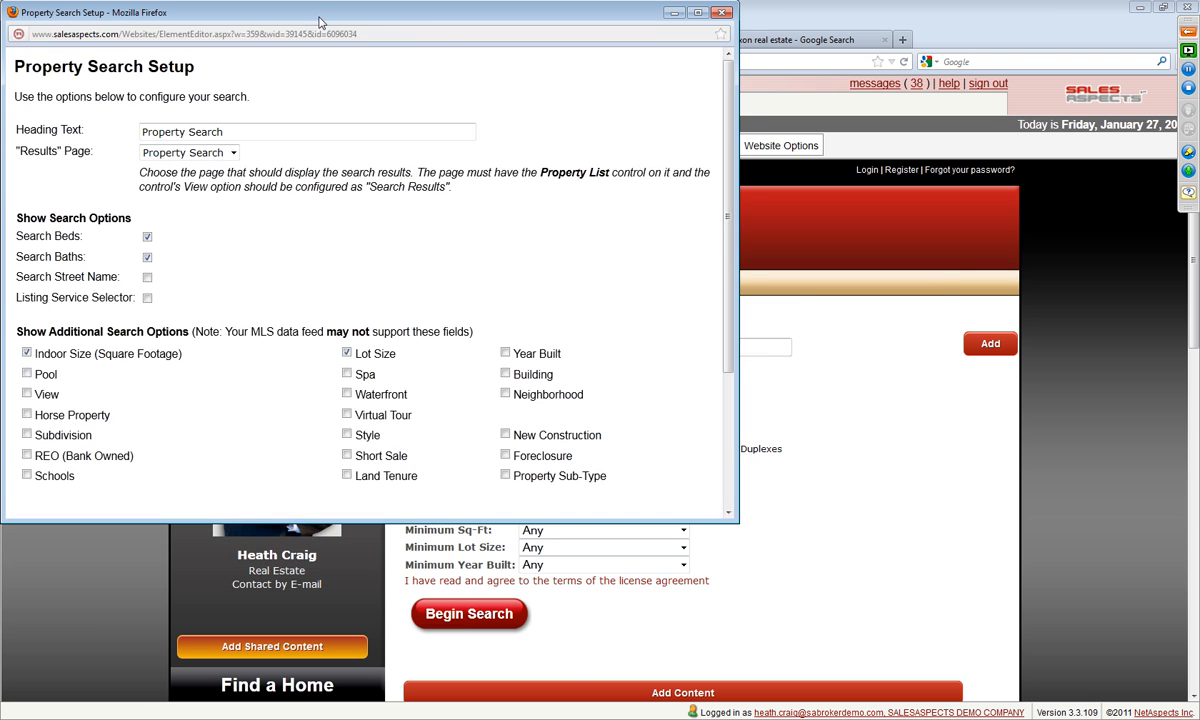
Step: Set the property search form's heading text to "Search for Homes in Fairfield California"
{"action": "left_click_drag", "start_coordinate": [320, 22], "coordinate": [520, 63]}
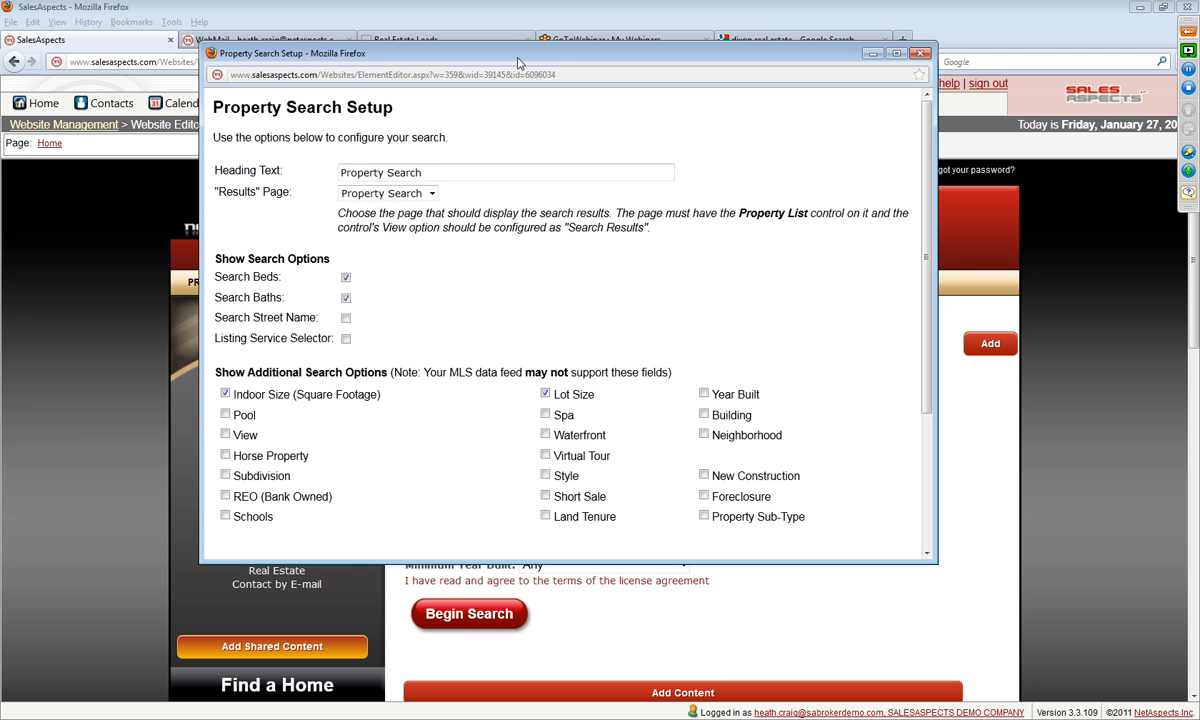
{"action": "left_click_drag", "start_coordinate": [411, 165], "coordinate": [338, 172]}
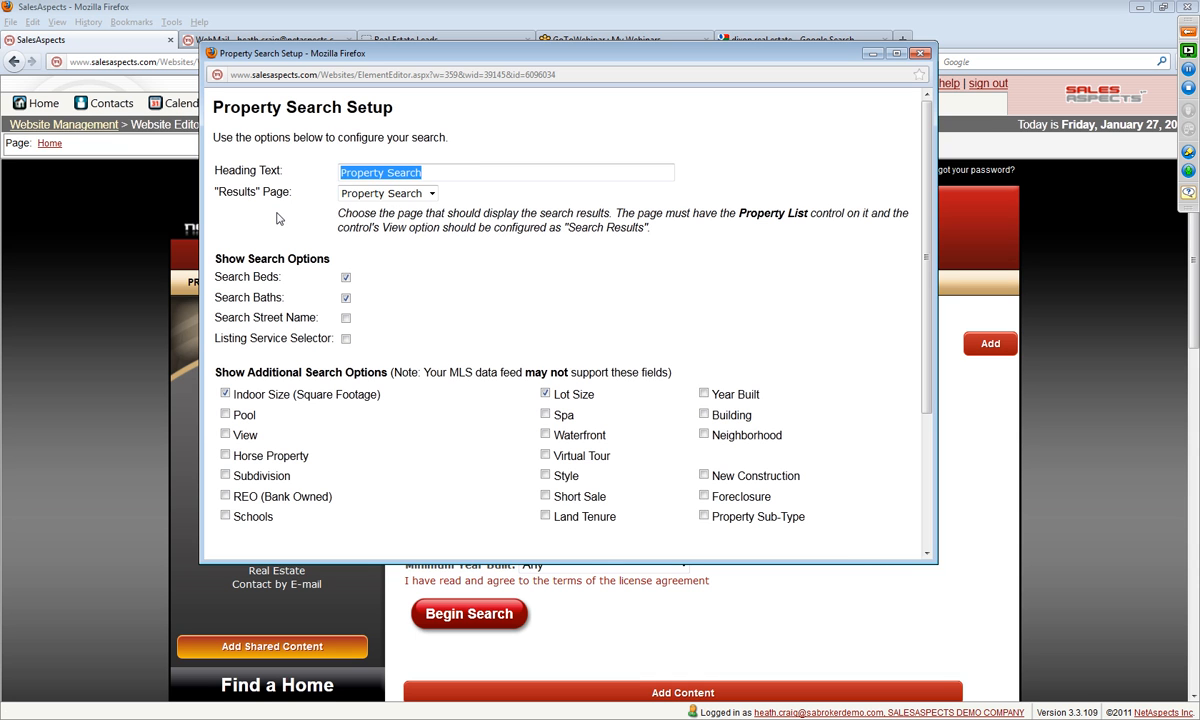
{"action": "type", "text": "Fairfield California"}
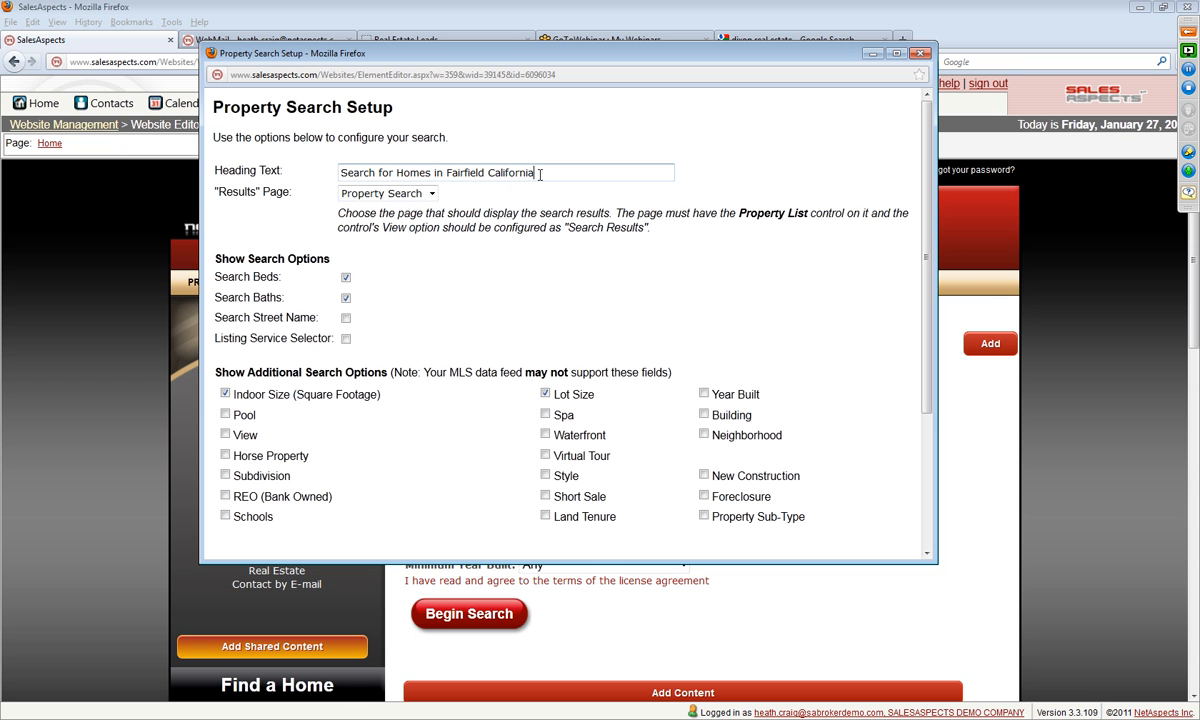
{"action": "left_click_drag", "start_coordinate": [540, 174], "coordinate": [350, 176]}
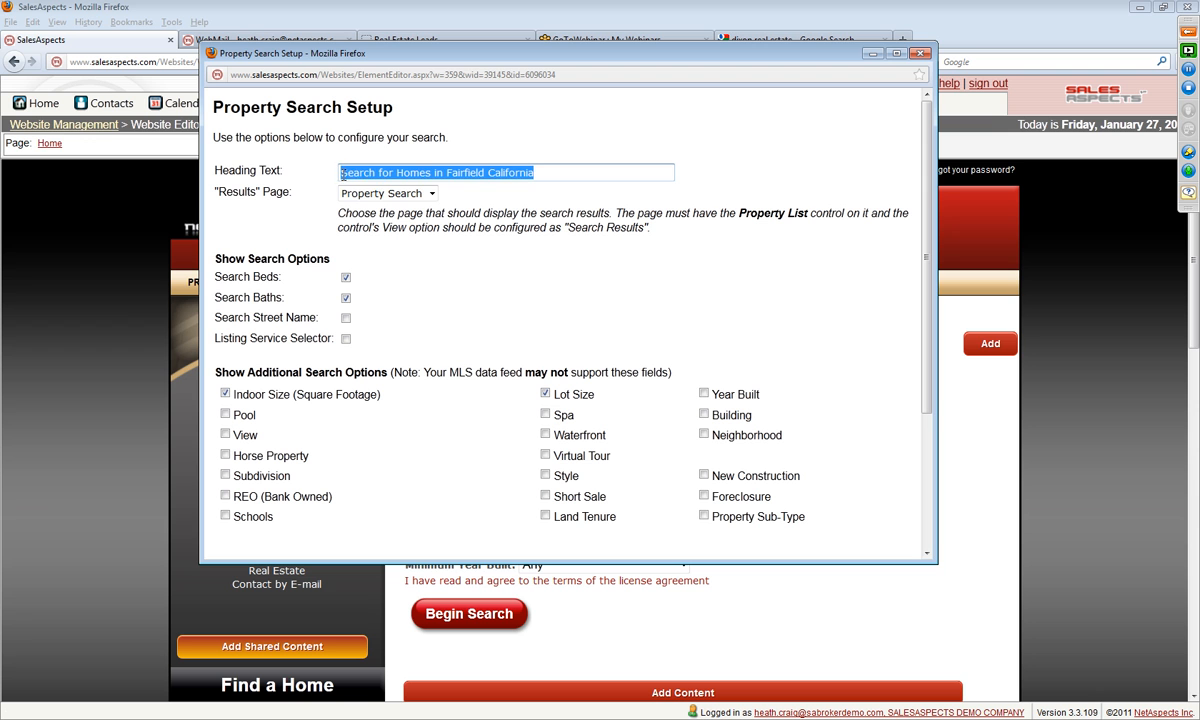
{"action": "left_click", "coordinate": [470, 203]}
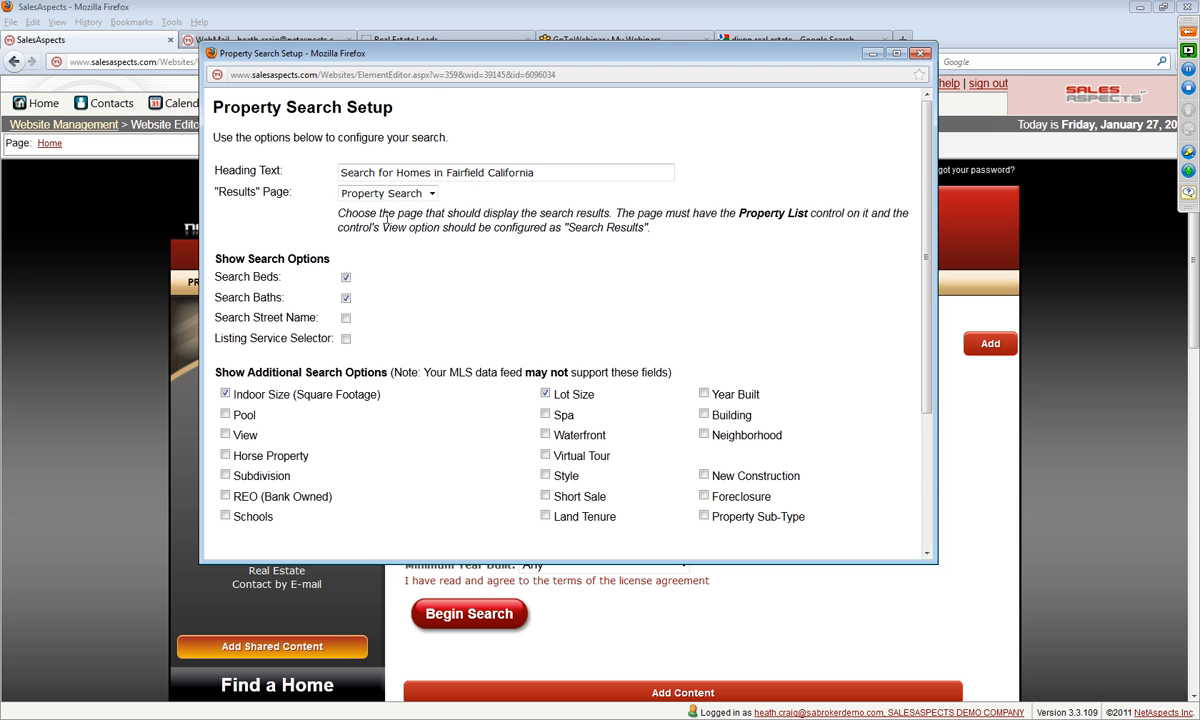
Step: Turn off the Indoor Size and Lot Size search options and add Residential Homes as a property type
{"action": "scroll", "coordinate": [458, 331], "scroll_direction": "down", "scroll_amount": 2}
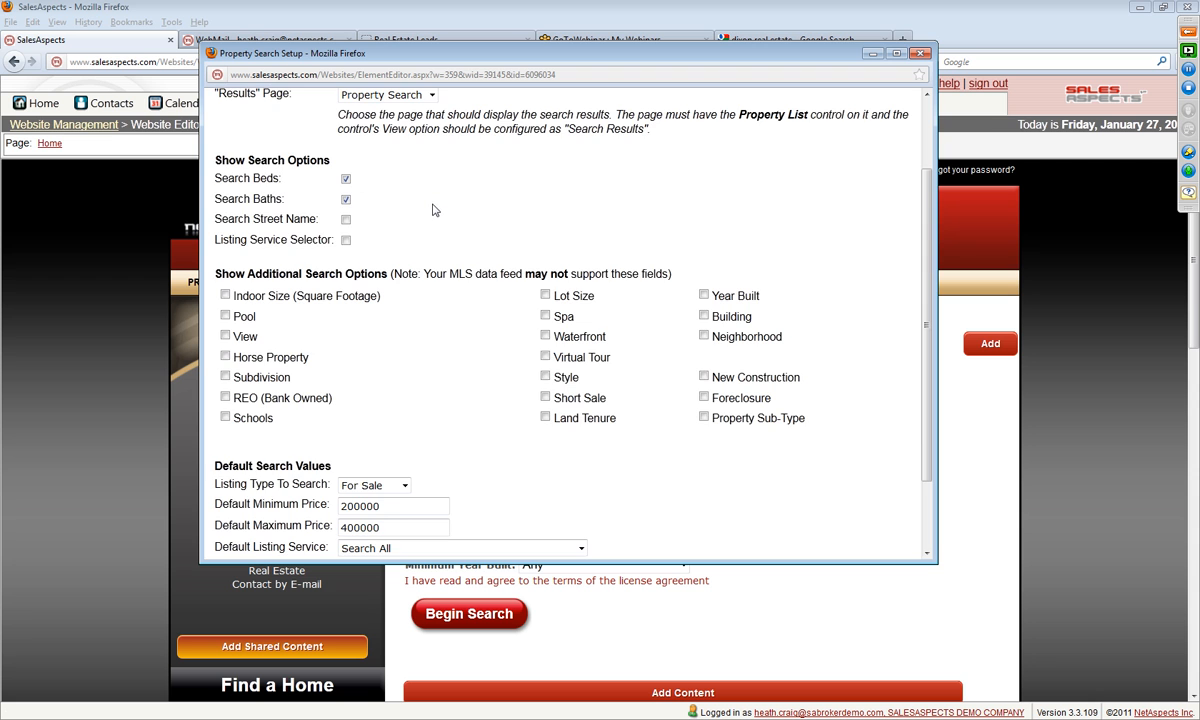
{"action": "scroll", "coordinate": [433, 208], "scroll_direction": "down", "scroll_amount": 2}
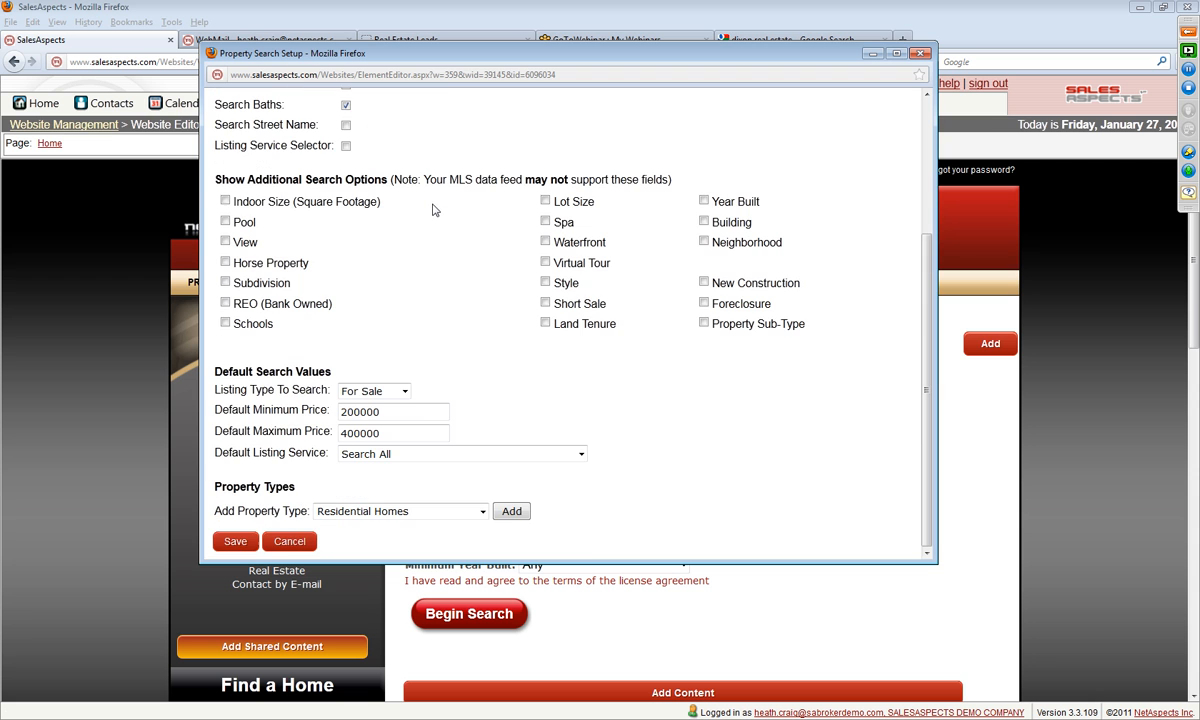
{"action": "left_click", "coordinate": [510, 511]}
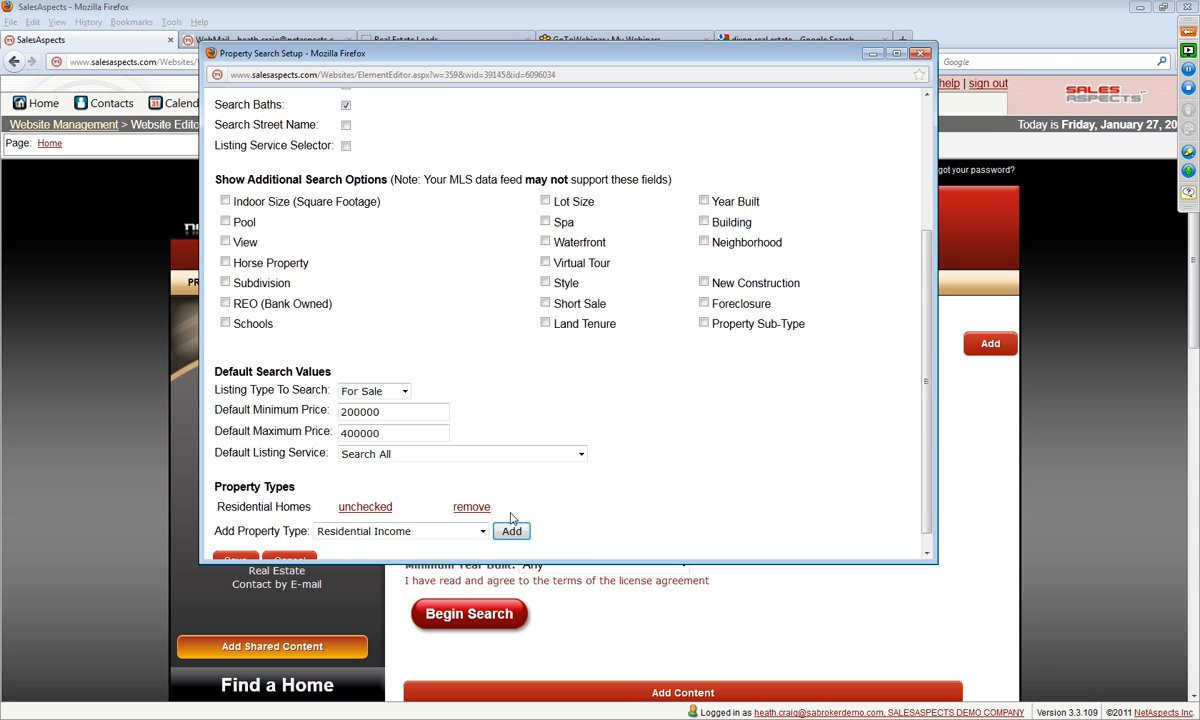
{"action": "scroll", "coordinate": [318, 522], "scroll_direction": "down", "scroll_amount": 1}
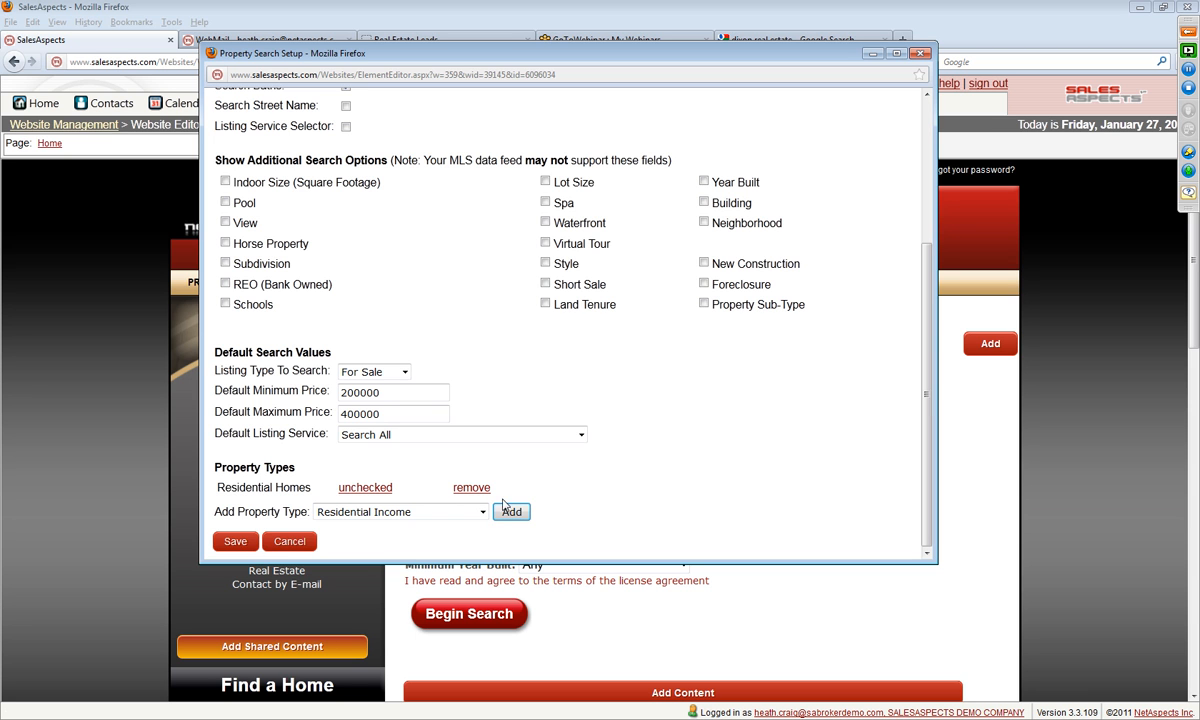
Step: Set the default minimum price to 0 and the default maximum price to 900000, and save the property search setup
{"action": "double_click", "coordinate": [362, 392]}
{"action": "type", "text": "0"}
{"action": "key", "text": "Tab"}
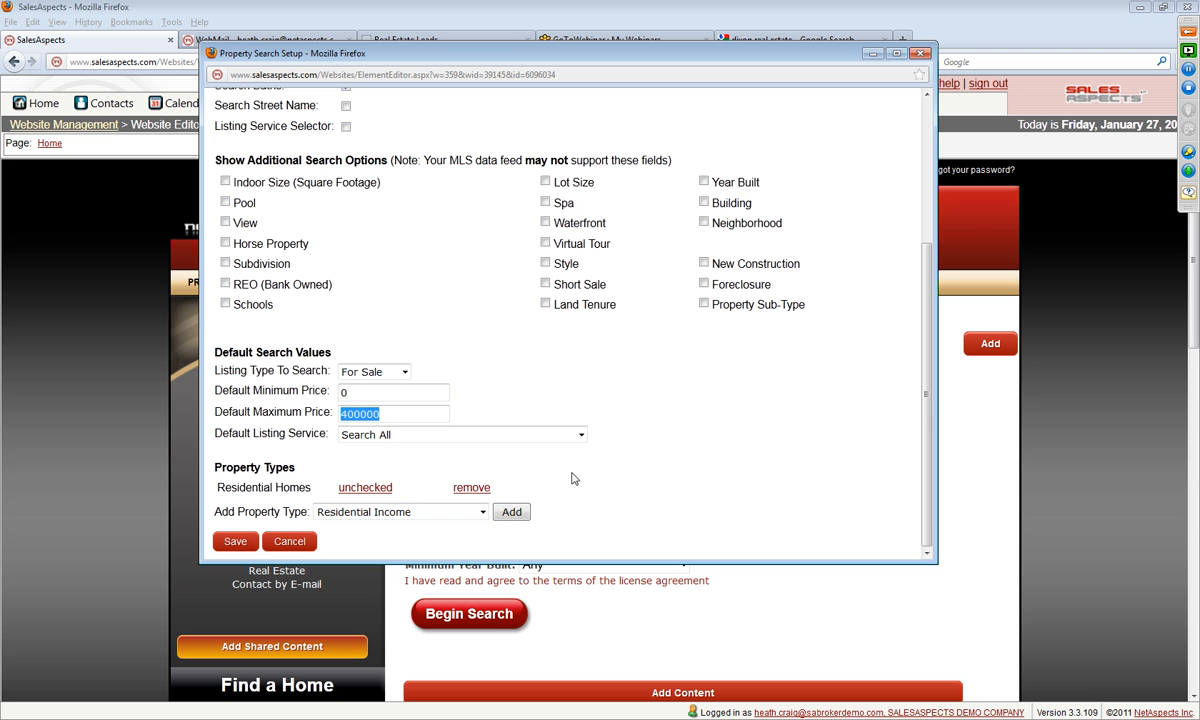
{"action": "type", "text": "9"}
{"action": "left_click", "coordinate": [236, 543]}
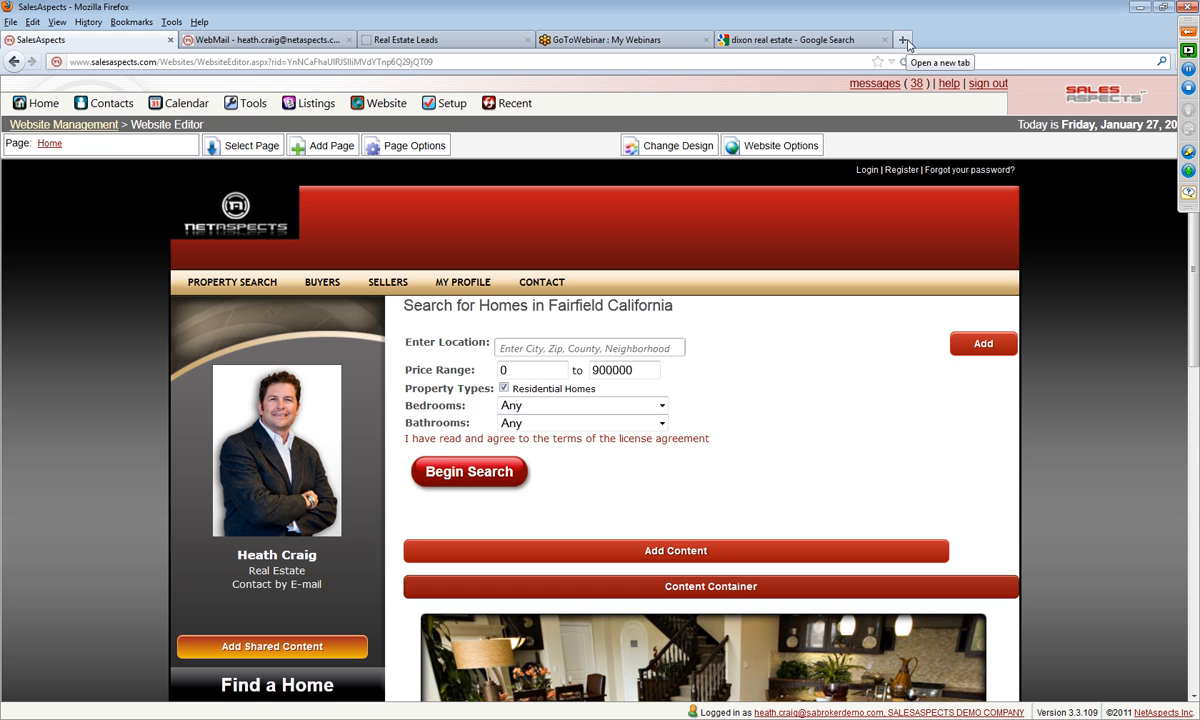
Step: Open zillow.com in a new browser tab and activate its Find Homes search field
{"action": "left_click", "coordinate": [905, 42]}
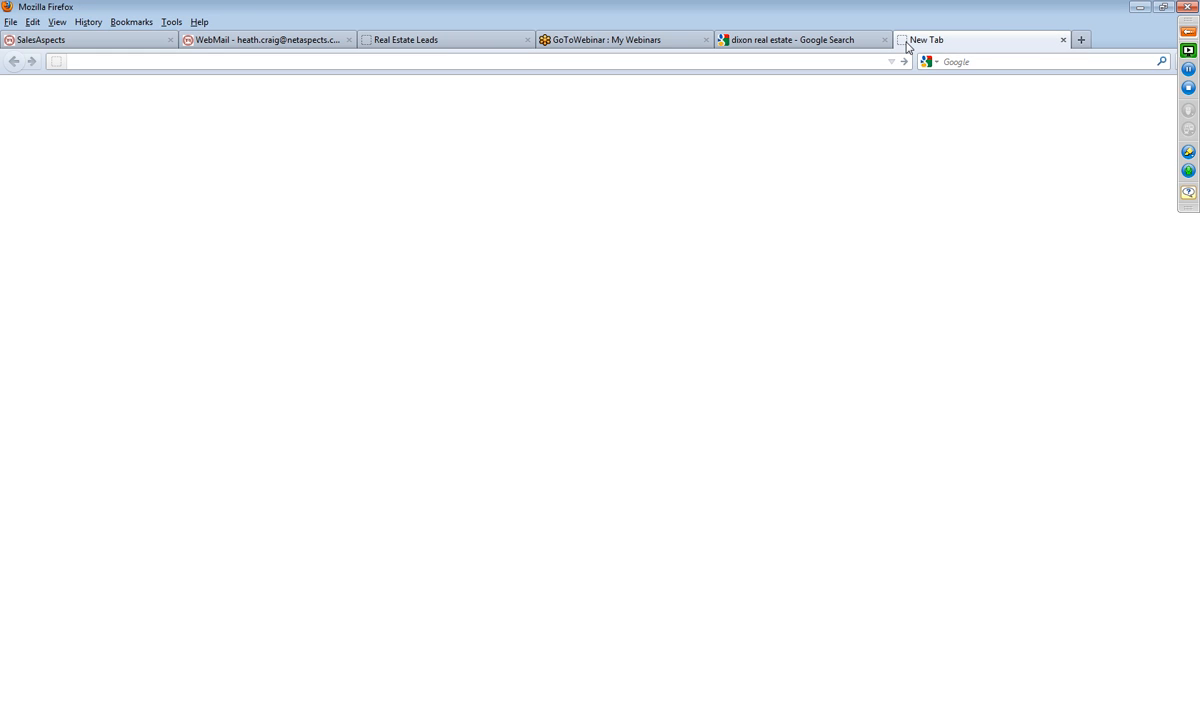
{"action": "type", "text": "zillow.com"}
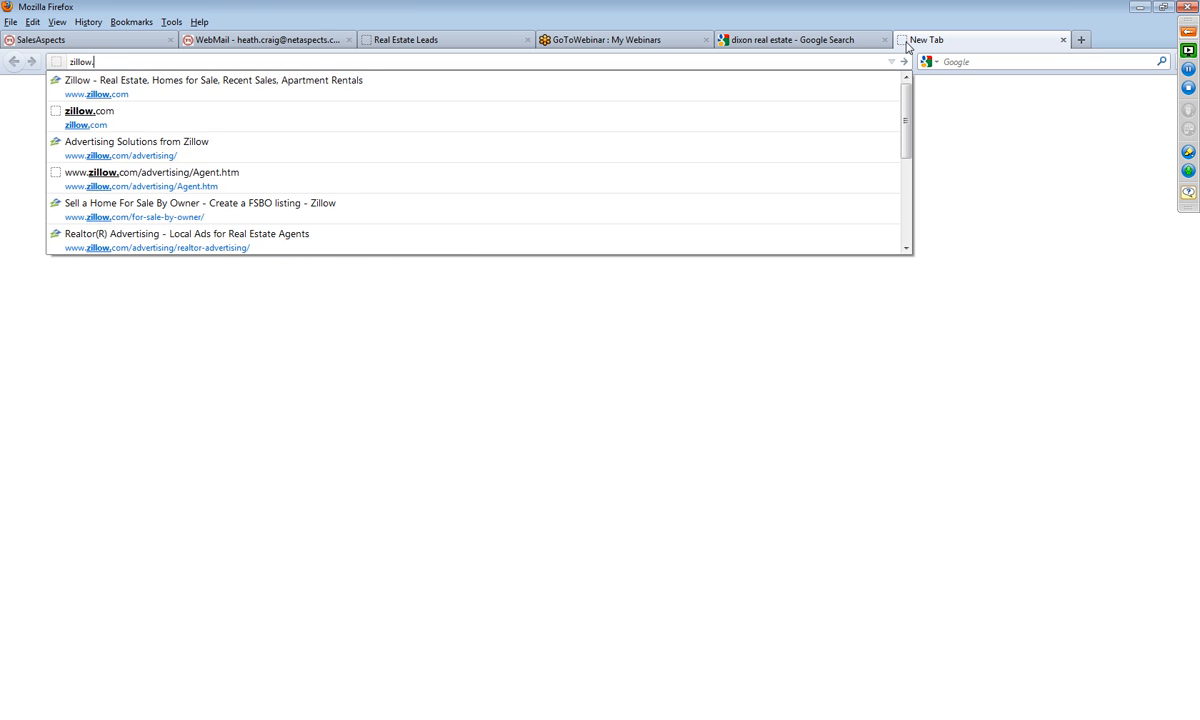
{"action": "key", "text": "Return"}
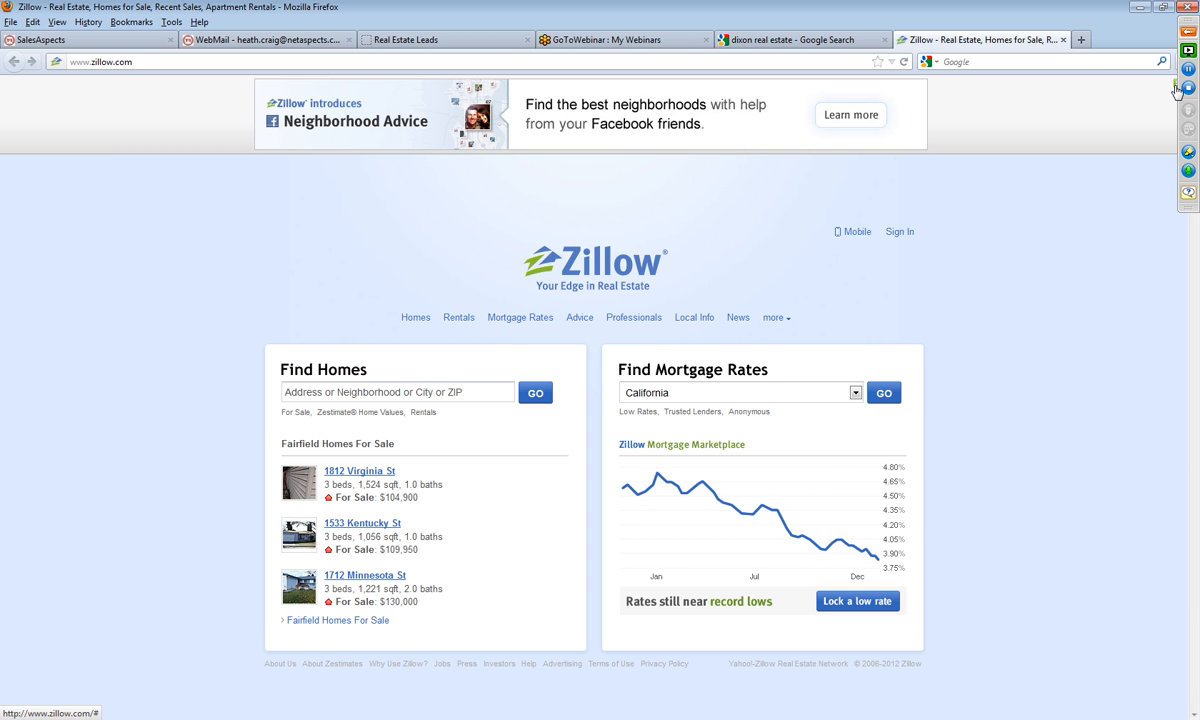
{"action": "left_click", "coordinate": [343, 313]}
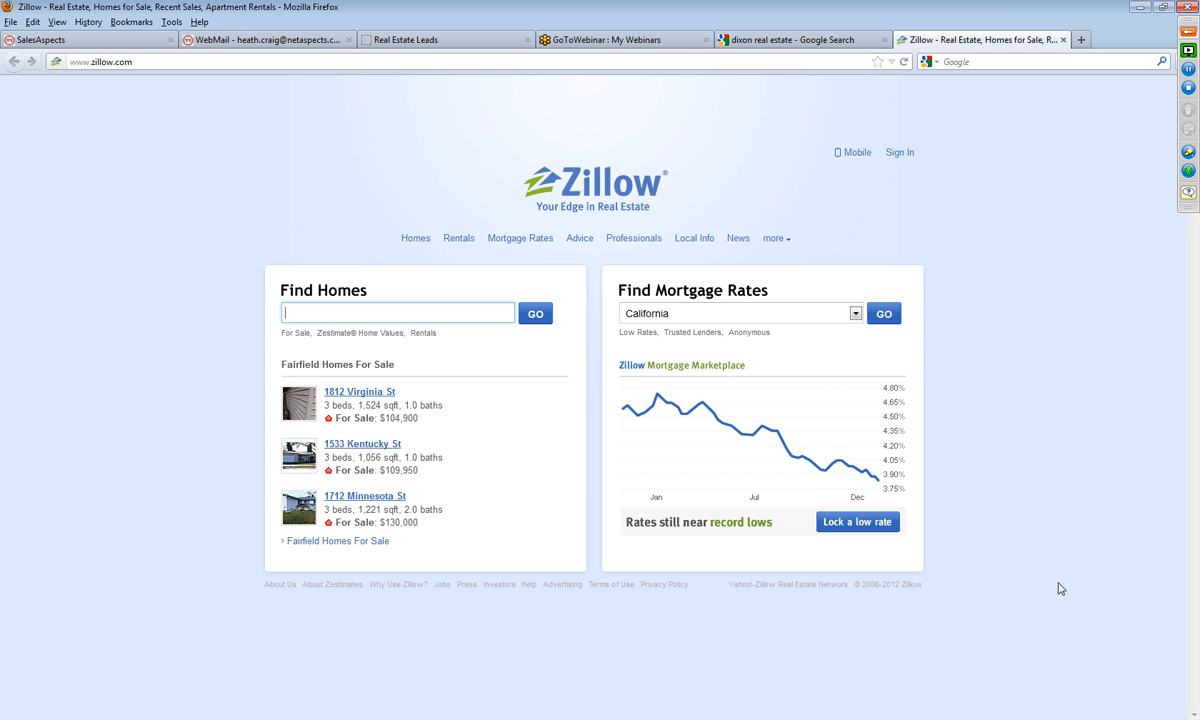
Step: Return to the SalesAspects website editor, set the property search form's top margin to 10 px and save the change
{"action": "left_click", "coordinate": [405, 40]}
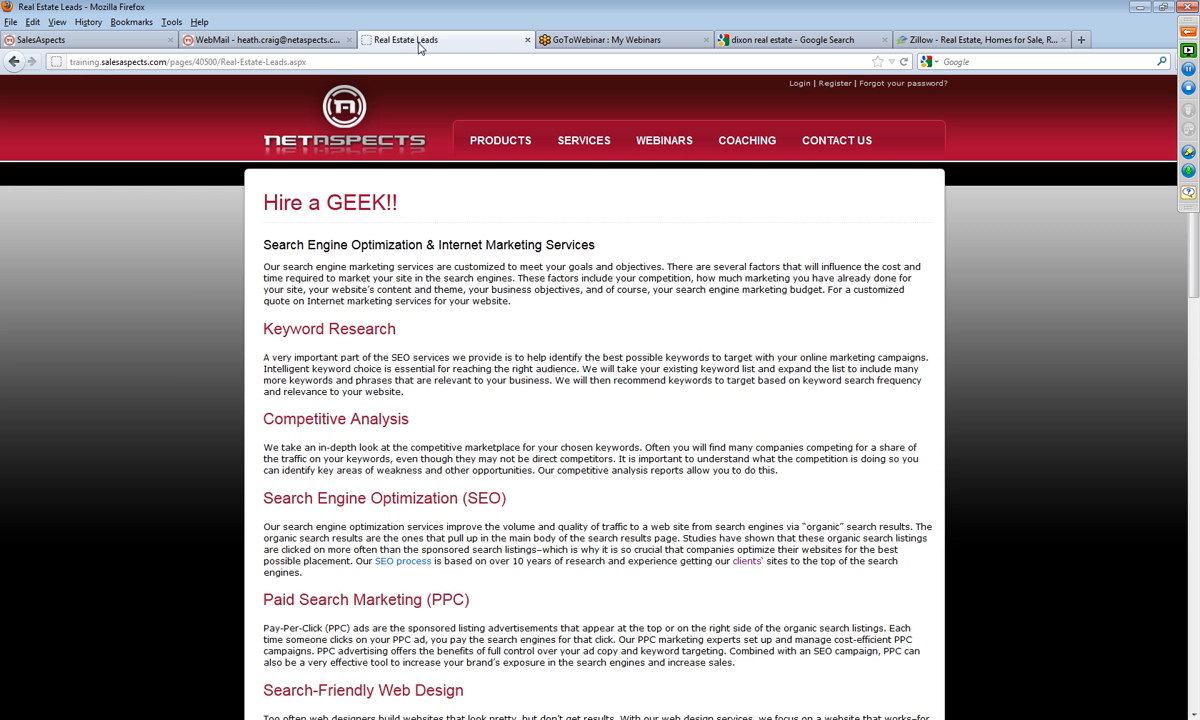
{"action": "left_click", "coordinate": [108, 41]}
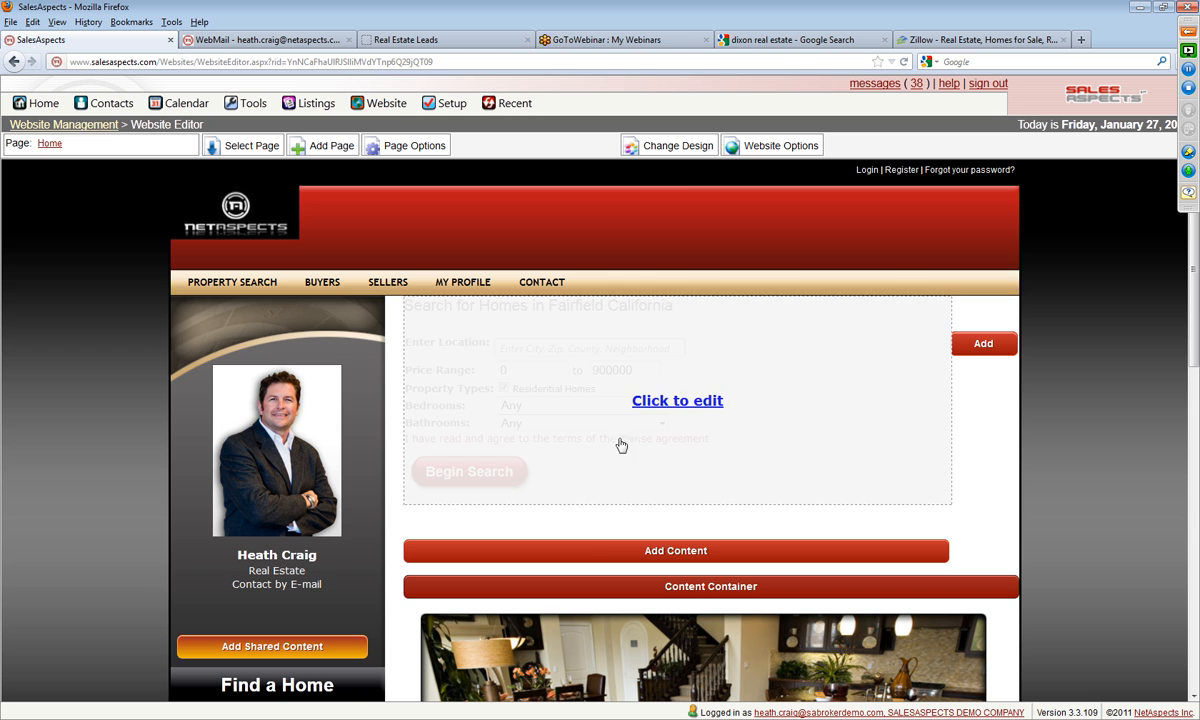
{"action": "left_click", "coordinate": [657, 404]}
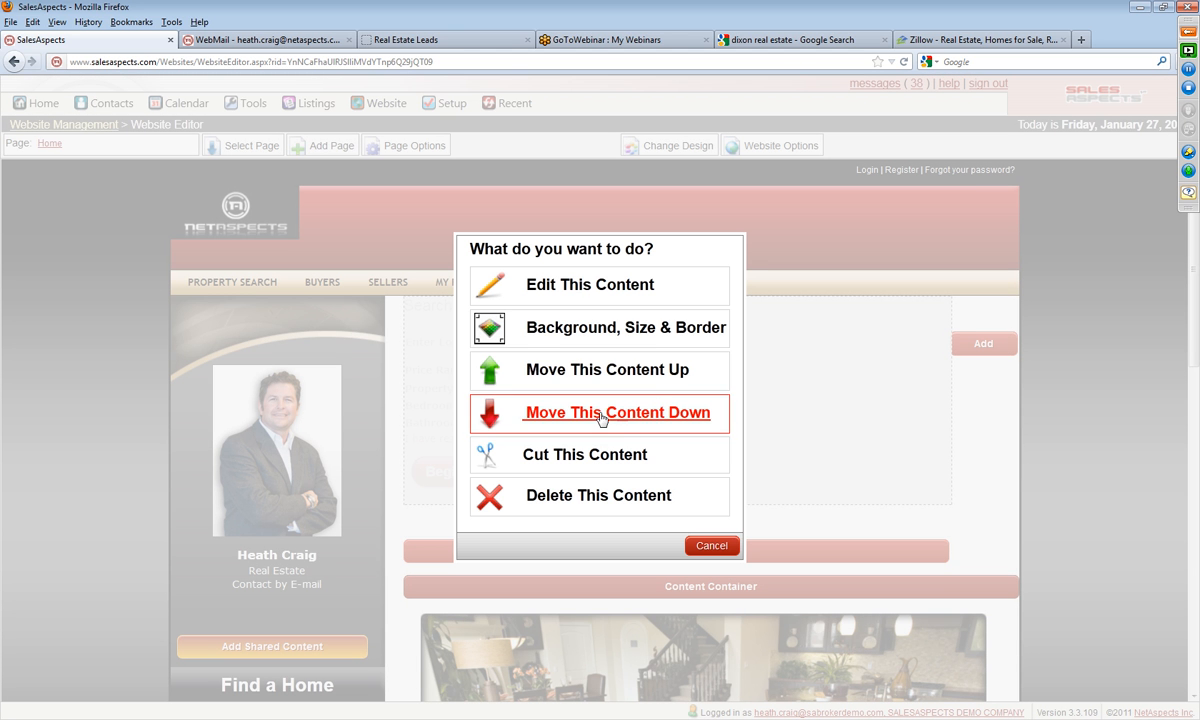
{"action": "left_click", "coordinate": [583, 339]}
{"action": "double_click", "coordinate": [616, 360]}
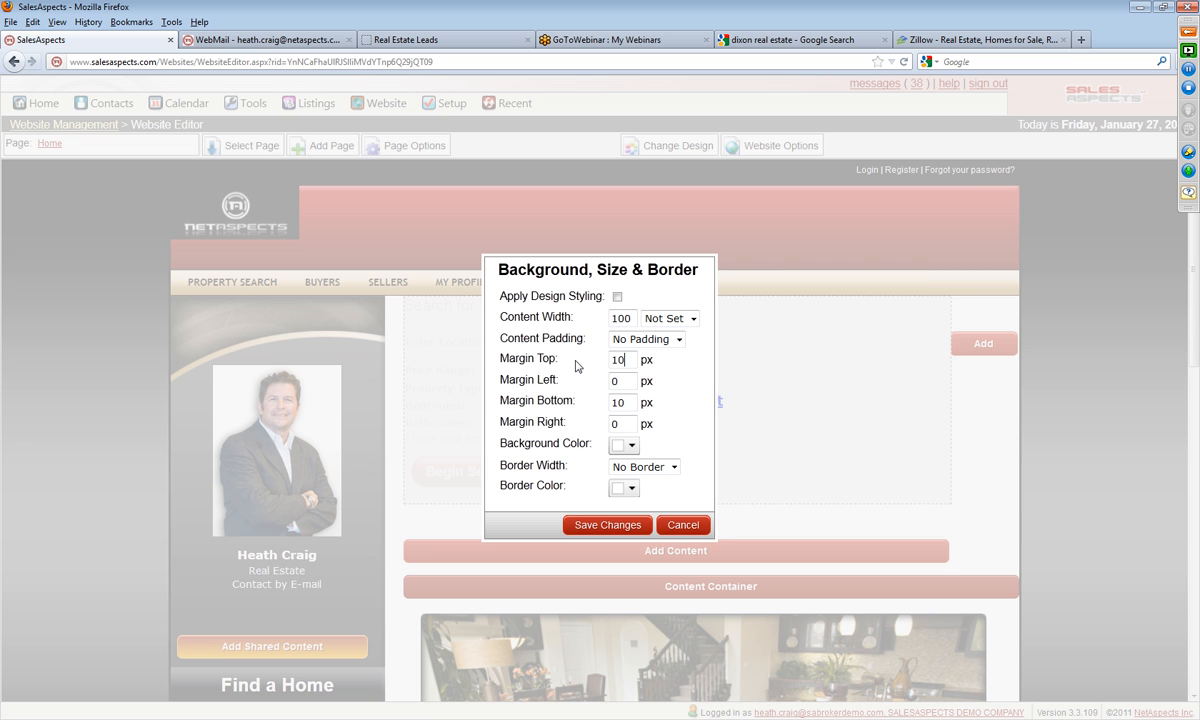
{"action": "left_click", "coordinate": [612, 525]}
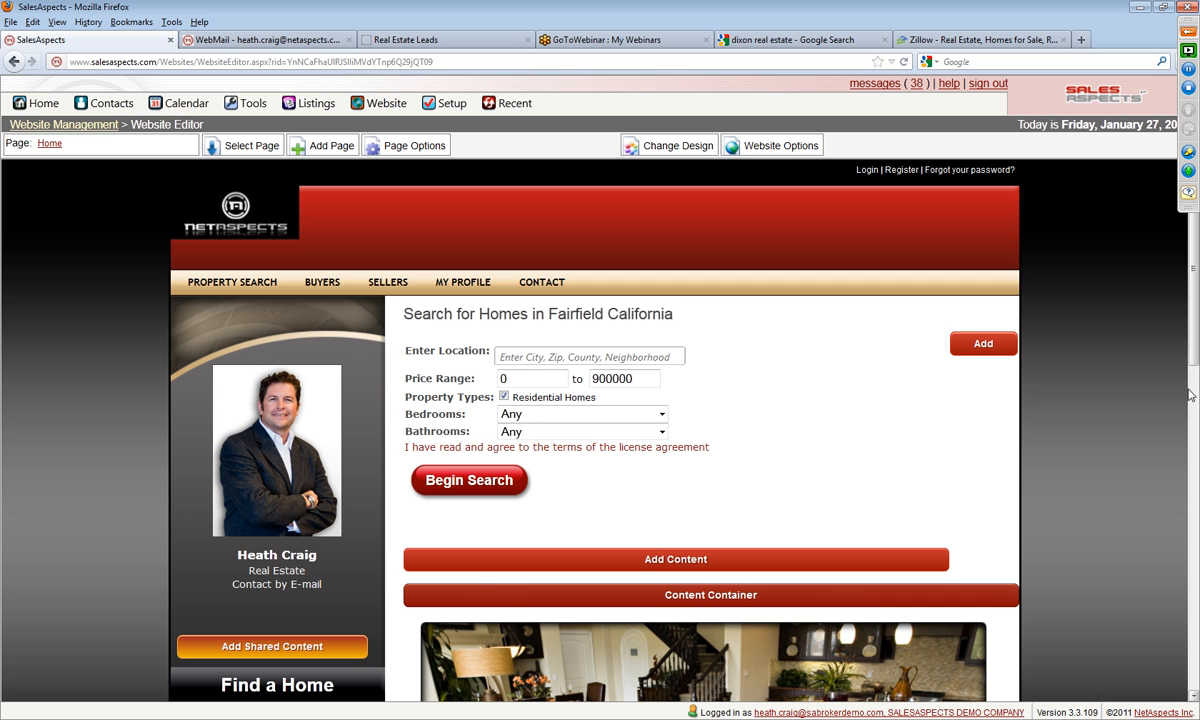
Step: Add a Text & Images content block to the empty container column beside the property search form
{"action": "scroll", "coordinate": [1190, 395], "scroll_direction": "down", "scroll_amount": 3}
{"action": "scroll", "coordinate": [1190, 395], "scroll_direction": "up", "scroll_amount": 3}
{"action": "left_click", "coordinate": [980, 345]}
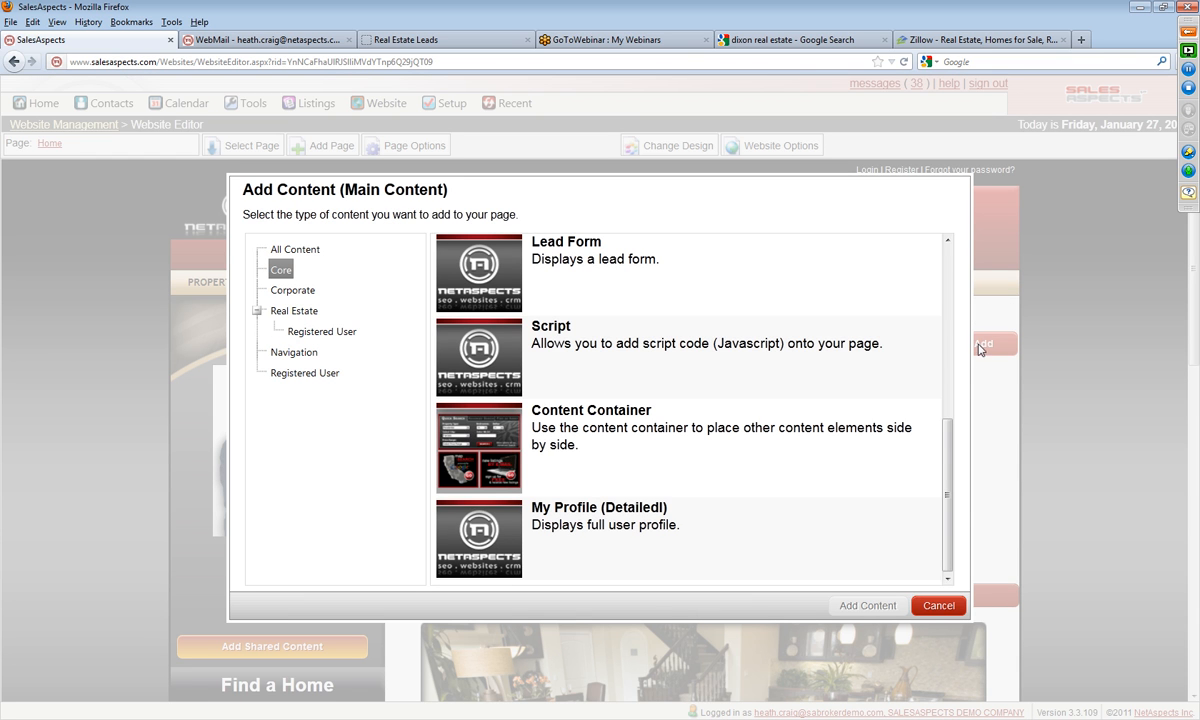
{"action": "left_click_drag", "start_coordinate": [946, 480], "coordinate": [949, 306]}
{"action": "left_click", "coordinate": [567, 282]}
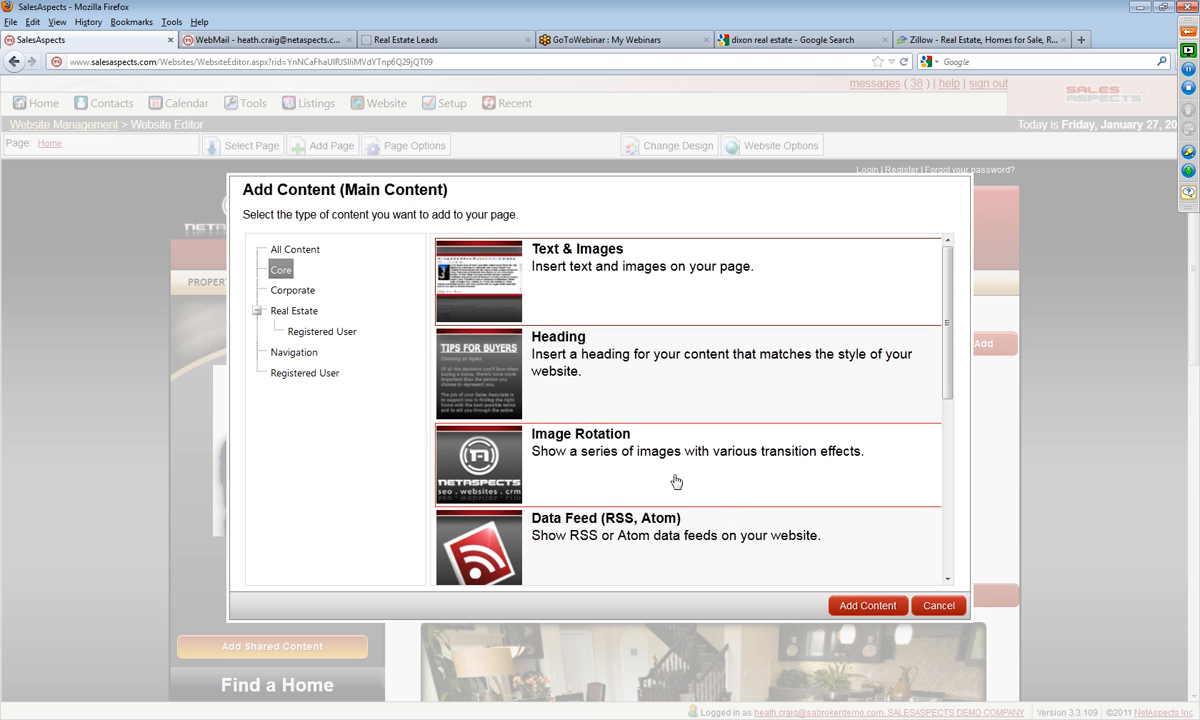
{"action": "left_click", "coordinate": [840, 605]}
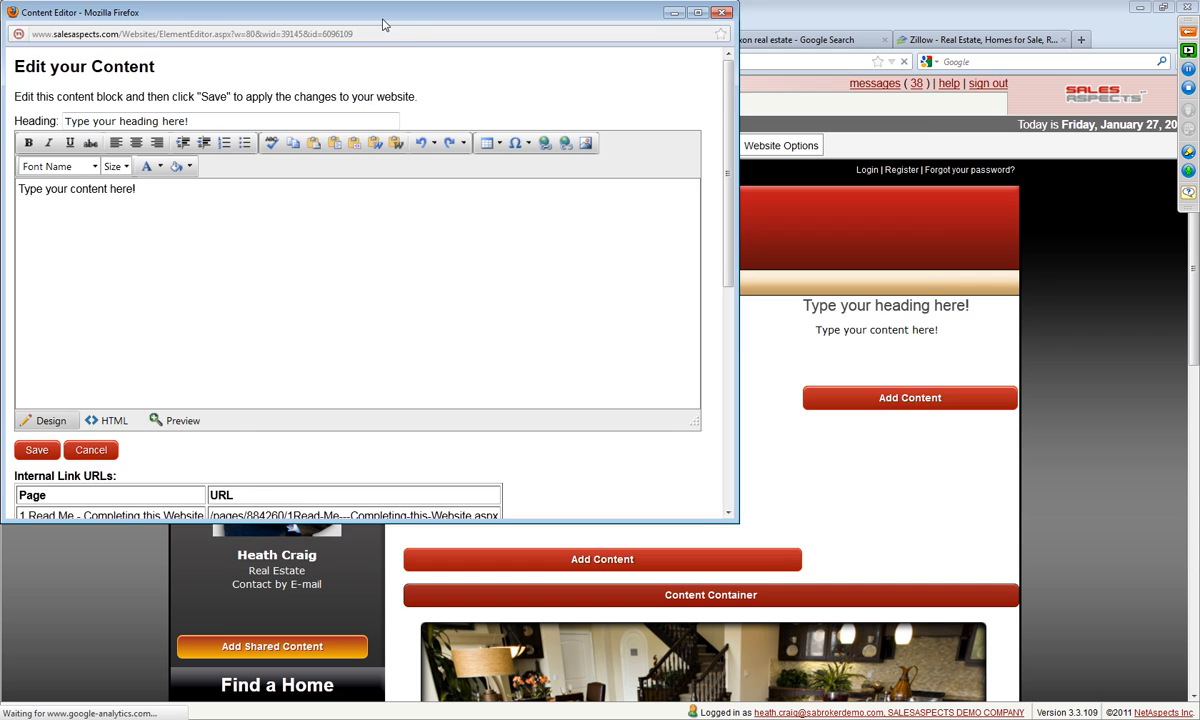
Step: Clear the new content block's default heading and placeholder body text
{"action": "left_click_drag", "start_coordinate": [383, 24], "coordinate": [738, 122]}
{"action": "triple_click", "coordinate": [558, 219]}
{"action": "key", "text": "Delete"}
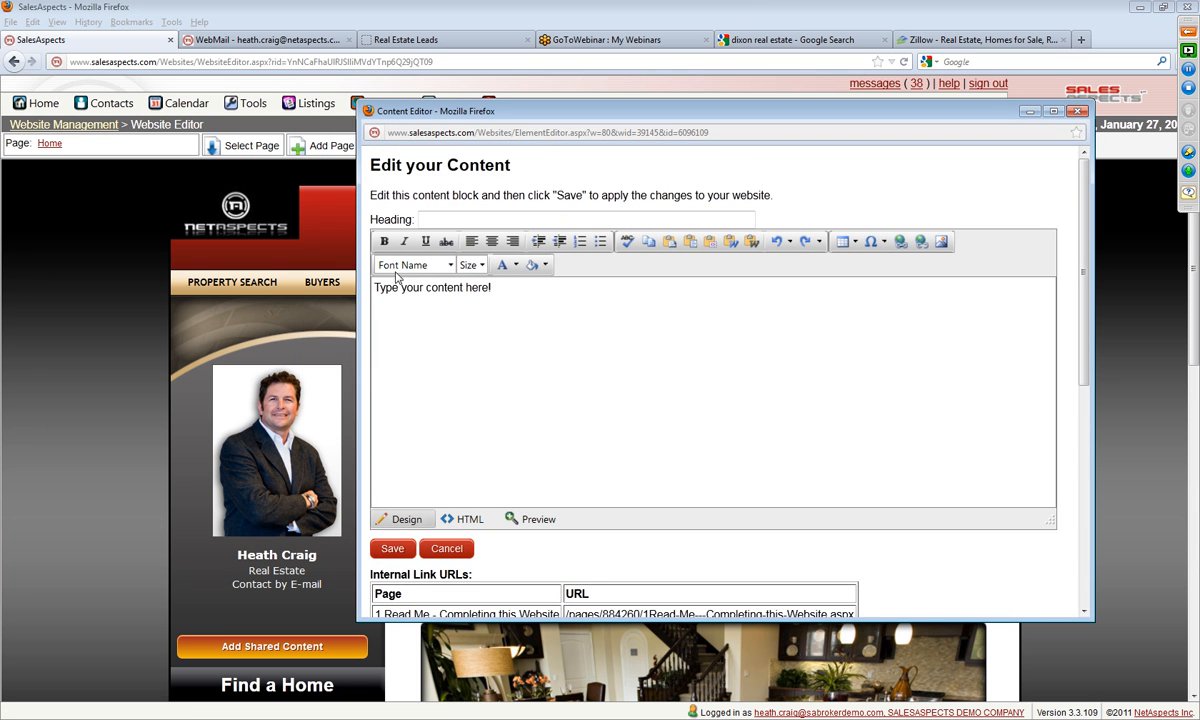
{"action": "left_click_drag", "start_coordinate": [533, 288], "coordinate": [190, 275]}
{"action": "key", "text": "Delete"}
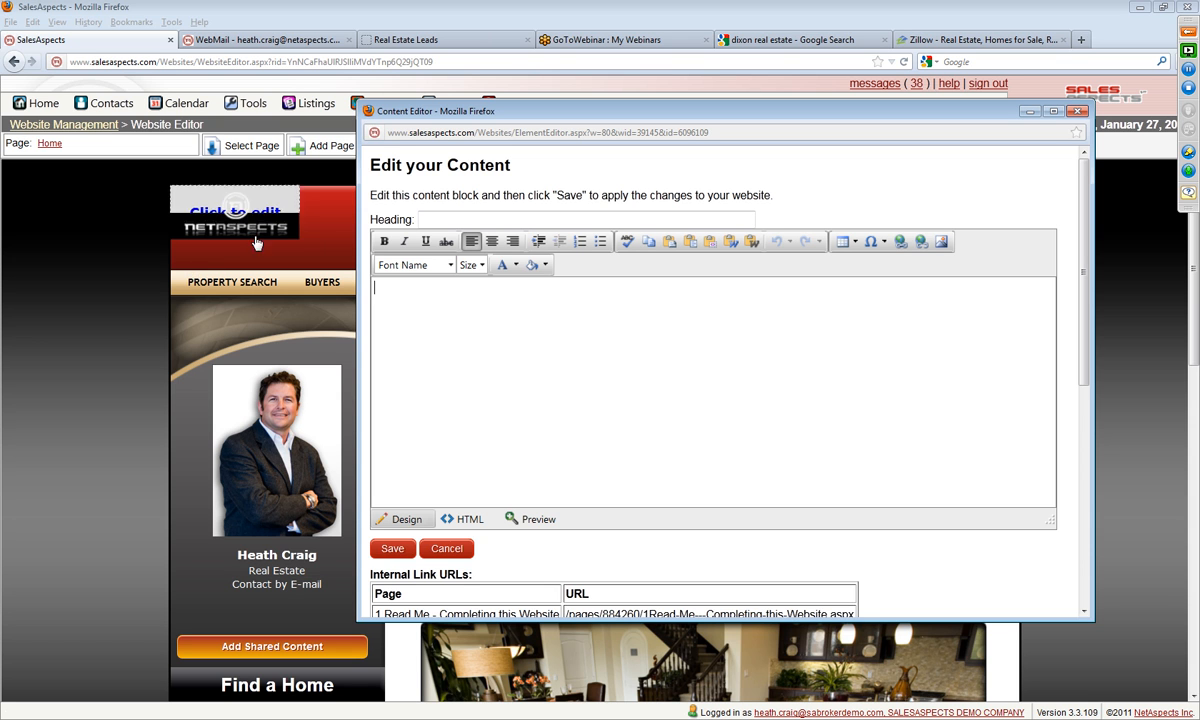
Step: Insert the image phoneicon.jpg from the MyImages folder into the content block
{"action": "left_click", "coordinate": [941, 242]}
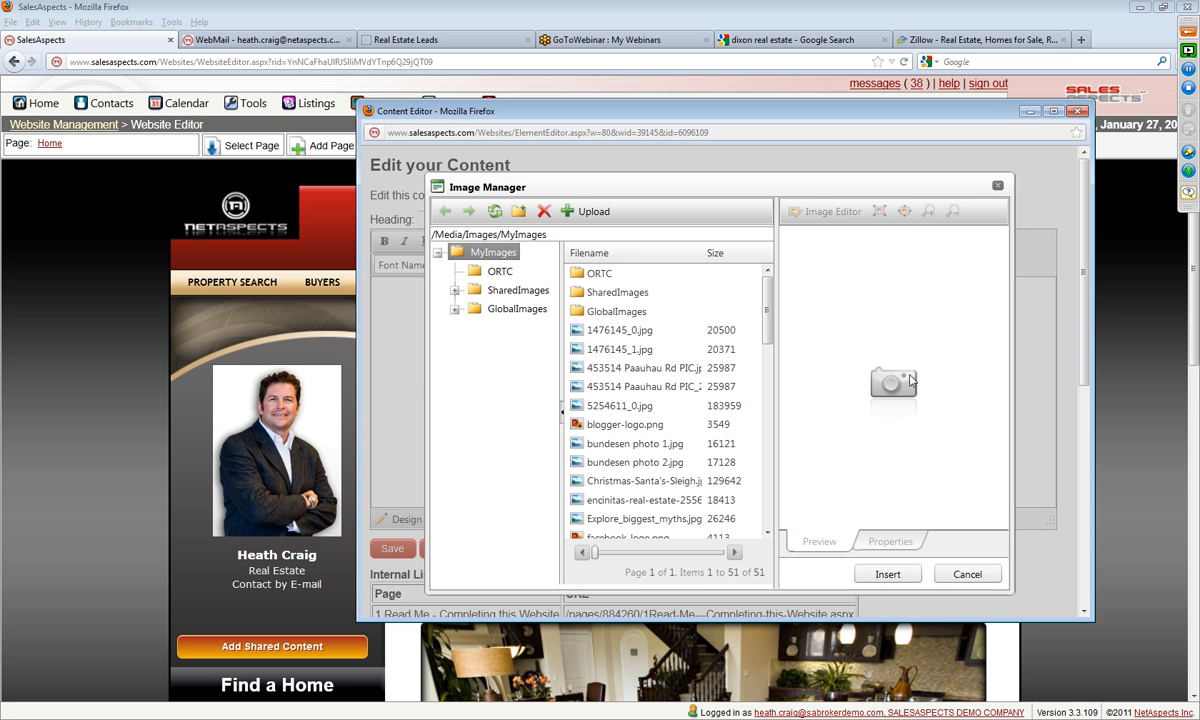
{"action": "left_click_drag", "start_coordinate": [770, 318], "coordinate": [757, 508]}
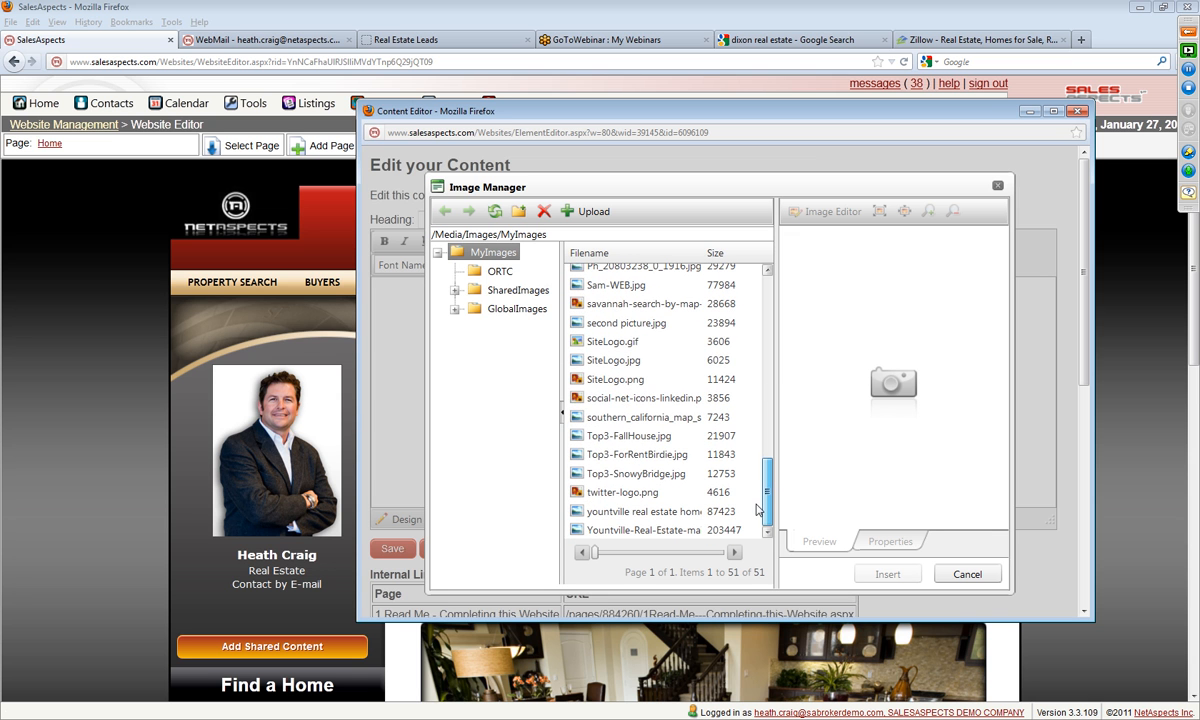
{"action": "scroll", "coordinate": [757, 508], "scroll_direction": "up", "scroll_amount": 3}
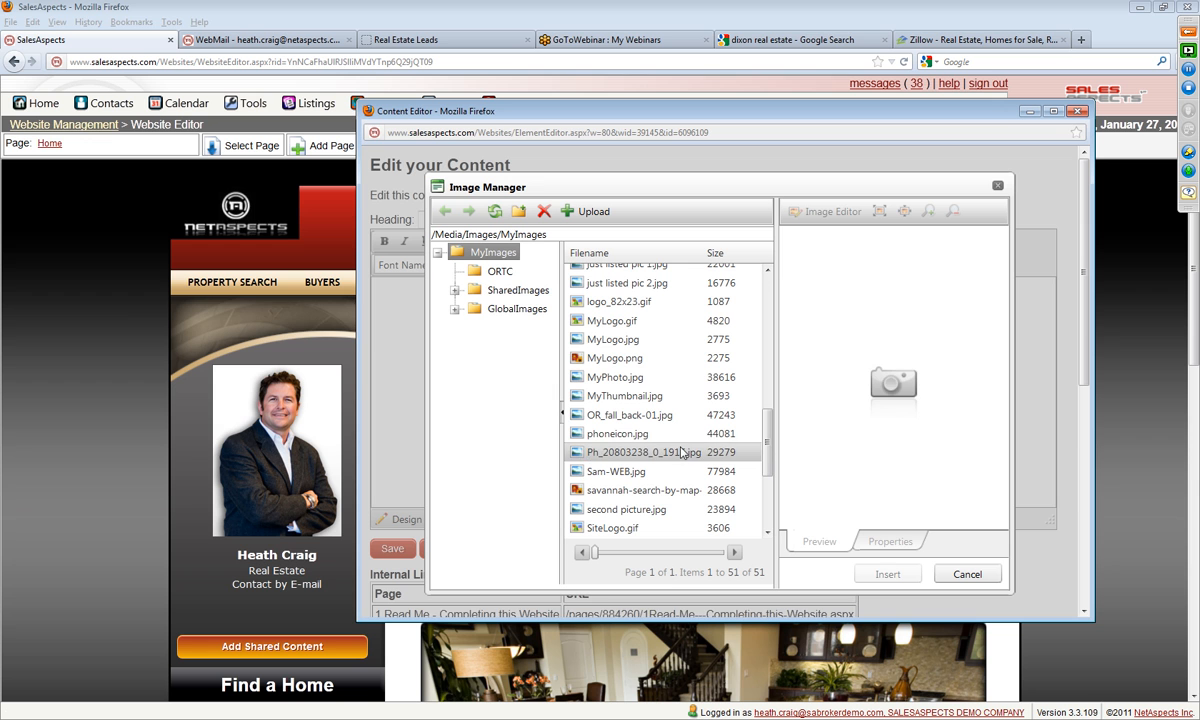
{"action": "left_click", "coordinate": [681, 452]}
{"action": "left_click", "coordinate": [676, 433]}
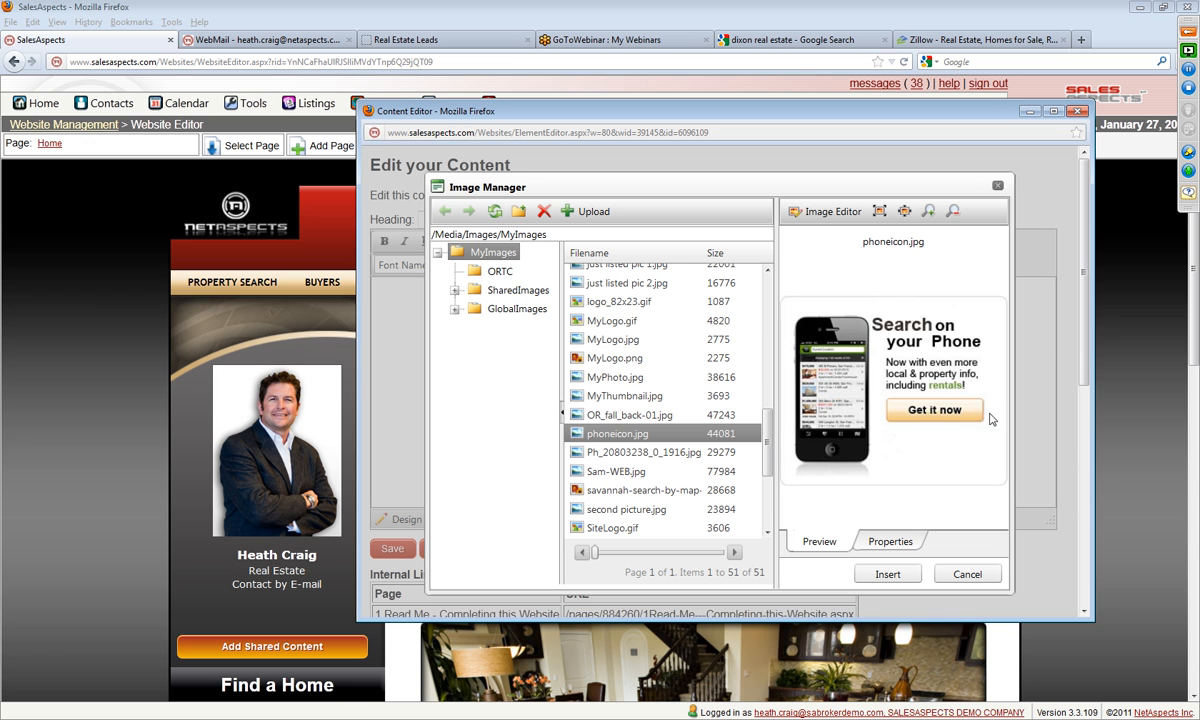
{"action": "left_click", "coordinate": [886, 573]}
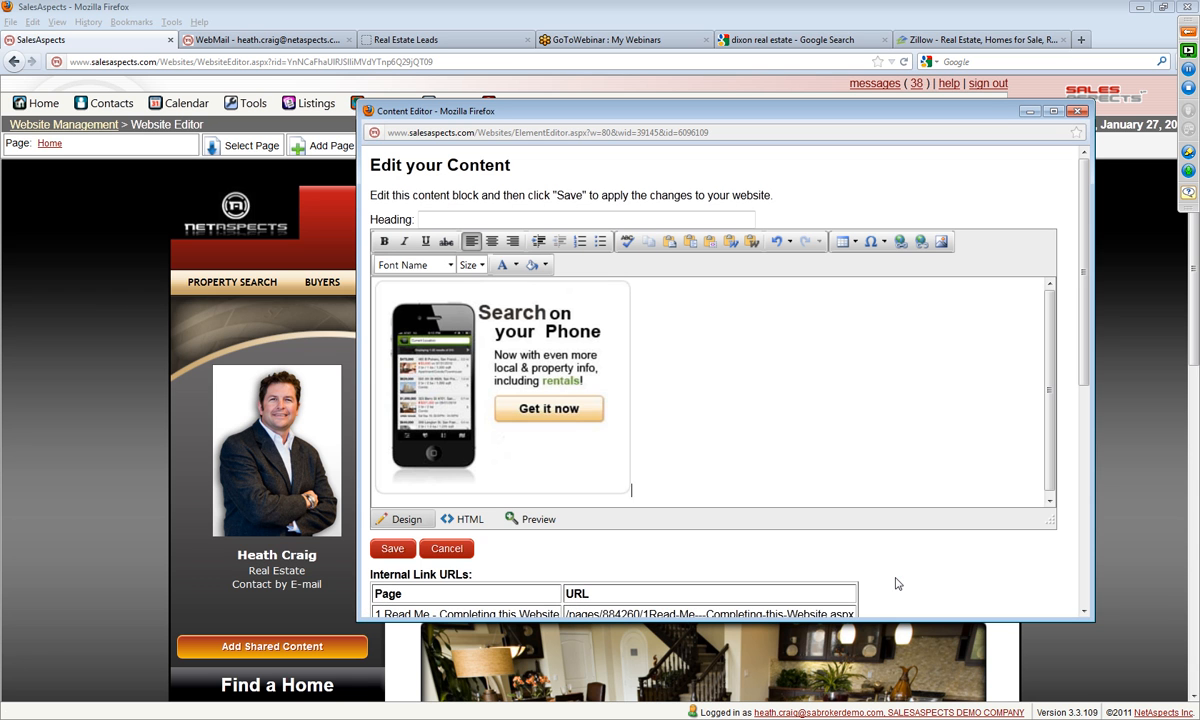
Step: Link the phone image to the agent's mobile site URL ending in /m, with New Window as target, and save the content block
{"action": "left_click", "coordinate": [578, 426]}
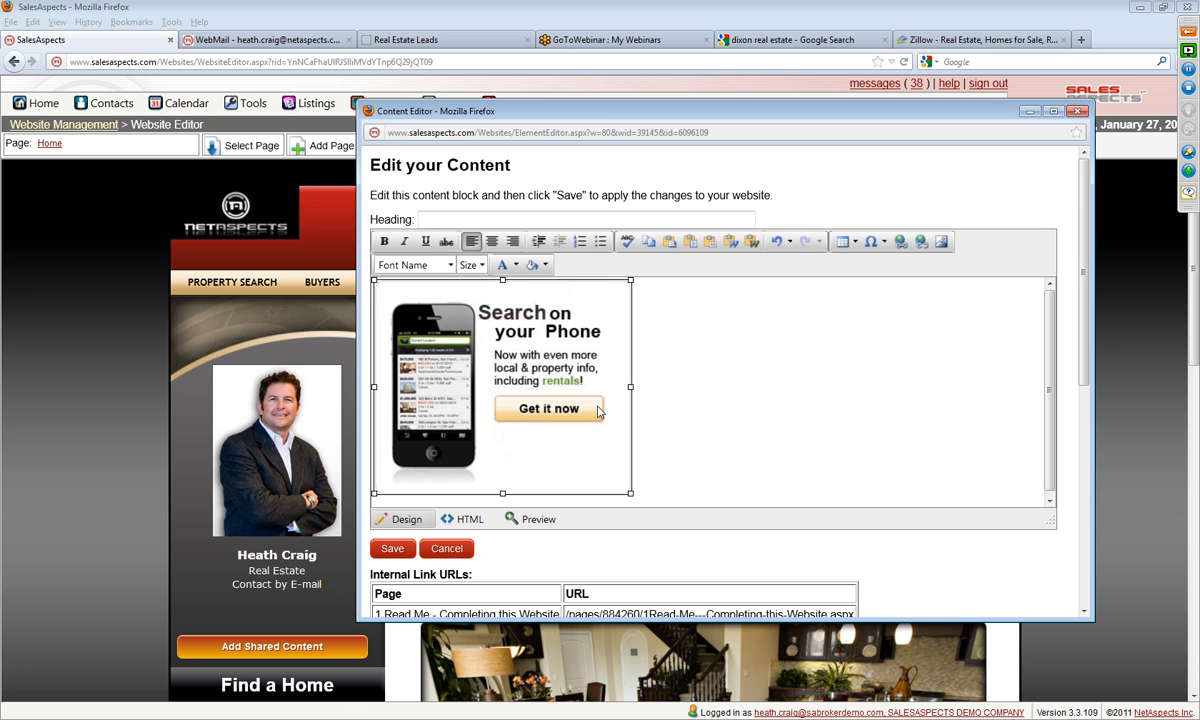
{"action": "left_click", "coordinate": [900, 241]}
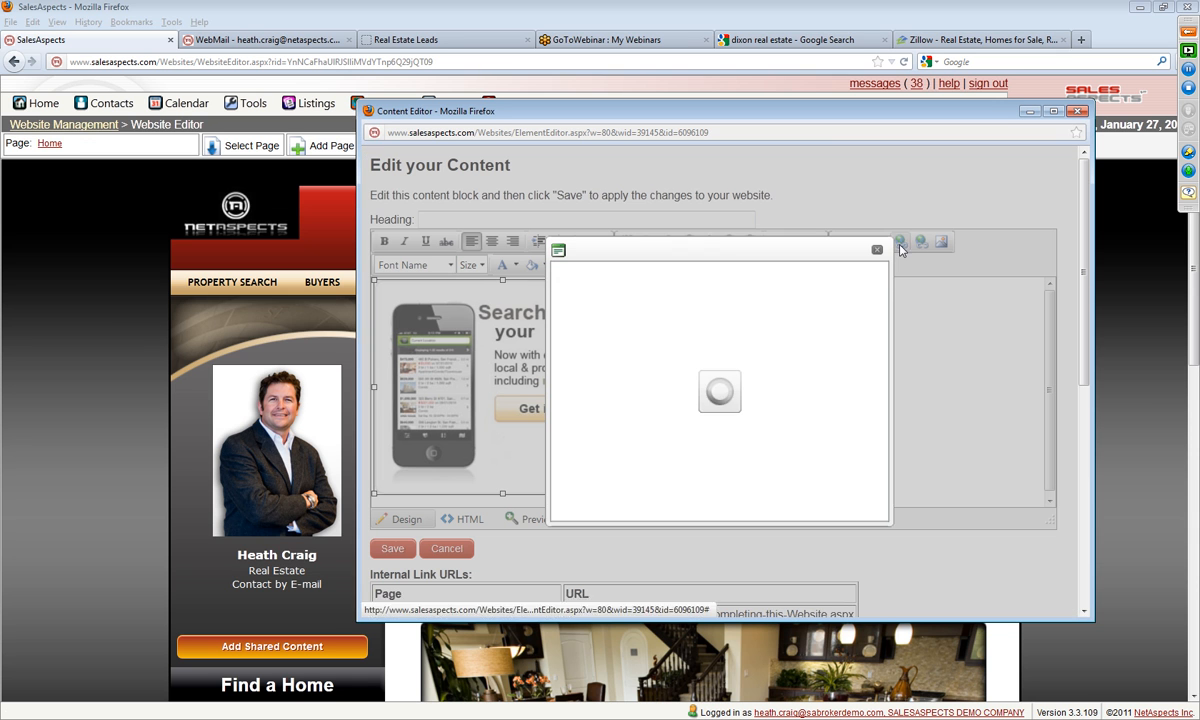
{"action": "left_click", "coordinate": [706, 327]}
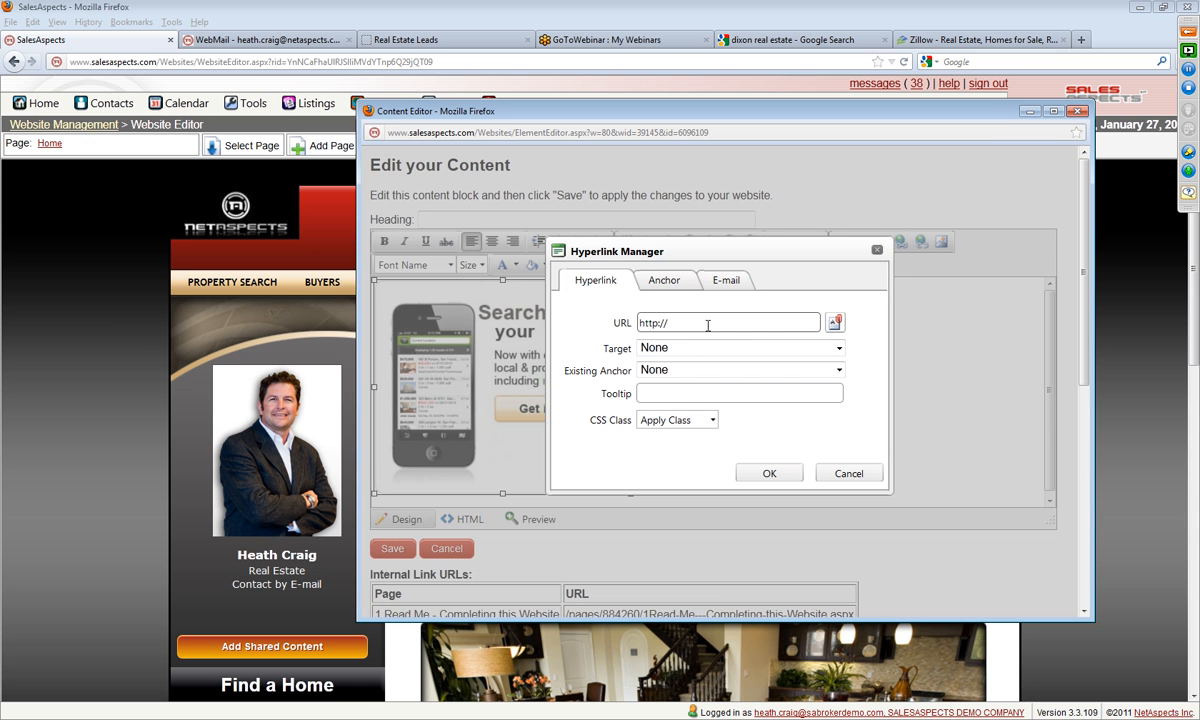
{"action": "type", "text": "heathcraig.com/m"}
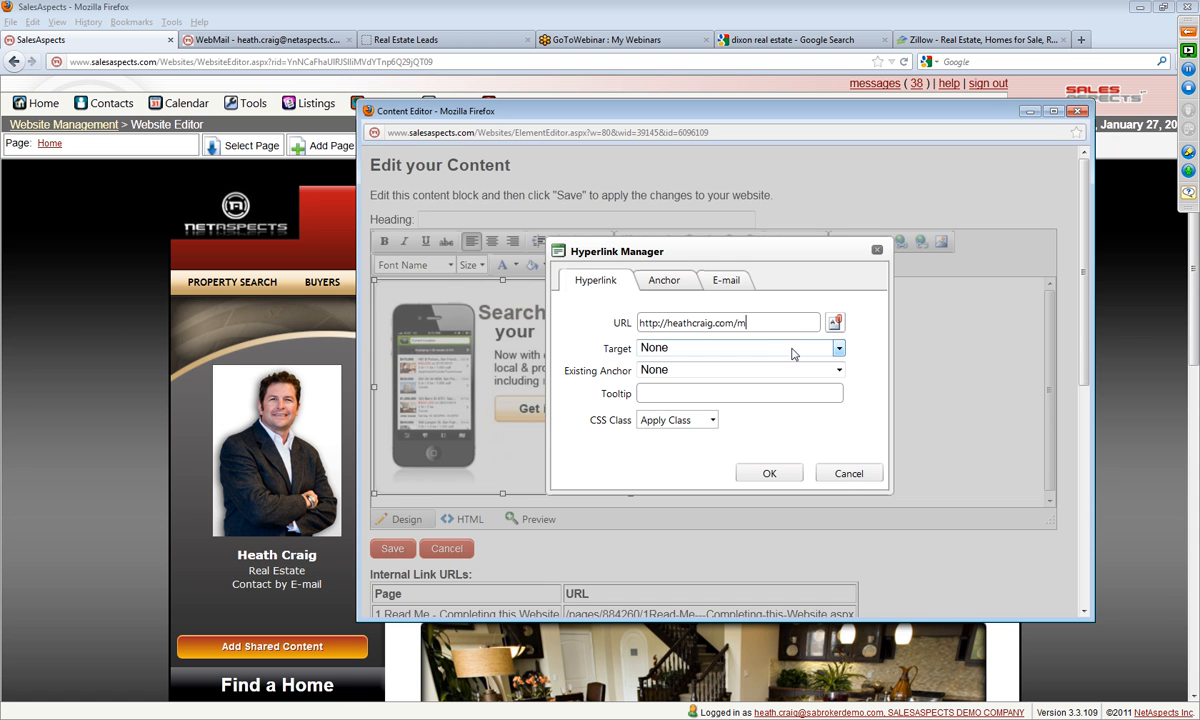
{"action": "left_click", "coordinate": [838, 348]}
{"action": "left_click", "coordinate": [772, 404]}
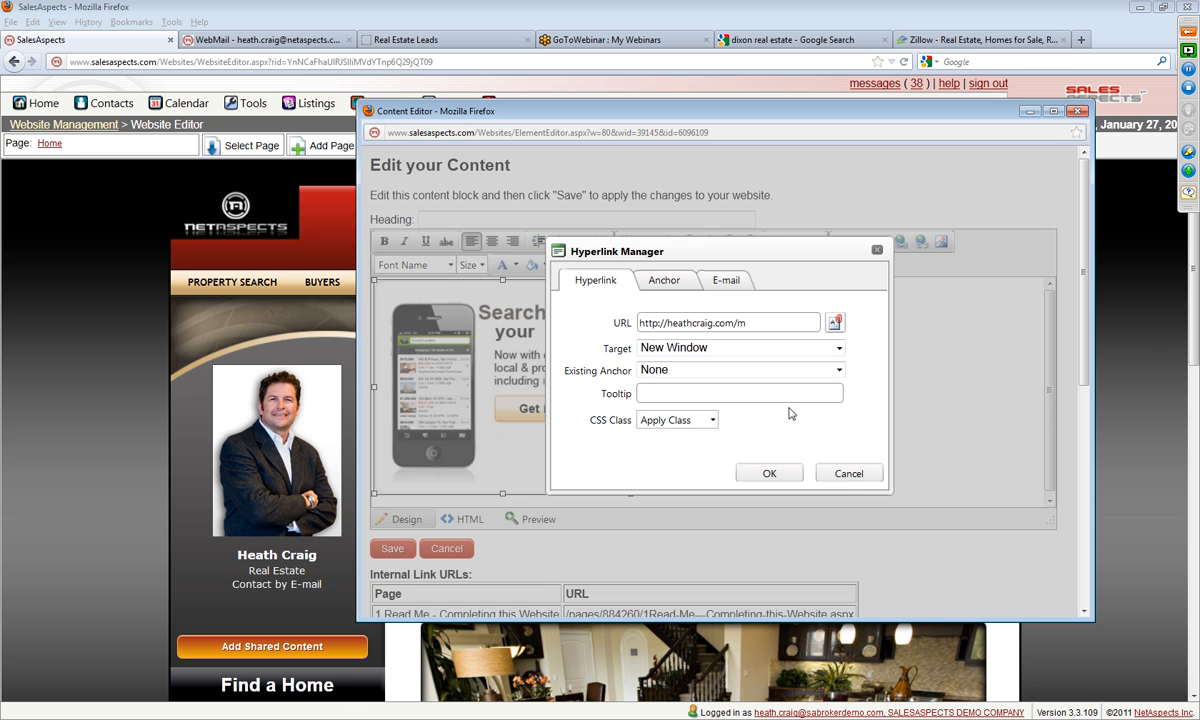
{"action": "left_click", "coordinate": [764, 473]}
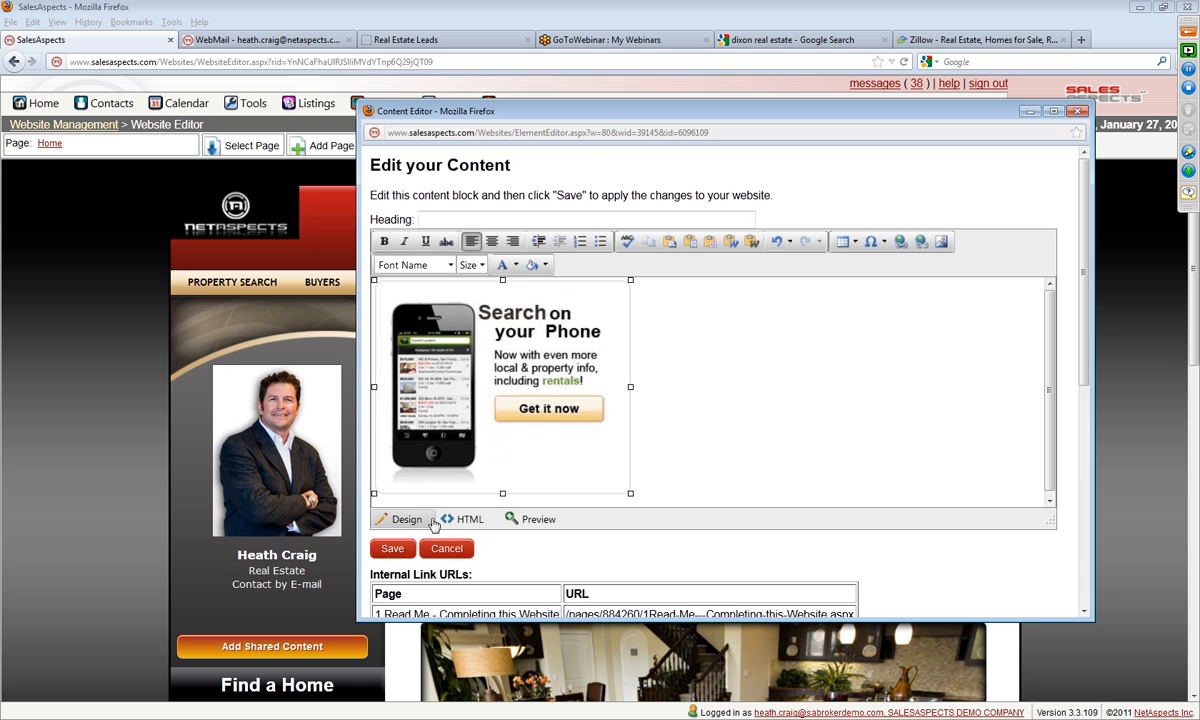
{"action": "left_click", "coordinate": [394, 550]}
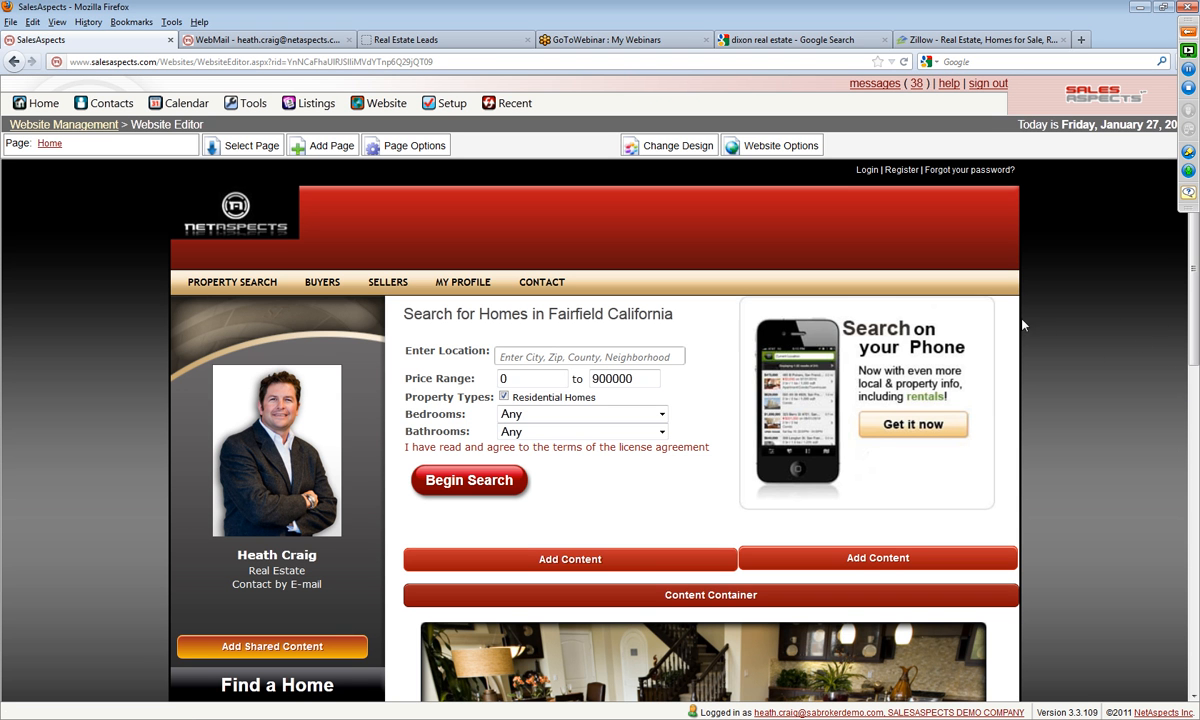
Step: Set the phone image block's top margin to 10 px and save the change
{"action": "left_click", "coordinate": [843, 415]}
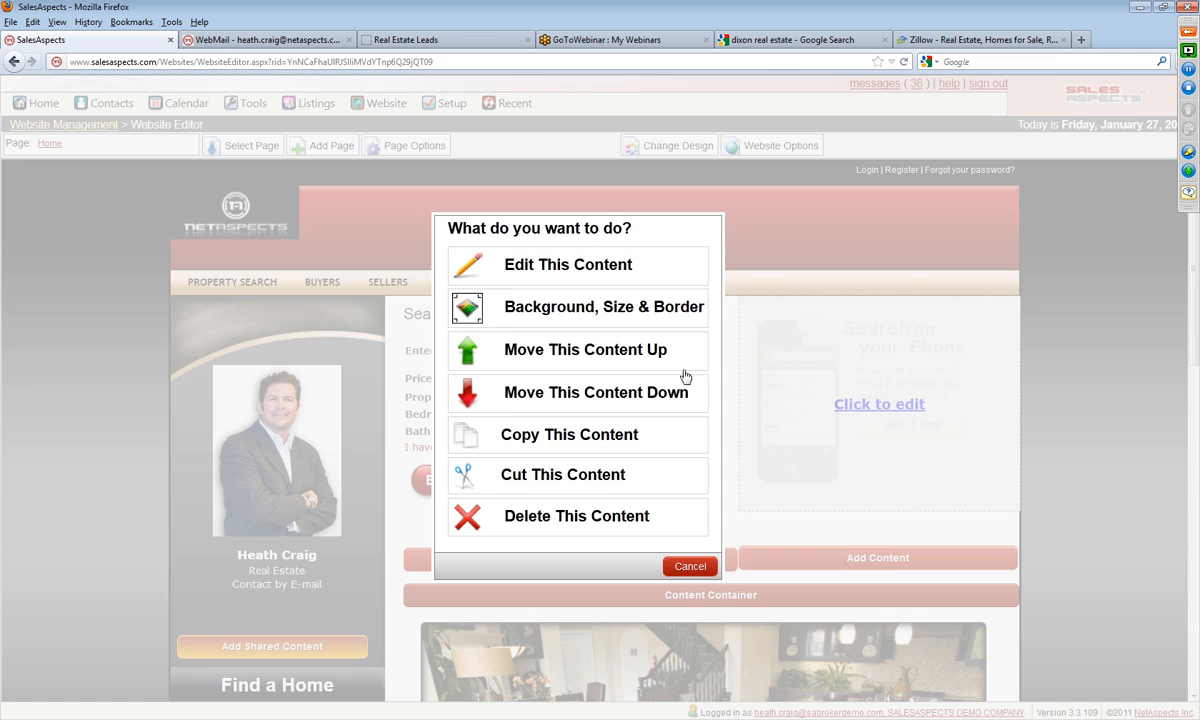
{"action": "left_click", "coordinate": [501, 313]}
{"action": "double_click", "coordinate": [624, 362]}
{"action": "type", "text": "10"}
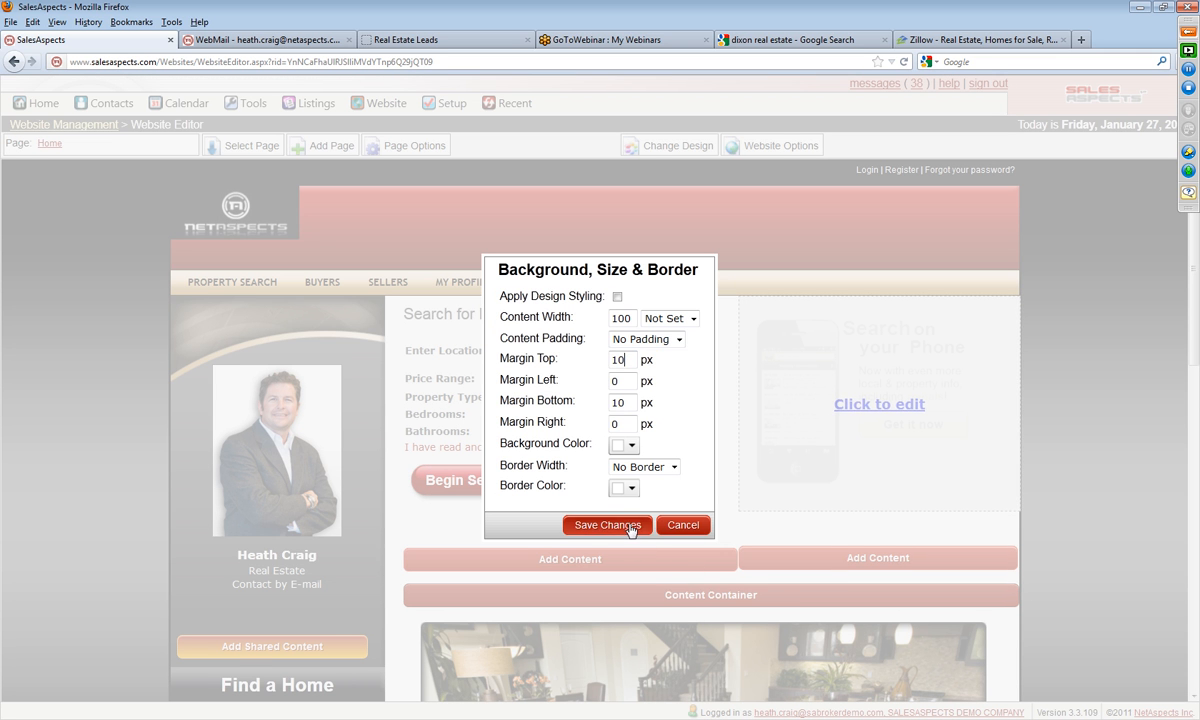
{"action": "left_click", "coordinate": [608, 525]}
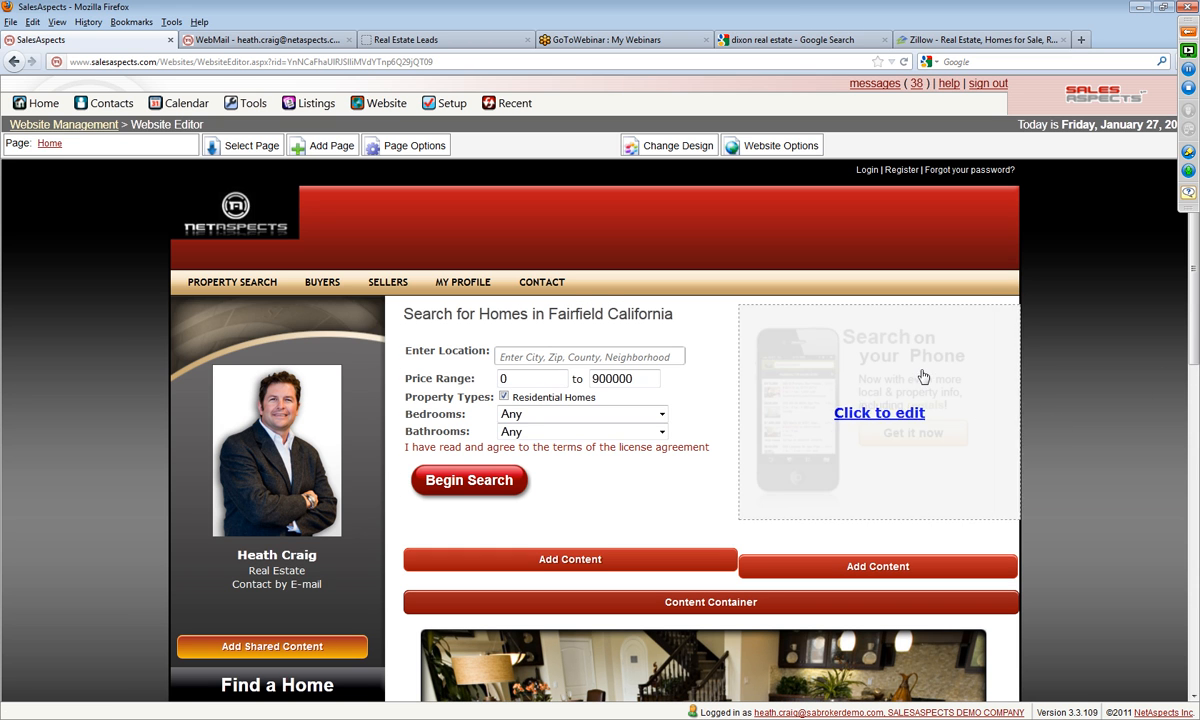
Step: Open the draft Home page and close the draft notice to review the layout
{"action": "left_click", "coordinate": [50, 146]}
{"action": "left_click", "coordinate": [528, 393]}
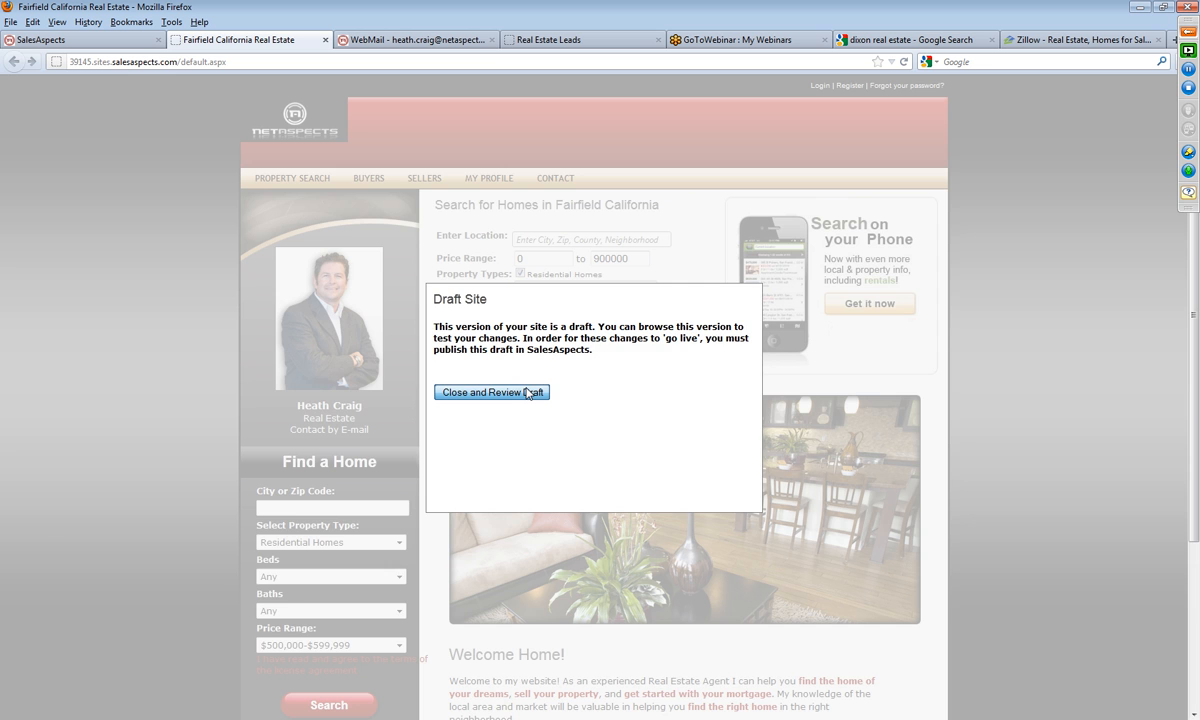
{"action": "left_click", "coordinate": [492, 392]}
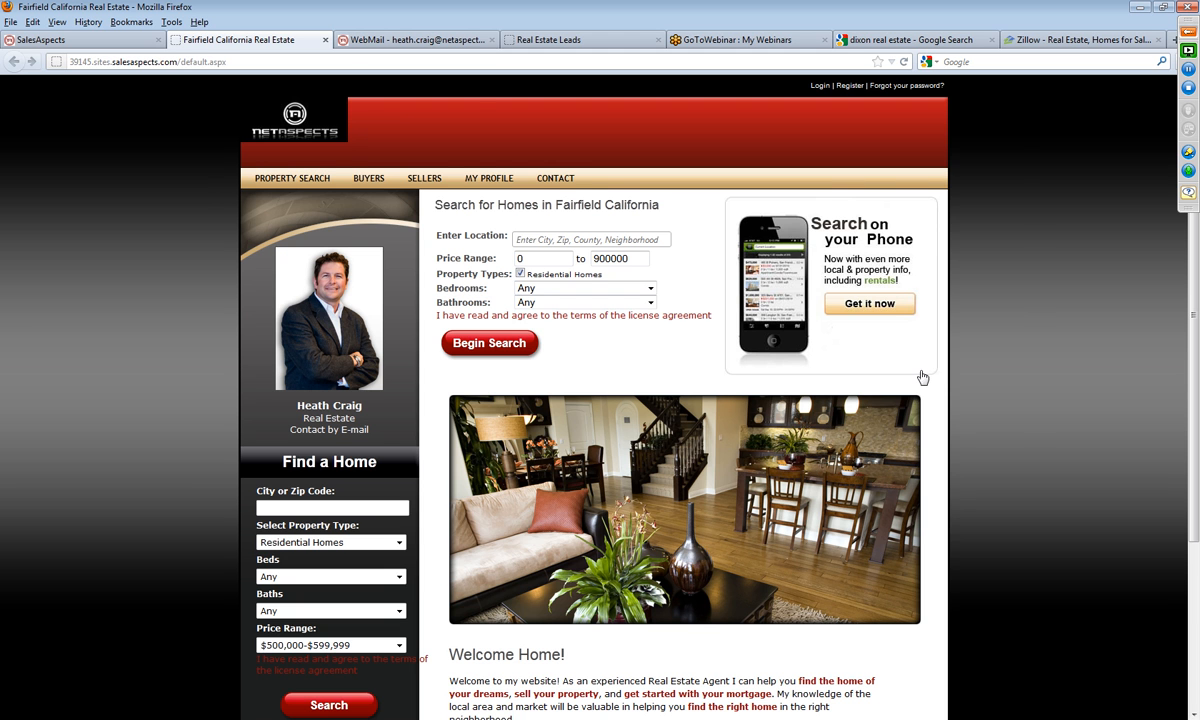
Step: Return to the website editor, open the large interior photo block on the Home page for editing and delete its content
{"action": "left_click", "coordinate": [46, 40]}
{"action": "scroll", "coordinate": [1171, 429], "scroll_direction": "down", "scroll_amount": 3}
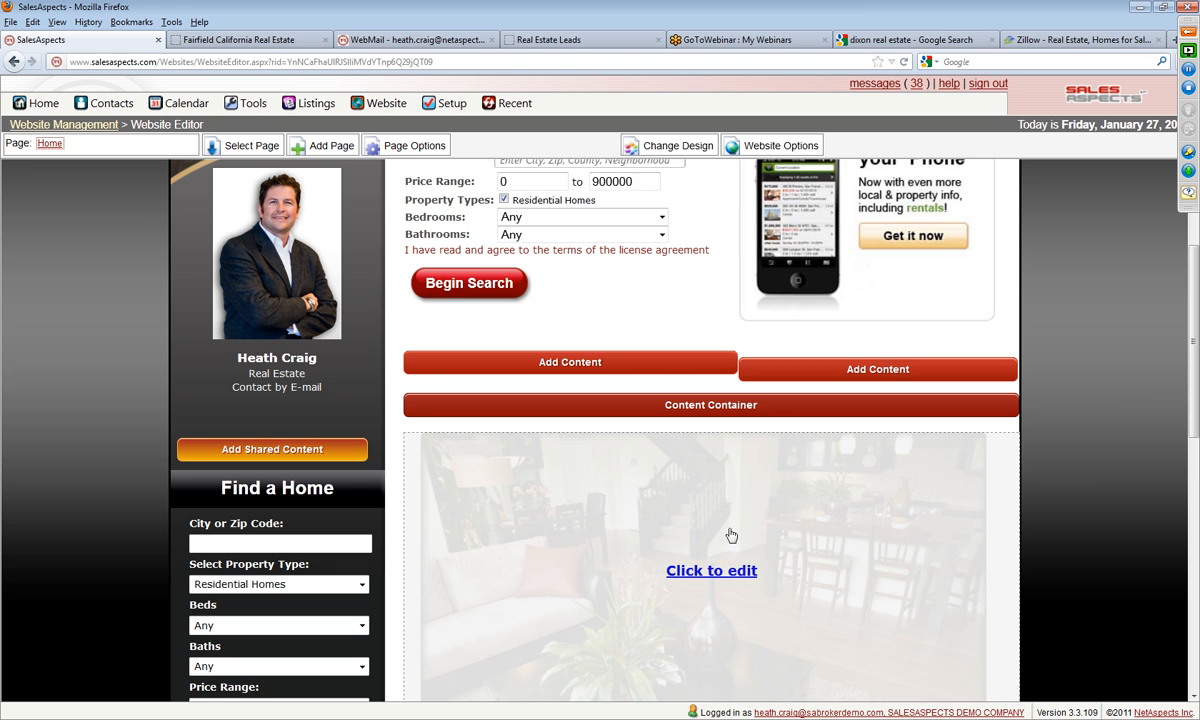
{"action": "scroll", "coordinate": [730, 480], "scroll_direction": "down", "scroll_amount": 5}
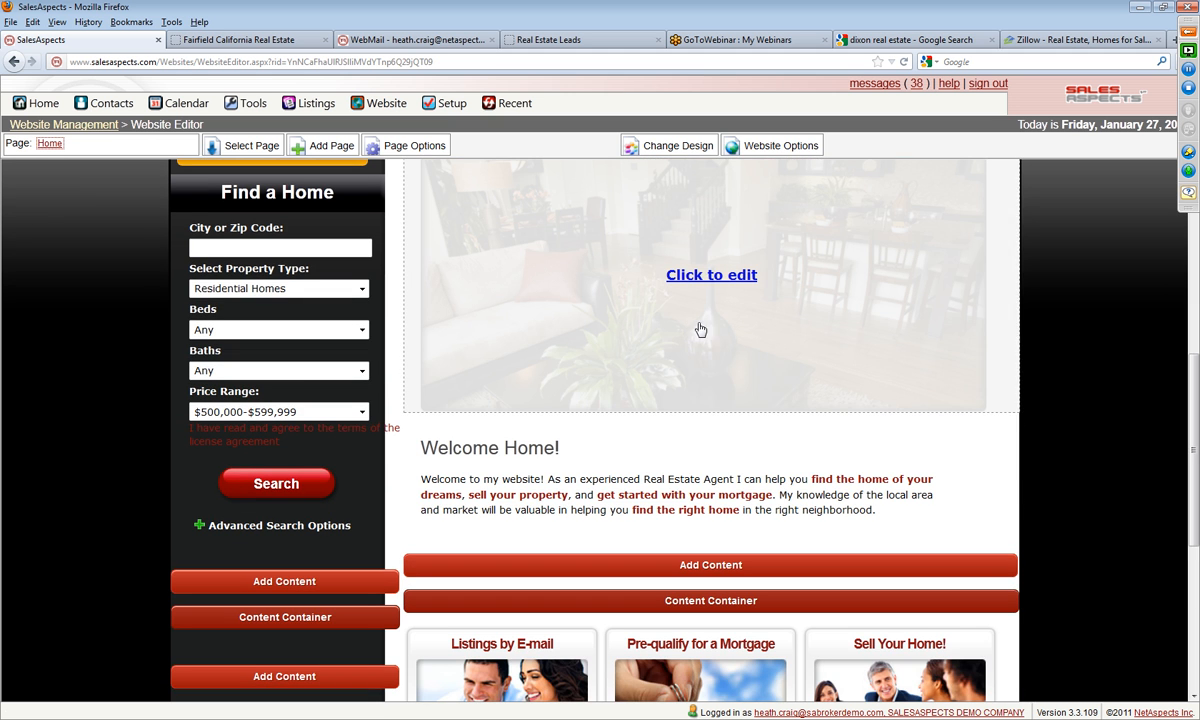
{"action": "left_click", "coordinate": [709, 284]}
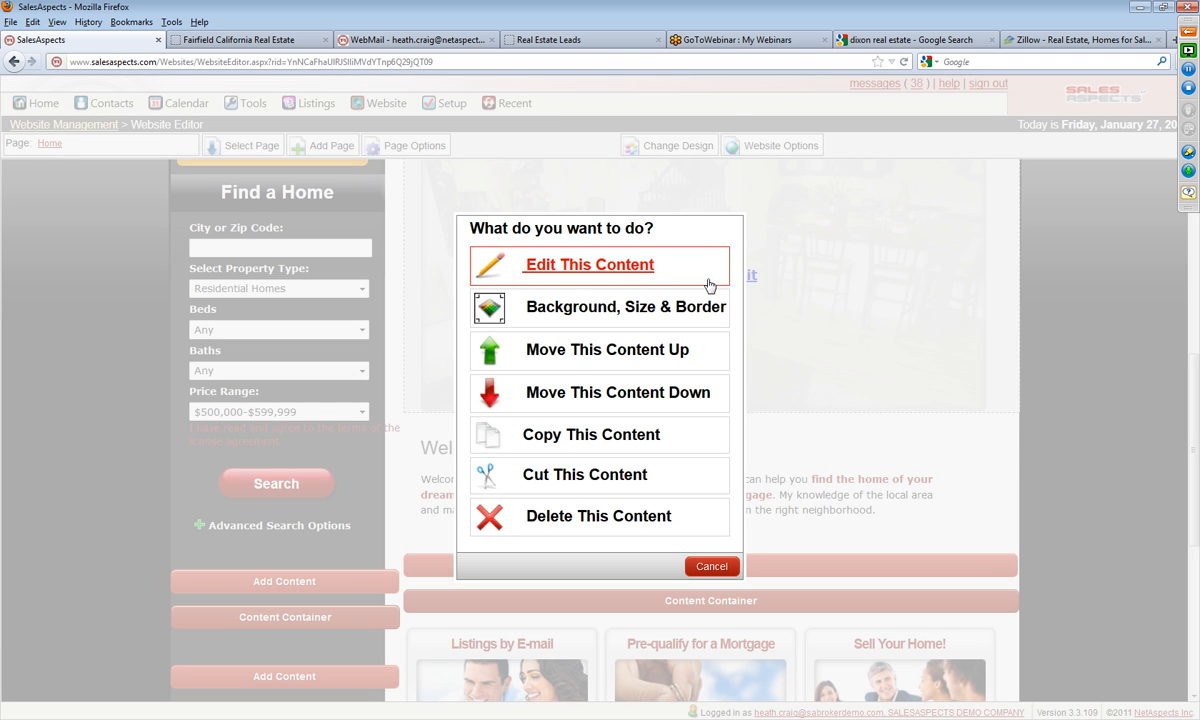
{"action": "left_click", "coordinate": [585, 265]}
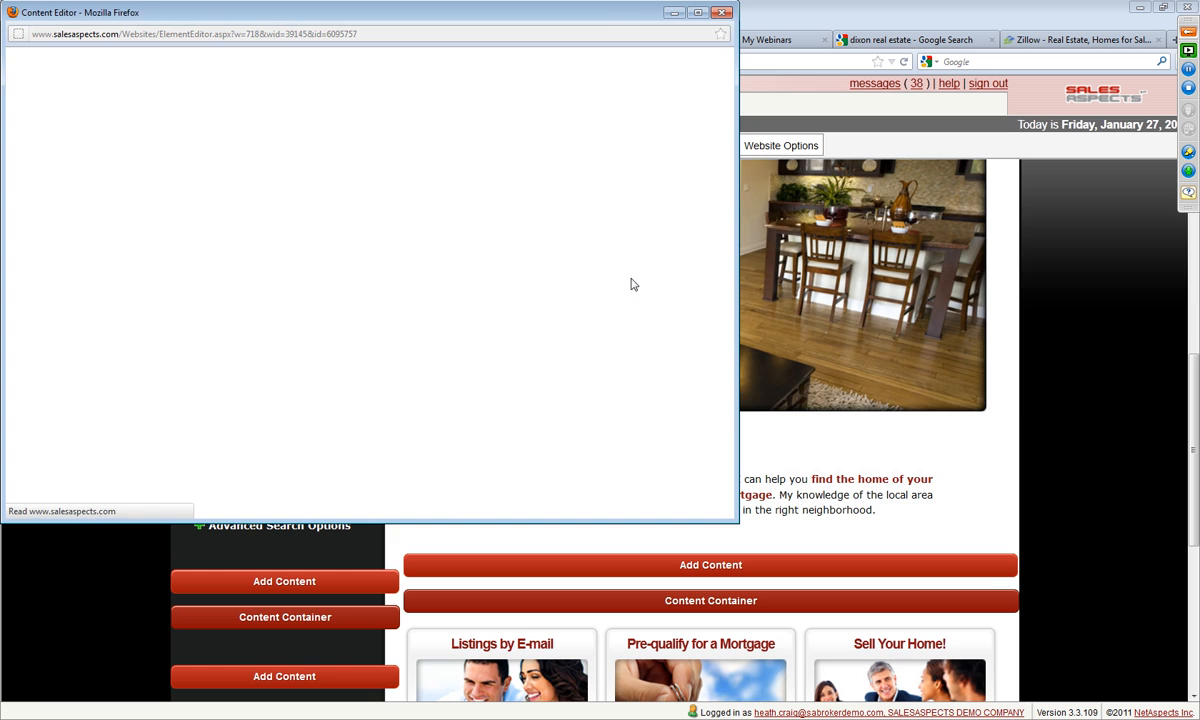
{"action": "key", "text": "Delete"}
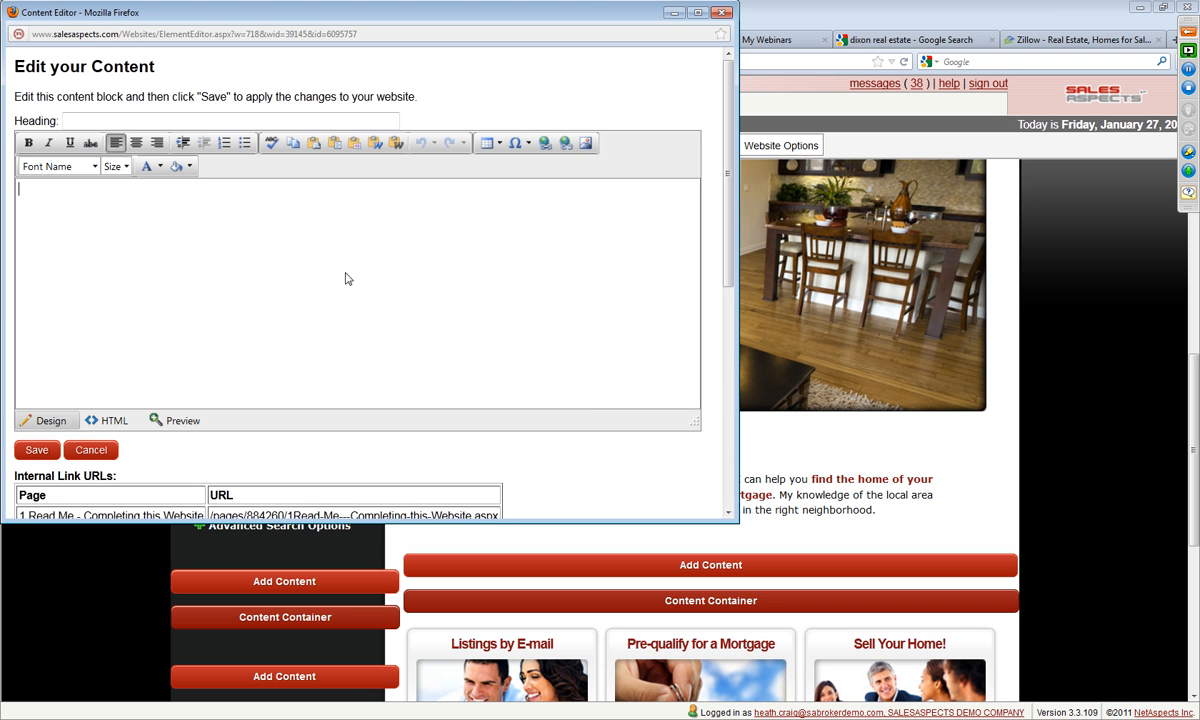
Step: Set the content block's heading to "Fairfield California Real Estate January 1st 2012 Market Update"
{"action": "left_click", "coordinate": [128, 120]}
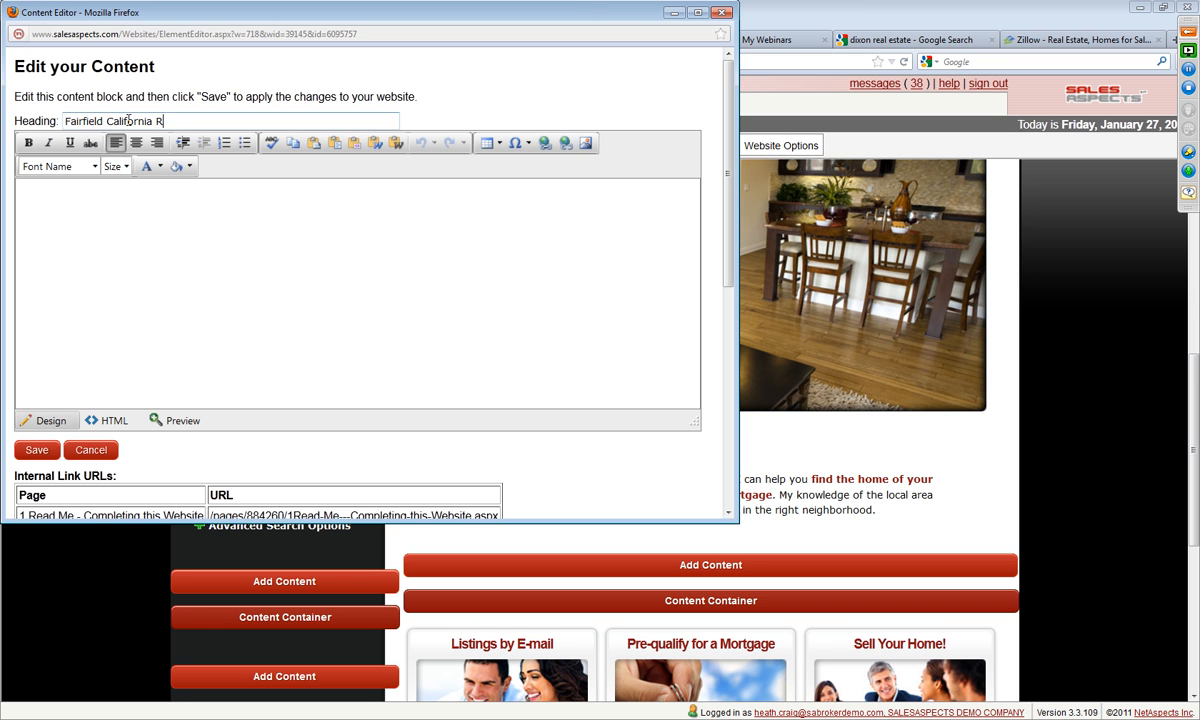
{"action": "type", "text": "Fairfield California Real Estate Market Update"}
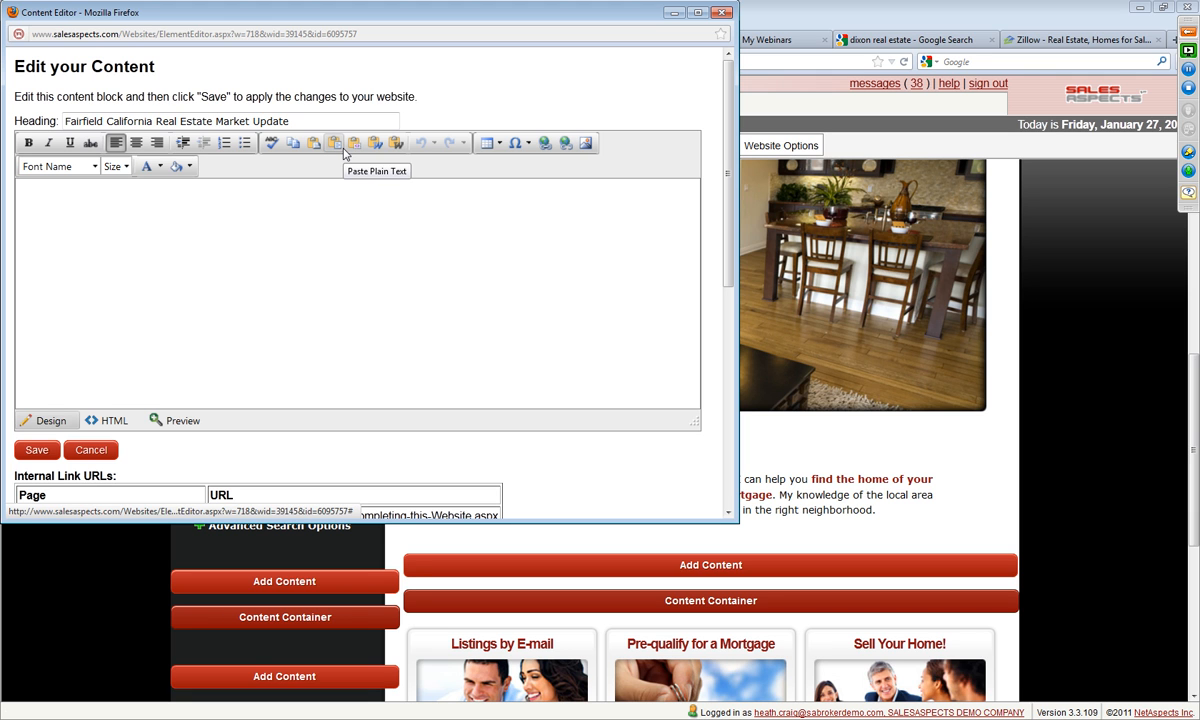
{"action": "type", "text": "January"}
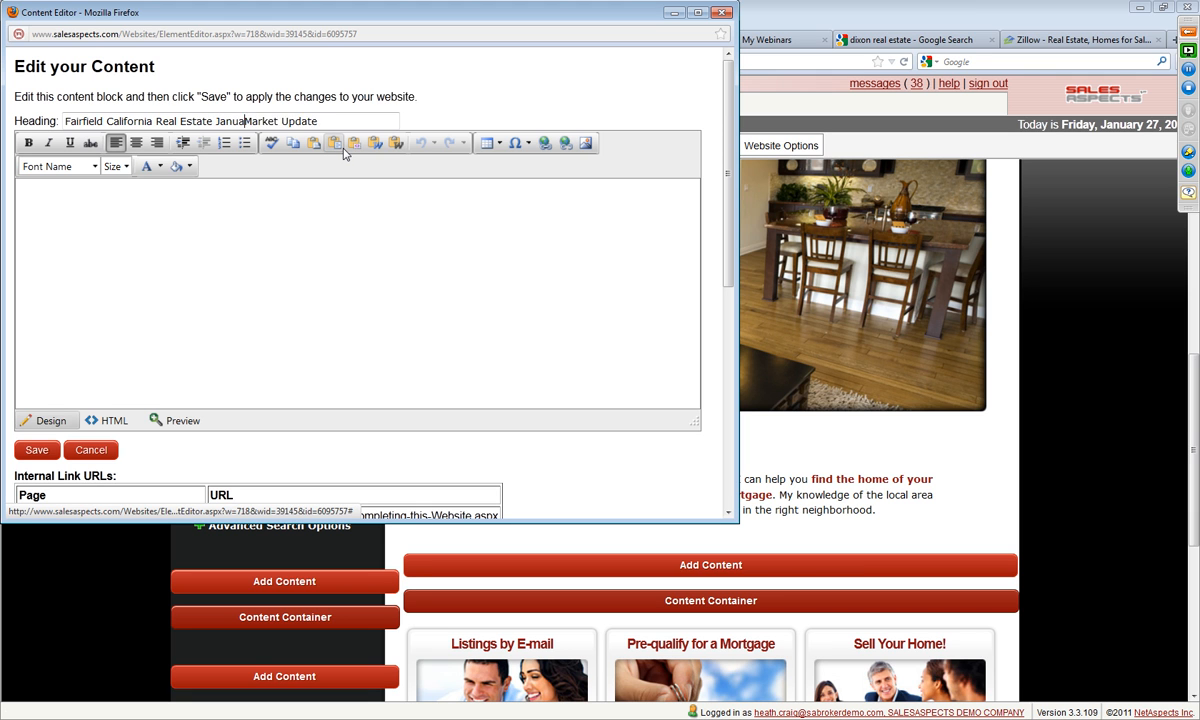
{"action": "type", "text": " 1st 2012"}
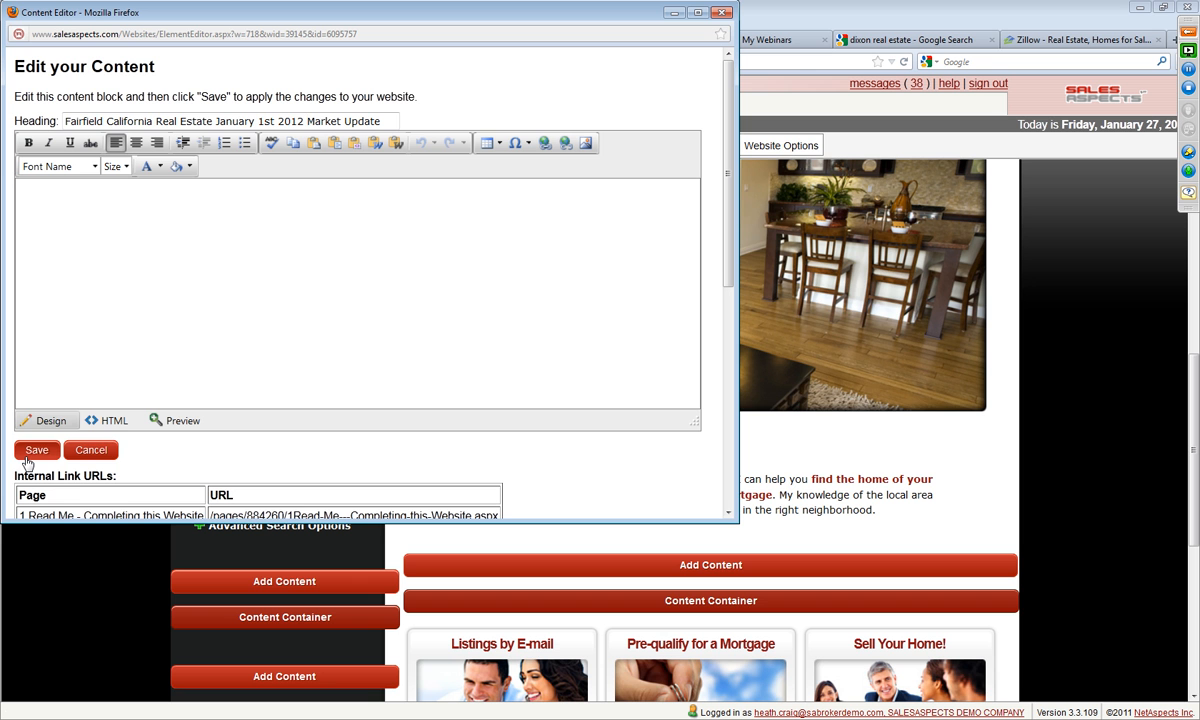
Step: Open the Modesto Real Estate demo website and copy its Fairfield market update title and January 2012 text
{"action": "left_click_drag", "start_coordinate": [287, 20], "coordinate": [463, 168]}
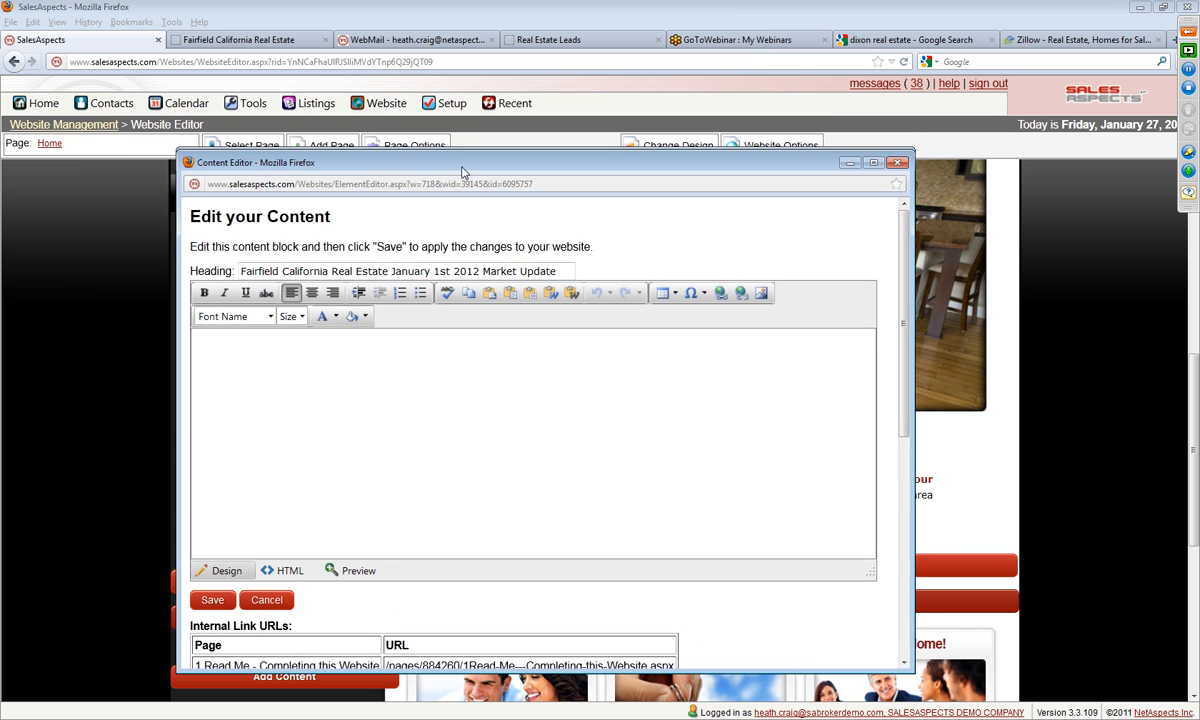
{"action": "left_click", "coordinate": [283, 42]}
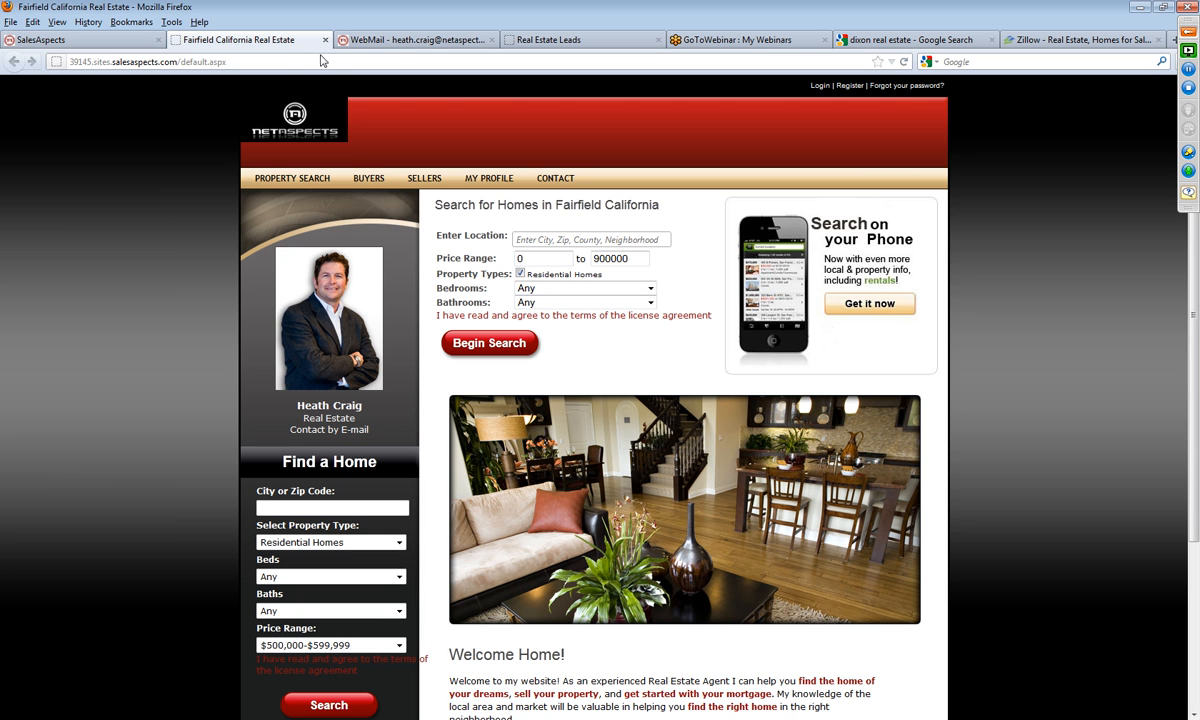
{"action": "left_click", "coordinate": [524, 40]}
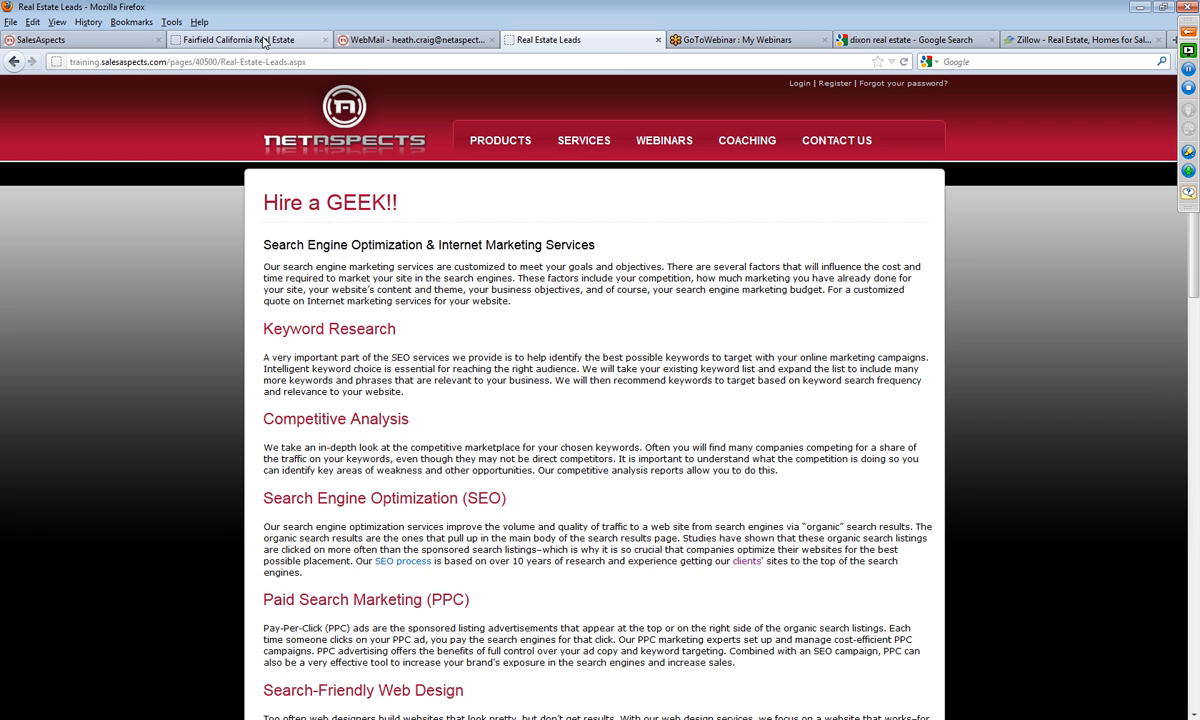
{"action": "left_click", "coordinate": [491, 60]}
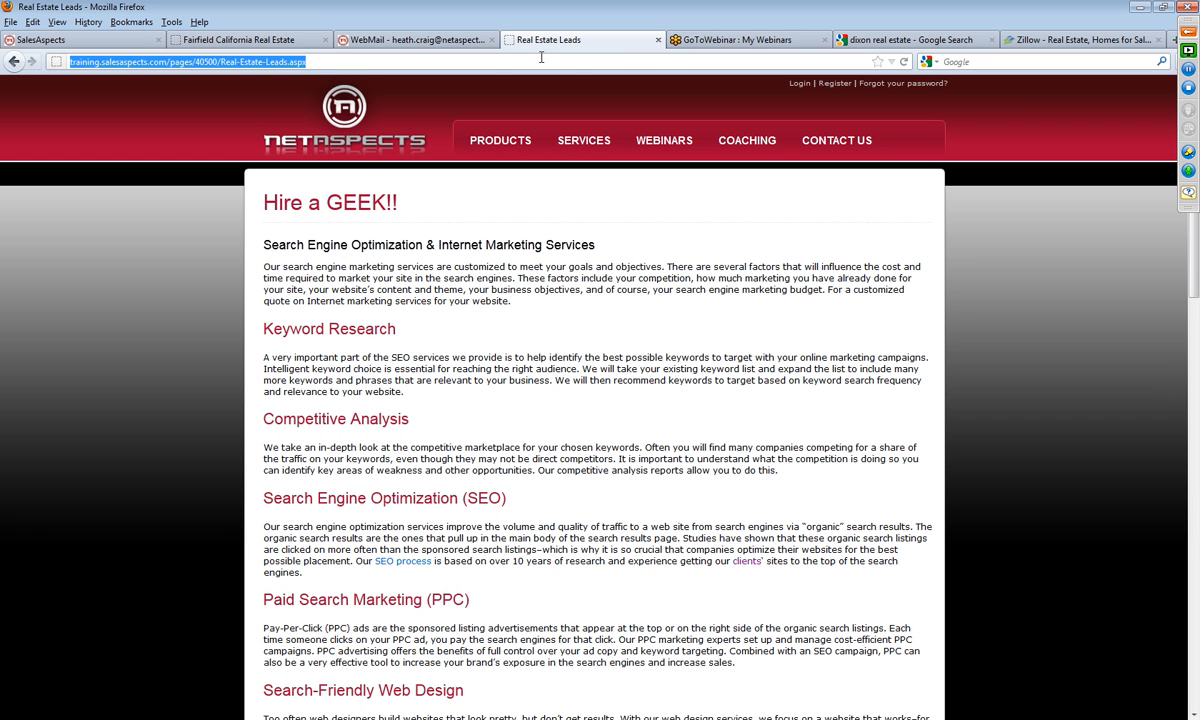
{"action": "left_click", "coordinate": [895, 40]}
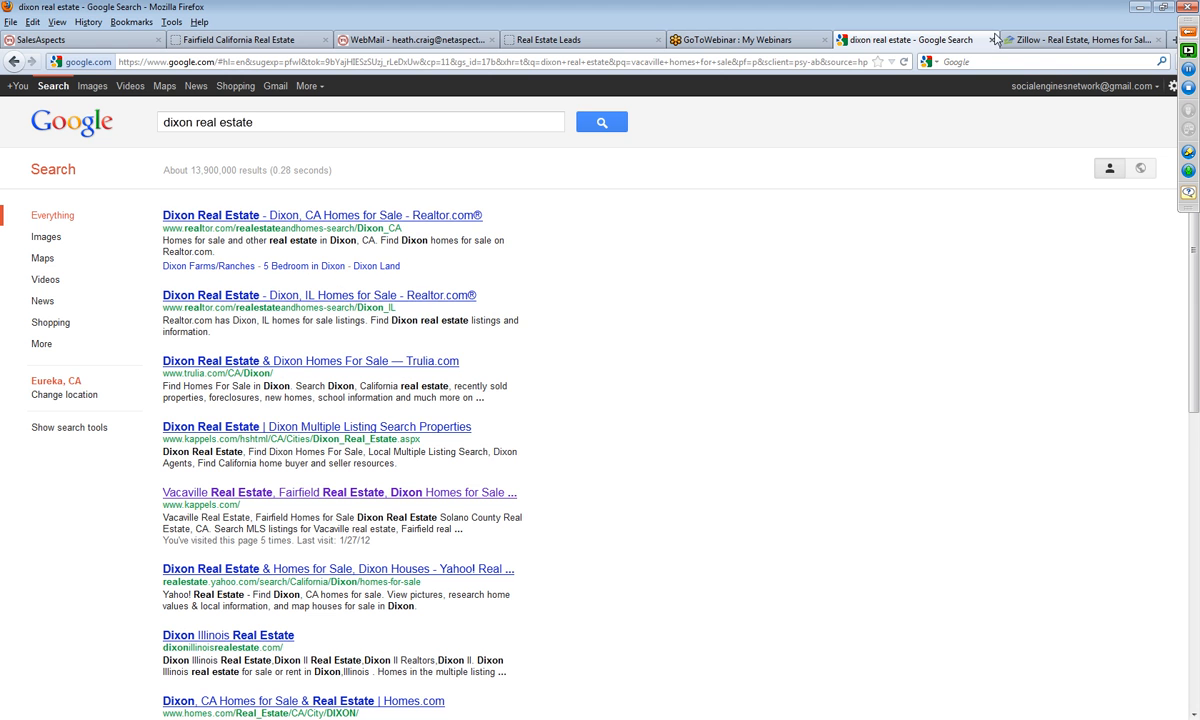
{"action": "left_click", "coordinate": [323, 64]}
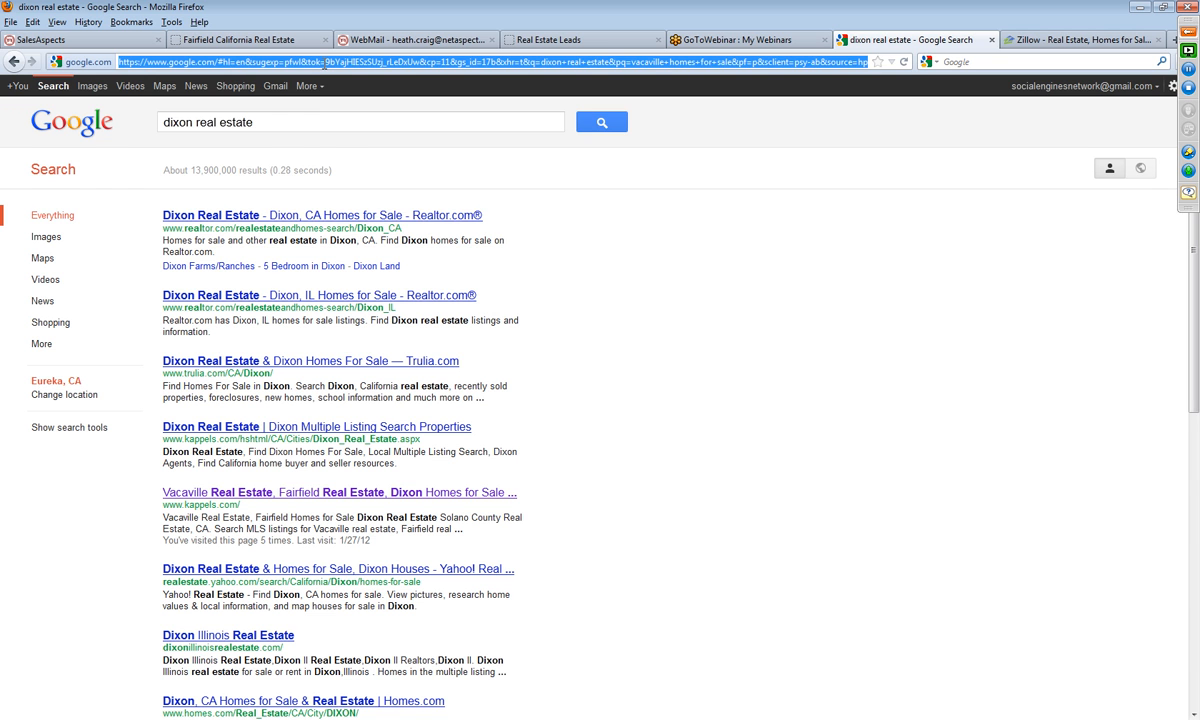
{"action": "type", "text": "h"}
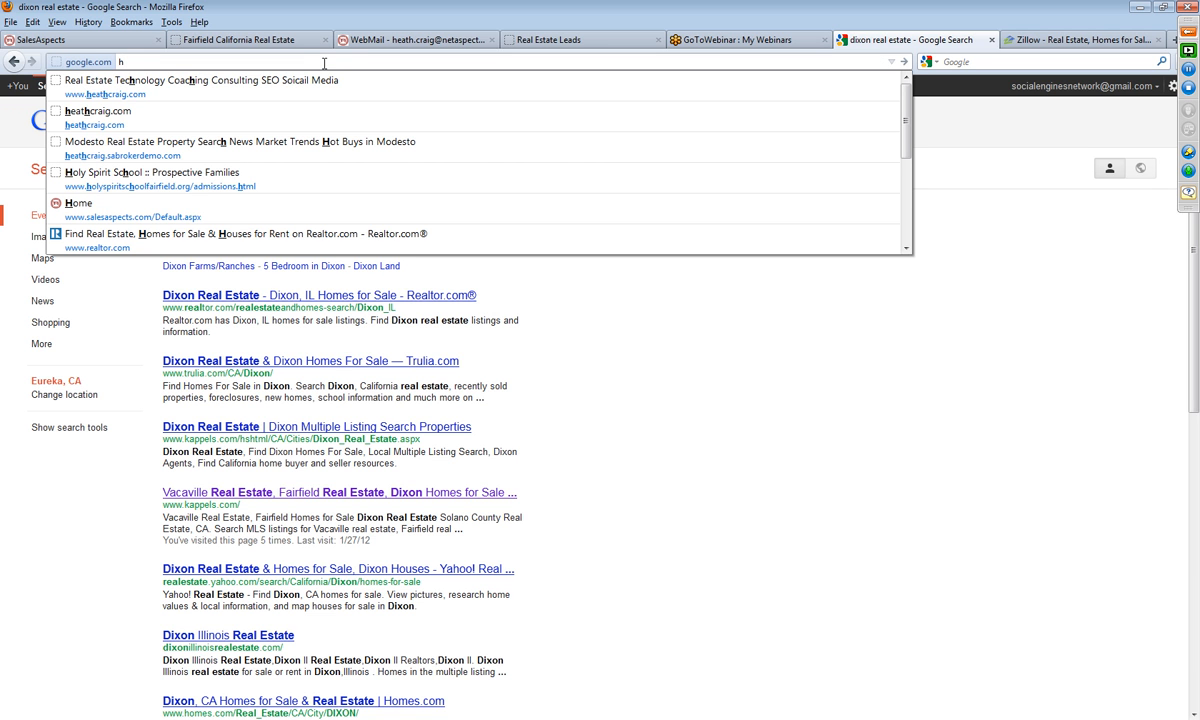
{"action": "left_click", "coordinate": [274, 137]}
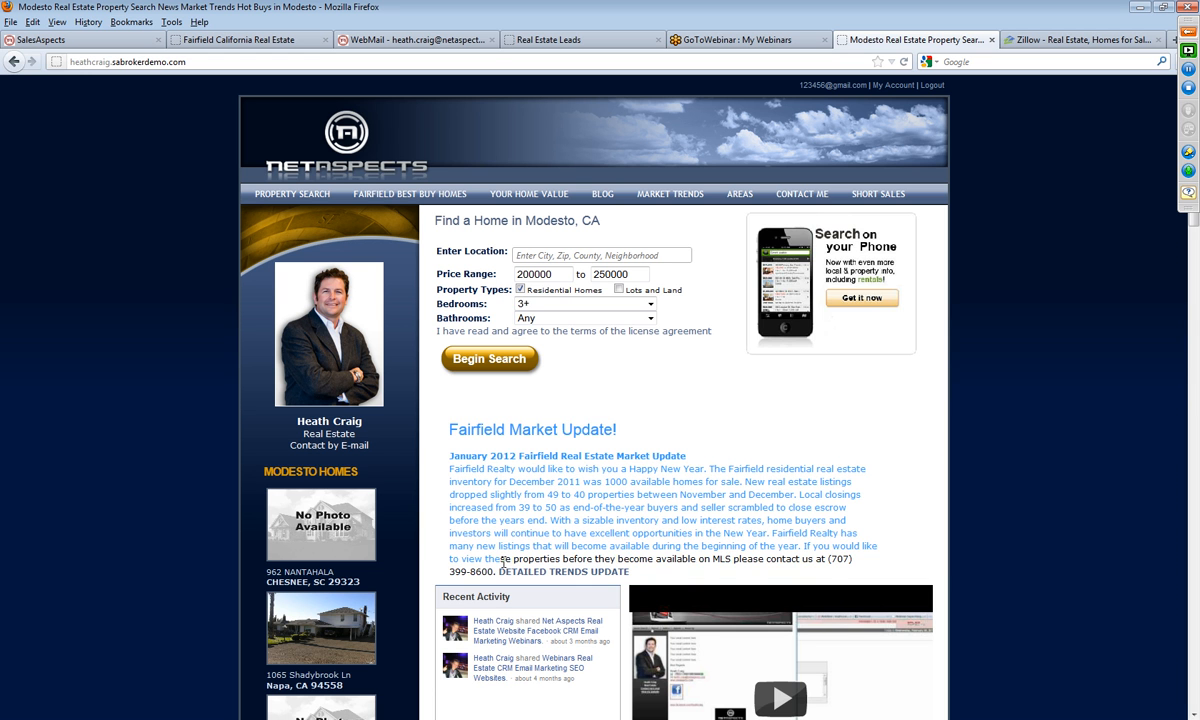
{"action": "right_click", "coordinate": [493, 521]}
{"action": "left_click", "coordinate": [545, 533]}
Step: Paste the copied Fairfield market update into the body of the open content block and save it
{"action": "left_click", "coordinate": [97, 42]}
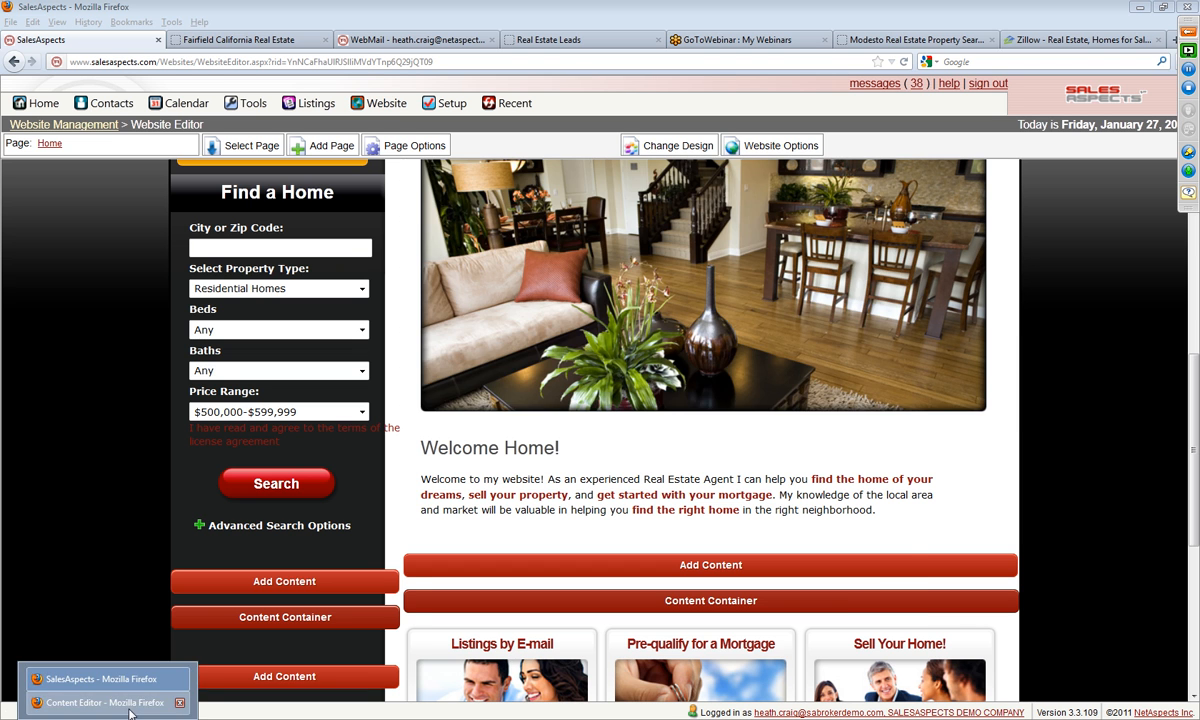
{"action": "left_click", "coordinate": [90, 668]}
{"action": "right_click", "coordinate": [251, 354]}
{"action": "left_click", "coordinate": [303, 412]}
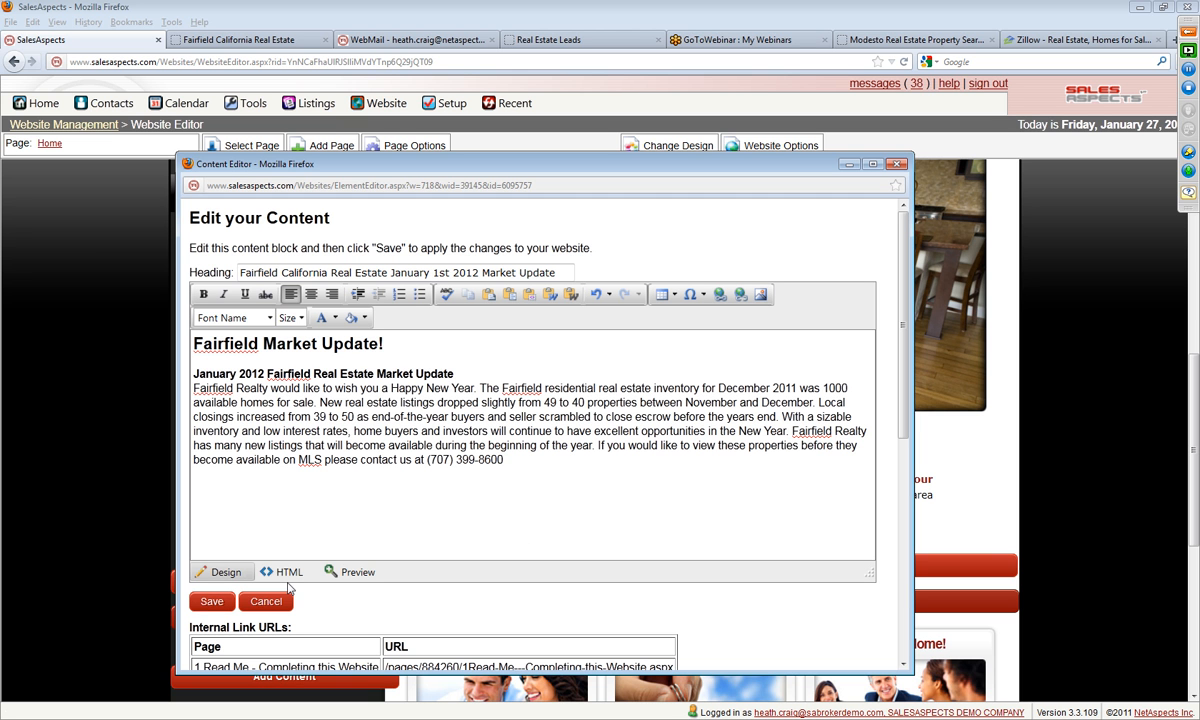
{"action": "left_click", "coordinate": [209, 602]}
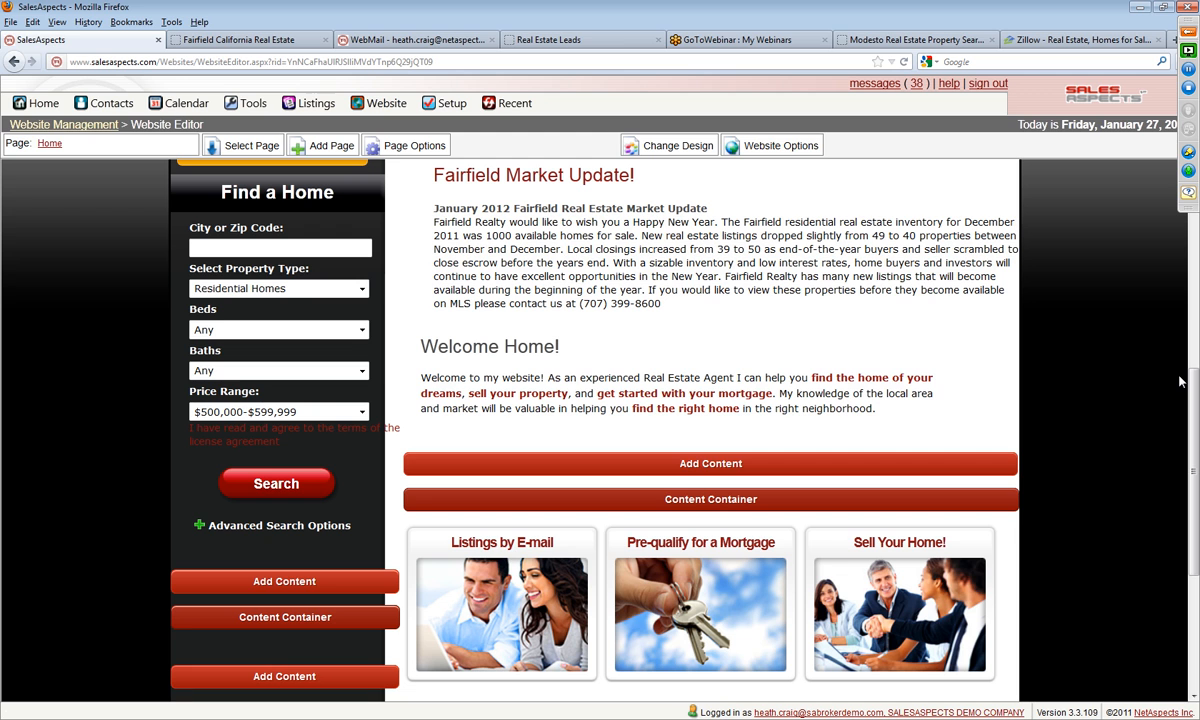
Step: Set the market update block's left and right margins to 10 px and save the changes
{"action": "scroll", "coordinate": [1178, 392], "scroll_direction": "up", "scroll_amount": 5}
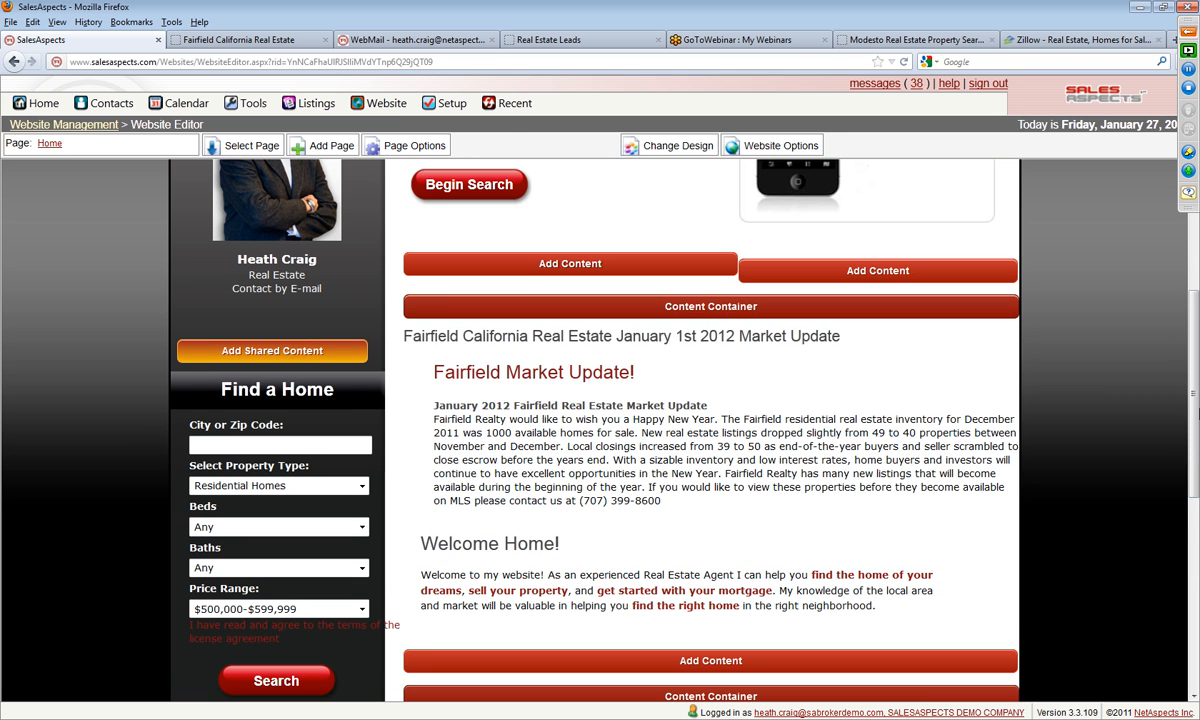
{"action": "mouse_move", "coordinate": [718, 461]}
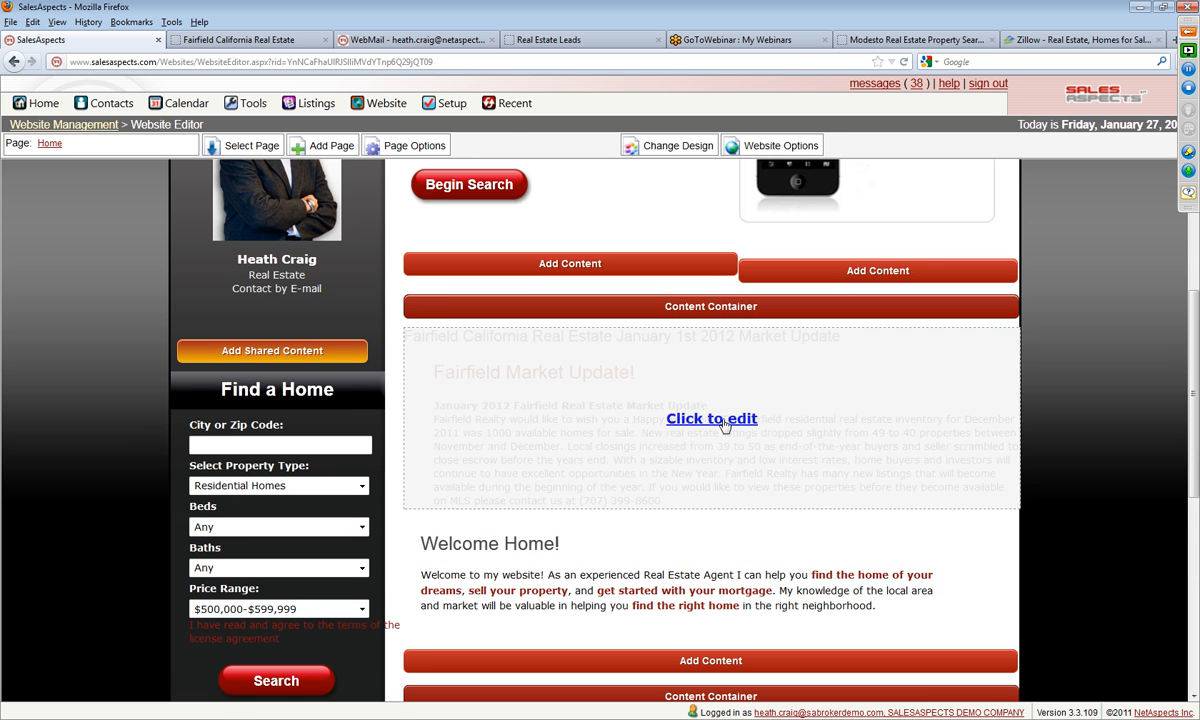
{"action": "left_click", "coordinate": [722, 420]}
{"action": "left_click", "coordinate": [715, 304]}
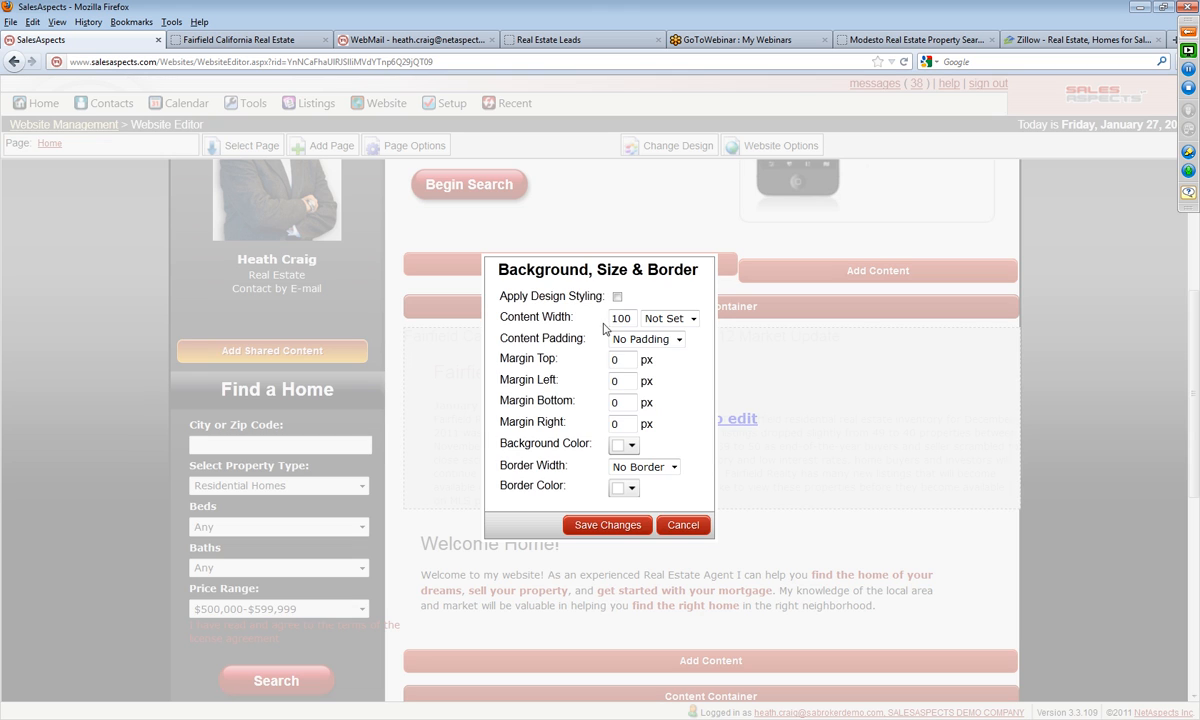
{"action": "double_click", "coordinate": [623, 423]}
{"action": "type", "text": "10"}
{"action": "double_click", "coordinate": [616, 381]}
{"action": "type", "text": "10"}
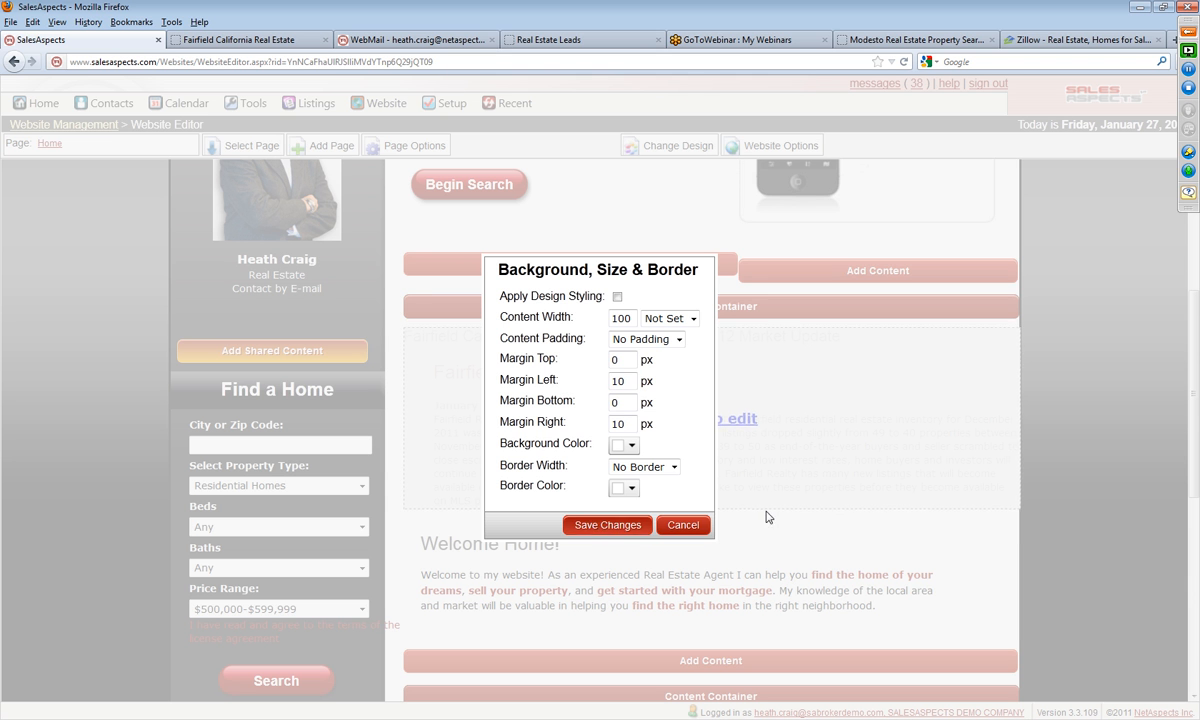
{"action": "left_click", "coordinate": [570, 524]}
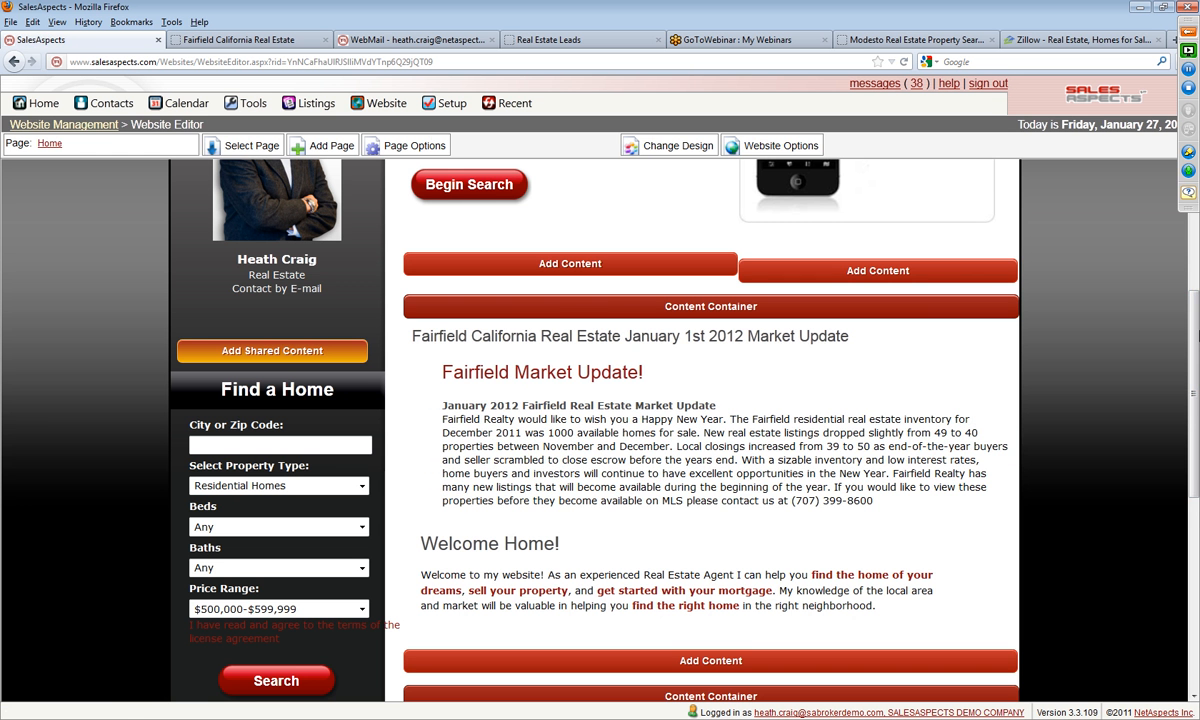
Step: Delete the duplicate "Fairfield Market Update!" title from the market update block's body and save the block
{"action": "left_click", "coordinate": [670, 423]}
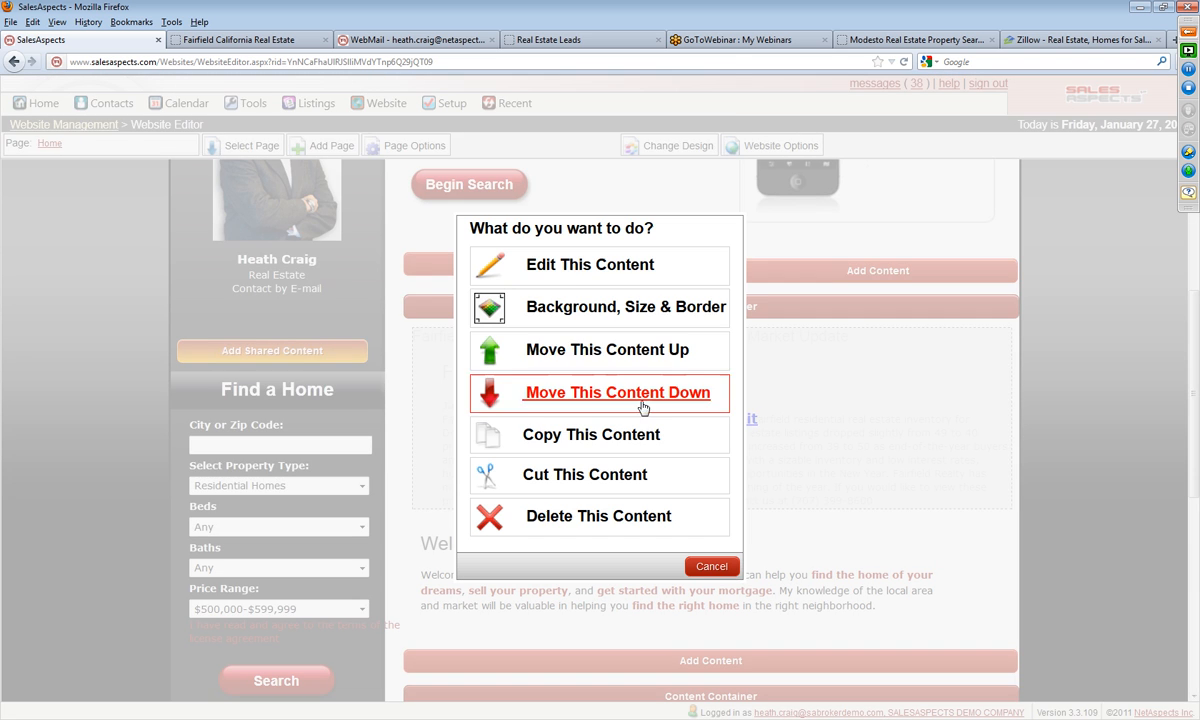
{"action": "left_click", "coordinate": [686, 271]}
{"action": "left_click_drag", "start_coordinate": [213, 191], "coordinate": [4, 192]}
{"action": "key", "text": "Delete"}
{"action": "key", "text": "Delete"}
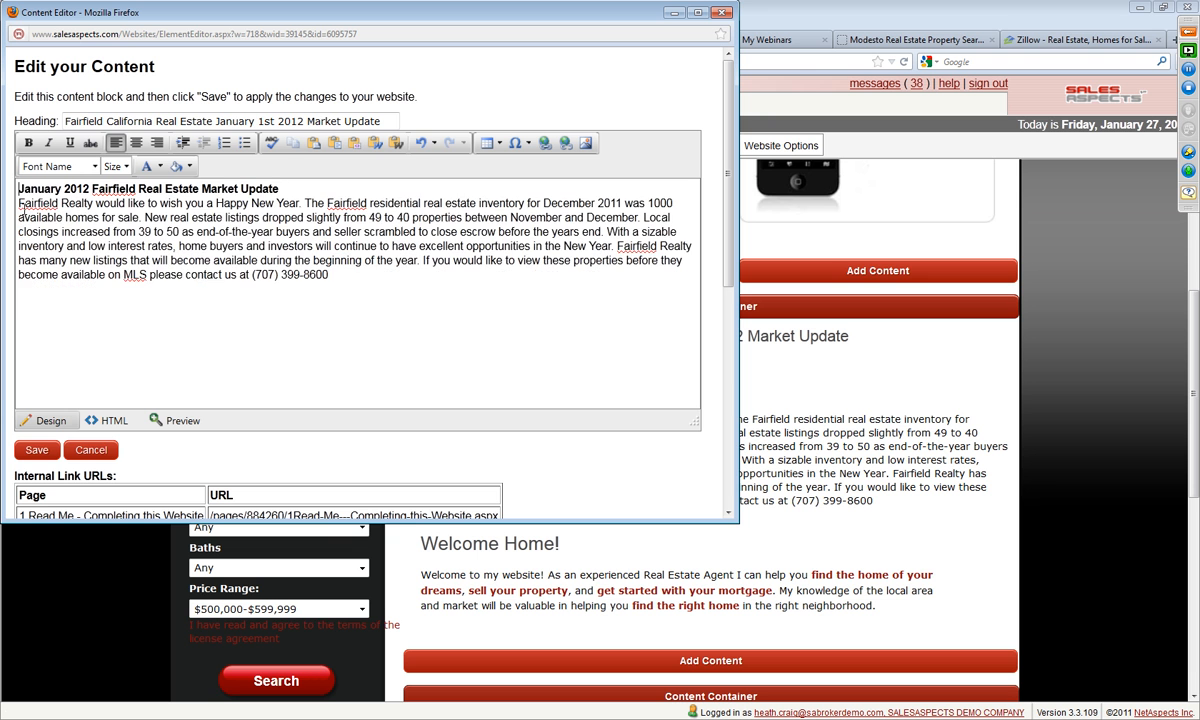
{"action": "left_click", "coordinate": [37, 450]}
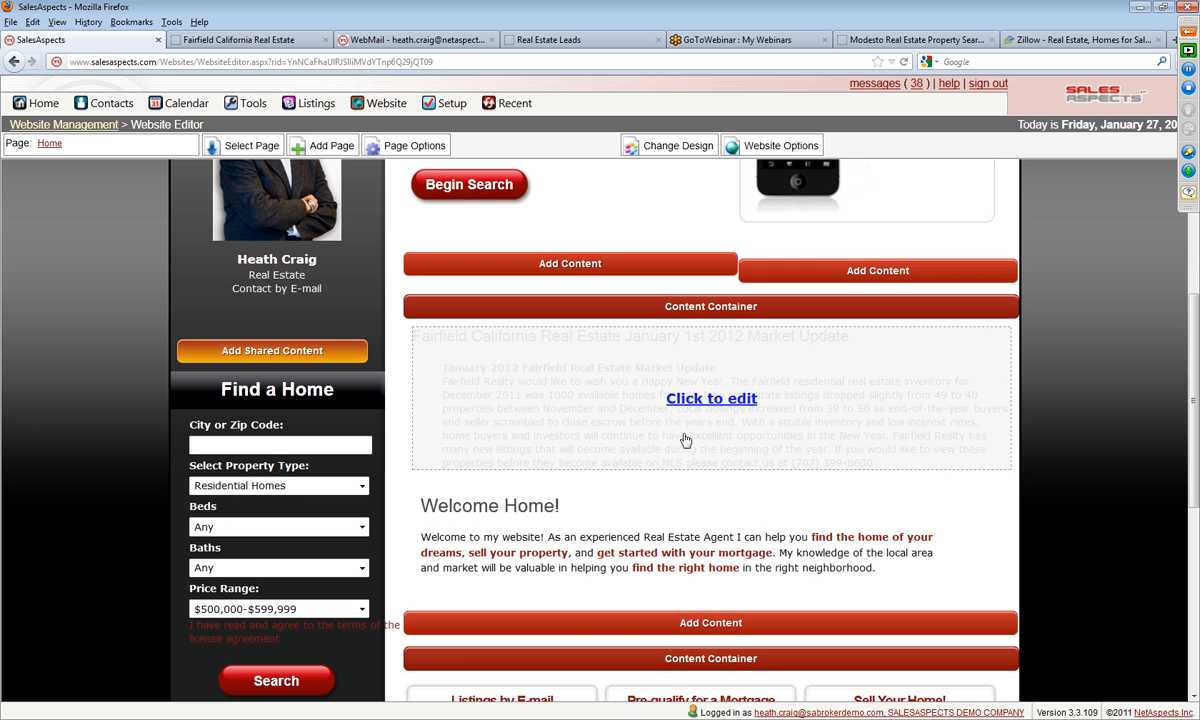
{"action": "left_click", "coordinate": [674, 372]}
{"action": "left_click", "coordinate": [597, 307]}
{"action": "left_click", "coordinate": [696, 525]}
Step: Delete the bold "January 2012 Fairfield Real Estate Market Update" line from the market update block and save it
{"action": "left_click", "coordinate": [678, 394]}
{"action": "left_click", "coordinate": [562, 271]}
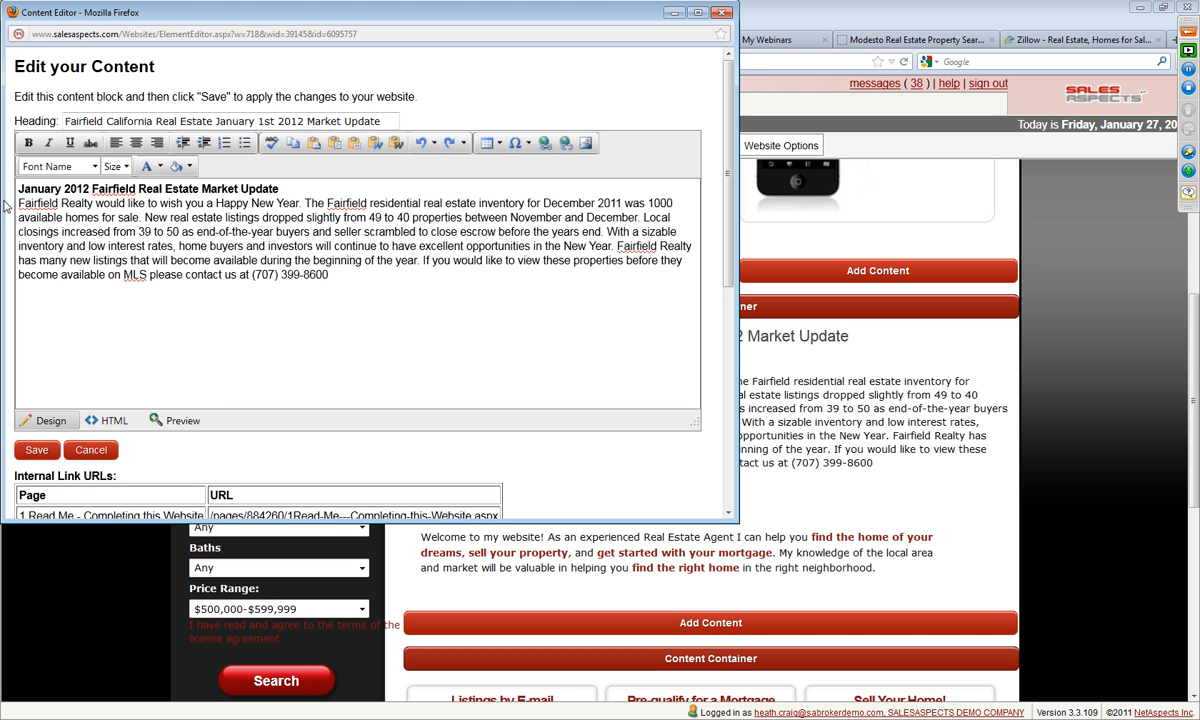
{"action": "triple_click", "coordinate": [18, 188]}
{"action": "key", "text": "Delete"}
{"action": "key", "text": "Delete"}
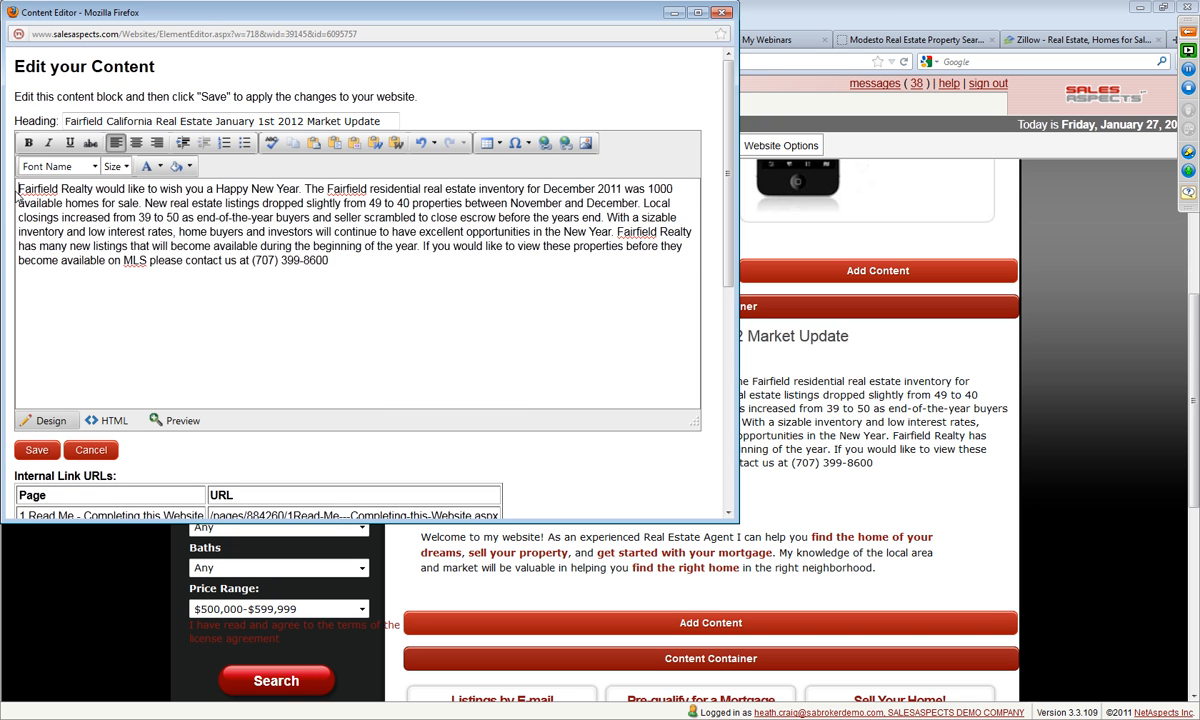
{"action": "left_click", "coordinate": [36, 450]}
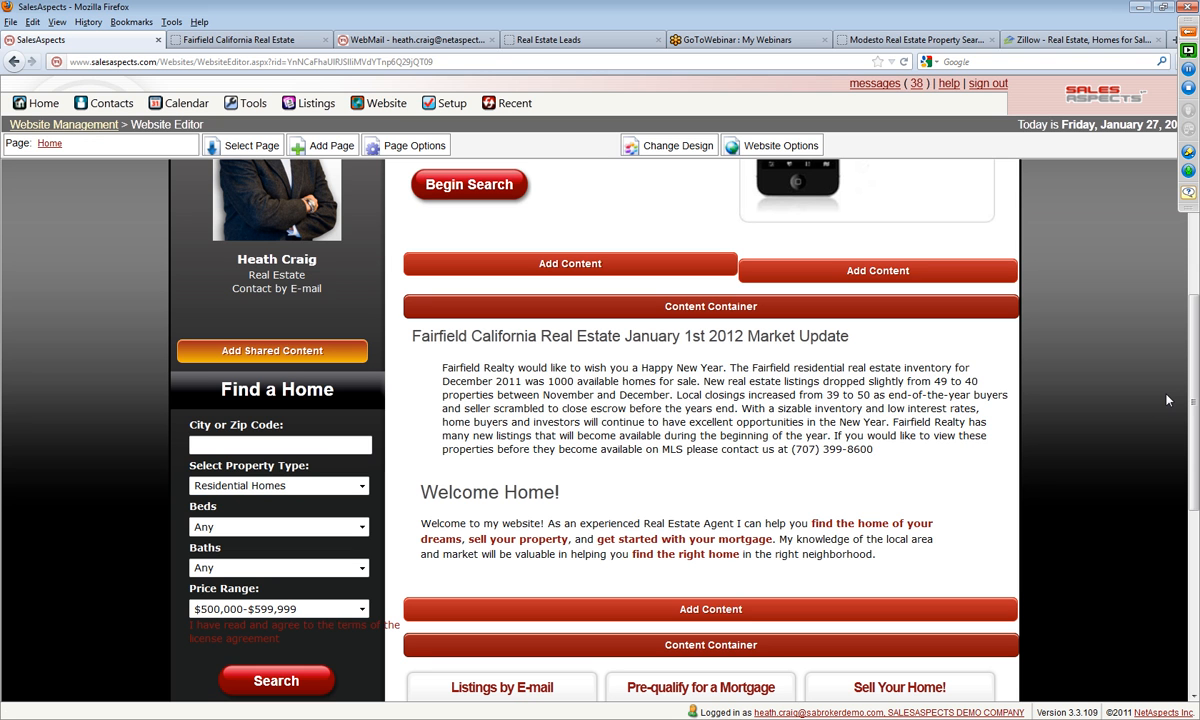
Step: Move the market update block's heading text out of the heading field into its own line above the body paragraph
{"action": "mouse_move", "coordinate": [645, 393]}
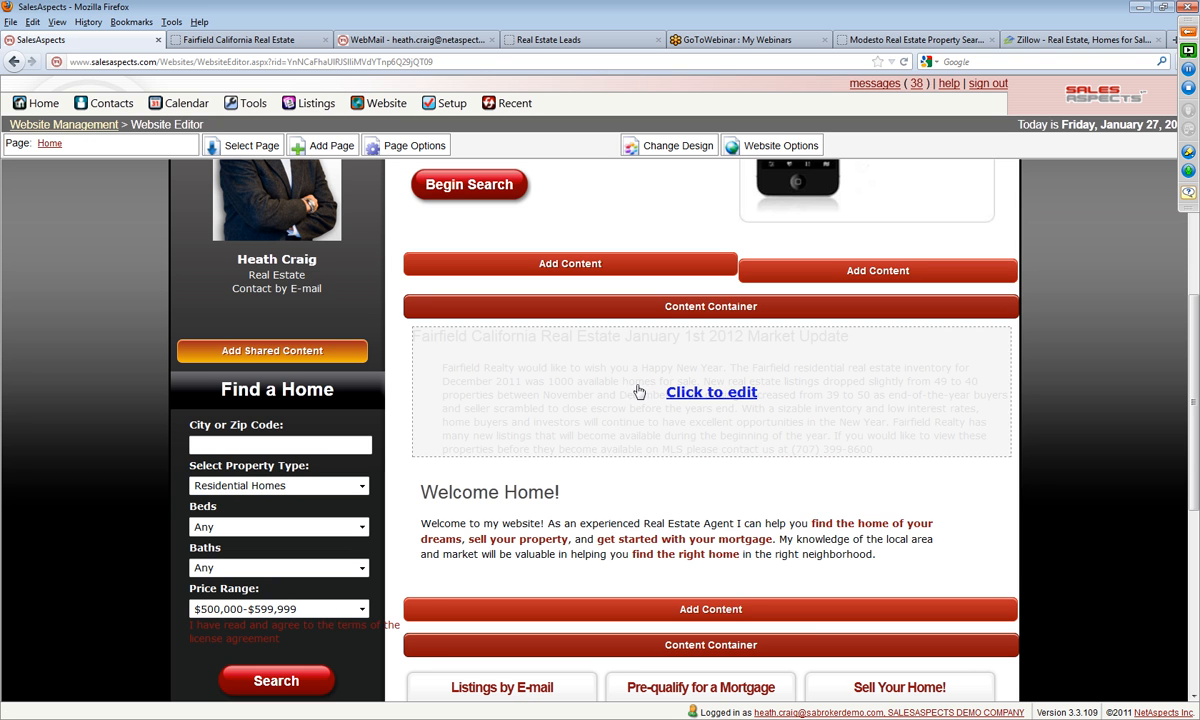
{"action": "left_click", "coordinate": [720, 400]}
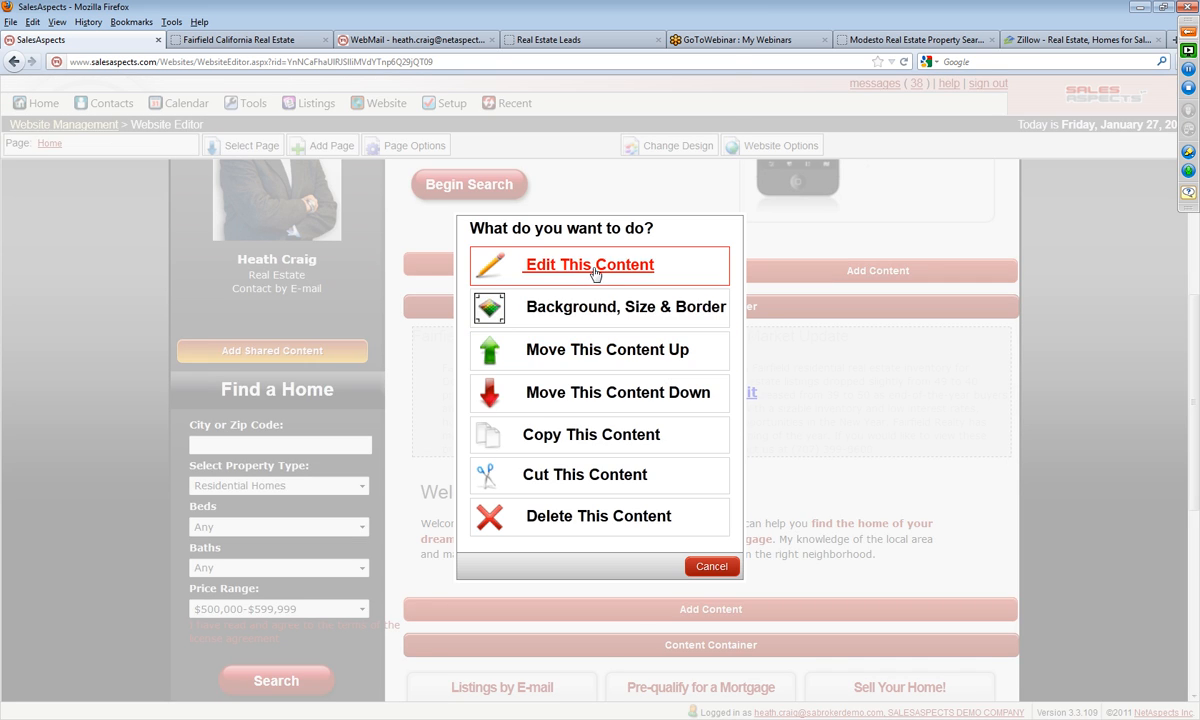
{"action": "left_click", "coordinate": [650, 264]}
{"action": "left_click_drag", "start_coordinate": [378, 121], "coordinate": [87, 133]}
{"action": "right_click", "coordinate": [108, 124]}
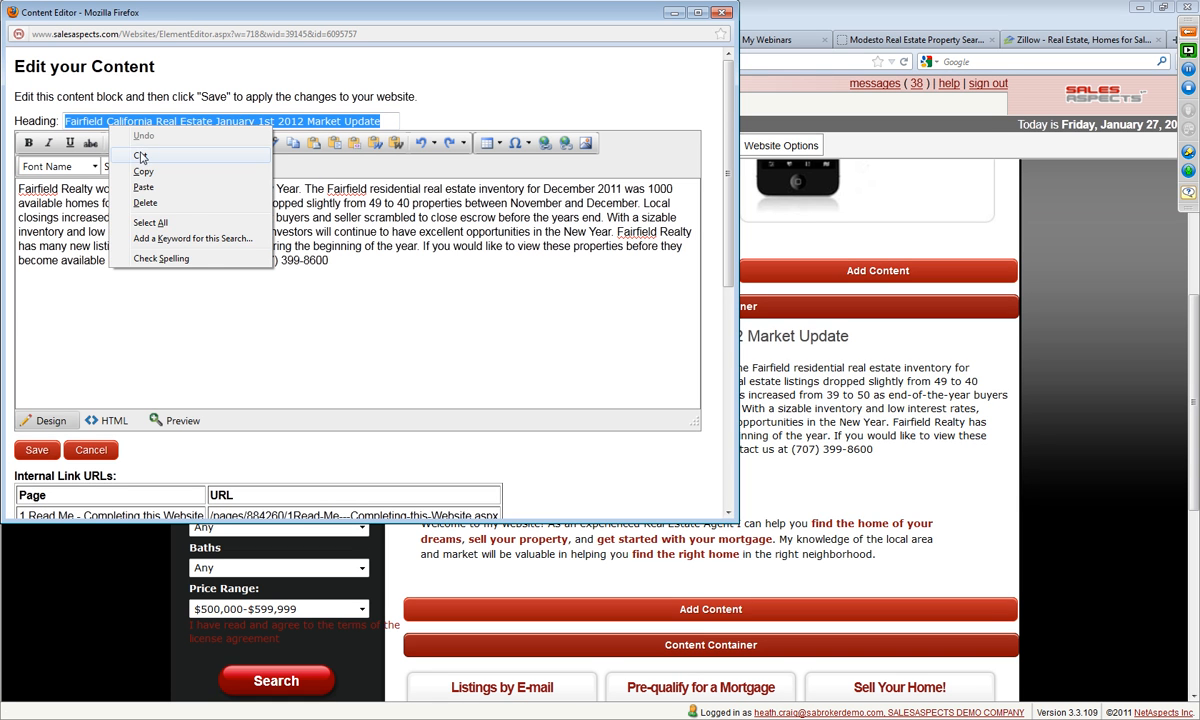
{"action": "left_click", "coordinate": [140, 146]}
{"action": "left_click", "coordinate": [19, 190]}
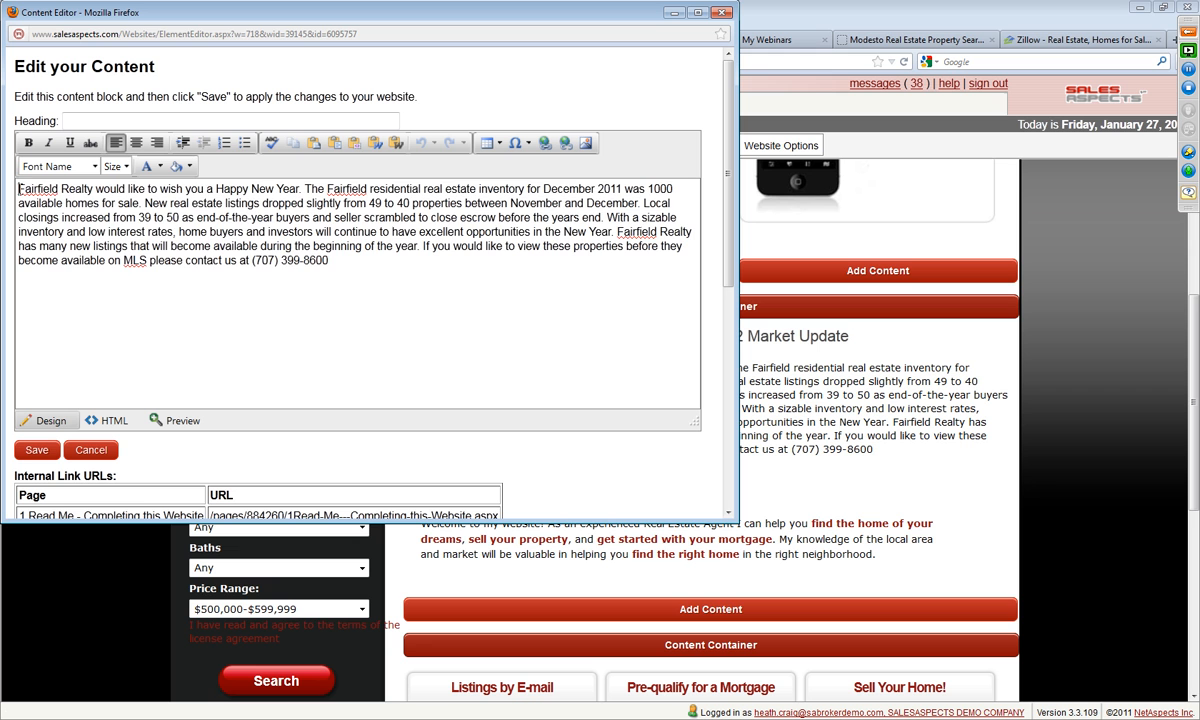
{"action": "key", "text": "Return"}
{"action": "key", "text": "Return"}
{"action": "right_click", "coordinate": [28, 194]}
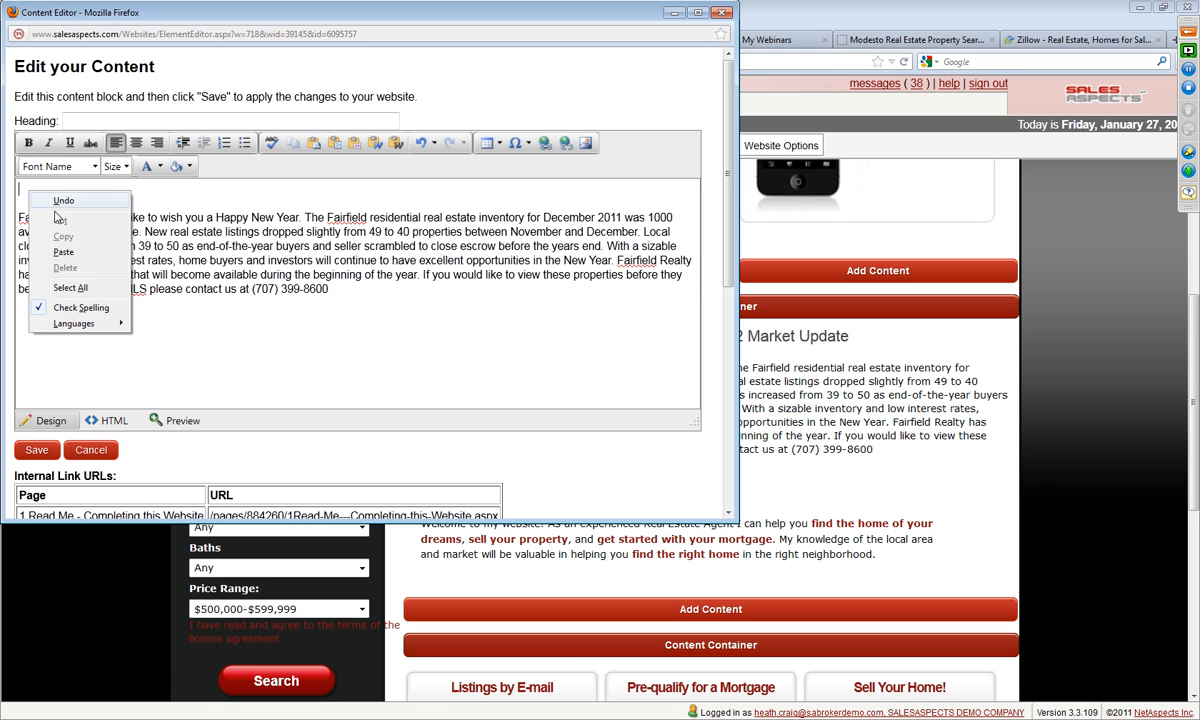
{"action": "left_click", "coordinate": [72, 238]}
Step: Make the market update title line in the body bold, enlarge its font size and save the block
{"action": "left_click_drag", "start_coordinate": [347, 194], "coordinate": [16, 190]}
{"action": "left_click", "coordinate": [28, 143]}
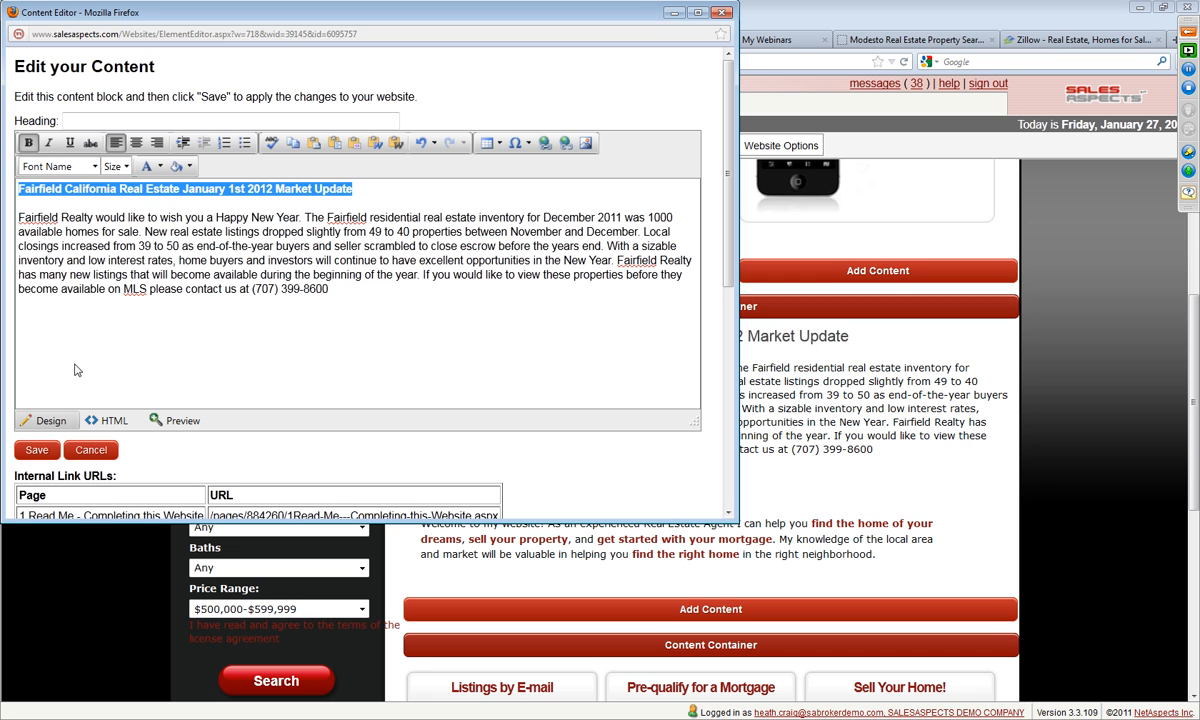
{"action": "left_click", "coordinate": [118, 166]}
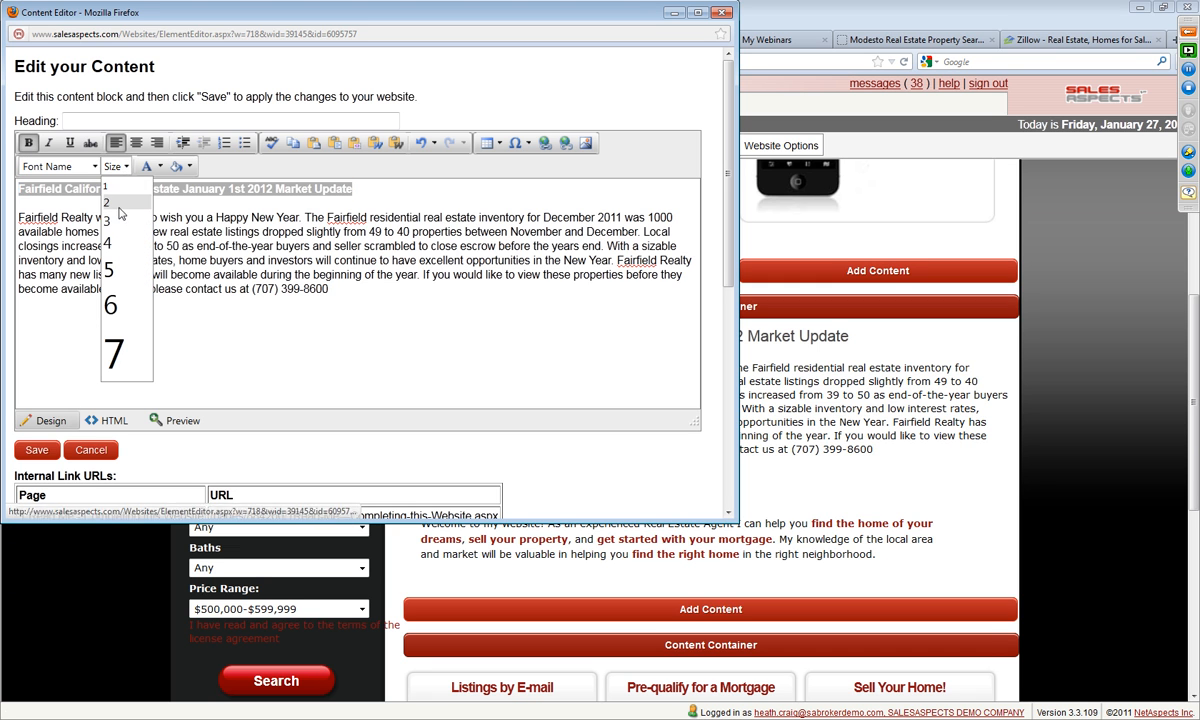
{"action": "left_click", "coordinate": [112, 206]}
{"action": "left_click", "coordinate": [36, 450]}
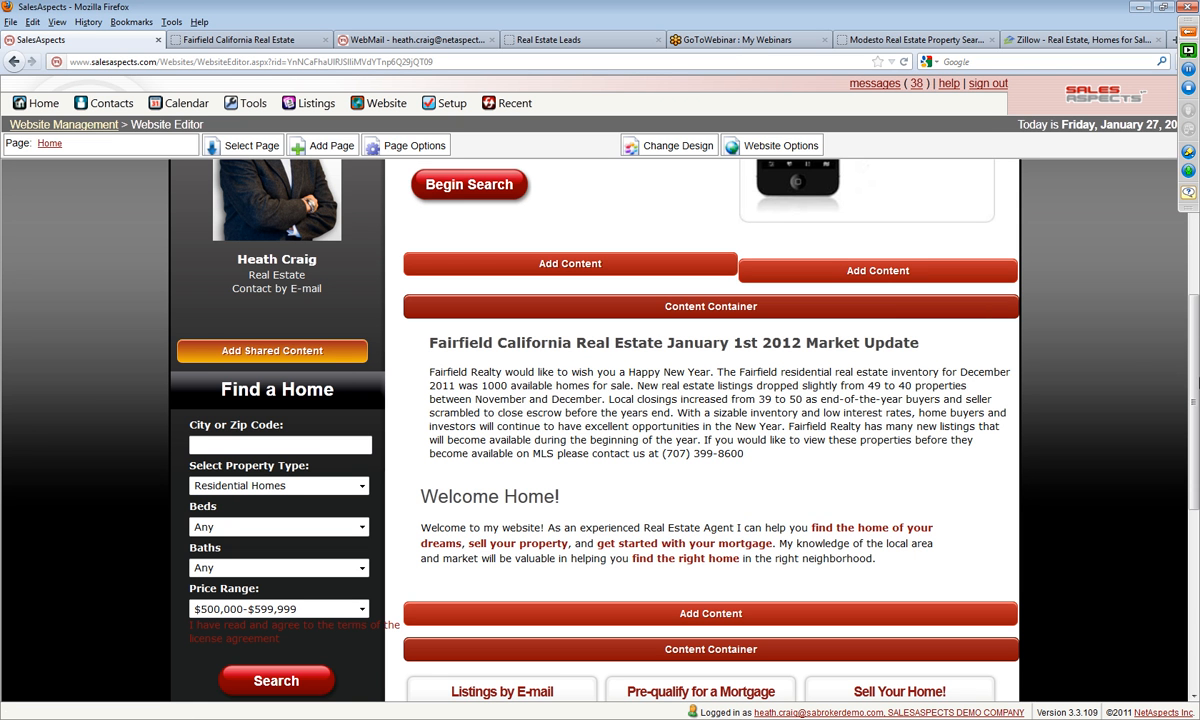
{"action": "scroll", "coordinate": [1195, 400], "scroll_direction": "up", "scroll_amount": 4}
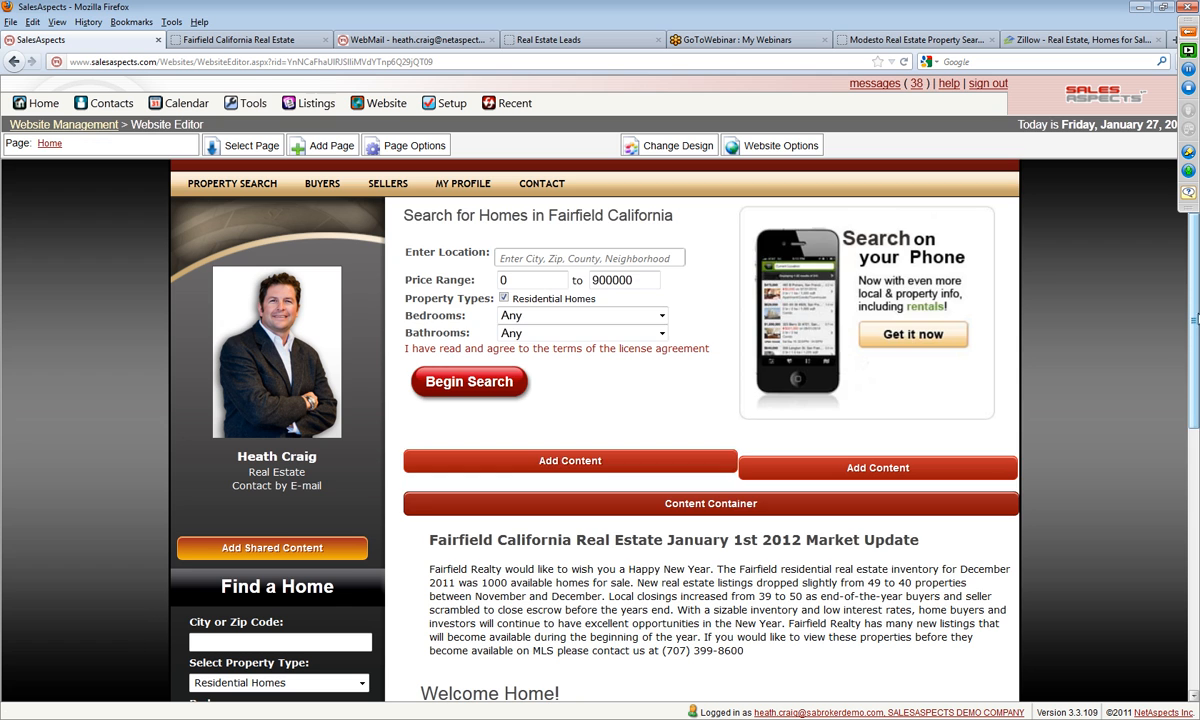
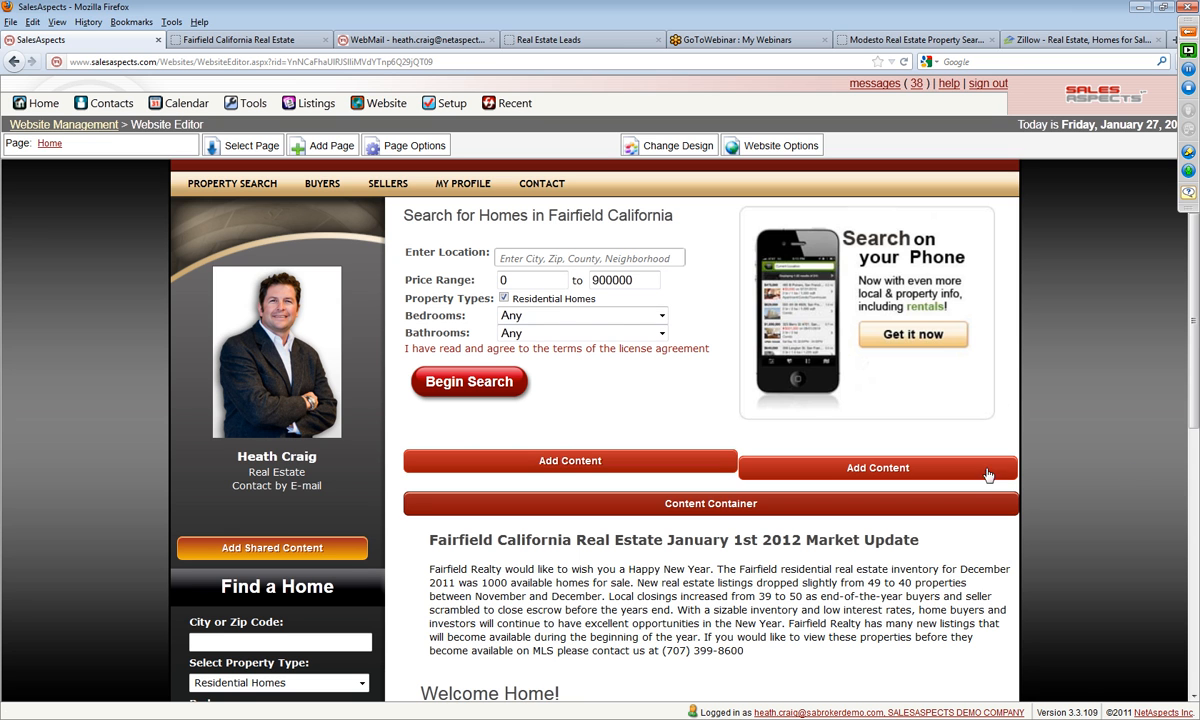
Step: Try to move the "Welcome Home!" content block down on the Home page
{"action": "scroll", "coordinate": [1148, 478], "scroll_direction": "up", "scroll_amount": 2}
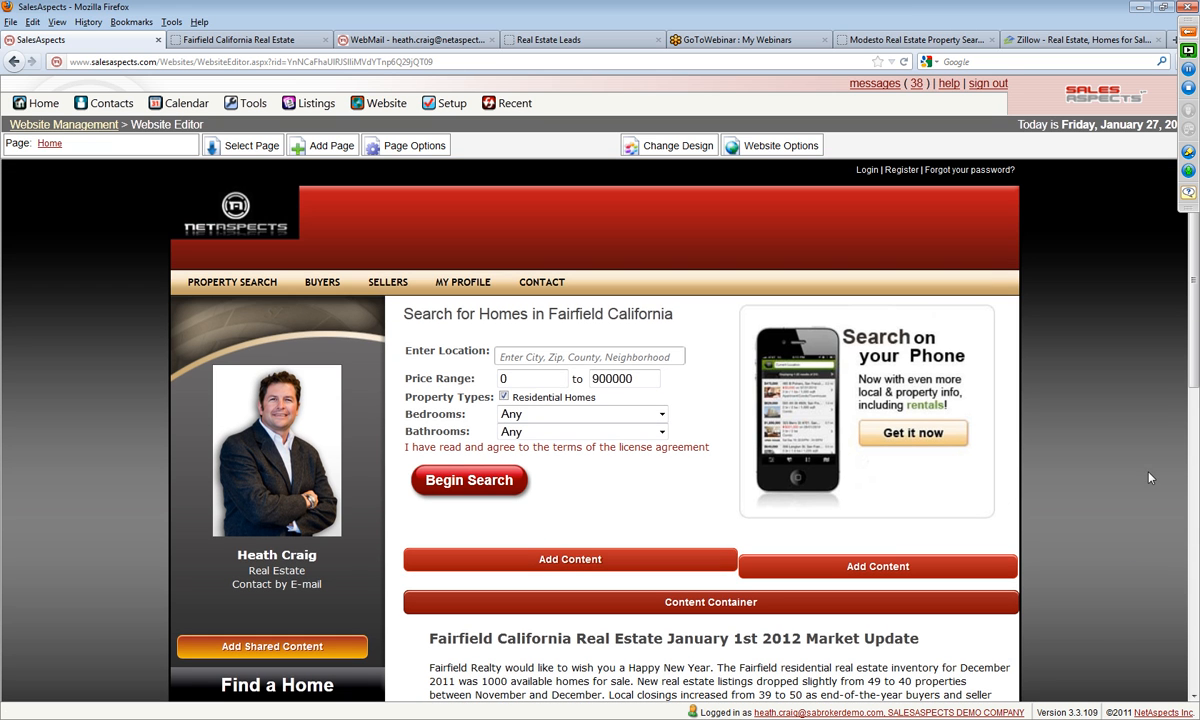
{"action": "scroll", "coordinate": [1190, 473], "scroll_direction": "down", "scroll_amount": 8}
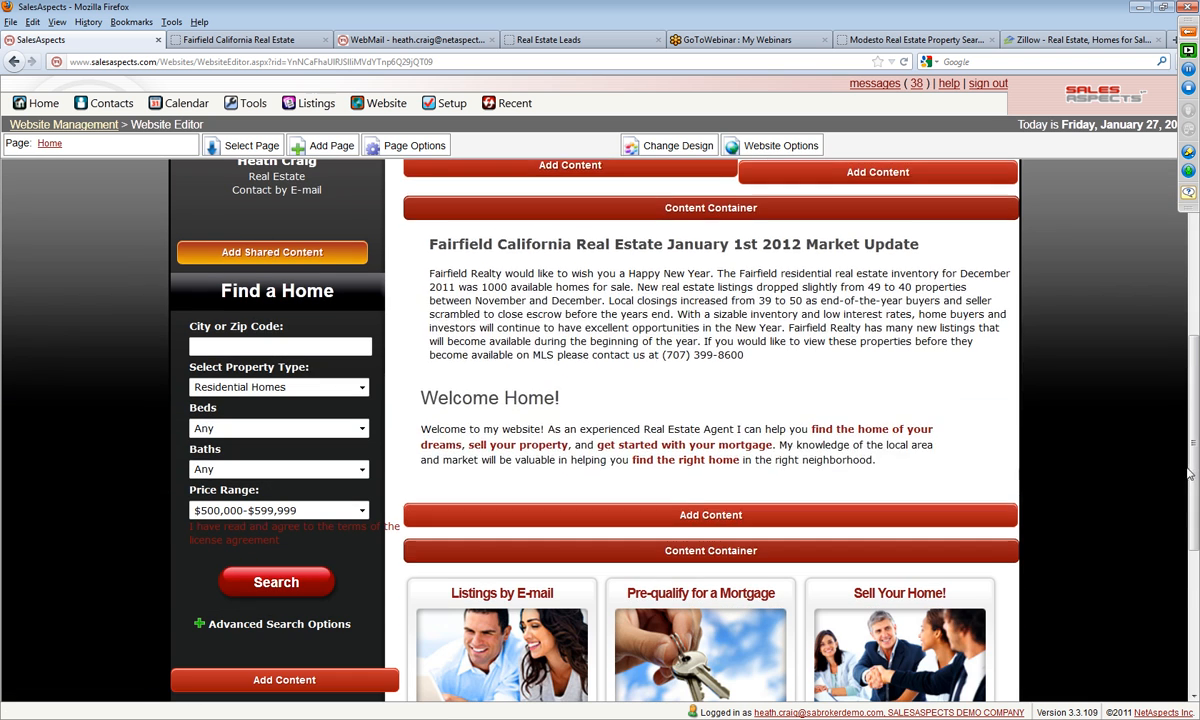
{"action": "mouse_move", "coordinate": [680, 425]}
{"action": "left_click", "coordinate": [711, 416]}
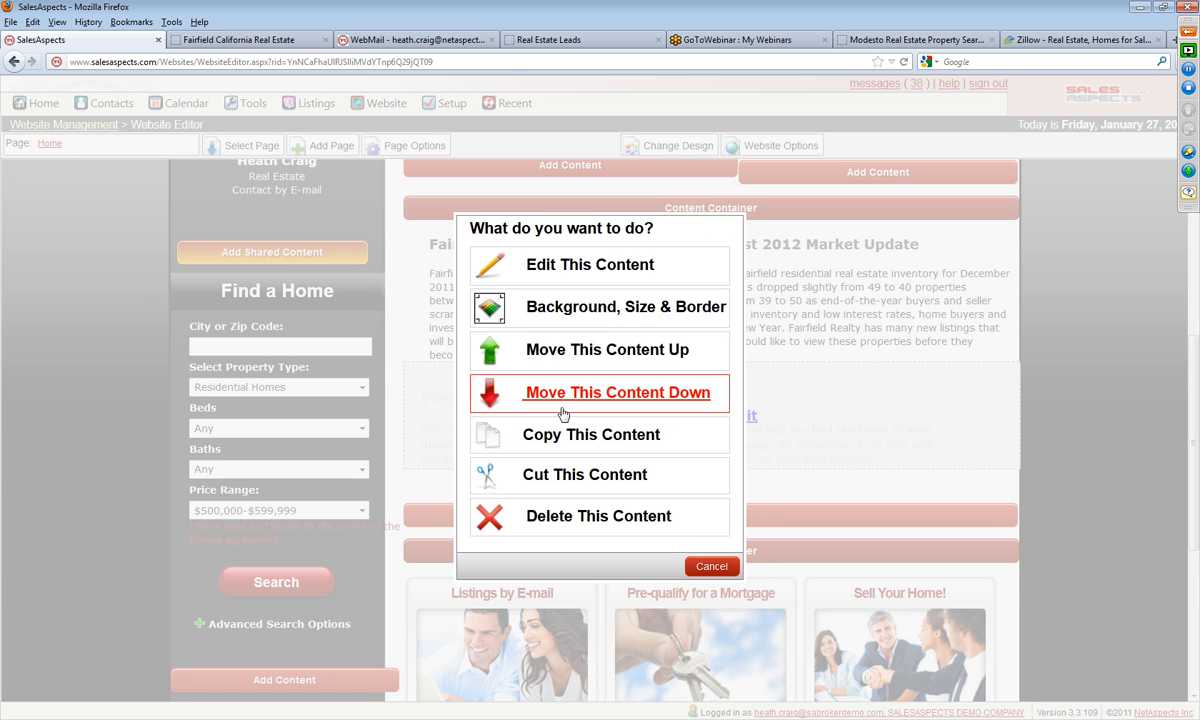
{"action": "left_click", "coordinate": [711, 566]}
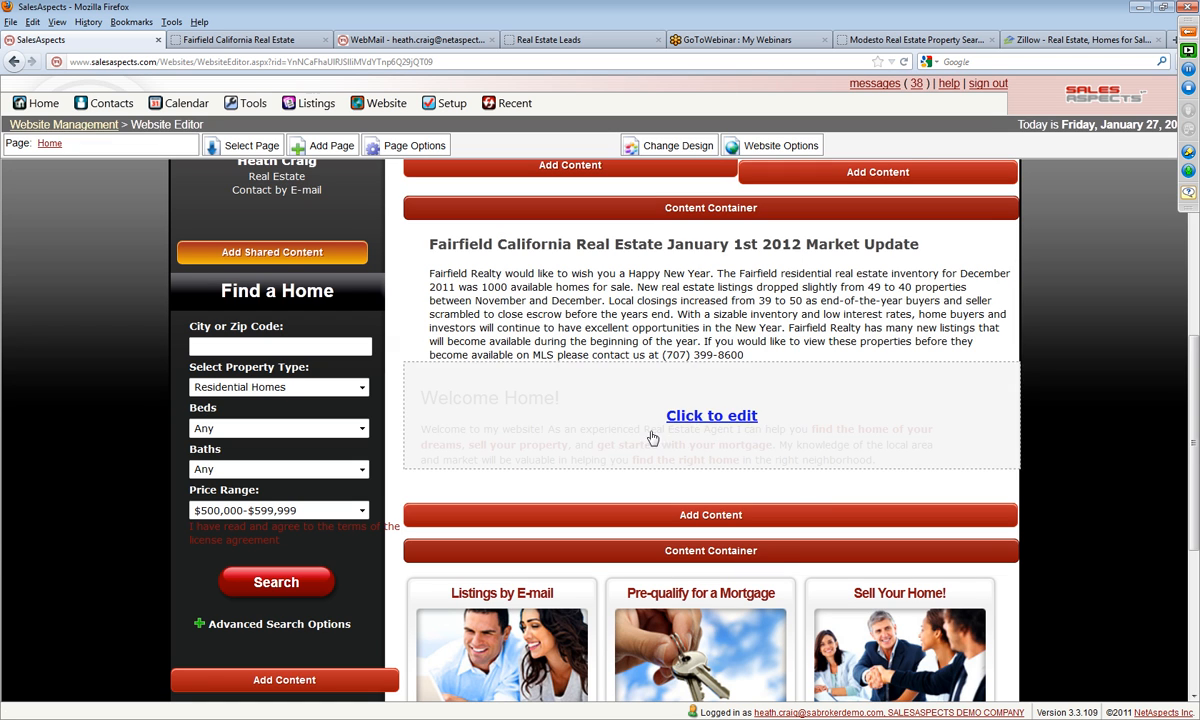
{"action": "left_click", "coordinate": [709, 420]}
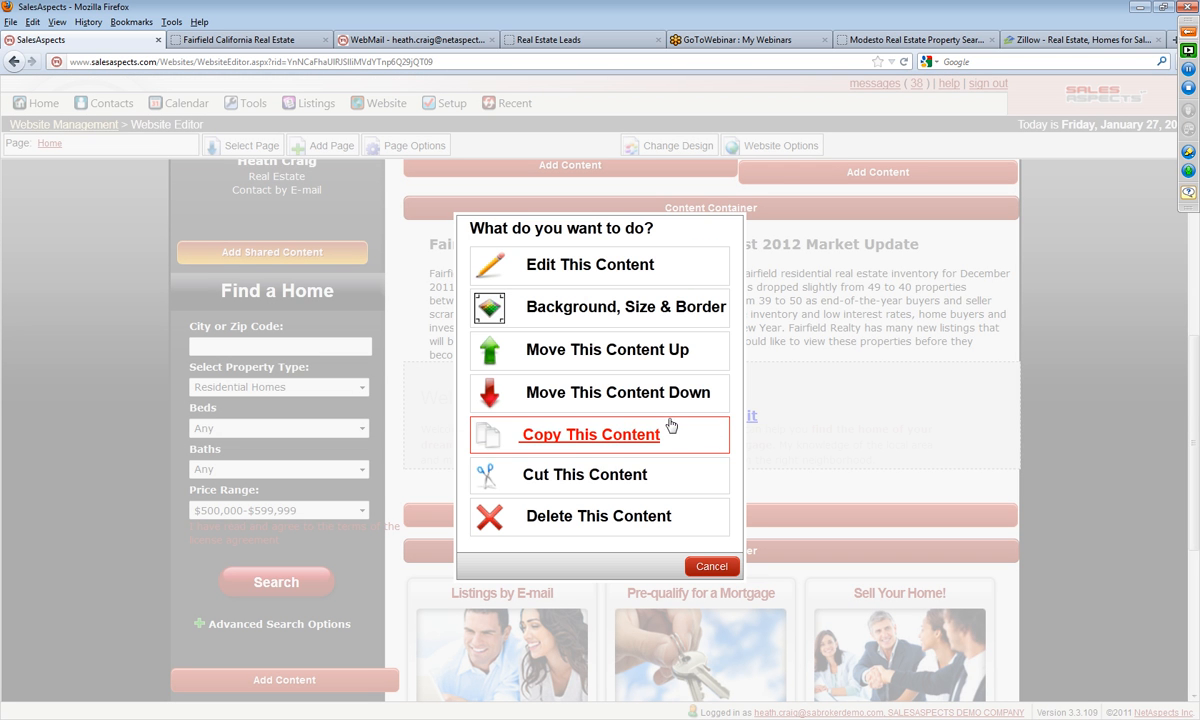
{"action": "left_click", "coordinate": [591, 402]}
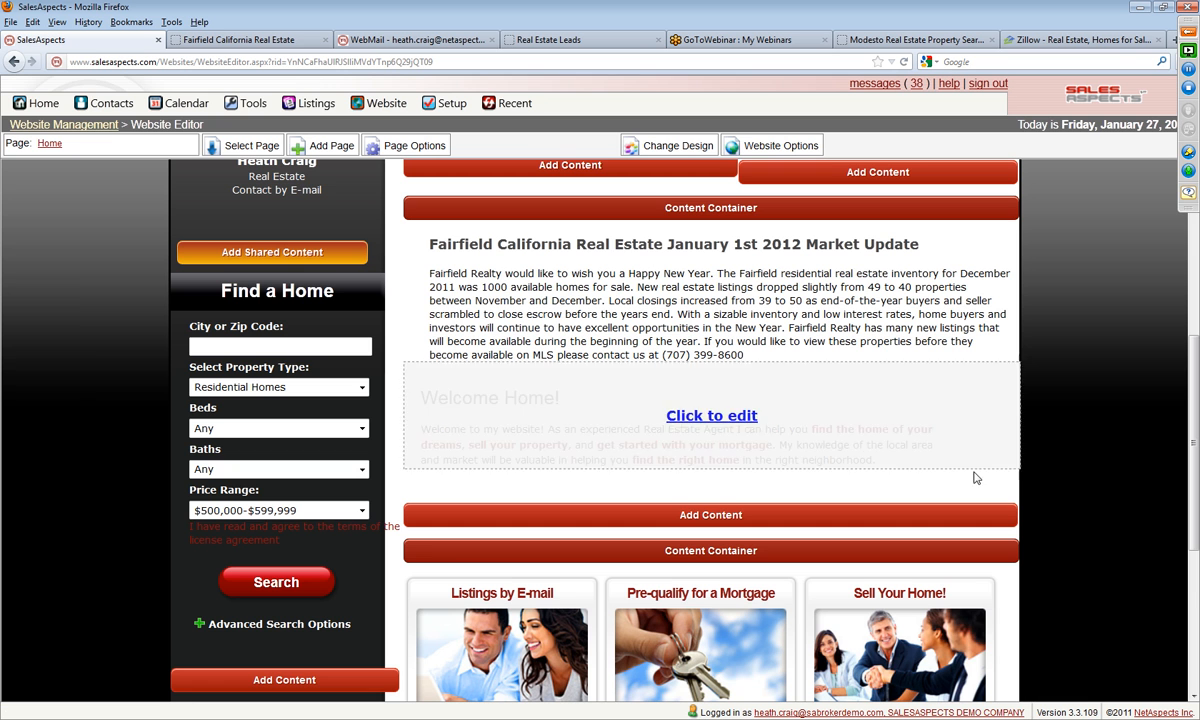
{"action": "left_click", "coordinate": [636, 398]}
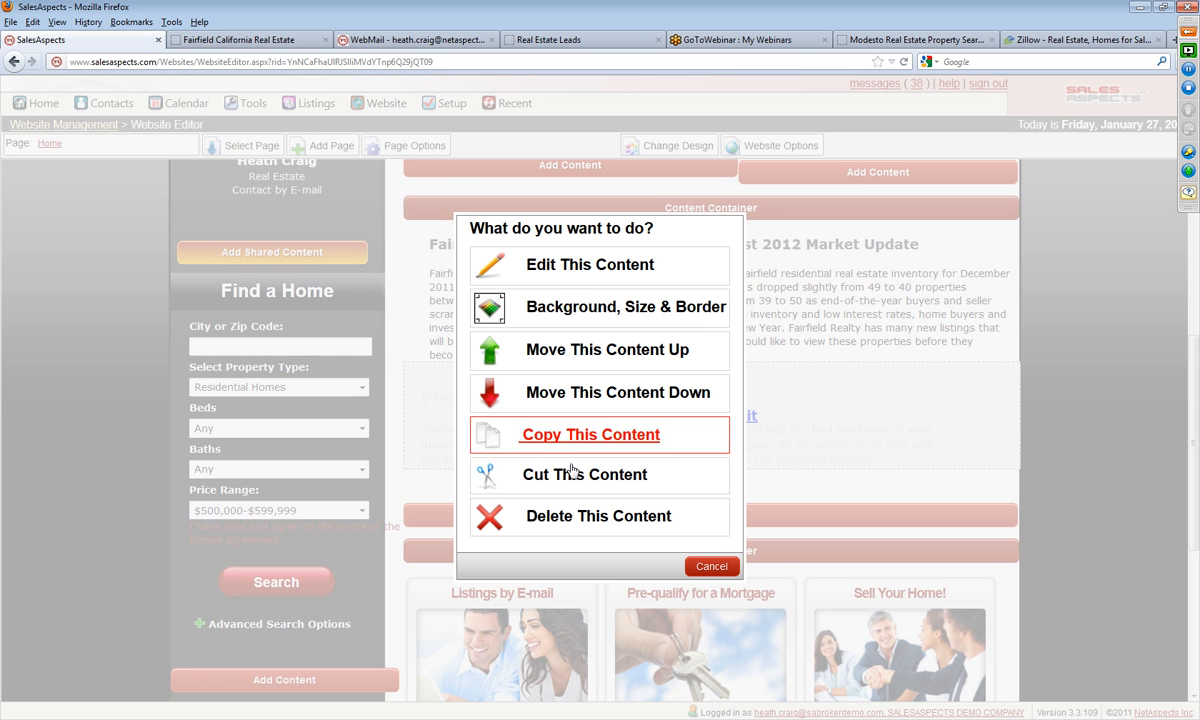
{"action": "left_click", "coordinate": [577, 394]}
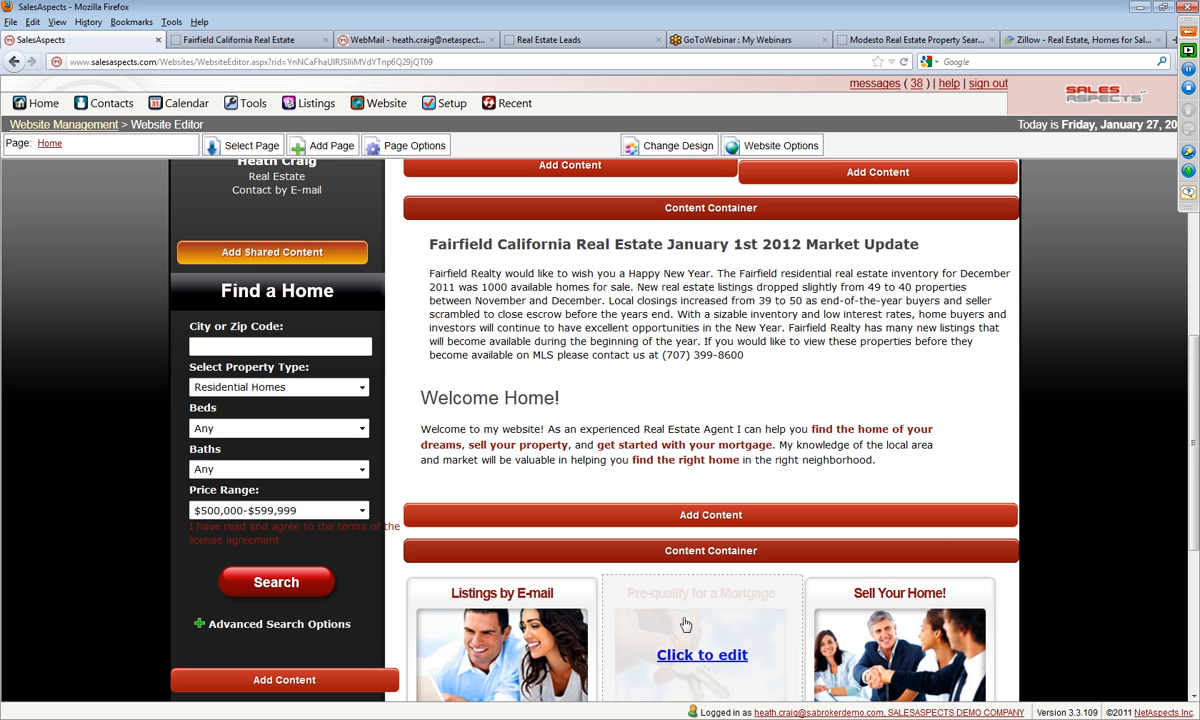
Step: Add a text content block to the empty container at the end of the Home page and clear its placeholder heading
{"action": "scroll", "coordinate": [549, 605], "scroll_direction": "down", "scroll_amount": 5}
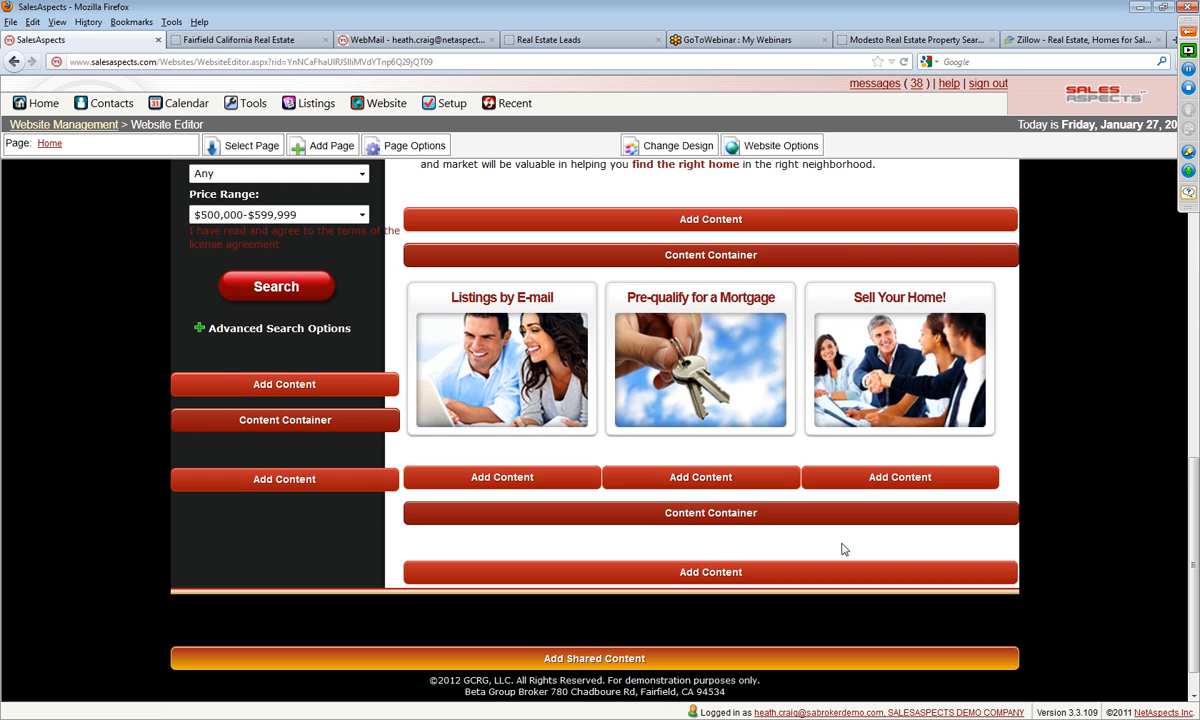
{"action": "left_click", "coordinate": [659, 583]}
{"action": "left_click", "coordinate": [492, 305]}
{"action": "left_click", "coordinate": [867, 605]}
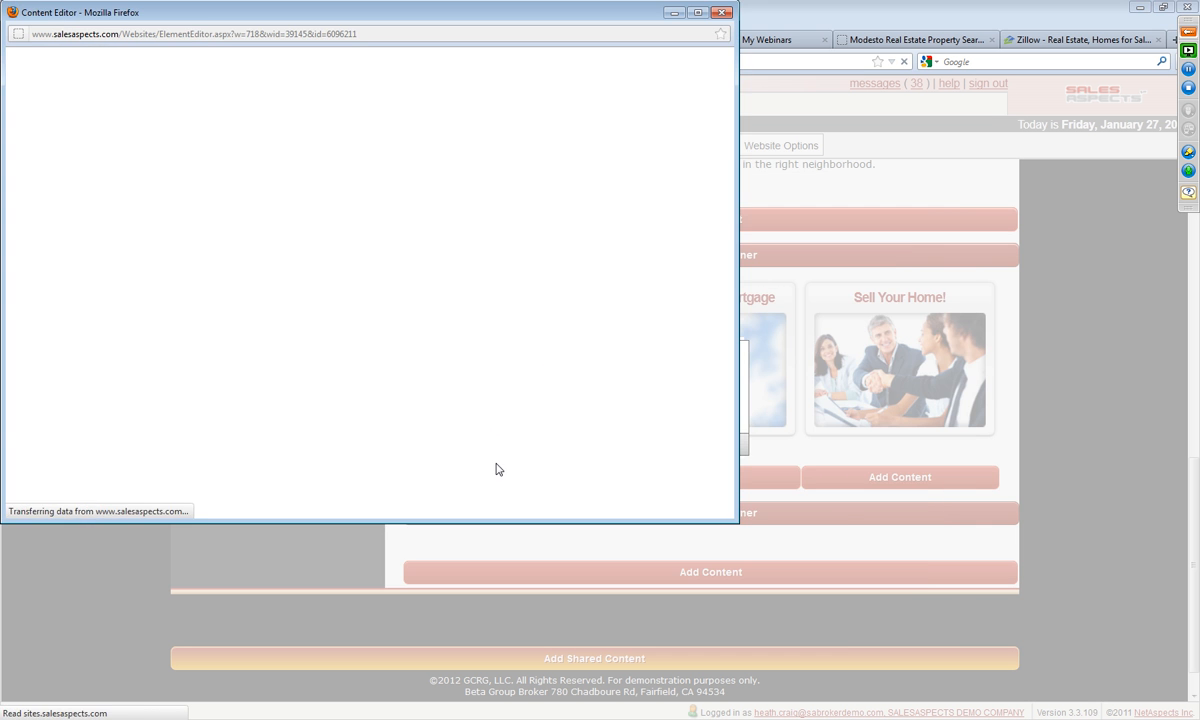
{"action": "left_click_drag", "start_coordinate": [222, 121], "coordinate": [5, 95]}
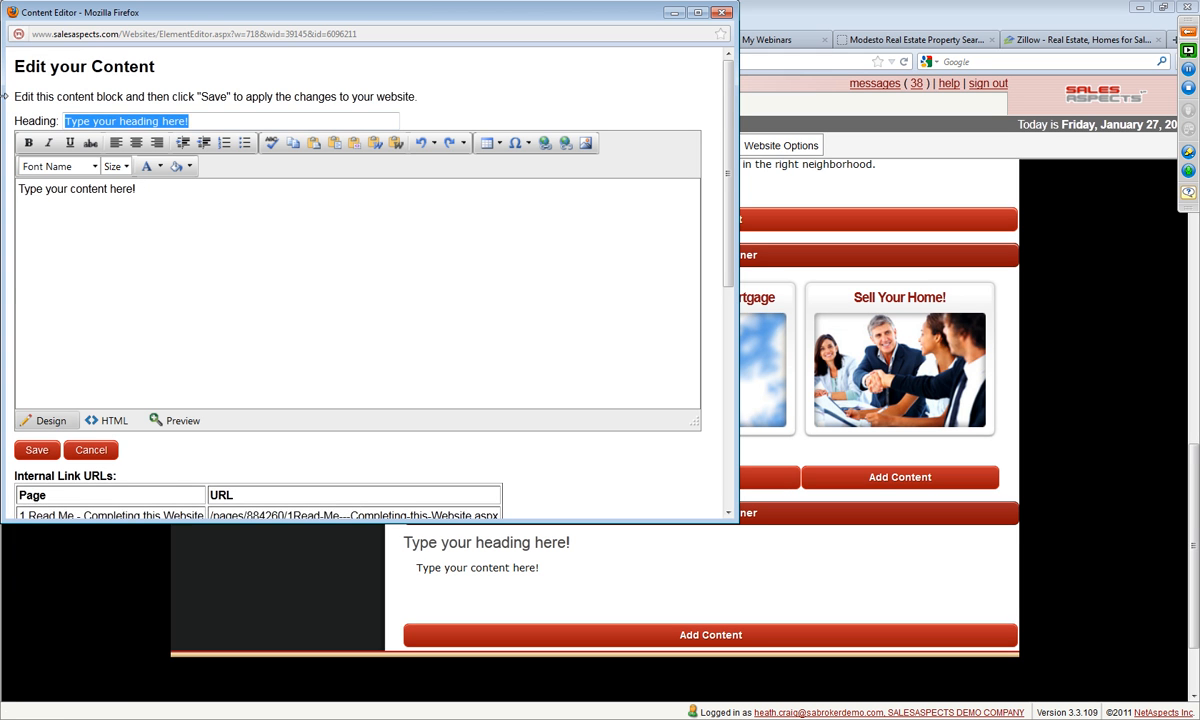
{"action": "key", "text": "Delete"}
Step: Replace the new block's placeholder body text with the title line "Fairfield California Real Estate" and start a new paragraph under it
{"action": "left_click_drag", "start_coordinate": [160, 190], "coordinate": [5, 178]}
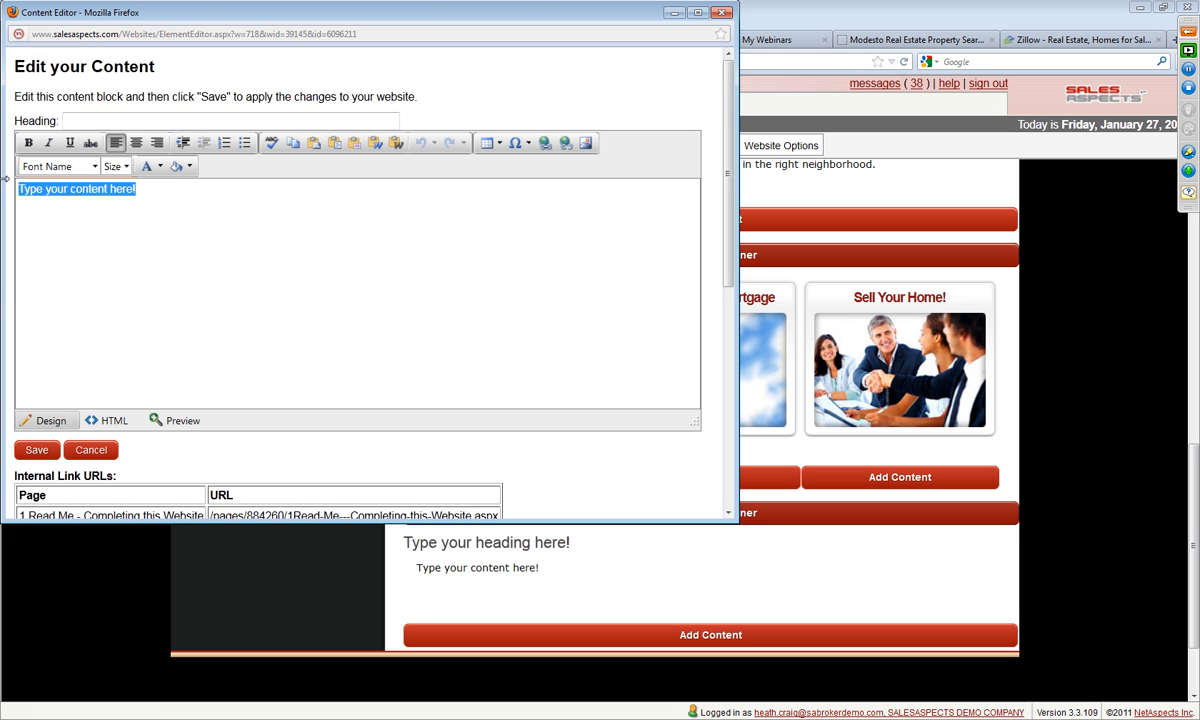
{"action": "type", "text": "Fair"}
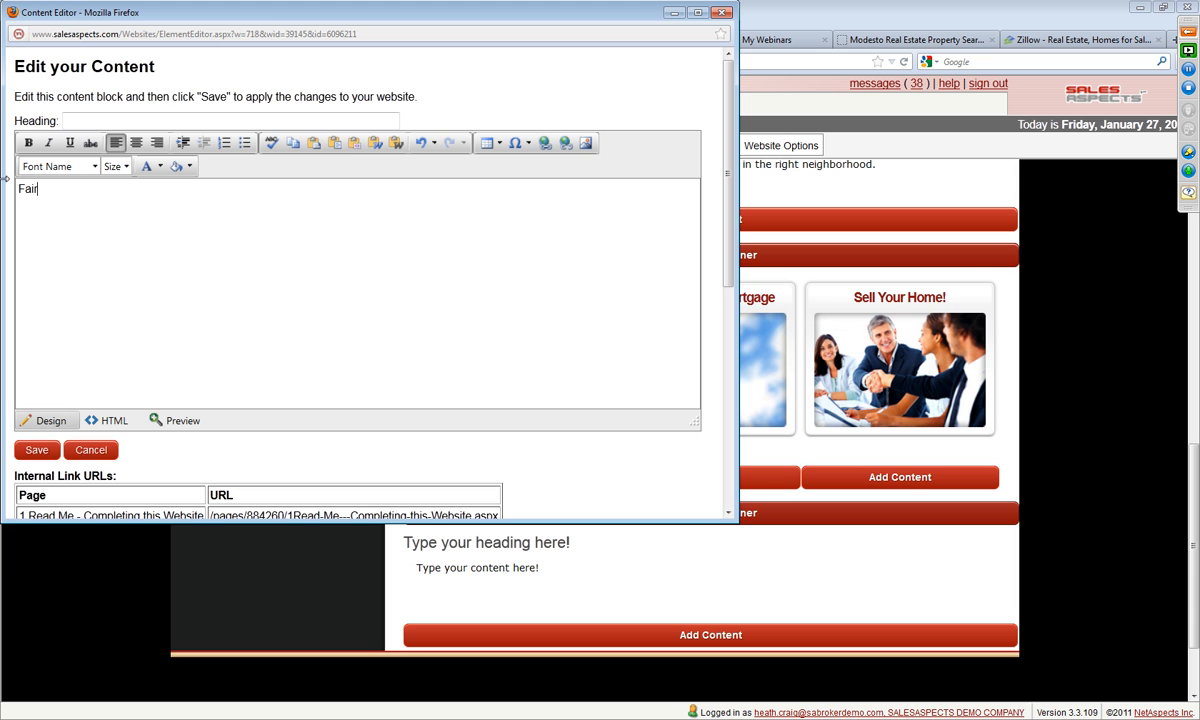
{"action": "type", "text": "field California Real Estate"}
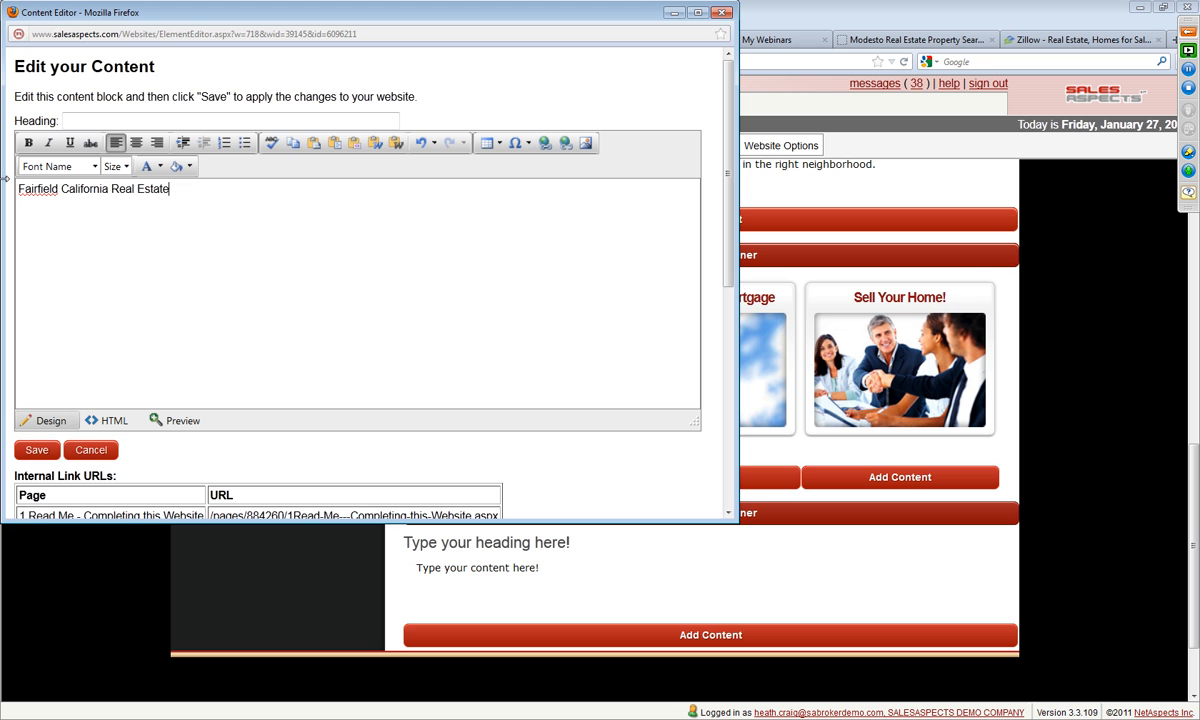
{"action": "key", "text": "Return"}
{"action": "type", "text": "a"}
{"action": "key", "text": "BackSpace"}
{"action": "key", "text": "BackSpace"}
Step: Write "We focuse on searving the Fairfield Califonria Short Sale Market proving you with detailed information" in the paragraph below the title line
{"action": "type", "text": "We focuse on searving the Fairfield Califonria "}
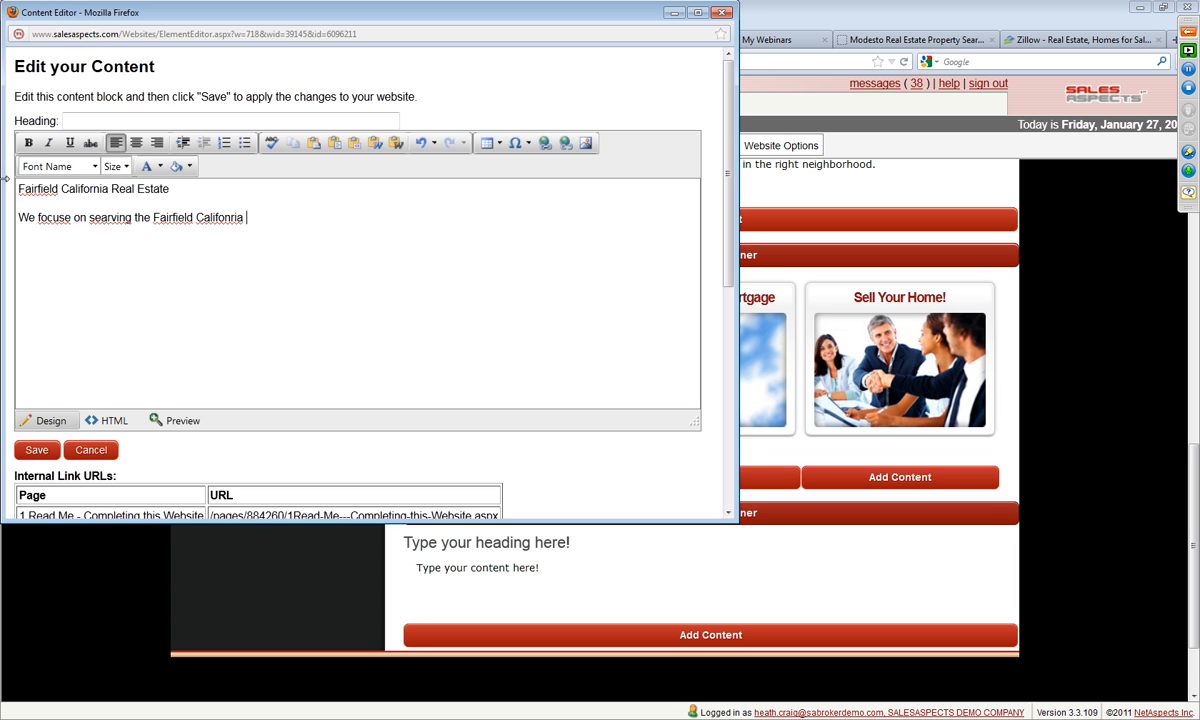
{"action": "type", "text": "Short Sale Market proving you"}
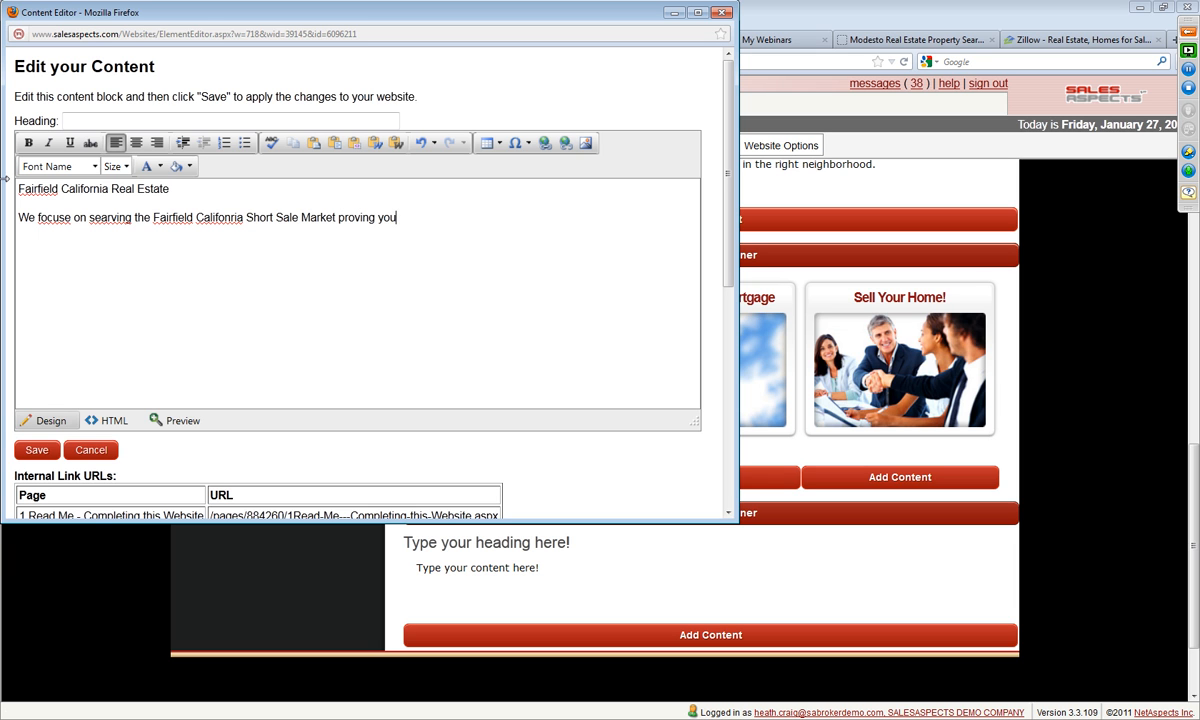
{"action": "type", "text": " with detailed information "}
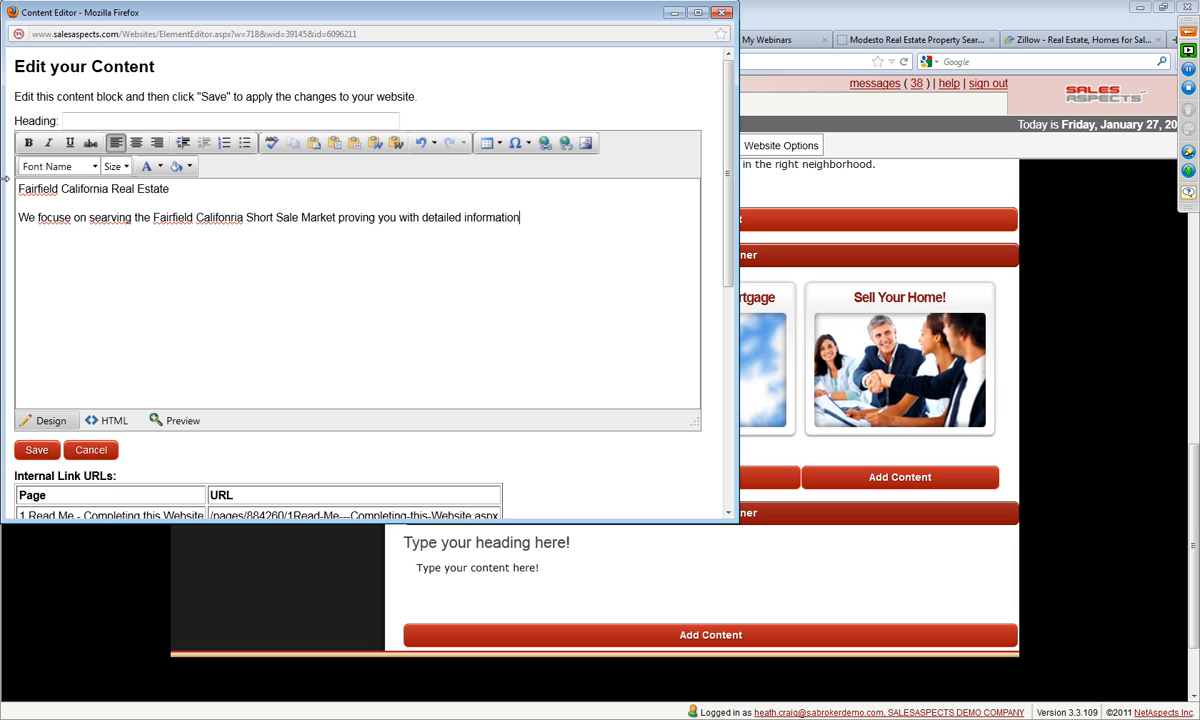
{"action": "type", "text": "about short saling your "}
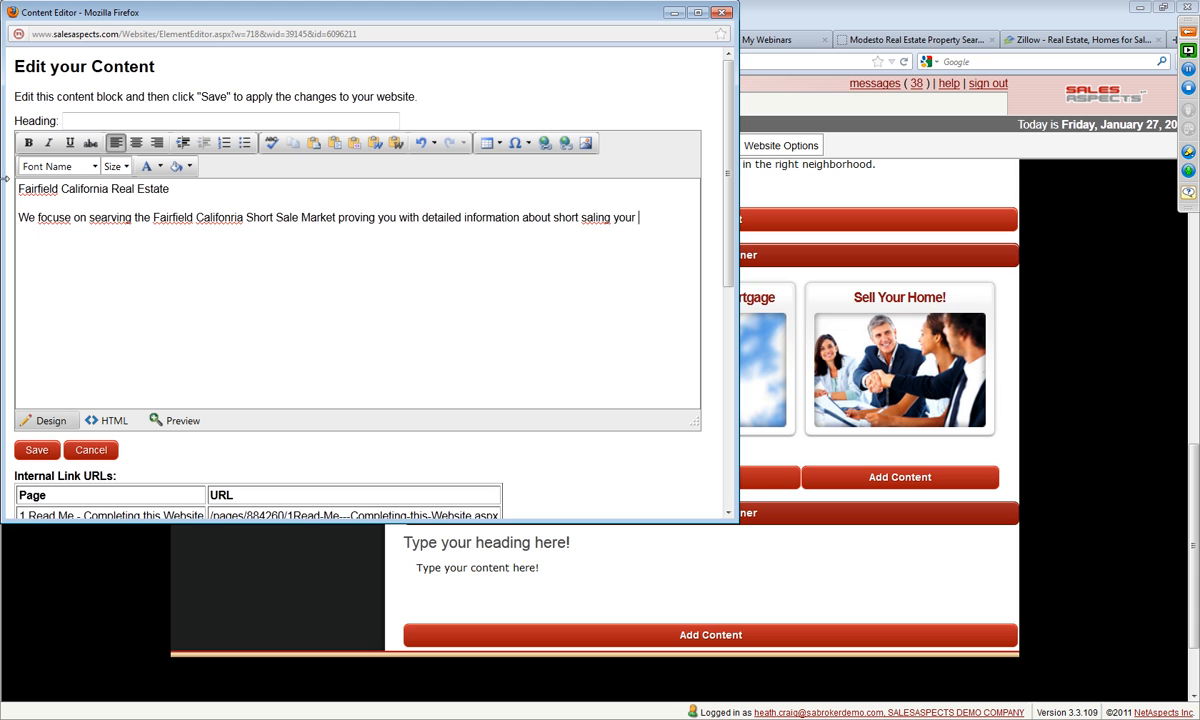
{"action": "type", "text": "home in Fairfield, CA"}
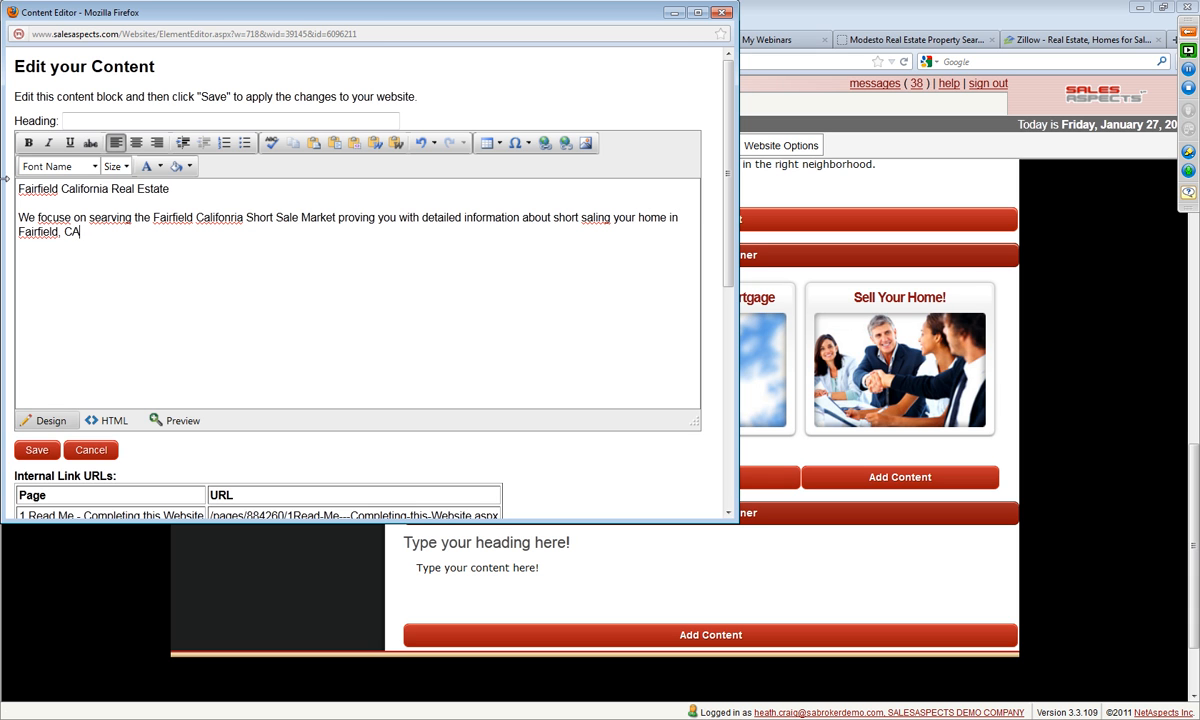
Step: Finish the paragraph's first sentence with "about short saling your home in Fairfield, Califonia"
{"action": "key", "text": "BackSpace"}
{"action": "type", "text": "alifo"}
{"action": "type", "text": "nia. Fond"}
Step: Close the first sentence with a period and add "Finding a Home for Sale in Fairfield, California" after it
{"action": "key", "text": "BackSpace"}
{"action": "key", "text": "BackSpace"}
{"action": "key", "text": "BackSpace"}
{"action": "type", "text": "inding a Home "}
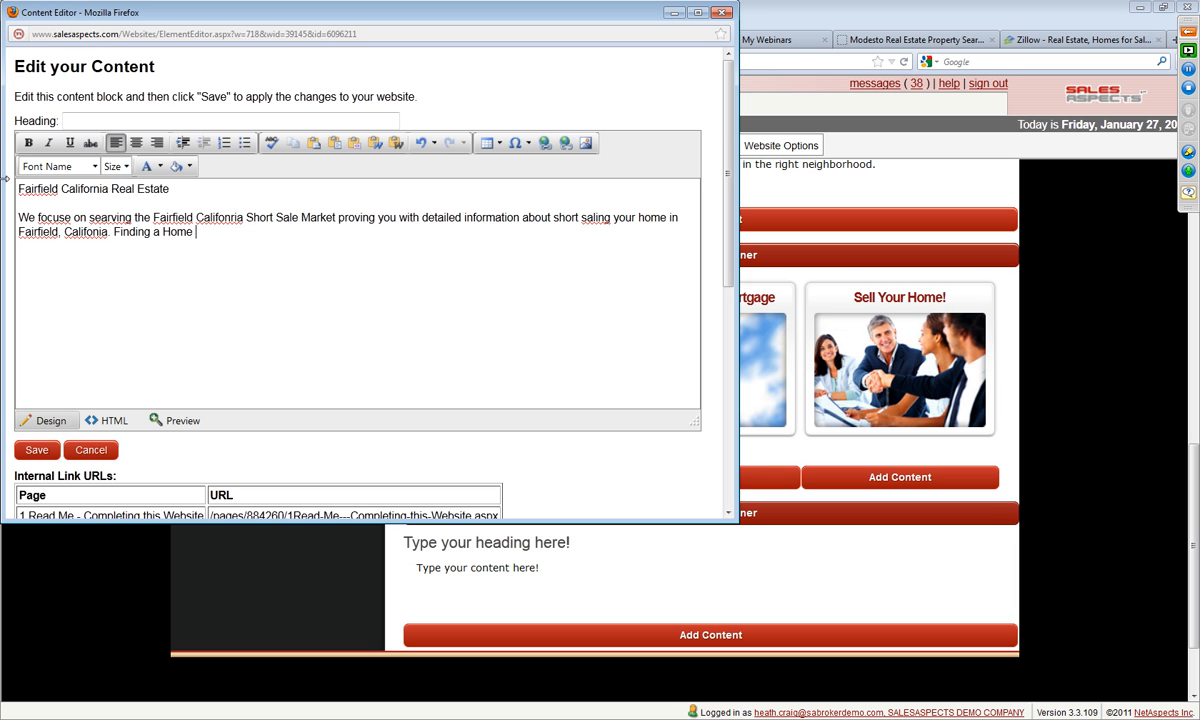
{"action": "type", "text": "for Sale in Fairfield, California"}
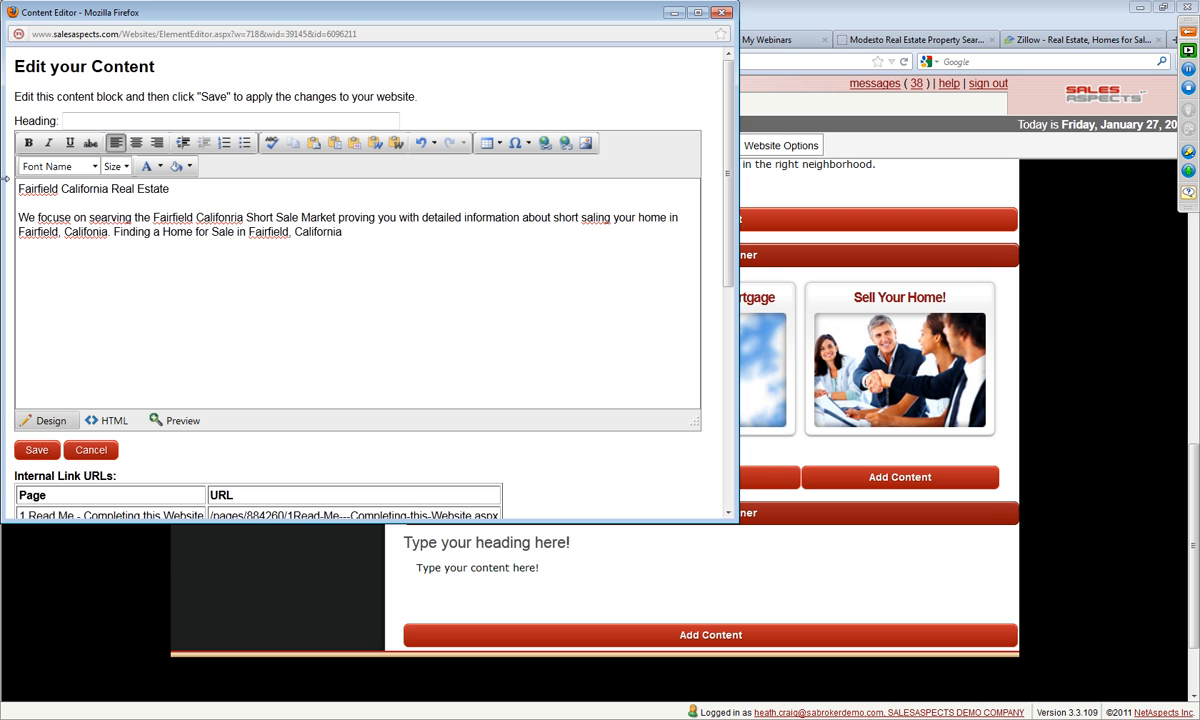
{"action": "type", "text": ". 94534 94533 Zipcodes."}
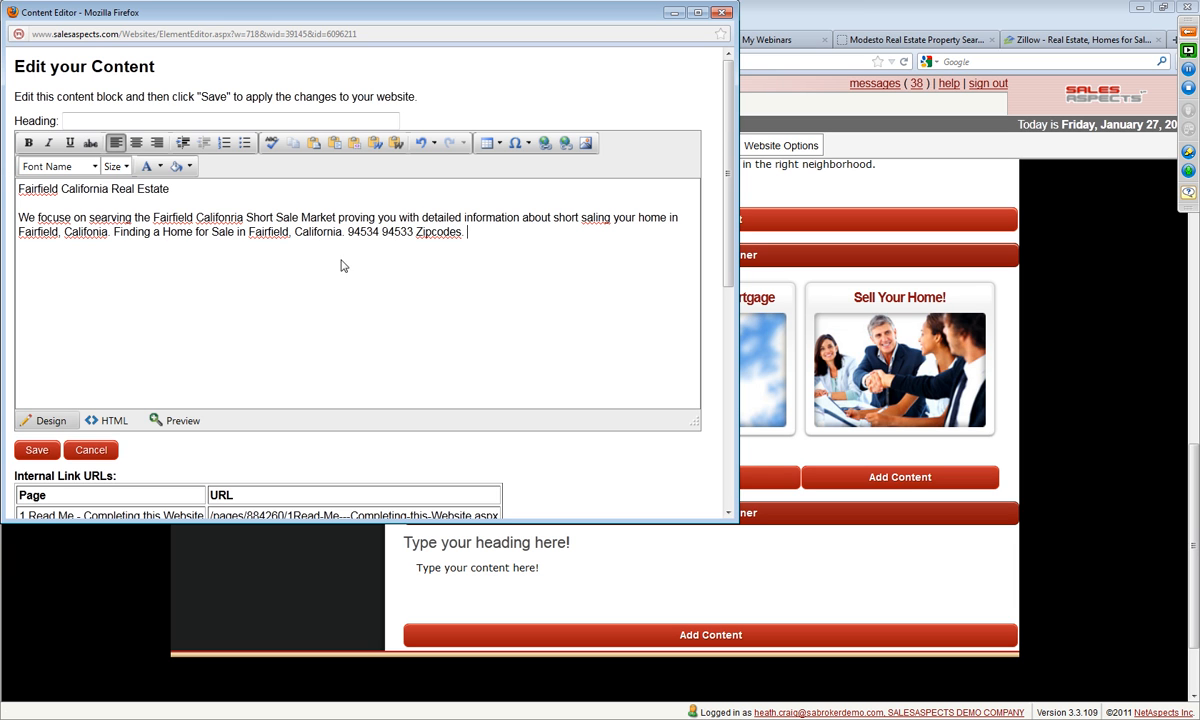
Step: Correct "Zipcodes" to "Zip codes" and "saling" to "selling" in the paragraph
{"action": "right_click", "coordinate": [434, 232]}
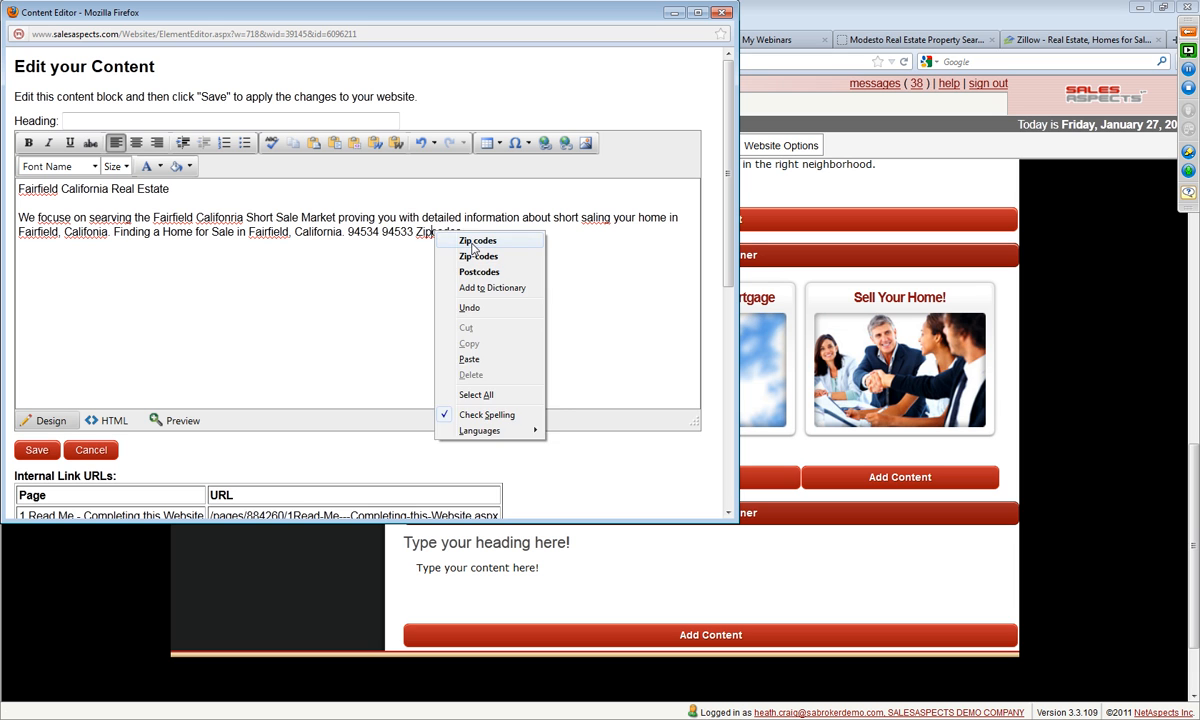
{"action": "left_click", "coordinate": [474, 241]}
{"action": "right_click", "coordinate": [592, 222]}
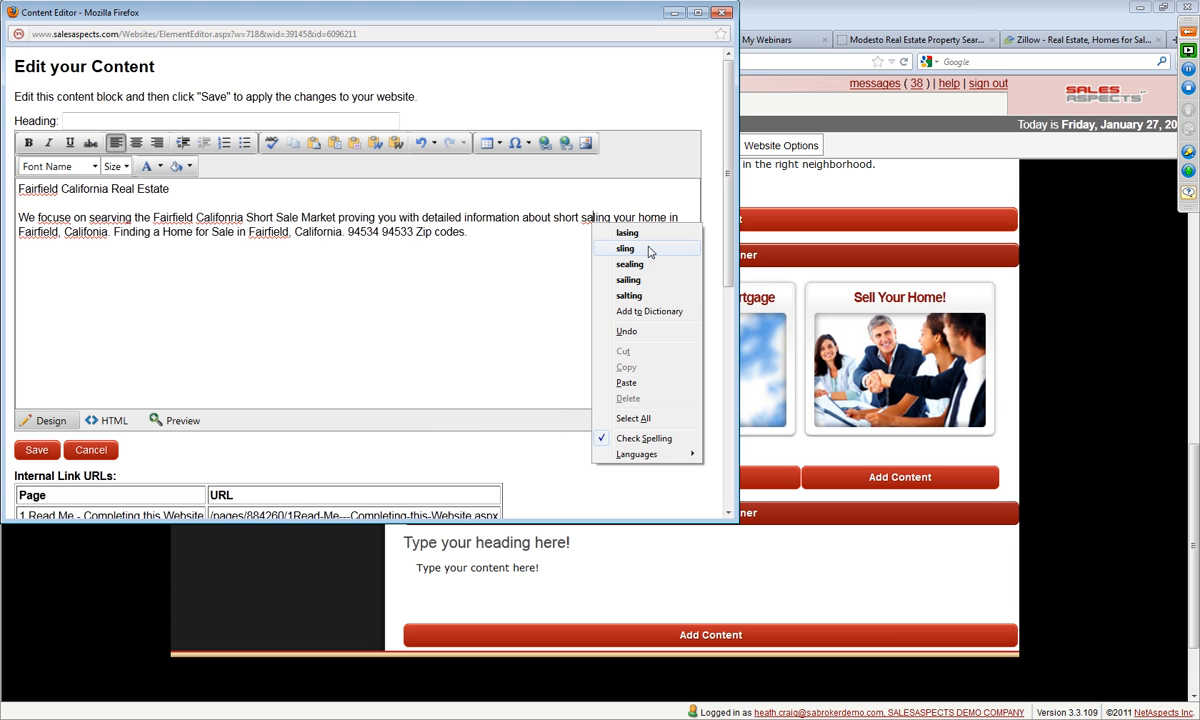
{"action": "left_click", "coordinate": [582, 259]}
{"action": "left_click_drag", "start_coordinate": [588, 218], "coordinate": [612, 222]}
{"action": "type", "text": "elling"}
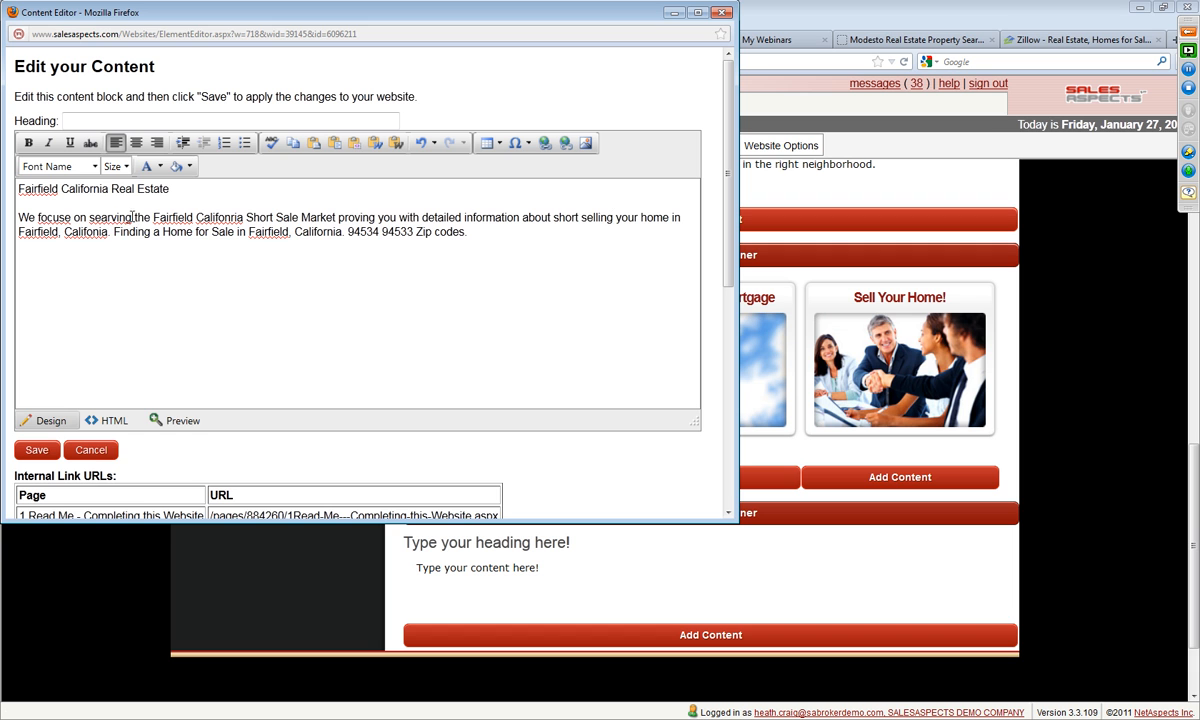
Step: Correct "searving" to "serving", "focuse" to "focus" and "Califonia" to "California" in the paragraph, and save the block
{"action": "right_click", "coordinate": [101, 217]}
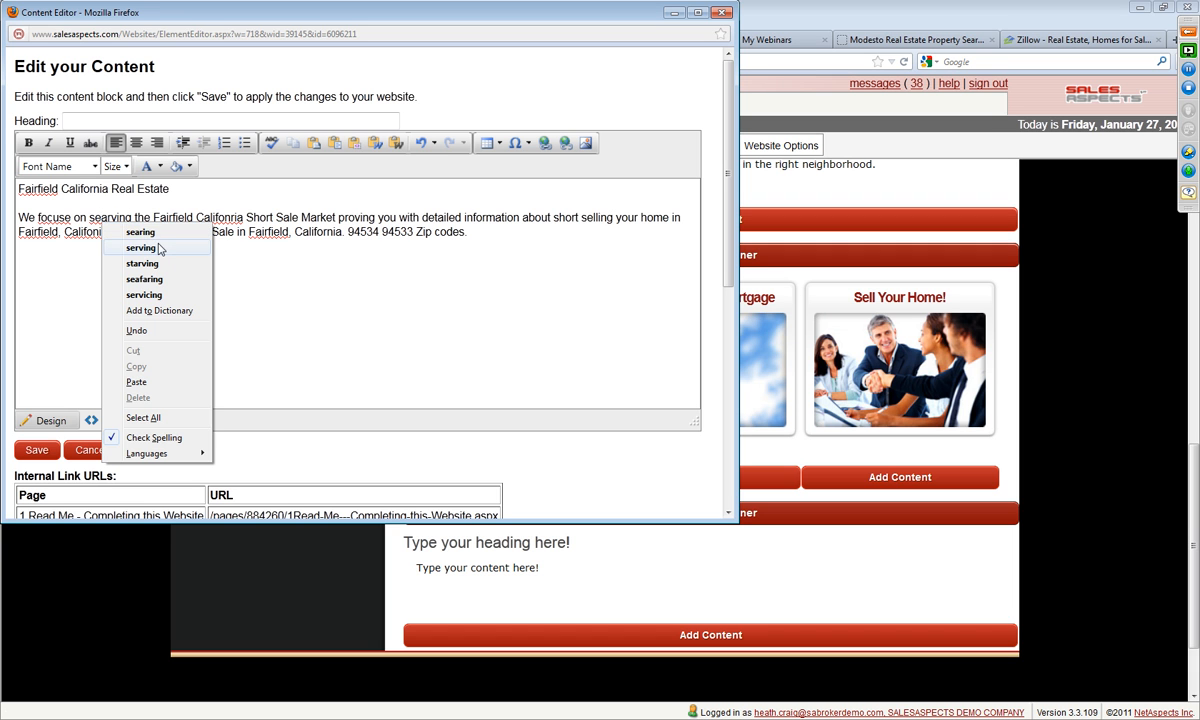
{"action": "left_click", "coordinate": [137, 250]}
{"action": "right_click", "coordinate": [48, 212]}
{"action": "left_click", "coordinate": [88, 227]}
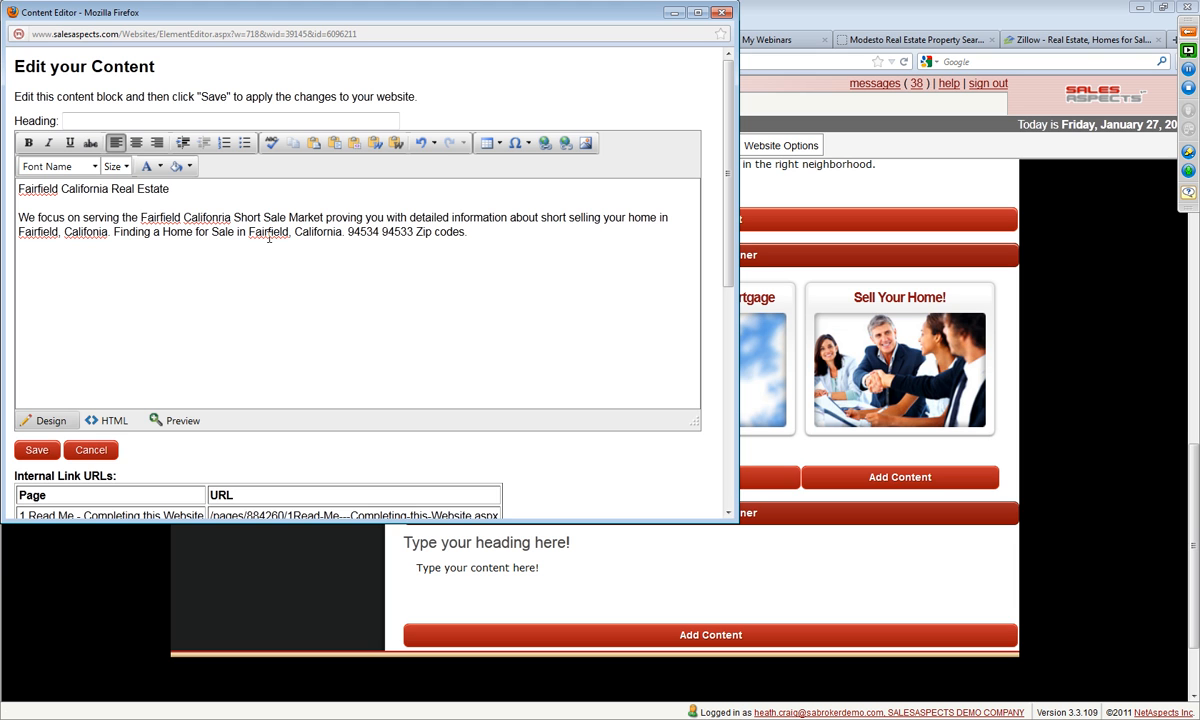
{"action": "right_click", "coordinate": [82, 236]}
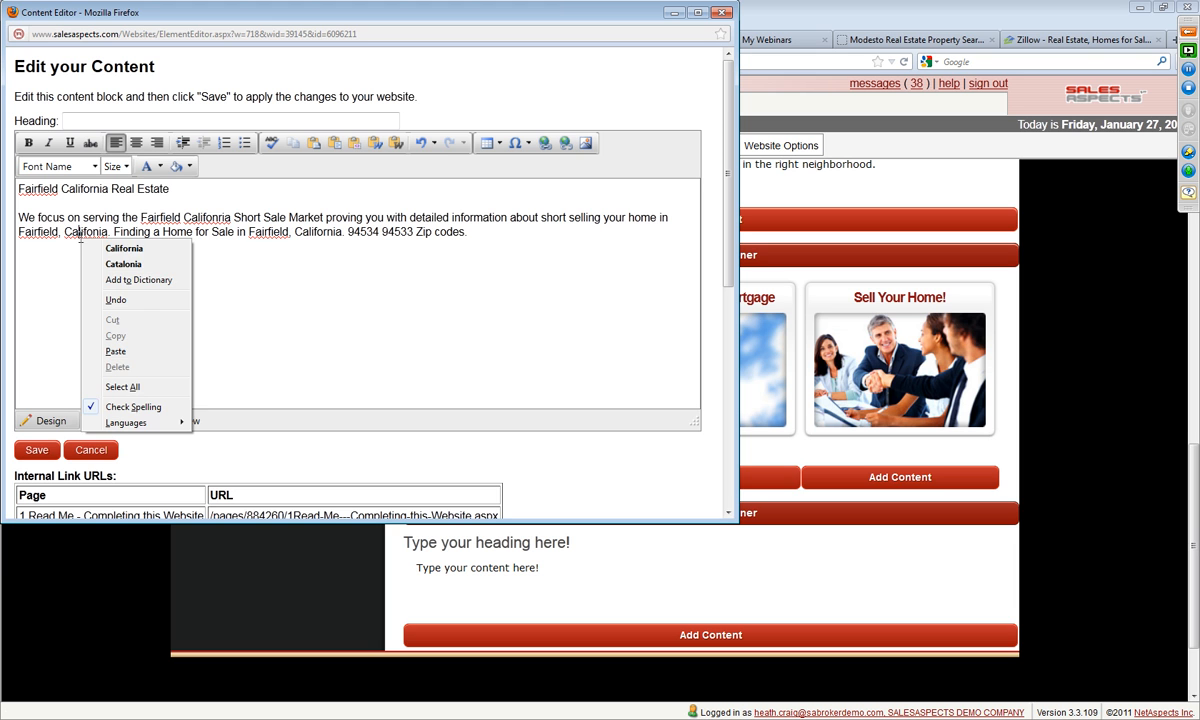
{"action": "left_click", "coordinate": [112, 251]}
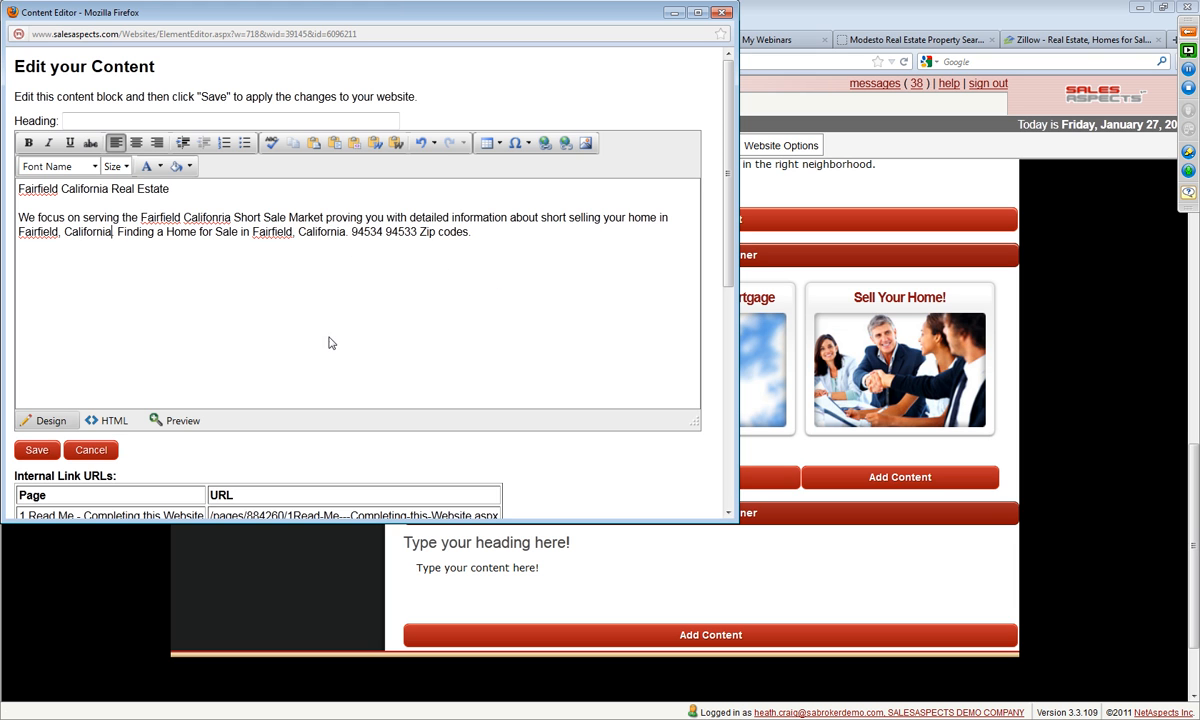
{"action": "left_click", "coordinate": [37, 450]}
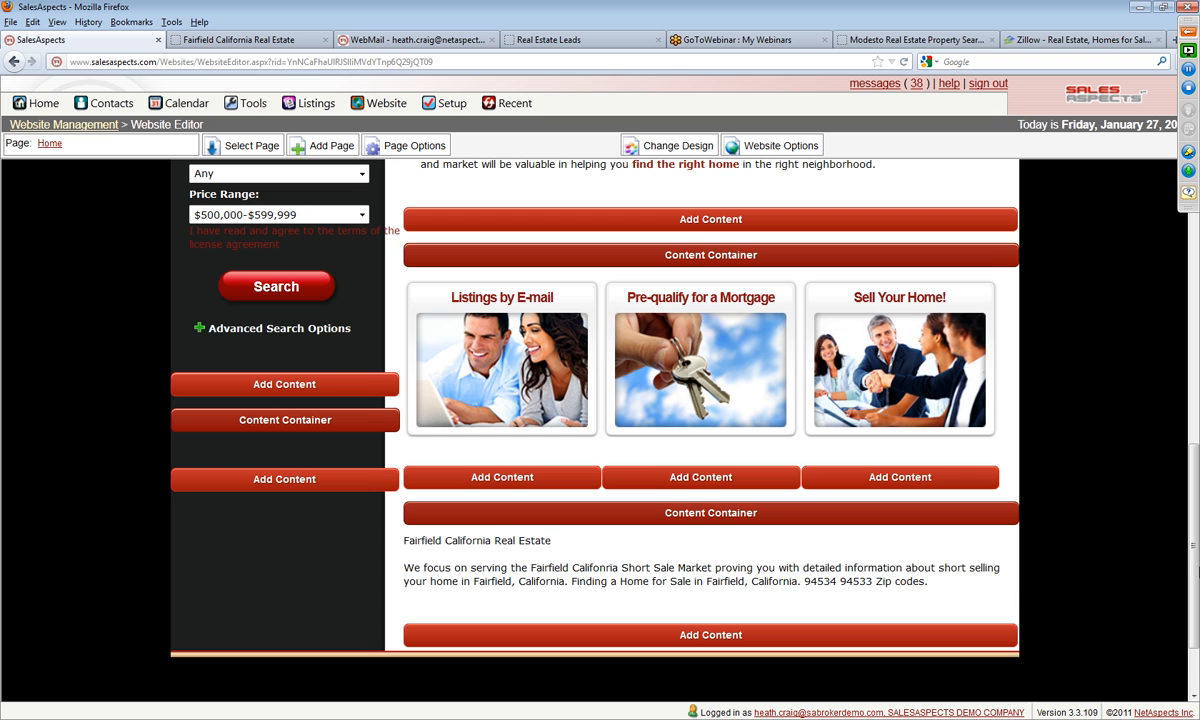
Step: Delete the "Welcome Home!" content block below the market update on the Home page
{"action": "scroll", "coordinate": [1170, 510], "scroll_direction": "up", "scroll_amount": 5}
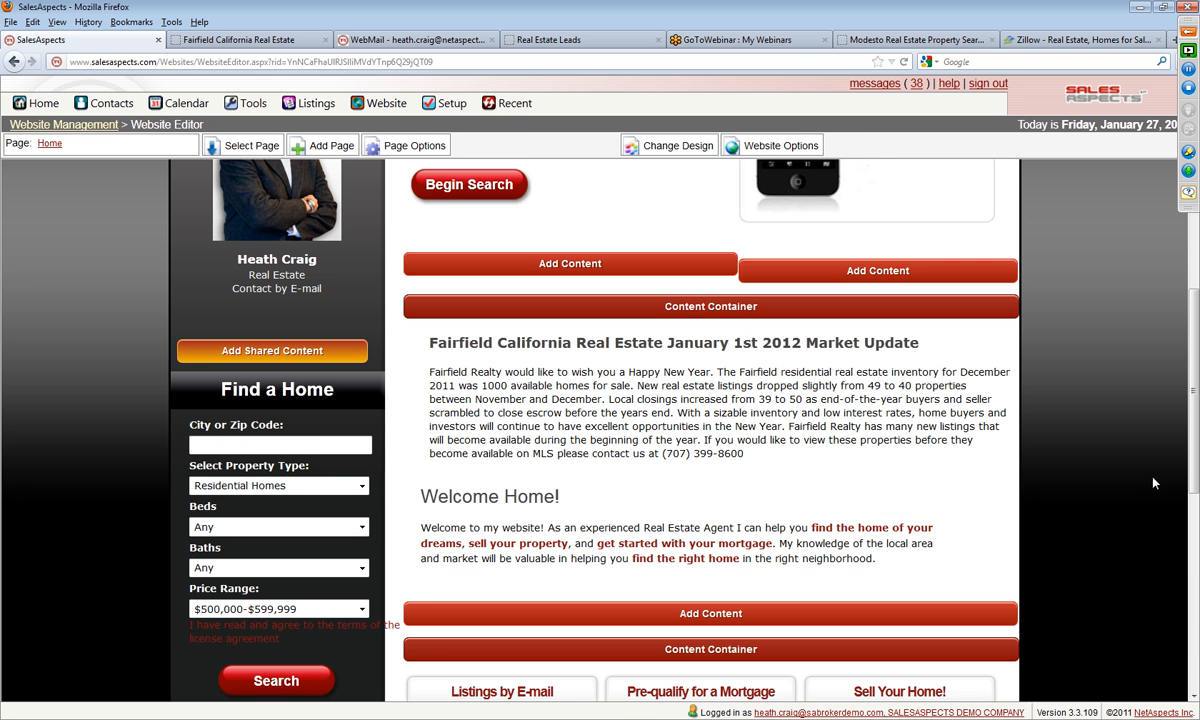
{"action": "left_click", "coordinate": [690, 528]}
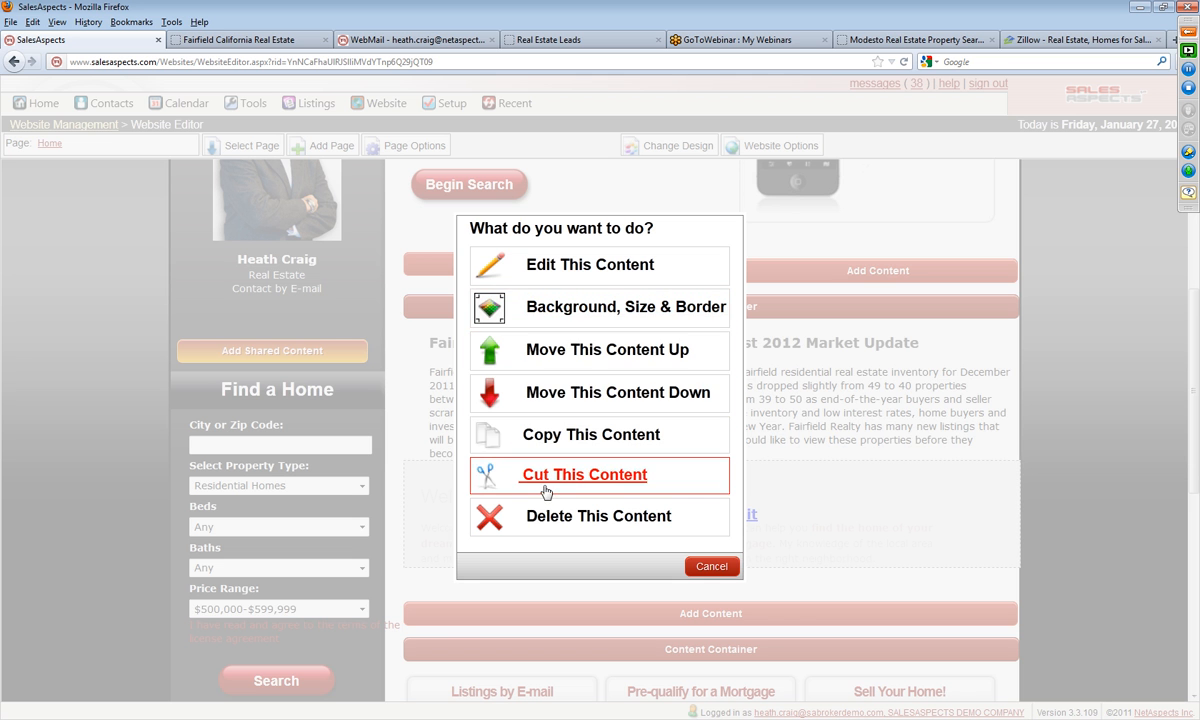
{"action": "left_click", "coordinate": [557, 526]}
{"action": "left_click", "coordinate": [617, 334]}
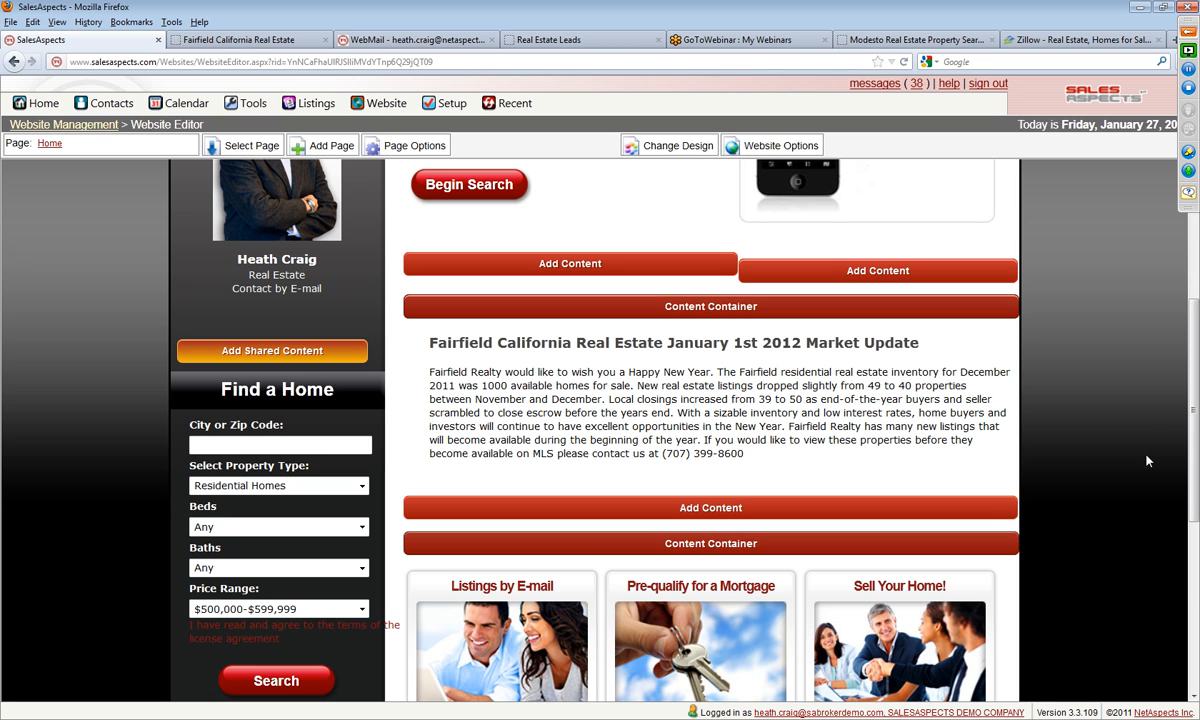
{"action": "scroll", "coordinate": [1182, 382], "scroll_direction": "up", "scroll_amount": 4}
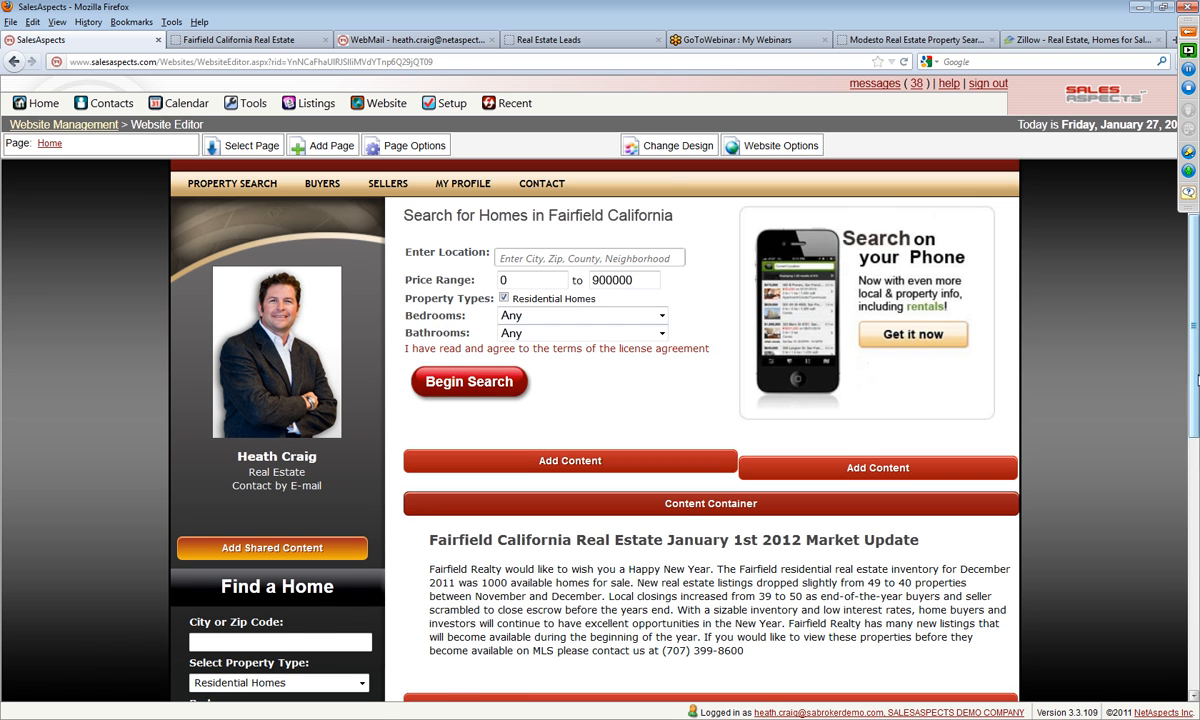
Step: Open the home page of the Modesto real estate sample site in the tab holding the Fairfield site preview
{"action": "scroll", "coordinate": [1192, 415], "scroll_direction": "down", "scroll_amount": 8}
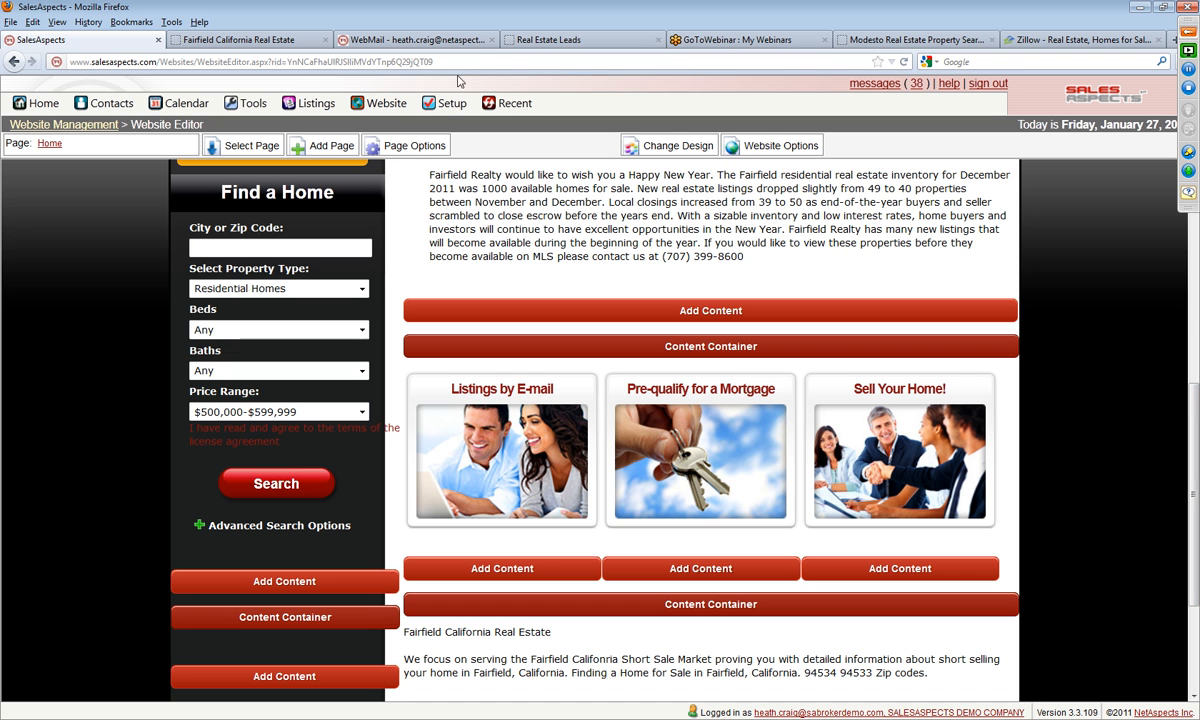
{"action": "left_click", "coordinate": [563, 44]}
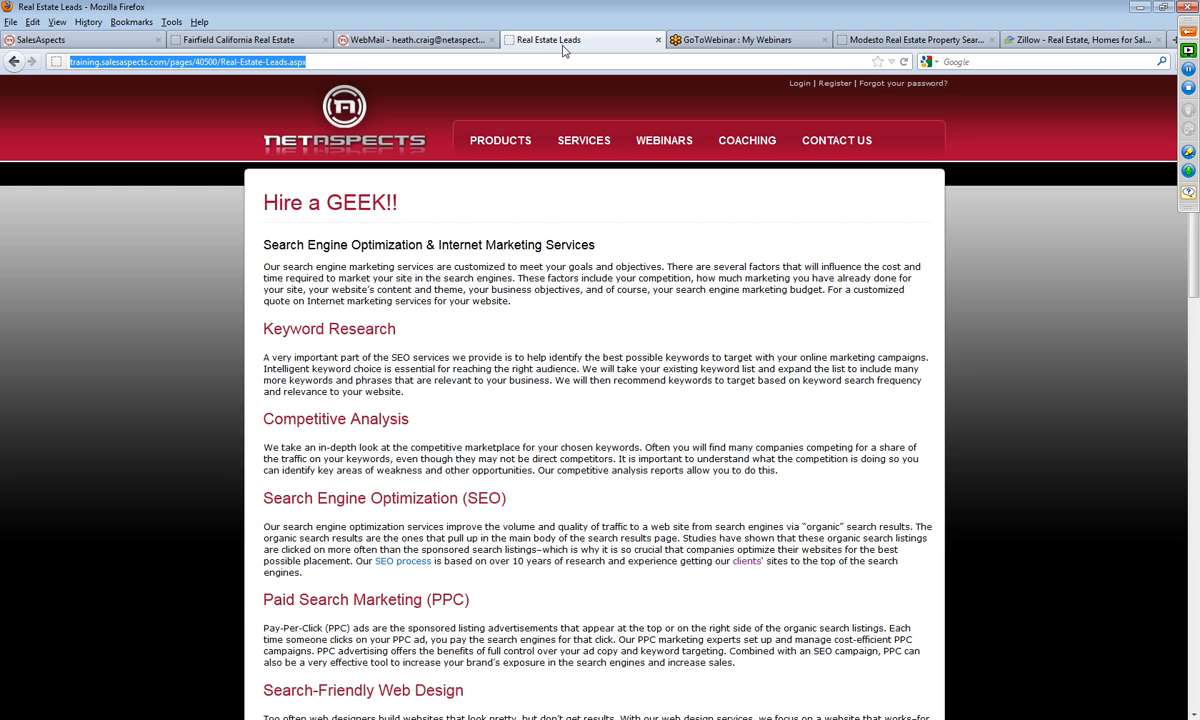
{"action": "left_click", "coordinate": [172, 44]}
{"action": "left_click", "coordinate": [268, 58]}
{"action": "type", "text": "h"}
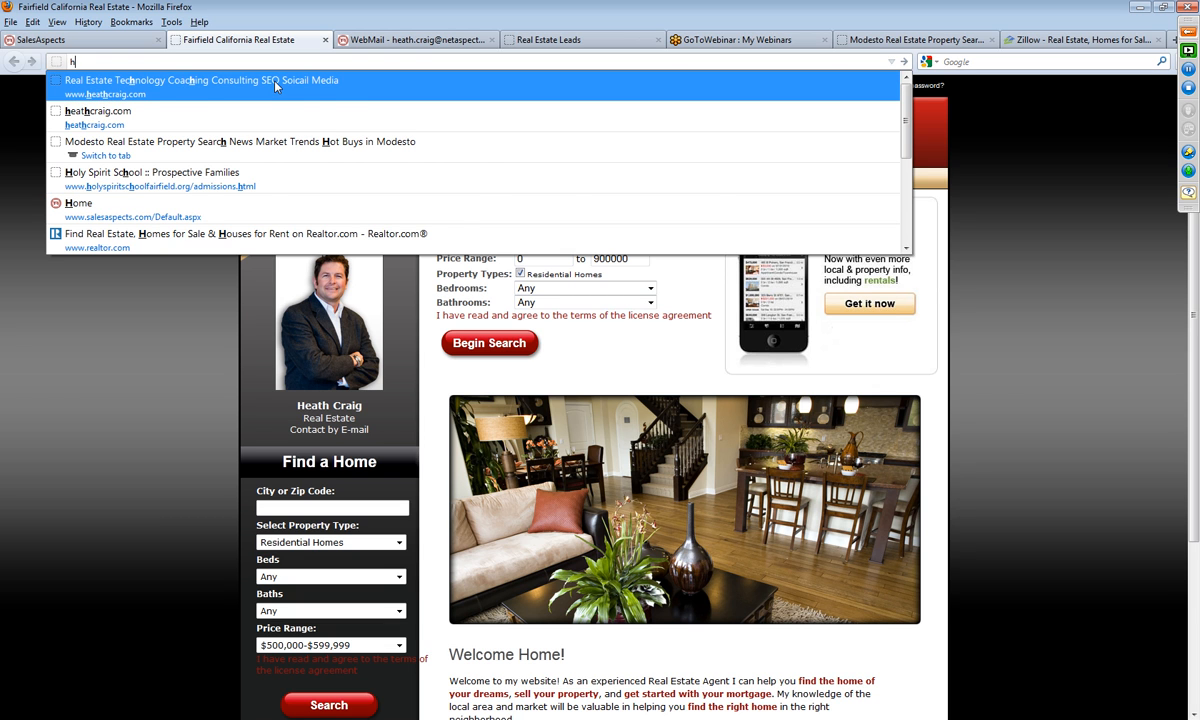
{"action": "type", "text": "e"}
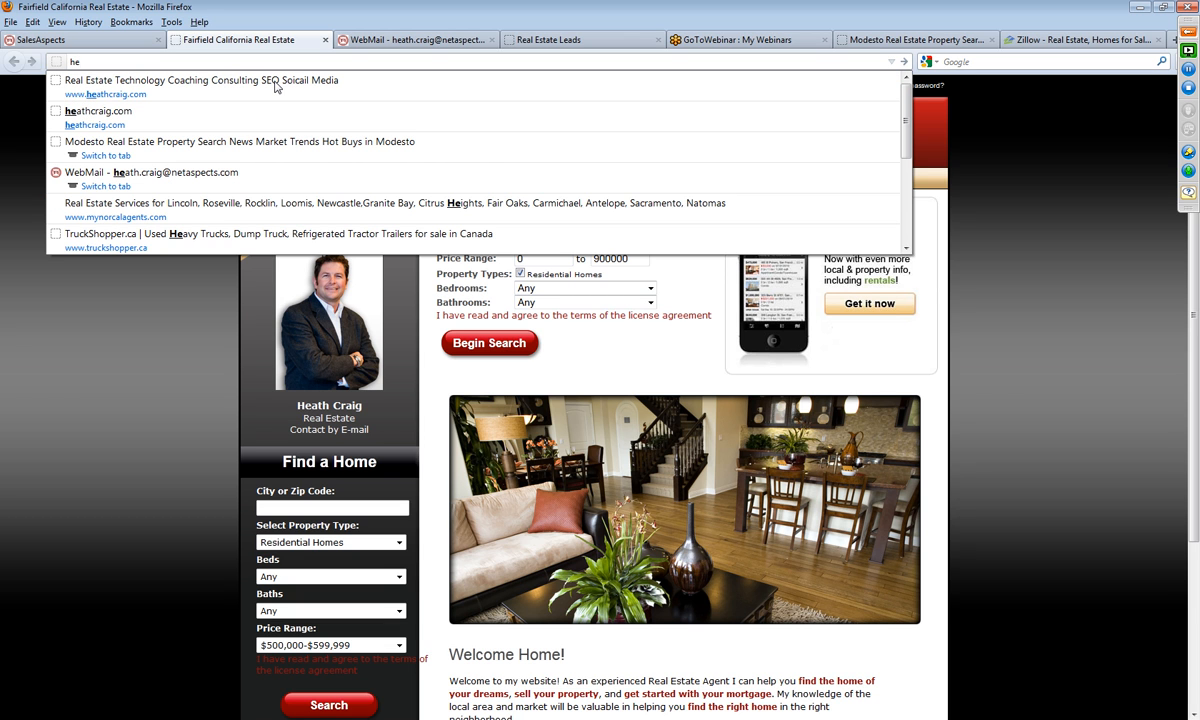
{"action": "type", "text": "a"}
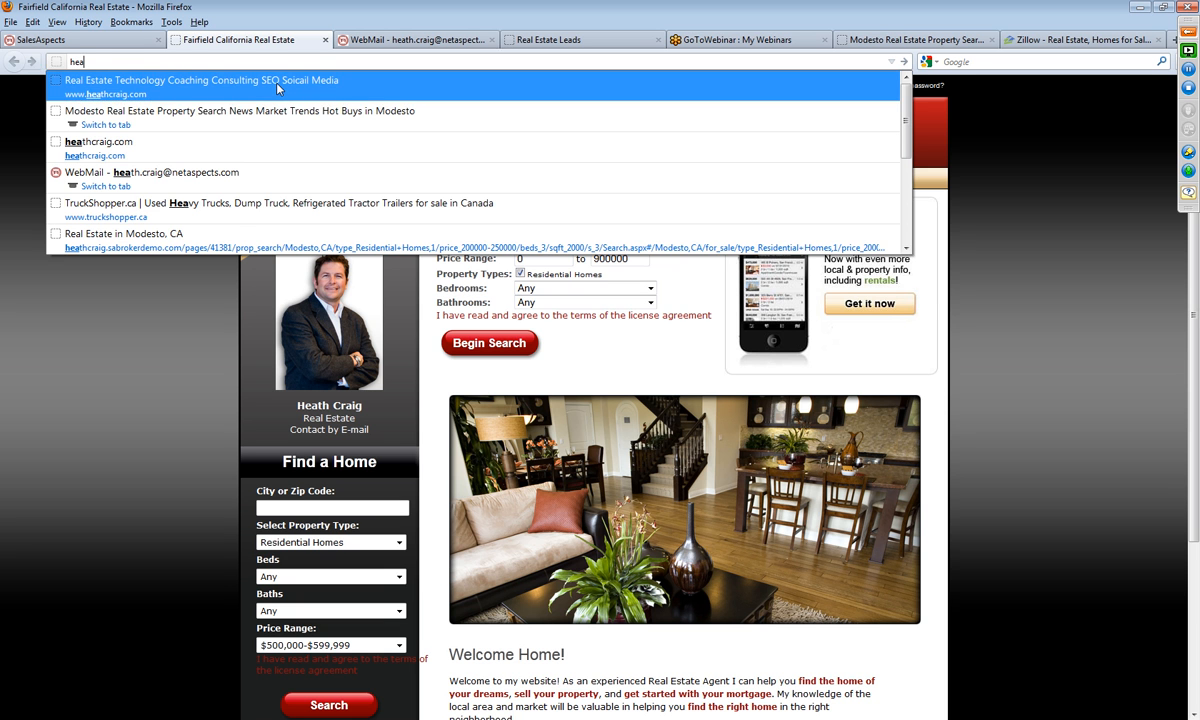
{"action": "left_click", "coordinate": [214, 233]}
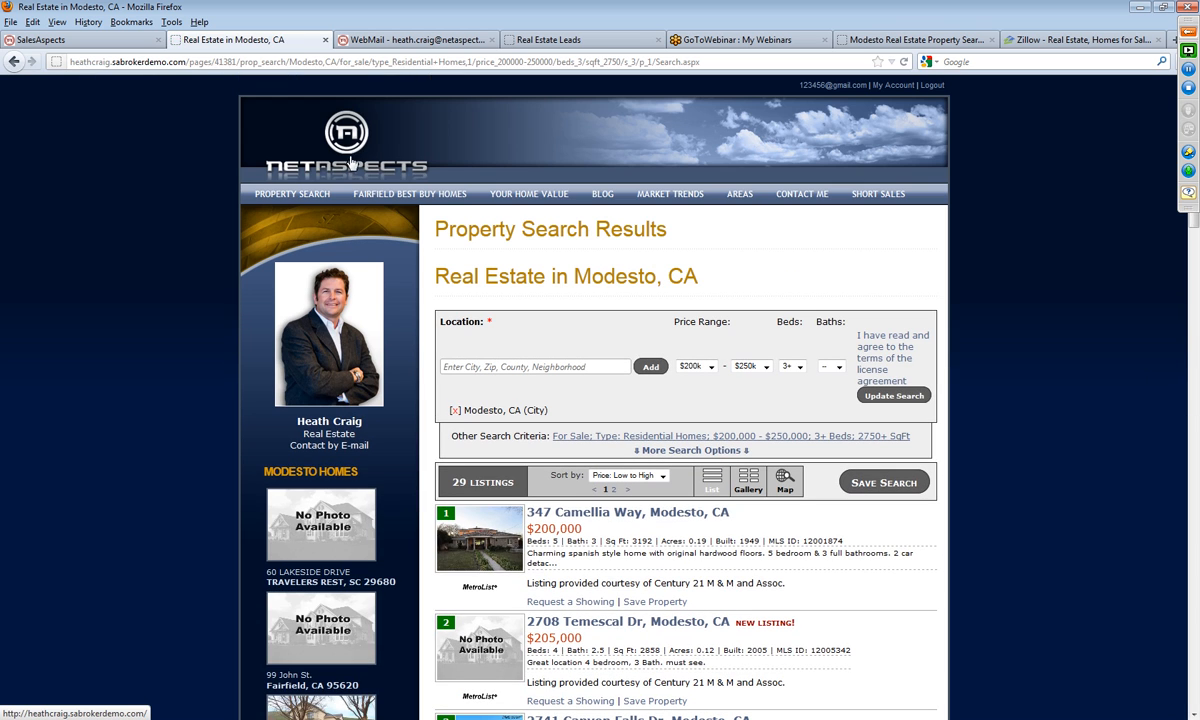
{"action": "left_click", "coordinate": [346, 143]}
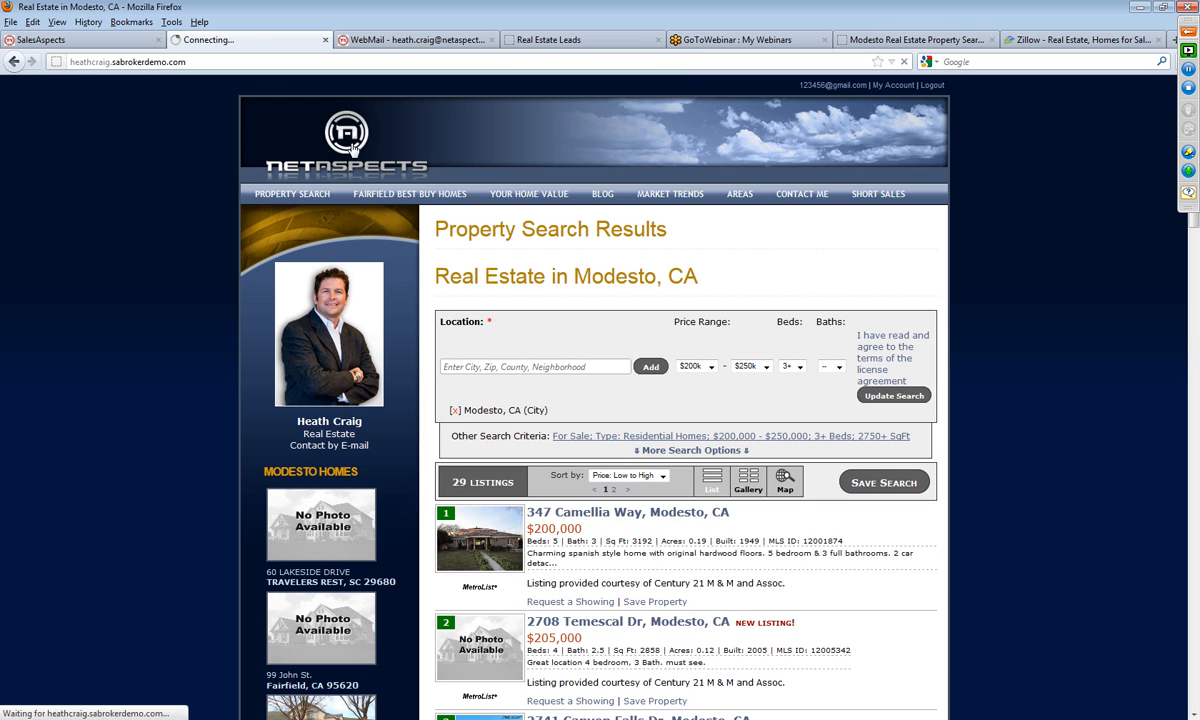
Step: Return to the SalesAspects website editor and examine the Home page layout around the January 2012 market update
{"action": "left_click", "coordinate": [60, 40]}
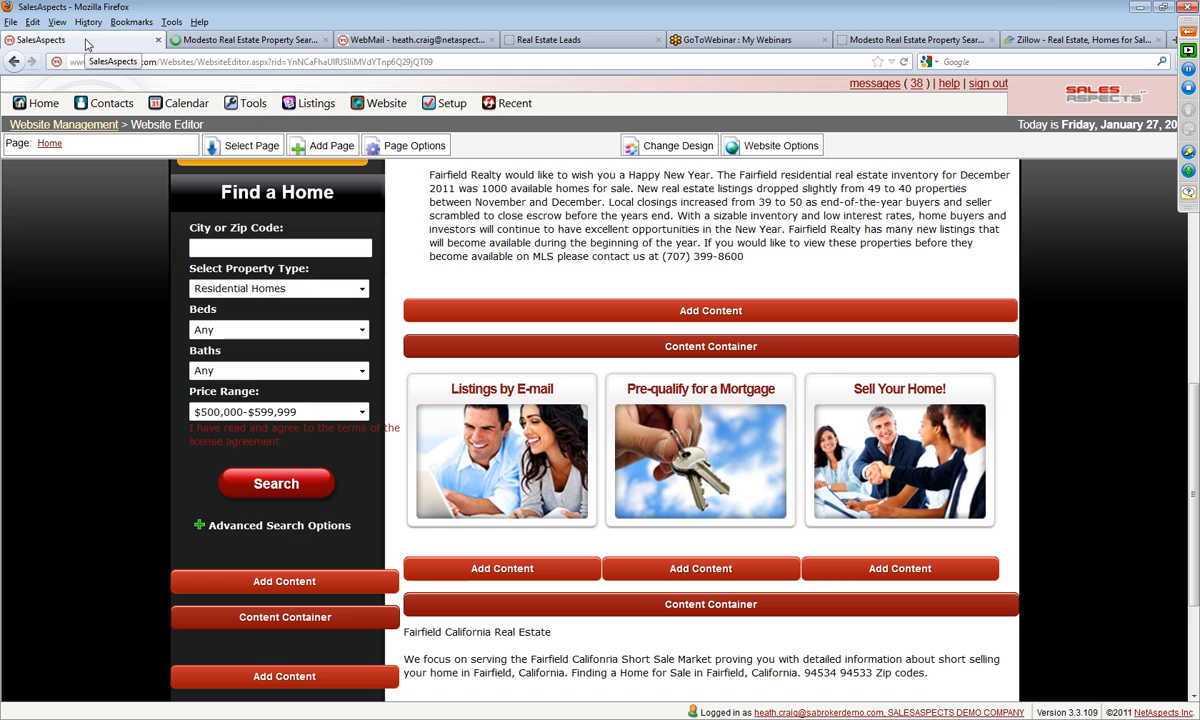
{"action": "left_click_drag", "start_coordinate": [1190, 510], "coordinate": [1186, 423]}
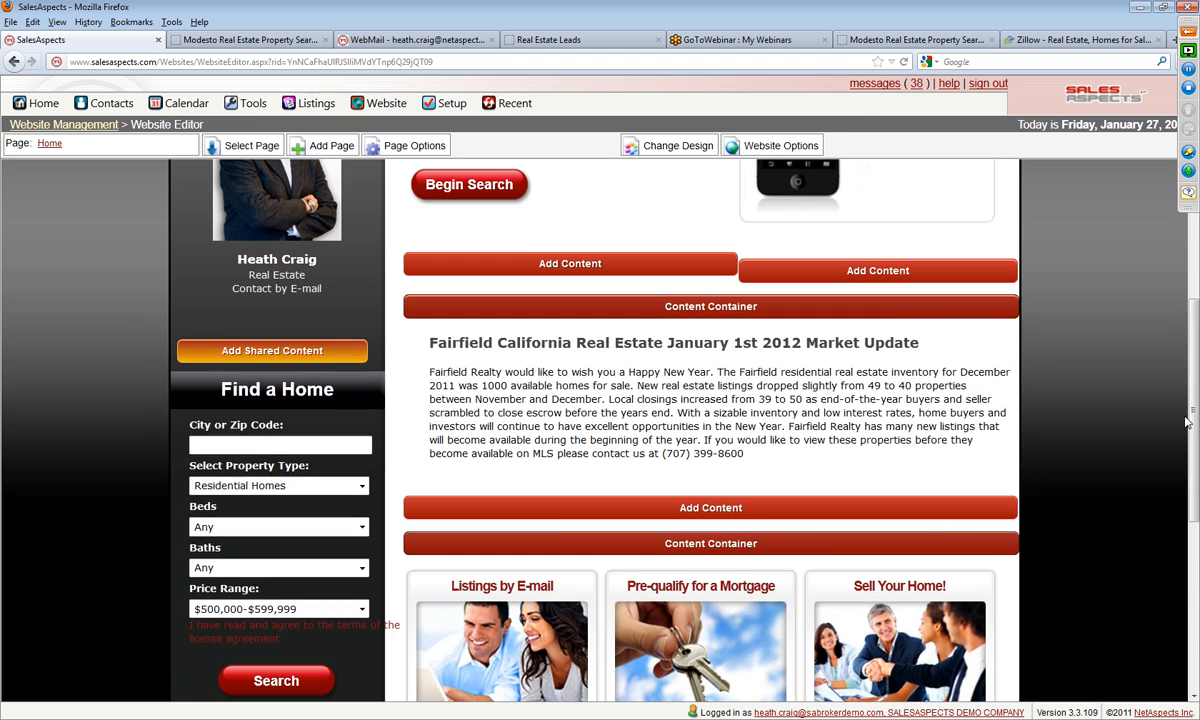
{"action": "scroll", "coordinate": [1182, 421], "scroll_direction": "up", "scroll_amount": 3}
{"action": "scroll", "coordinate": [1130, 463], "scroll_direction": "down", "scroll_amount": 3}
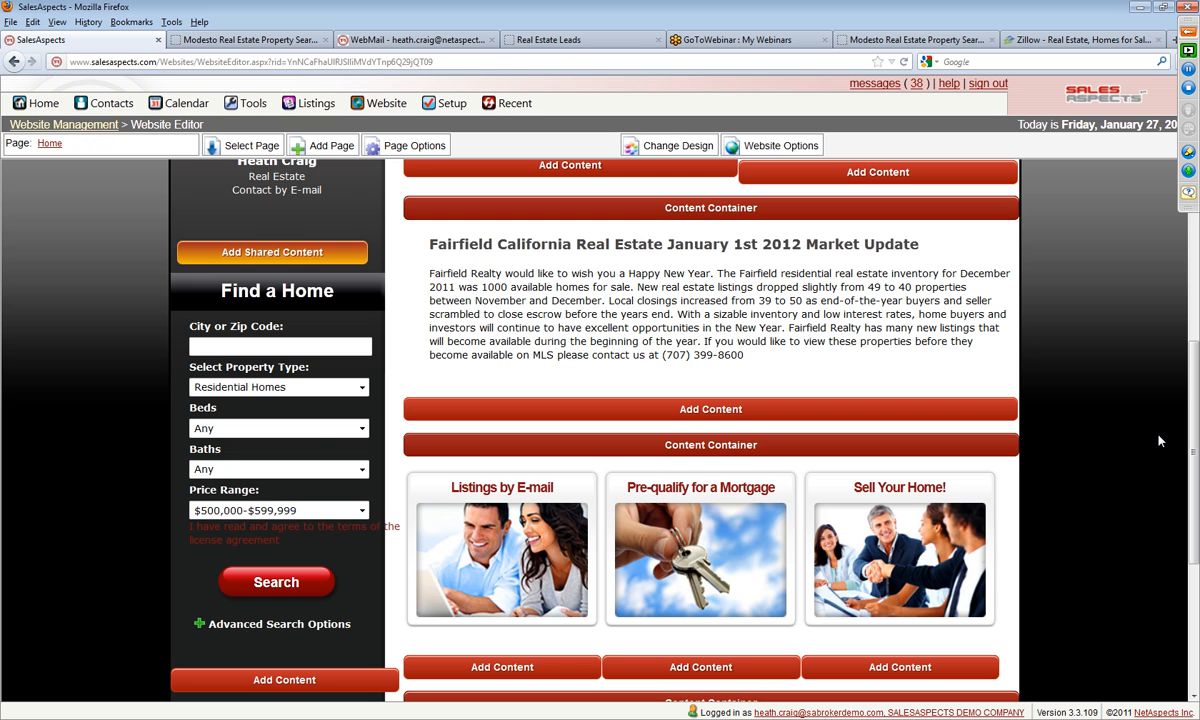
{"action": "scroll", "coordinate": [1170, 438], "scroll_direction": "down", "scroll_amount": 3}
{"action": "scroll", "coordinate": [1181, 437], "scroll_direction": "up", "scroll_amount": 3}
{"action": "mouse_move", "coordinate": [726, 434]}
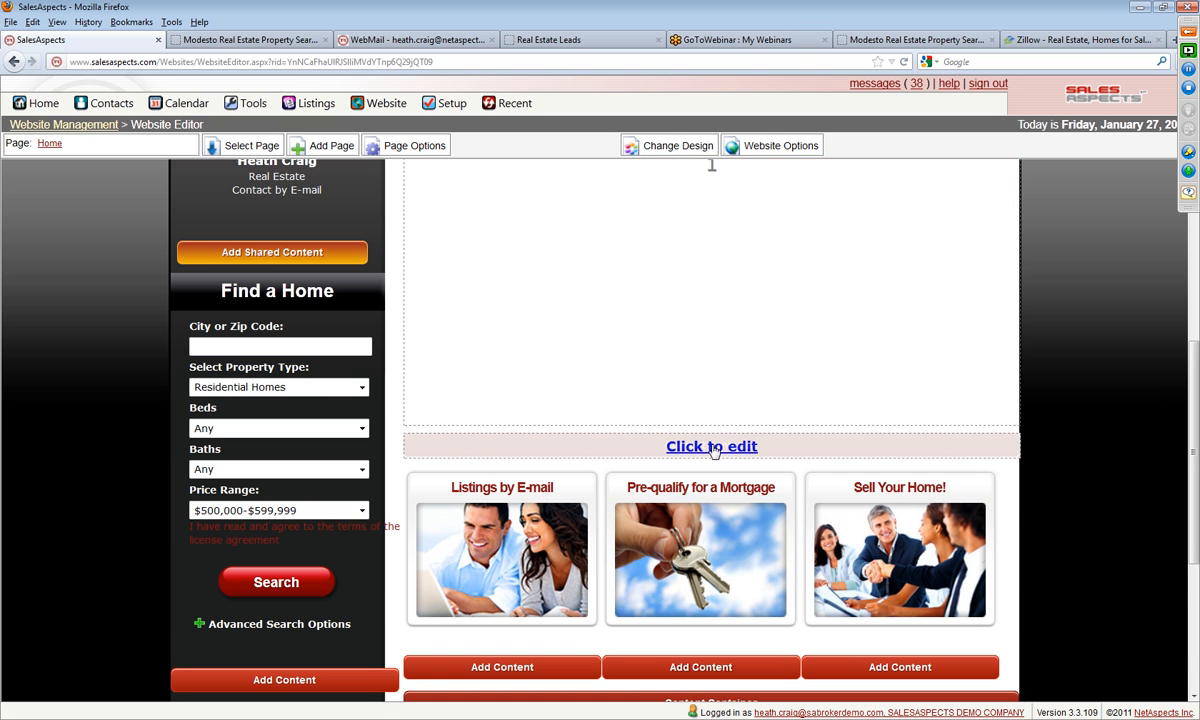
{"action": "left_click", "coordinate": [713, 449]}
{"action": "left_click", "coordinate": [718, 483]}
{"action": "scroll", "coordinate": [983, 432], "scroll_direction": "up", "scroll_amount": 3}
{"action": "left_click_drag", "start_coordinate": [750, 570], "coordinate": [727, 613]}
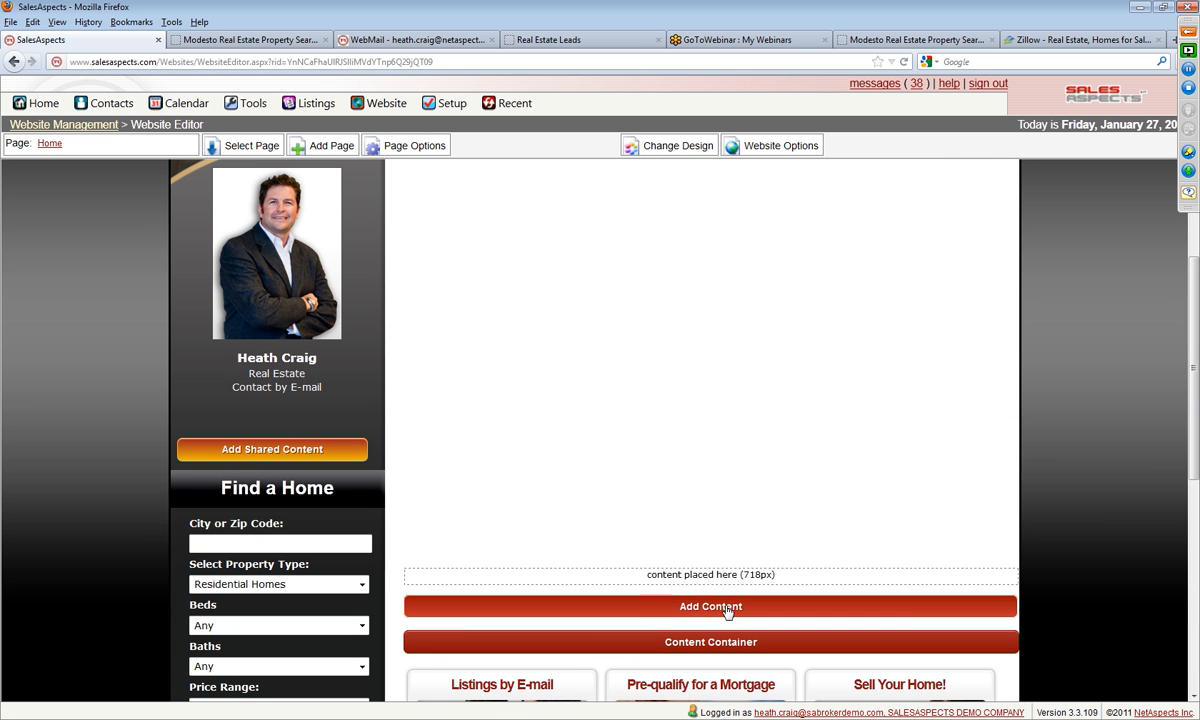
Step: Add a Real Estate Search (New) element below the market update on the Home page
{"action": "left_click", "coordinate": [727, 609]}
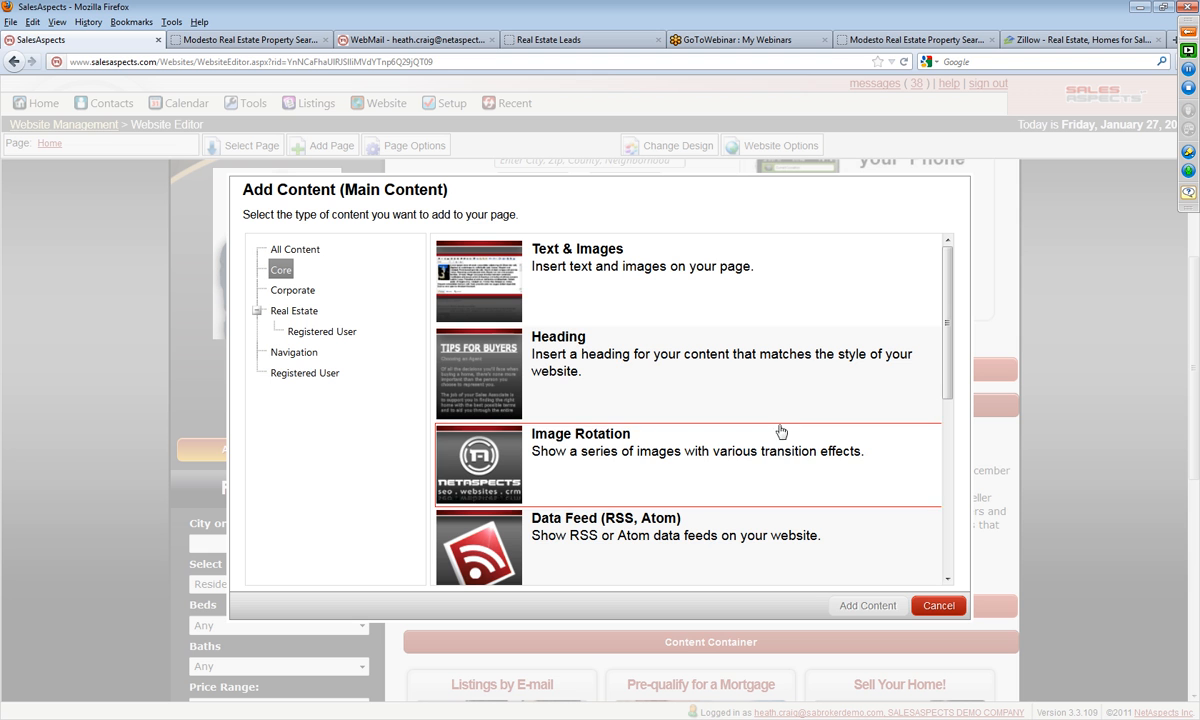
{"action": "left_click_drag", "start_coordinate": [946, 343], "coordinate": [945, 495]}
{"action": "left_click", "coordinate": [296, 250]}
{"action": "left_click_drag", "start_coordinate": [946, 338], "coordinate": [945, 478]}
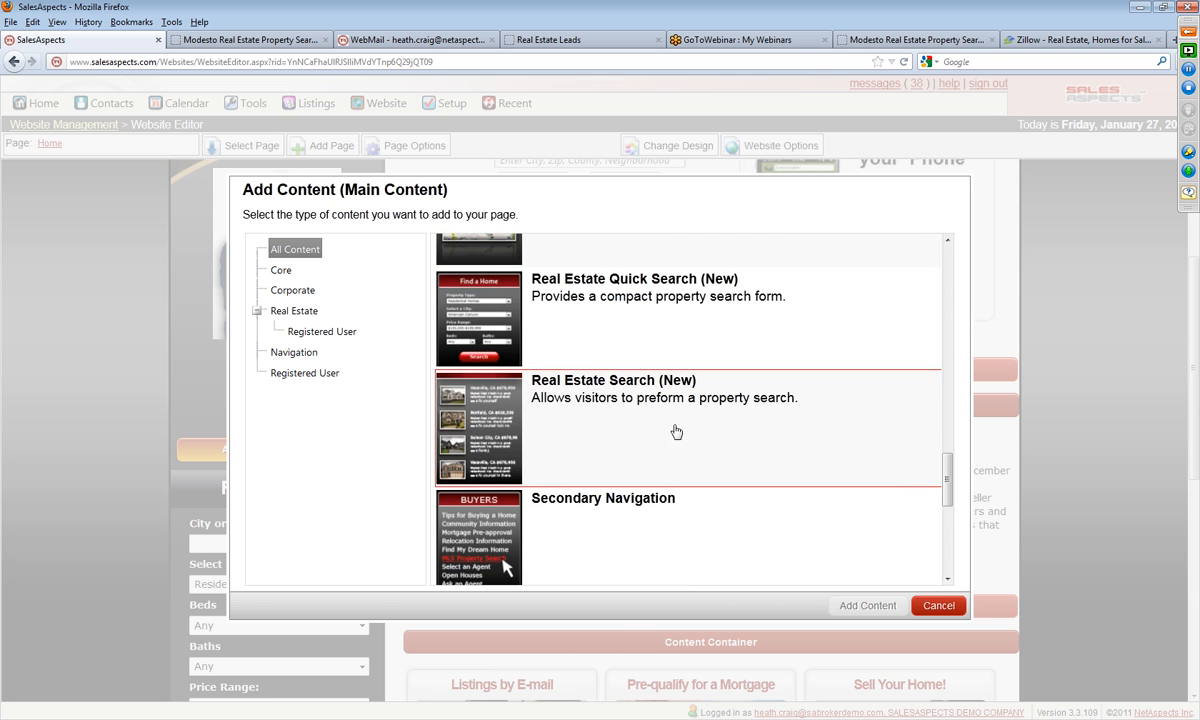
{"action": "left_click", "coordinate": [612, 428]}
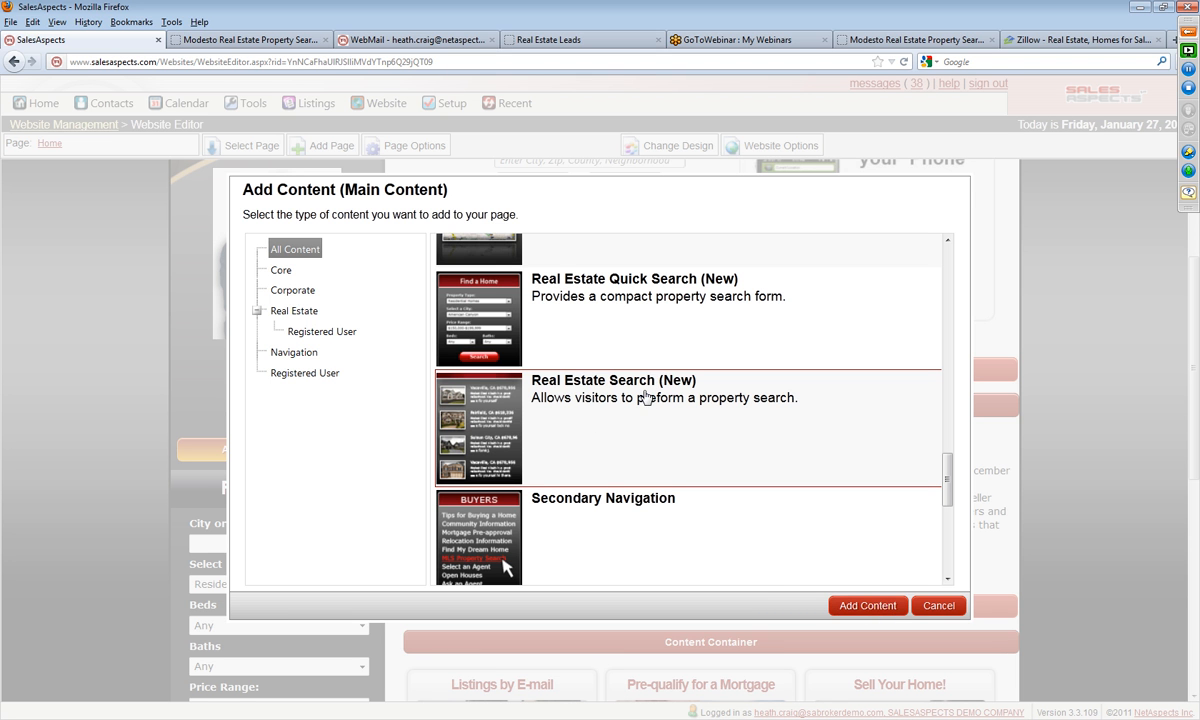
{"action": "left_click", "coordinate": [849, 606]}
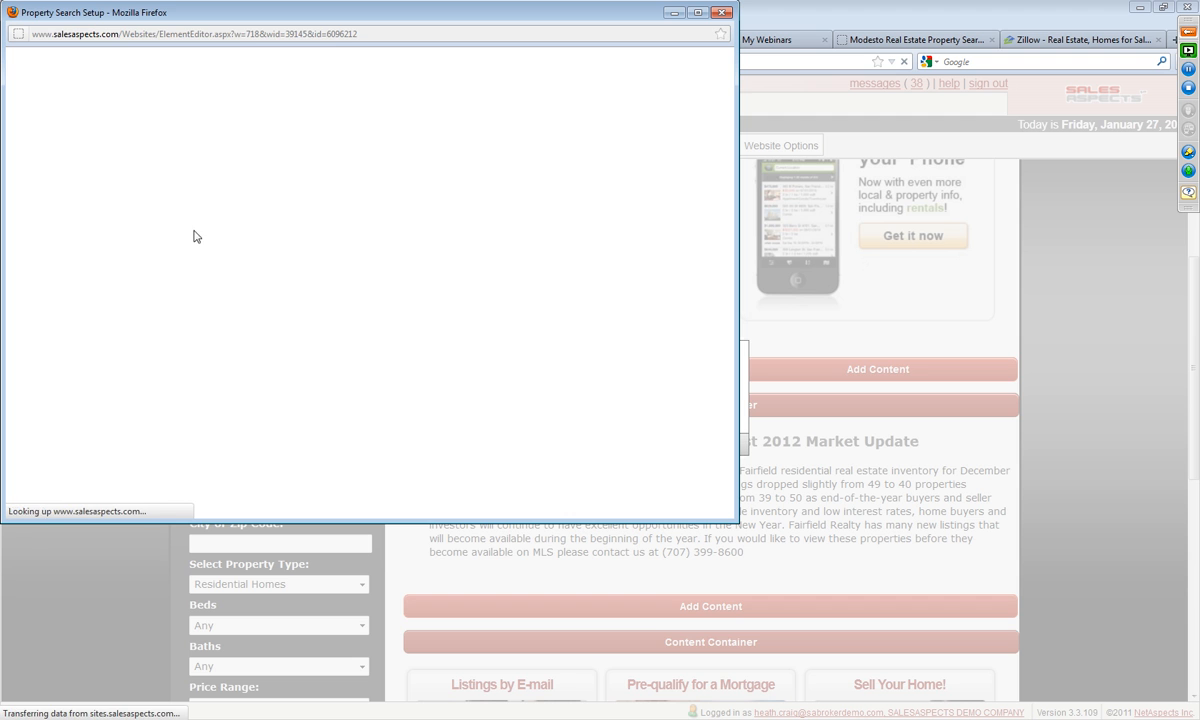
Step: Set the property search's default city to Fairfield and its property type to Residential Homes, and save the setup
{"action": "scroll", "coordinate": [236, 200], "scroll_direction": "down", "scroll_amount": 5}
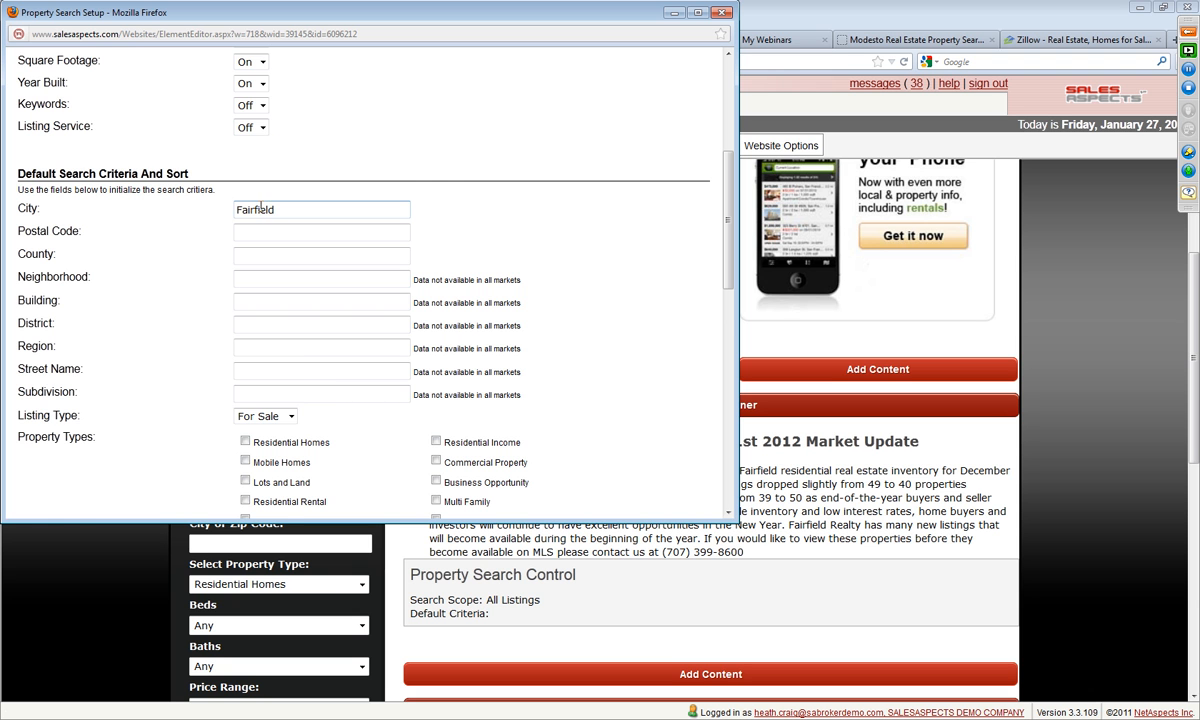
{"action": "scroll", "coordinate": [257, 226], "scroll_direction": "down", "scroll_amount": 3}
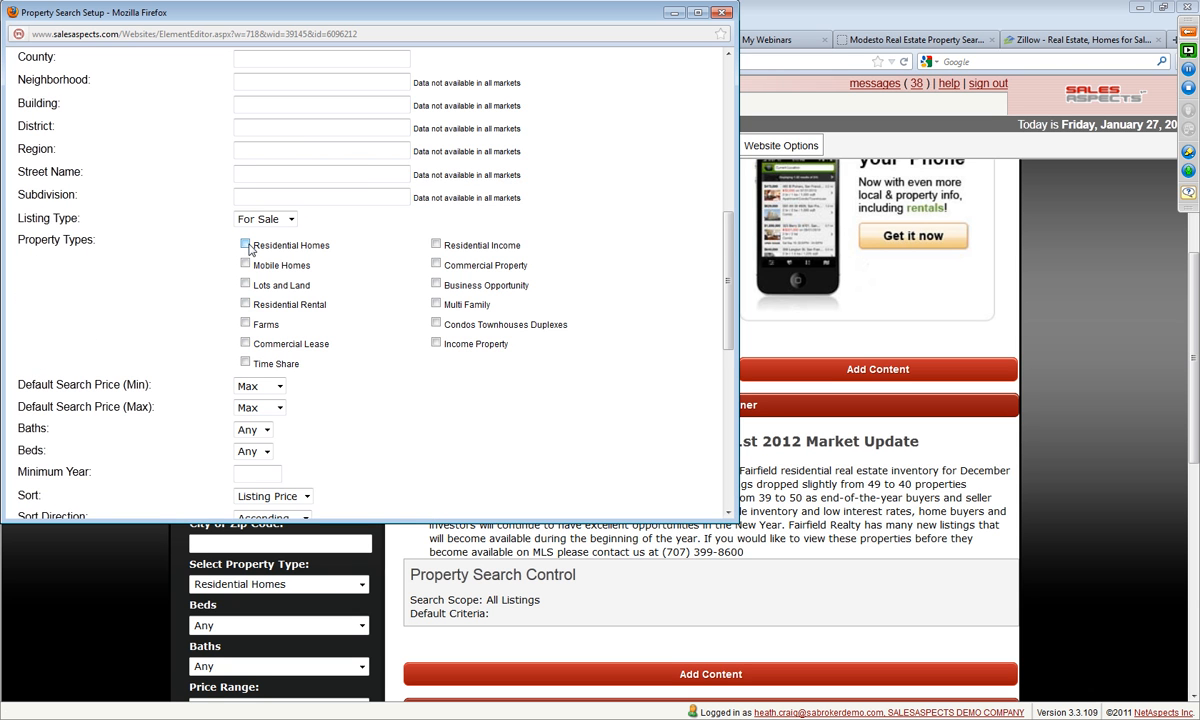
{"action": "scroll", "coordinate": [270, 258], "scroll_direction": "down", "scroll_amount": 2}
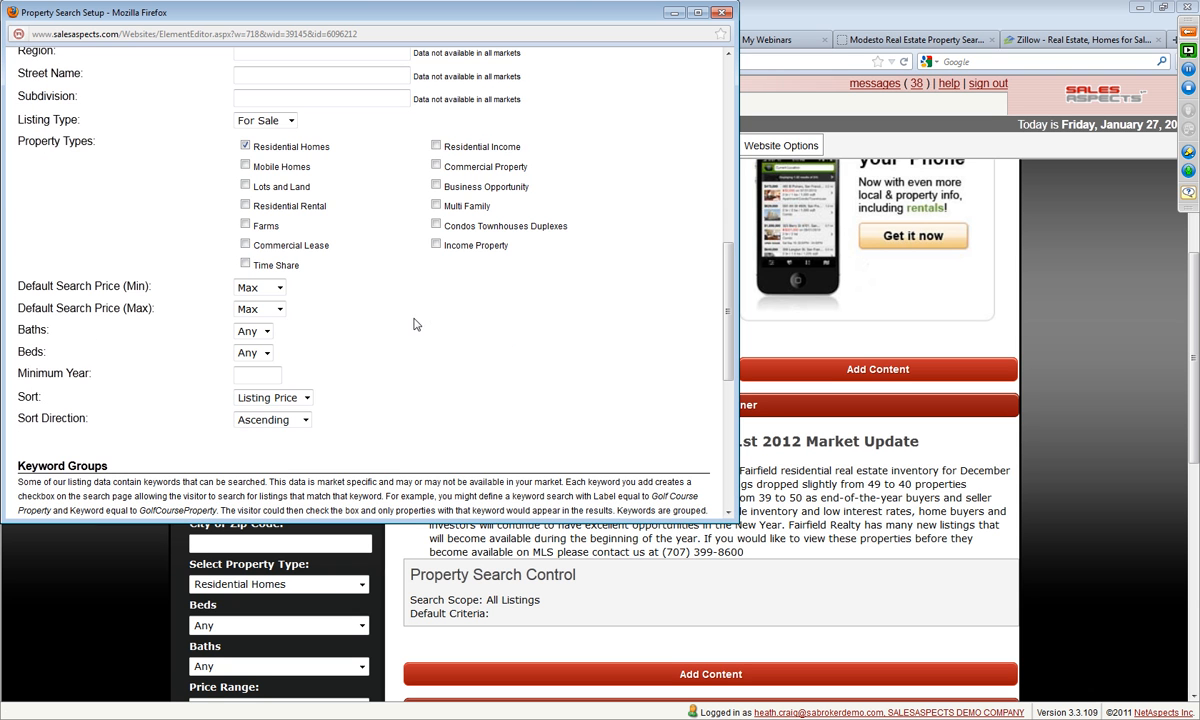
{"action": "left_click", "coordinate": [278, 288]}
{"action": "left_click", "coordinate": [313, 302]}
{"action": "scroll", "coordinate": [362, 384], "scroll_direction": "down", "scroll_amount": 6}
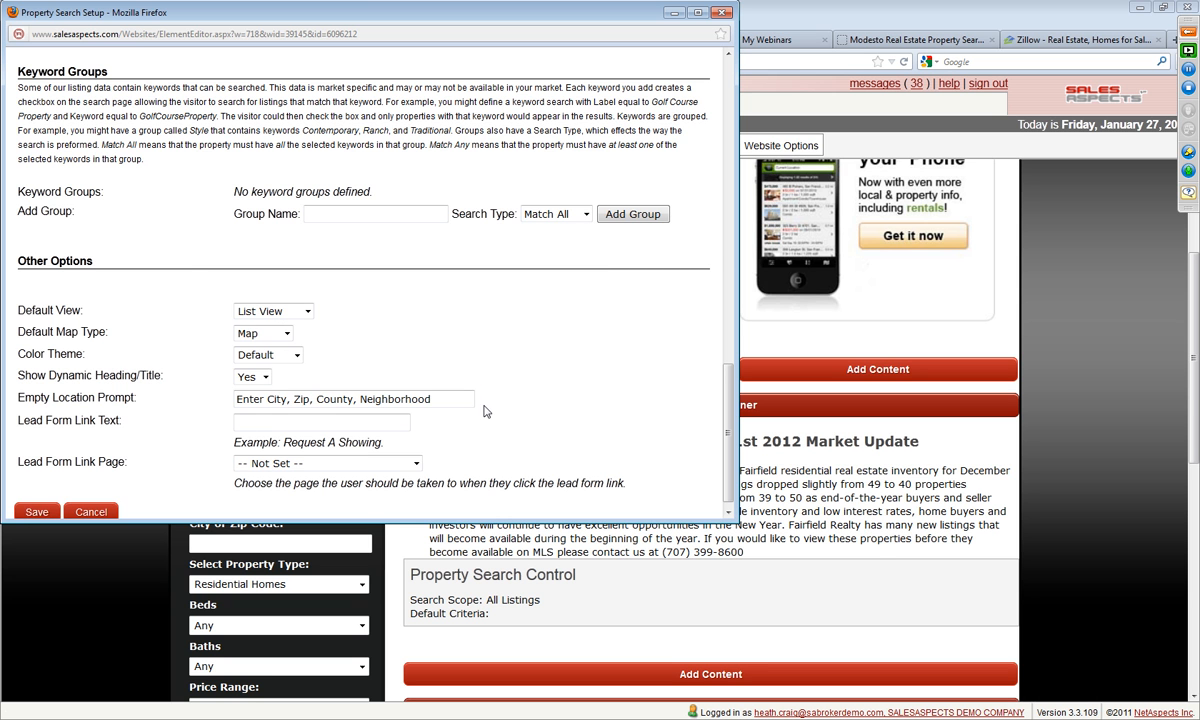
{"action": "scroll", "coordinate": [482, 408], "scroll_direction": "up", "scroll_amount": 8}
{"action": "scroll", "coordinate": [482, 408], "scroll_direction": "up", "scroll_amount": 8}
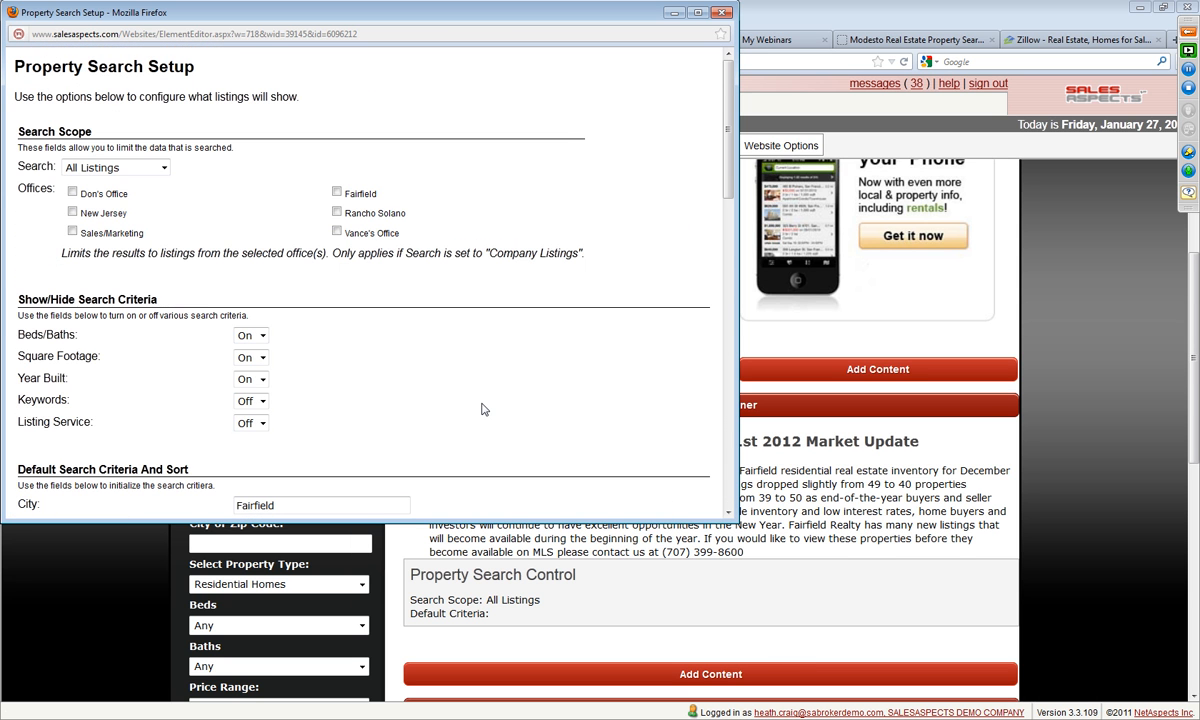
{"action": "scroll", "coordinate": [460, 378], "scroll_direction": "down", "scroll_amount": 15}
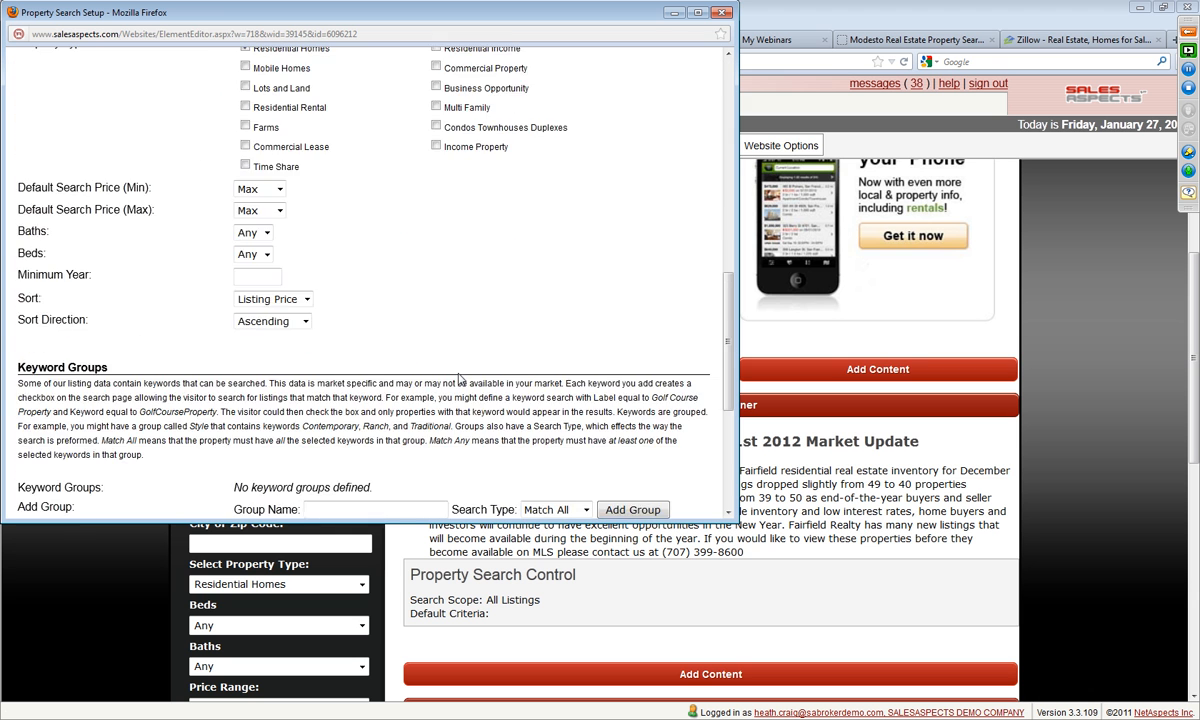
{"action": "left_click", "coordinate": [22, 492]}
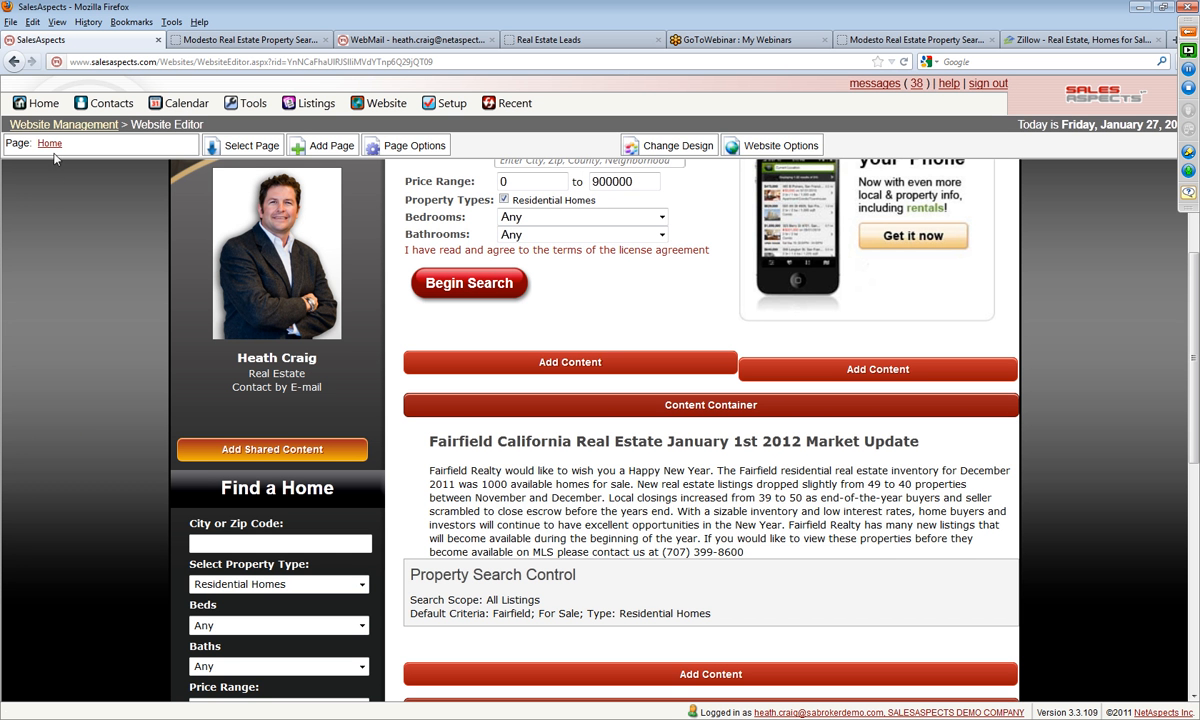
Step: Preview the live Home page and examine the Fairfield property search block below the market update
{"action": "left_click", "coordinate": [49, 144]}
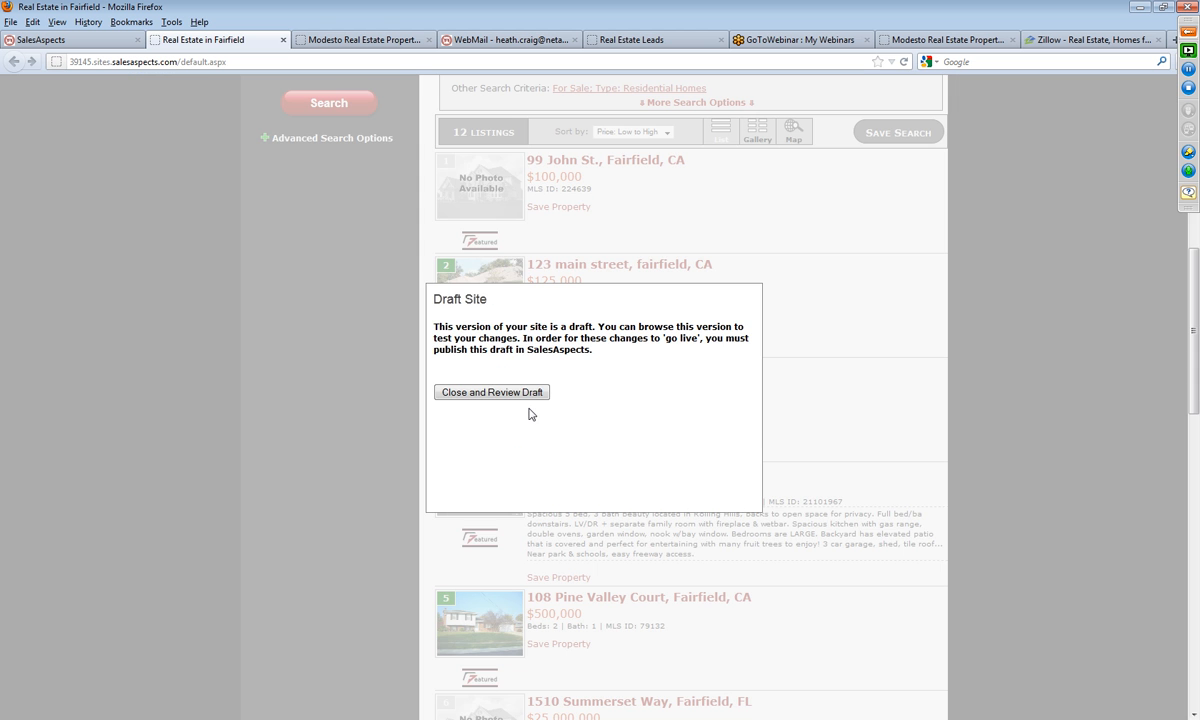
{"action": "left_click", "coordinate": [528, 396]}
{"action": "scroll", "coordinate": [1185, 473], "scroll_direction": "up", "scroll_amount": 10}
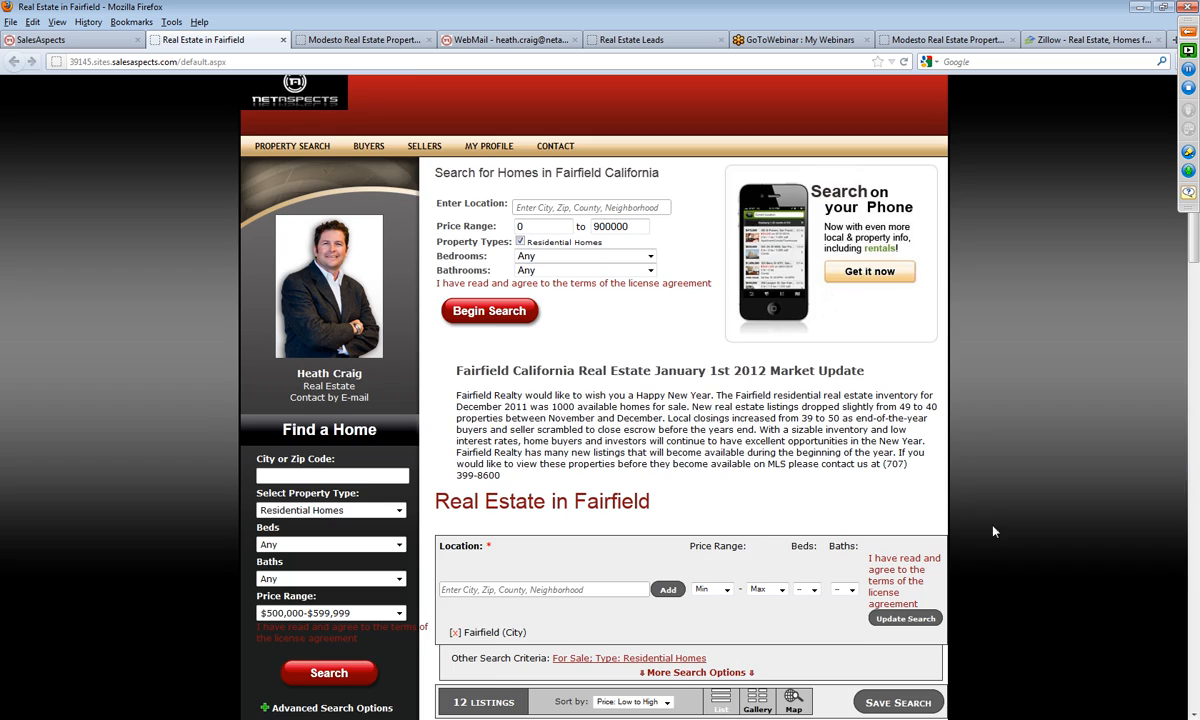
{"action": "scroll", "coordinate": [943, 543], "scroll_direction": "down", "scroll_amount": 10}
{"action": "scroll", "coordinate": [630, 568], "scroll_direction": "down", "scroll_amount": 8}
{"action": "scroll", "coordinate": [640, 575], "scroll_direction": "up", "scroll_amount": 15}
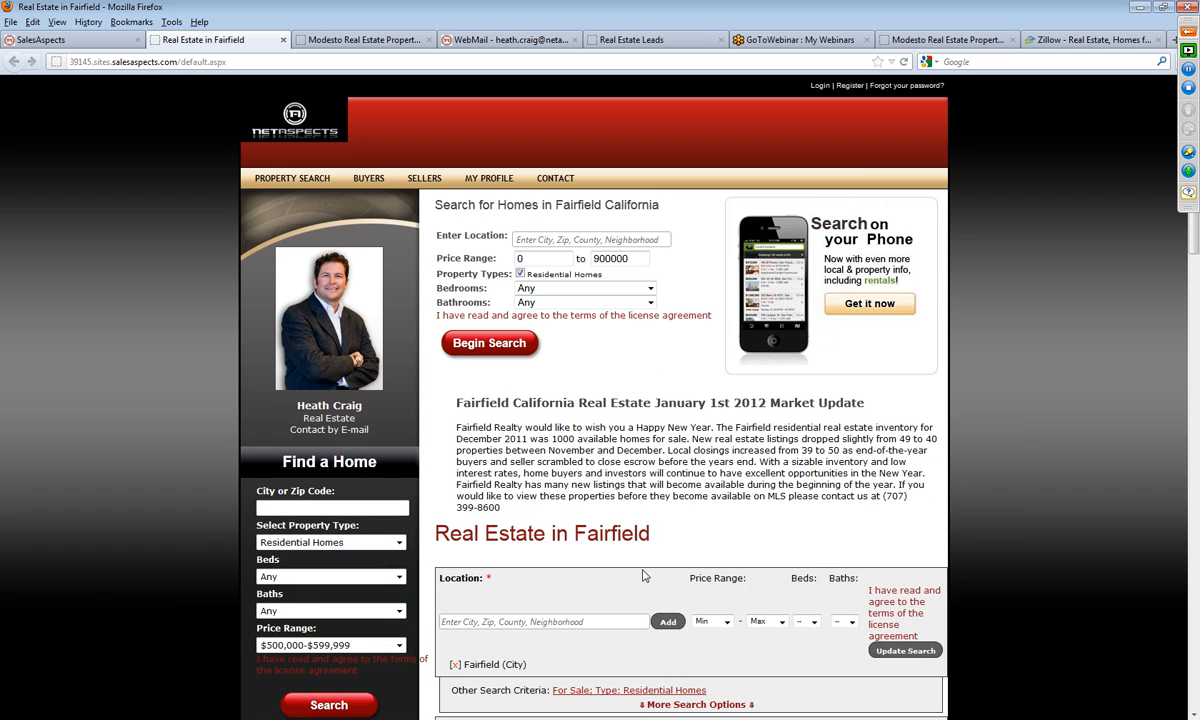
Step: Return to the website editor and delete the Property Search Control below the market update
{"action": "left_click", "coordinate": [80, 40]}
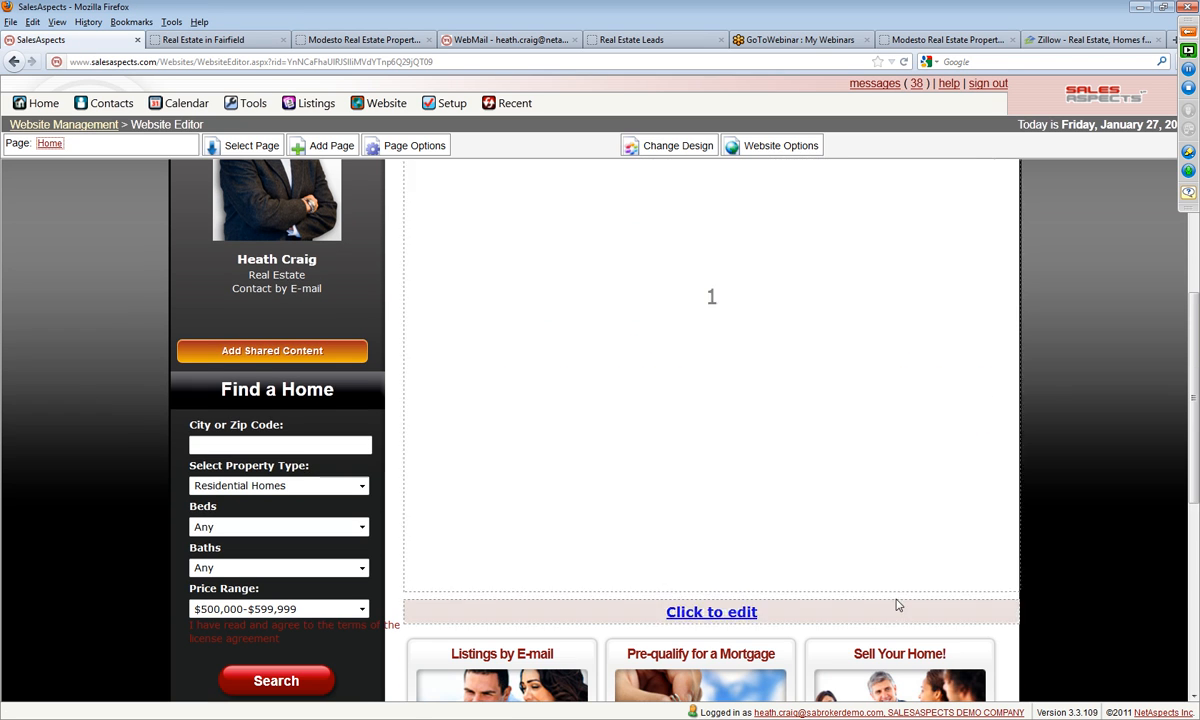
{"action": "left_click", "coordinate": [672, 468]}
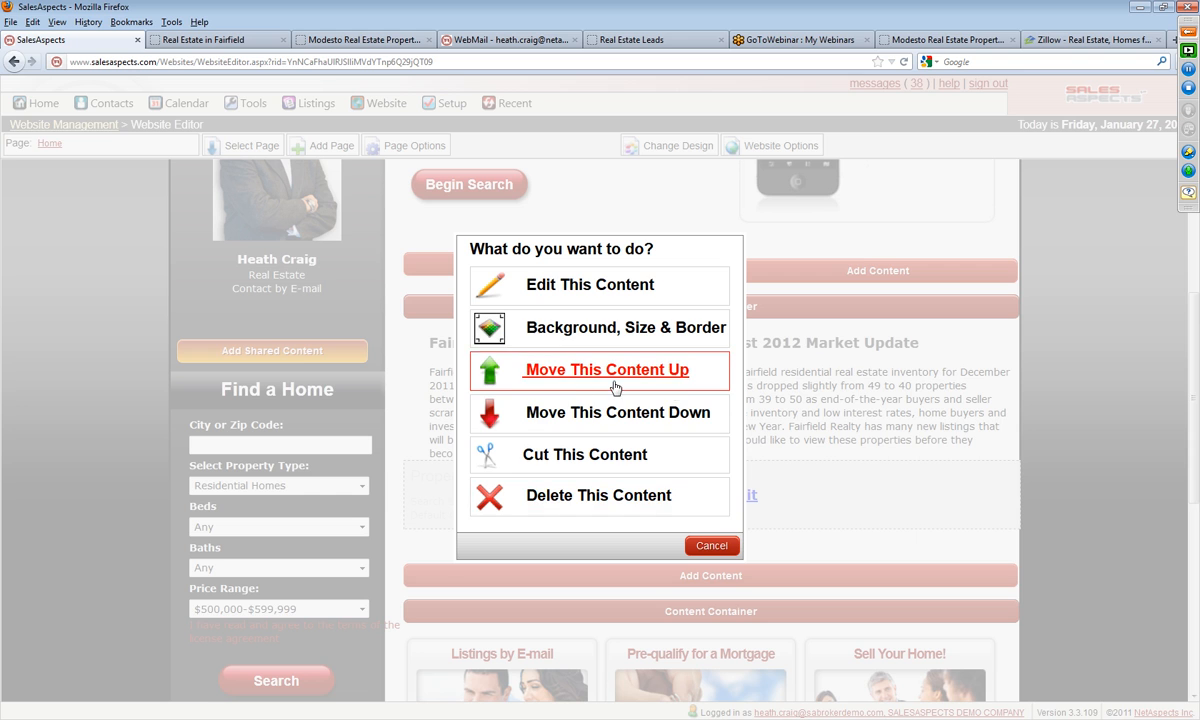
{"action": "left_click", "coordinate": [560, 495]}
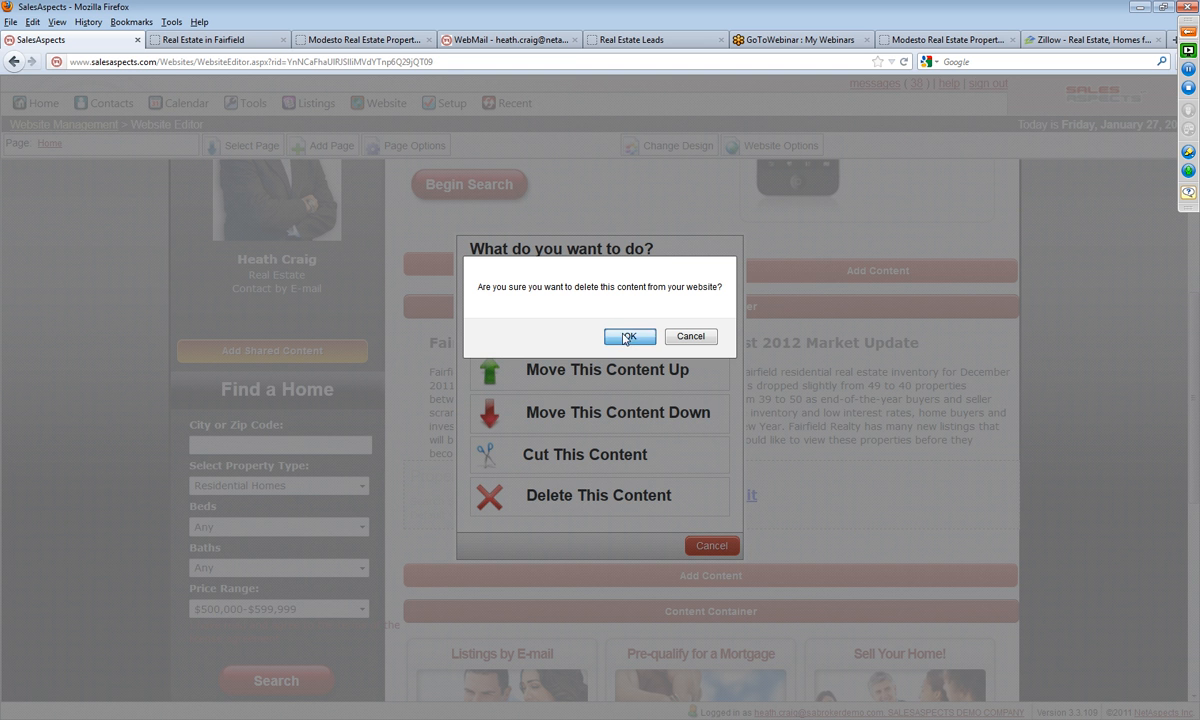
{"action": "left_click", "coordinate": [605, 325]}
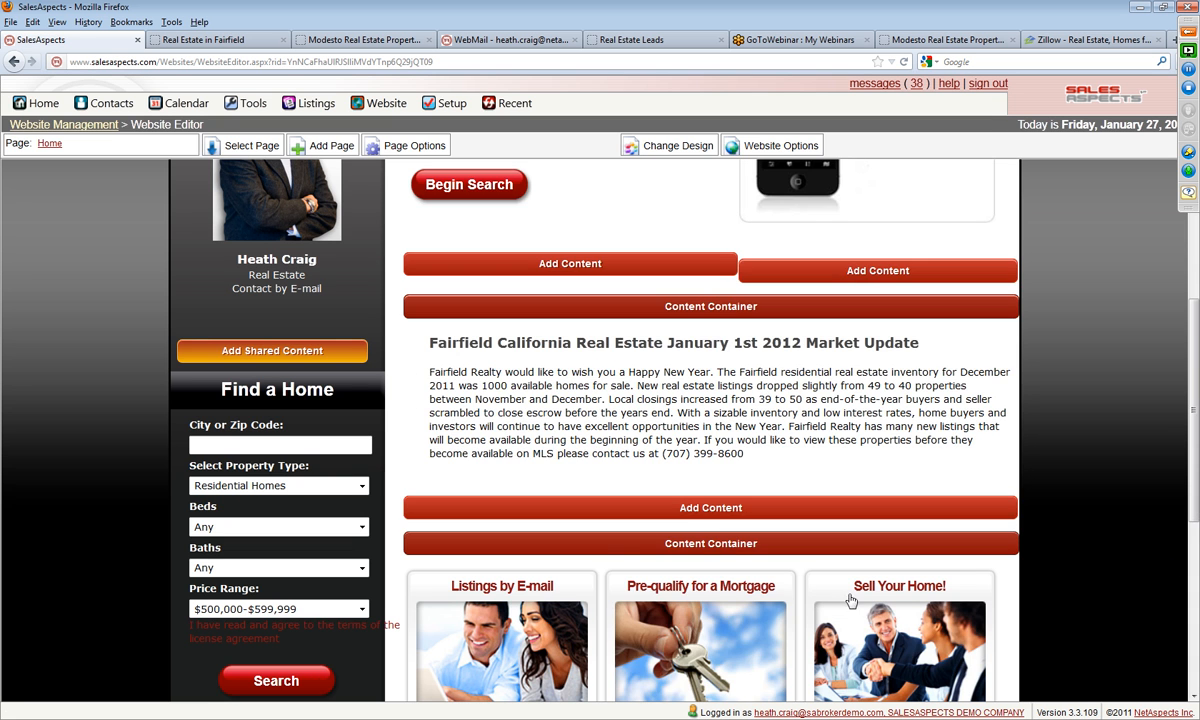
Step: Add a Content Container element below the Fairfield market update in the Home page's main content
{"action": "scroll", "coordinate": [1007, 528], "scroll_direction": "down", "scroll_amount": 2}
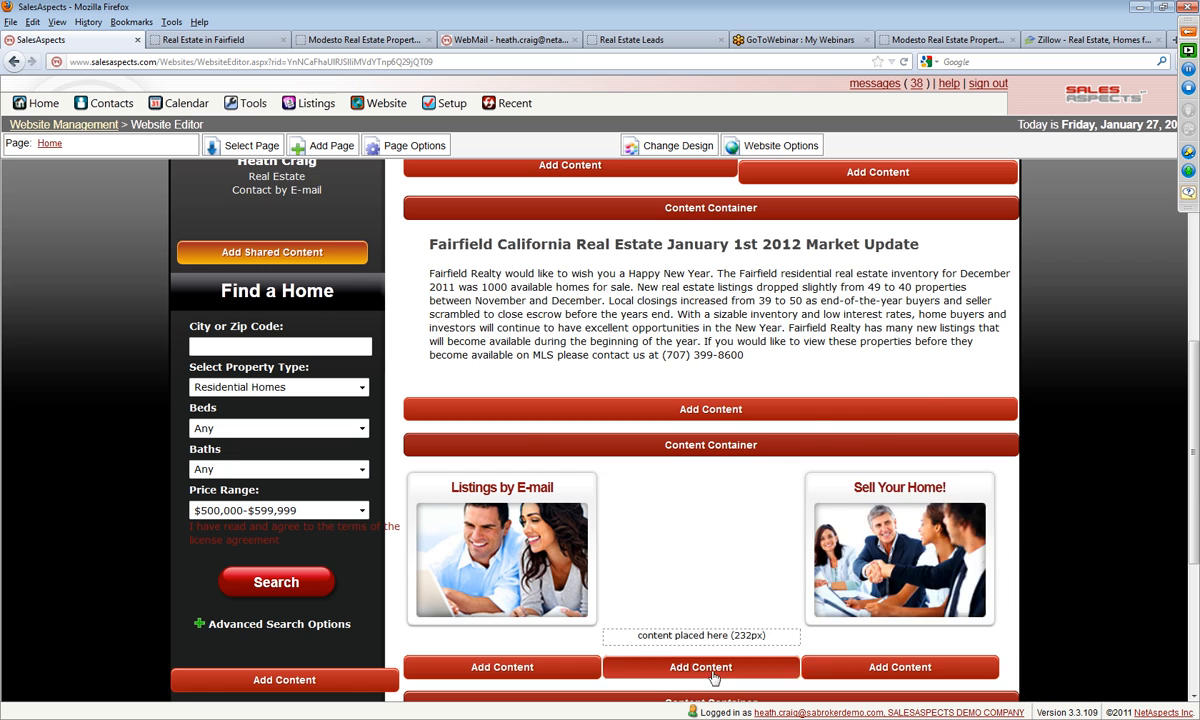
{"action": "left_click", "coordinate": [741, 667]}
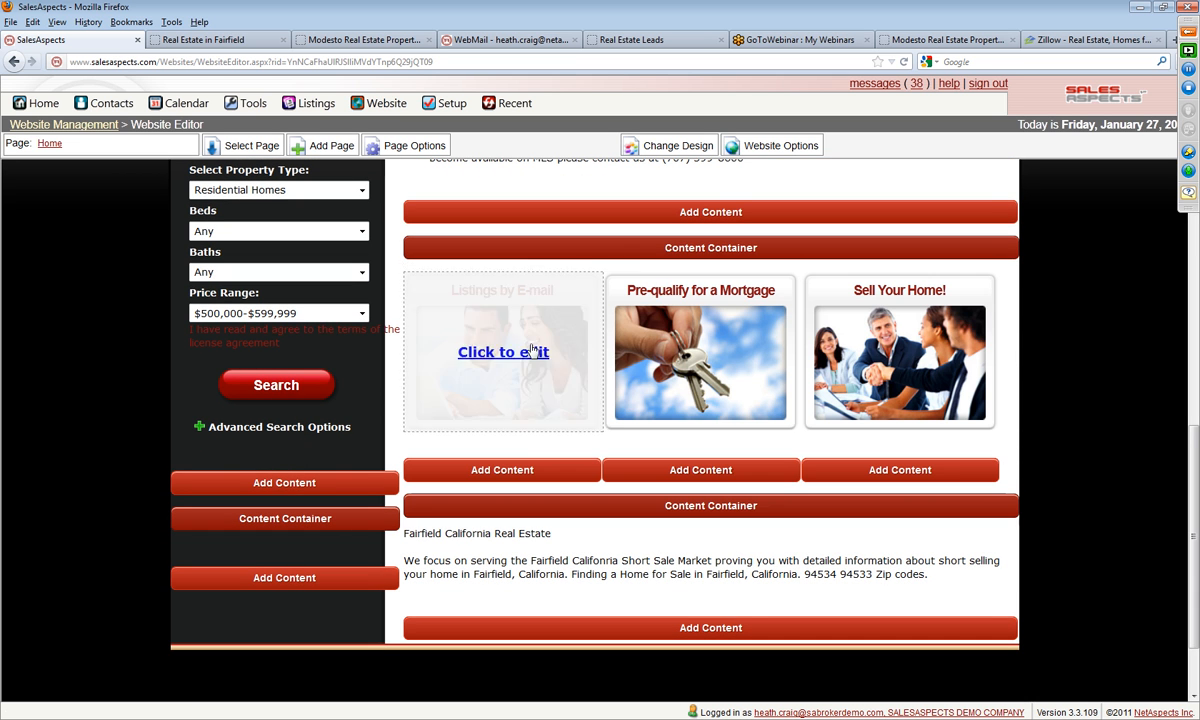
{"action": "scroll", "coordinate": [738, 306], "scroll_direction": "up", "scroll_amount": 2}
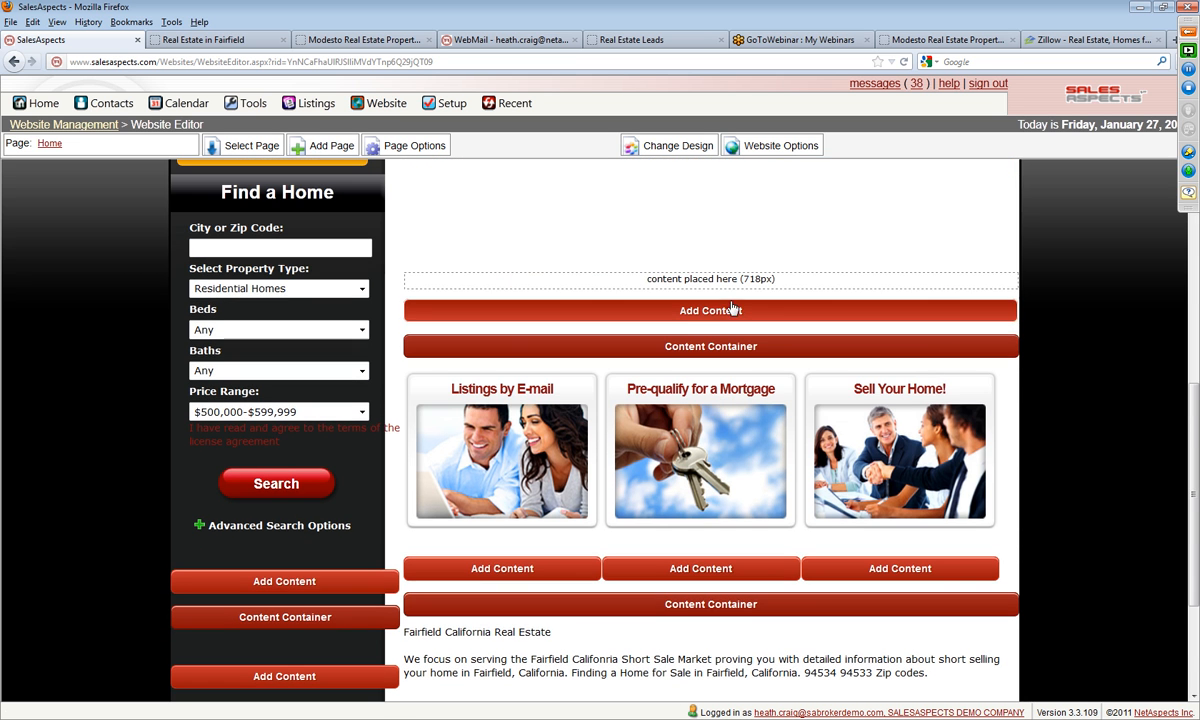
{"action": "left_click", "coordinate": [738, 308]}
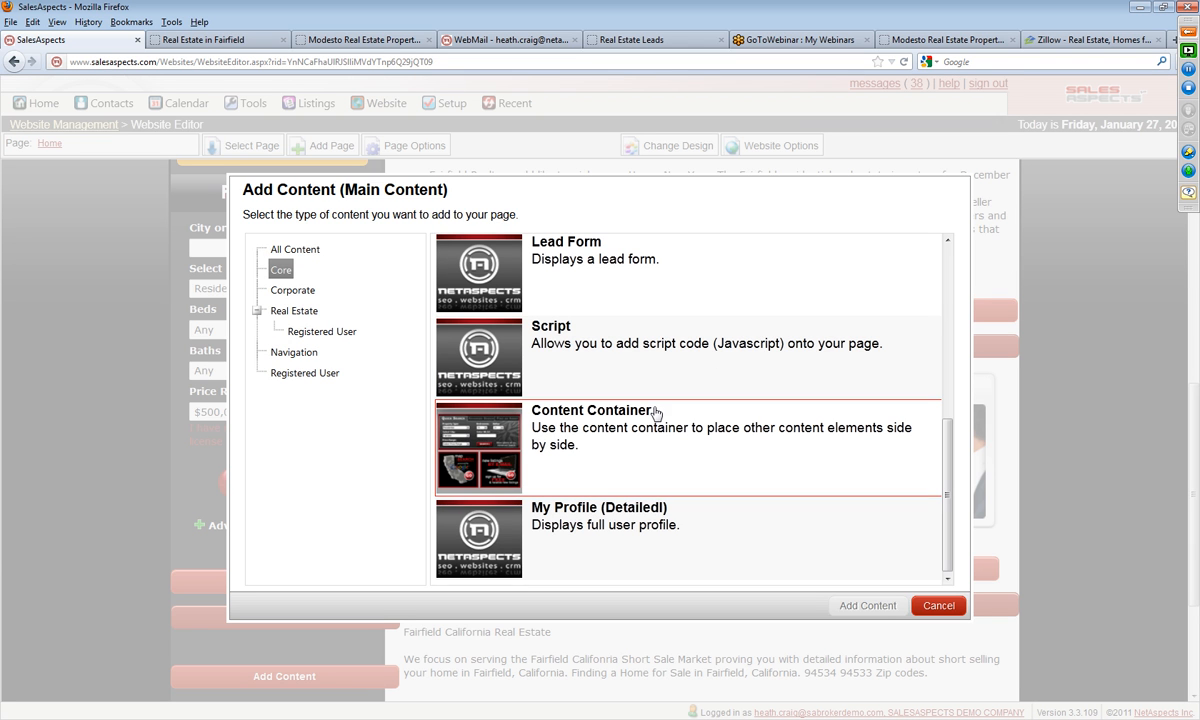
{"action": "left_click", "coordinate": [506, 408]}
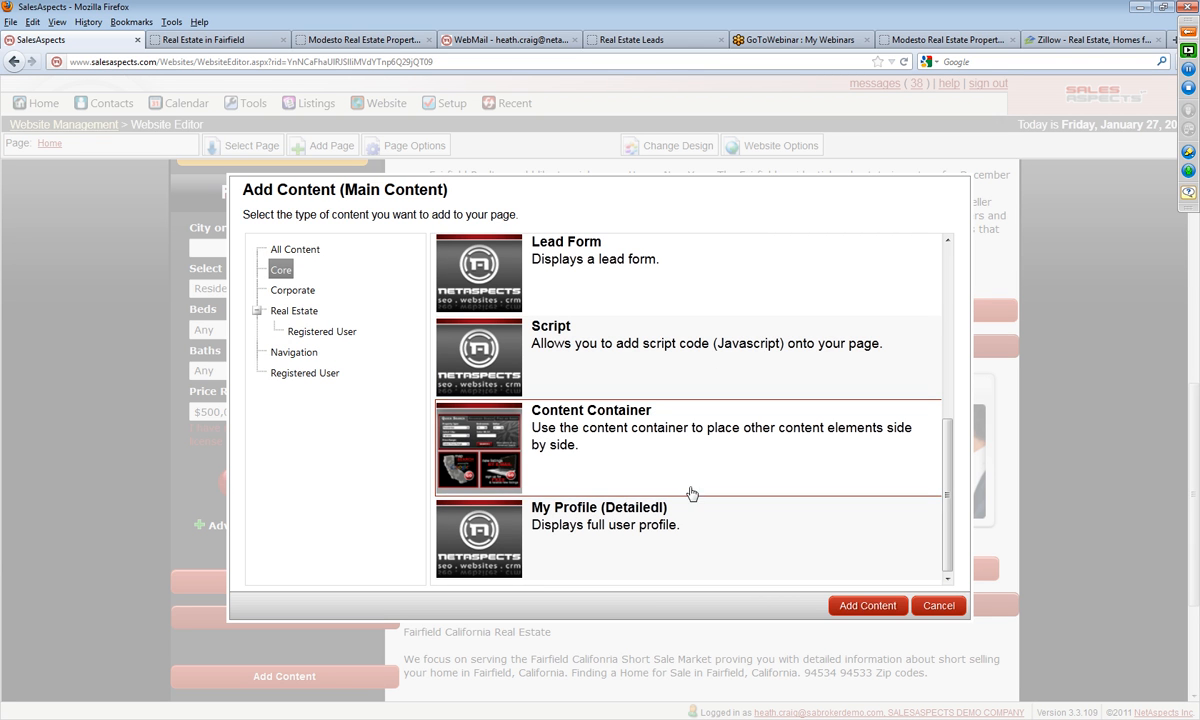
{"action": "left_click", "coordinate": [867, 606]}
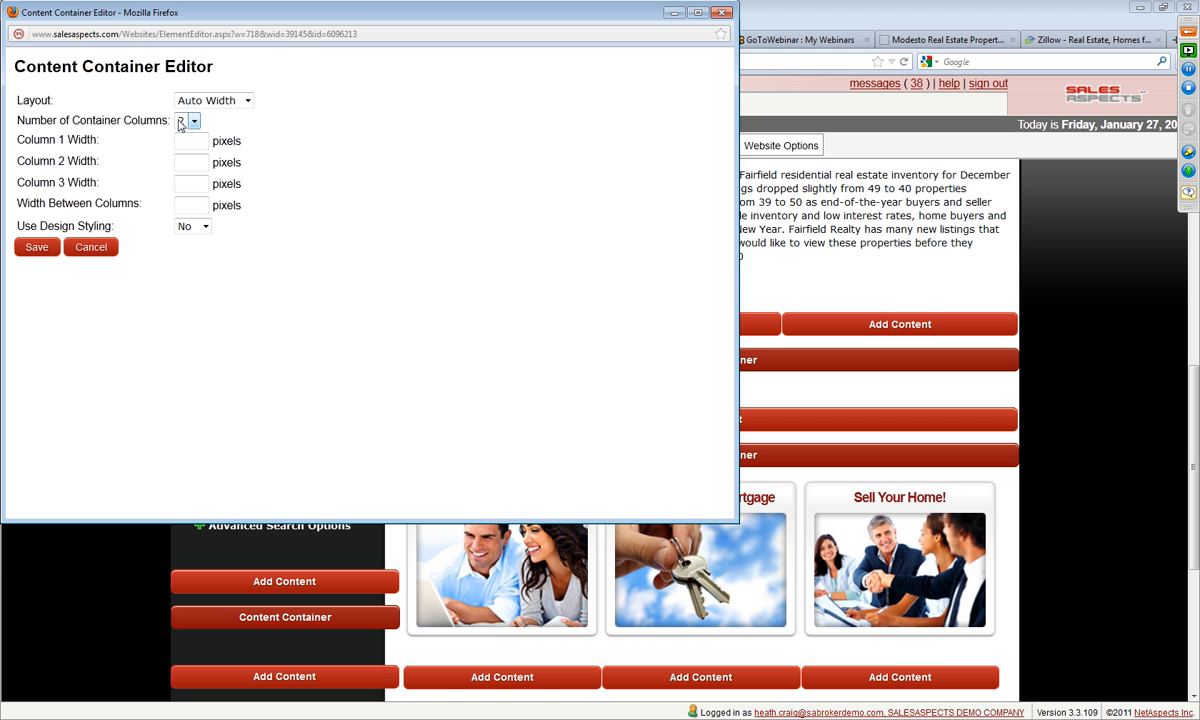
Step: Set the new content container's number of columns to 3 and close its editor with the layout applied
{"action": "left_click", "coordinate": [185, 121]}
{"action": "left_click", "coordinate": [180, 161]}
{"action": "left_click", "coordinate": [90, 250]}
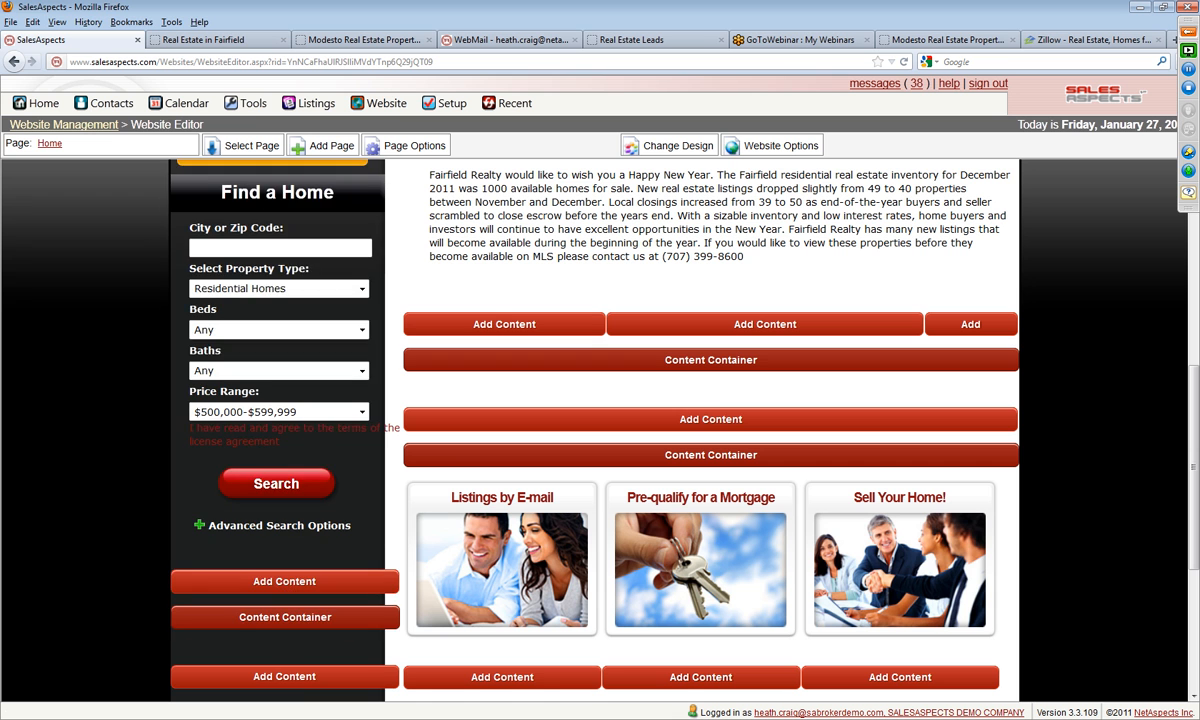
Step: Add a Featured Properties element to the shared side content above the Find a Home heading
{"action": "scroll", "coordinate": [55, 560], "scroll_direction": "up", "scroll_amount": 7}
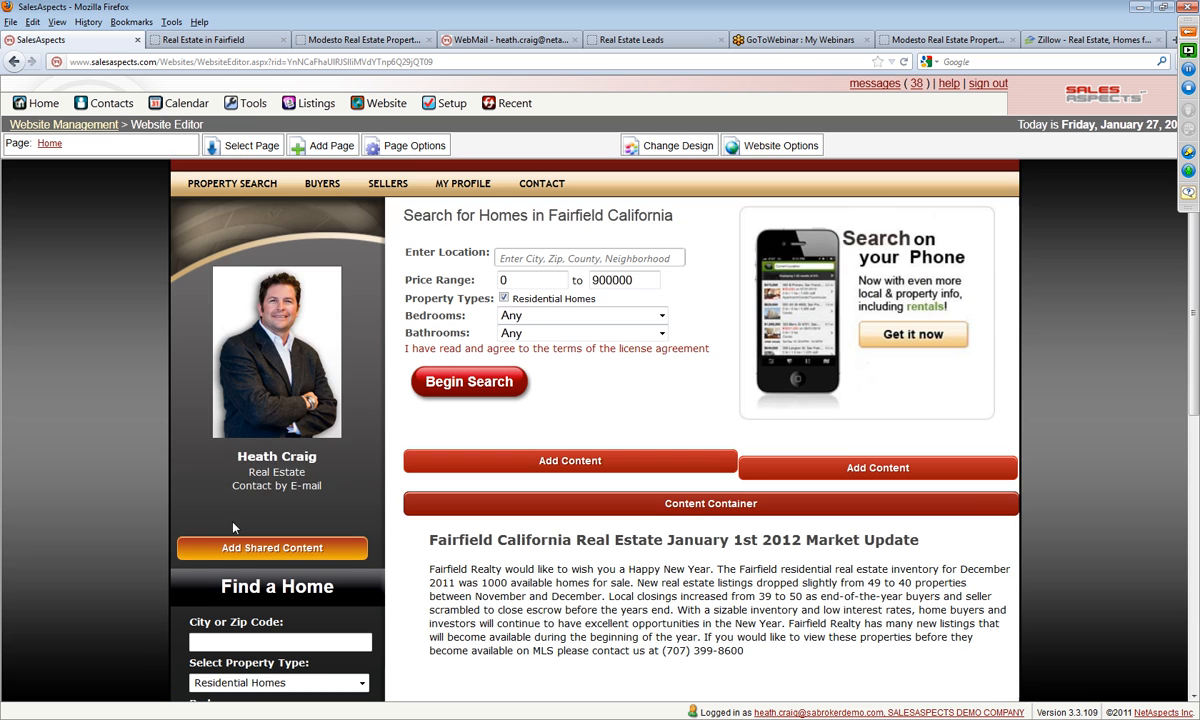
{"action": "scroll", "coordinate": [52, 517], "scroll_direction": "down", "scroll_amount": 3}
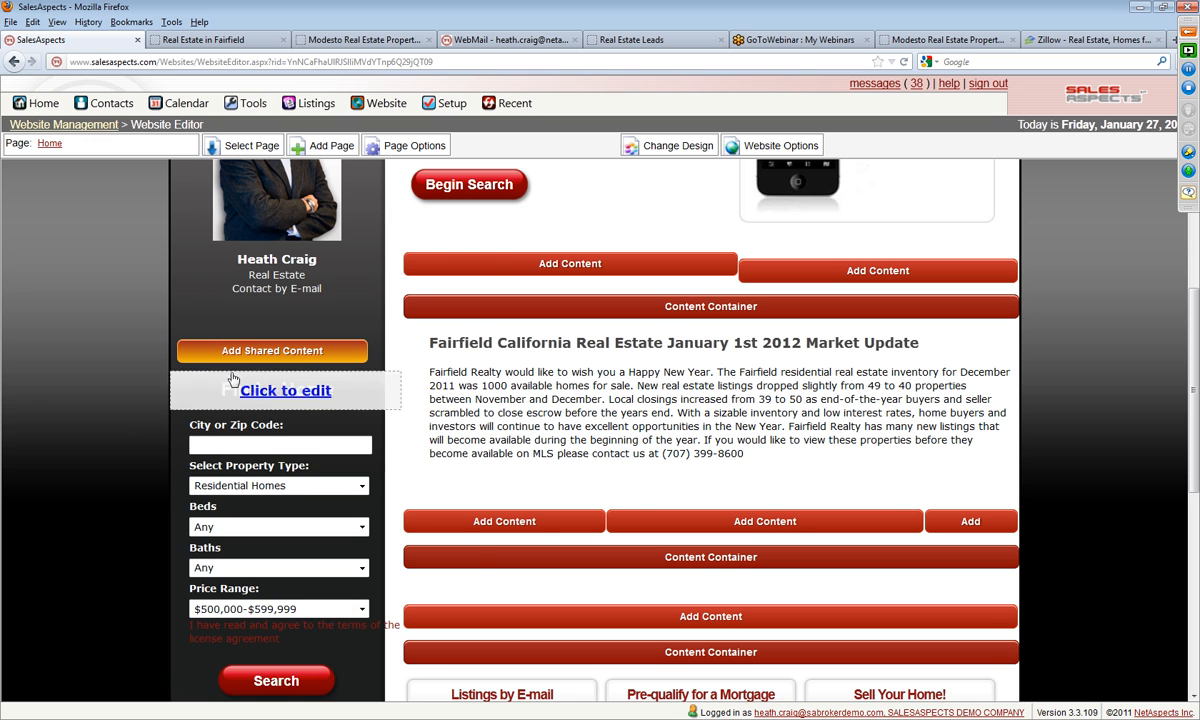
{"action": "left_click", "coordinate": [268, 351]}
{"action": "left_click", "coordinate": [308, 250]}
{"action": "left_click", "coordinate": [555, 410]}
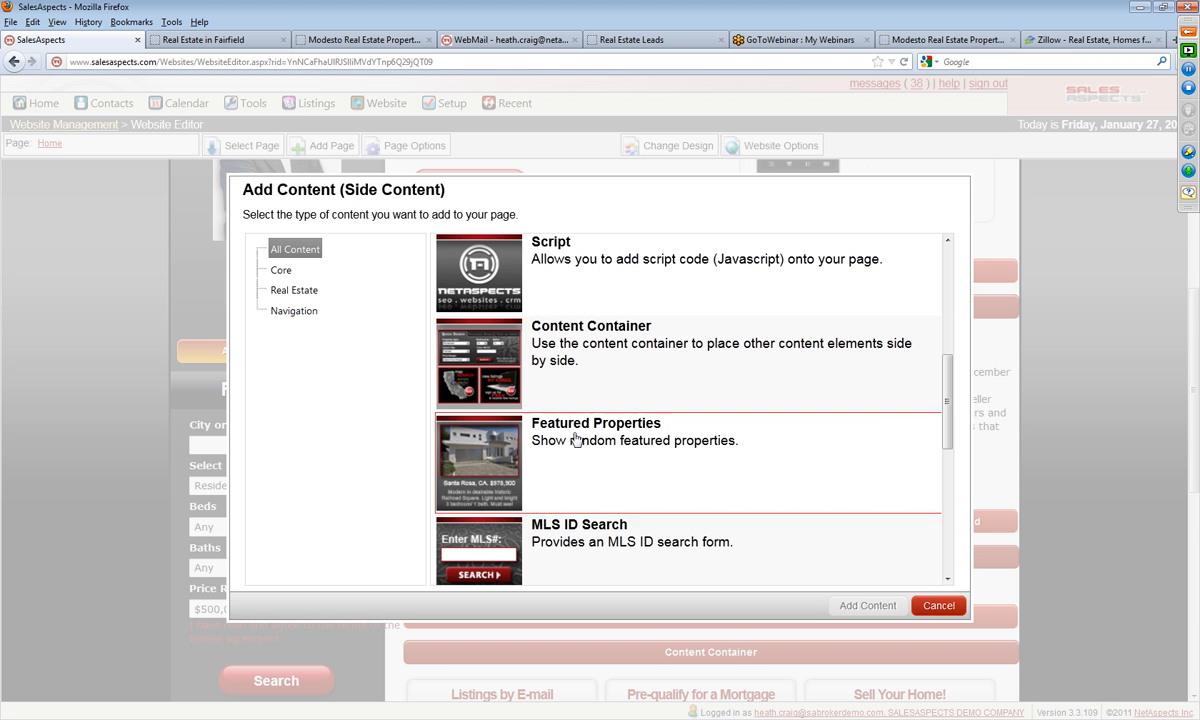
{"action": "left_click", "coordinate": [850, 605]}
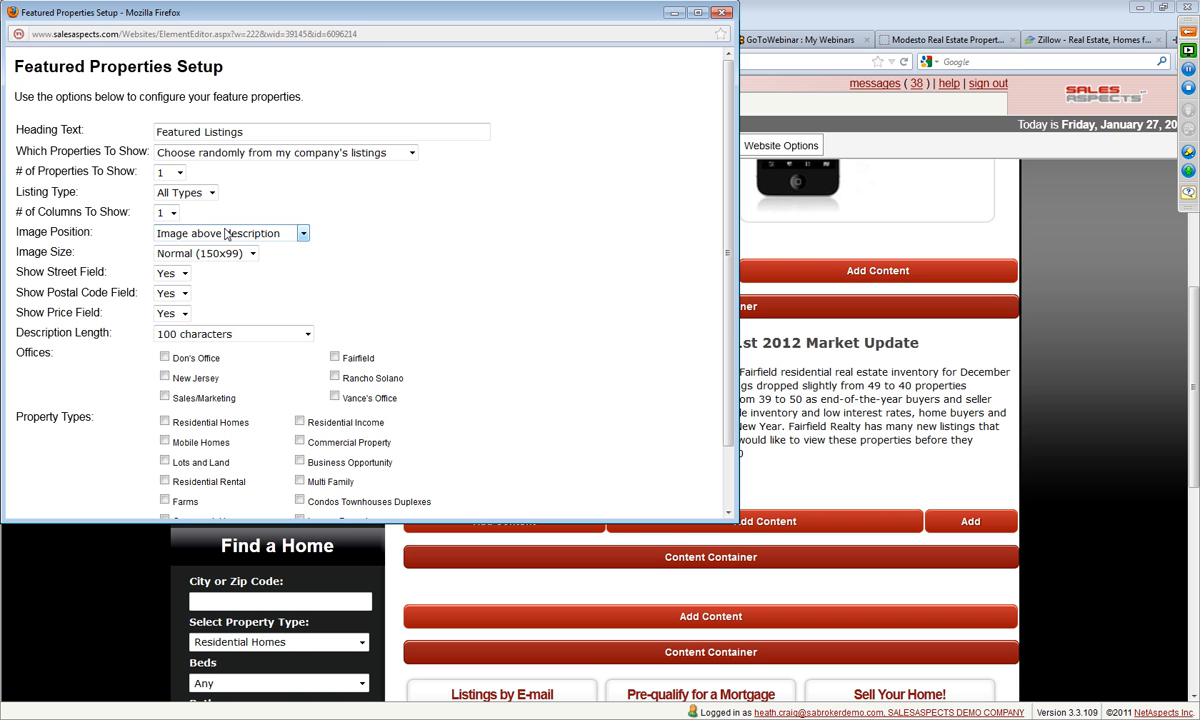
Step: Set the featured properties to show 6 listings from the Fairfield office and save the setup
{"action": "left_click", "coordinate": [167, 174]}
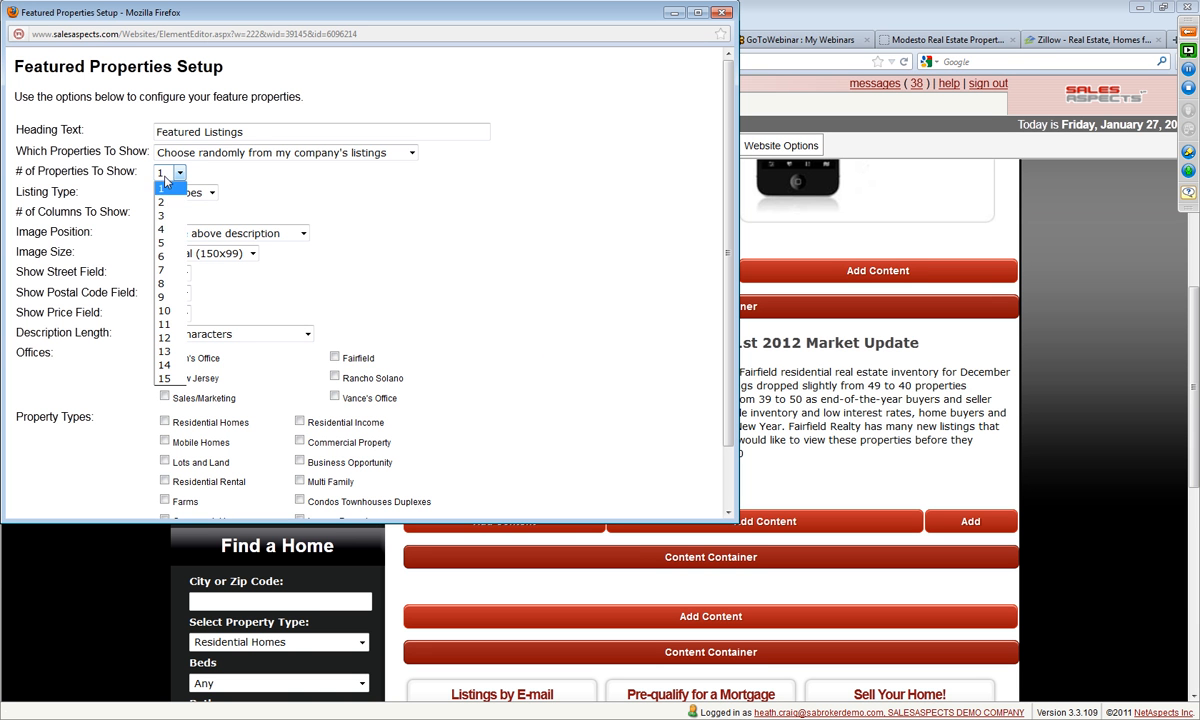
{"action": "left_click", "coordinate": [170, 229]}
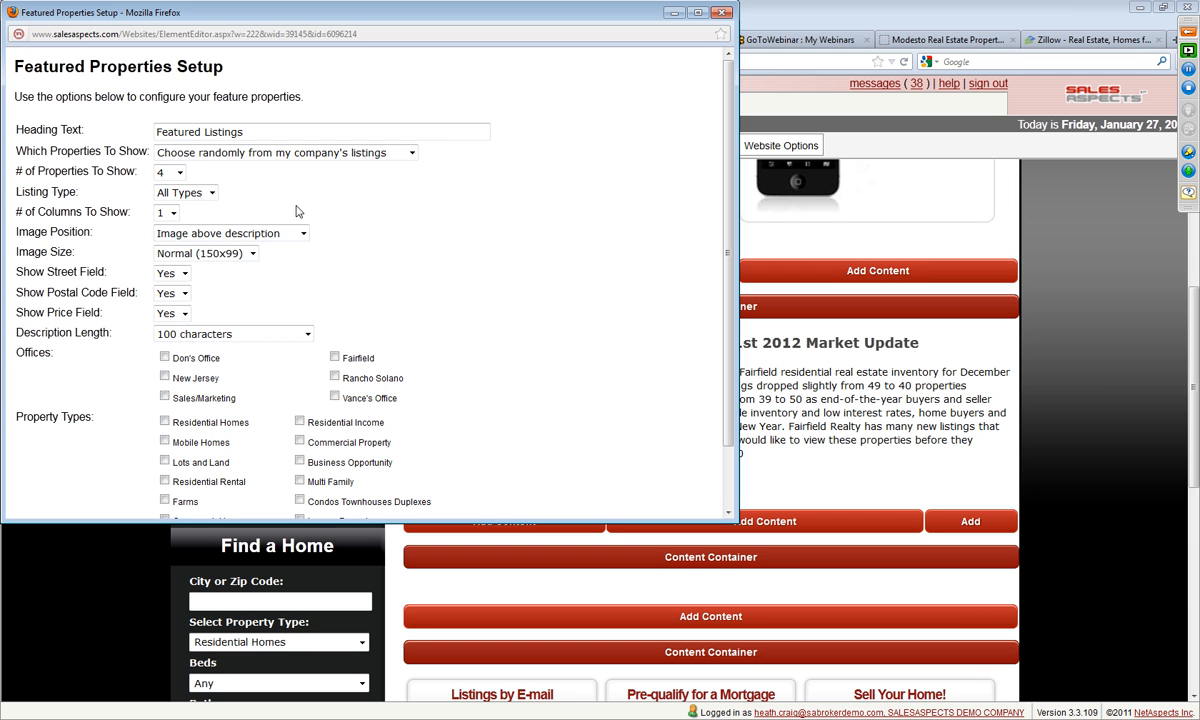
{"action": "left_click", "coordinate": [166, 172]}
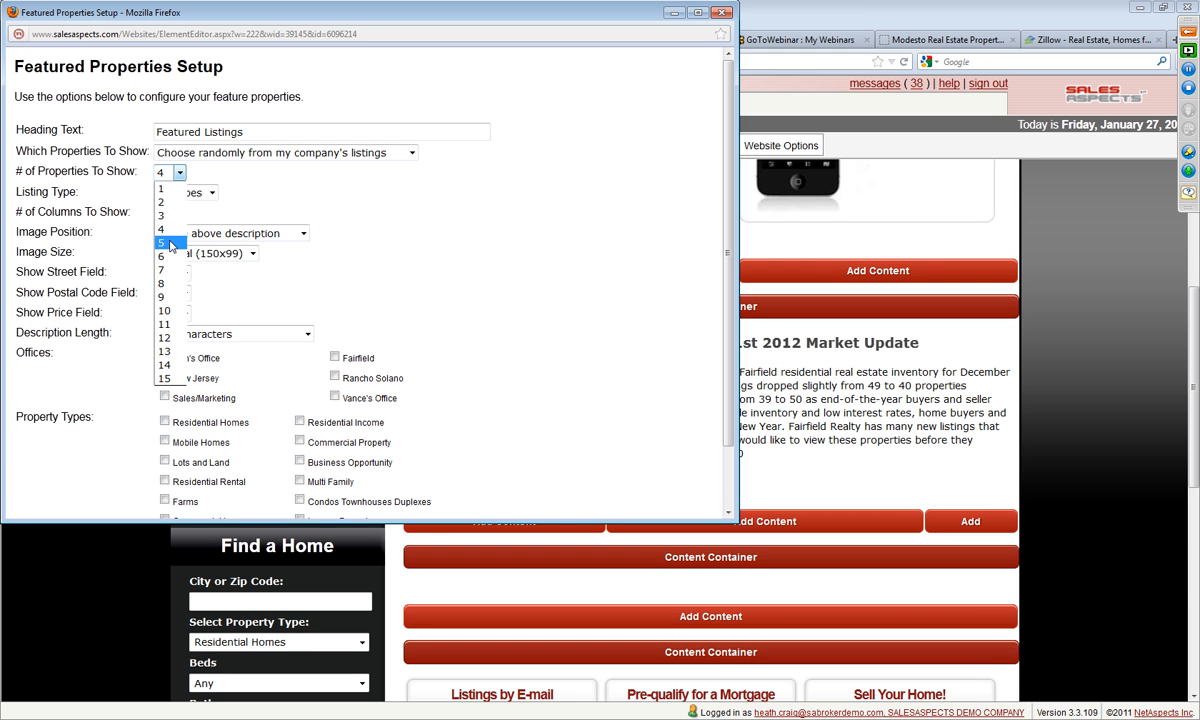
{"action": "left_click", "coordinate": [172, 256]}
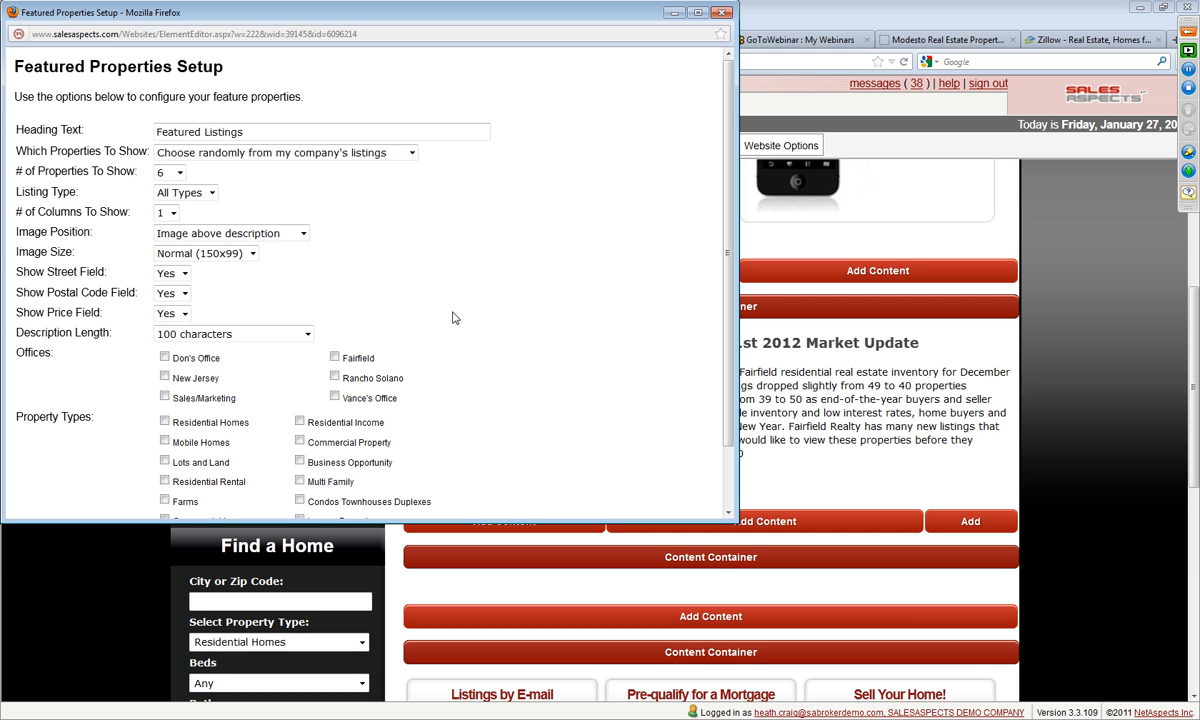
{"action": "scroll", "coordinate": [453, 318], "scroll_direction": "down", "scroll_amount": 2}
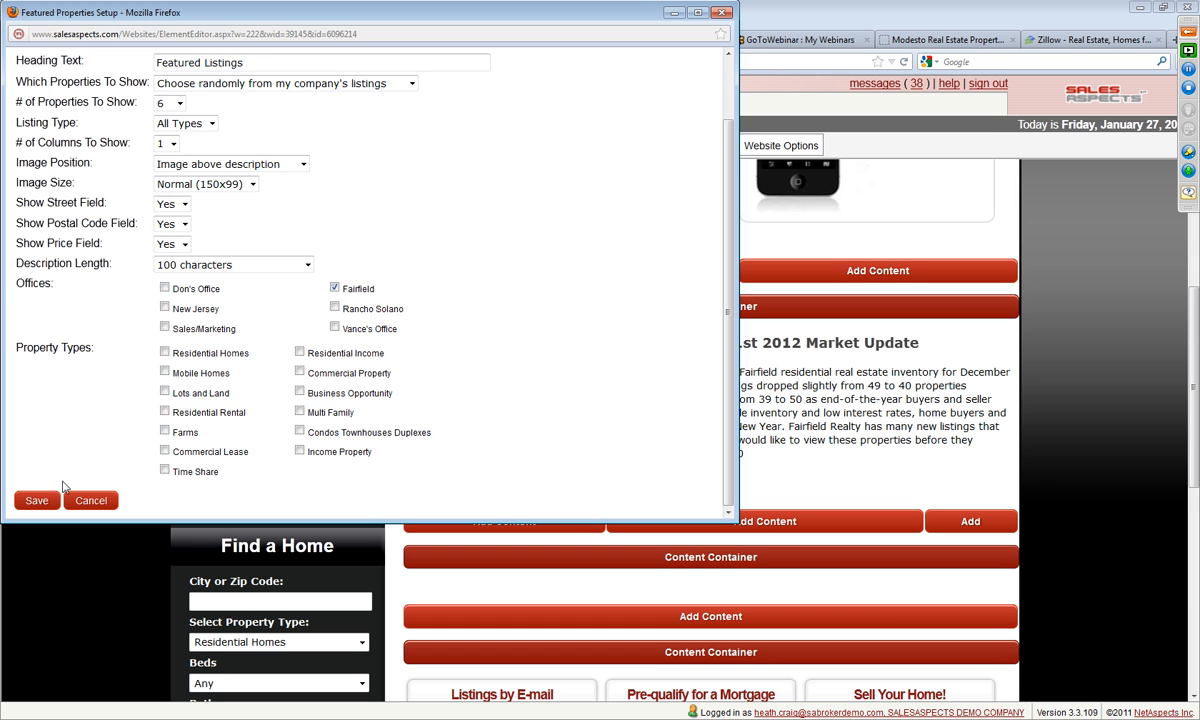
{"action": "left_click", "coordinate": [37, 501]}
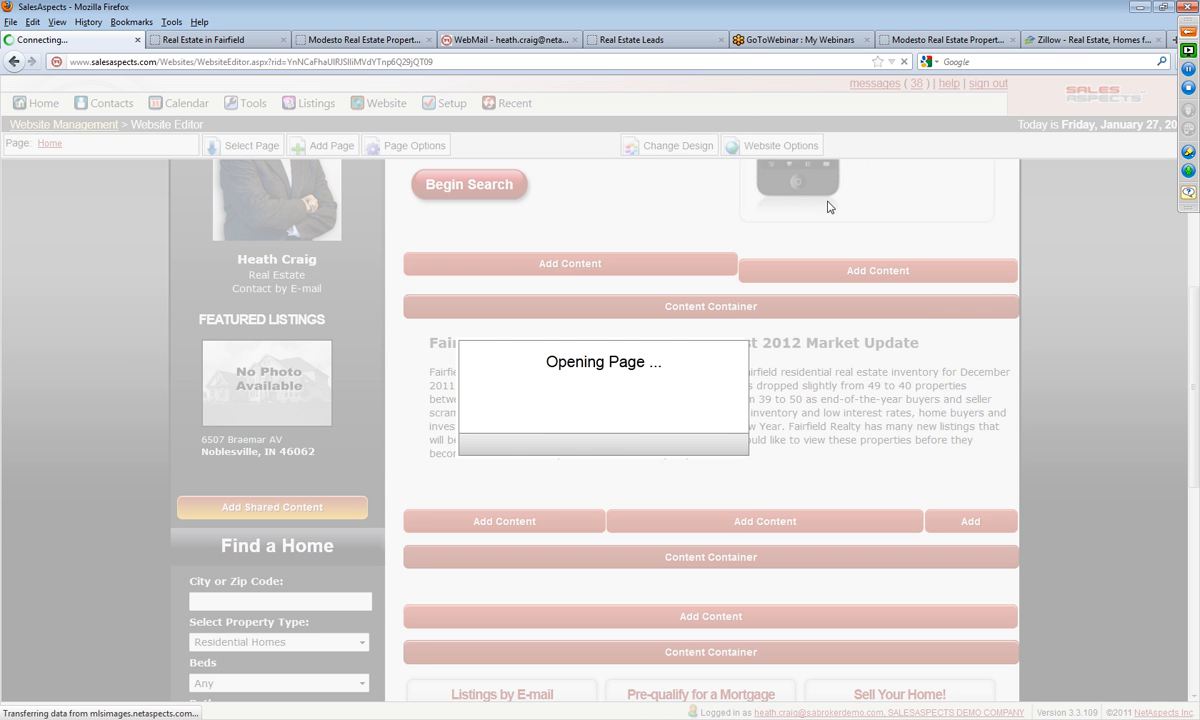
Step: Delete the property search form below the Find a Home heading in the side content and confirm the deletion
{"action": "scroll", "coordinate": [33, 345], "scroll_direction": "down", "scroll_amount": 5}
{"action": "scroll", "coordinate": [33, 345], "scroll_direction": "down", "scroll_amount": 5}
{"action": "scroll", "coordinate": [33, 347], "scroll_direction": "down", "scroll_amount": 3}
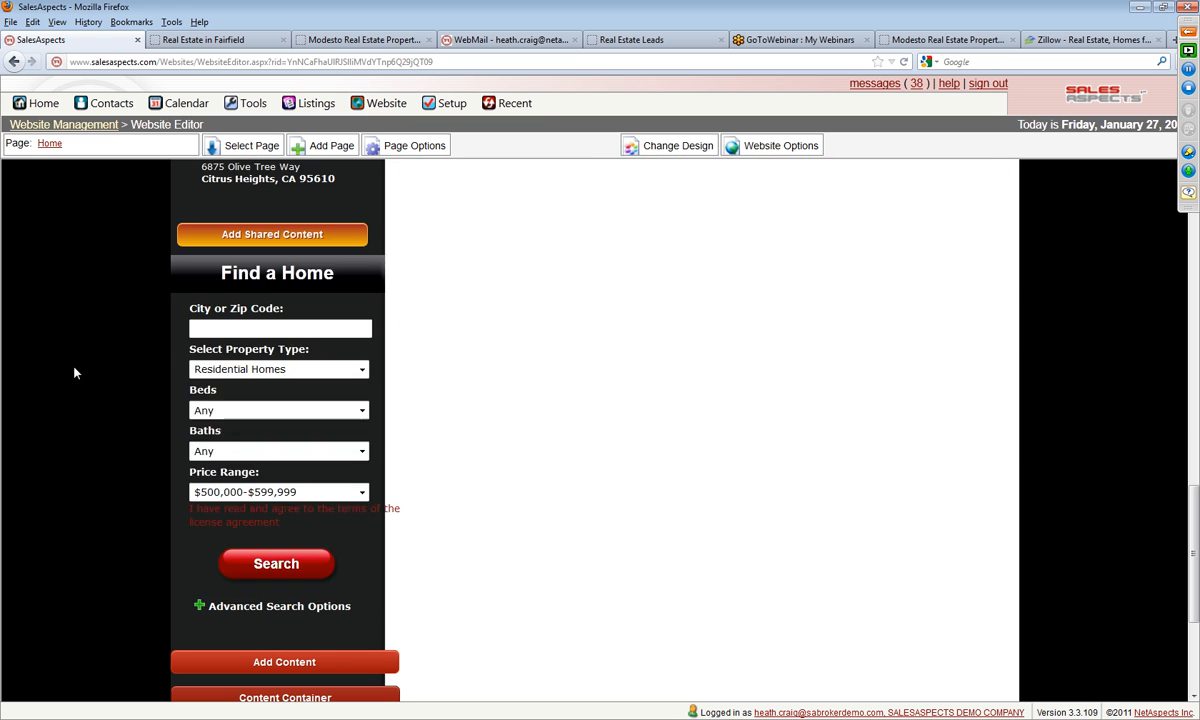
{"action": "left_click", "coordinate": [268, 452]}
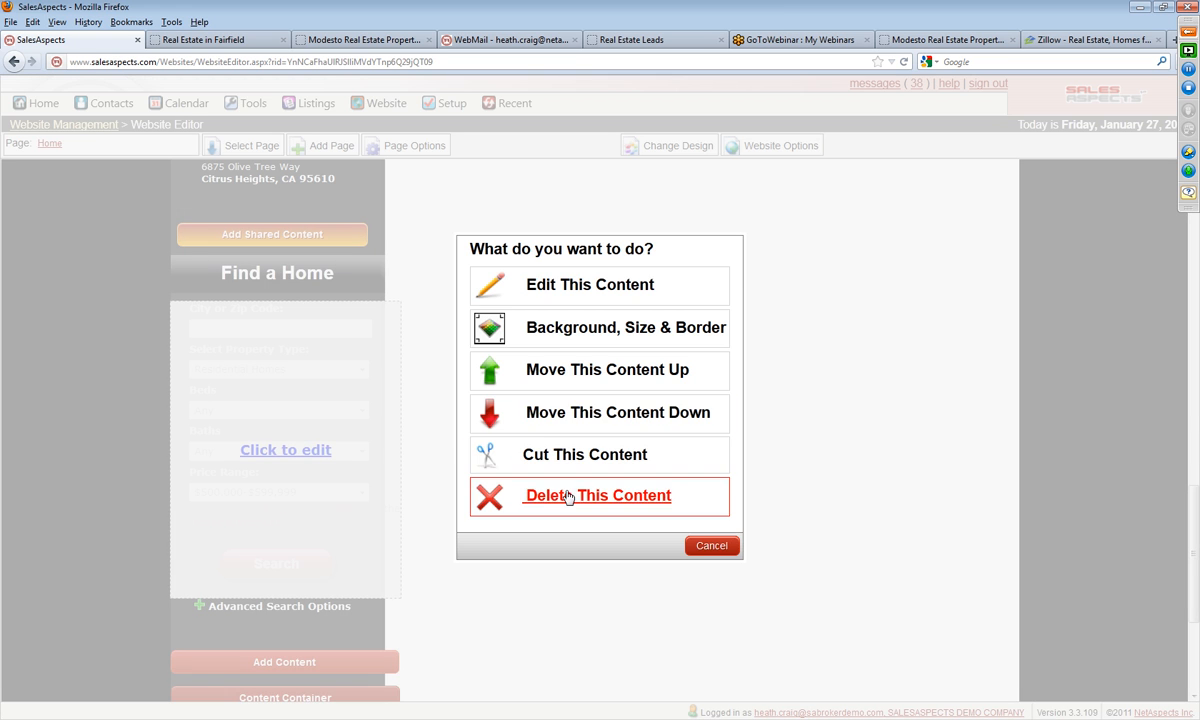
{"action": "left_click", "coordinate": [568, 494]}
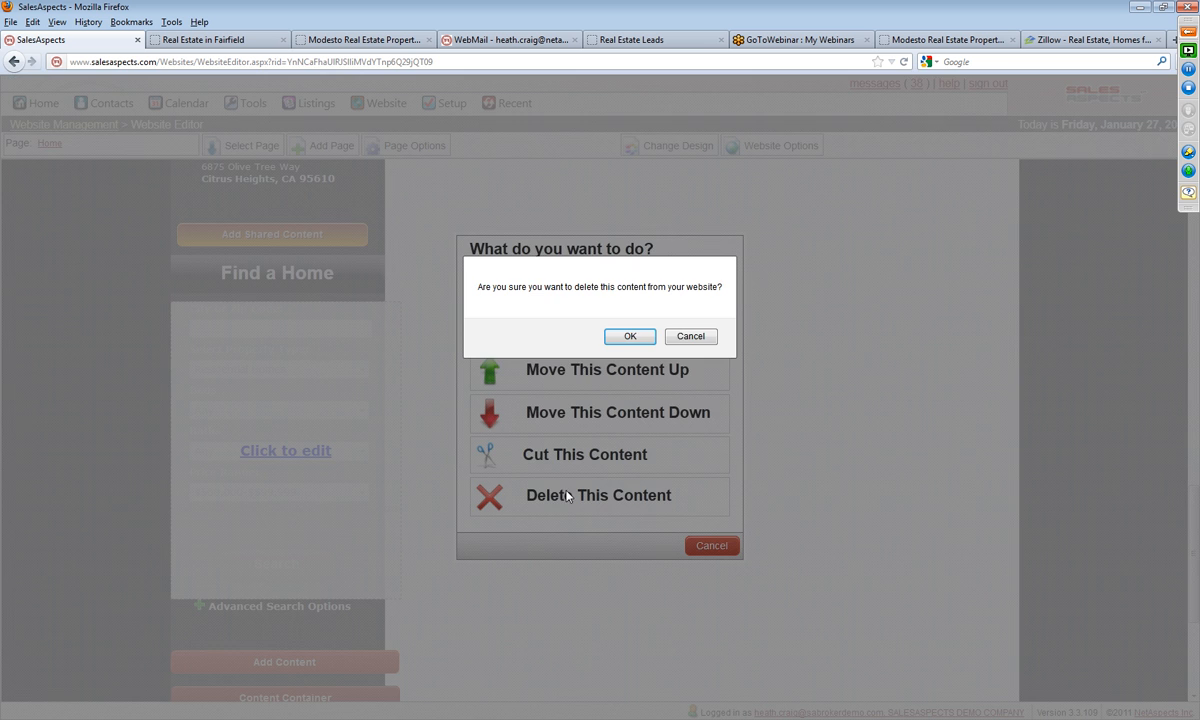
{"action": "left_click", "coordinate": [626, 337]}
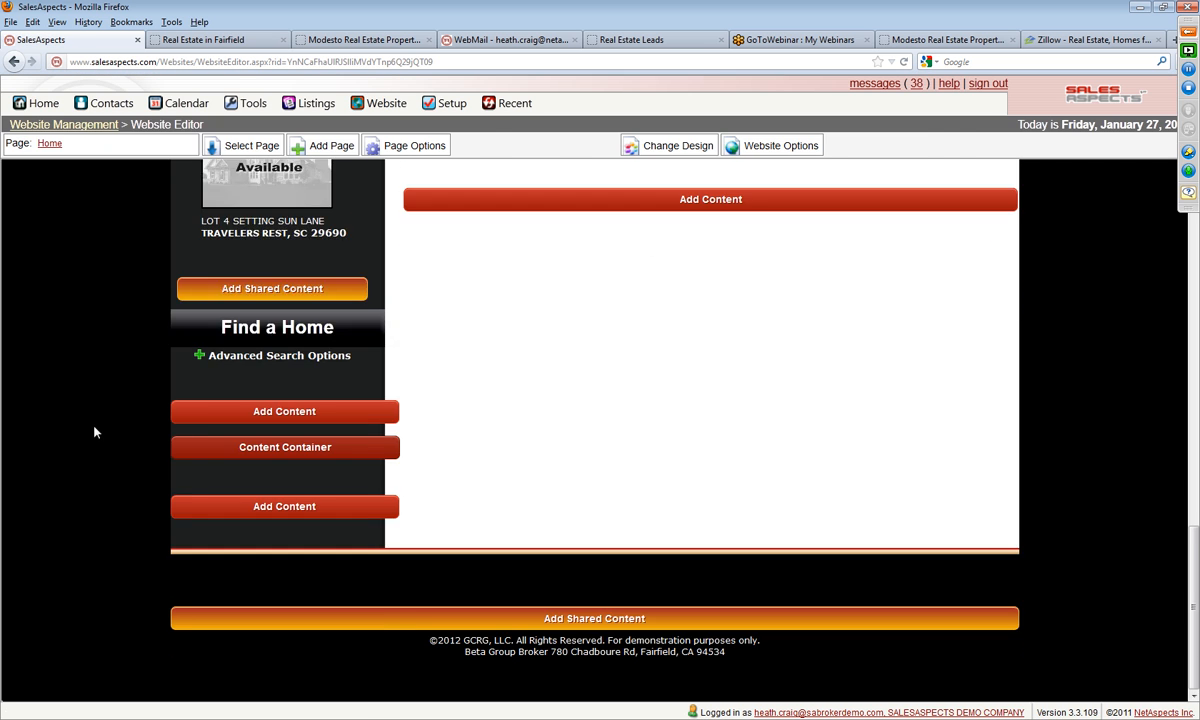
Step: Examine the featured listings in the side content and the surrounding Home page layout
{"action": "scroll", "coordinate": [96, 427], "scroll_direction": "up", "scroll_amount": 3}
{"action": "left_click_drag", "start_coordinate": [281, 554], "coordinate": [275, 596]}
{"action": "scroll", "coordinate": [93, 510], "scroll_direction": "up", "scroll_amount": 7}
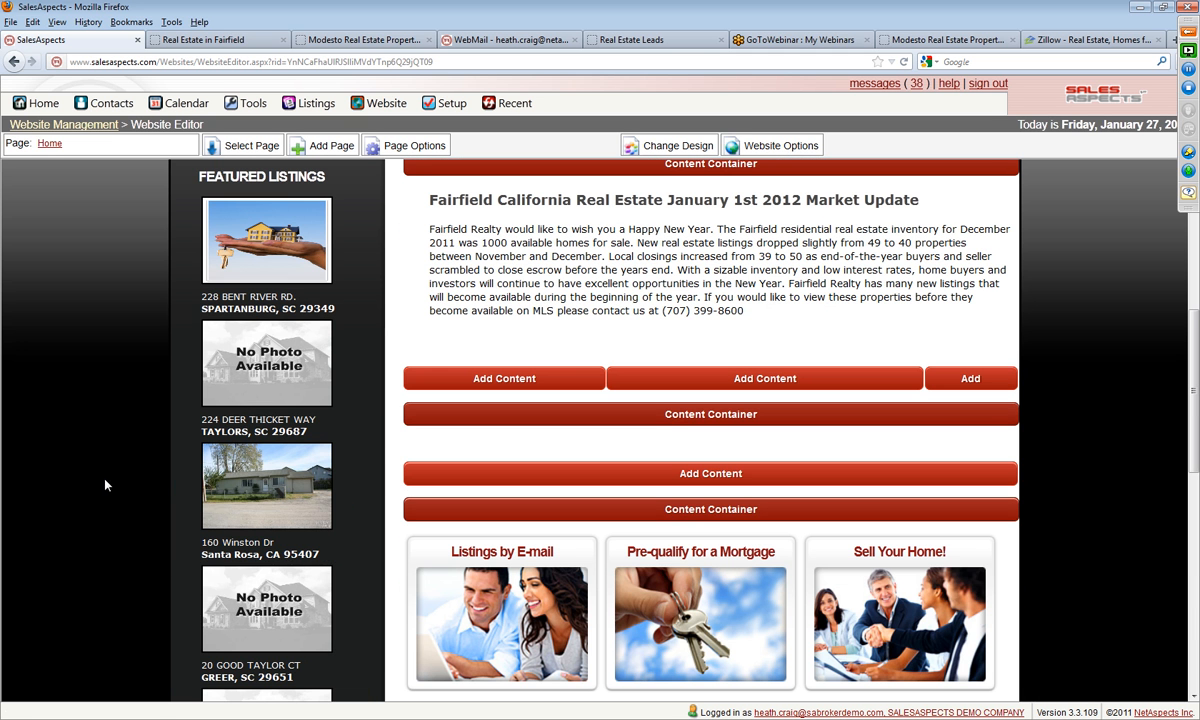
{"action": "scroll", "coordinate": [24, 337], "scroll_direction": "up", "scroll_amount": 3}
{"action": "scroll", "coordinate": [24, 337], "scroll_direction": "down", "scroll_amount": 3}
{"action": "scroll", "coordinate": [1145, 383], "scroll_direction": "down", "scroll_amount": 5}
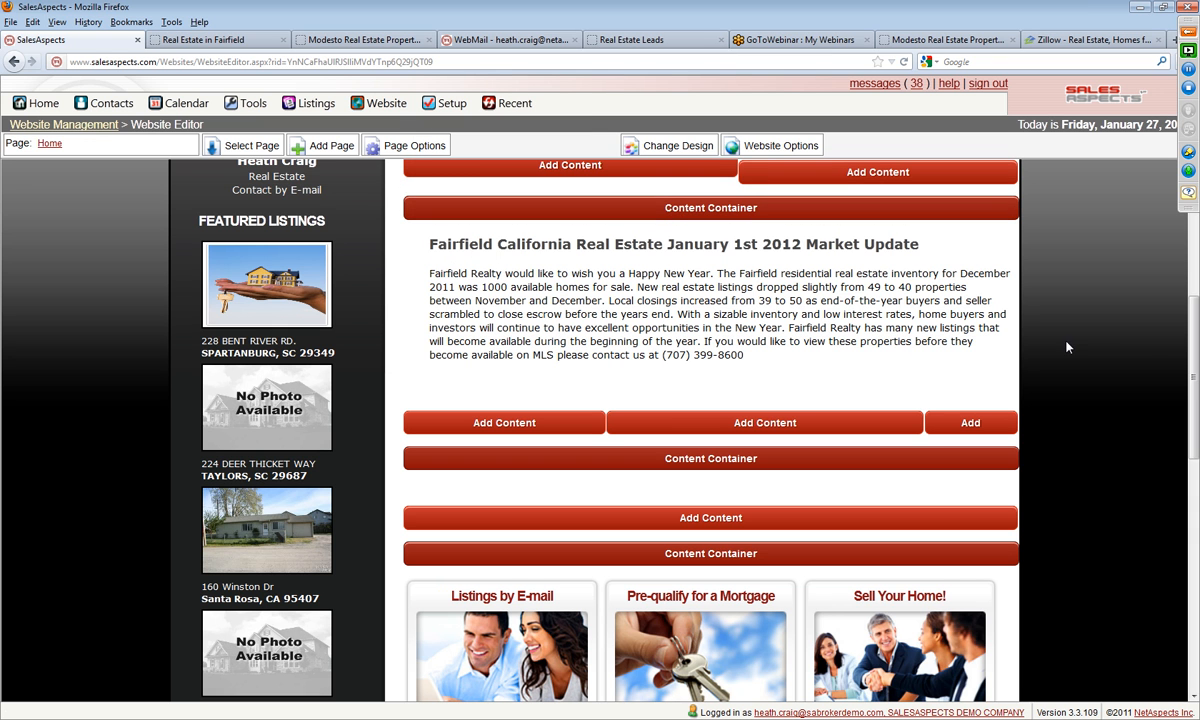
Step: Go to the Modesto real estate site, follow its Facebook social plugin link to the Like Box generator, and select the sample page name
{"action": "left_click", "coordinate": [378, 41]}
{"action": "scroll", "coordinate": [194, 370], "scroll_direction": "down", "scroll_amount": 12}
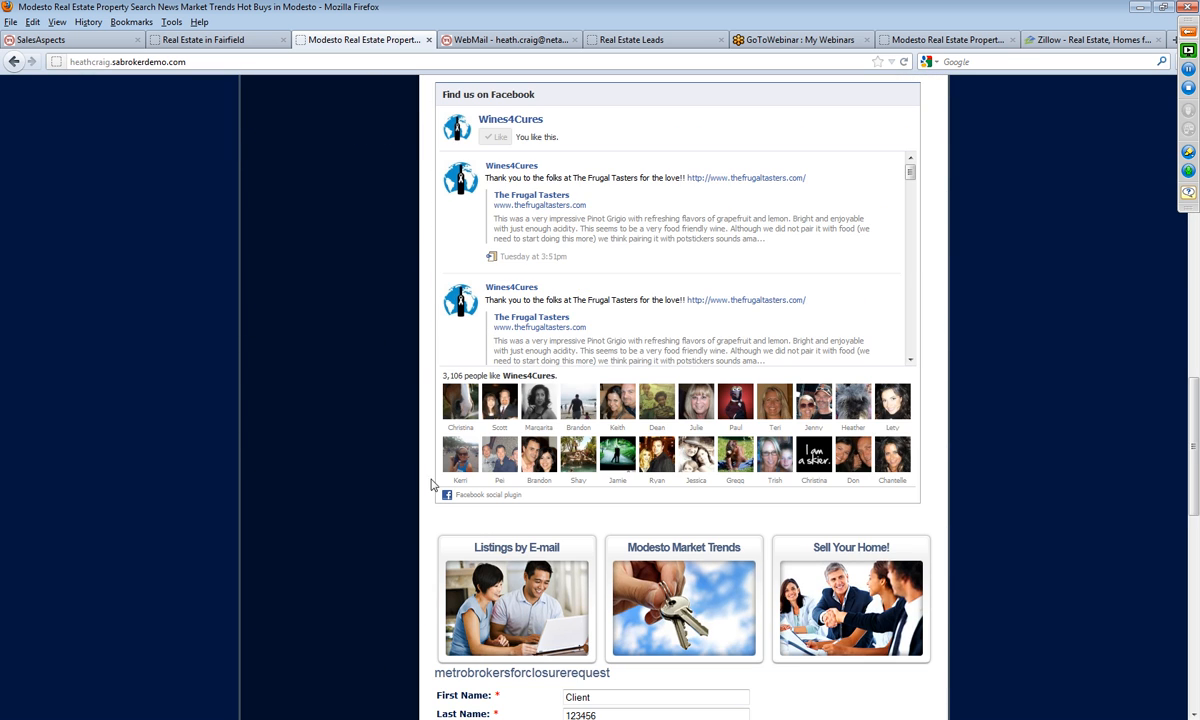
{"action": "left_click", "coordinate": [490, 495]}
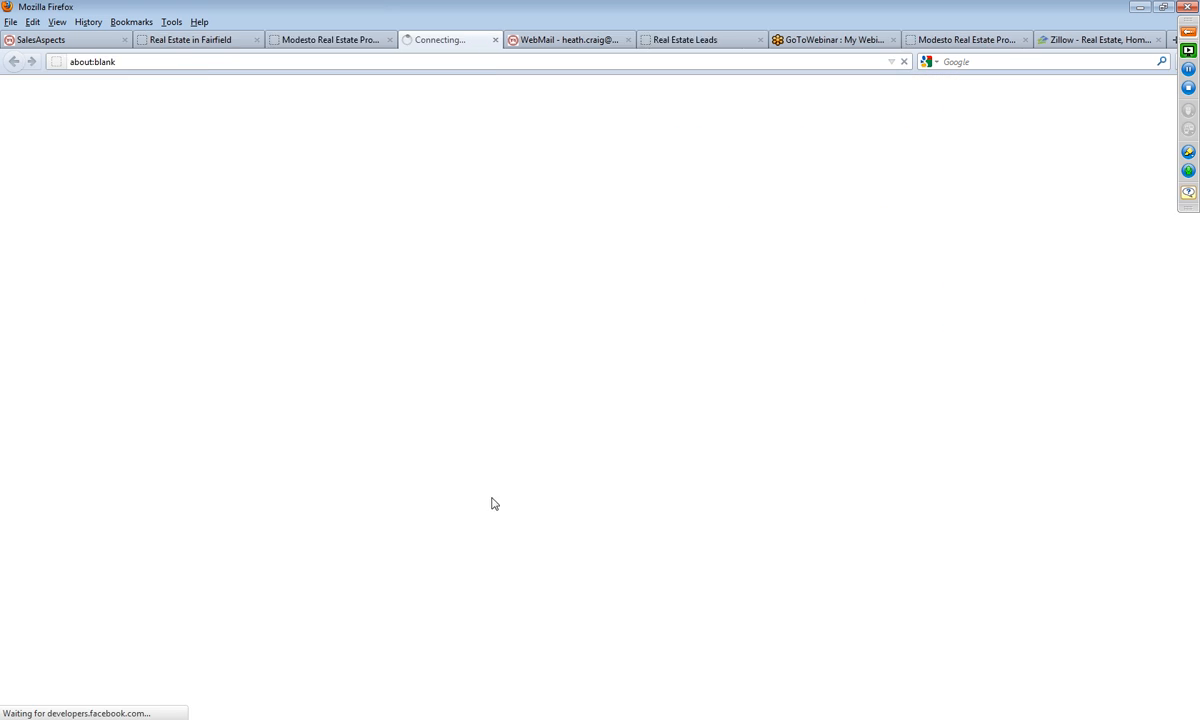
{"action": "scroll", "coordinate": [187, 402], "scroll_direction": "down", "scroll_amount": 5}
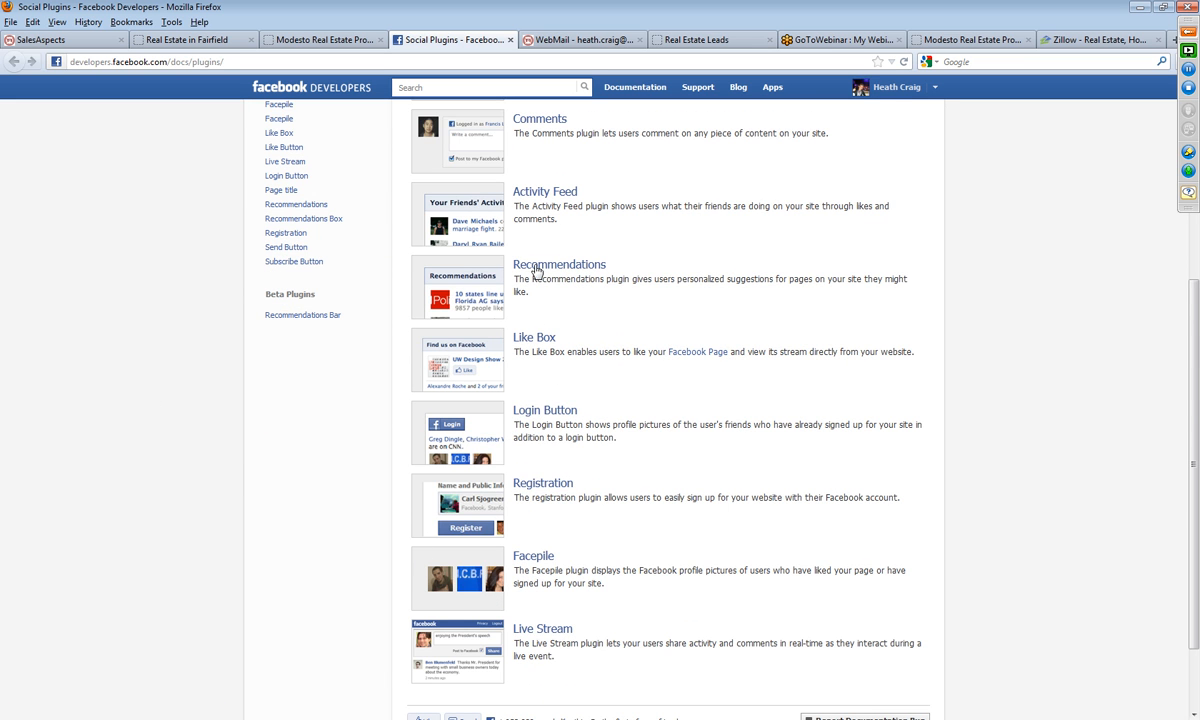
{"action": "left_click", "coordinate": [537, 340]}
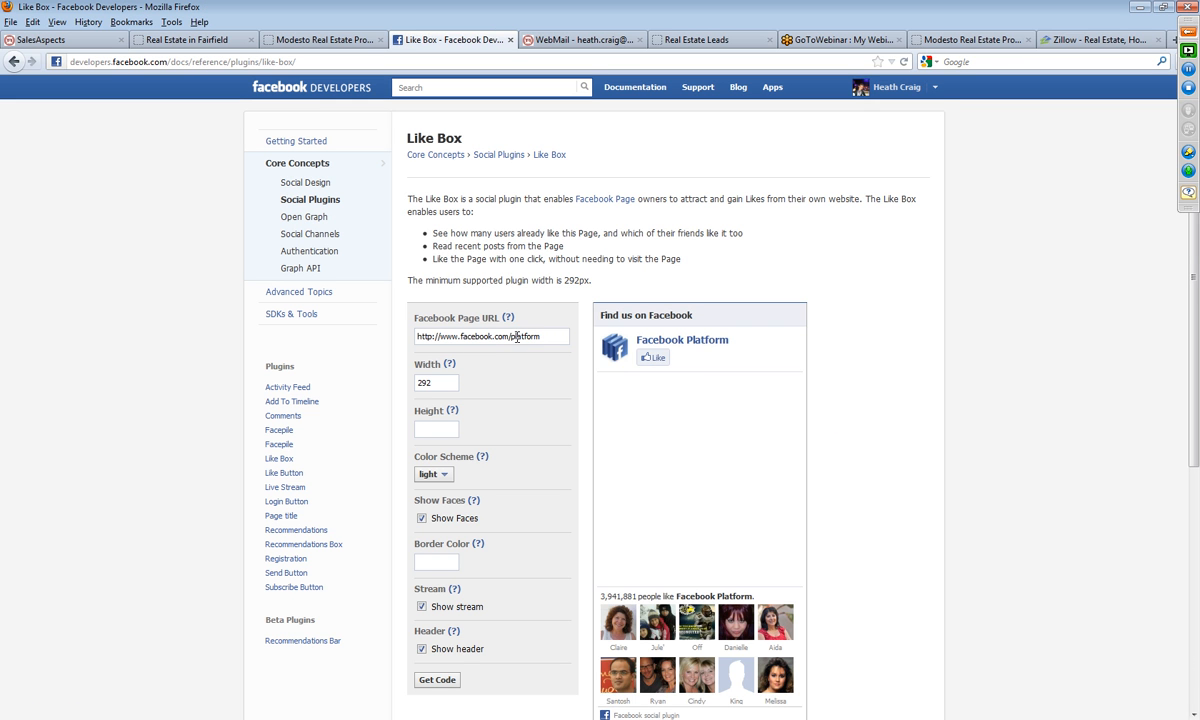
{"action": "double_click", "coordinate": [525, 337]}
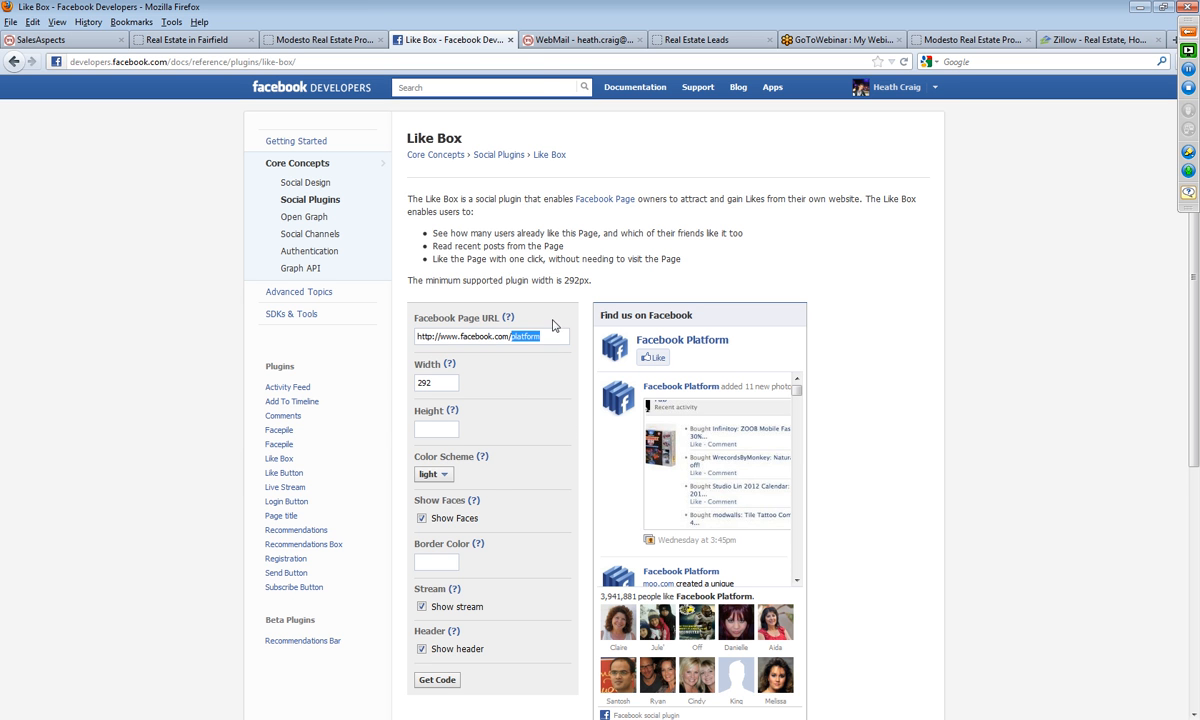
Step: Open Facebook in the Modesto site's browser tab and go to the Kappel & Kappel Real Estate page
{"action": "left_click", "coordinate": [300, 40]}
{"action": "left_click", "coordinate": [289, 62]}
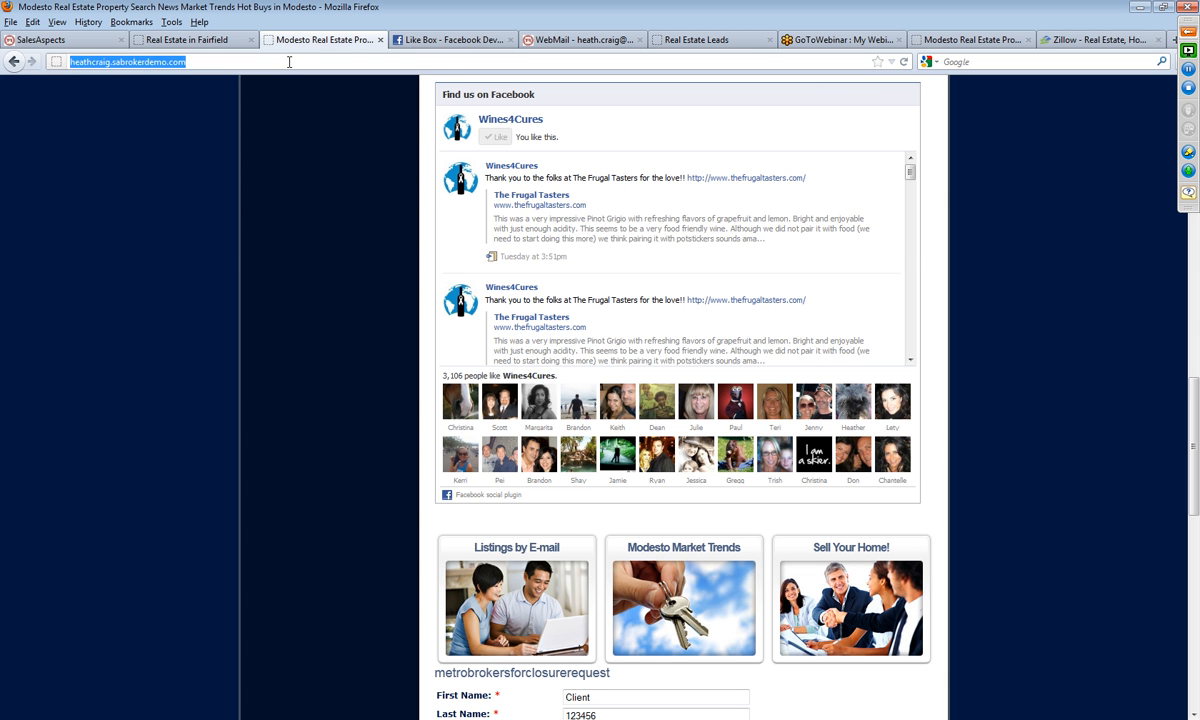
{"action": "type", "text": "fac"}
{"action": "key", "text": "Down"}
{"action": "key", "text": "Return"}
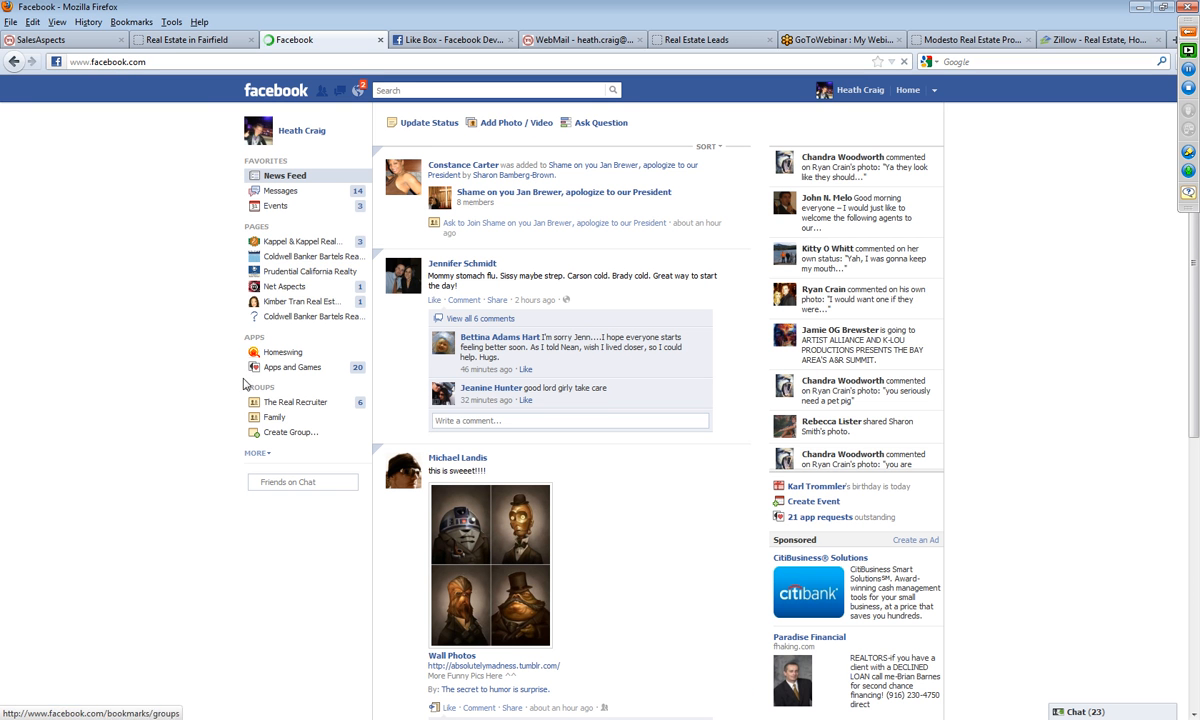
{"action": "left_click", "coordinate": [277, 241]}
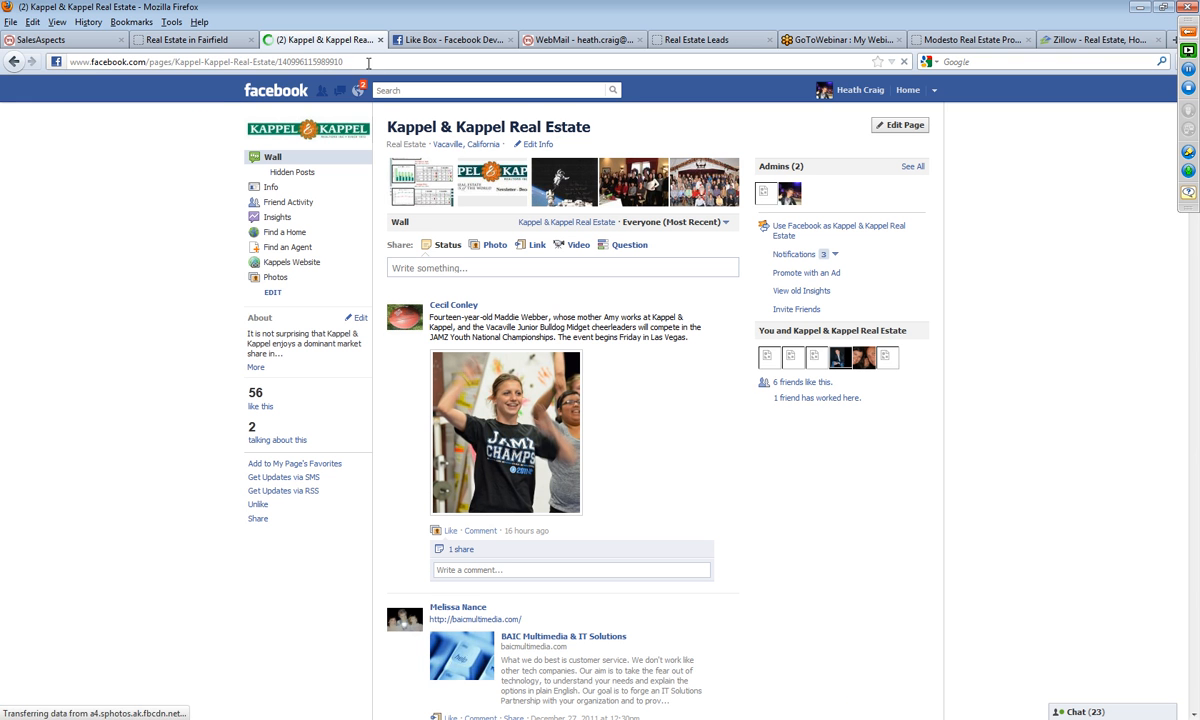
Step: Copy the Kappel & Kappel Real Estate page's path and paste it over "platform" in the Like Box's Facebook Page URL
{"action": "left_click_drag", "start_coordinate": [367, 62], "coordinate": [152, 68]}
{"action": "right_click", "coordinate": [160, 64]}
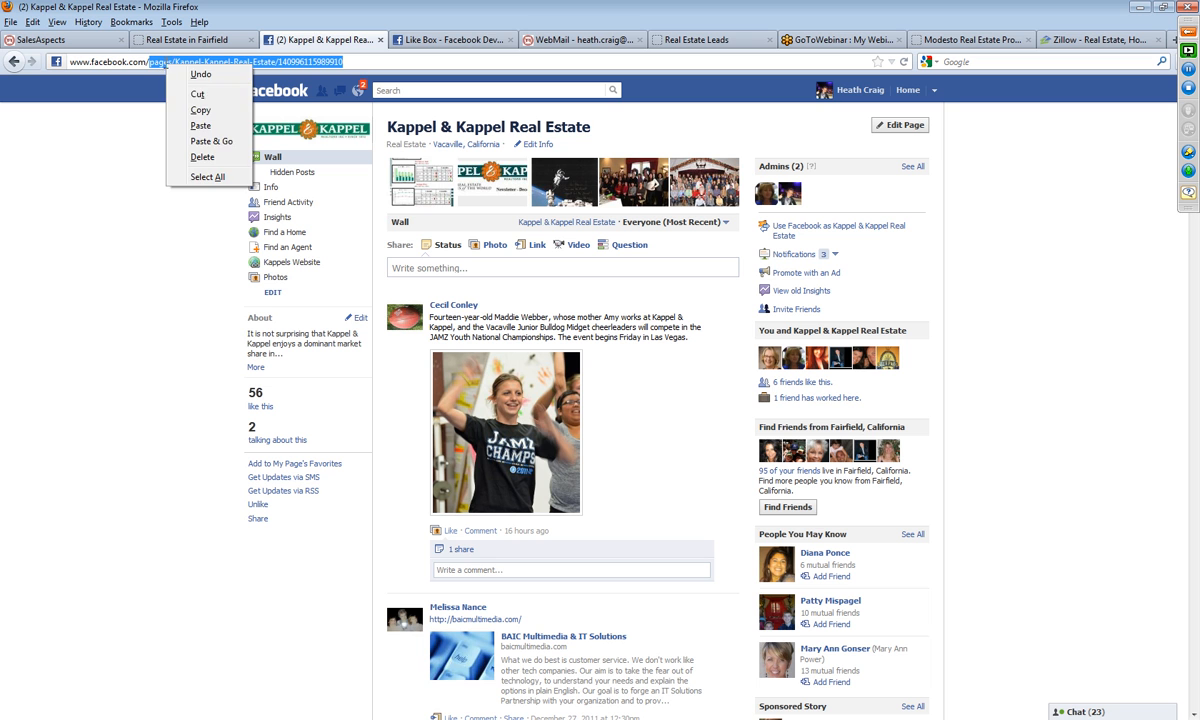
{"action": "left_click", "coordinate": [197, 103]}
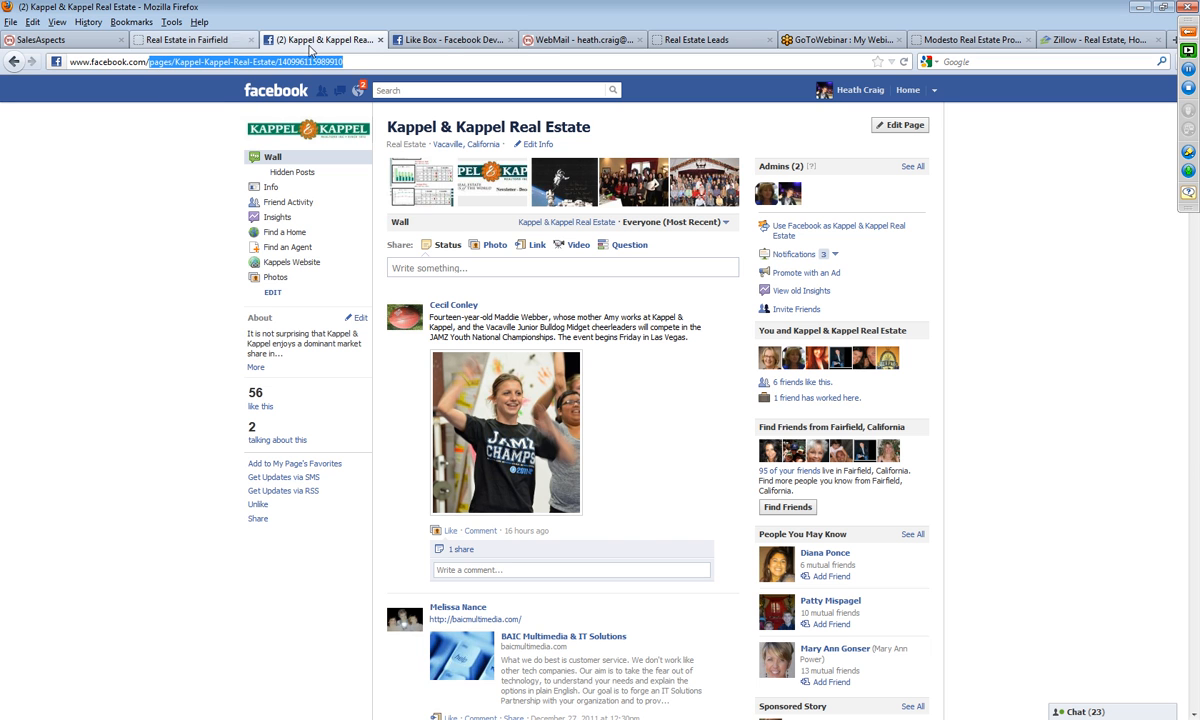
{"action": "left_click", "coordinate": [440, 40]}
{"action": "left_click_drag", "start_coordinate": [541, 336], "coordinate": [510, 333]}
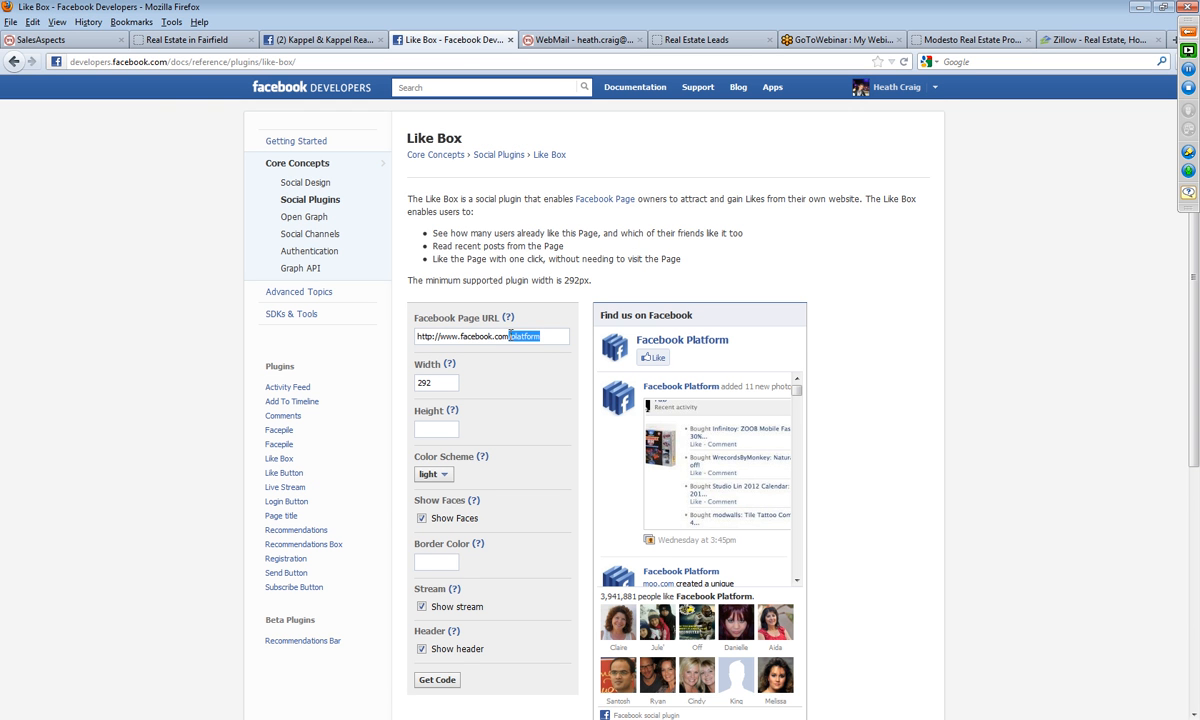
{"action": "right_click", "coordinate": [510, 336]}
{"action": "left_click", "coordinate": [545, 391]}
Step: Set the Like Box width to 680
{"action": "scroll", "coordinate": [503, 391], "scroll_direction": "down", "scroll_amount": 2}
{"action": "left_click_drag", "start_coordinate": [452, 301], "coordinate": [383, 303]}
{"action": "type", "text": "680"}
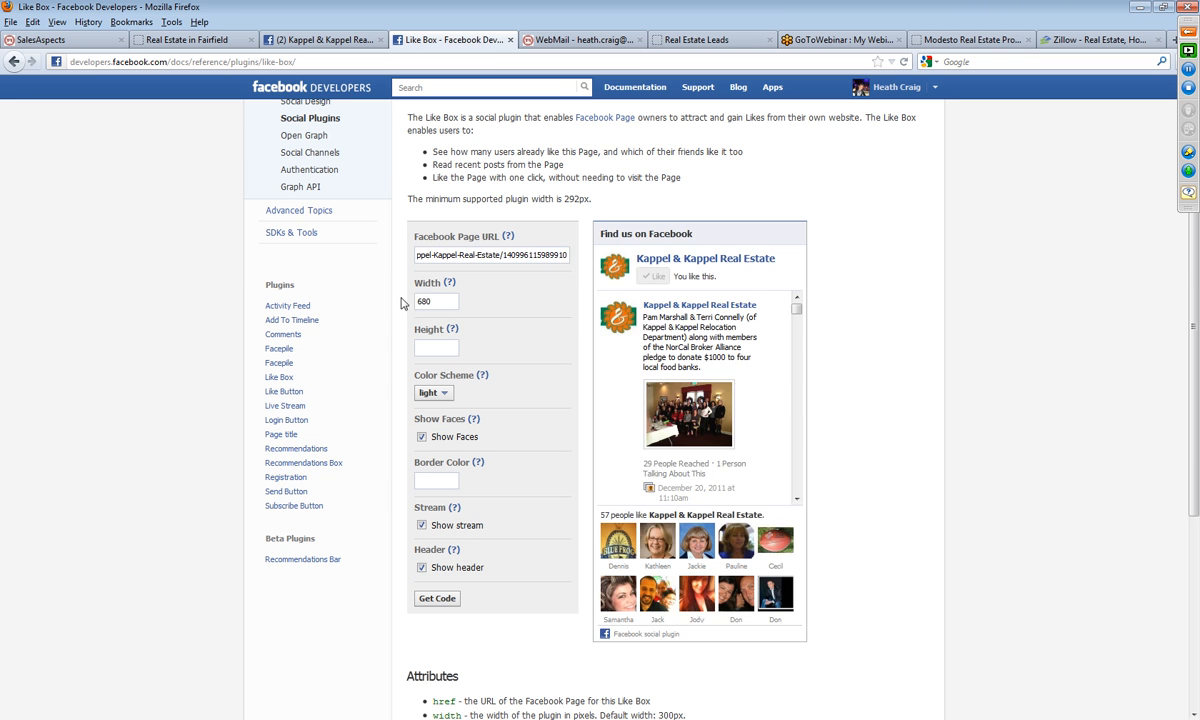
Step: Generate the Like Box plugin code, copy its full IFRAME version and close the code dialog
{"action": "scroll", "coordinate": [543, 370], "scroll_direction": "down", "scroll_amount": 2}
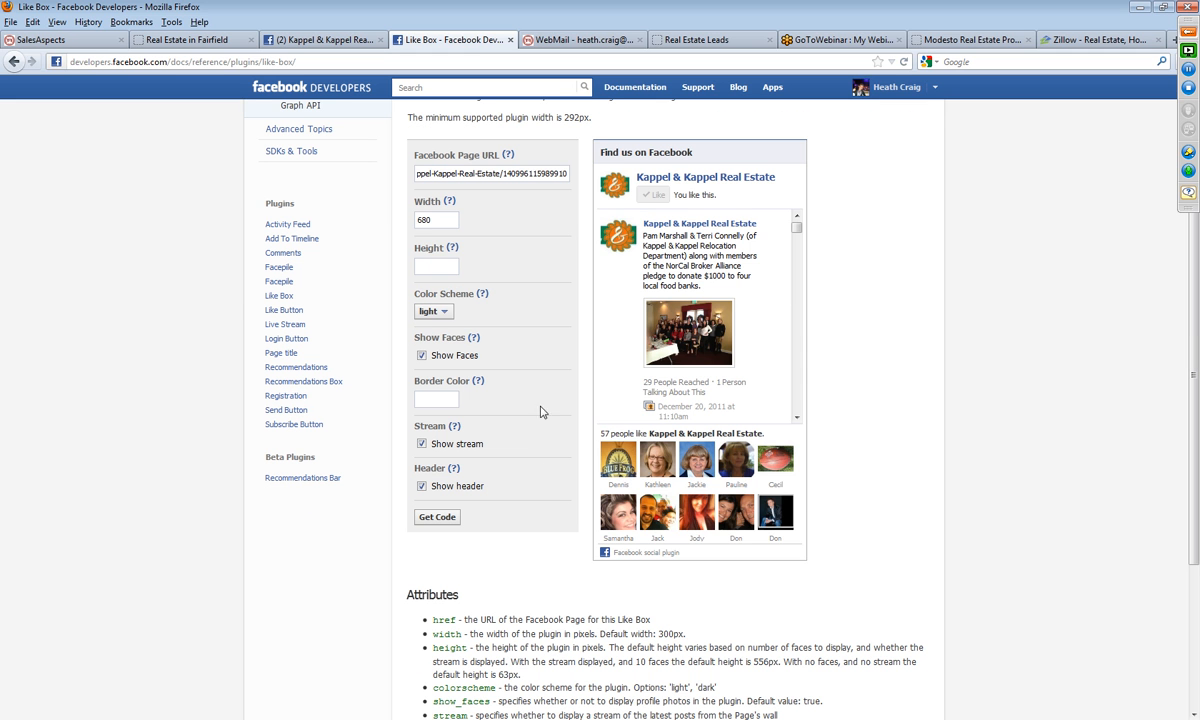
{"action": "left_click", "coordinate": [445, 527]}
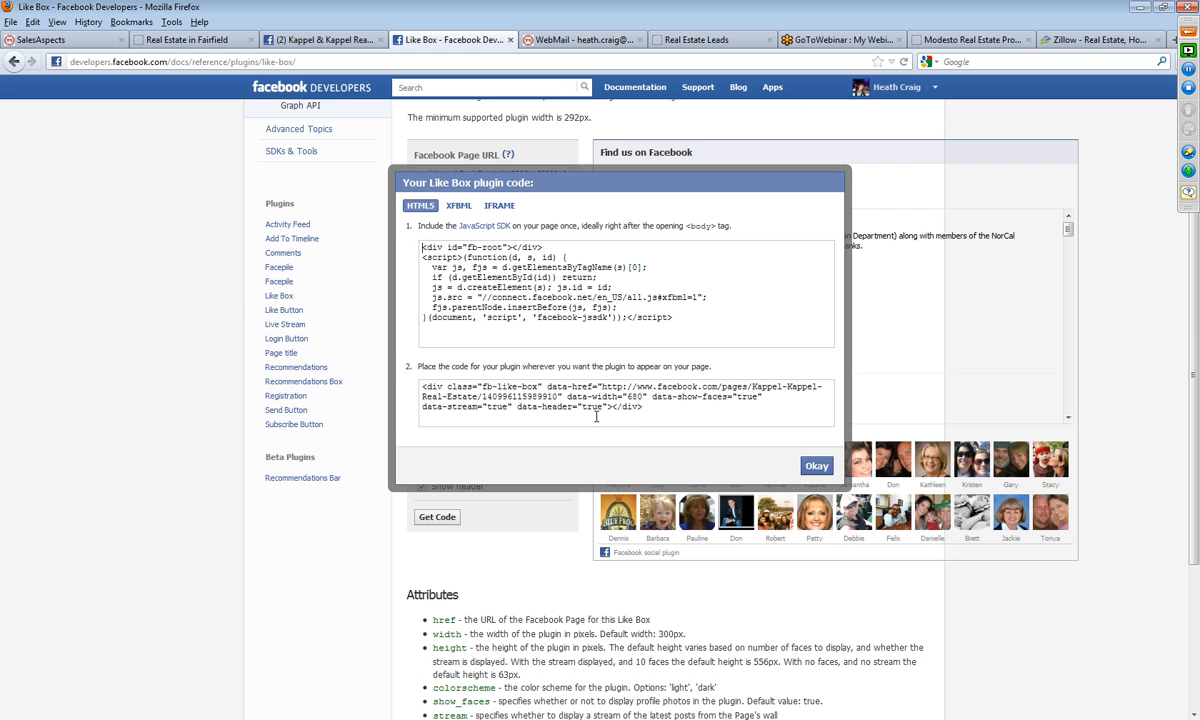
{"action": "left_click", "coordinate": [458, 205]}
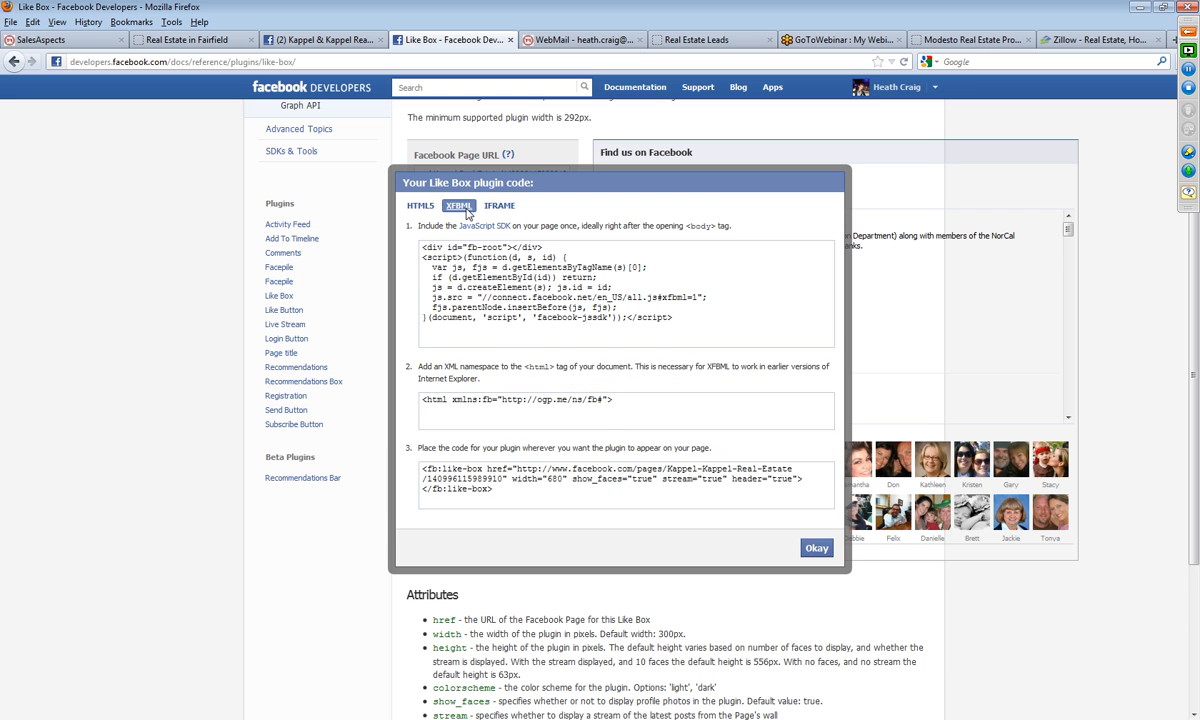
{"action": "left_click", "coordinate": [498, 208]}
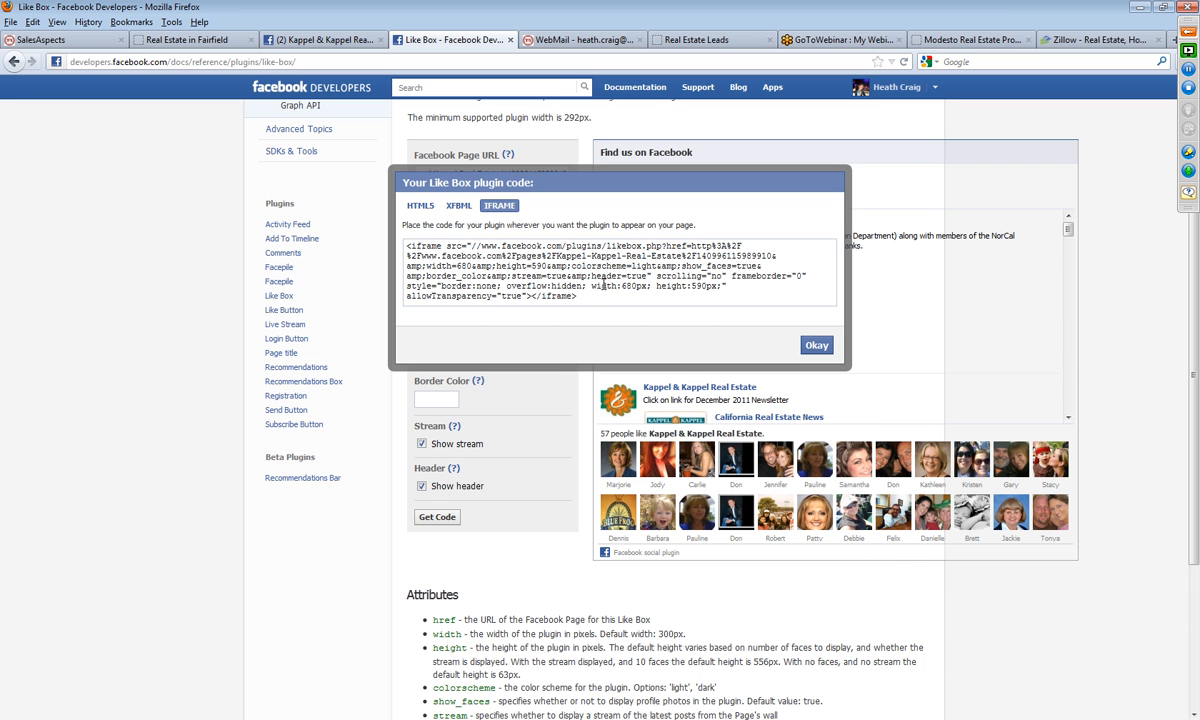
{"action": "left_click_drag", "start_coordinate": [591, 296], "coordinate": [378, 234]}
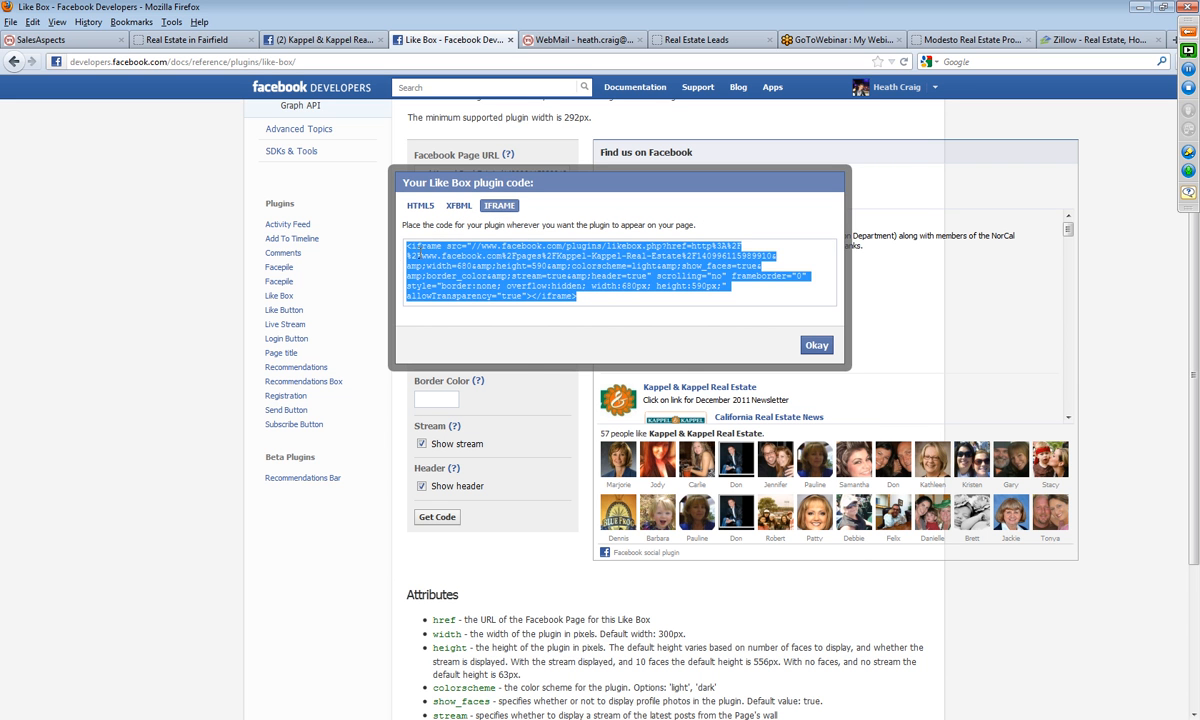
{"action": "right_click", "coordinate": [428, 258]}
{"action": "left_click", "coordinate": [463, 303]}
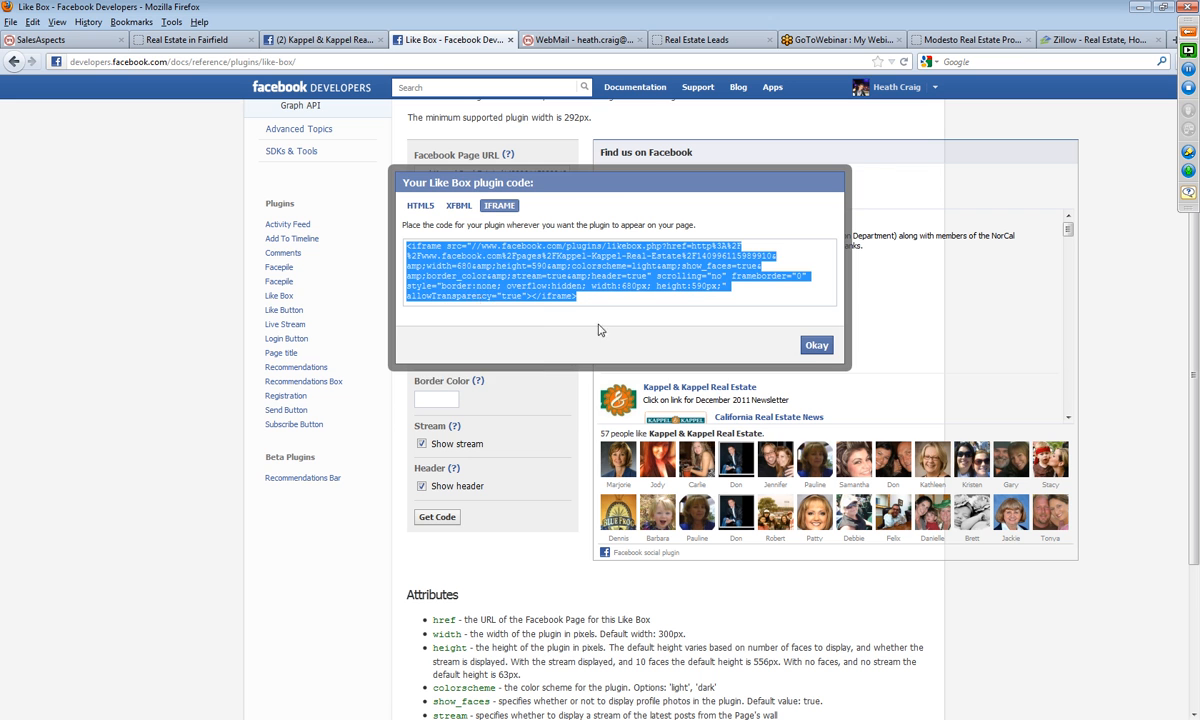
{"action": "left_click", "coordinate": [816, 344]}
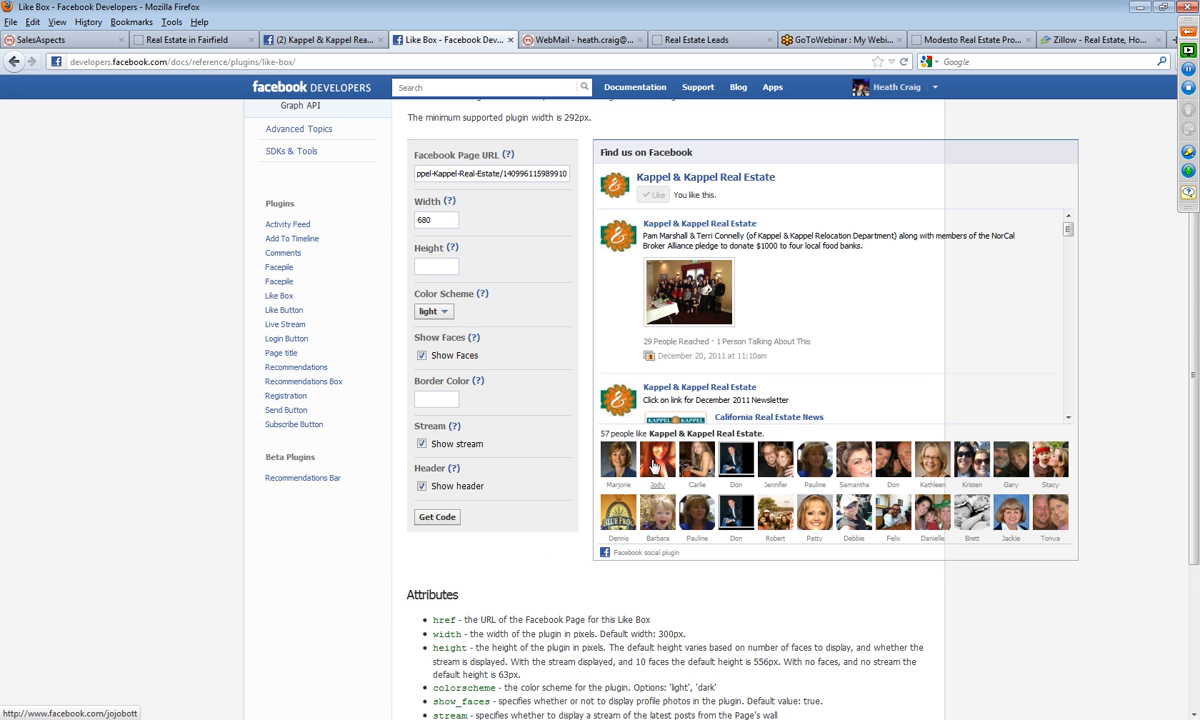
Step: Return to the SalesAspects website editor and add a Text & Images block to the empty full-width container below the market update
{"action": "left_click", "coordinate": [185, 40]}
{"action": "left_click", "coordinate": [70, 40]}
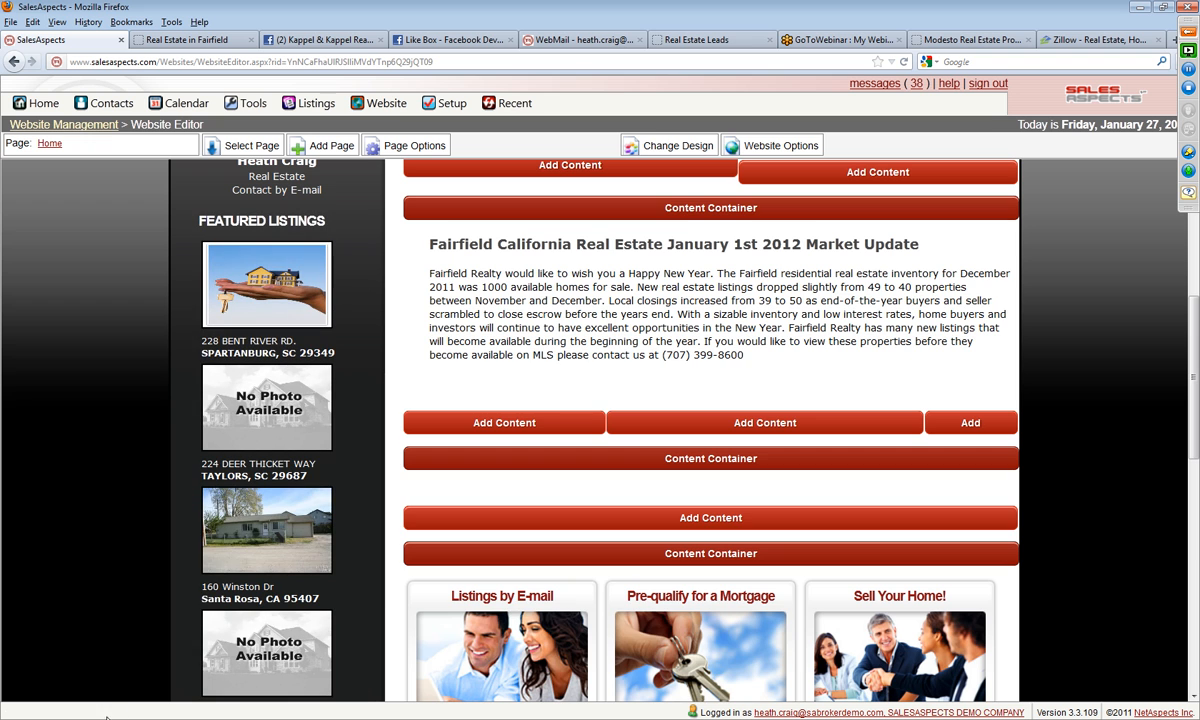
{"action": "left_click", "coordinate": [713, 518]}
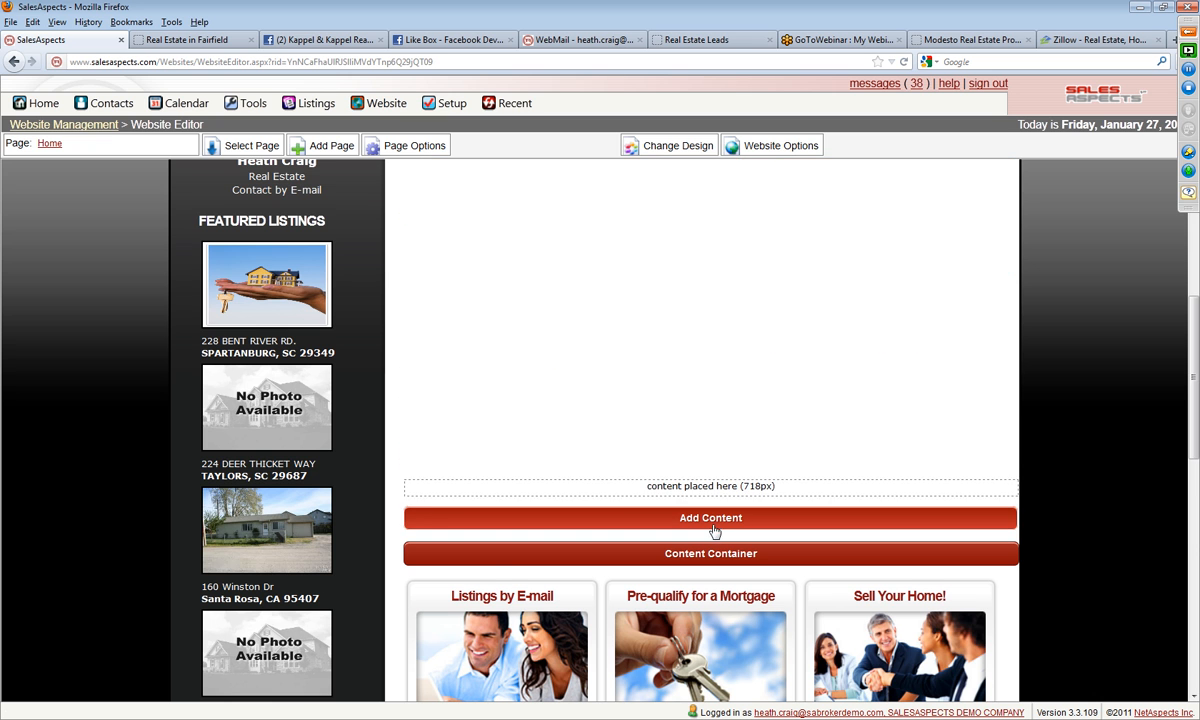
{"action": "left_click", "coordinate": [713, 521]}
{"action": "scroll", "coordinate": [548, 272], "scroll_direction": "up", "scroll_amount": 5}
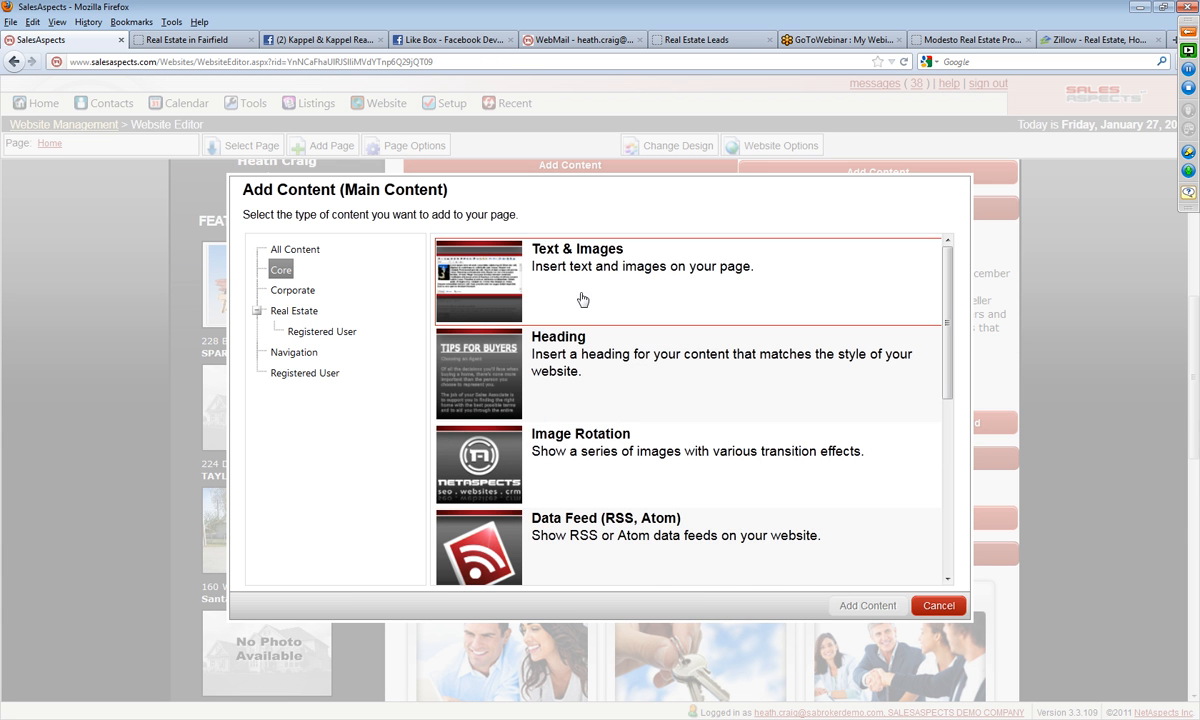
{"action": "left_click", "coordinate": [862, 605]}
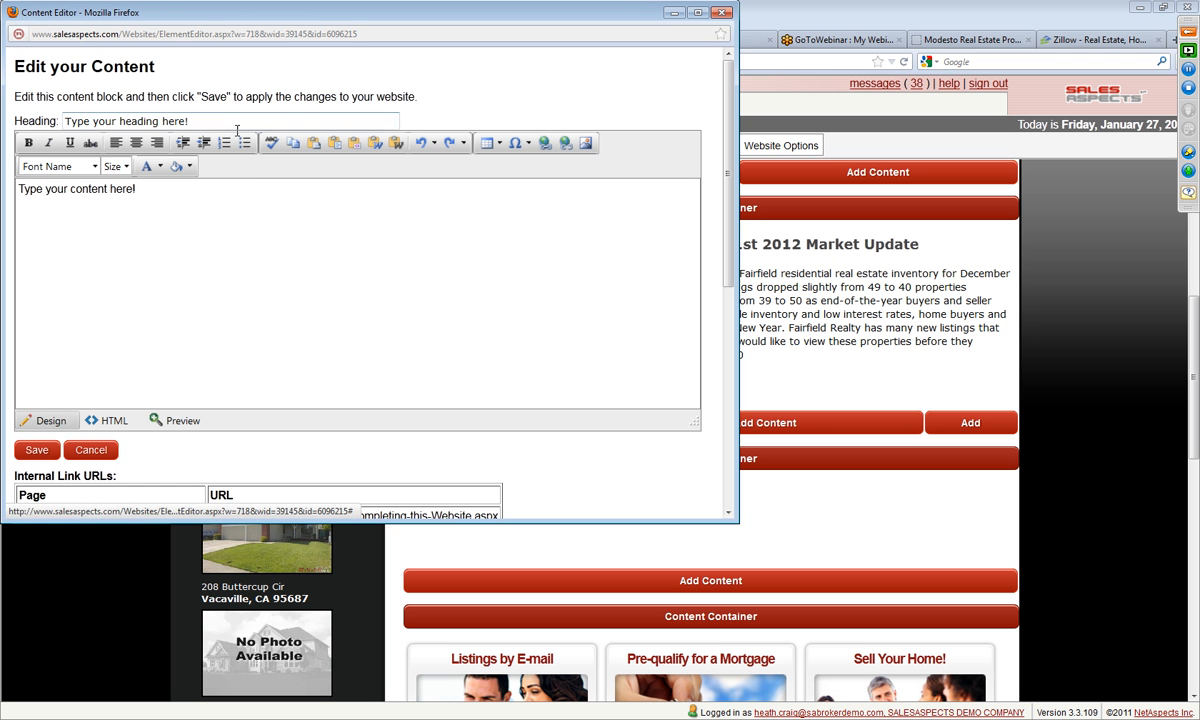
Step: Switch the new block to HTML editing and clear its placeholder heading and body text
{"action": "left_click", "coordinate": [115, 415]}
{"action": "left_click", "coordinate": [223, 122]}
{"action": "left_click_drag", "start_coordinate": [223, 122], "coordinate": [4, 119]}
{"action": "key", "text": "BackSpace"}
{"action": "left_click_drag", "start_coordinate": [198, 193], "coordinate": [12, 200]}
{"action": "key", "text": "BackSpace"}
Step: Paste the copied Like Box iframe code into the block's HTML and save the block
{"action": "right_click", "coordinate": [55, 190]}
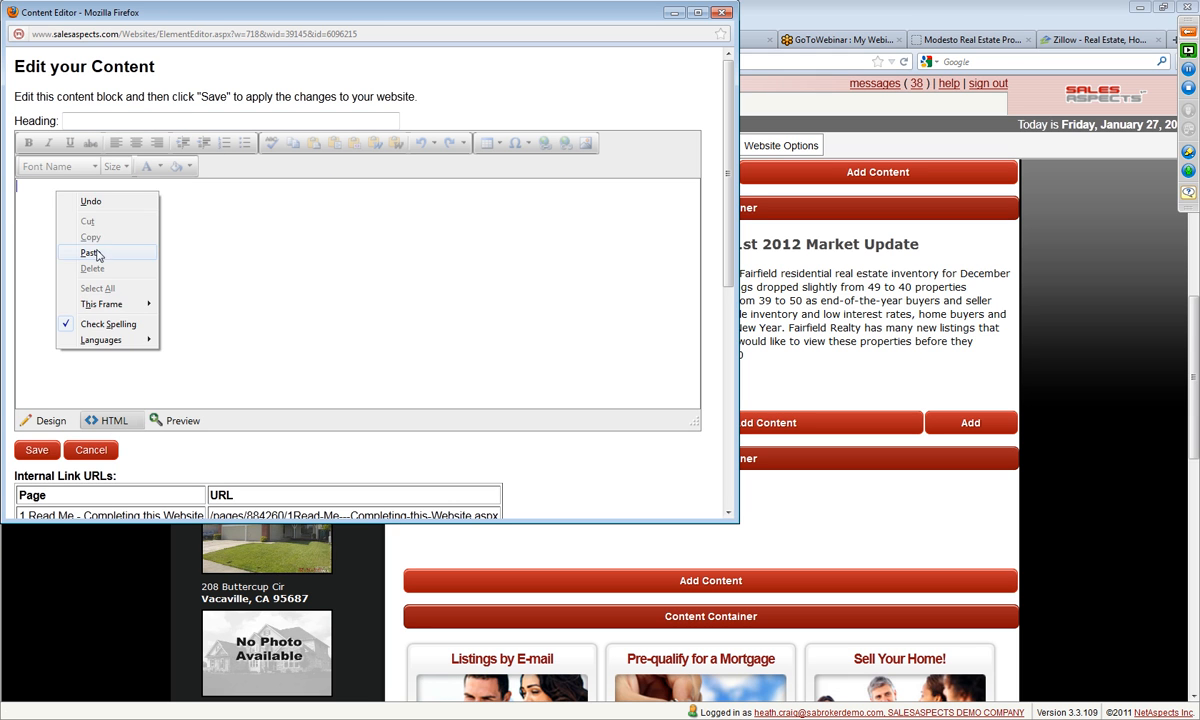
{"action": "left_click", "coordinate": [92, 237]}
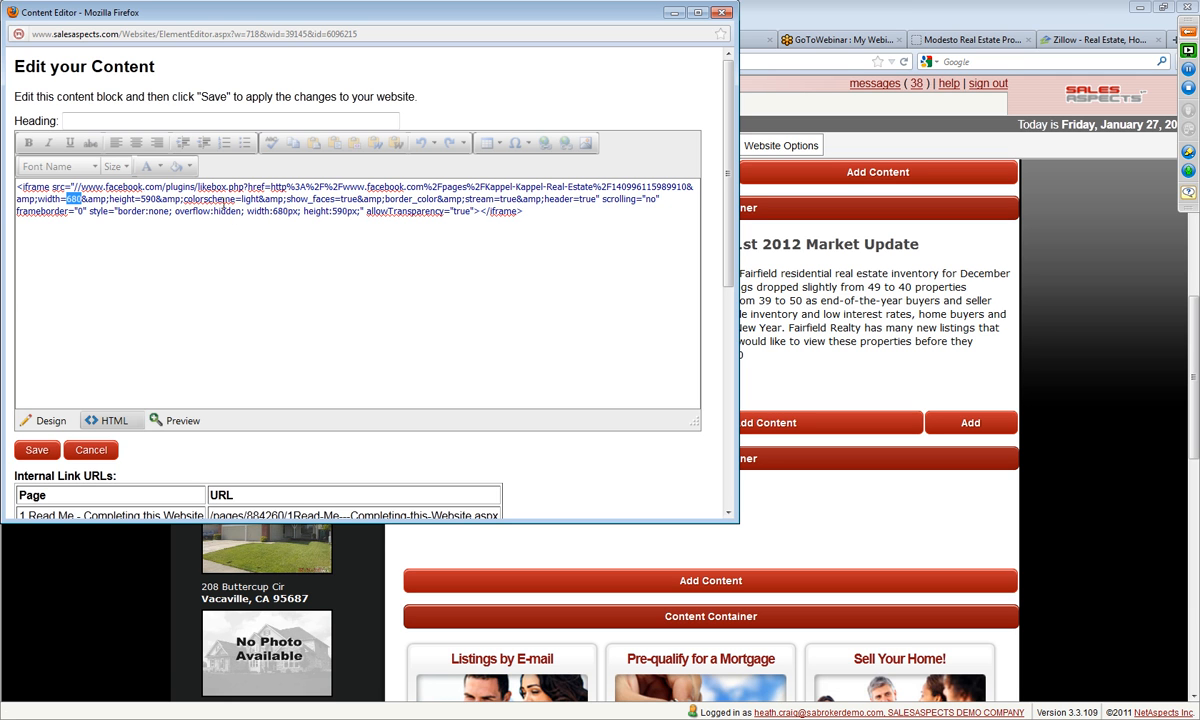
{"action": "key", "text": "BackSpace"}
{"action": "type", "text": "8"}
{"action": "left_click", "coordinate": [37, 451]}
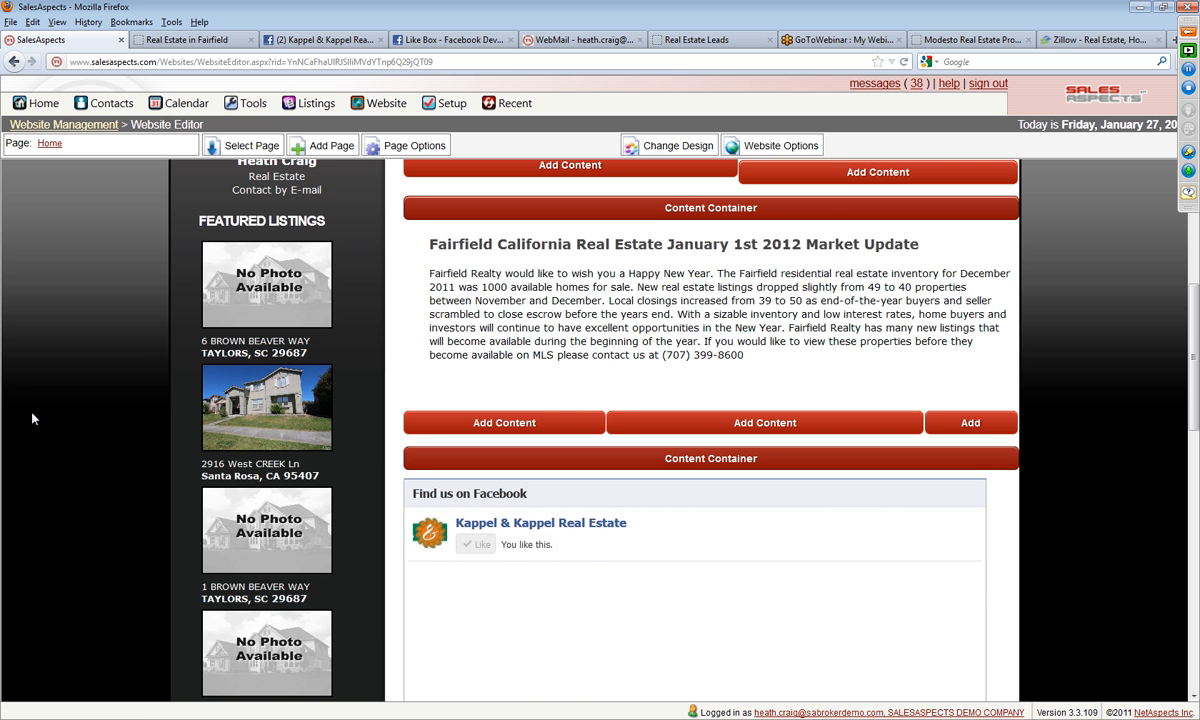
Step: Set the Facebook block's top, left and right margins to 10 px in its Background, Size & Border settings and save
{"action": "scroll", "coordinate": [20, 410], "scroll_direction": "down", "scroll_amount": 3}
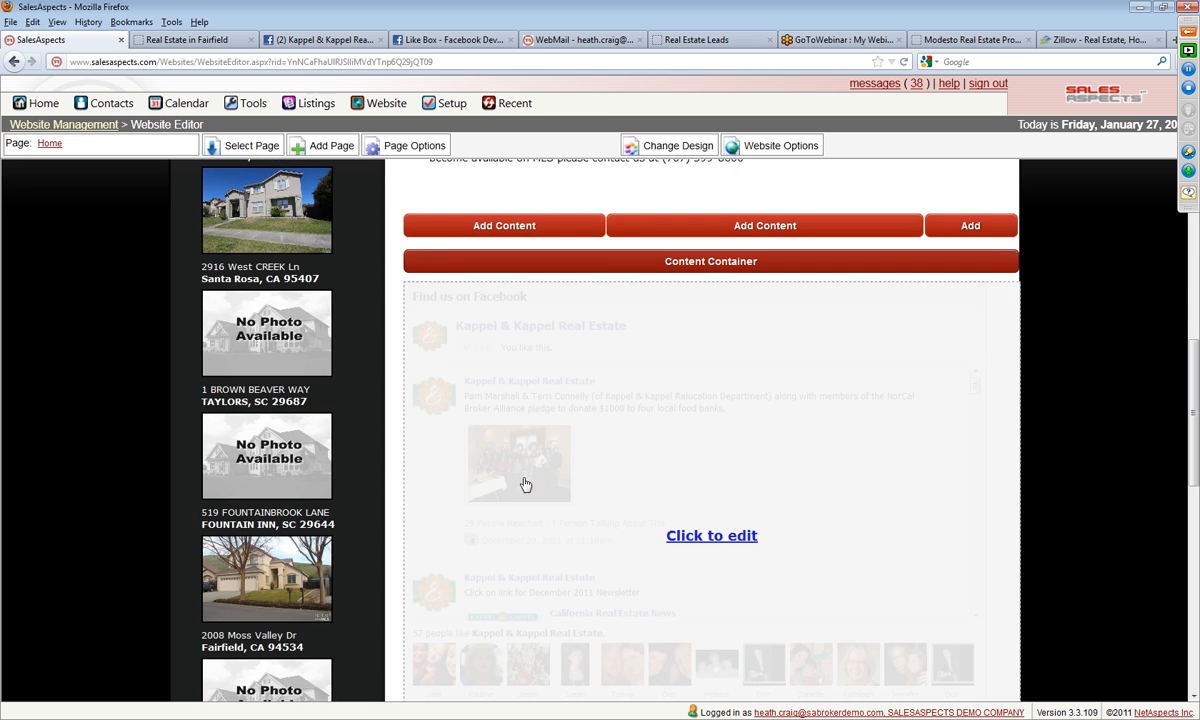
{"action": "left_click", "coordinate": [678, 536]}
{"action": "left_click", "coordinate": [585, 333]}
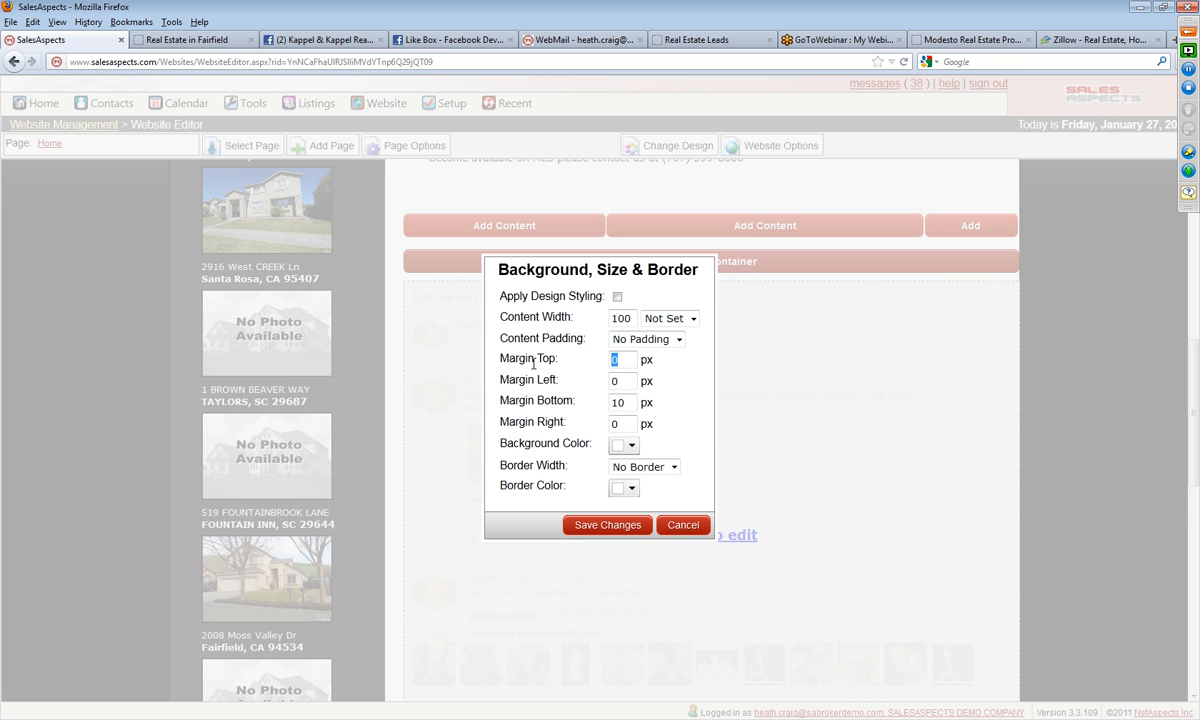
{"action": "type", "text": "10"}
{"action": "key", "text": "Tab"}
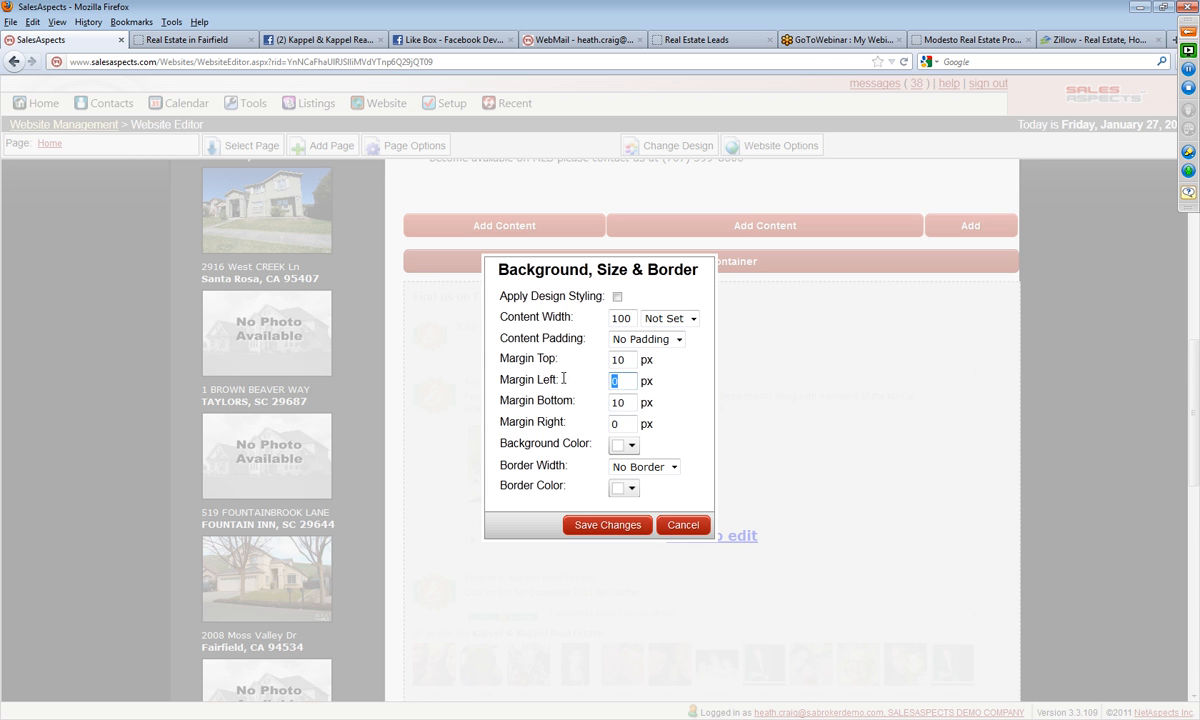
{"action": "type", "text": "10"}
{"action": "left_click_drag", "start_coordinate": [636, 424], "coordinate": [565, 427]}
{"action": "type", "text": "10"}
{"action": "left_click", "coordinate": [598, 525]}
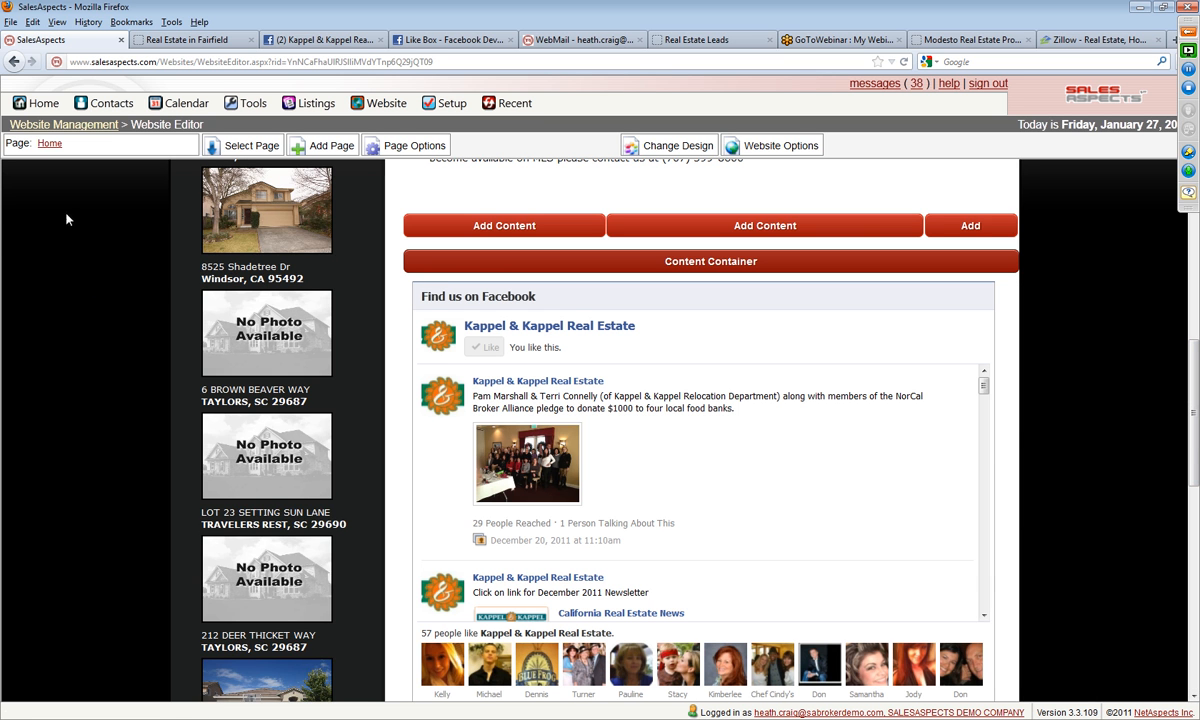
Step: Open the live Home page in a new browser tab and check its overall layout from top to bottom
{"action": "left_click", "coordinate": [50, 145]}
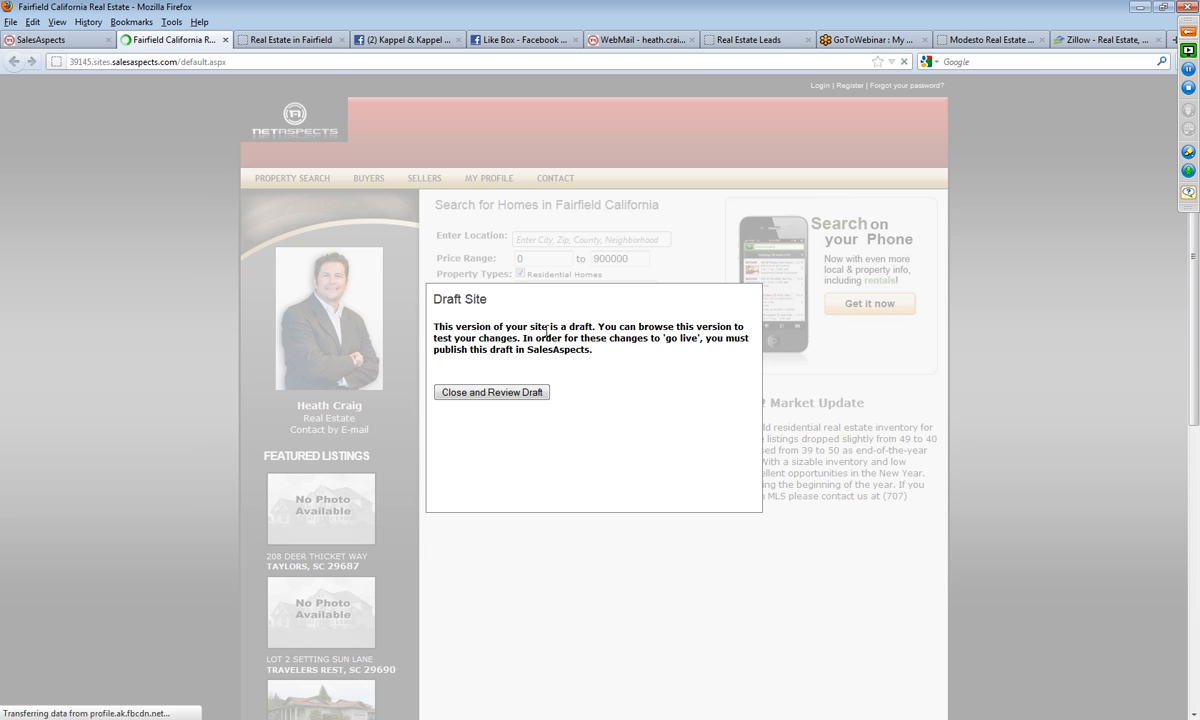
{"action": "left_click", "coordinate": [491, 392]}
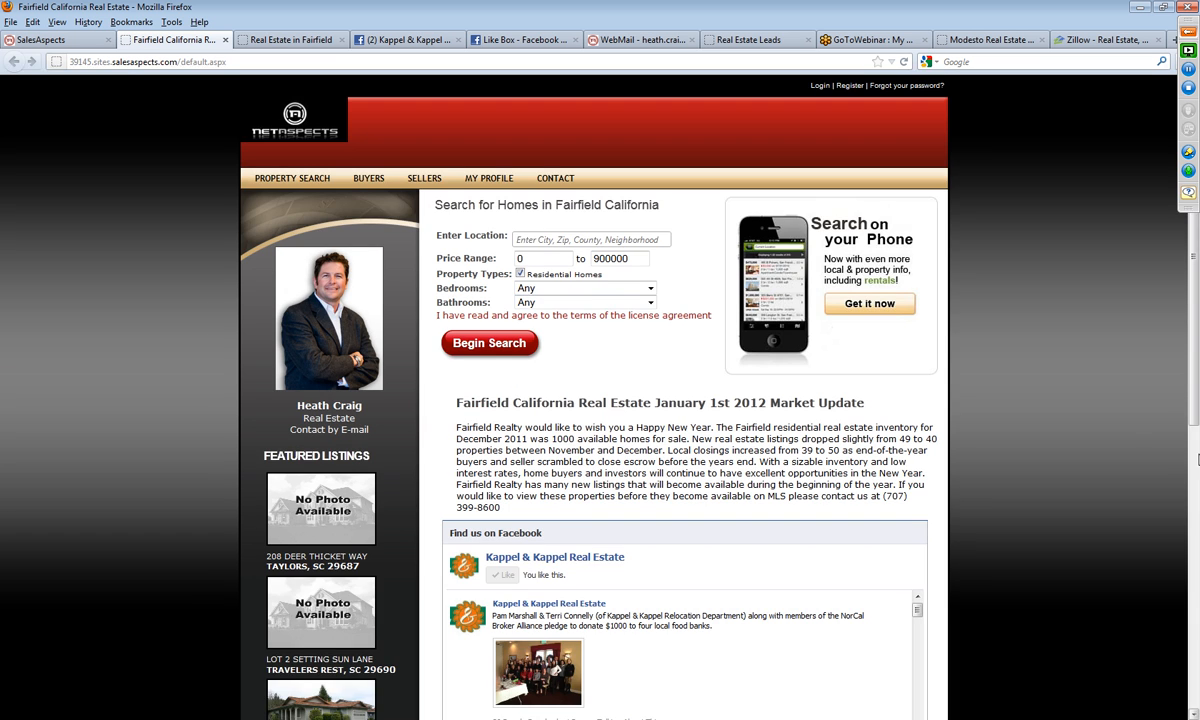
{"action": "scroll", "coordinate": [1136, 447], "scroll_direction": "down", "scroll_amount": 3}
{"action": "scroll", "coordinate": [1136, 447], "scroll_direction": "down", "scroll_amount": 3}
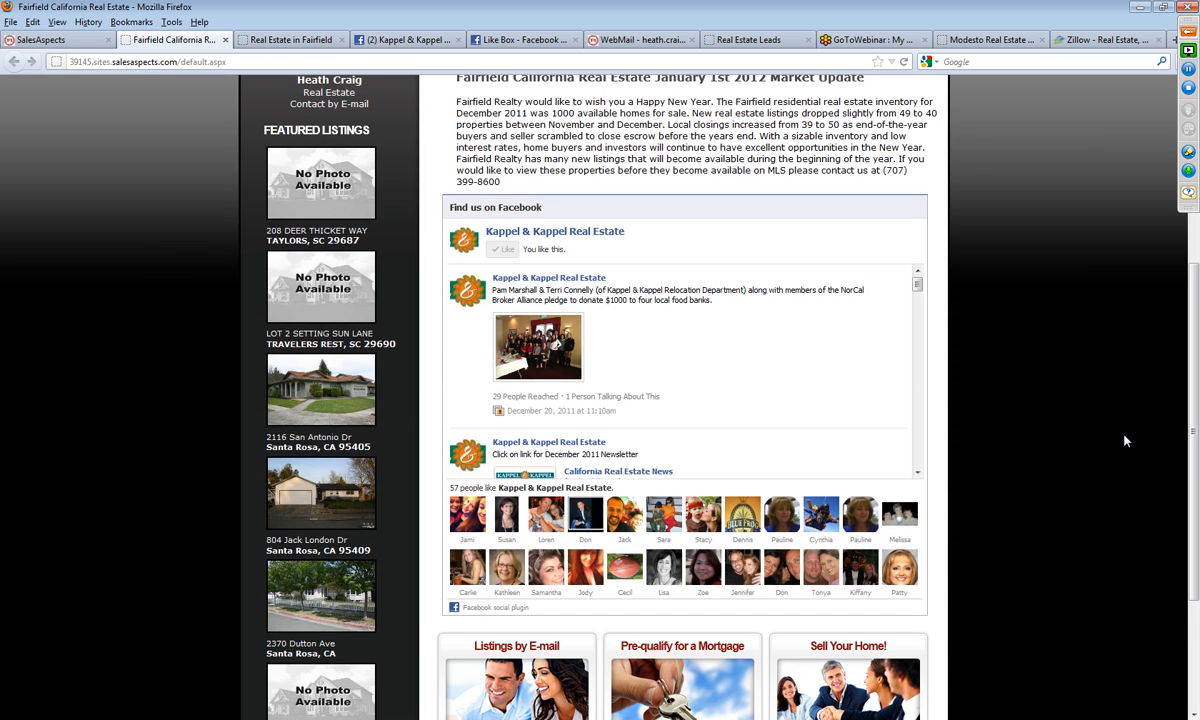
{"action": "scroll", "coordinate": [1124, 439], "scroll_direction": "down", "scroll_amount": 3}
{"action": "scroll", "coordinate": [1120, 450], "scroll_direction": "up", "scroll_amount": 9}
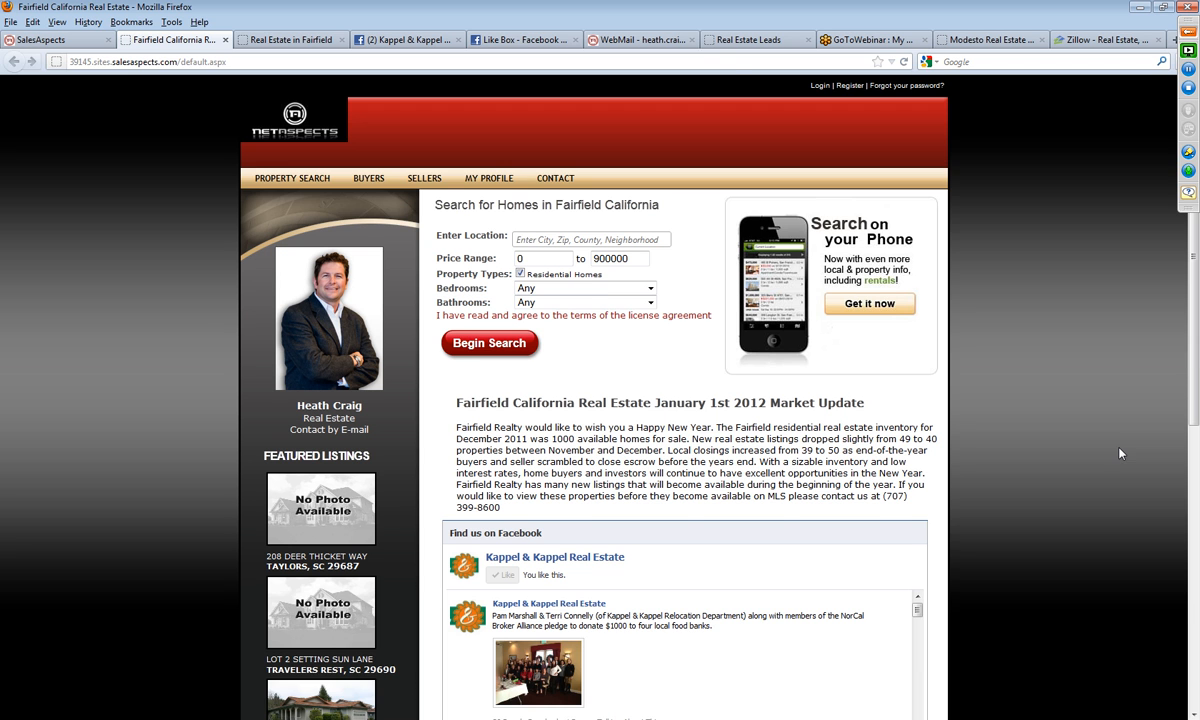
Step: Examine the embedded Facebook Like Box on the live Home page and the content blocks beneath it
{"action": "scroll", "coordinate": [1018, 483], "scroll_direction": "down", "scroll_amount": 3}
{"action": "mouse_move", "coordinate": [919, 453]}
{"action": "left_mouse_down"}
{"action": "mouse_move", "coordinate": [921, 484]}
{"action": "mouse_move", "coordinate": [921, 448]}
{"action": "left_mouse_up"}
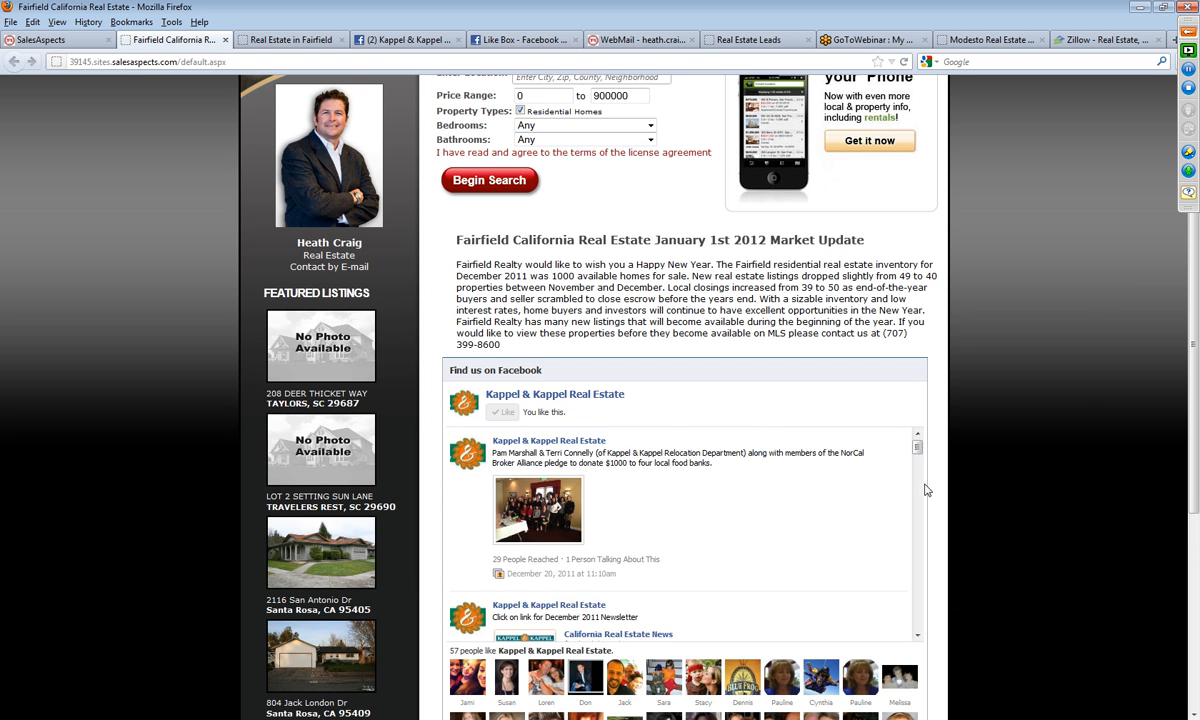
{"action": "scroll", "coordinate": [1035, 533], "scroll_direction": "down", "scroll_amount": 3}
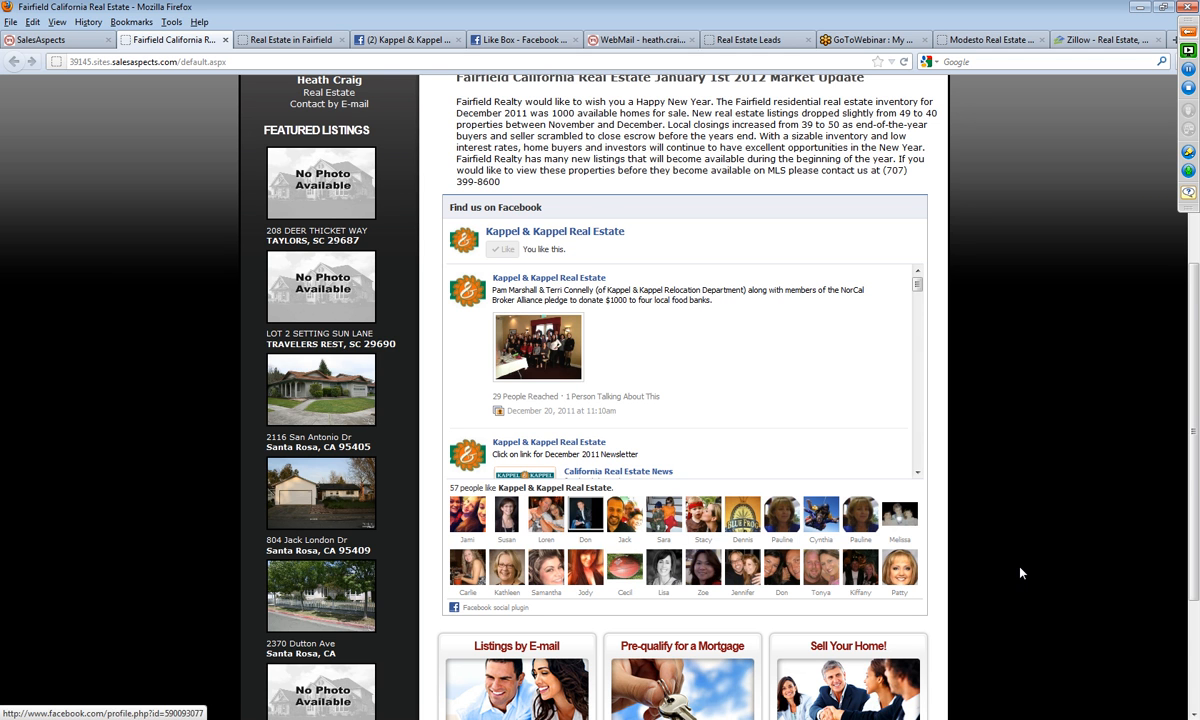
{"action": "scroll", "coordinate": [1017, 569], "scroll_direction": "down", "scroll_amount": 2}
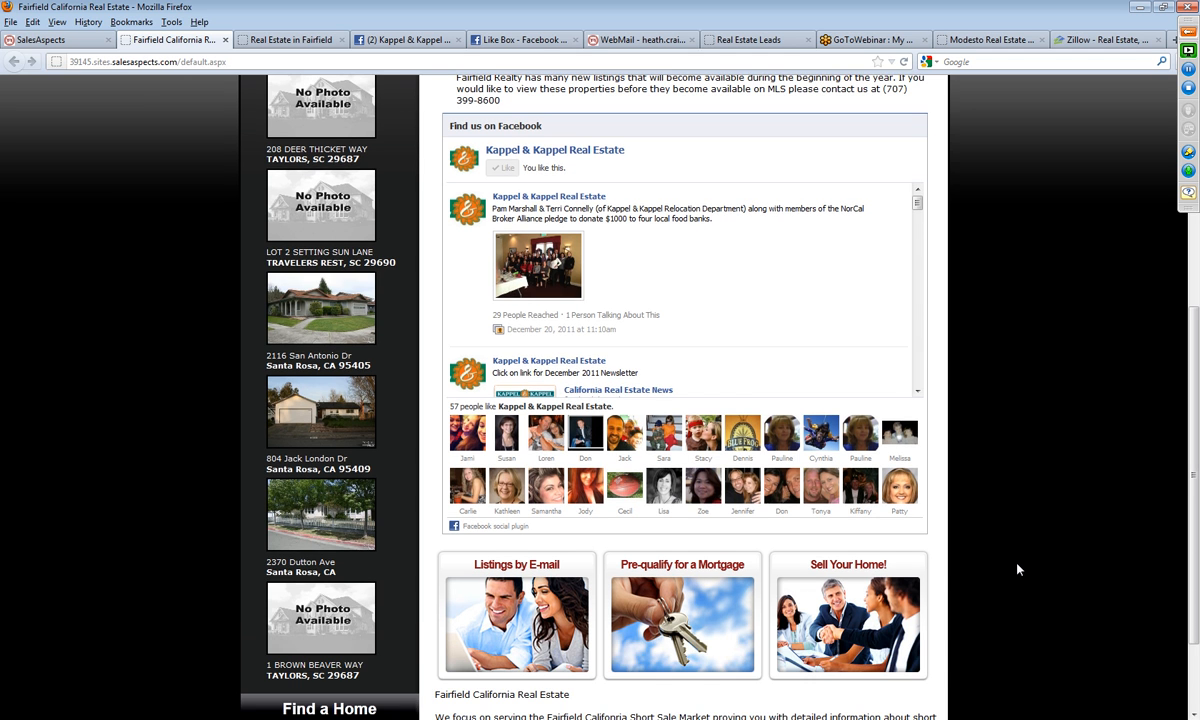
{"action": "scroll", "coordinate": [1017, 569], "scroll_direction": "down", "scroll_amount": 2}
{"action": "scroll", "coordinate": [690, 680], "scroll_direction": "up", "scroll_amount": 6}
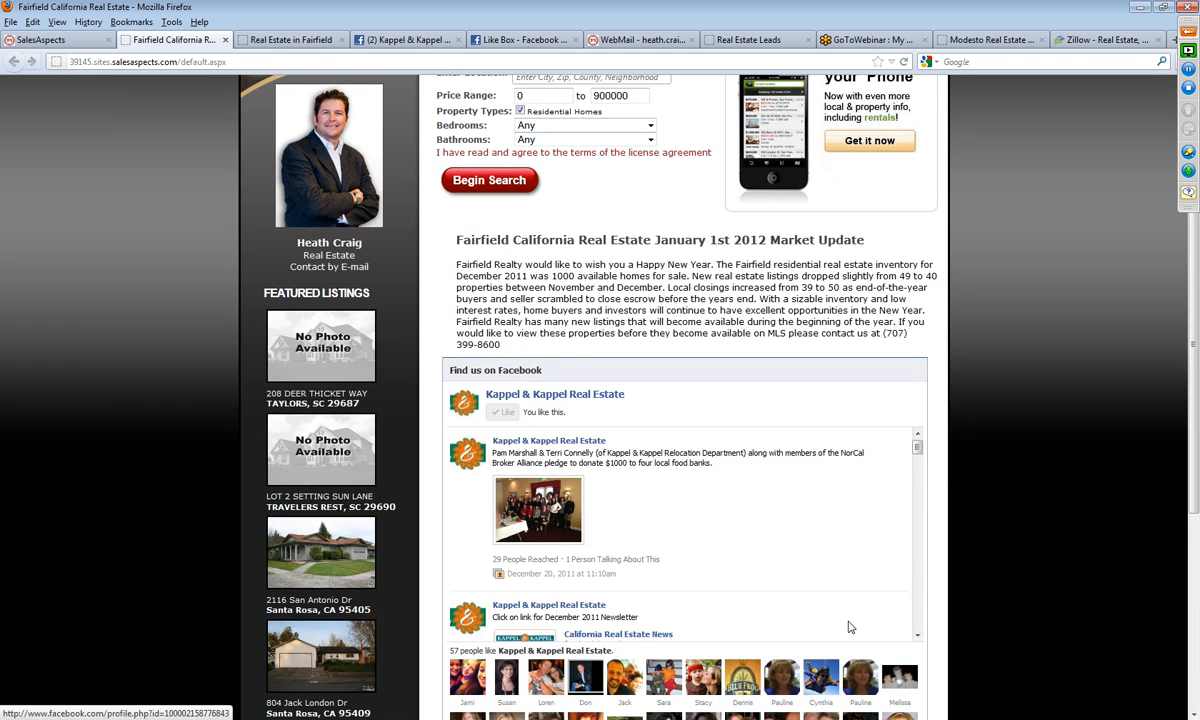
{"action": "scroll", "coordinate": [993, 619], "scroll_direction": "down", "scroll_amount": 6}
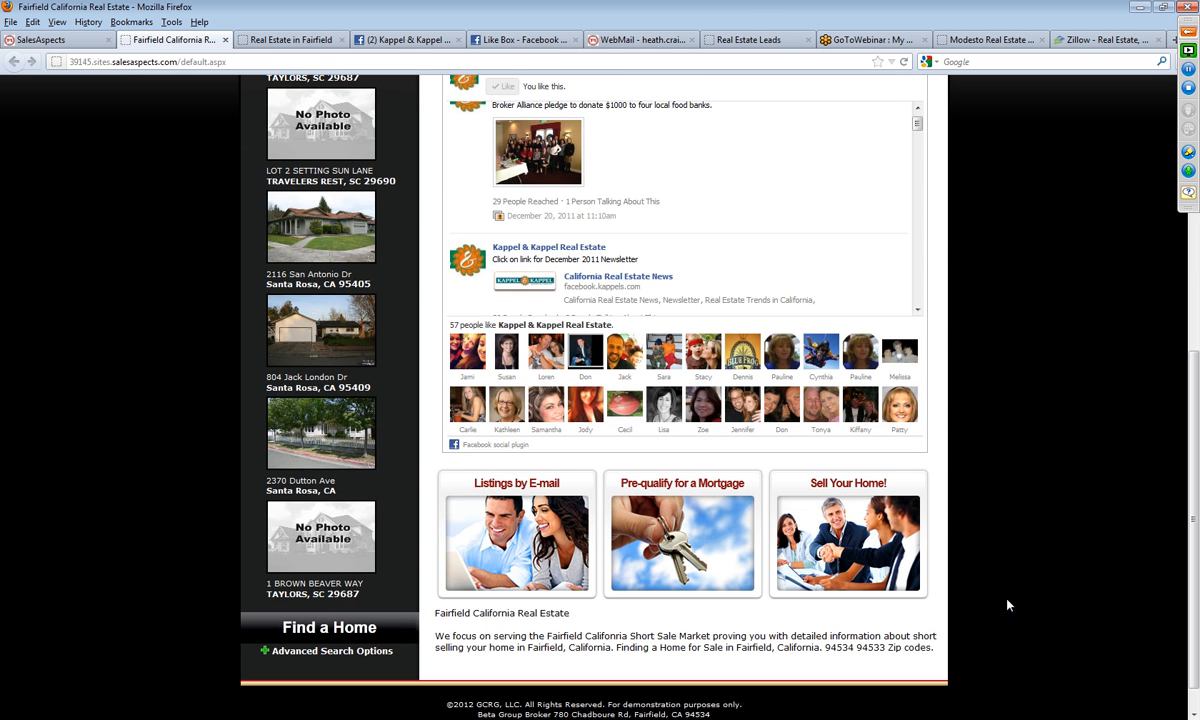
{"action": "scroll", "coordinate": [1010, 607], "scroll_direction": "up", "scroll_amount": 2}
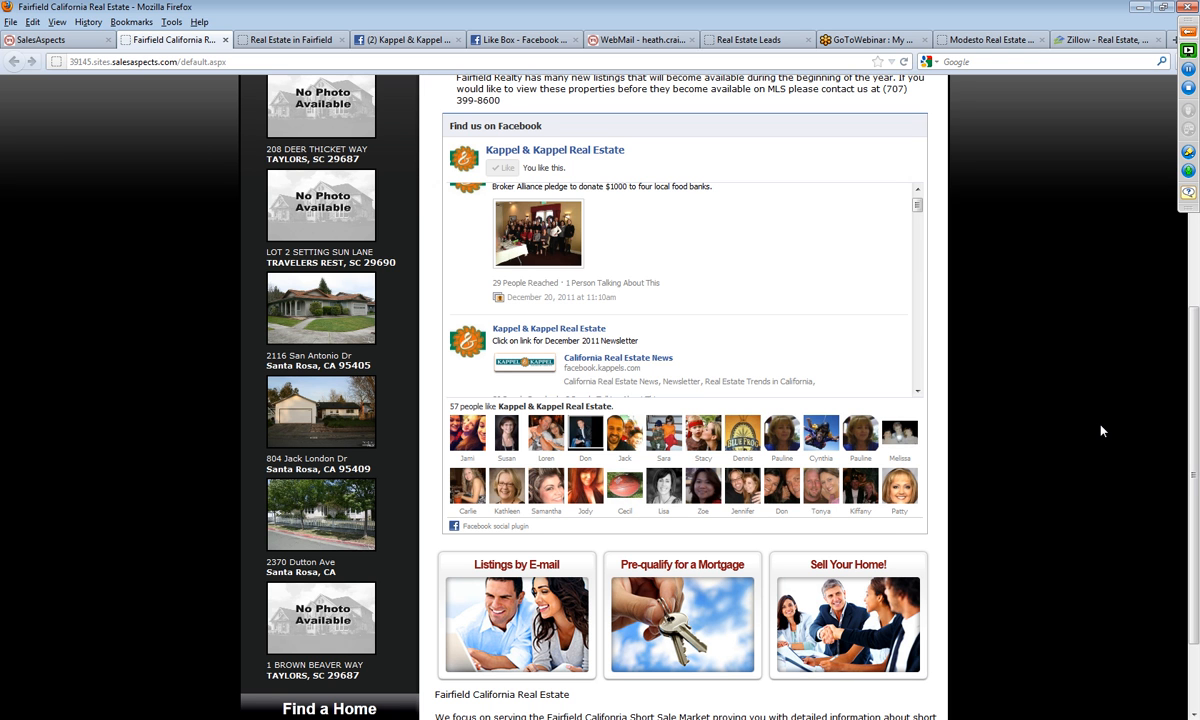
Step: Review the live page's featured listings, January market update text, phone search banner and bottom Fairfield text
{"action": "scroll", "coordinate": [1100, 430], "scroll_direction": "up", "scroll_amount": 5}
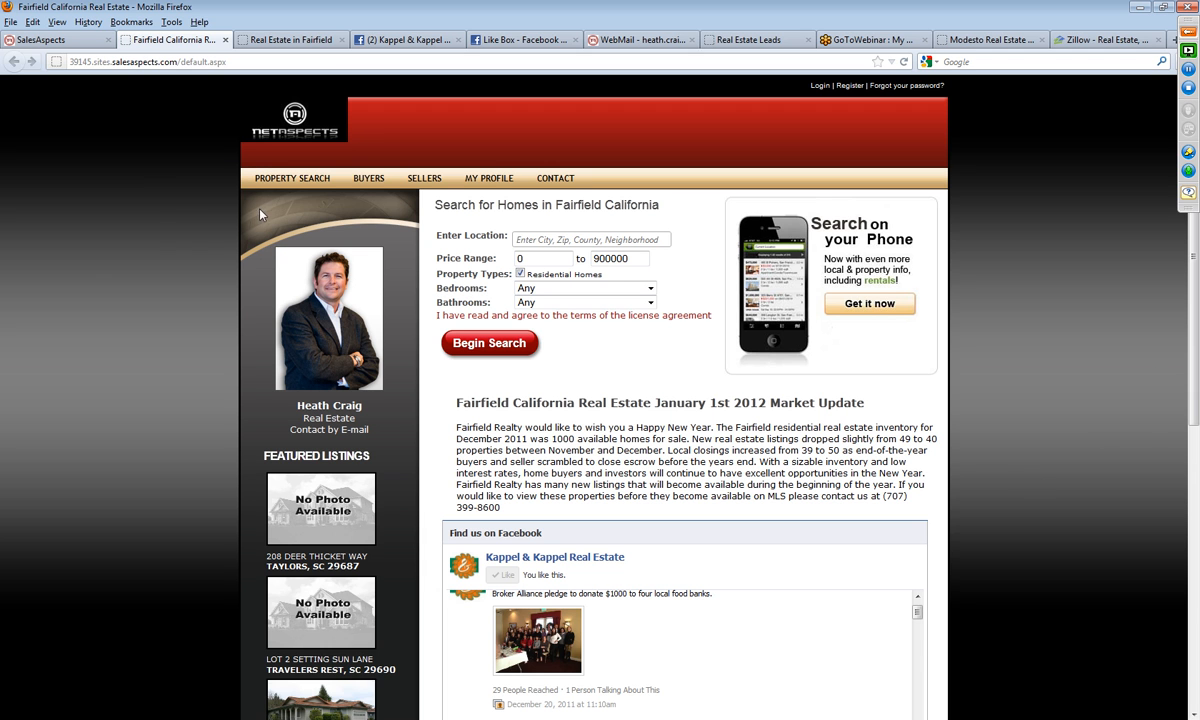
{"action": "scroll", "coordinate": [723, 571], "scroll_direction": "down", "scroll_amount": 3}
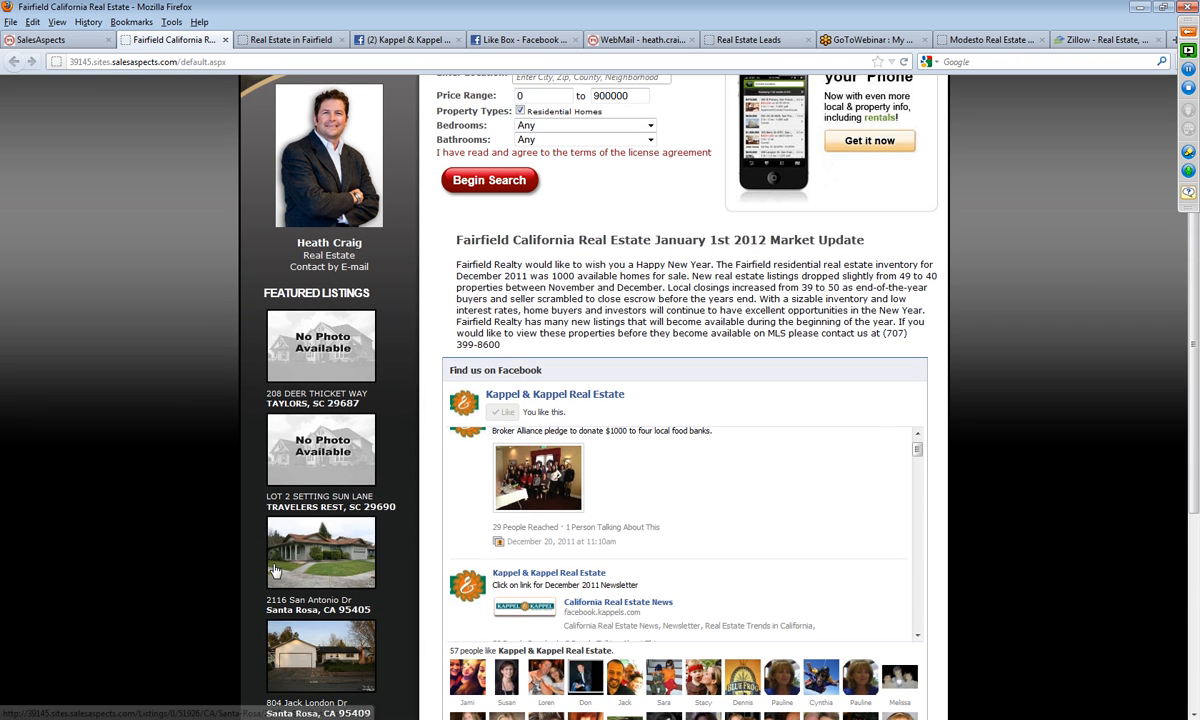
{"action": "scroll", "coordinate": [350, 560], "scroll_direction": "down", "scroll_amount": 2}
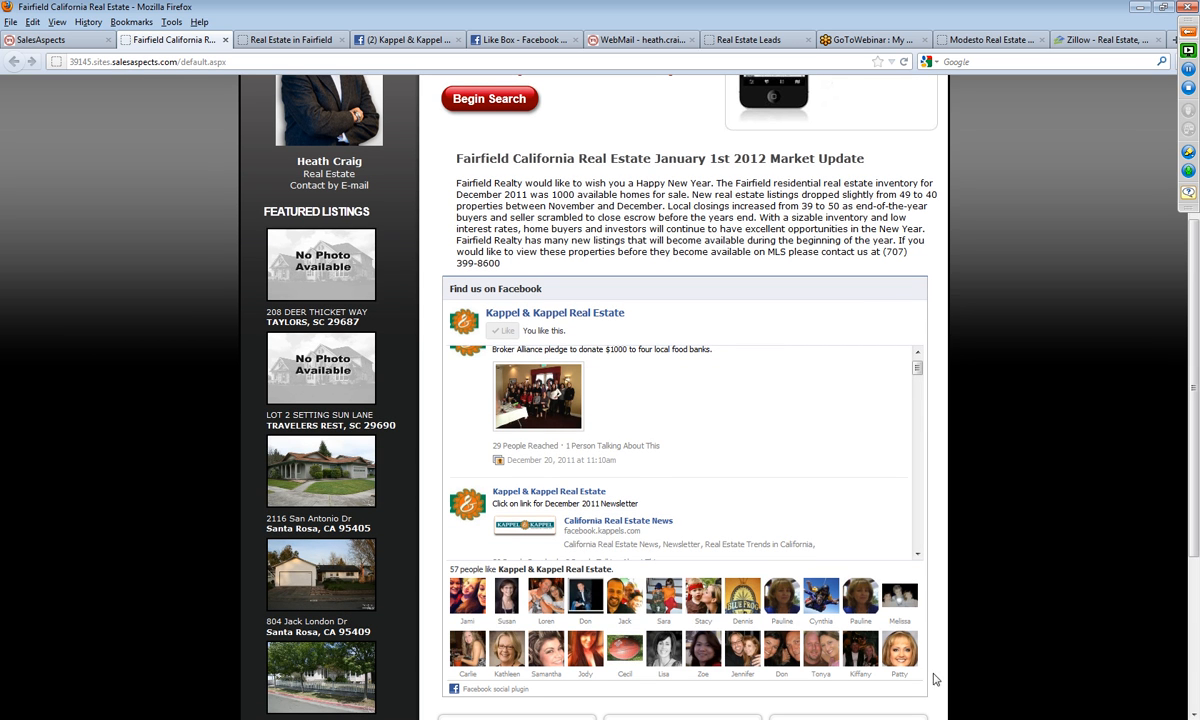
{"action": "scroll", "coordinate": [1035, 653], "scroll_direction": "up", "scroll_amount": 5}
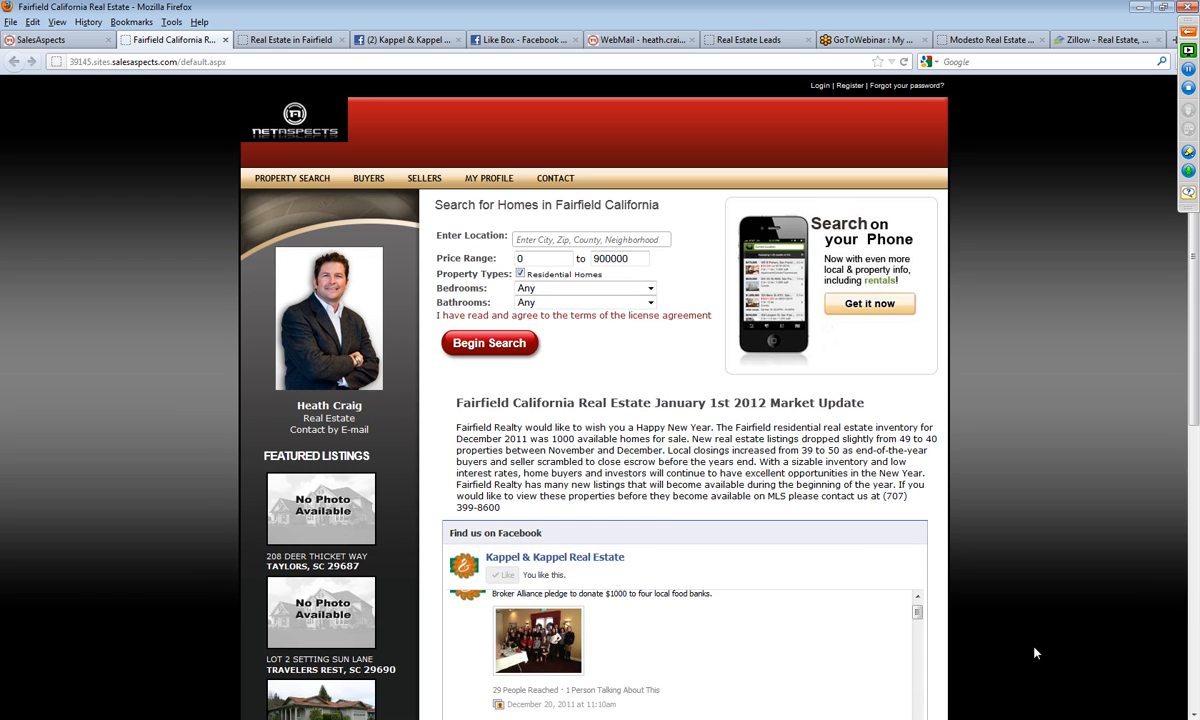
{"action": "left_click_drag", "start_coordinate": [463, 400], "coordinate": [606, 496]}
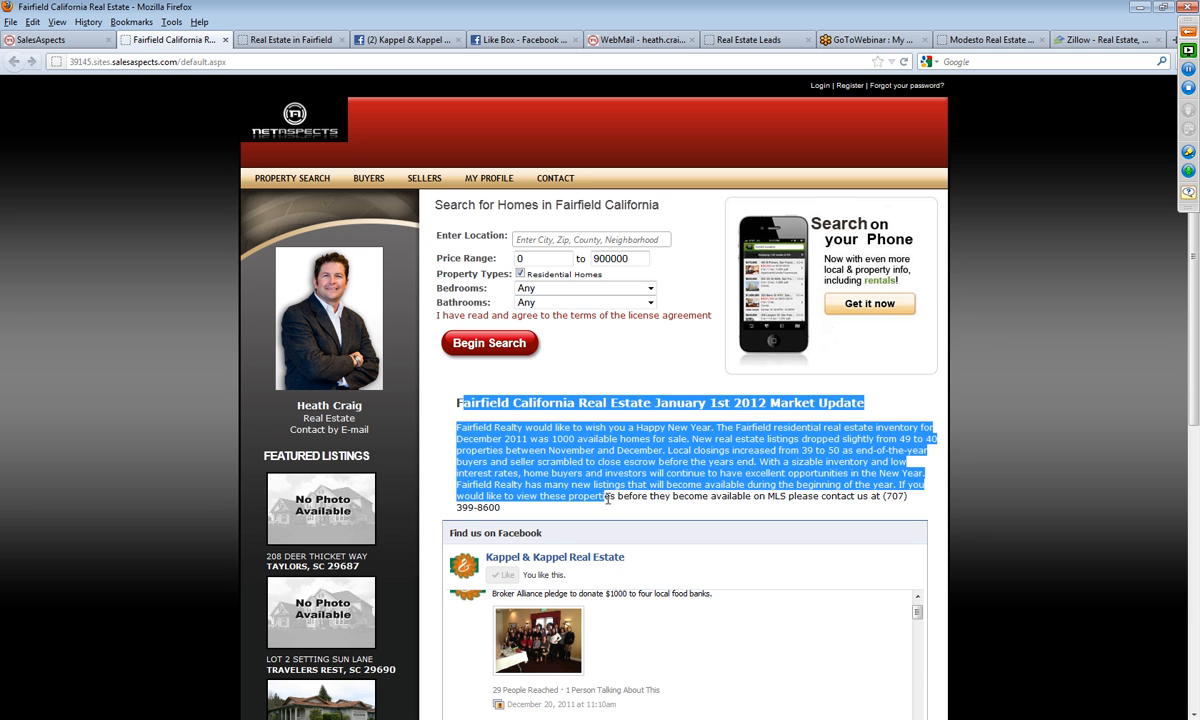
{"action": "left_click", "coordinate": [615, 487]}
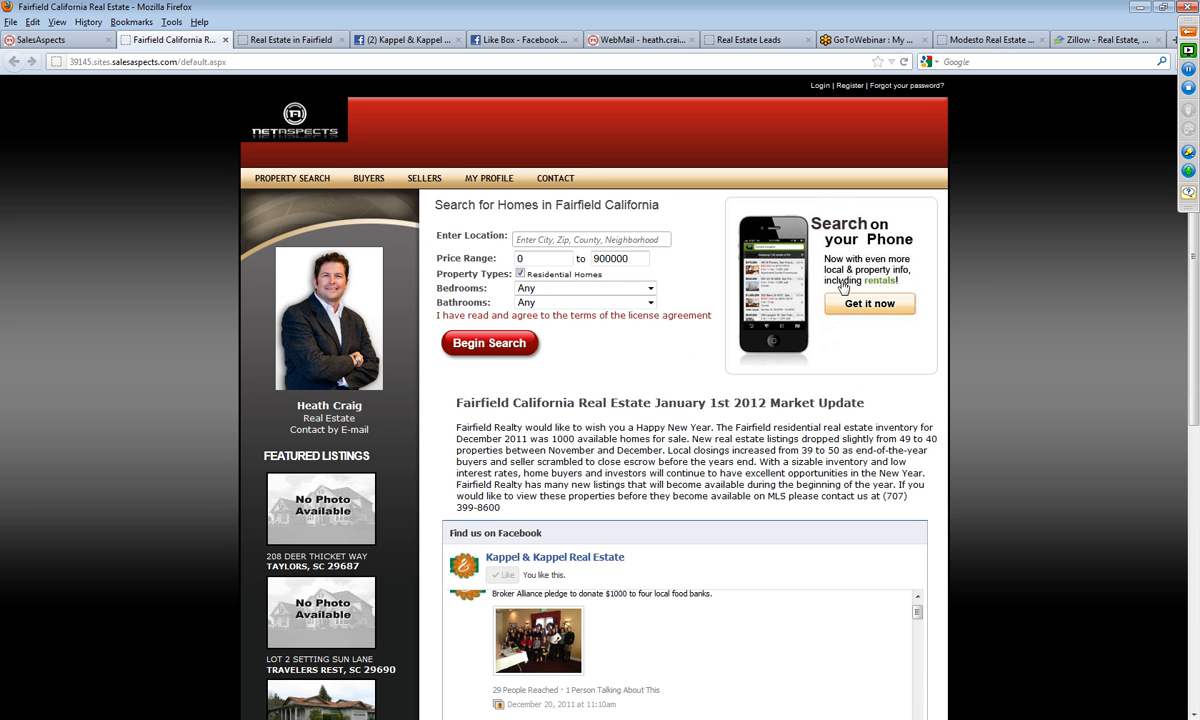
{"action": "scroll", "coordinate": [893, 283], "scroll_direction": "down", "scroll_amount": 2}
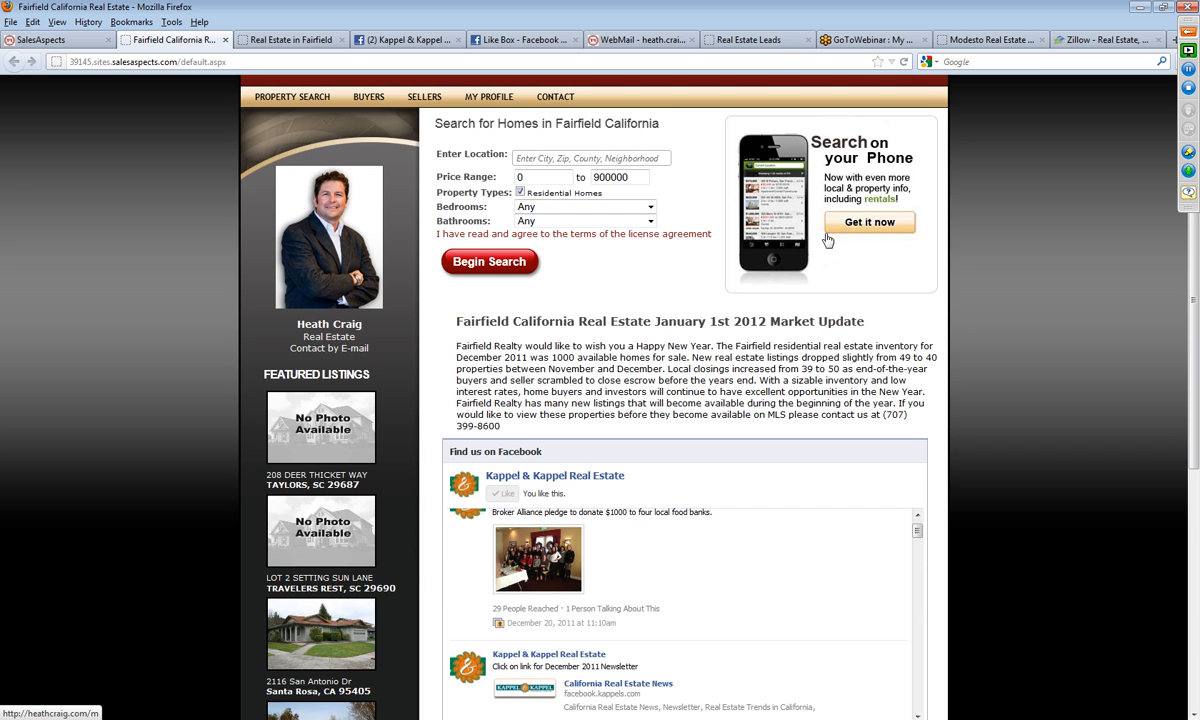
{"action": "scroll", "coordinate": [893, 283], "scroll_direction": "down", "scroll_amount": 6}
{"action": "scroll", "coordinate": [990, 330], "scroll_direction": "up", "scroll_amount": 2}
{"action": "scroll", "coordinate": [1031, 387], "scroll_direction": "down", "scroll_amount": 2}
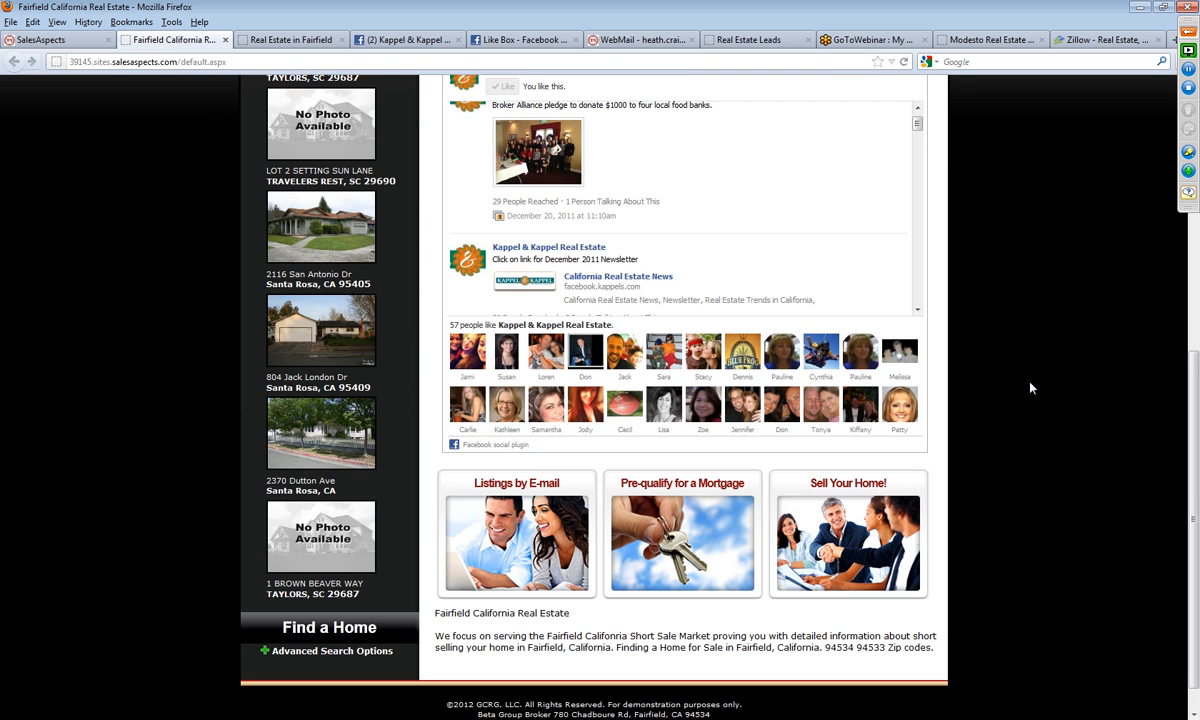
{"action": "key", "text": "ctrl+a"}
{"action": "left_click", "coordinate": [864, 651]}
{"action": "scroll", "coordinate": [1026, 628], "scroll_direction": "up", "scroll_amount": 5}
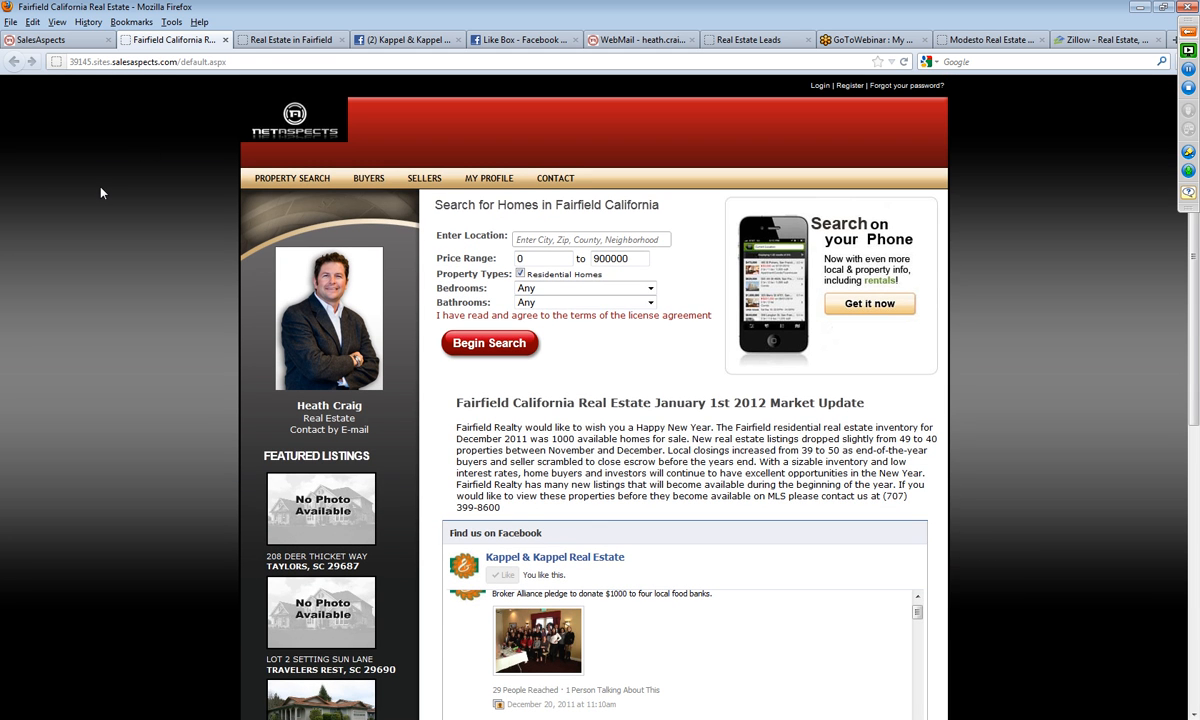
Step: Return to the website editor and add a Property Map Search from the Real Estate content beneath the Facebook Like Box
{"action": "left_click", "coordinate": [47, 42]}
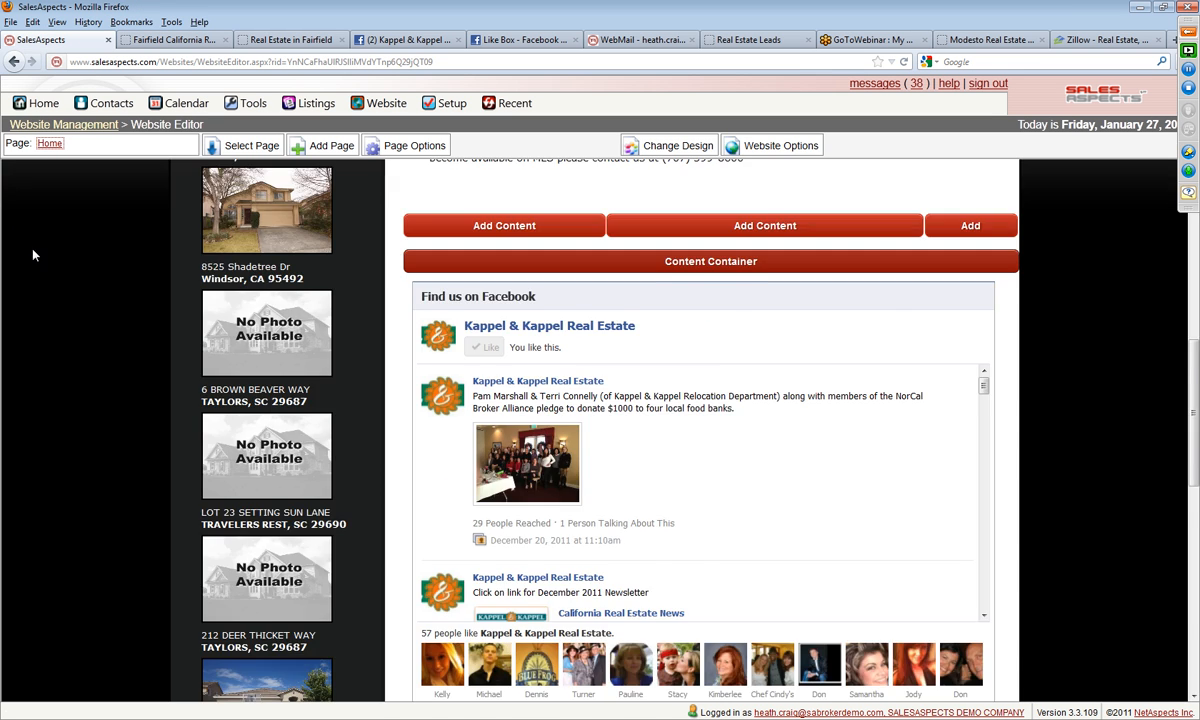
{"action": "scroll", "coordinate": [45, 237], "scroll_direction": "down", "scroll_amount": 10}
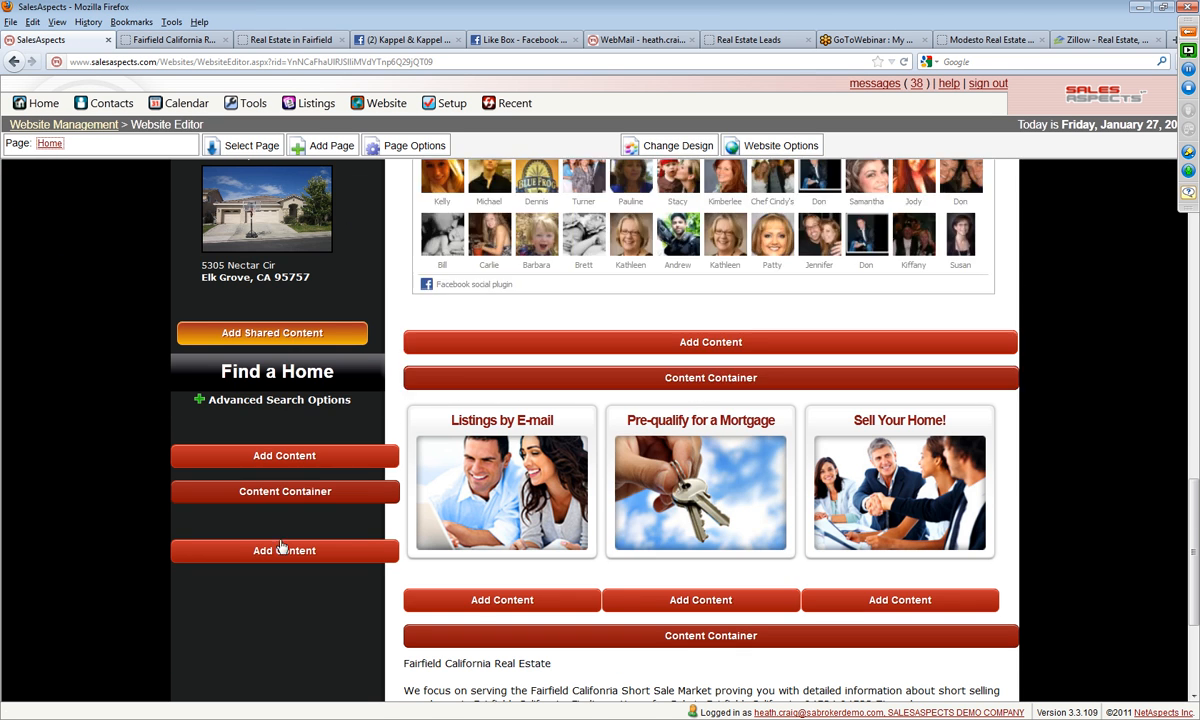
{"action": "scroll", "coordinate": [263, 543], "scroll_direction": "down", "scroll_amount": 2}
{"action": "scroll", "coordinate": [445, 524], "scroll_direction": "up", "scroll_amount": 3}
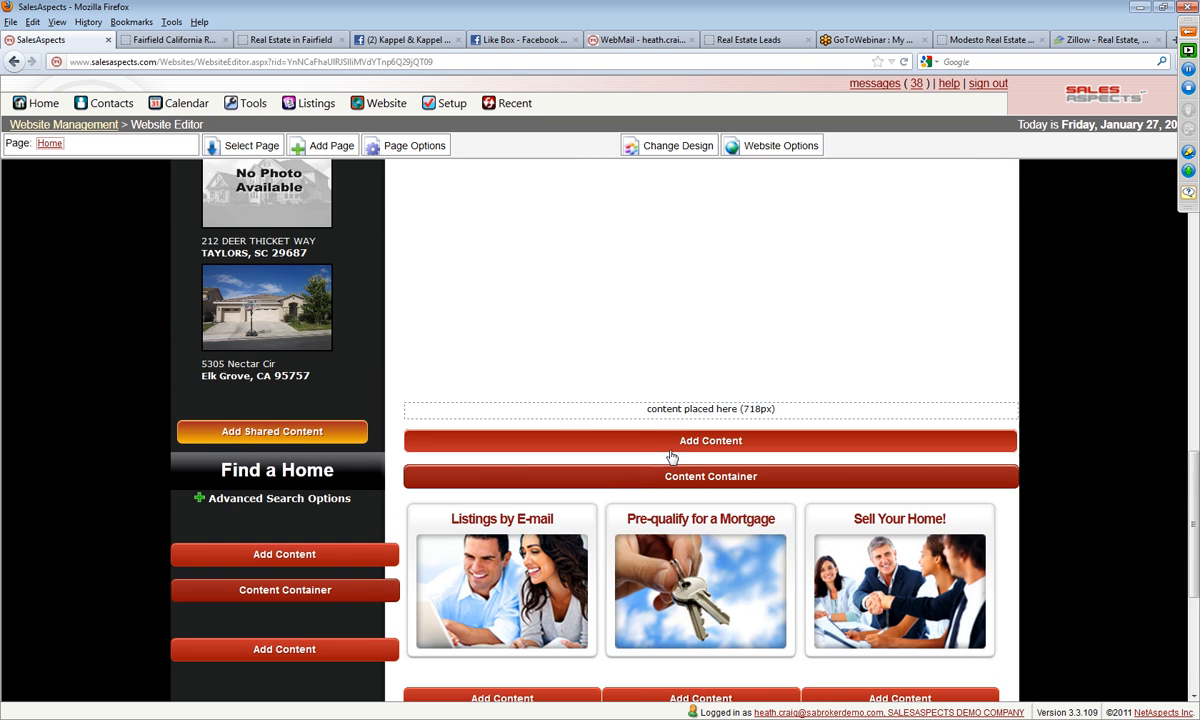
{"action": "left_click", "coordinate": [636, 440]}
{"action": "left_click", "coordinate": [285, 249]}
{"action": "scroll", "coordinate": [549, 379], "scroll_direction": "down", "scroll_amount": 1}
{"action": "scroll", "coordinate": [549, 379], "scroll_direction": "down", "scroll_amount": 3}
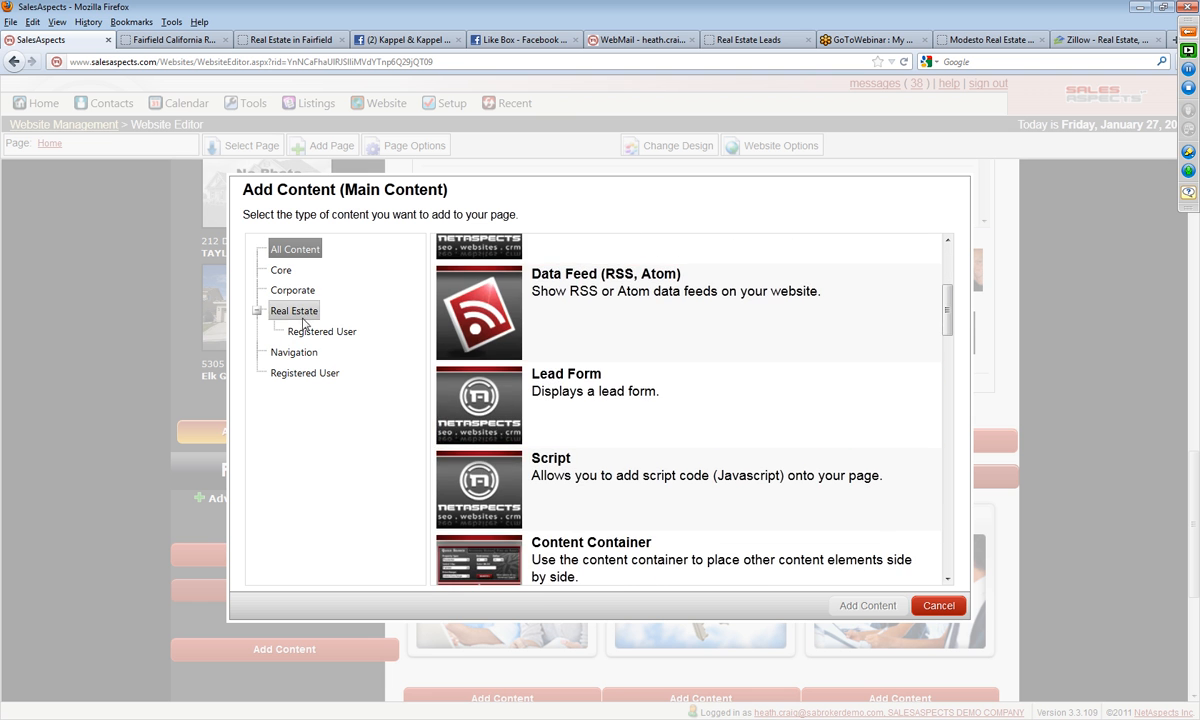
{"action": "left_click", "coordinate": [294, 311]}
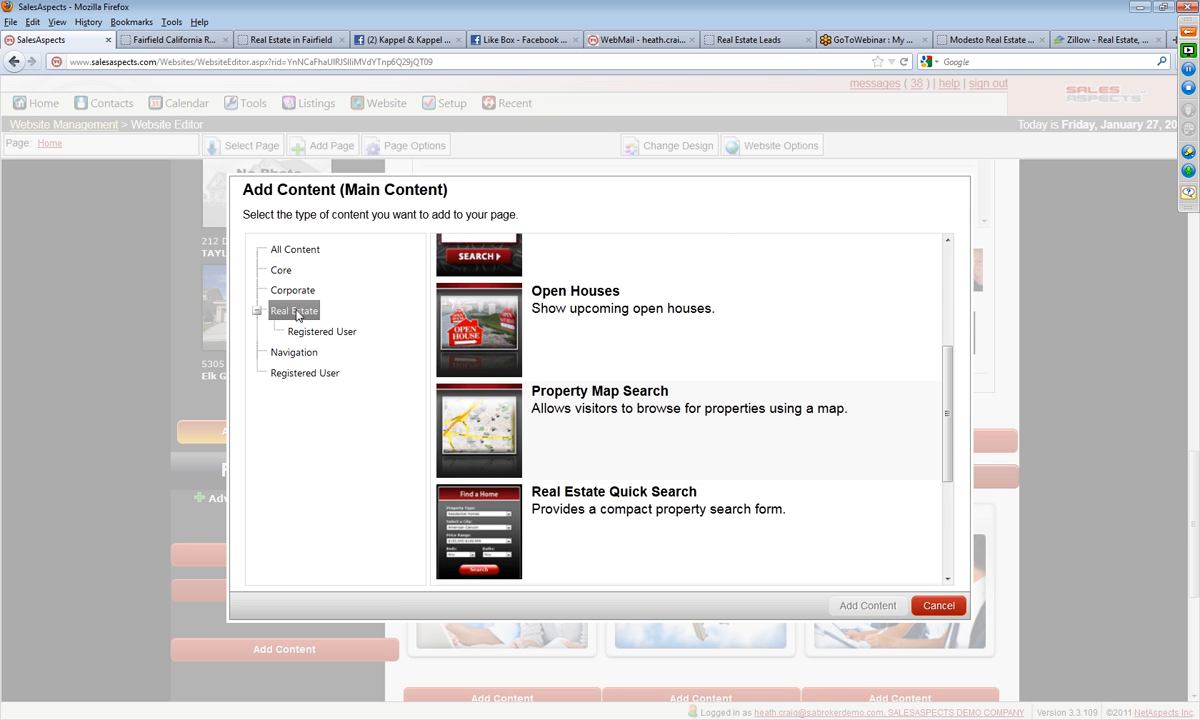
{"action": "left_click", "coordinate": [576, 407]}
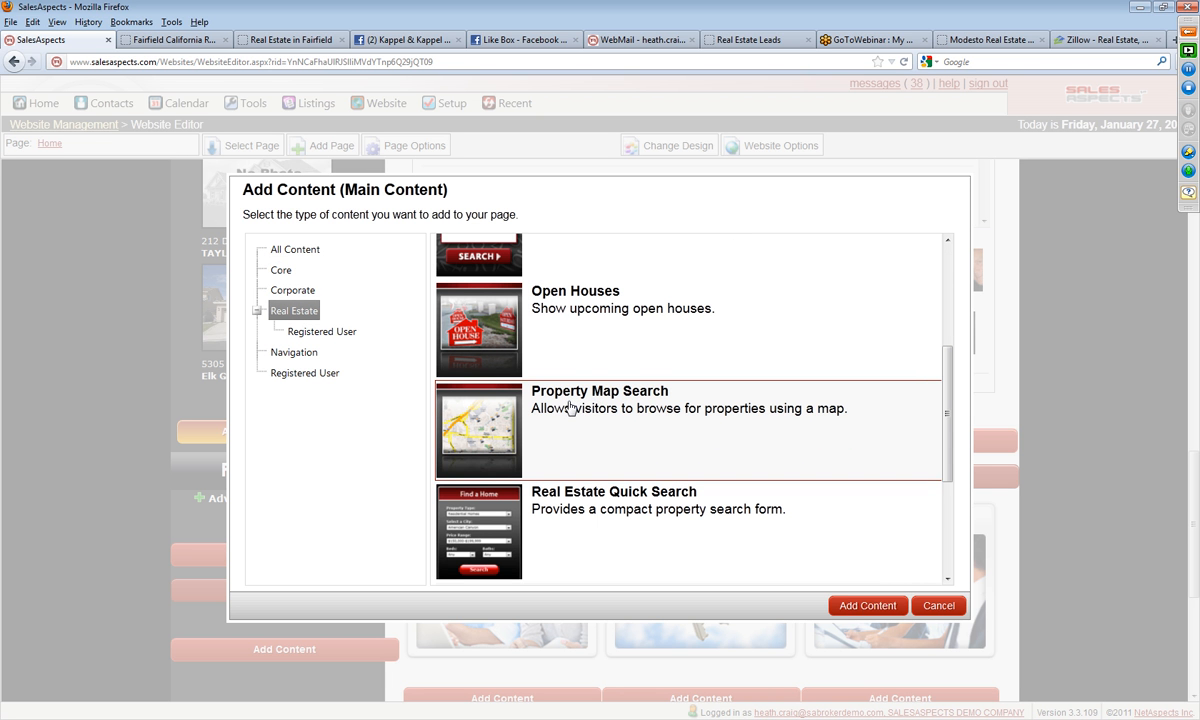
{"action": "left_click", "coordinate": [862, 605]}
{"action": "left_click", "coordinate": [858, 614]}
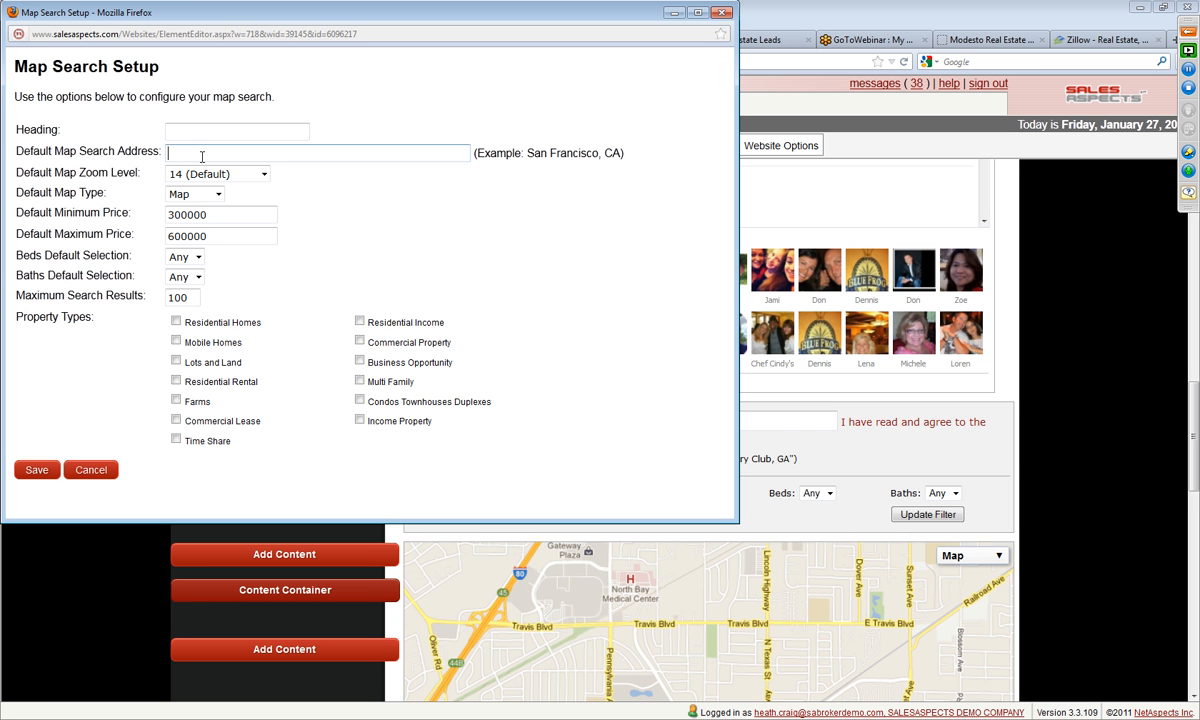
Step: Set the map search's default address to "Rancho Solano Fairfield, CA"
{"action": "left_click", "coordinate": [202, 157]}
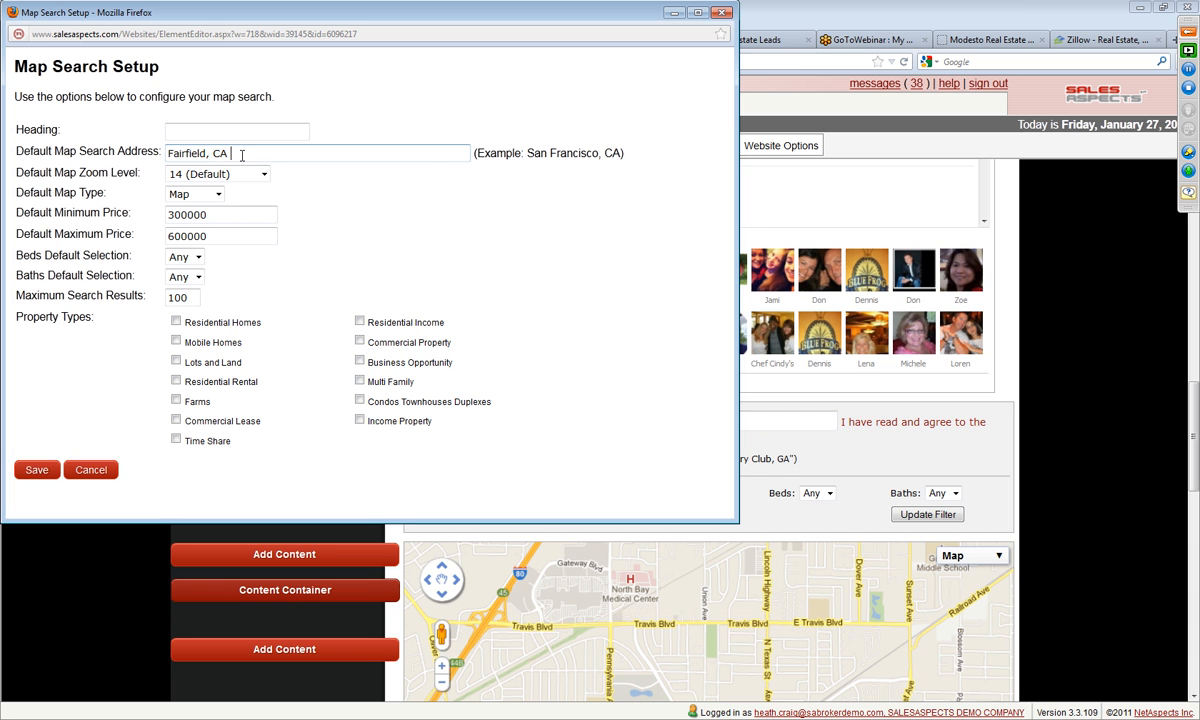
{"action": "left_click", "coordinate": [168, 151]}
{"action": "type", "text": "Rancho Solano"}
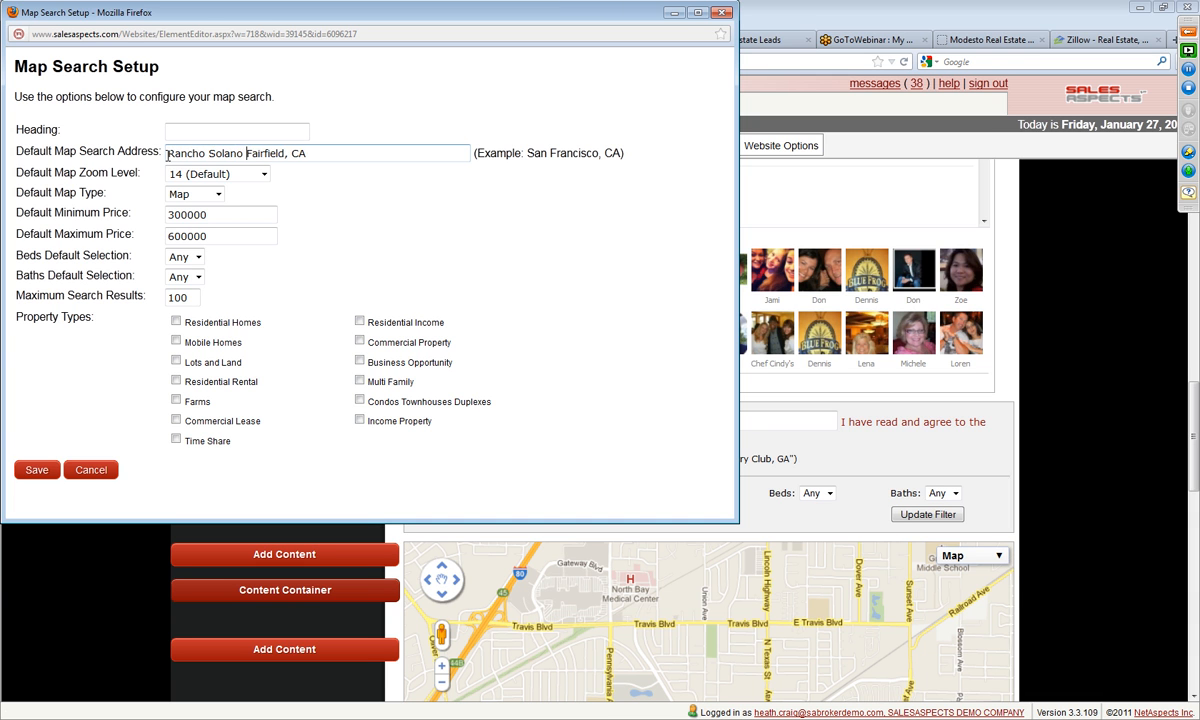
Step: Set the map search's default price range to 0–900000, include Residential Homes and save the setup
{"action": "left_click_drag", "start_coordinate": [208, 214], "coordinate": [118, 212]}
{"action": "type", "text": "0"}
{"action": "left_click_drag", "start_coordinate": [225, 236], "coordinate": [93, 220]}
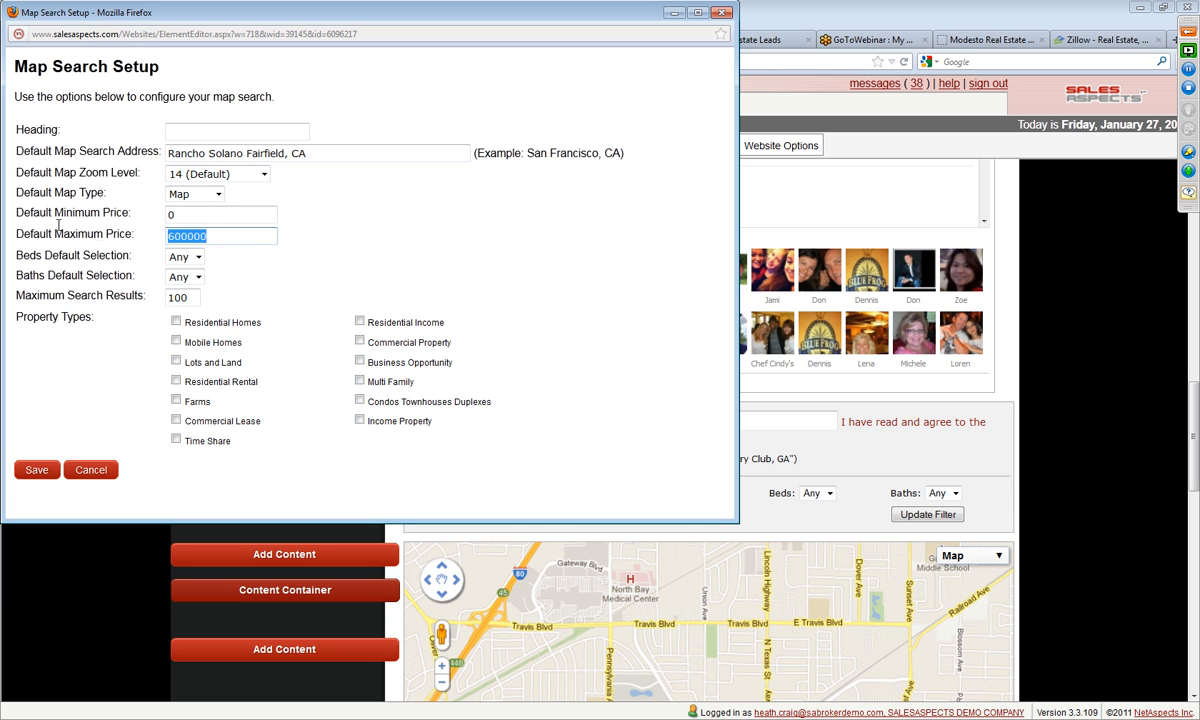
{"action": "type", "text": "90"}
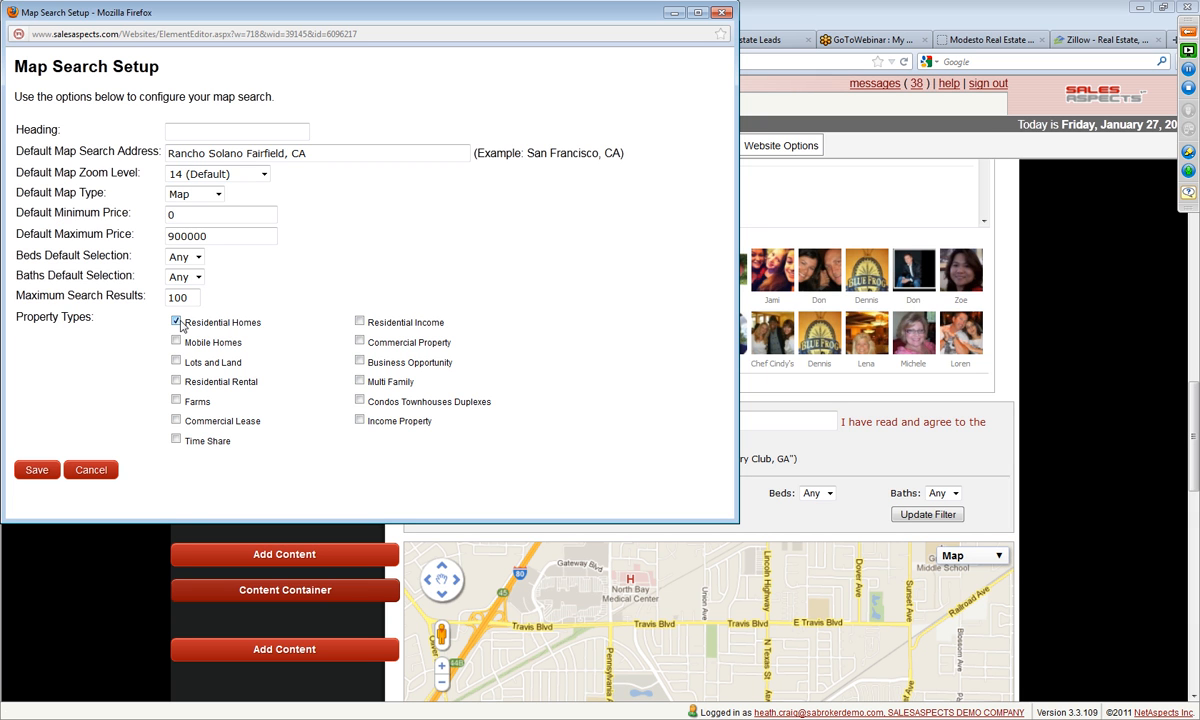
{"action": "left_click", "coordinate": [37, 470]}
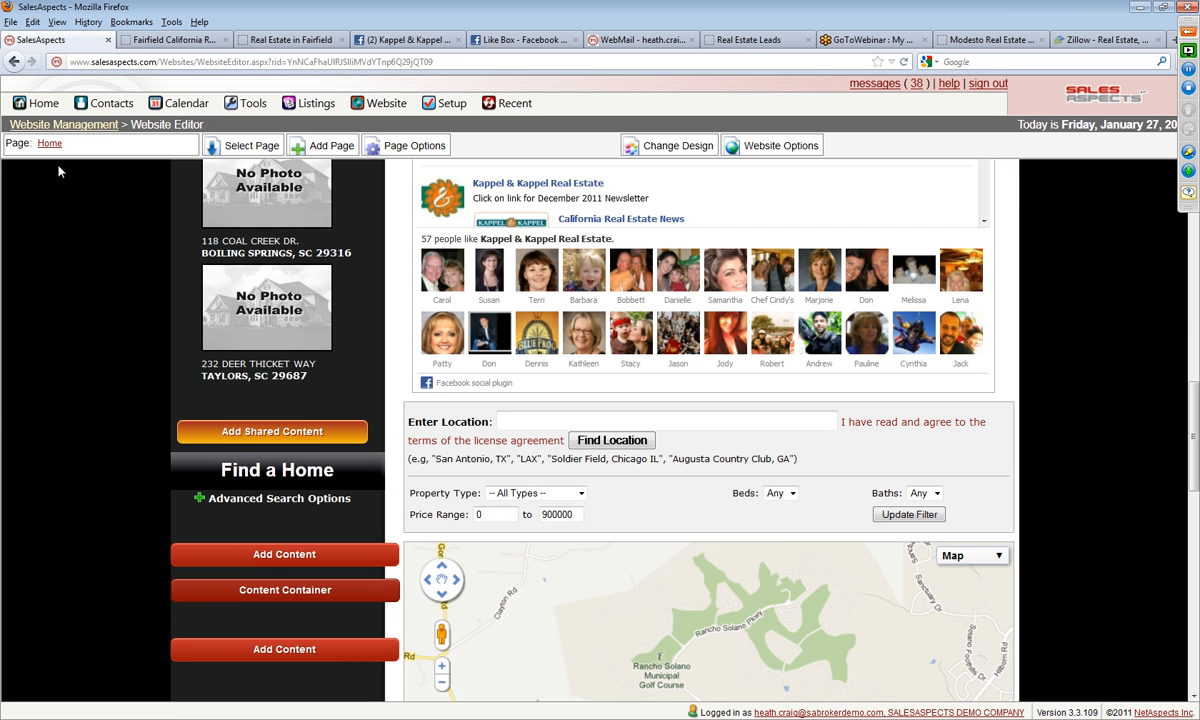
Step: Preview the draft Home page and check one home's details on the new property map, closing them again
{"action": "left_click", "coordinate": [51, 145]}
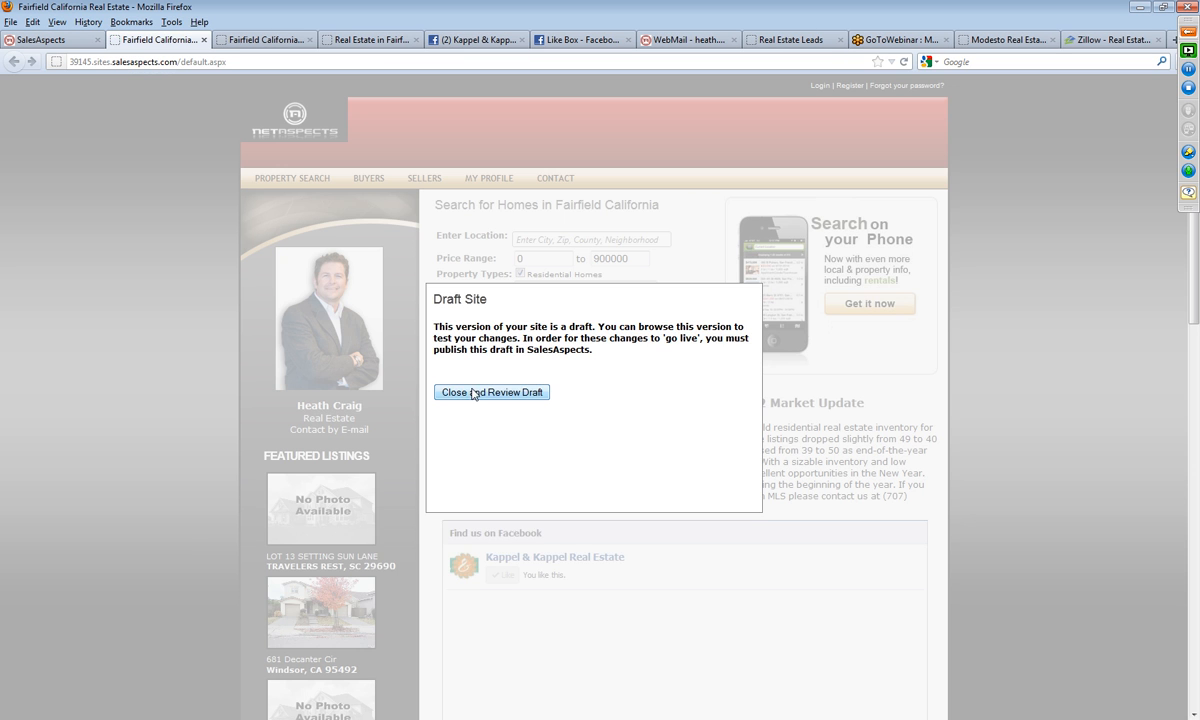
{"action": "left_click", "coordinate": [471, 467]}
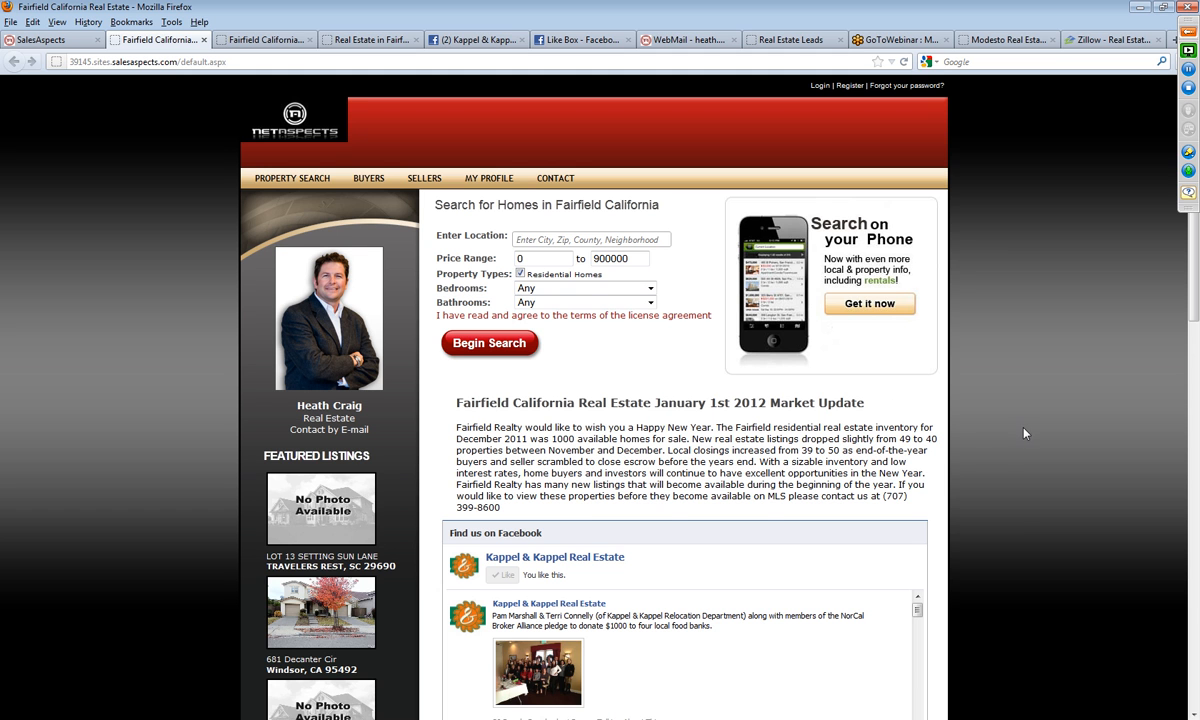
{"action": "scroll", "coordinate": [1023, 433], "scroll_direction": "down", "scroll_amount": 5}
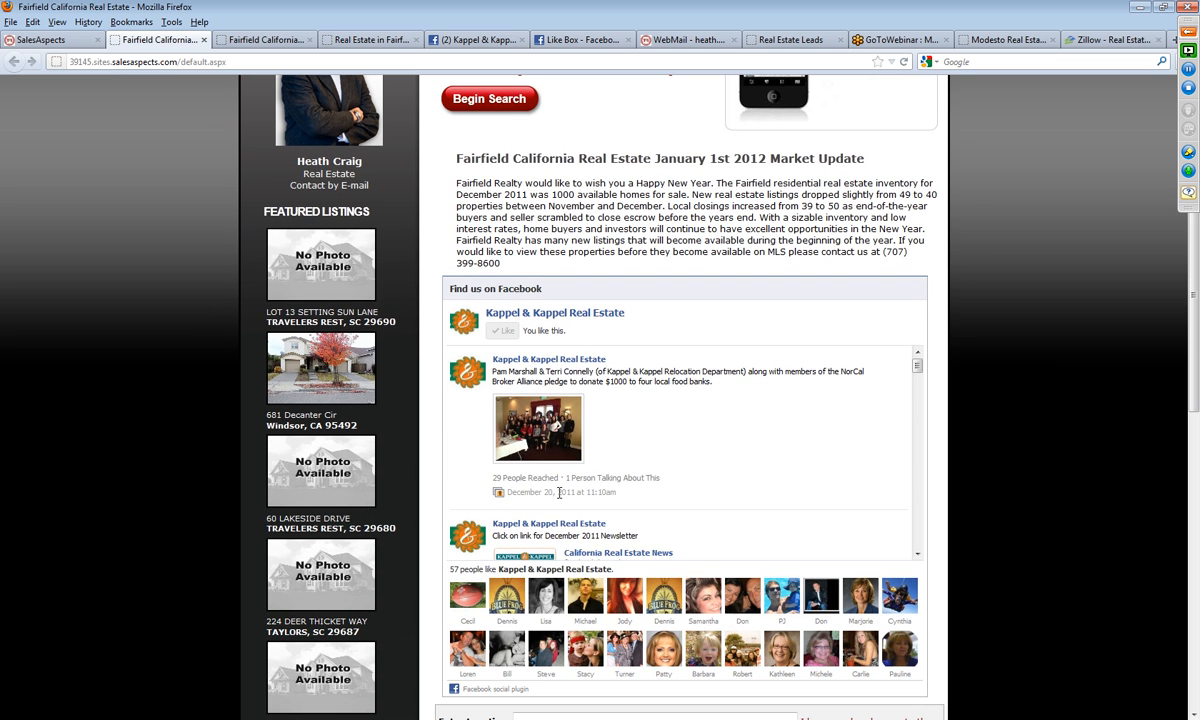
{"action": "scroll", "coordinate": [558, 493], "scroll_direction": "down", "scroll_amount": 2}
{"action": "scroll", "coordinate": [945, 480], "scroll_direction": "down", "scroll_amount": 10}
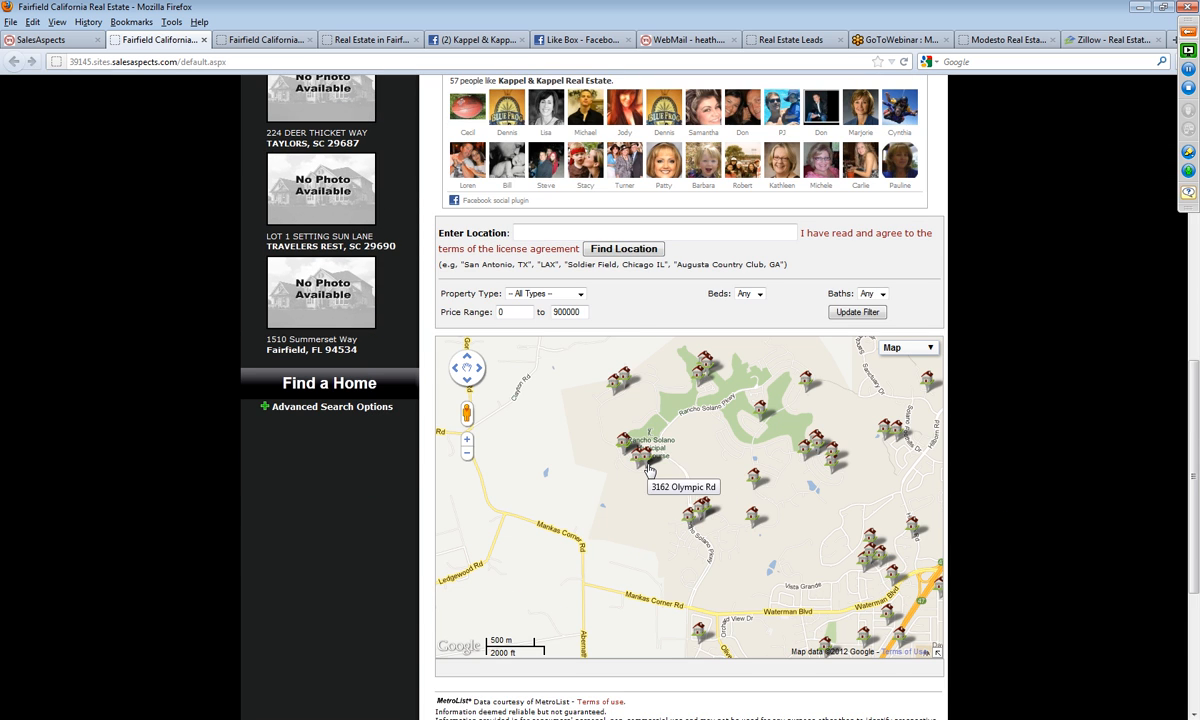
{"action": "left_click", "coordinate": [690, 522]}
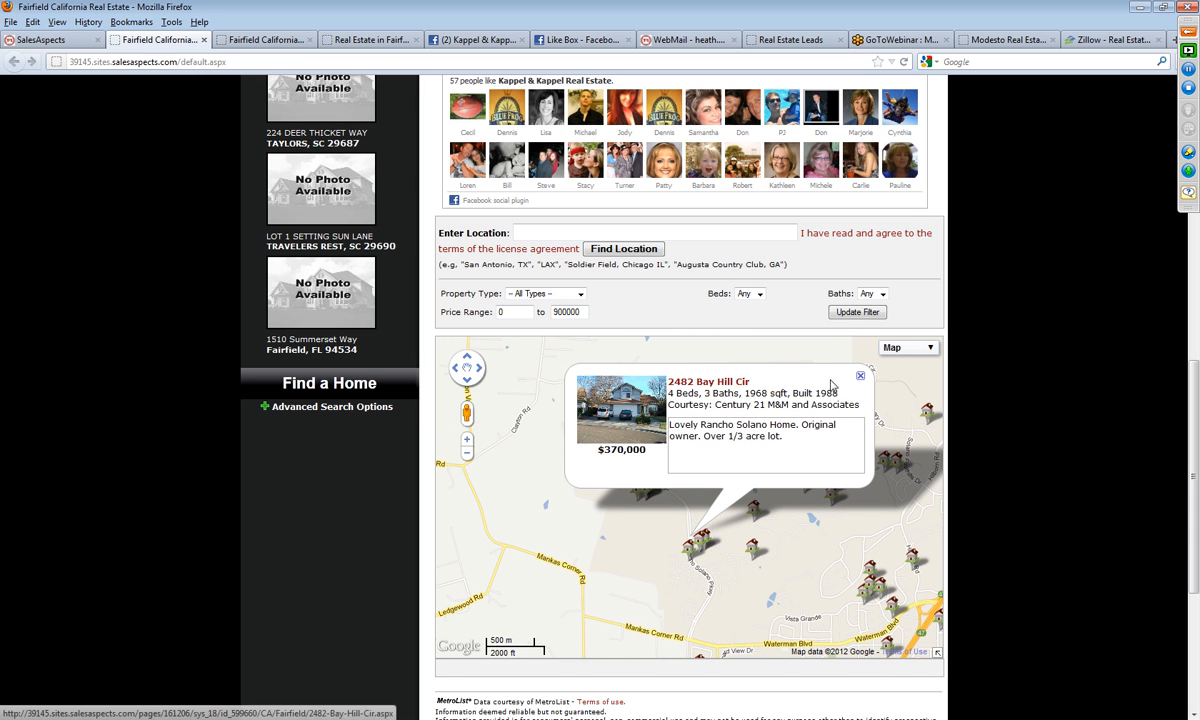
{"action": "left_click", "coordinate": [861, 378]}
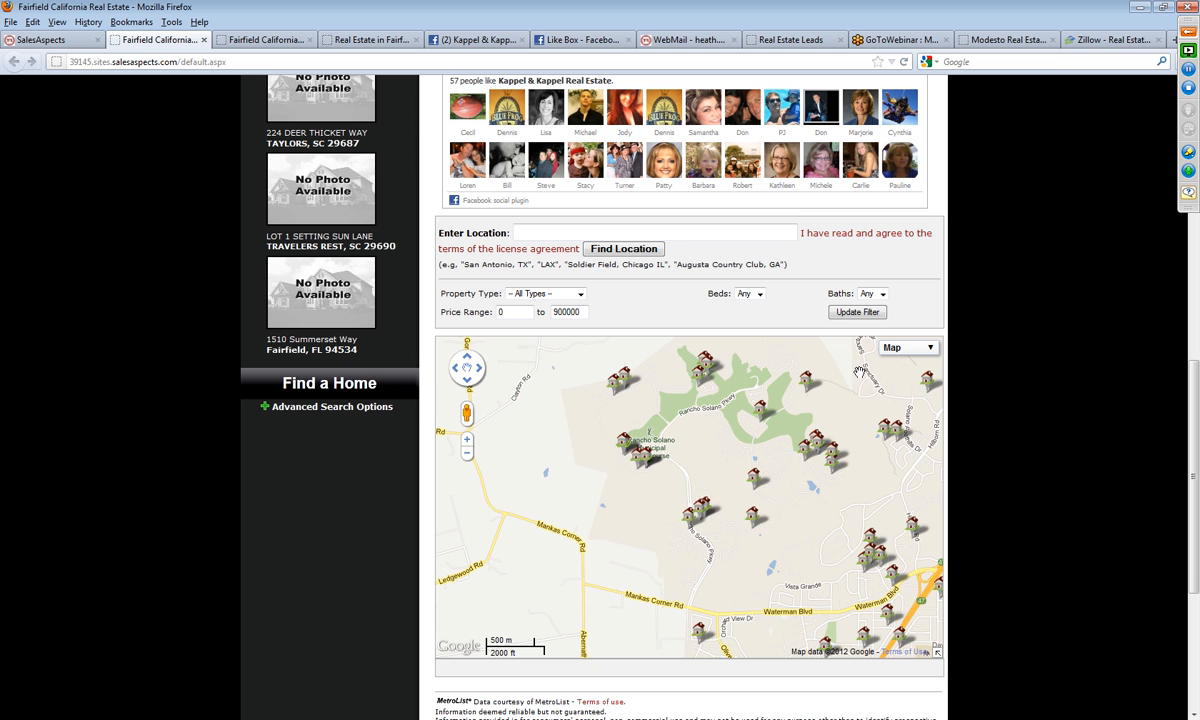
Step: Switch the property map to Satellite view, zoom in on the homes along Rancho Solano Pkwy and check one listing's details
{"action": "left_click", "coordinate": [908, 348]}
{"action": "left_click", "coordinate": [911, 375]}
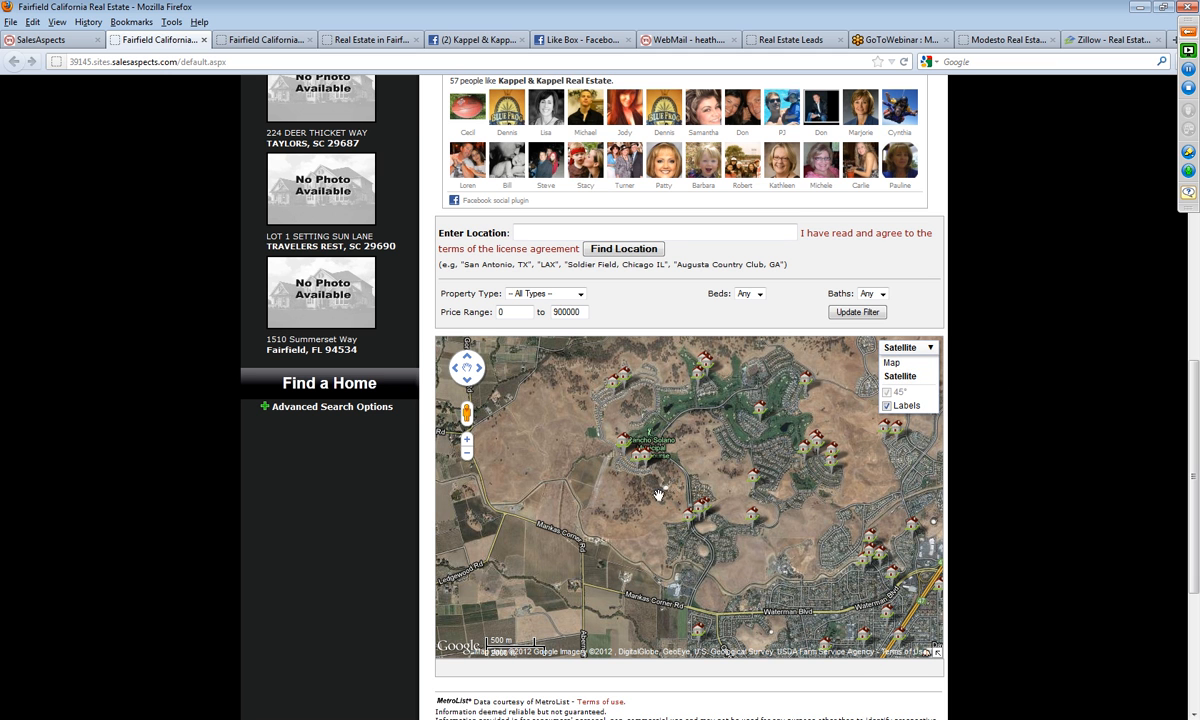
{"action": "left_click", "coordinate": [466, 445]}
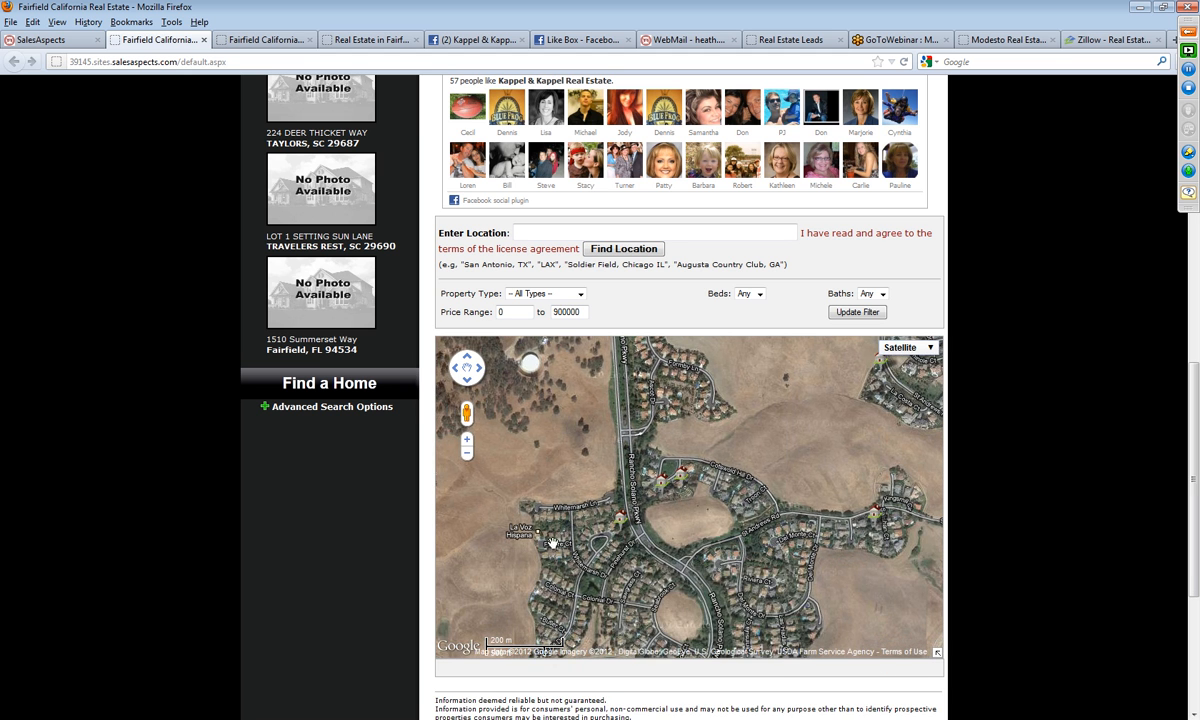
{"action": "left_click", "coordinate": [618, 518]}
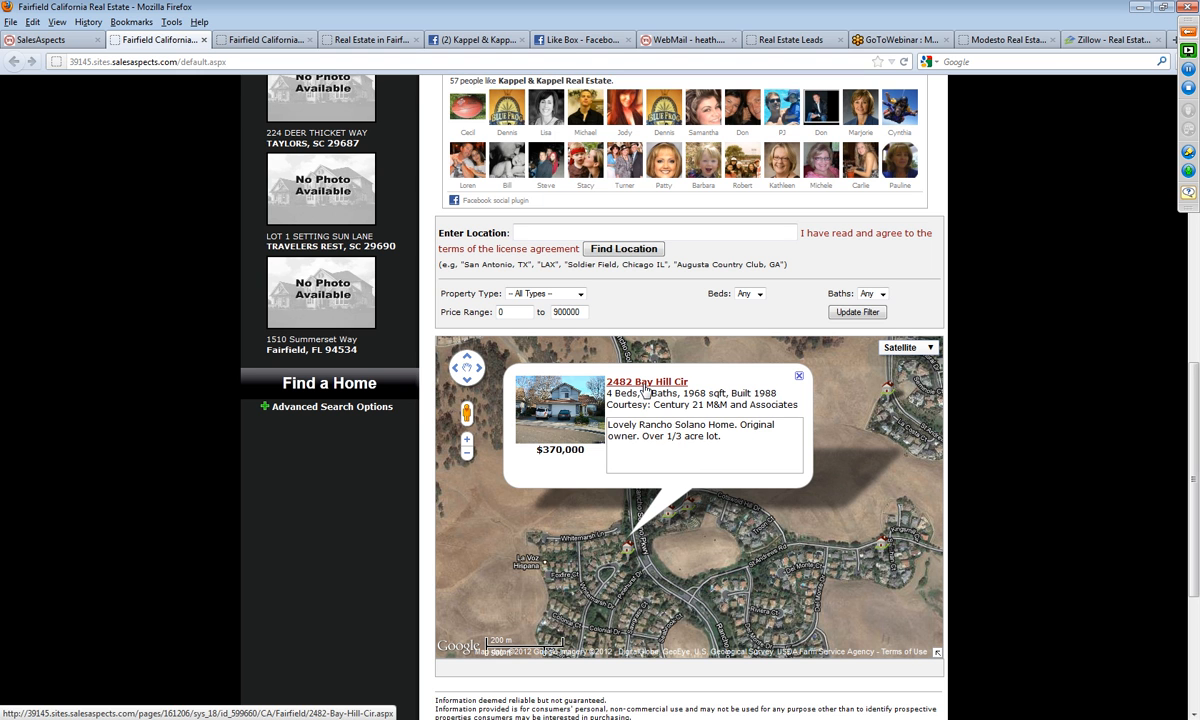
{"action": "left_click", "coordinate": [799, 378]}
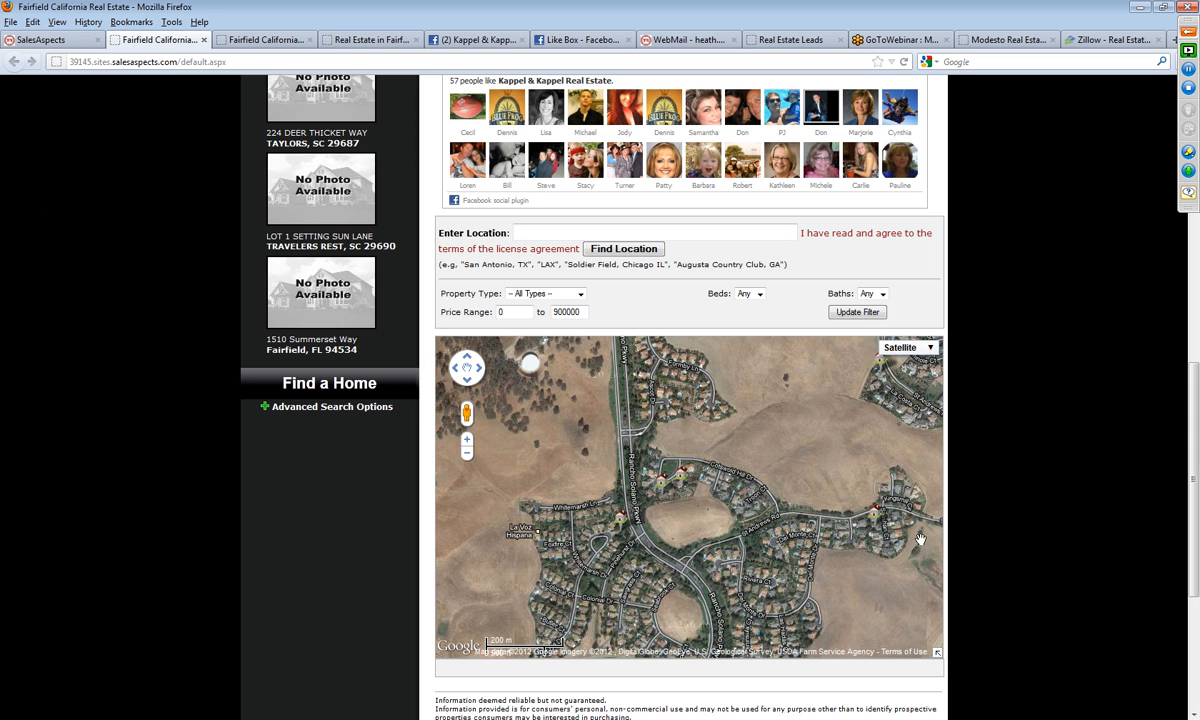
{"action": "left_click_drag", "start_coordinate": [819, 573], "coordinate": [754, 405]}
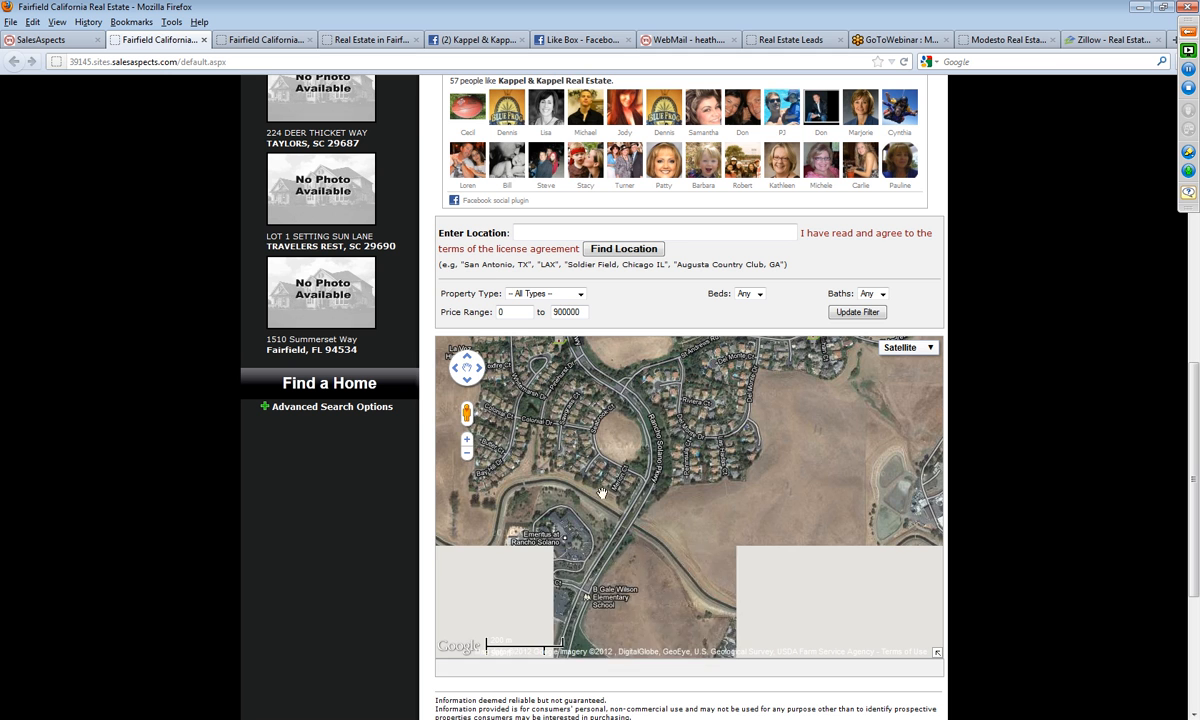
{"action": "left_click_drag", "start_coordinate": [601, 509], "coordinate": [773, 621]}
Step: Open the property page of the $370,000 Rancho Solano home from the map and bring up its Facebook share form
{"action": "left_click", "coordinate": [668, 452]}
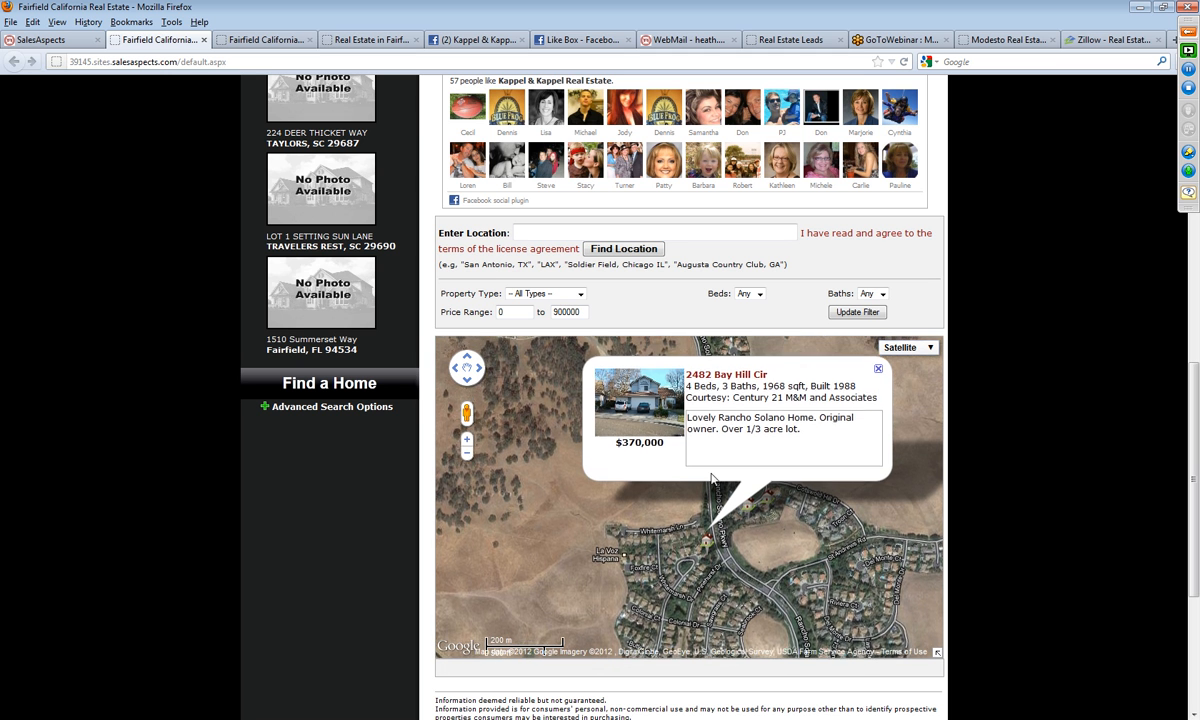
{"action": "left_click", "coordinate": [710, 385]}
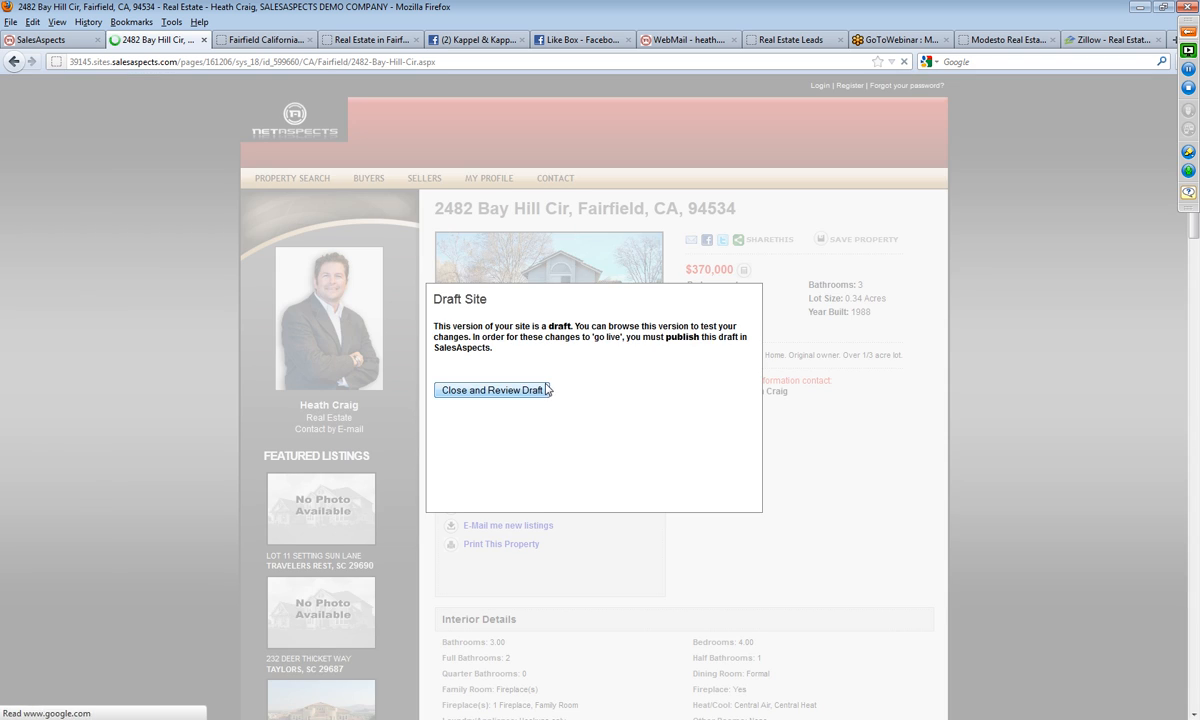
{"action": "left_click", "coordinate": [492, 390]}
{"action": "mouse_move", "coordinate": [765, 240]}
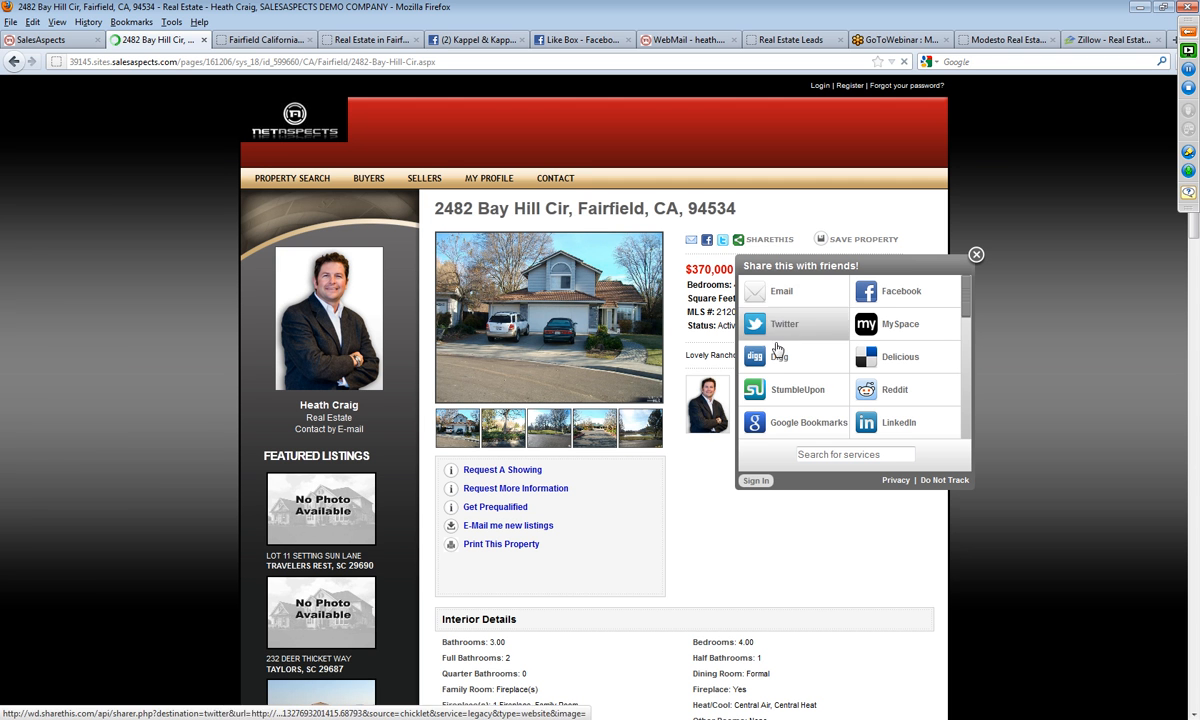
{"action": "left_click", "coordinate": [902, 302]}
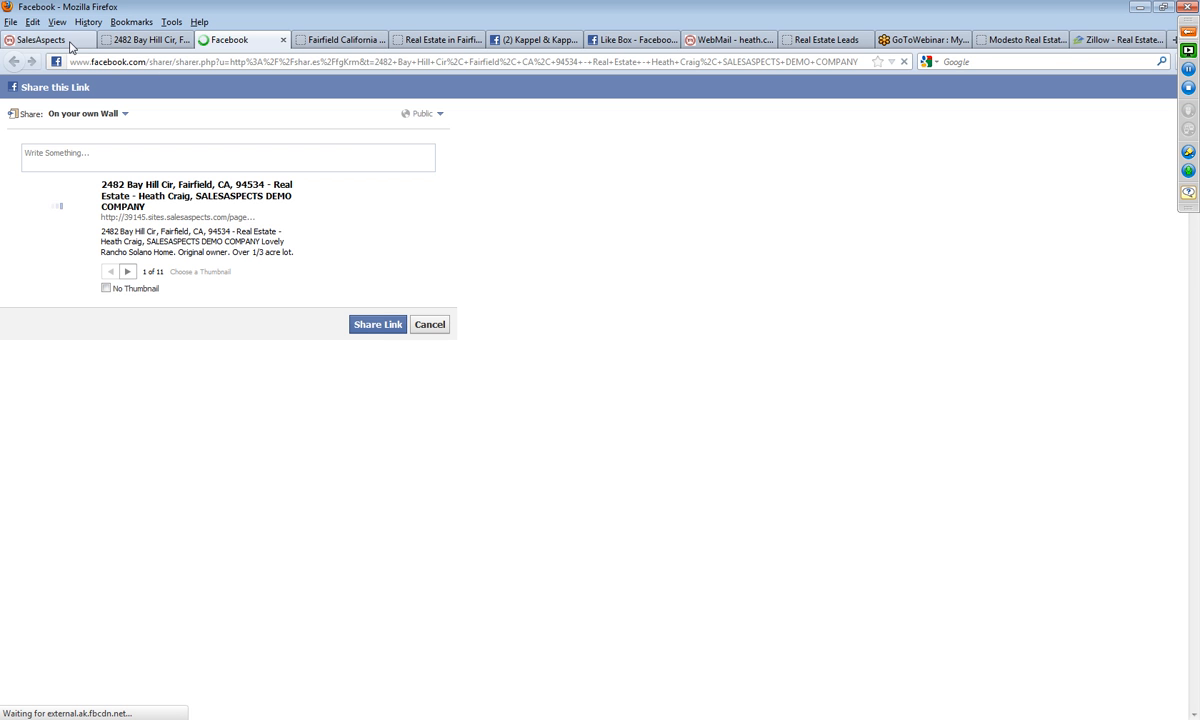
Step: Publish the draft revision of fairfieldcaliforniarealesate.sabrokerdemo.com from Website Management and open the published site
{"action": "left_click", "coordinate": [40, 40]}
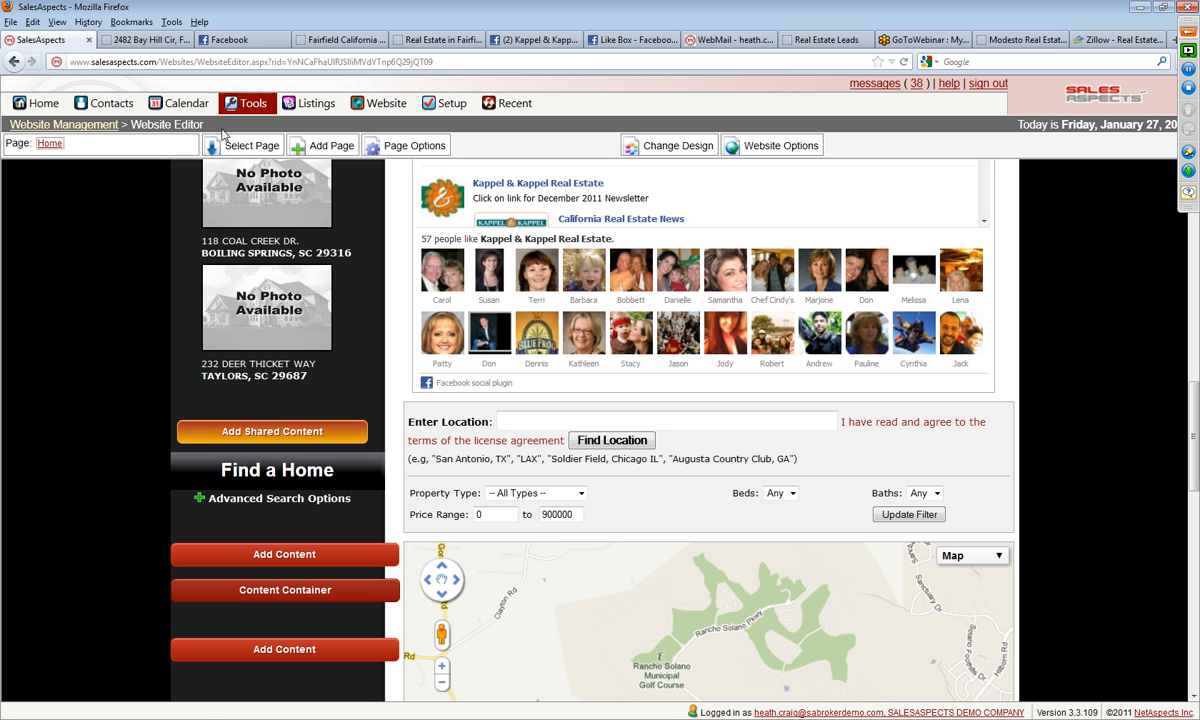
{"action": "left_click", "coordinate": [69, 126]}
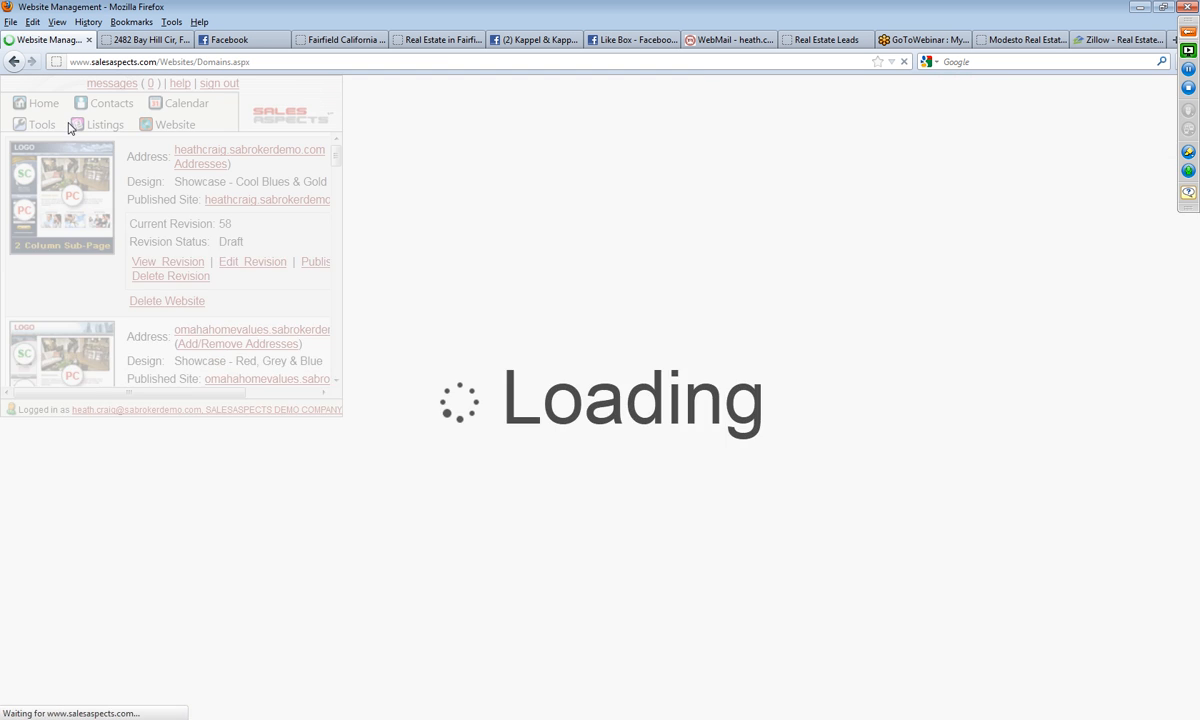
{"action": "scroll", "coordinate": [1119, 258], "scroll_direction": "down", "scroll_amount": 15}
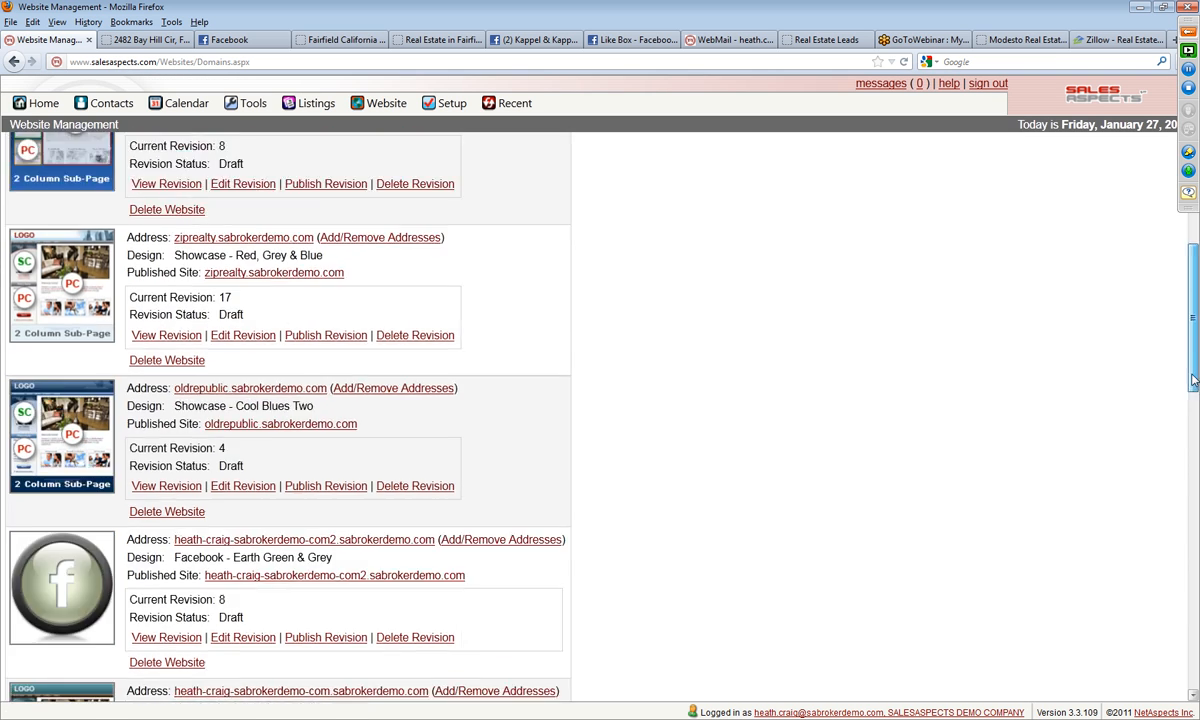
{"action": "scroll", "coordinate": [600, 450], "scroll_direction": "down", "scroll_amount": 5}
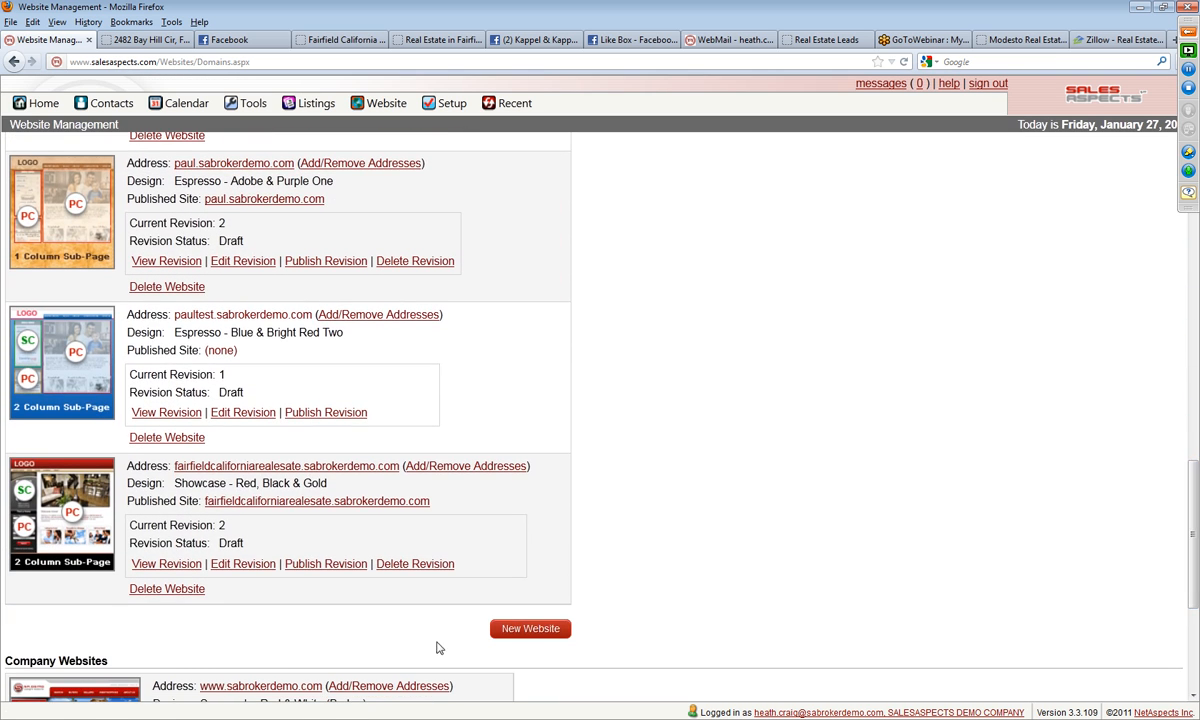
{"action": "left_click", "coordinate": [325, 565]}
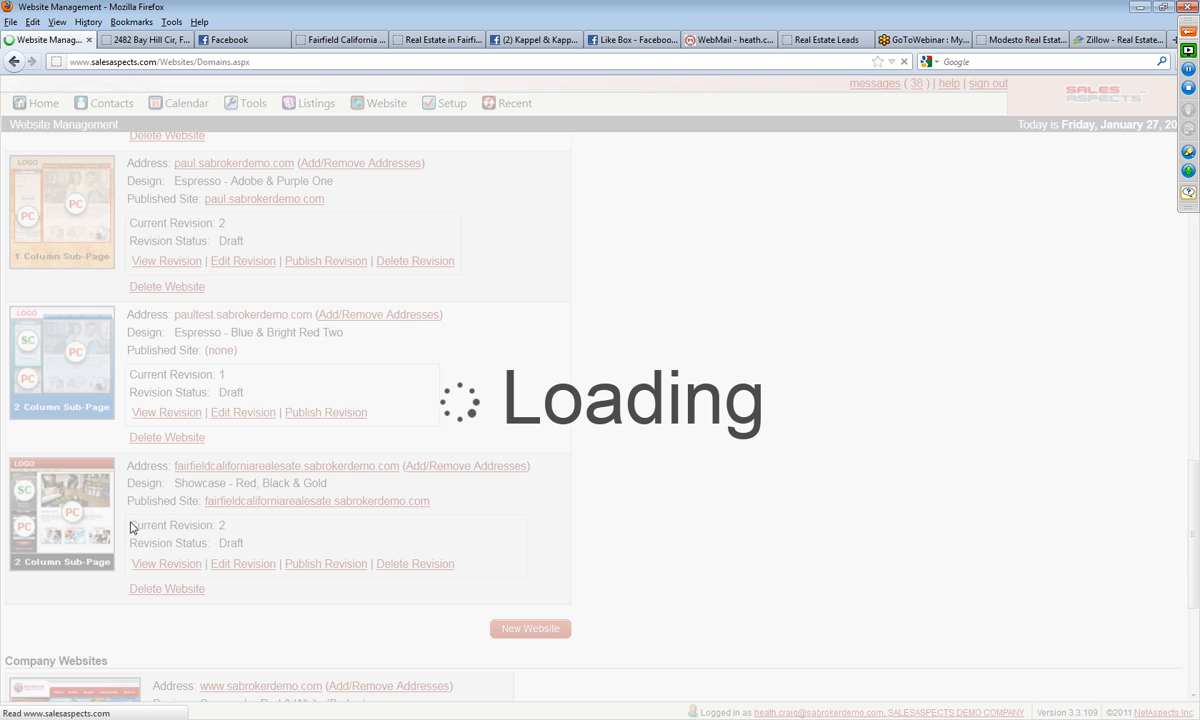
{"action": "left_click", "coordinate": [40, 523]}
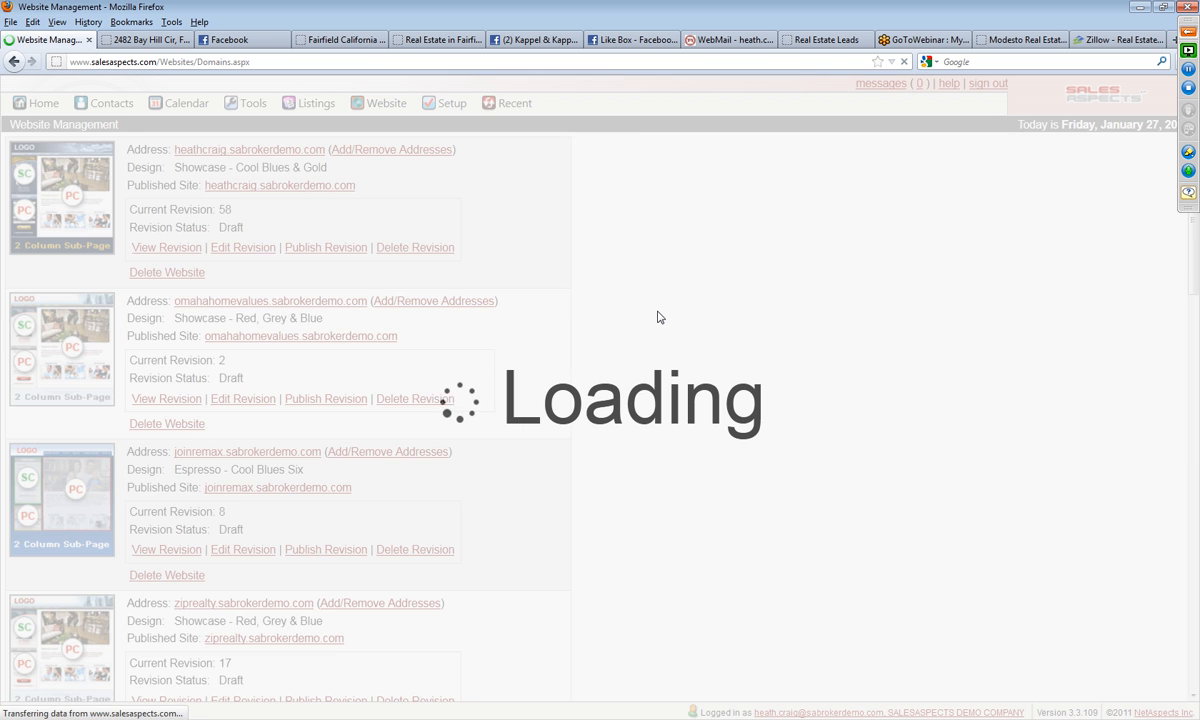
{"action": "left_click", "coordinate": [94, 504]}
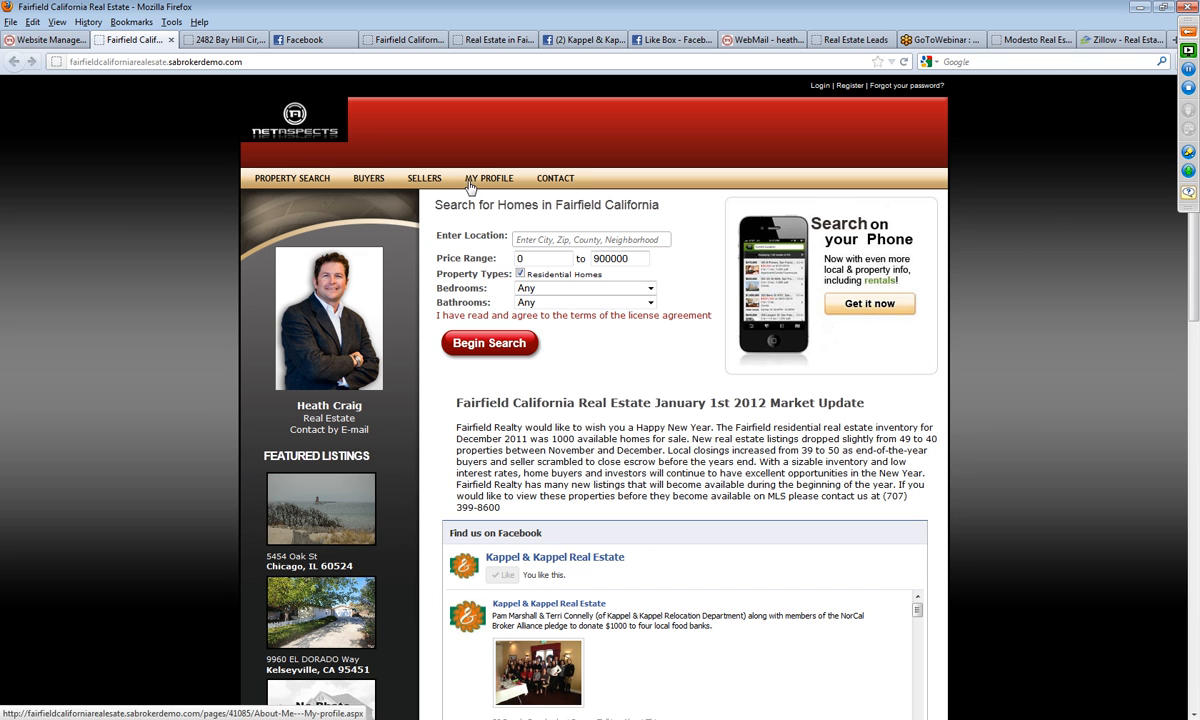
Step: Open the property page of the $644,997 Rancho Solano home from the published site's property map
{"action": "mouse_move", "coordinate": [291, 185]}
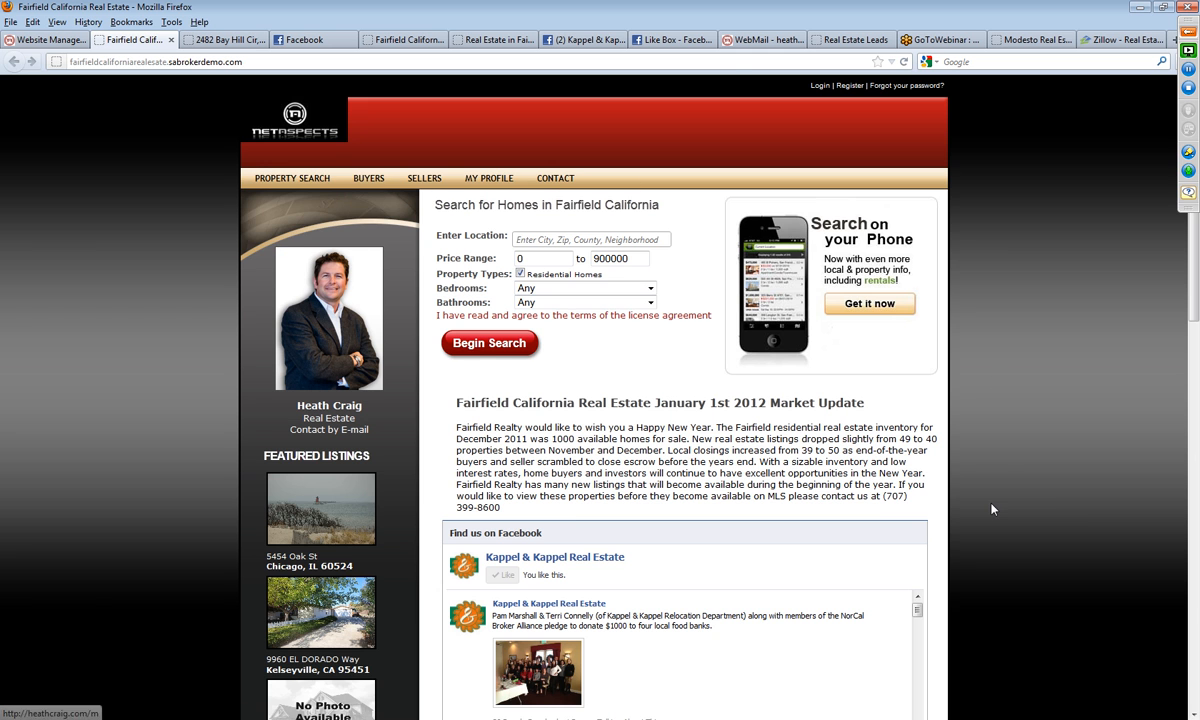
{"action": "scroll", "coordinate": [992, 509], "scroll_direction": "down", "scroll_amount": 8}
{"action": "scroll", "coordinate": [992, 509], "scroll_direction": "down", "scroll_amount": 10}
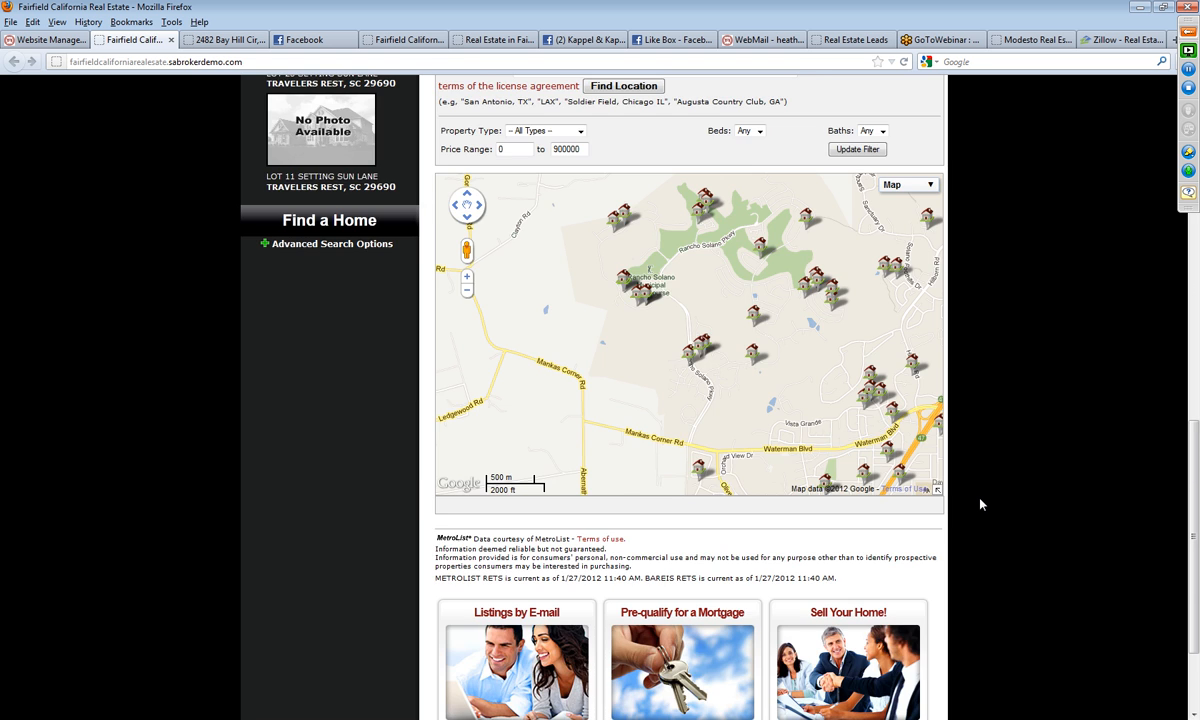
{"action": "scroll", "coordinate": [985, 505], "scroll_direction": "up", "scroll_amount": 5}
{"action": "left_click", "coordinate": [755, 416]}
{"action": "left_click", "coordinate": [782, 317]}
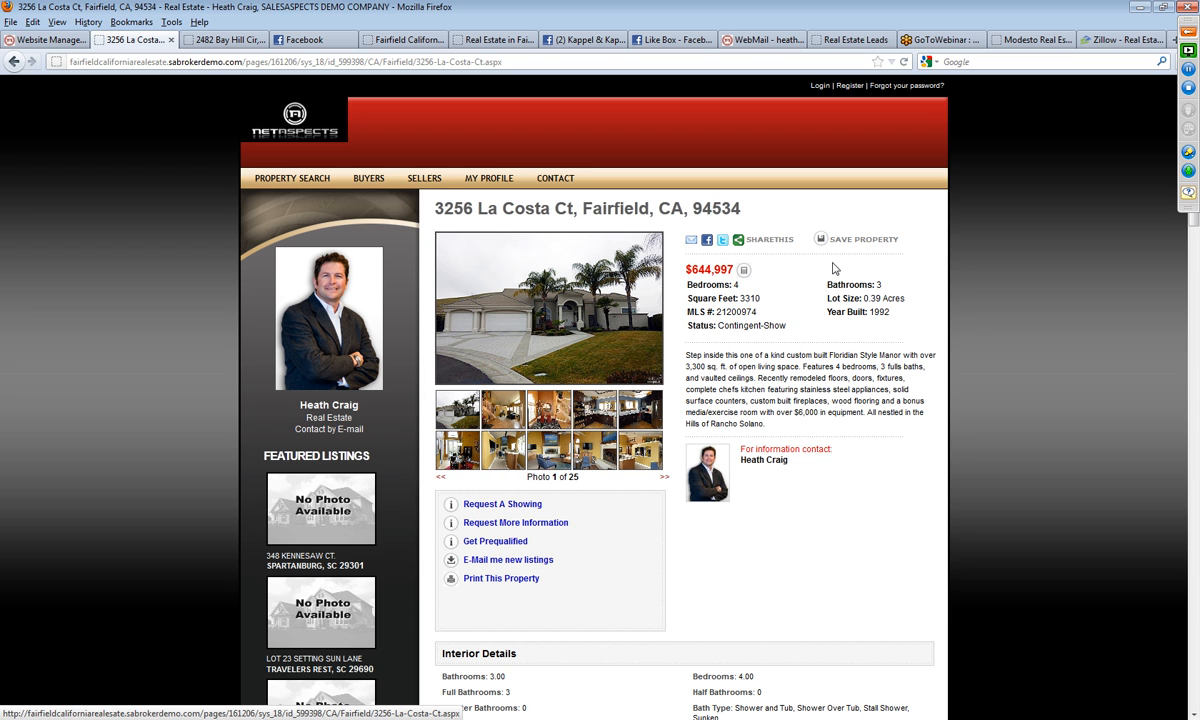
Step: Share the $644,997 home's page as a link on your own Facebook wall and close the sharing pop-up
{"action": "mouse_move", "coordinate": [760, 240]}
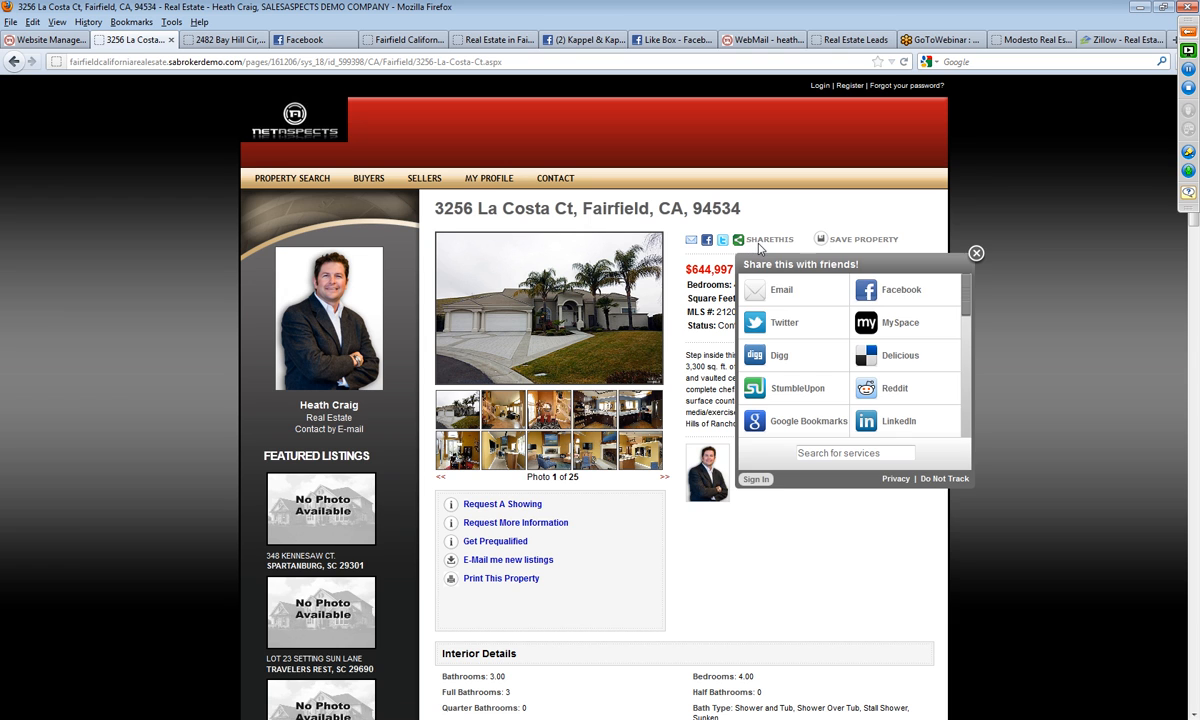
{"action": "left_click", "coordinate": [889, 290]}
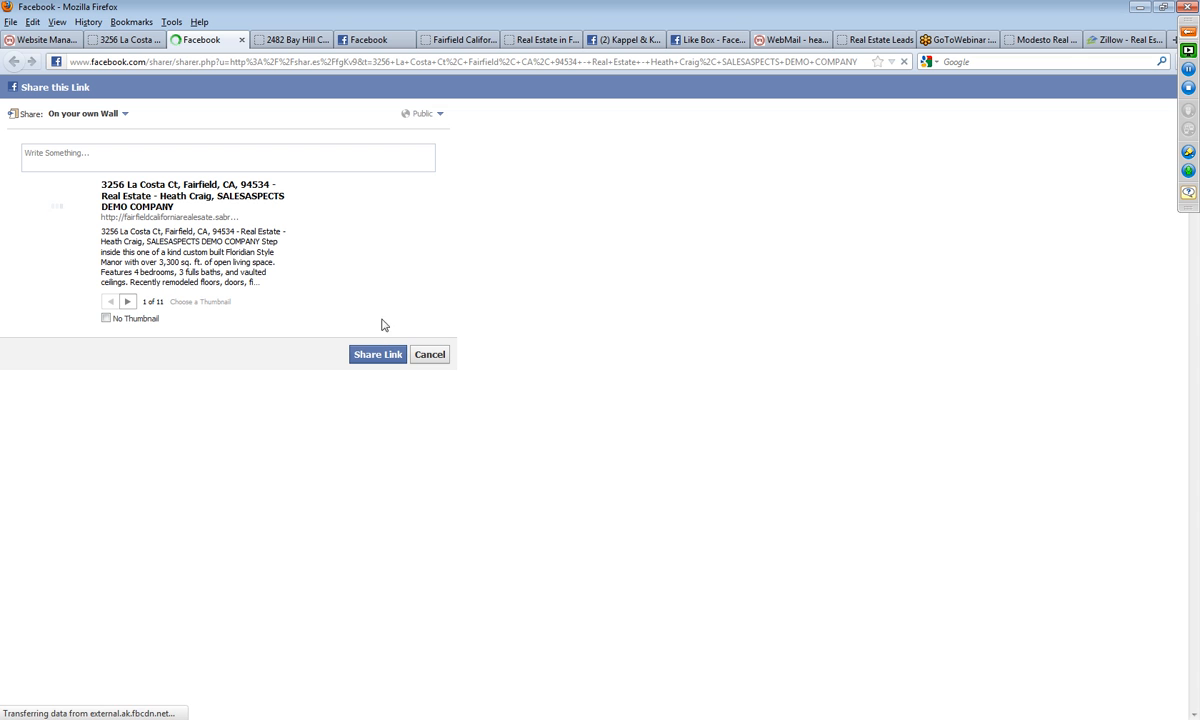
{"action": "left_click", "coordinate": [362, 356]}
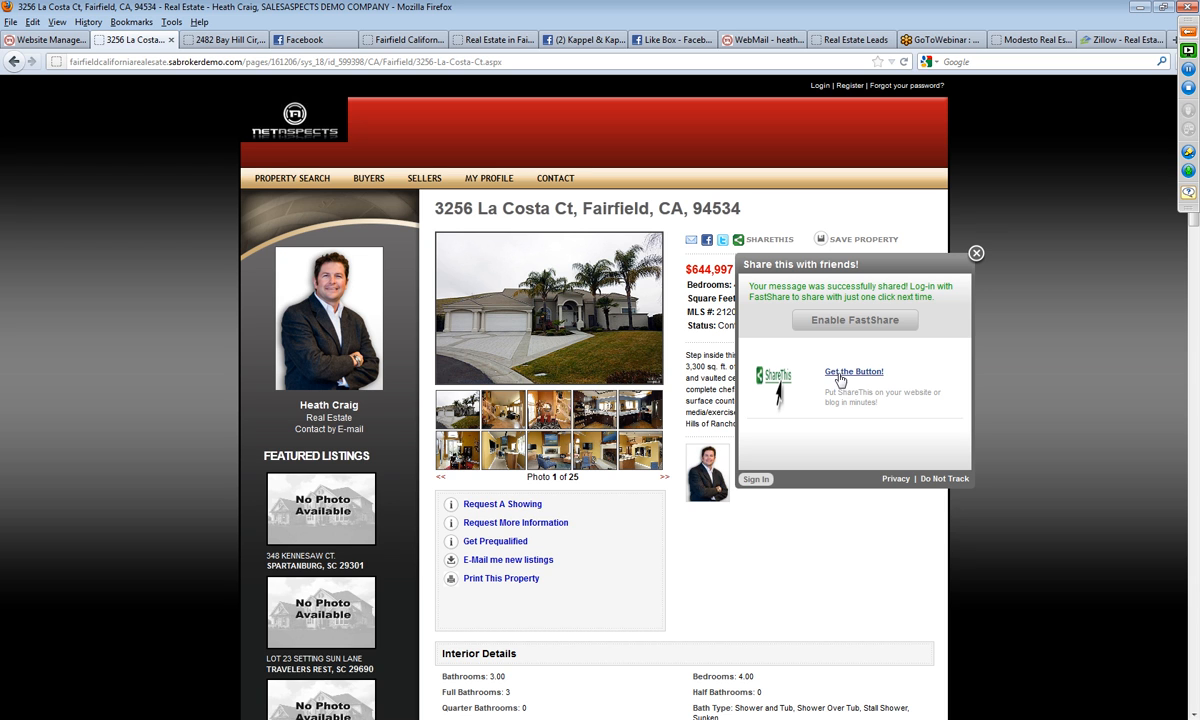
{"action": "left_click", "coordinate": [975, 254]}
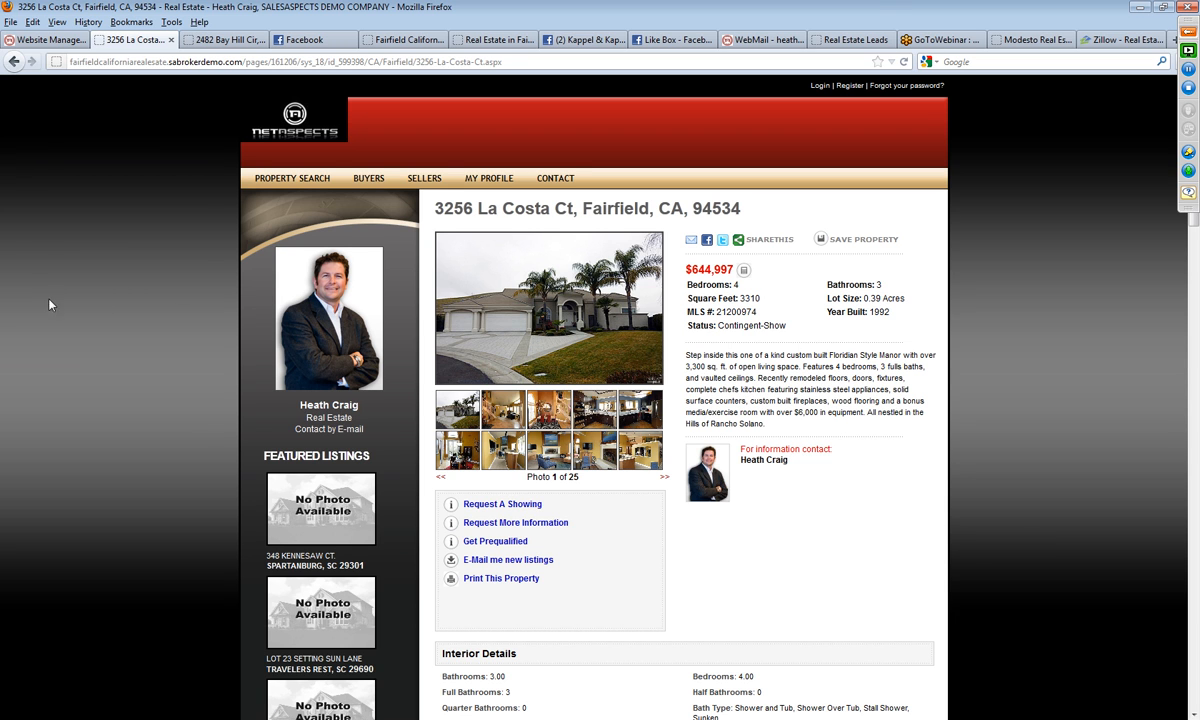
Step: Start a new revision of fairfieldcaliforniarealesate.sabrokerdemo.com in Website Management and open that draft for editing
{"action": "left_click", "coordinate": [310, 42]}
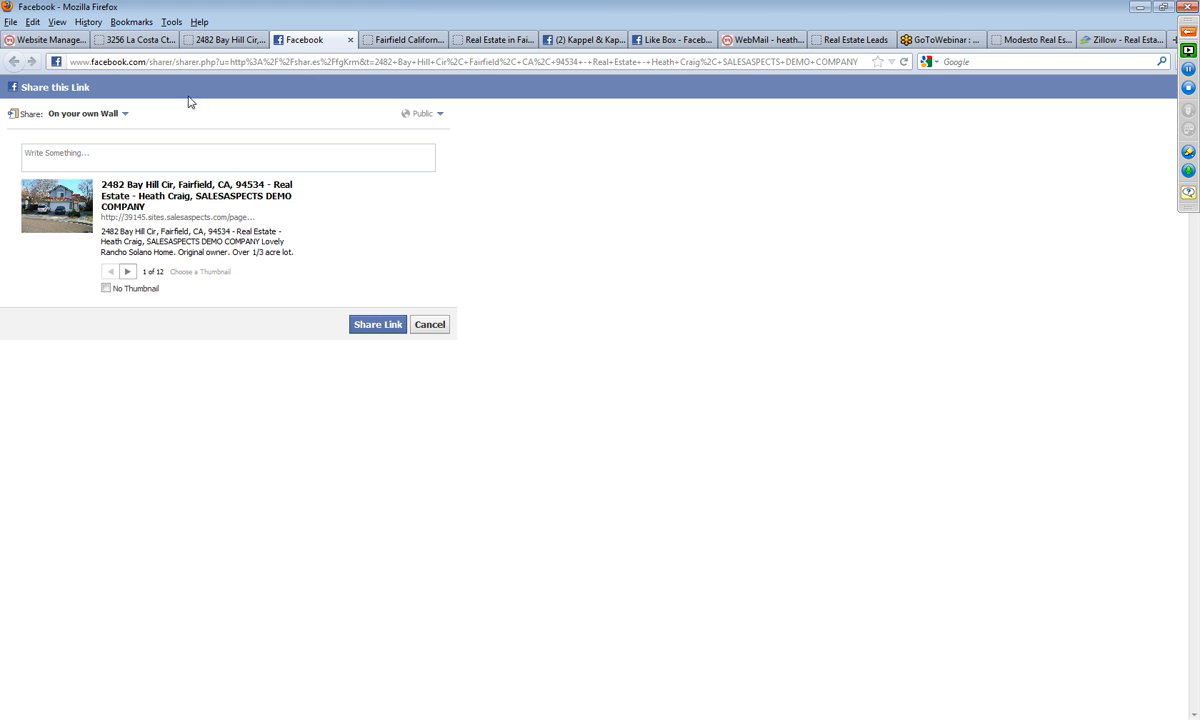
{"action": "left_click", "coordinate": [134, 42]}
{"action": "left_click", "coordinate": [22, 40]}
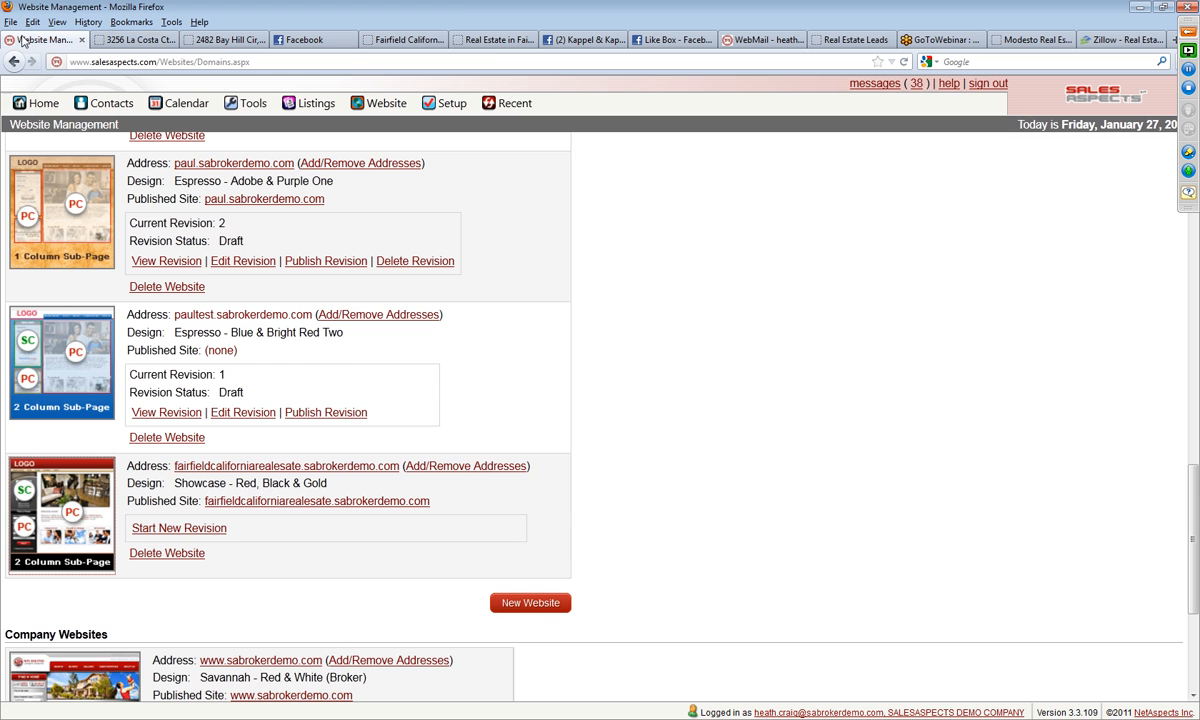
{"action": "left_click", "coordinate": [178, 528]}
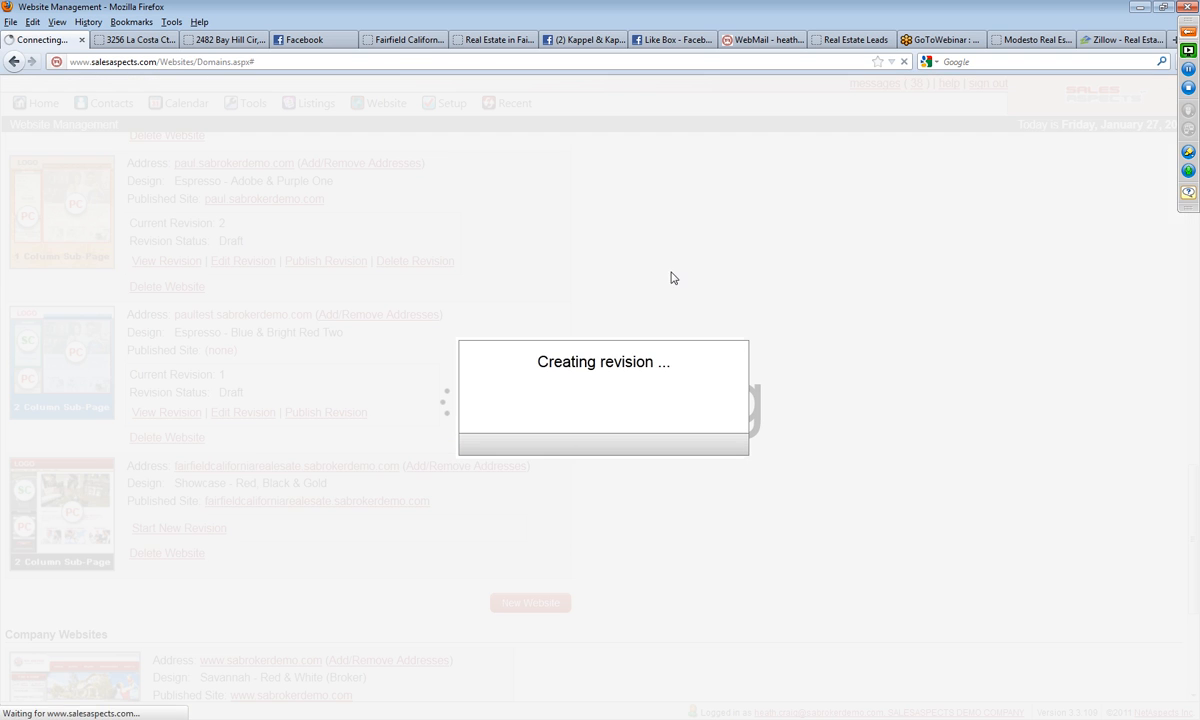
{"action": "scroll", "coordinate": [630, 457], "scroll_direction": "down", "scroll_amount": 15}
{"action": "scroll", "coordinate": [630, 457], "scroll_direction": "down", "scroll_amount": 5}
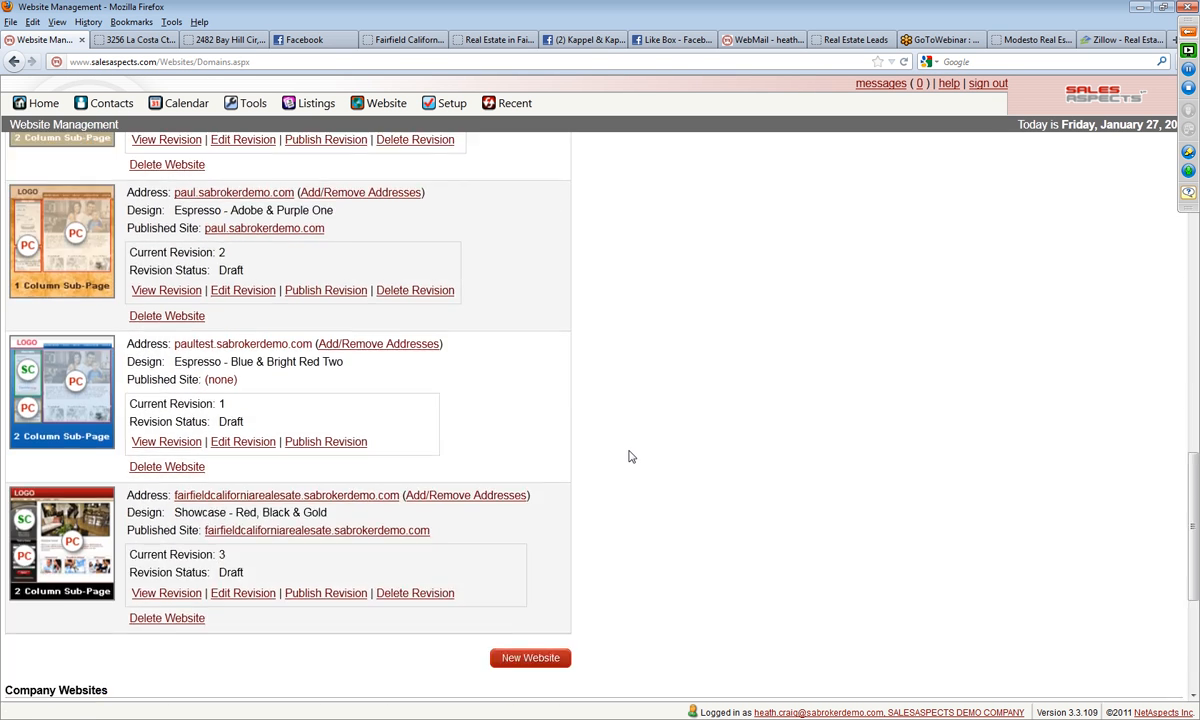
{"action": "left_click", "coordinate": [256, 594]}
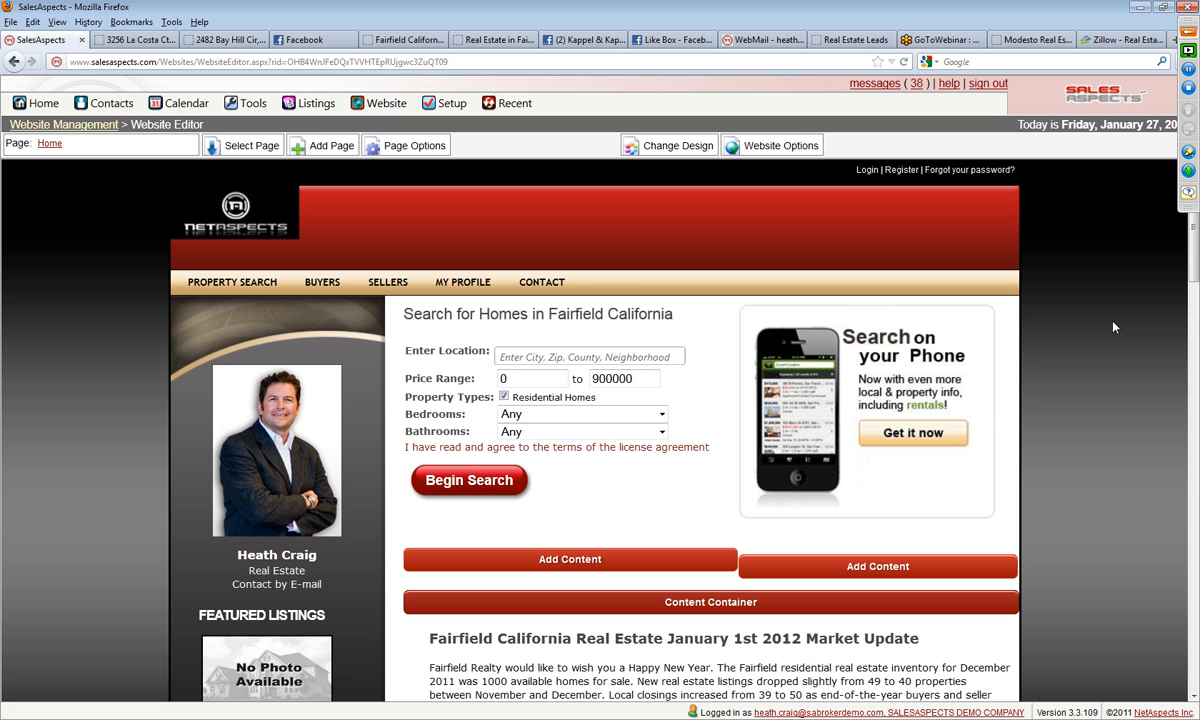
Step: Rename the site navigation's Buyers item as "Hot Buys in Fairfield" and close the menu editor
{"action": "left_click", "coordinate": [575, 288]}
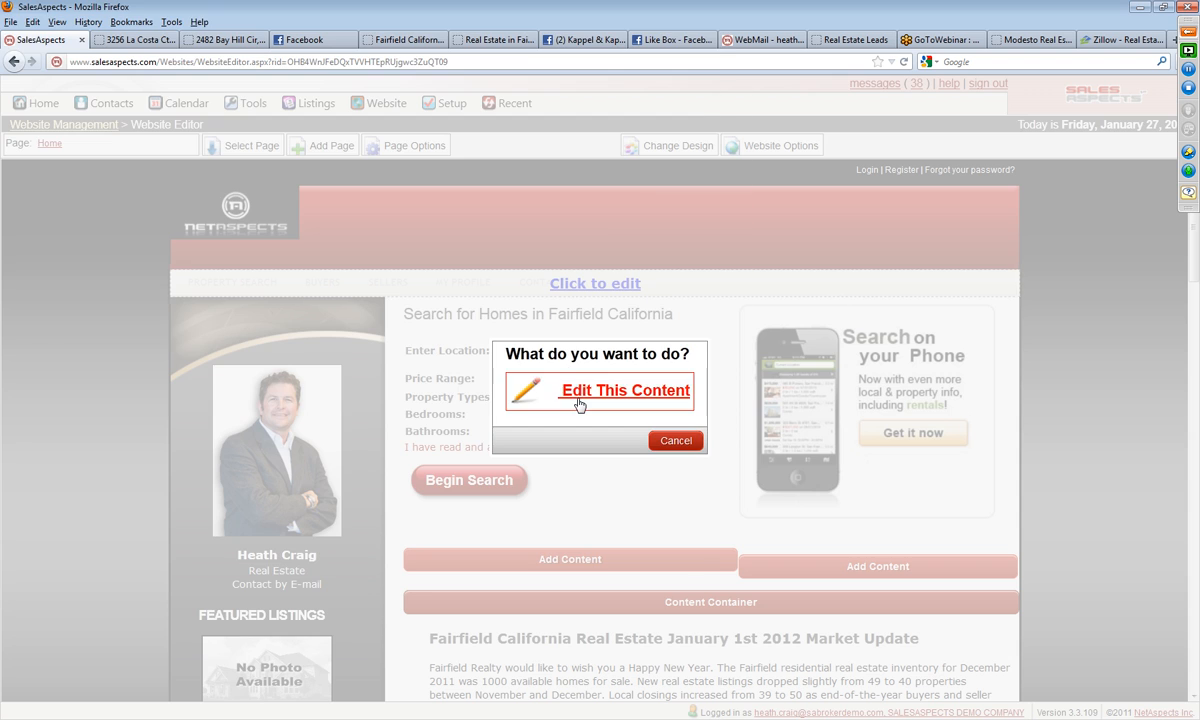
{"action": "left_click", "coordinate": [575, 392]}
{"action": "mouse_move", "coordinate": [131, 124]}
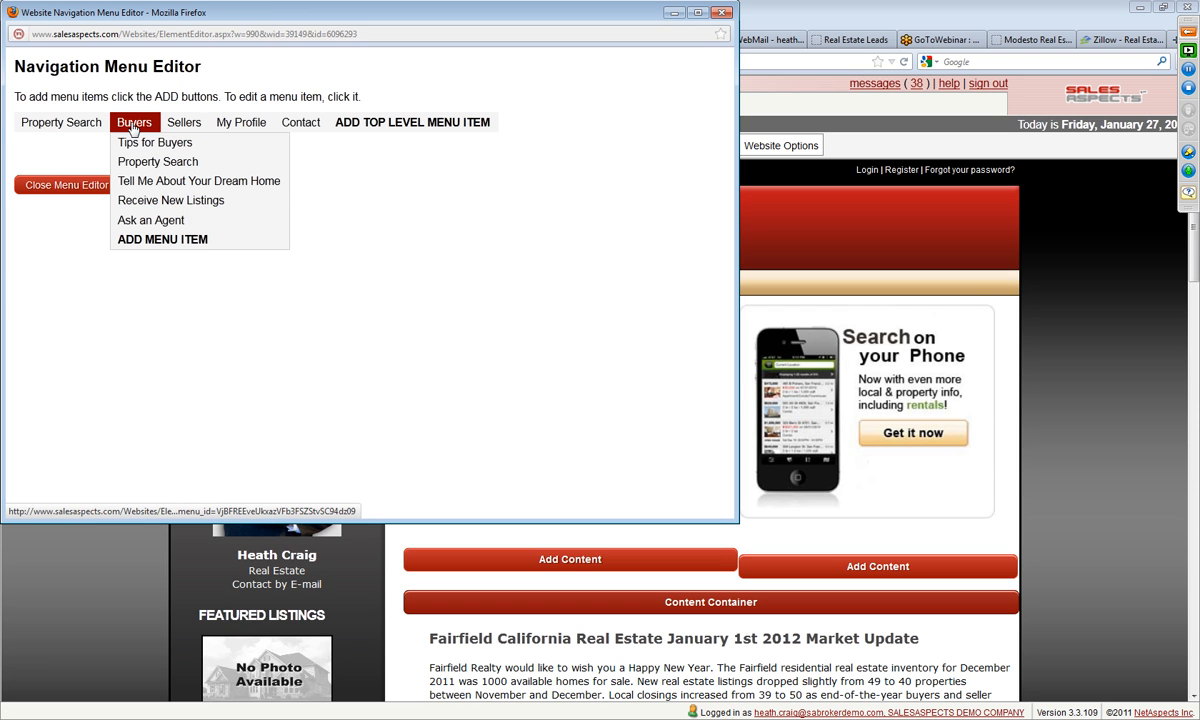
{"action": "left_click", "coordinate": [133, 124]}
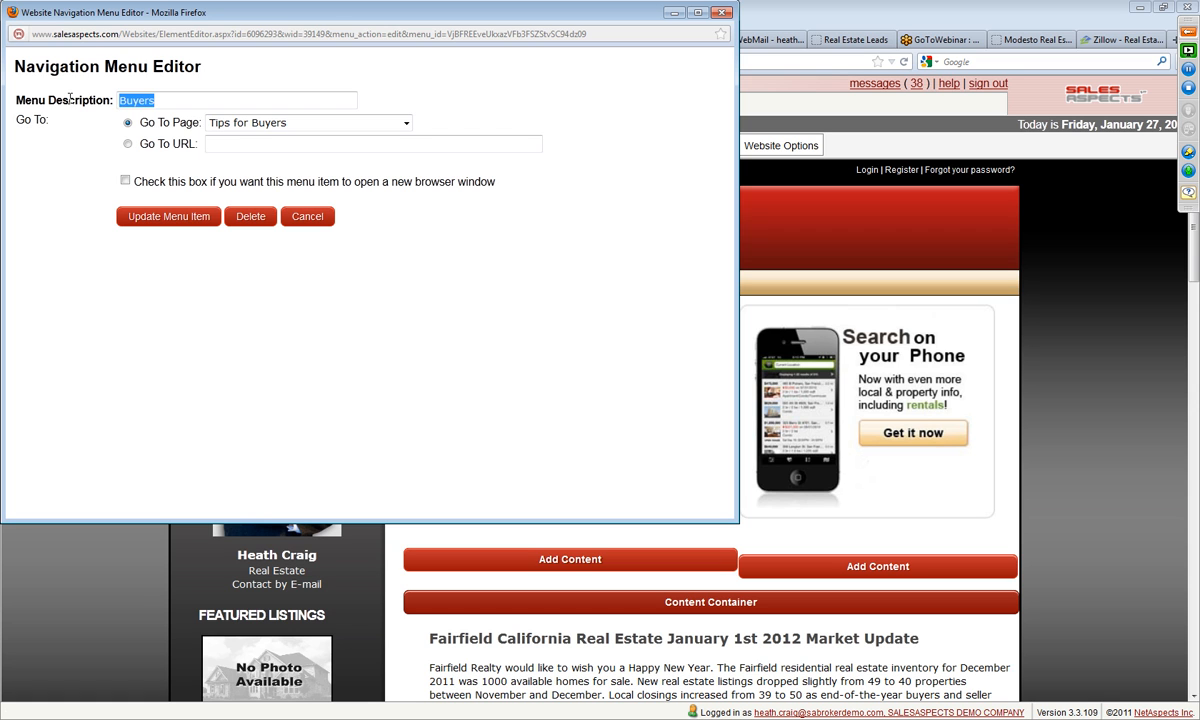
{"action": "type", "text": "Hot Buys in Fairfield"}
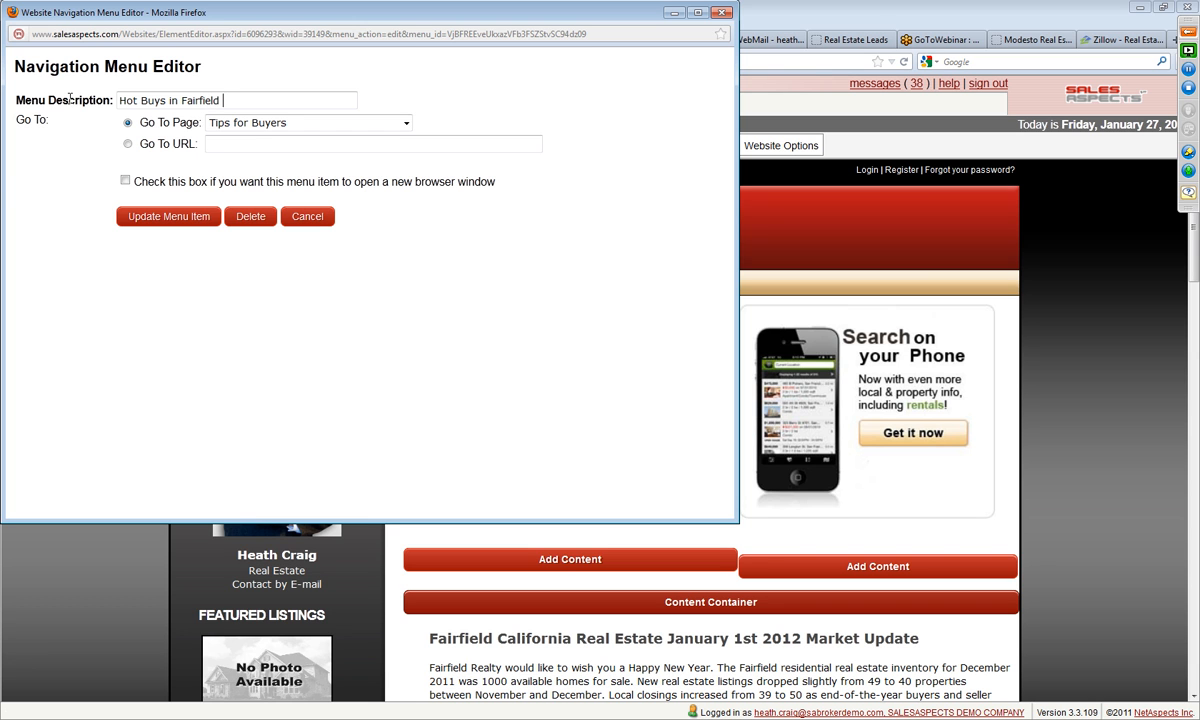
{"action": "left_click", "coordinate": [163, 210]}
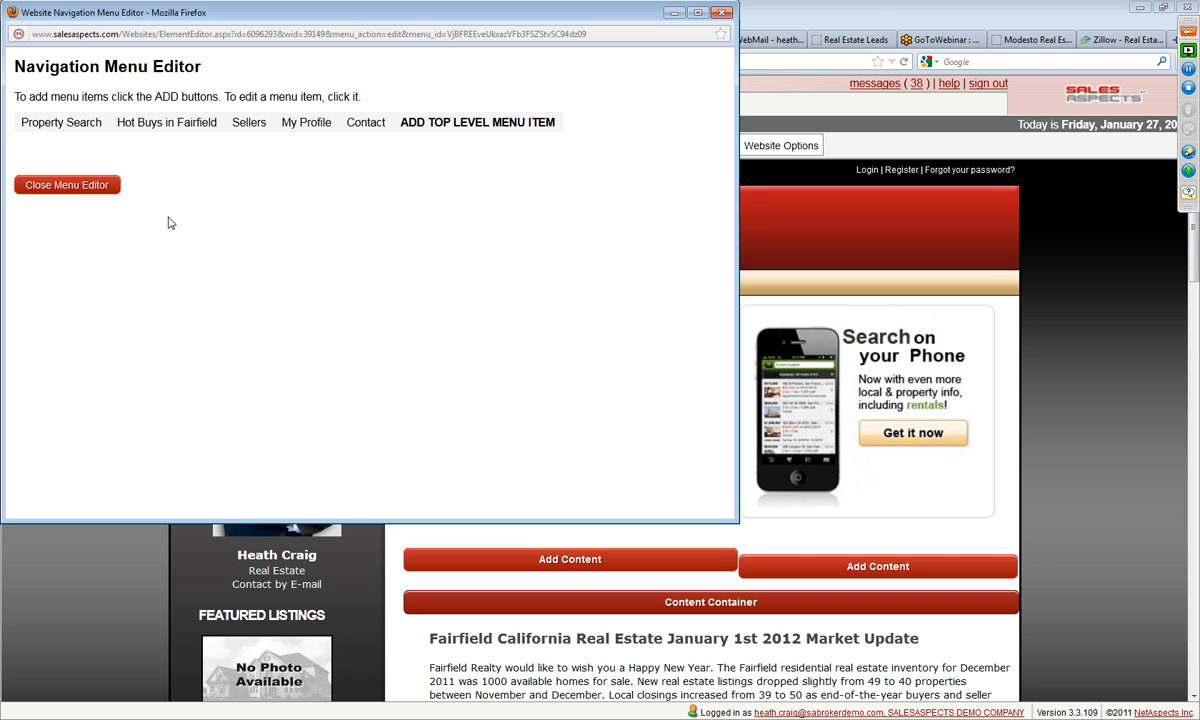
{"action": "left_click", "coordinate": [71, 189]}
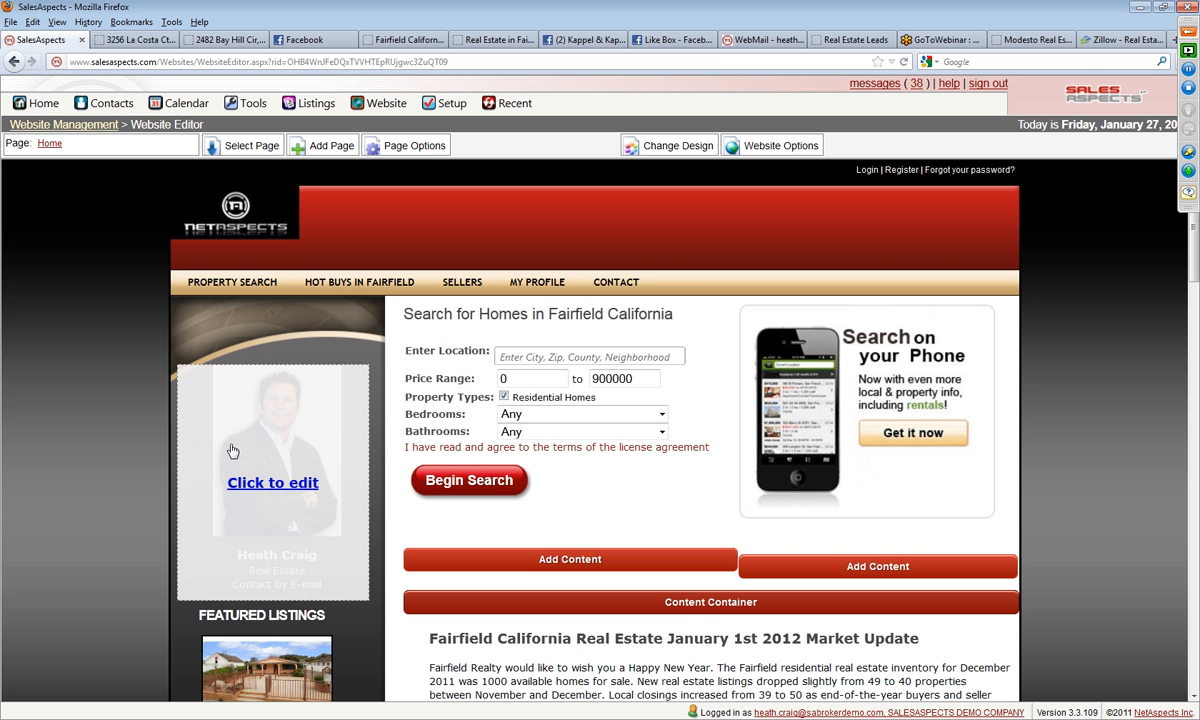
Step: Rename the site navigation's My Profile item as "Real Estate Market Update" and close the menu editor
{"action": "left_click", "coordinate": [466, 282]}
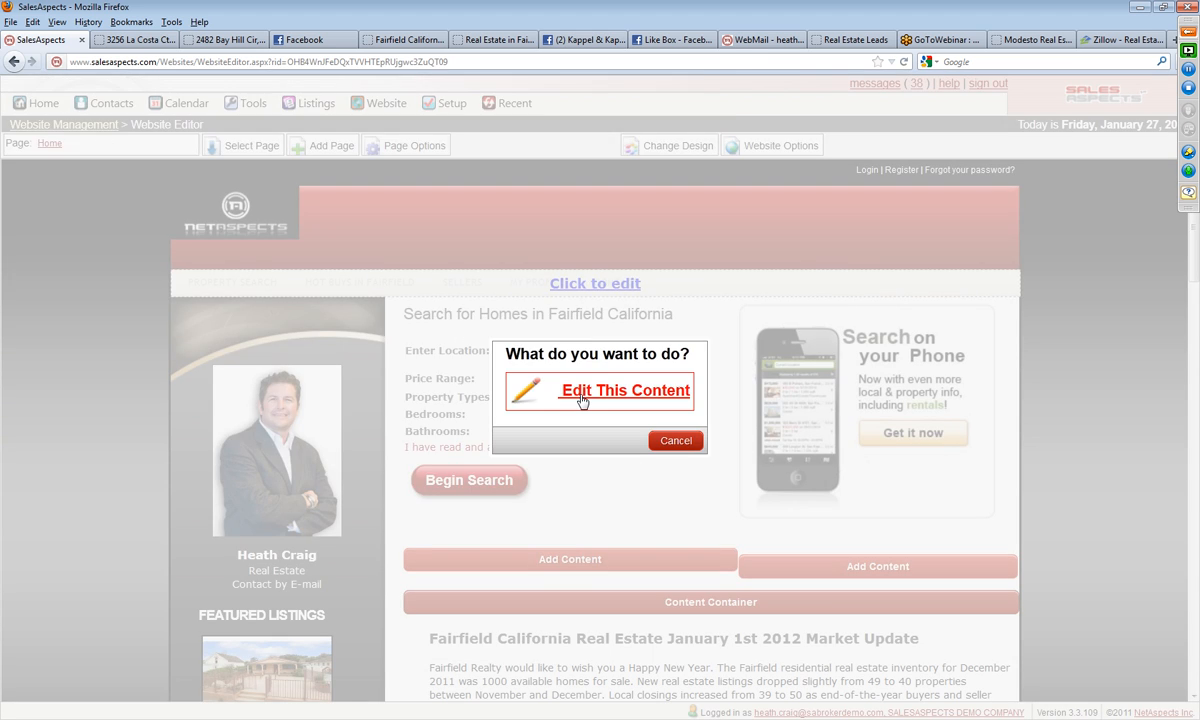
{"action": "left_click", "coordinate": [540, 390]}
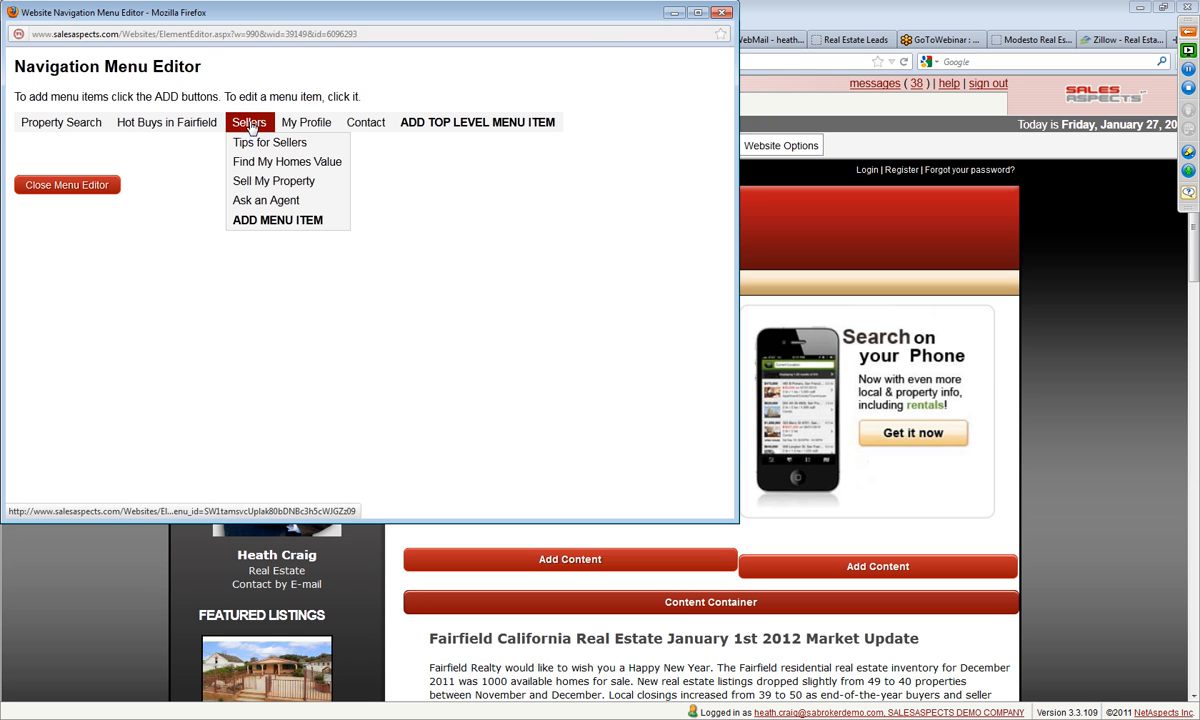
{"action": "left_click", "coordinate": [295, 124]}
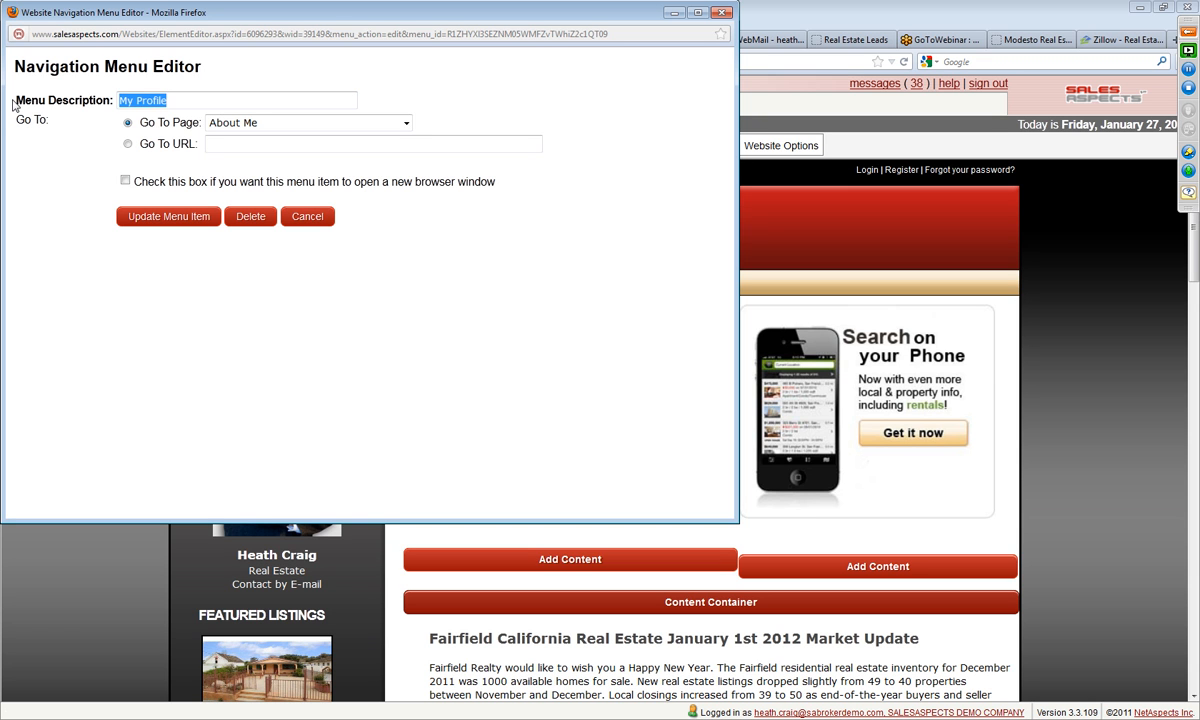
{"action": "type", "text": "N"}
{"action": "key", "text": "BackSpace"}
{"action": "type", "text": "Real Estate nMarket Update"}
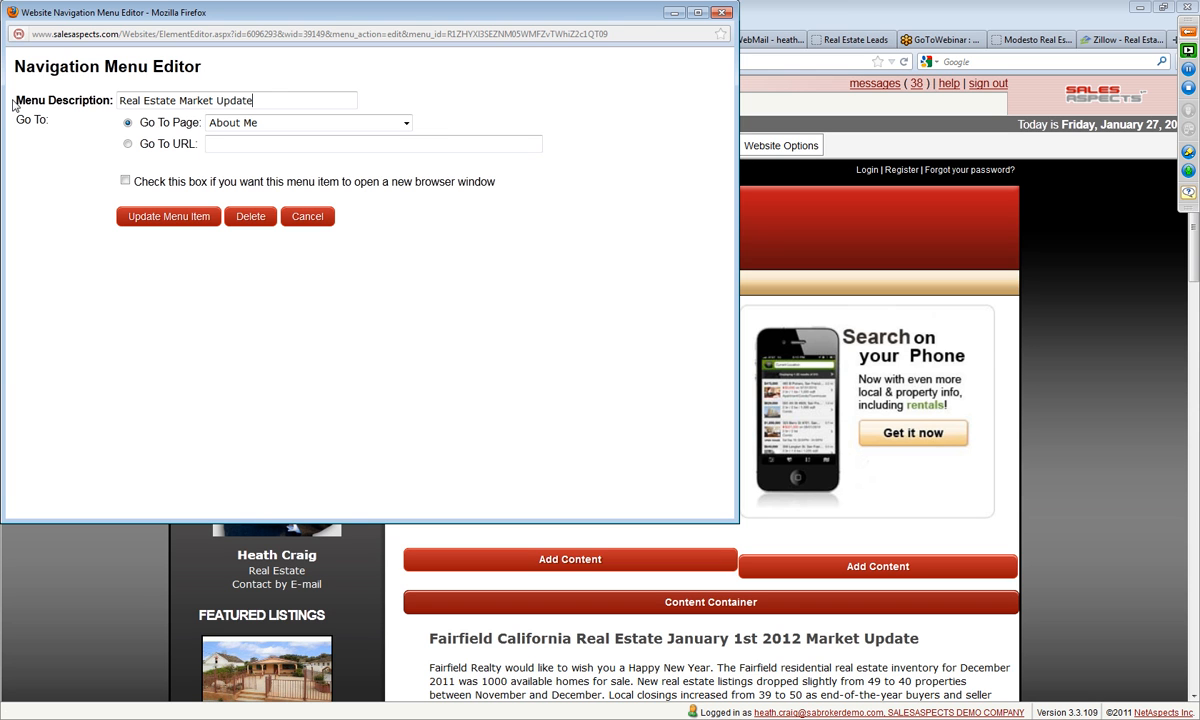
{"action": "left_click", "coordinate": [150, 212]}
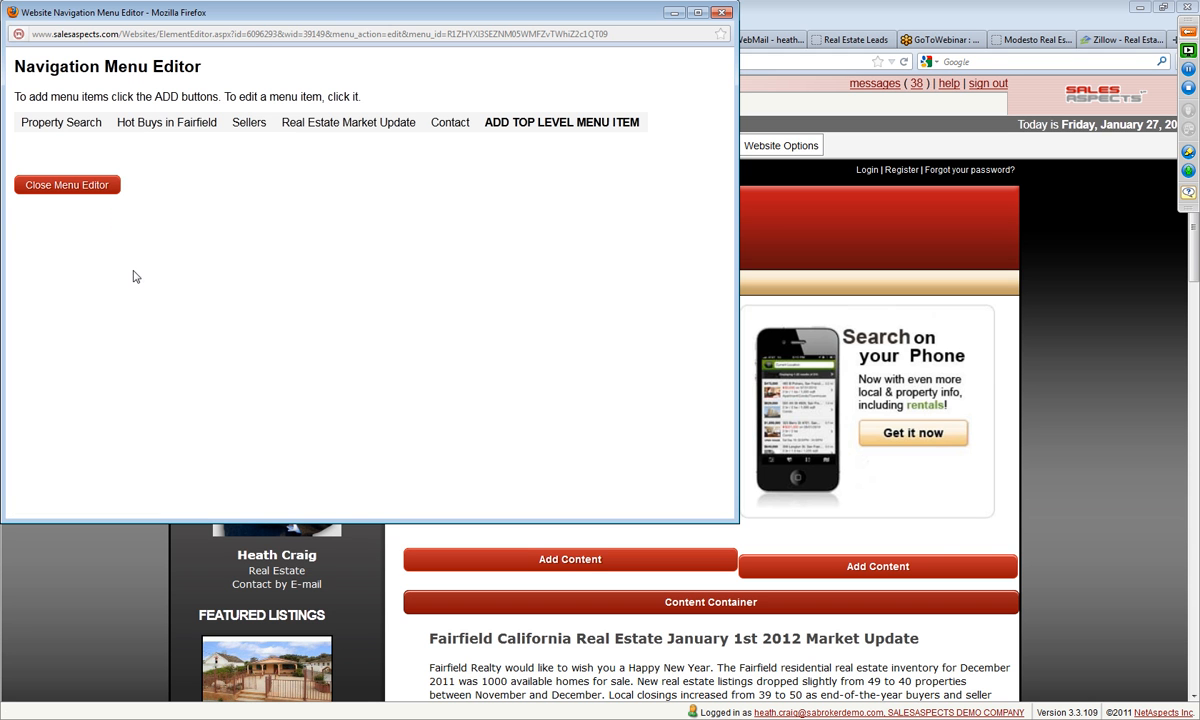
{"action": "left_click", "coordinate": [86, 197]}
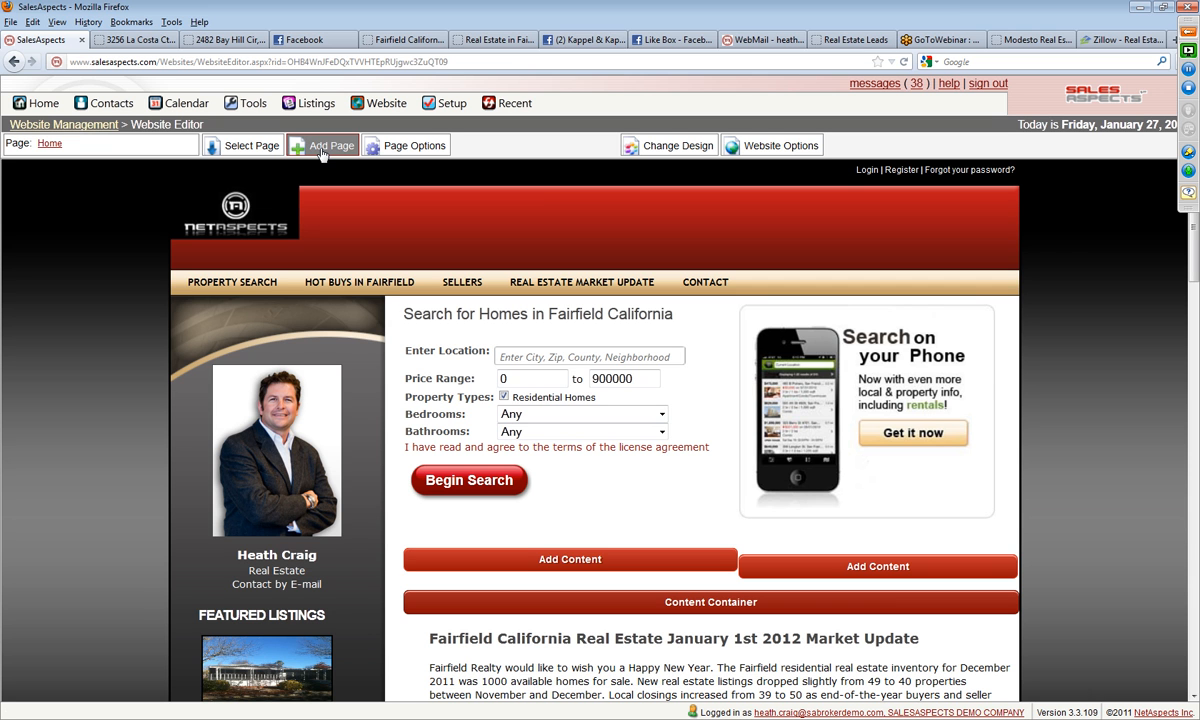
Step: Start a new website page named "Fairfield Ca Real Estate January 2012 Market Update"
{"action": "scroll", "coordinate": [610, 645], "scroll_direction": "down", "scroll_amount": 3}
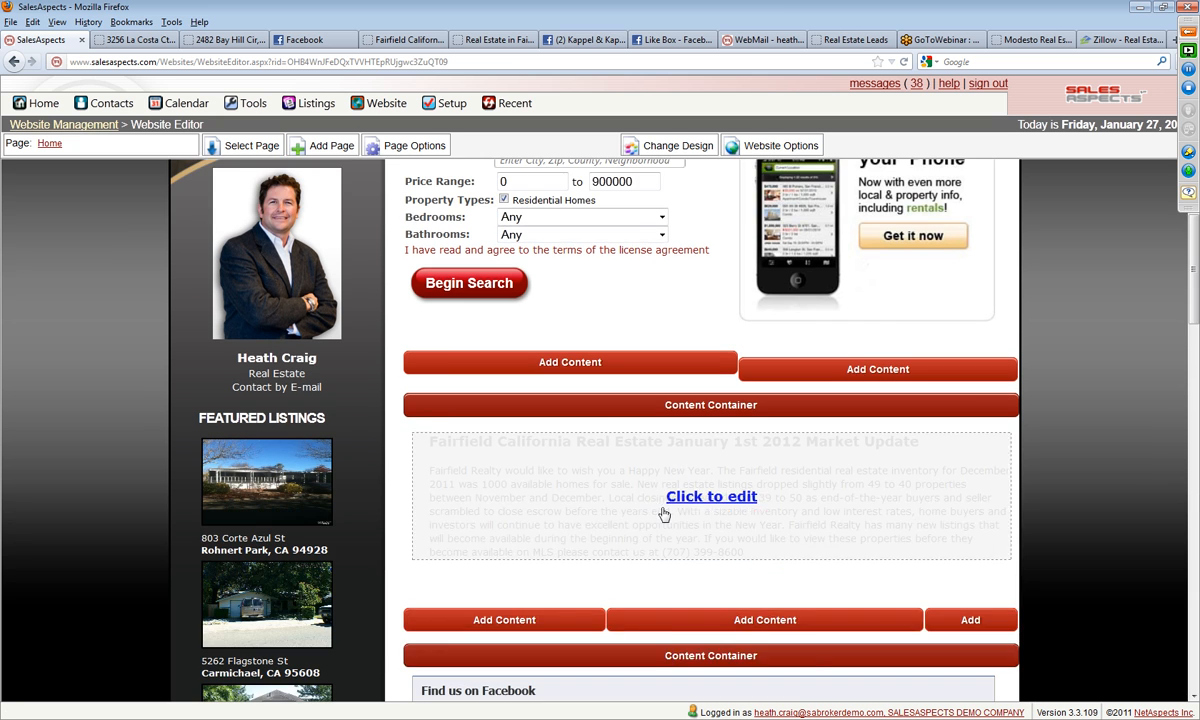
{"action": "scroll", "coordinate": [230, 385], "scroll_direction": "up", "scroll_amount": 3}
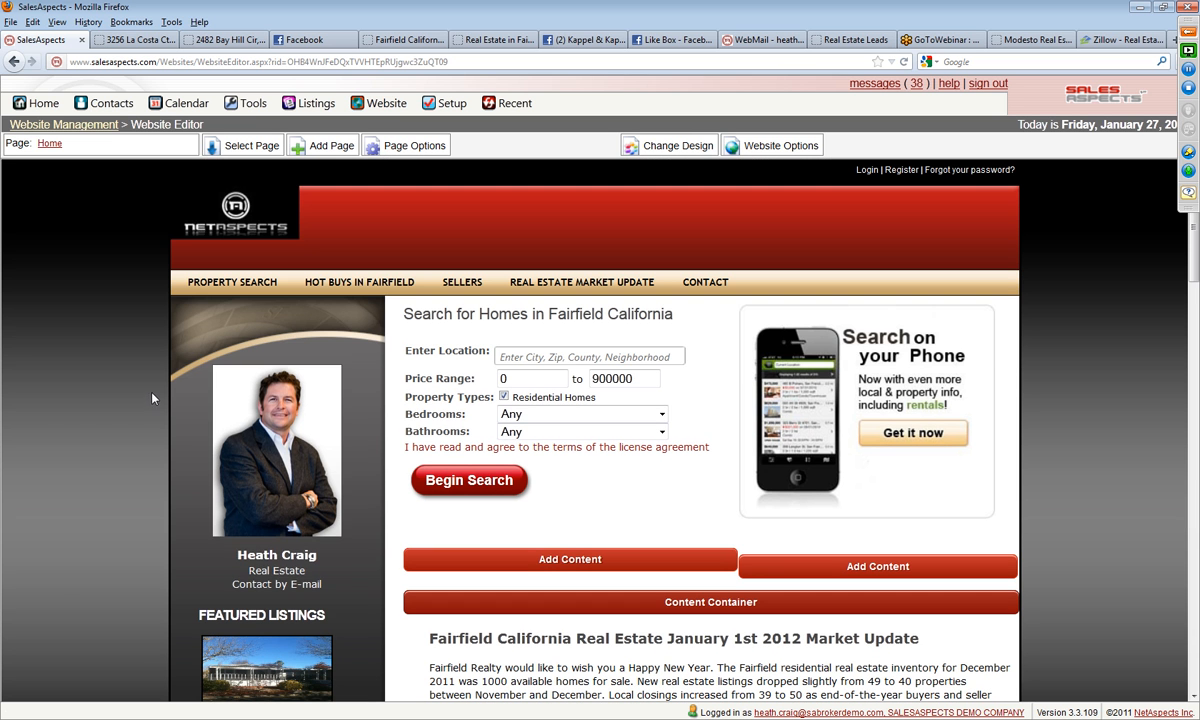
{"action": "left_click", "coordinate": [318, 146]}
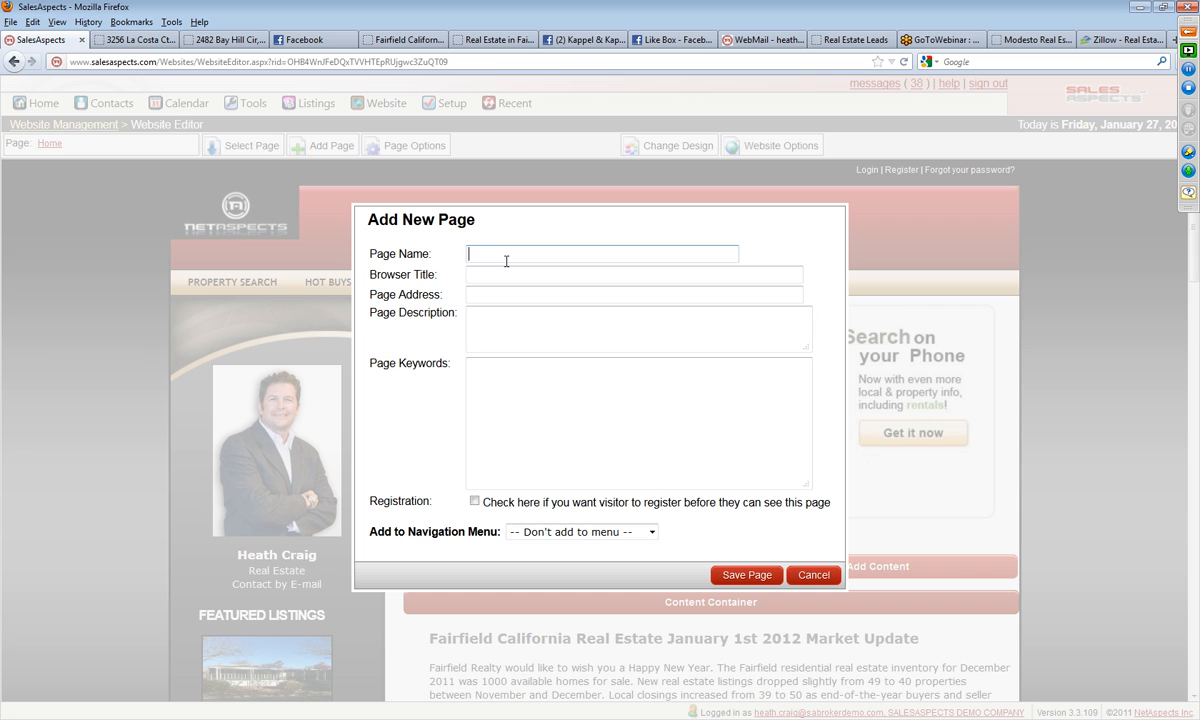
{"action": "type", "text": "Fairfie"}
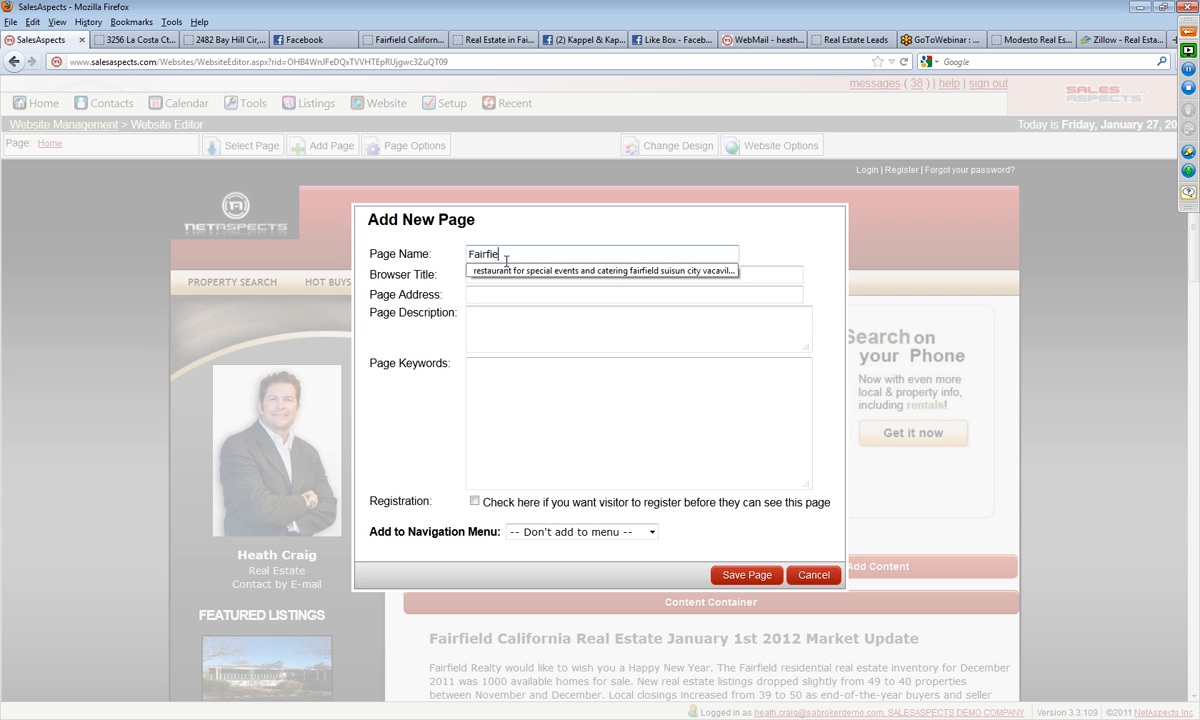
{"action": "type", "text": "ld Ca Real Estate"}
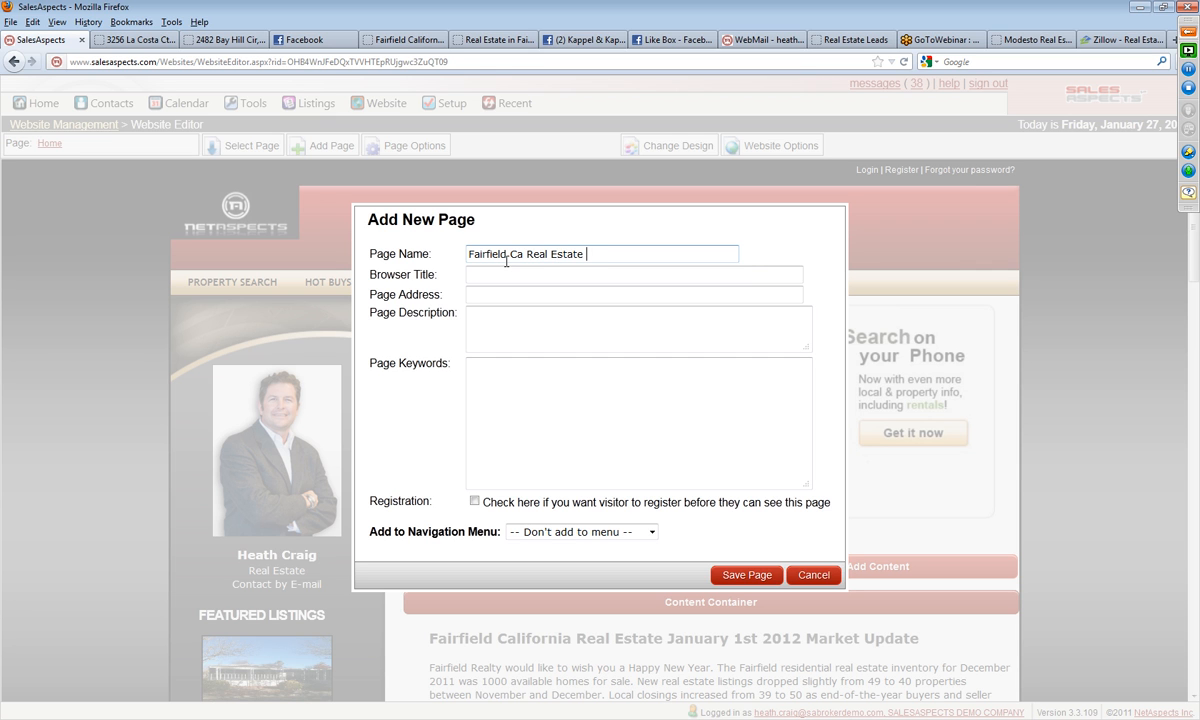
{"action": "type", "text": " 20"}
{"action": "type", "text": "January 2012"}
{"action": "type", "text": " Market Upd"}
{"action": "type", "text": "ate"}
Step: Copy the new page's name into its browser title and page address
{"action": "left_click_drag", "start_coordinate": [467, 254], "coordinate": [770, 257]}
{"action": "right_click", "coordinate": [622, 250]}
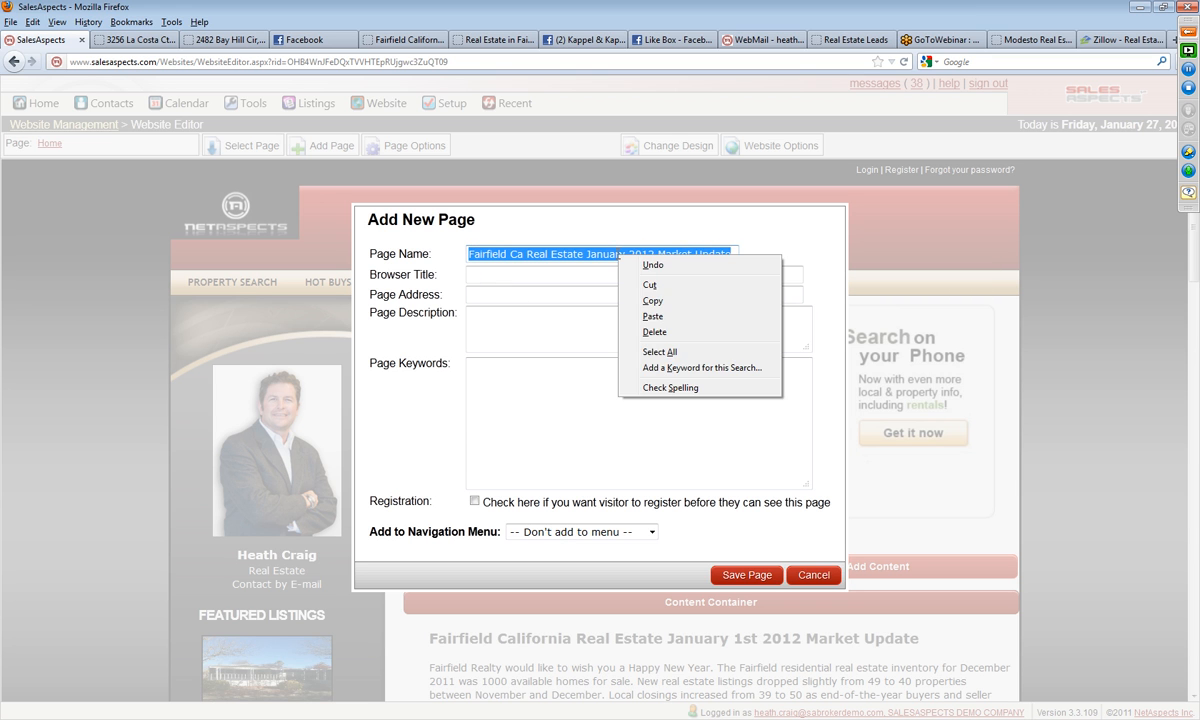
{"action": "left_click", "coordinate": [642, 299]}
{"action": "left_click", "coordinate": [536, 276]}
{"action": "right_click", "coordinate": [533, 279]}
{"action": "left_click", "coordinate": [575, 341]}
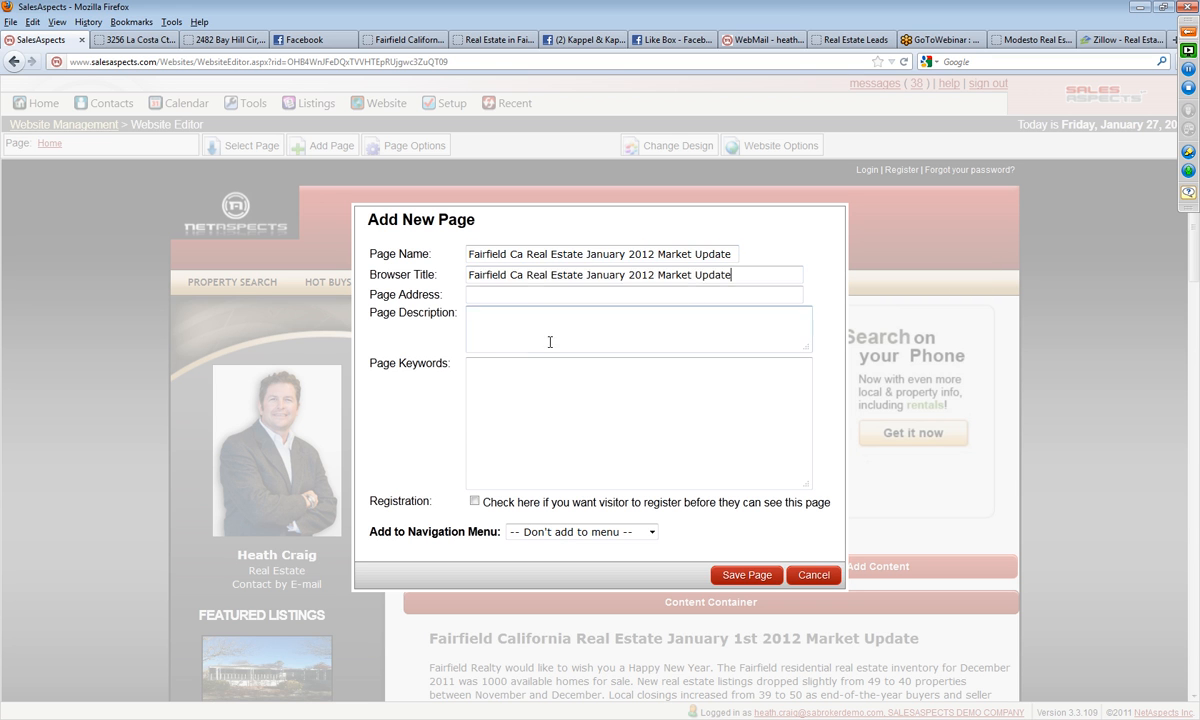
{"action": "right_click", "coordinate": [492, 298]}
{"action": "left_click", "coordinate": [545, 362]}
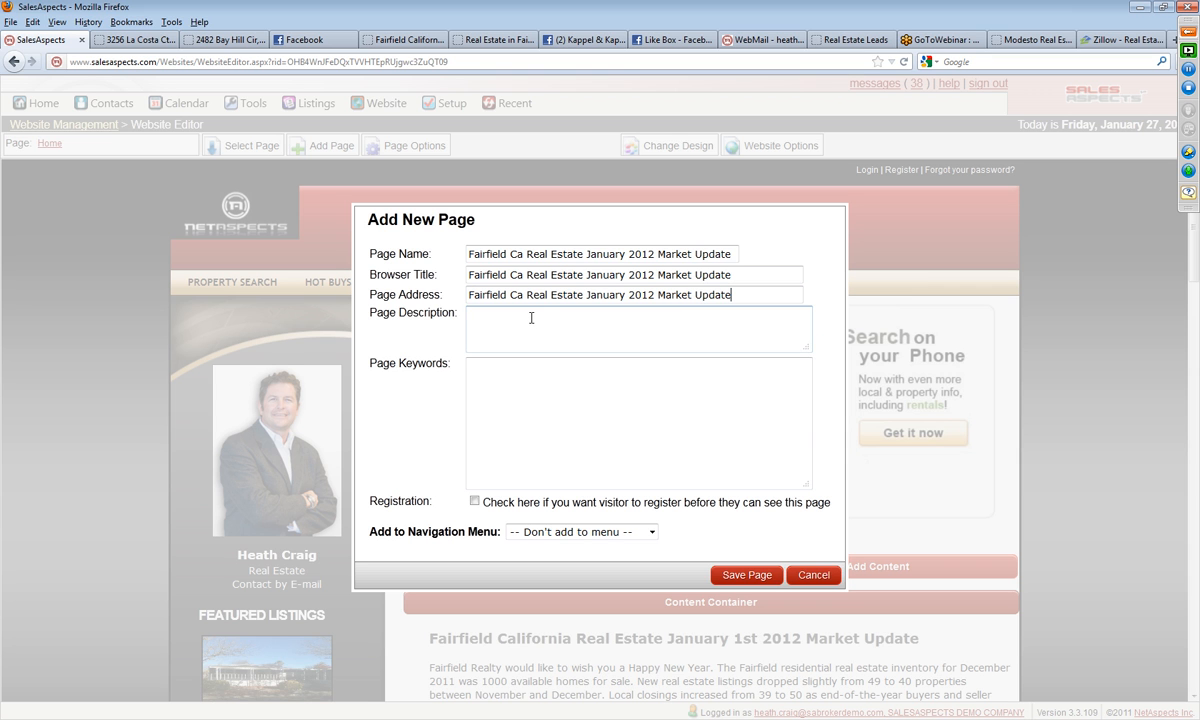
Step: Reuse the copied page name as the page description and keywords, and assign the page to the Real Estate Market Update navigation menu
{"action": "right_click", "coordinate": [532, 318]}
{"action": "left_click", "coordinate": [567, 381]}
{"action": "left_click", "coordinate": [530, 375]}
{"action": "right_click", "coordinate": [528, 376]}
{"action": "left_click", "coordinate": [562, 439]}
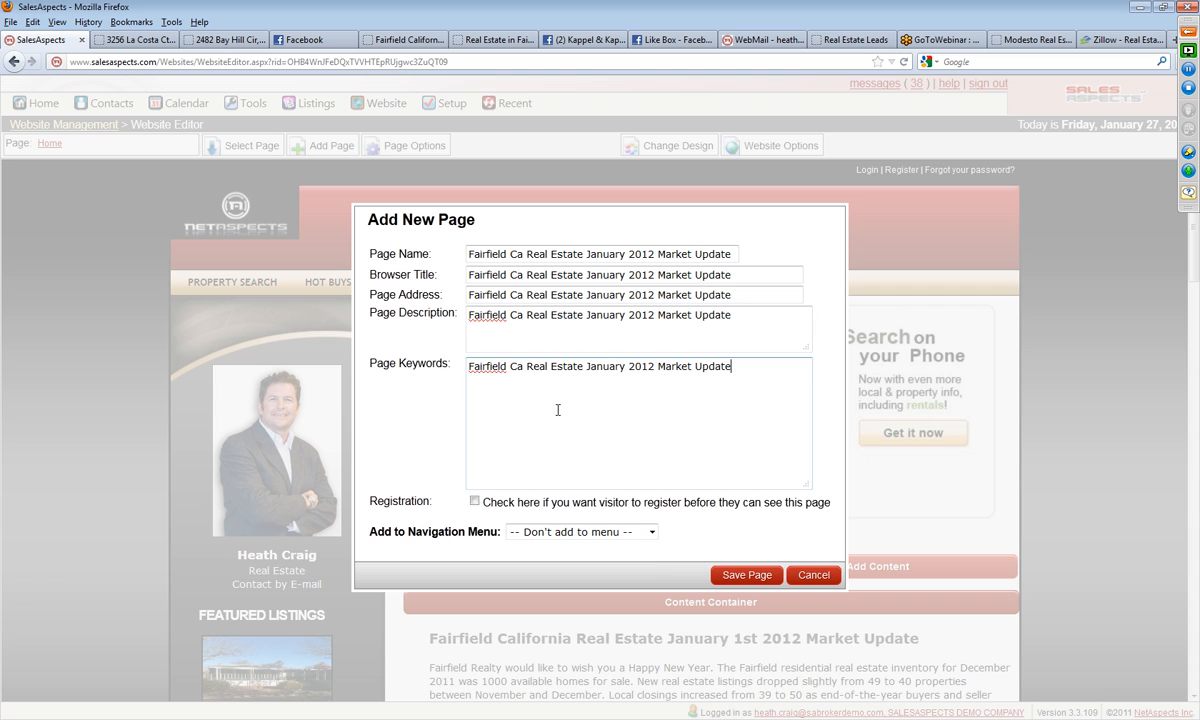
{"action": "left_click", "coordinate": [572, 533]}
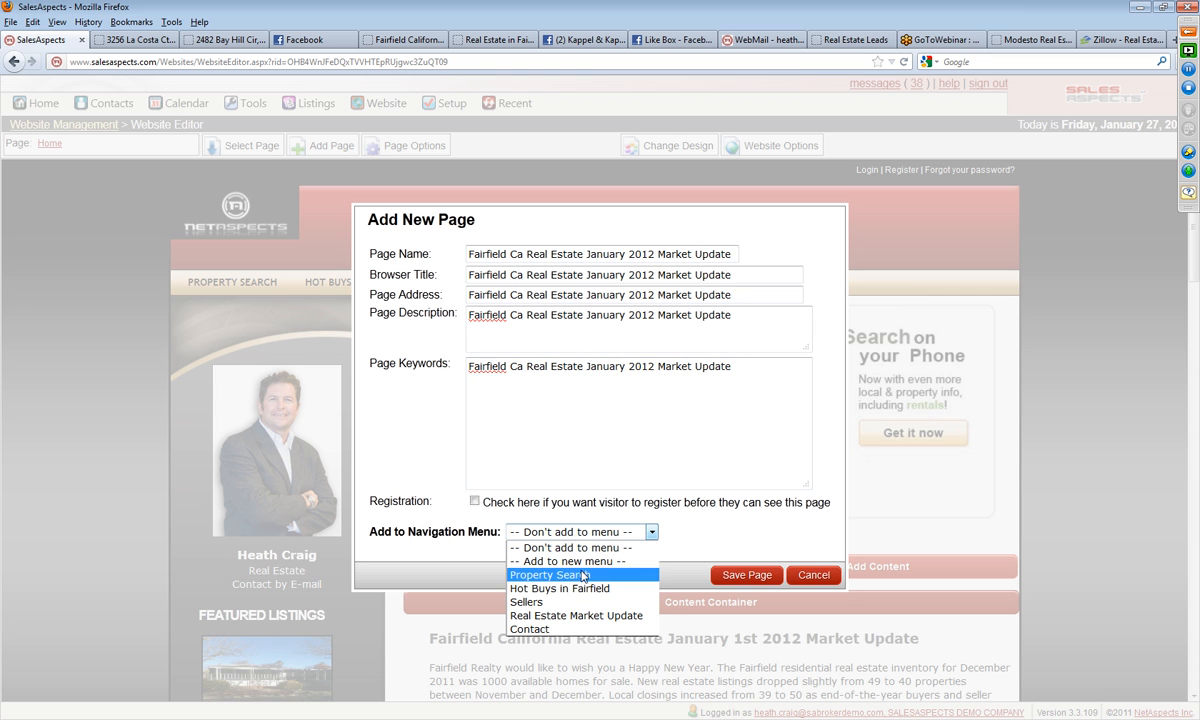
{"action": "left_click", "coordinate": [597, 616]}
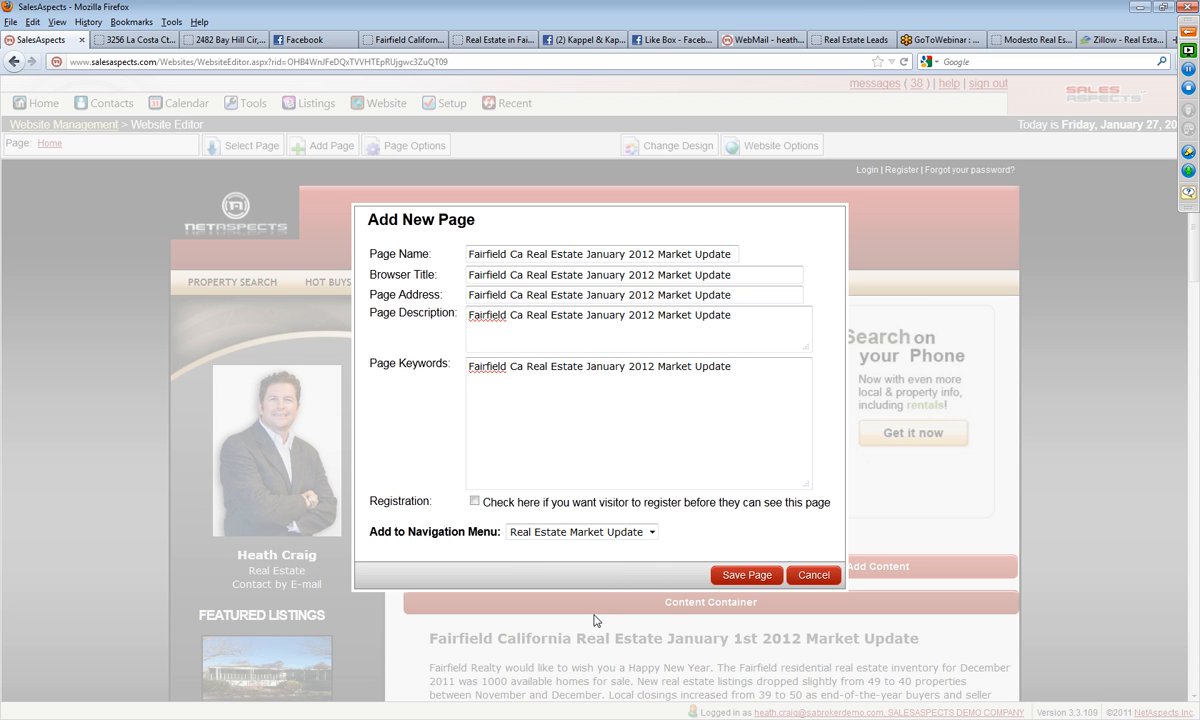
Step: Save the new January 2012 market update page to the website
{"action": "left_click", "coordinate": [740, 575]}
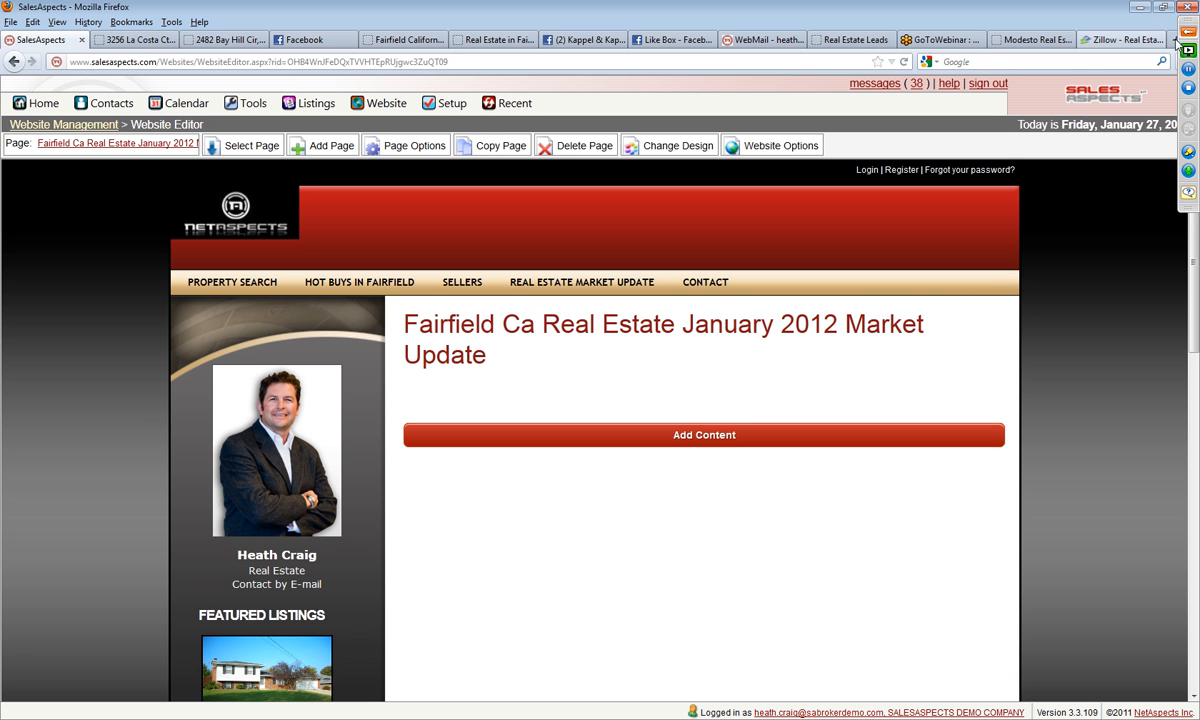
{"action": "left_click", "coordinate": [1188, 30]}
{"action": "left_click", "coordinate": [995, 34]}
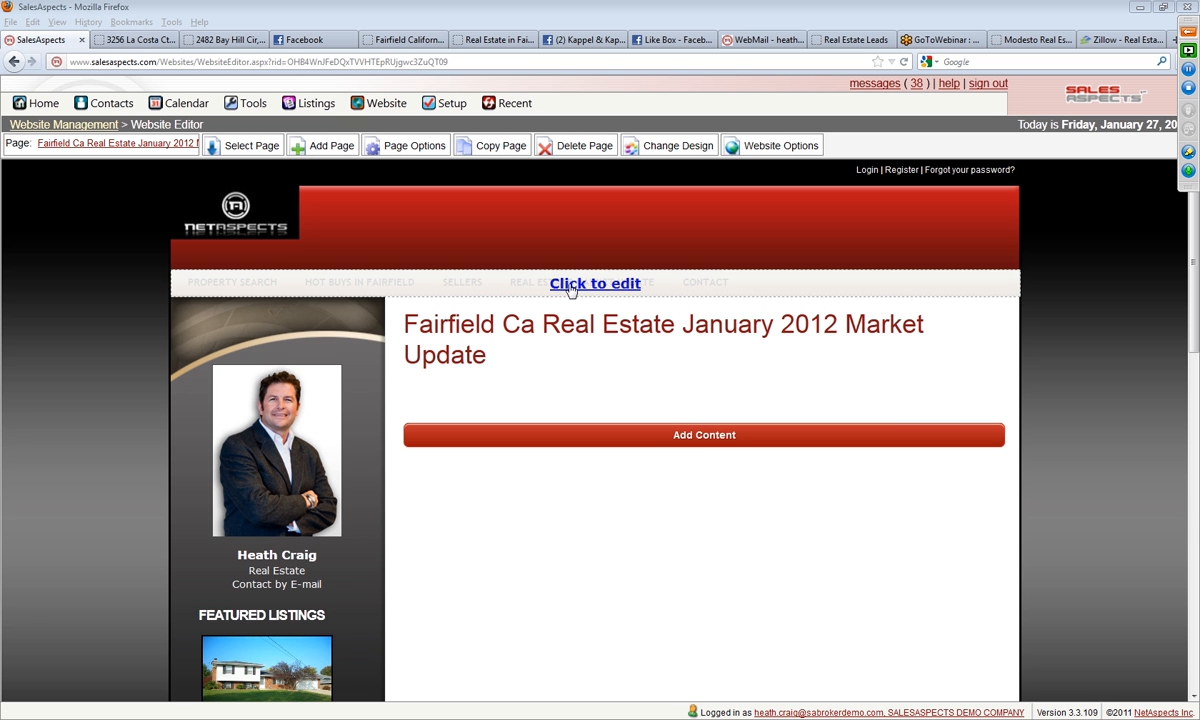
Step: Link the top-level Real Estate Market Update menu item to the page "Fairfield Ca Real Estate January 2012 Market Update"
{"action": "left_click", "coordinate": [571, 286]}
{"action": "left_click", "coordinate": [606, 390]}
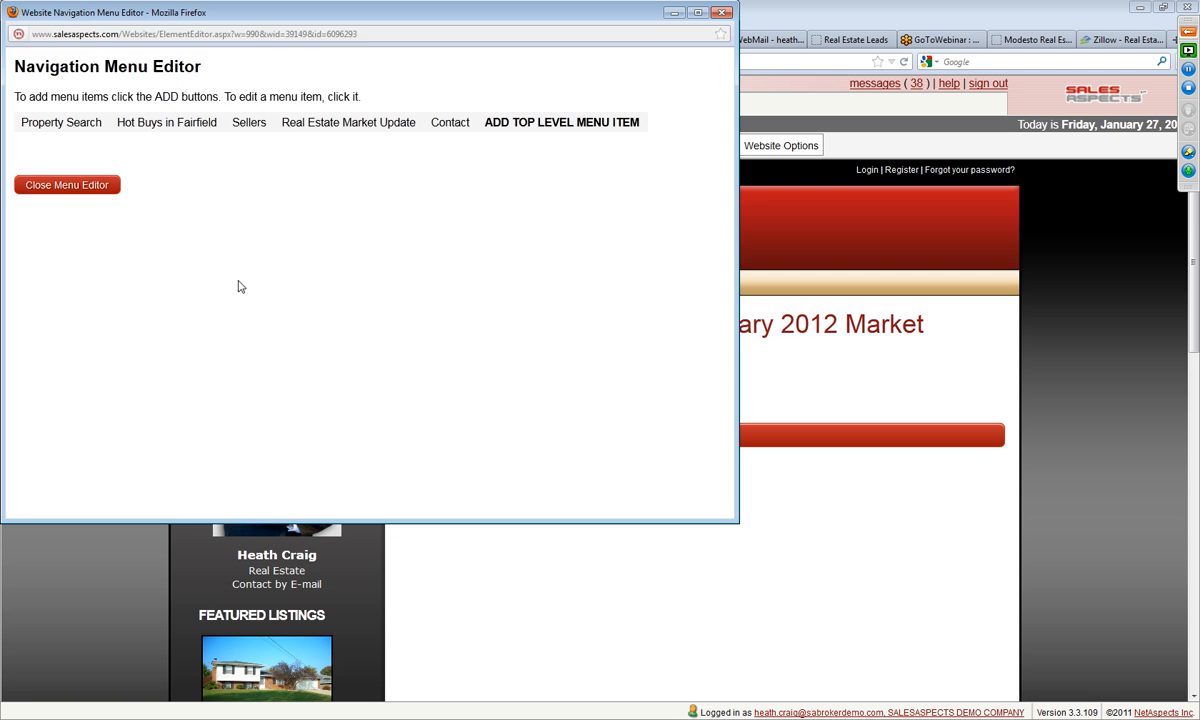
{"action": "left_click", "coordinate": [326, 124]}
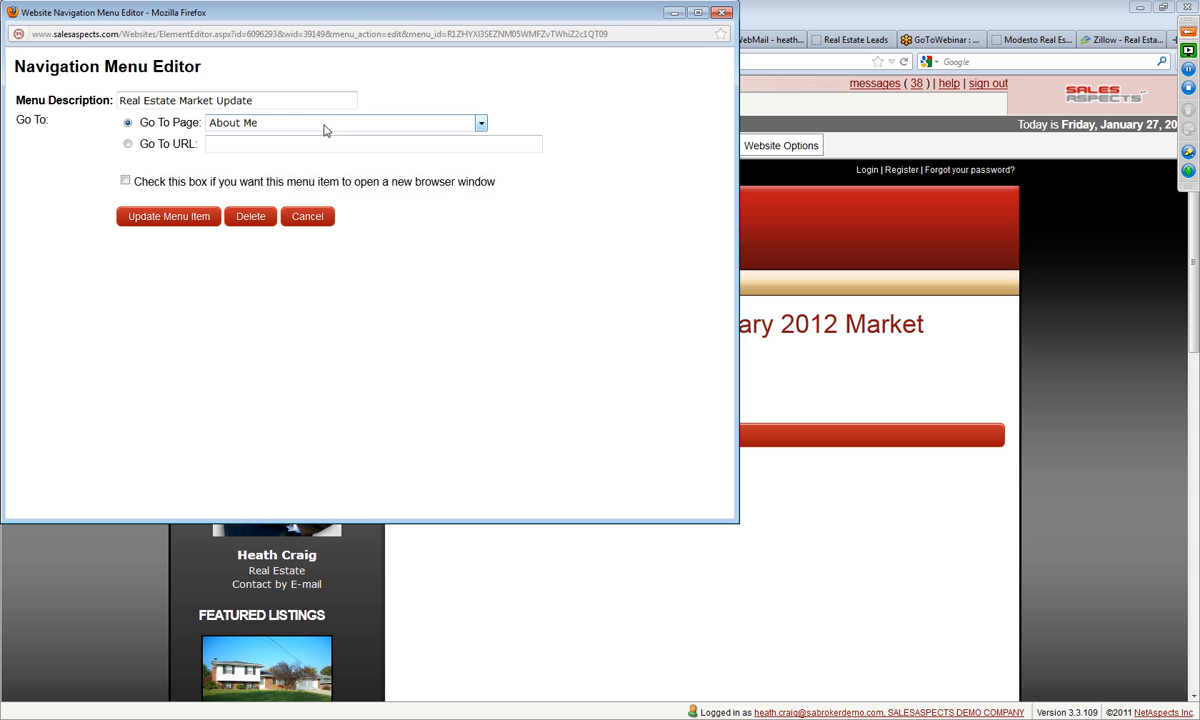
{"action": "left_click", "coordinate": [260, 122]}
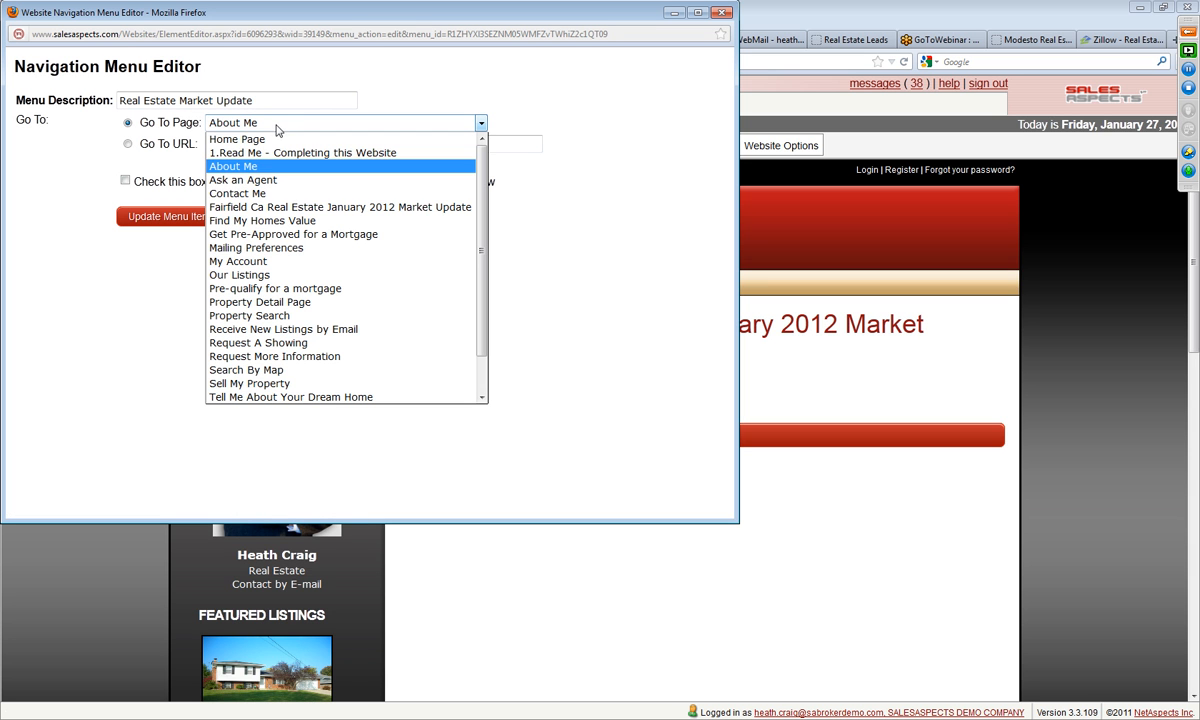
{"action": "left_click", "coordinate": [301, 207]}
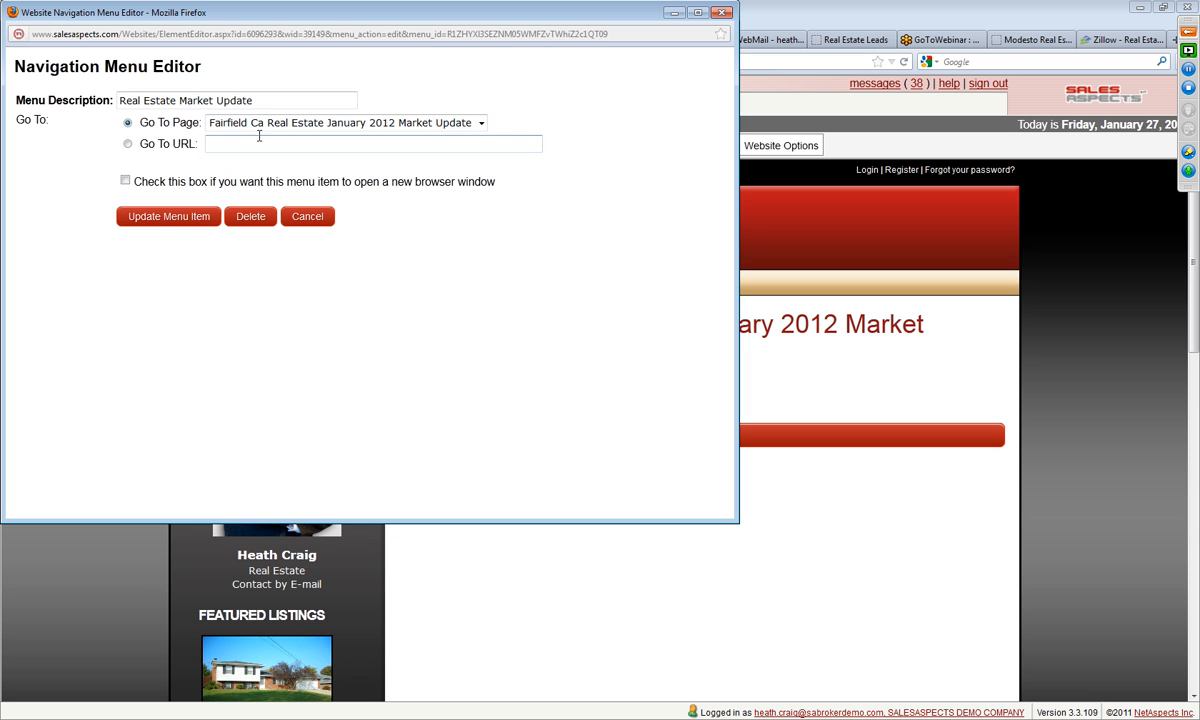
{"action": "left_click", "coordinate": [172, 212]}
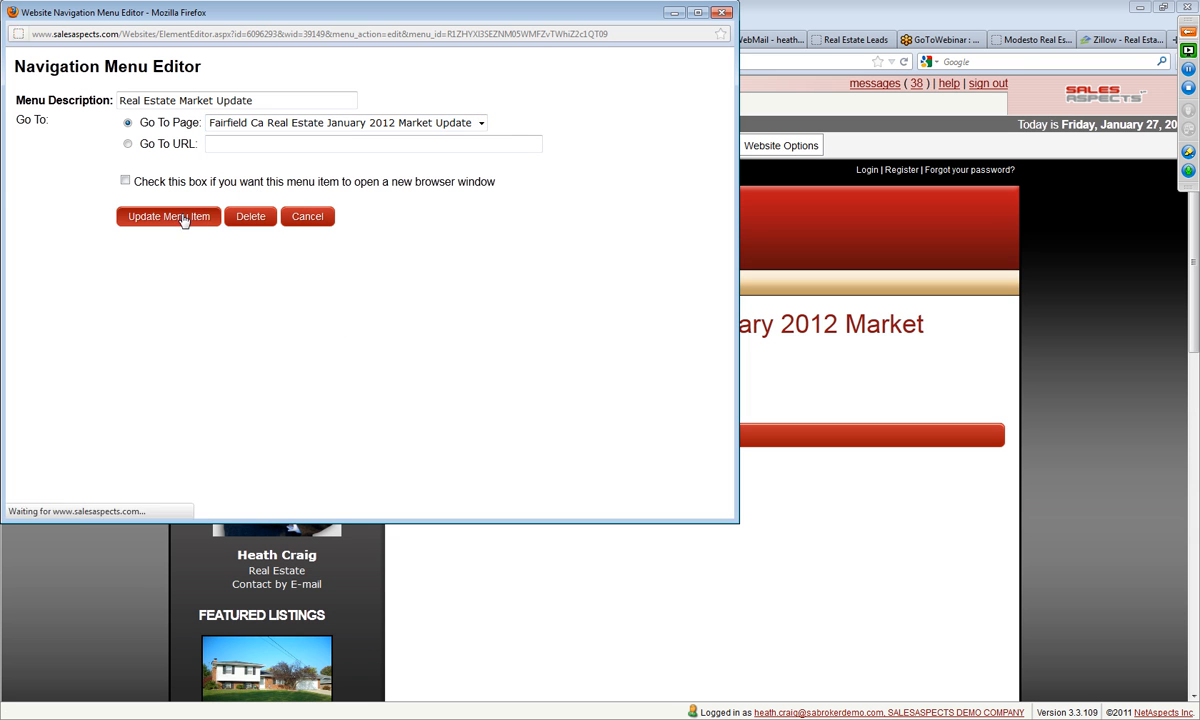
Step: Delete the Fairfield market update and About Me submenu items under Real Estate Market Update, and close the menu editor
{"action": "mouse_move", "coordinate": [324, 126]}
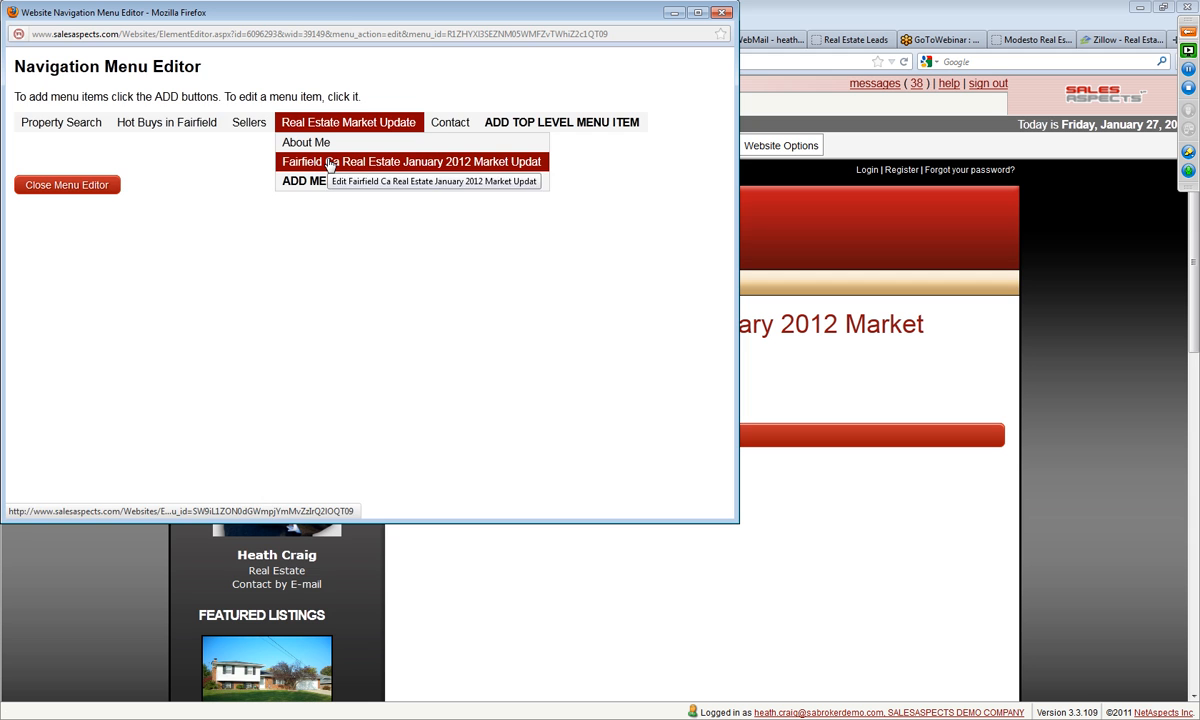
{"action": "left_click", "coordinate": [310, 161]}
{"action": "left_click", "coordinate": [380, 217]}
{"action": "left_click", "coordinate": [368, 248]}
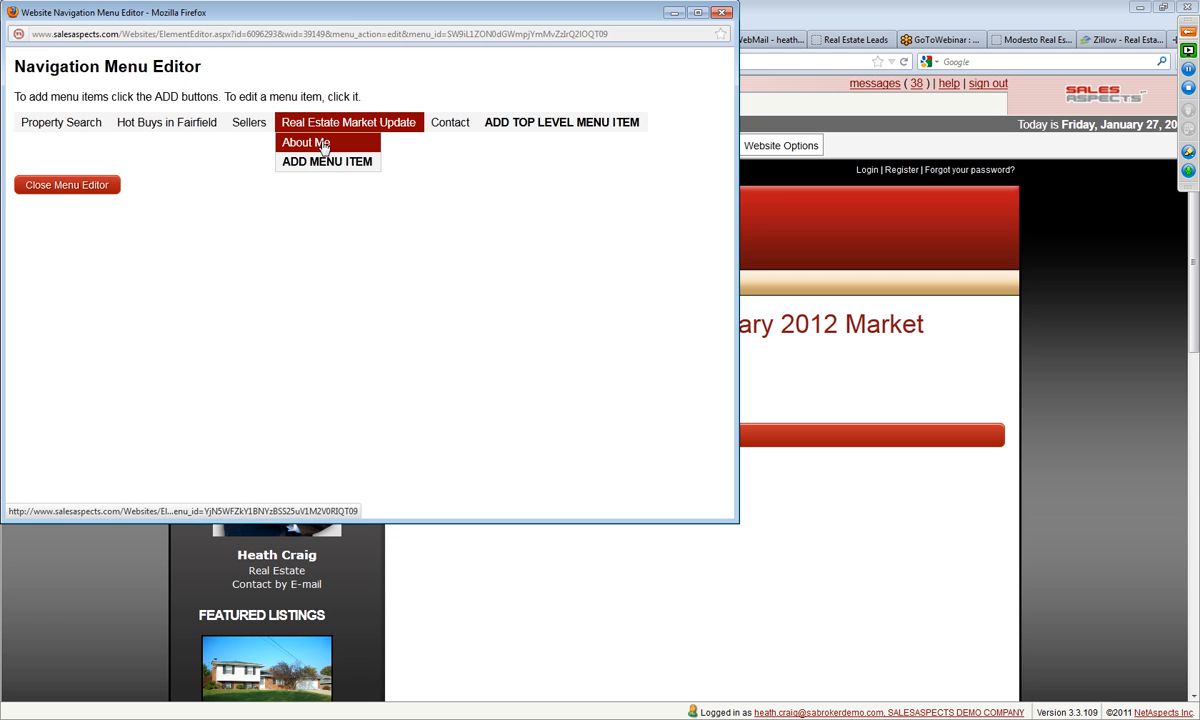
{"action": "left_click", "coordinate": [323, 145]}
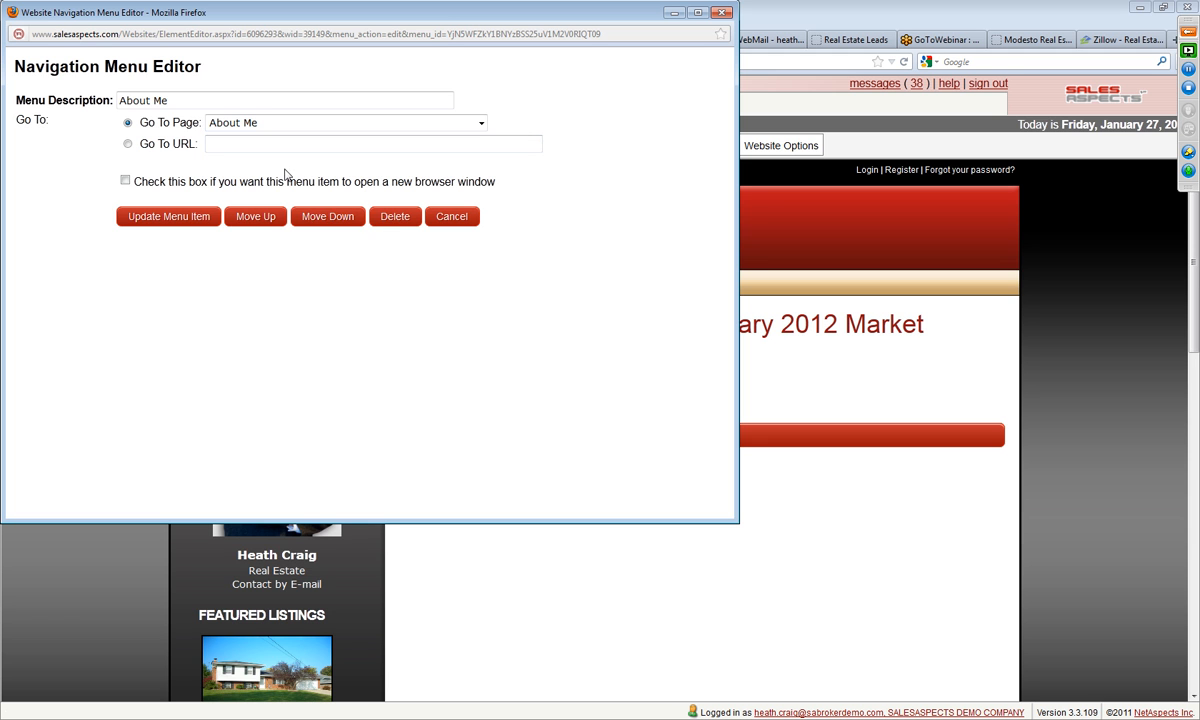
{"action": "left_click", "coordinate": [394, 219]}
{"action": "left_click", "coordinate": [369, 247]}
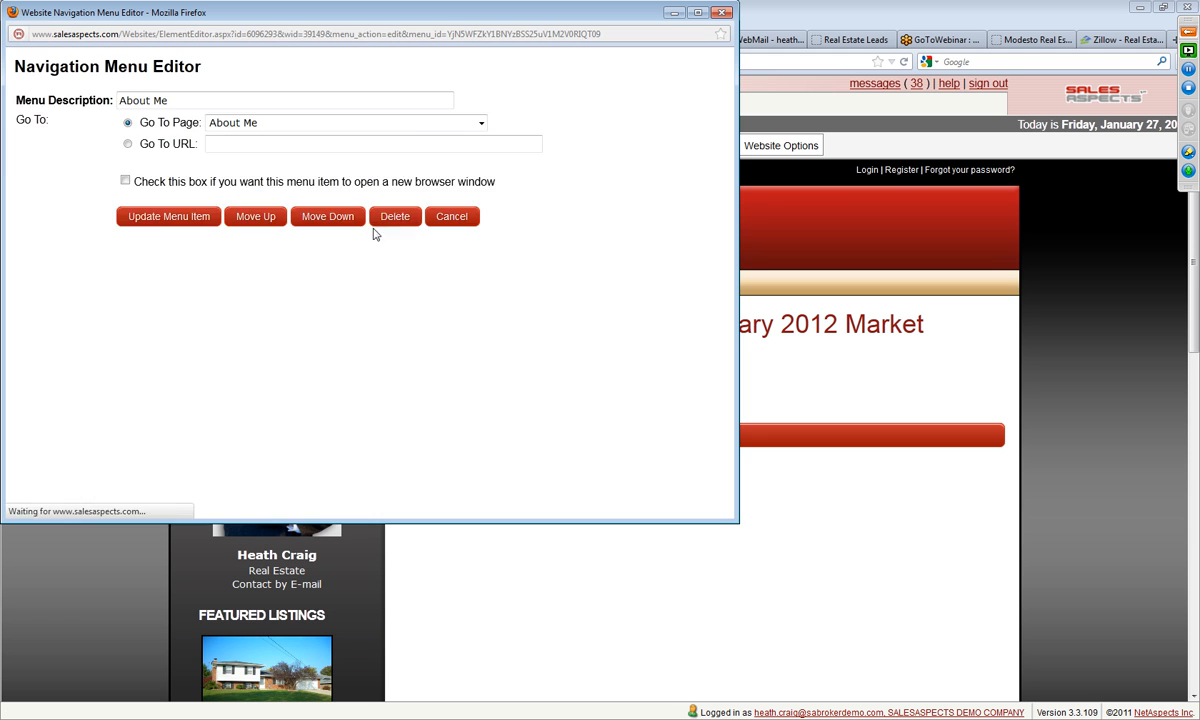
{"action": "left_click", "coordinate": [90, 189]}
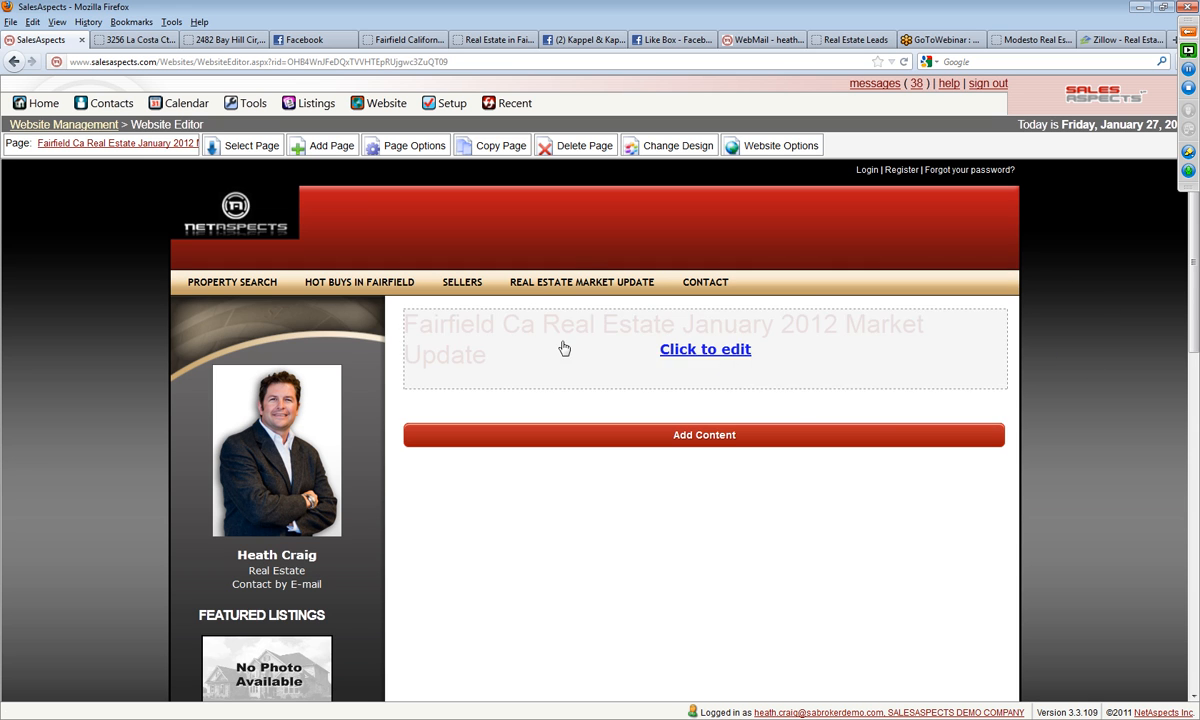
Step: Start a new submenu item under Real Estate Market Update with the description "January 2012 Fairfield Real Estate Market Update"
{"action": "left_click", "coordinate": [535, 268]}
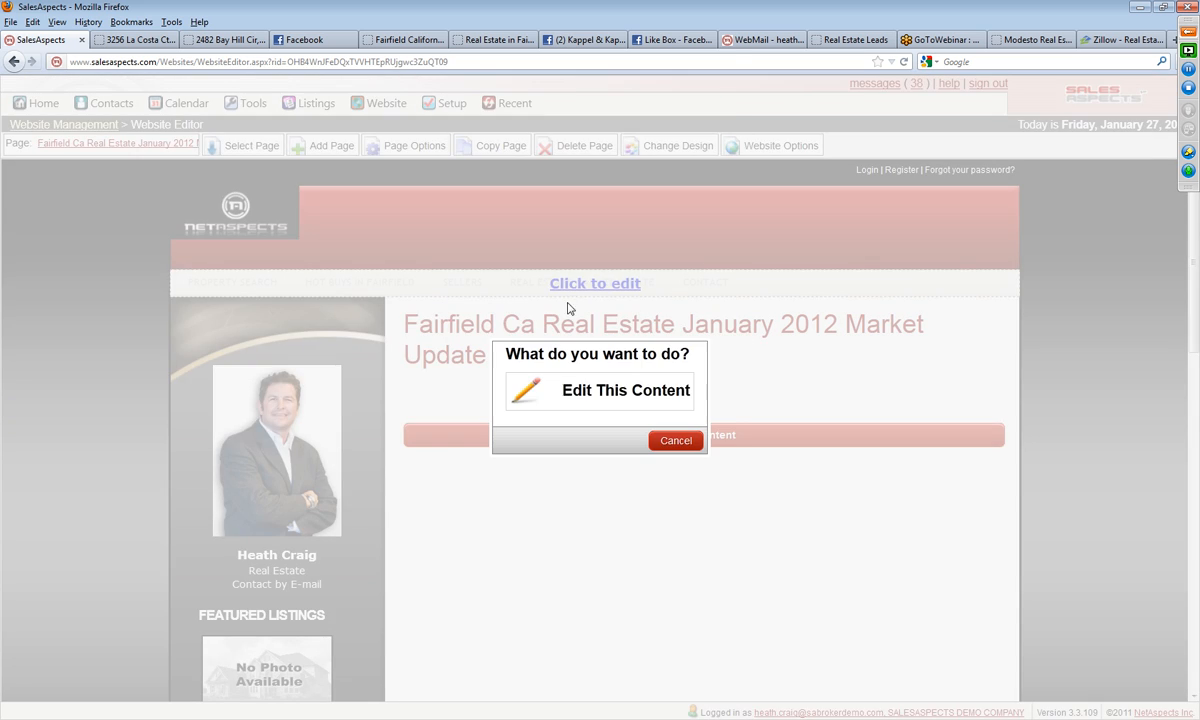
{"action": "left_click", "coordinate": [594, 388]}
{"action": "mouse_move", "coordinate": [316, 121]}
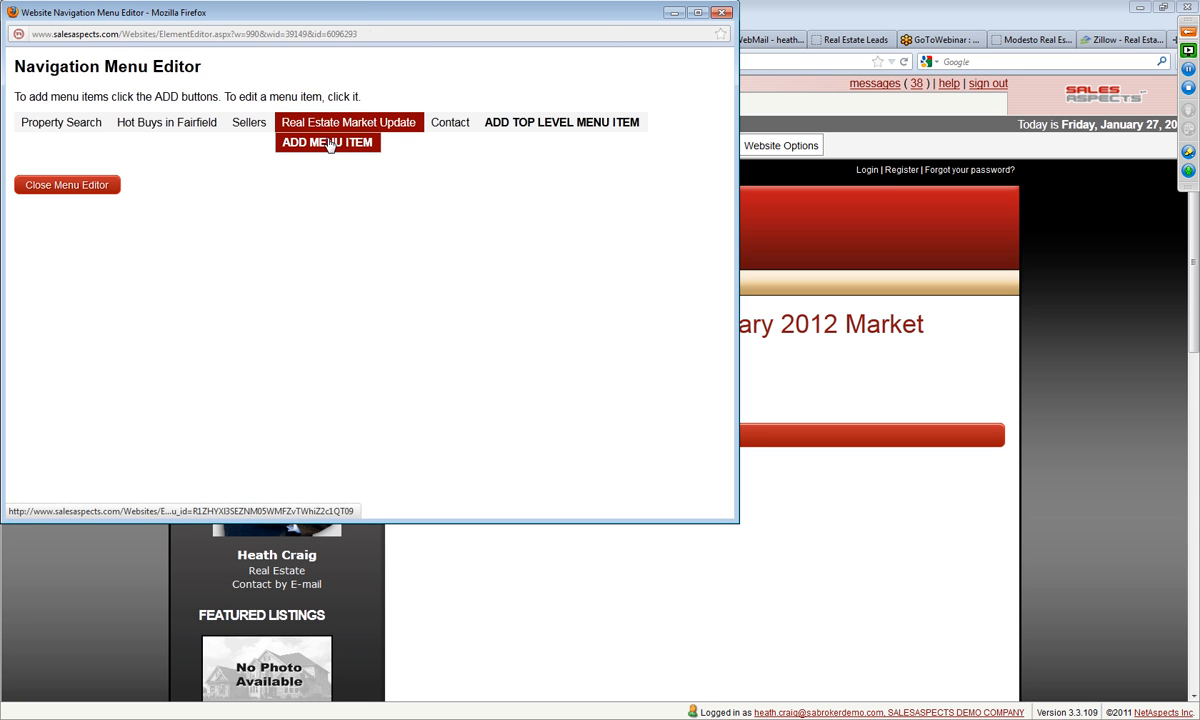
{"action": "left_click", "coordinate": [329, 143]}
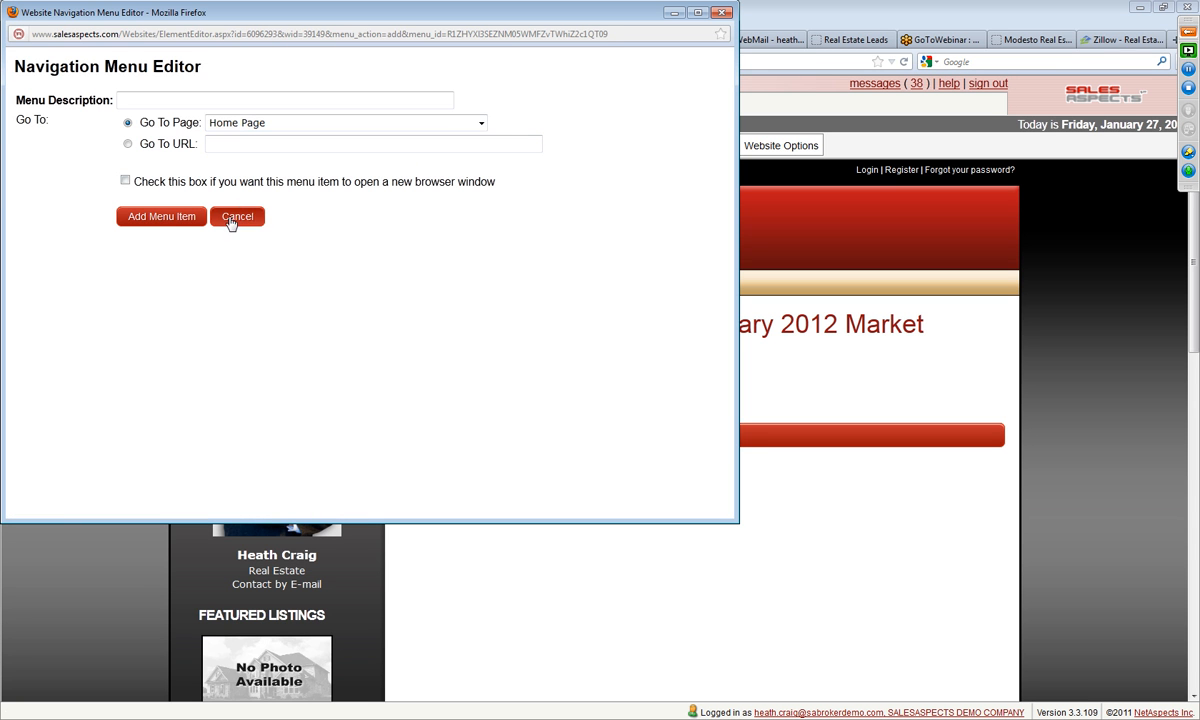
{"action": "left_click", "coordinate": [177, 94]}
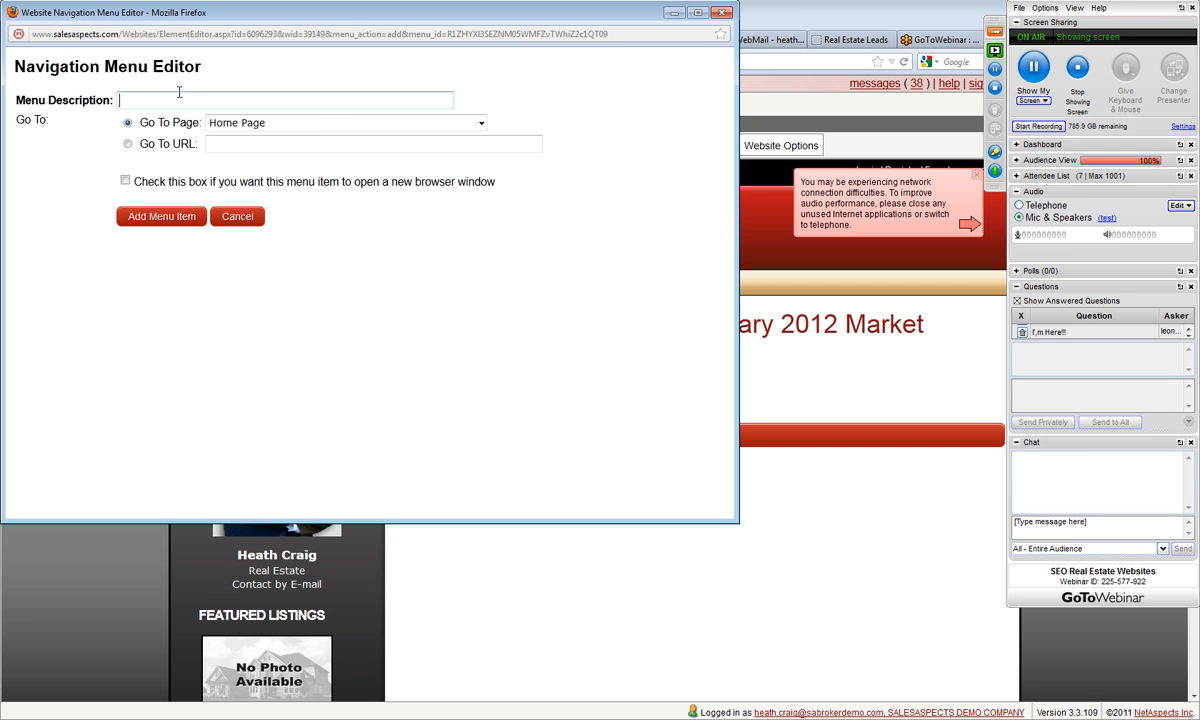
{"action": "left_click", "coordinate": [994, 50]}
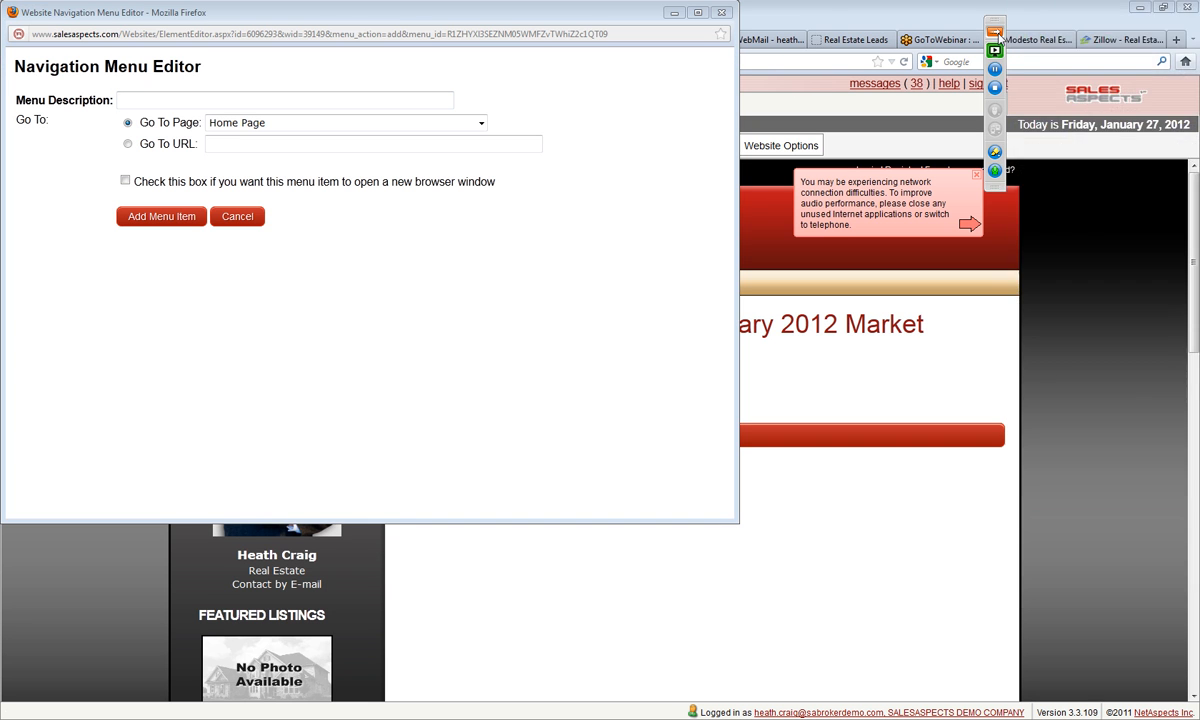
{"action": "left_click", "coordinate": [208, 103]}
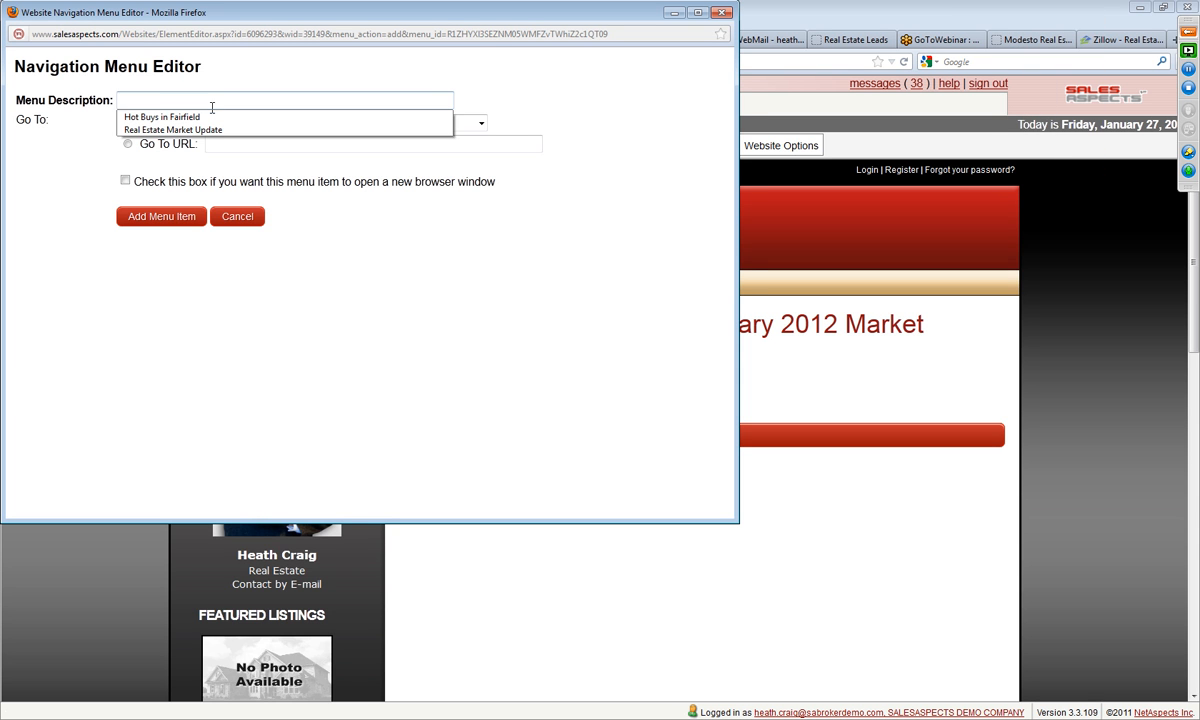
{"action": "left_click", "coordinate": [214, 130]}
{"action": "left_click", "coordinate": [121, 100]}
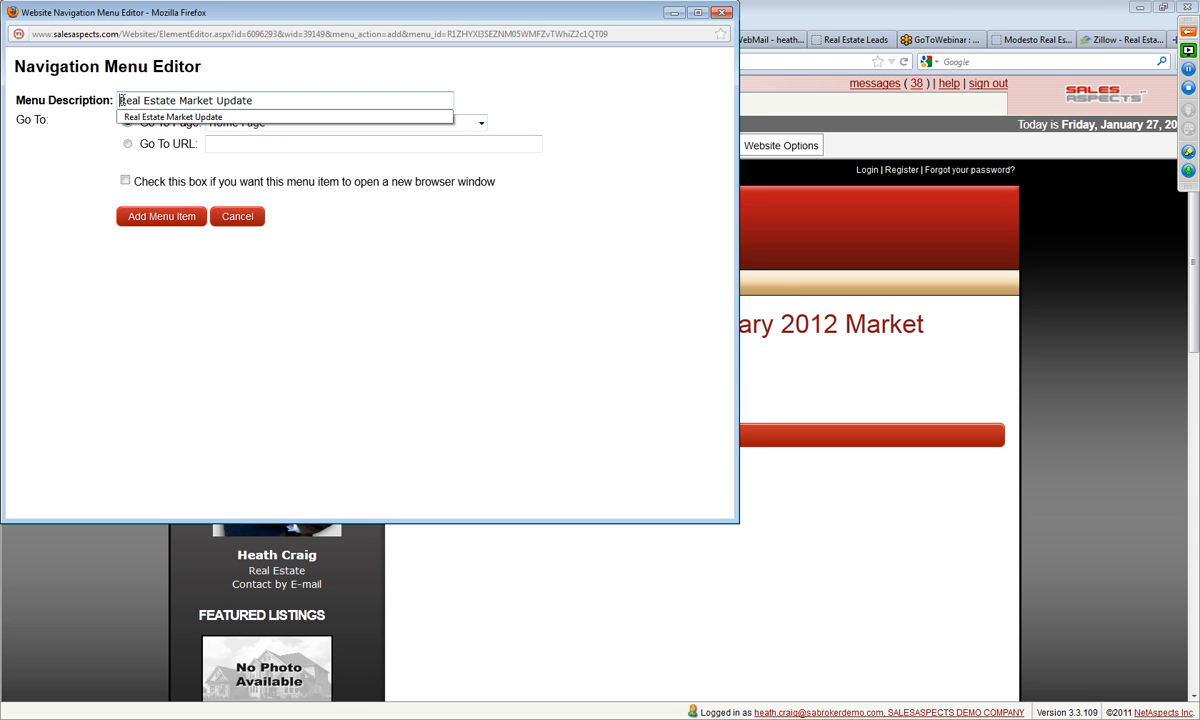
{"action": "type", "text": "January "}
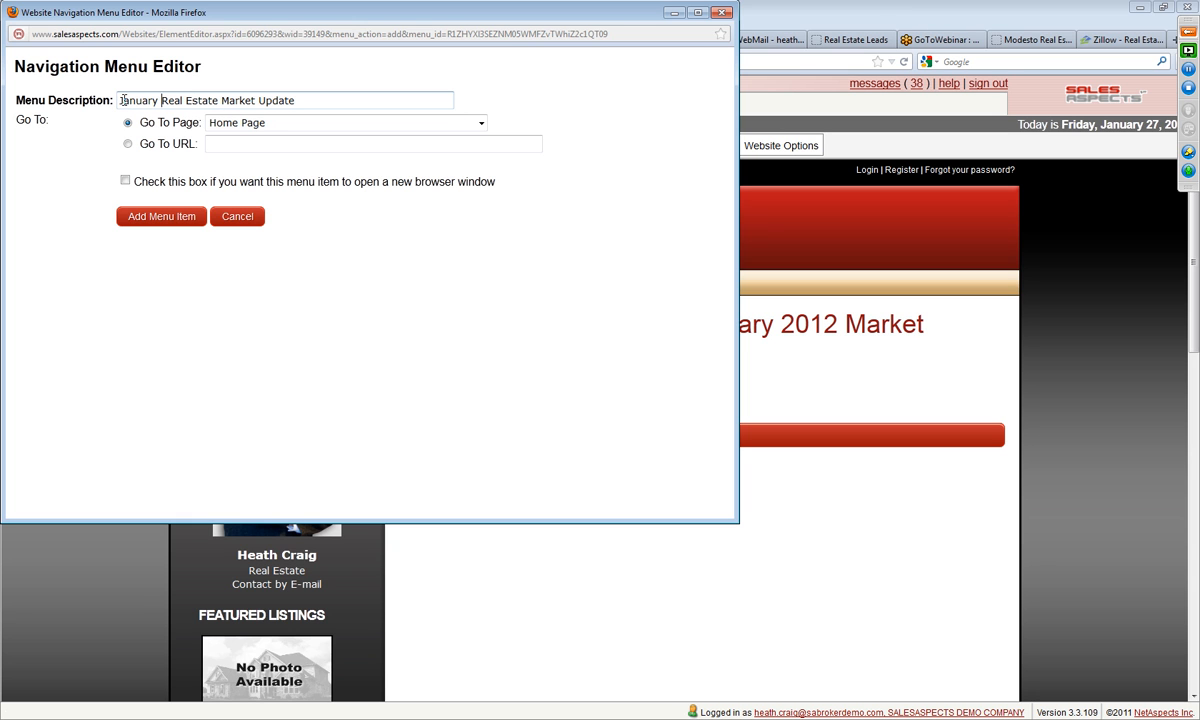
{"action": "type", "text": "2012 "}
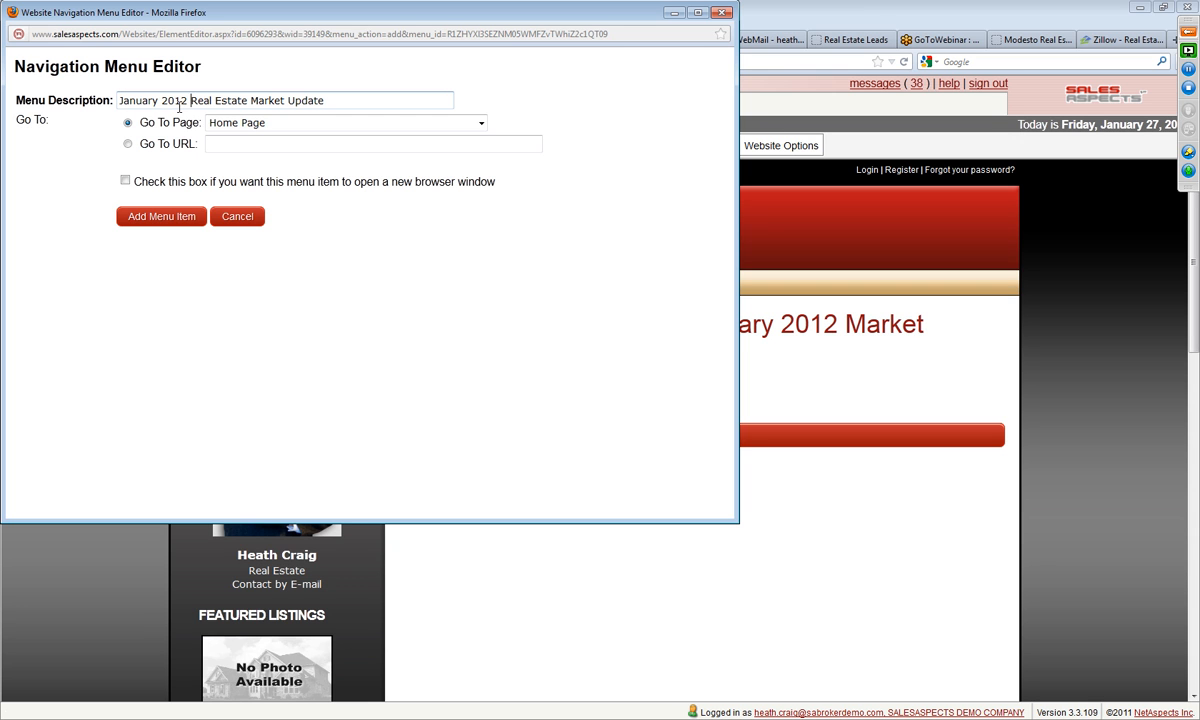
{"action": "type", "text": "Fairfield"}
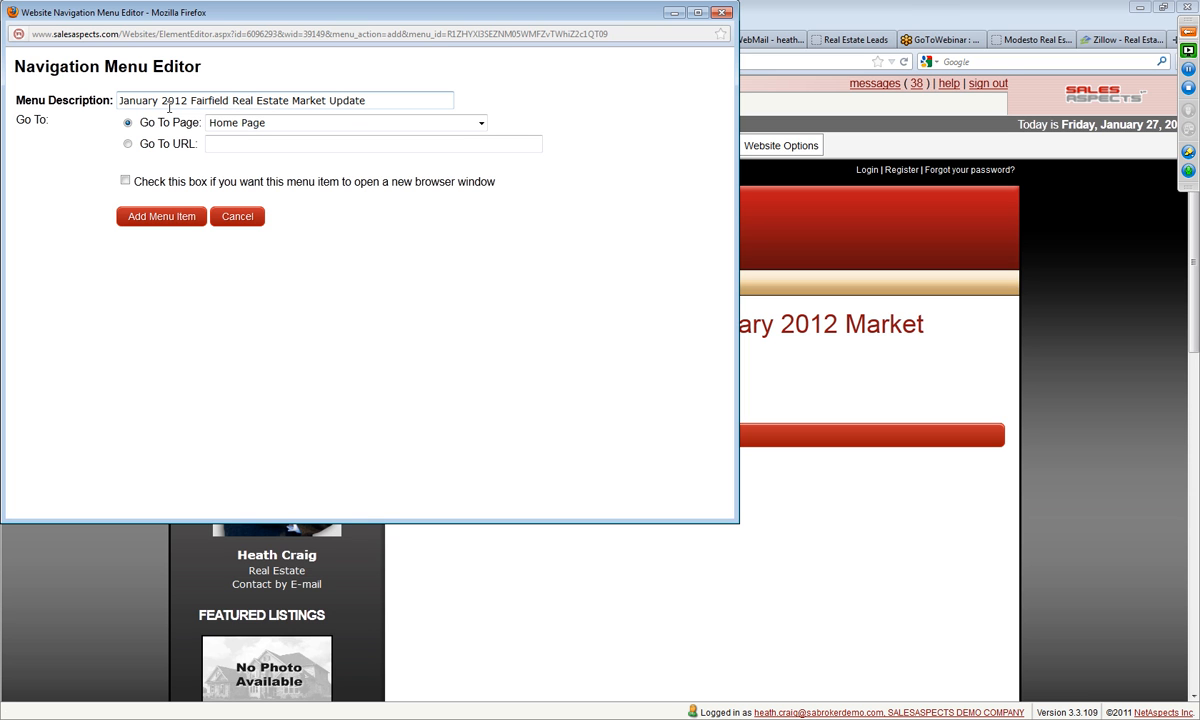
Step: Add the submenu item with "Fairfield Ca Real Estate January 2012 Market Update" as its target page, and close the menu editor
{"action": "left_click", "coordinate": [266, 127]}
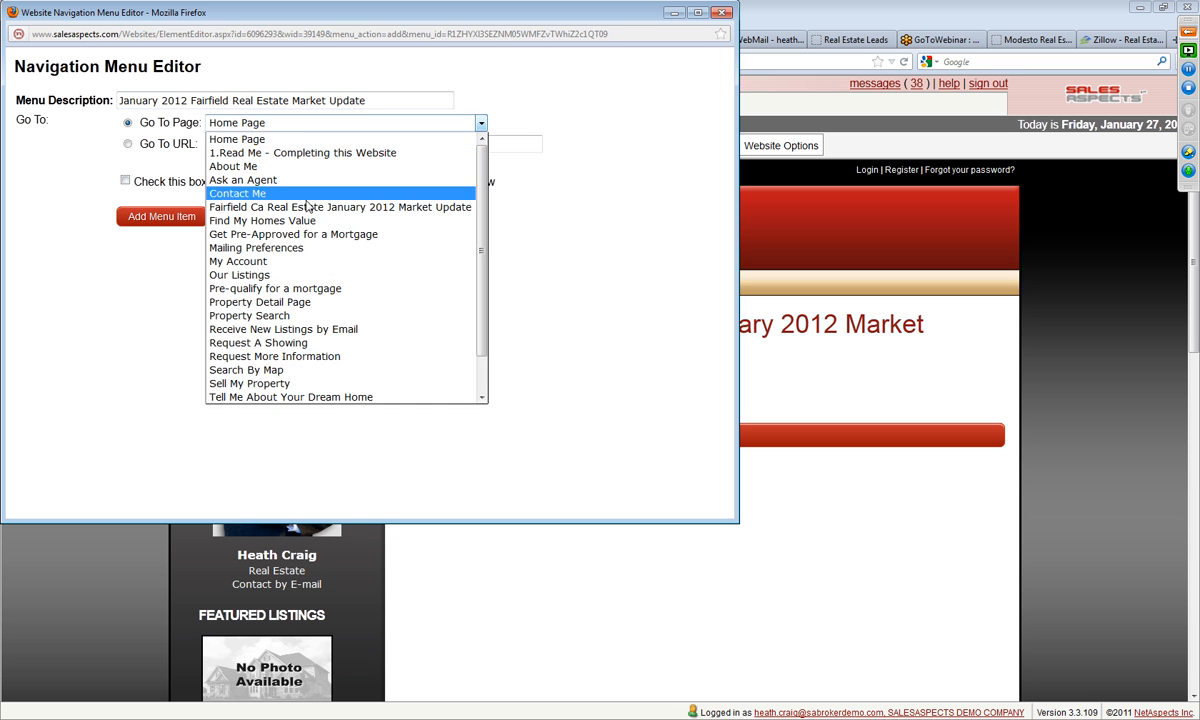
{"action": "left_click", "coordinate": [300, 207]}
{"action": "left_click", "coordinate": [178, 216]}
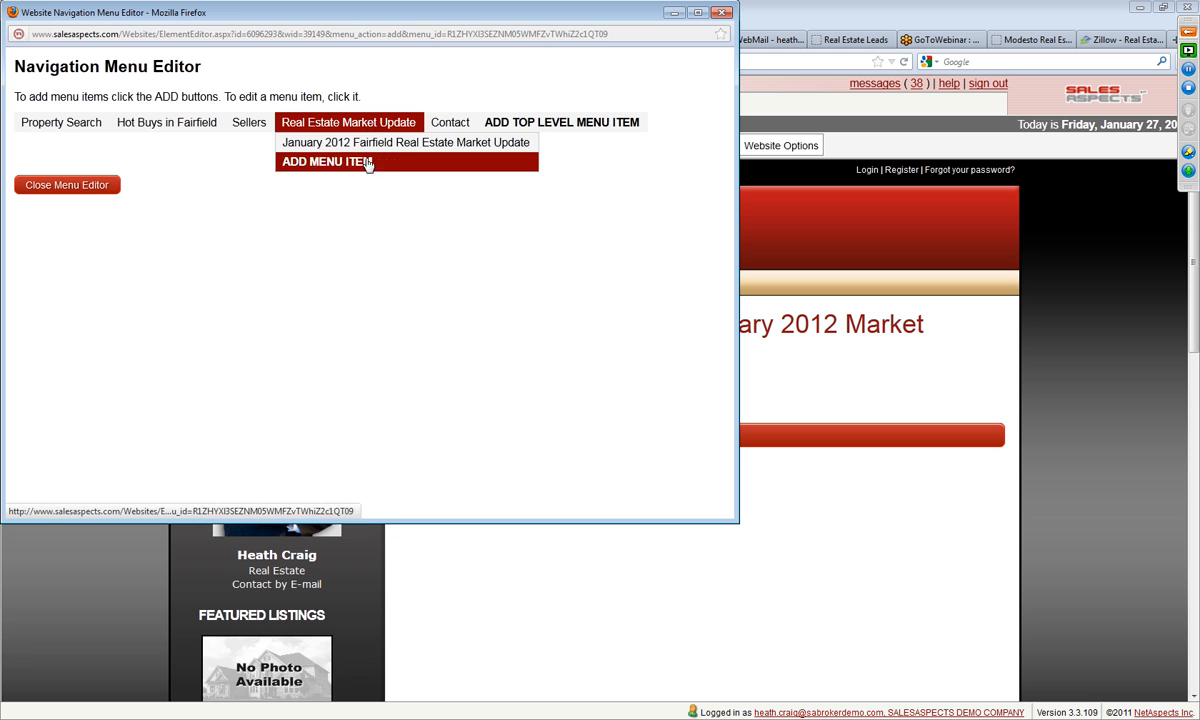
{"action": "left_click", "coordinate": [100, 188]}
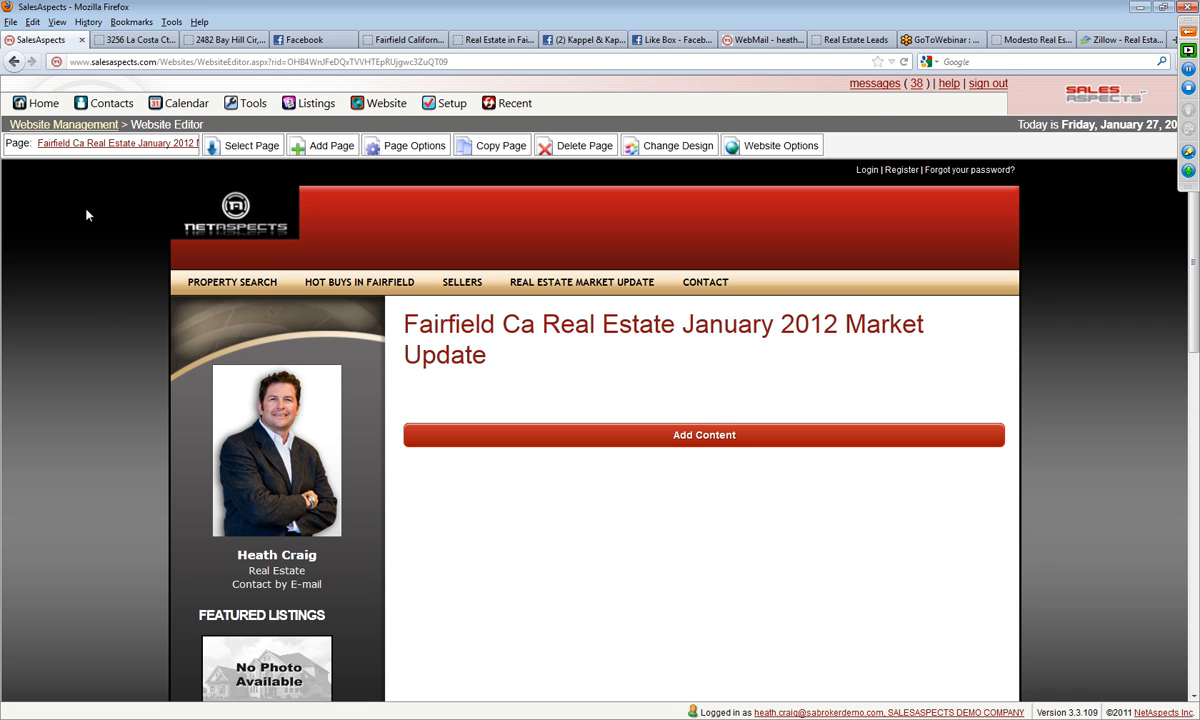
{"action": "left_click", "coordinate": [217, 42]}
{"action": "left_click", "coordinate": [221, 63]}
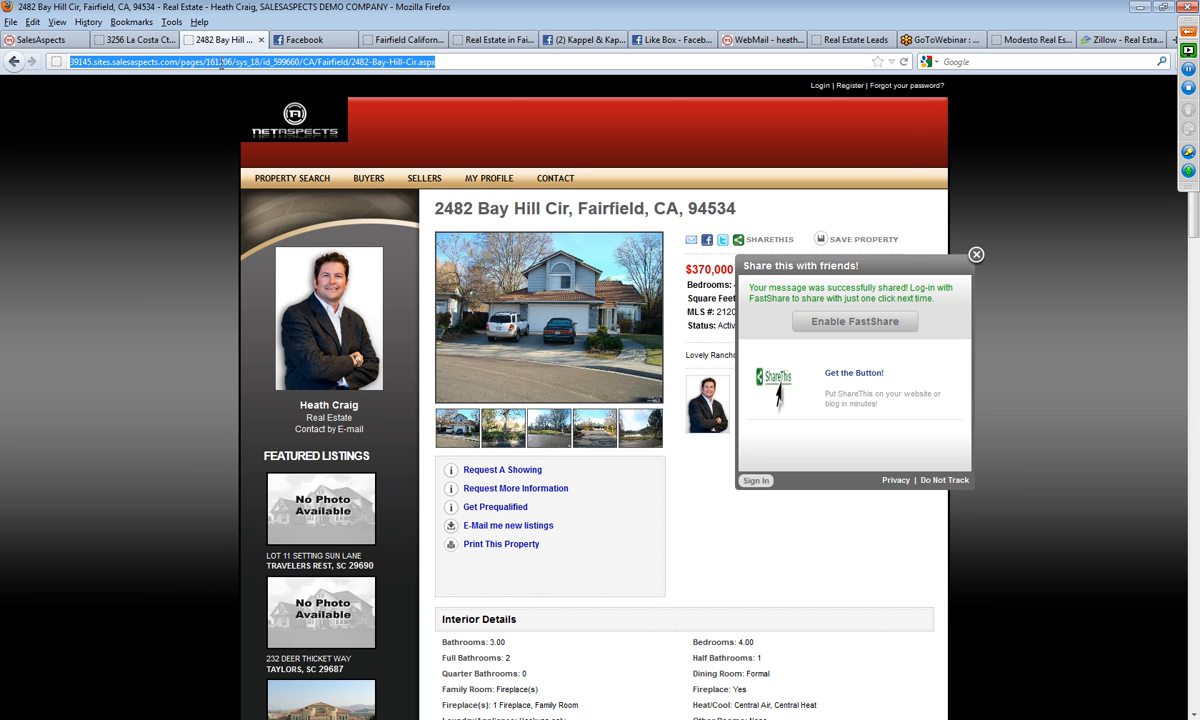
{"action": "type", "text": "www.google.com"}
{"action": "key", "text": "Return"}
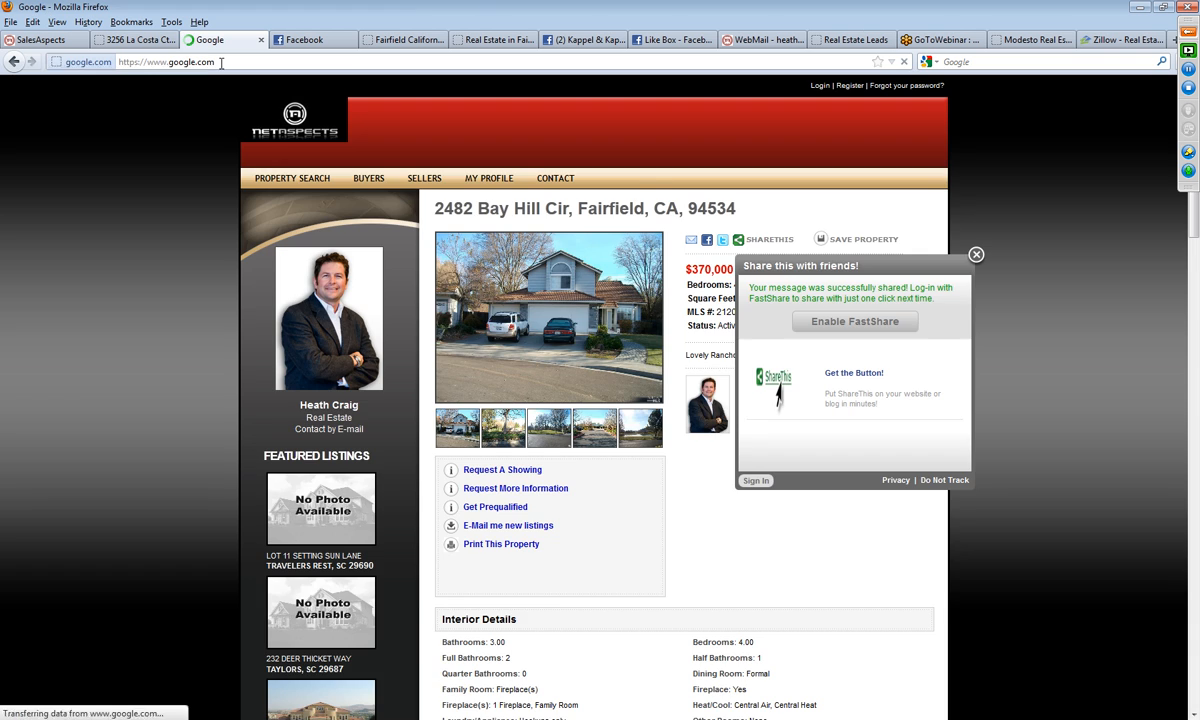
{"action": "type", "text": "kahala asso"}
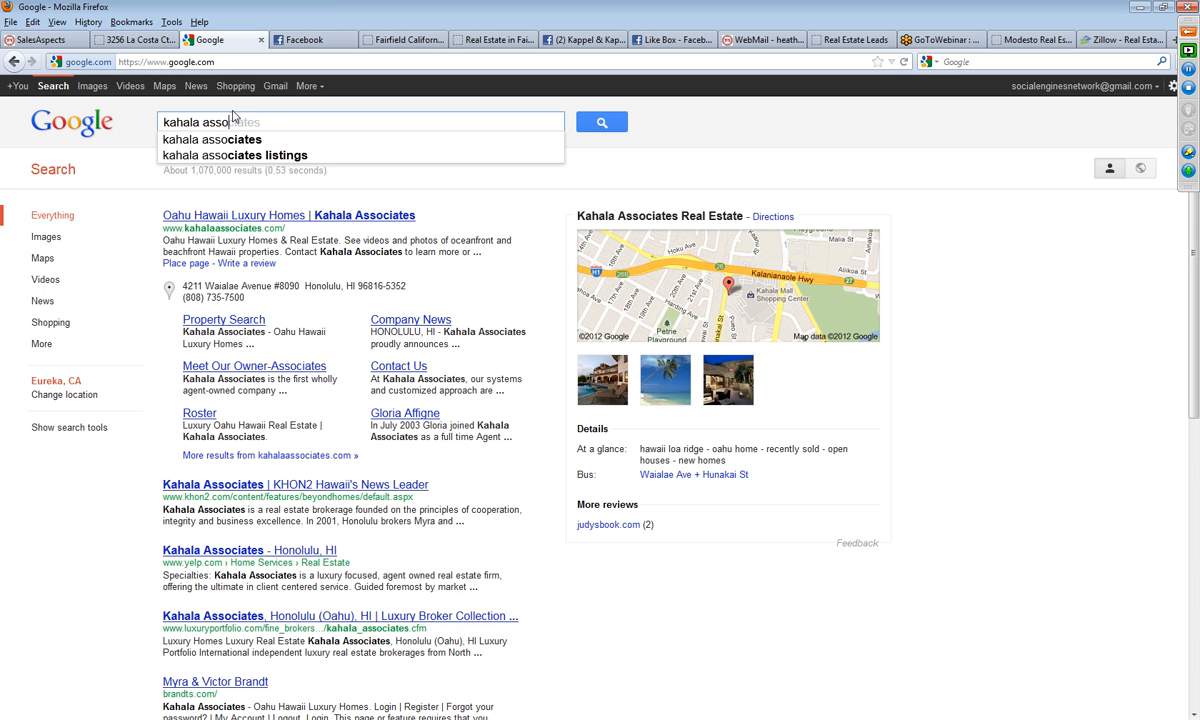
{"action": "left_click", "coordinate": [237, 142]}
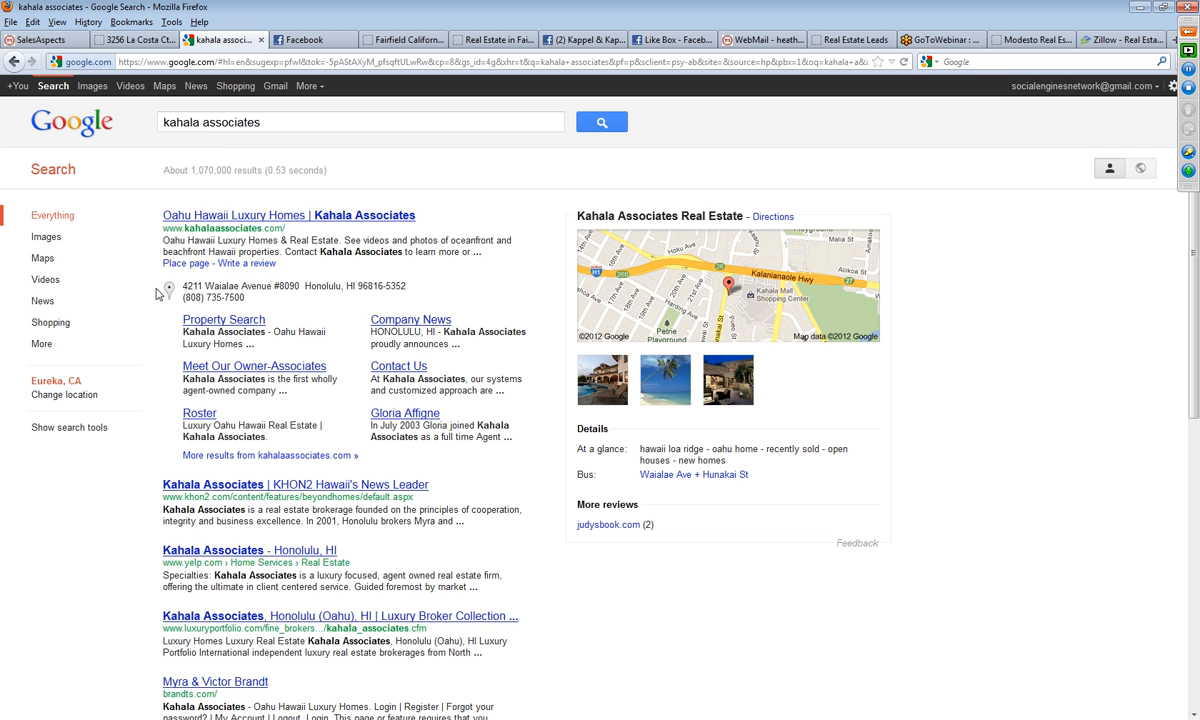
Step: Open the Oahu Hawaii Luxury Homes website of Kahala Associates from the results and copy its web address
{"action": "left_click", "coordinate": [270, 214]}
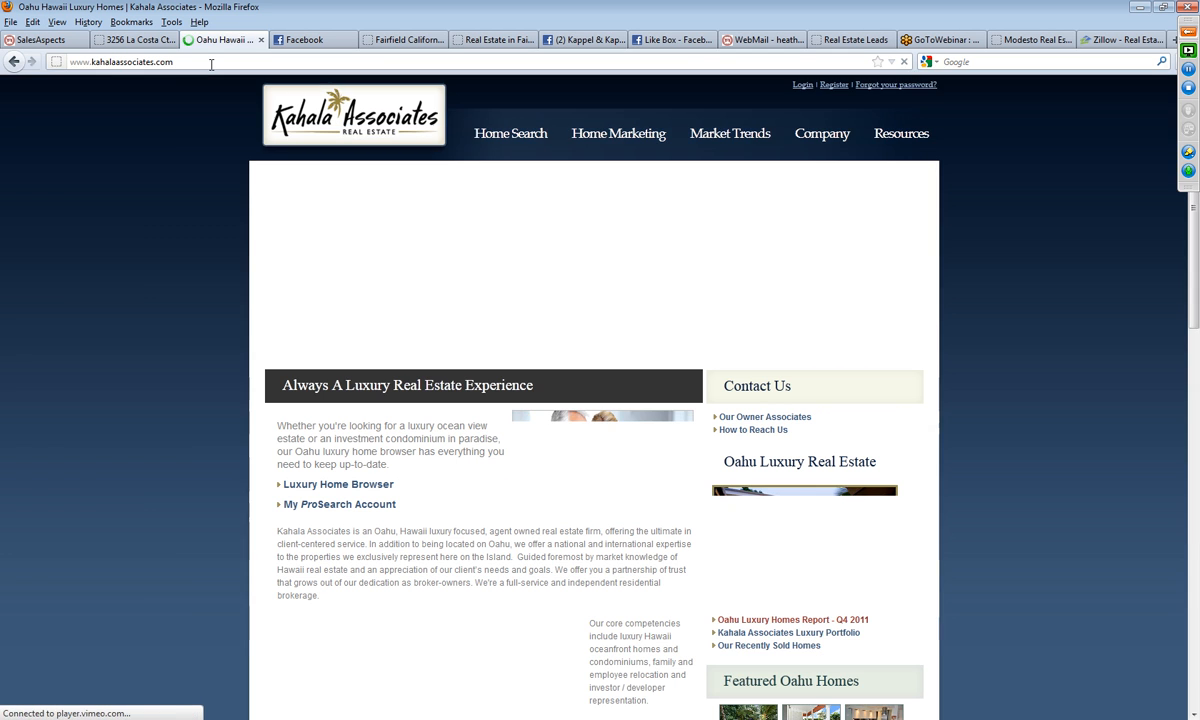
{"action": "left_click", "coordinate": [211, 64]}
{"action": "right_click", "coordinate": [211, 64]}
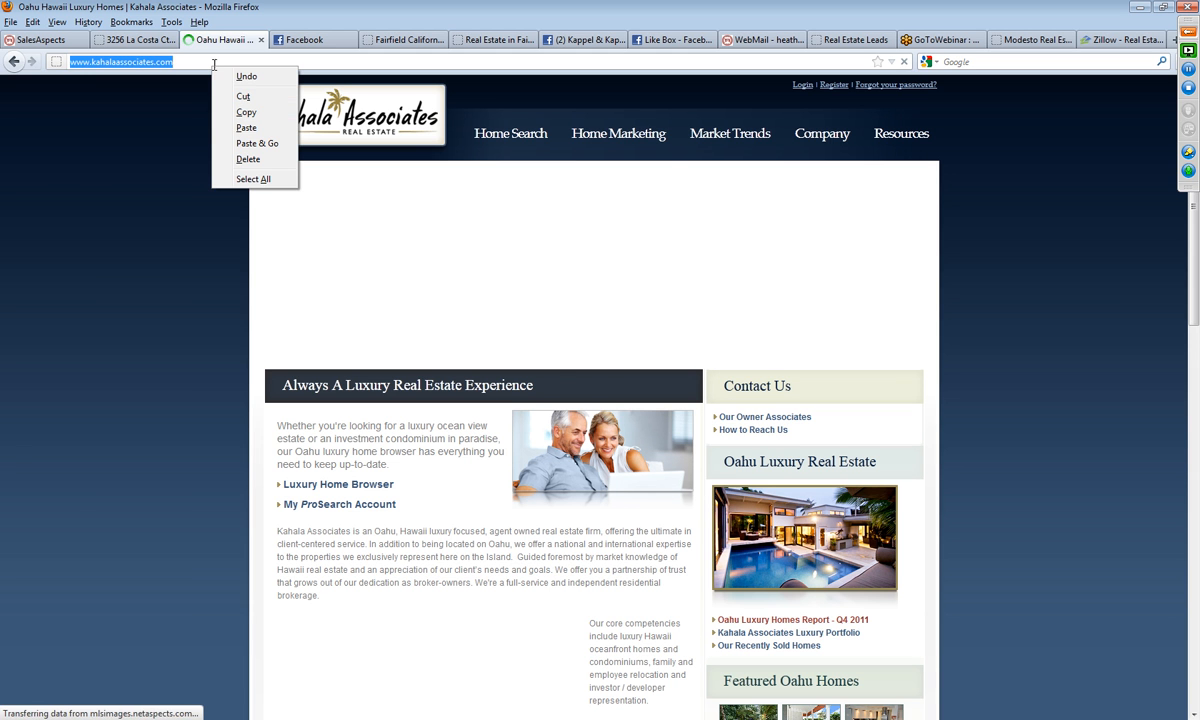
{"action": "left_click", "coordinate": [245, 112]}
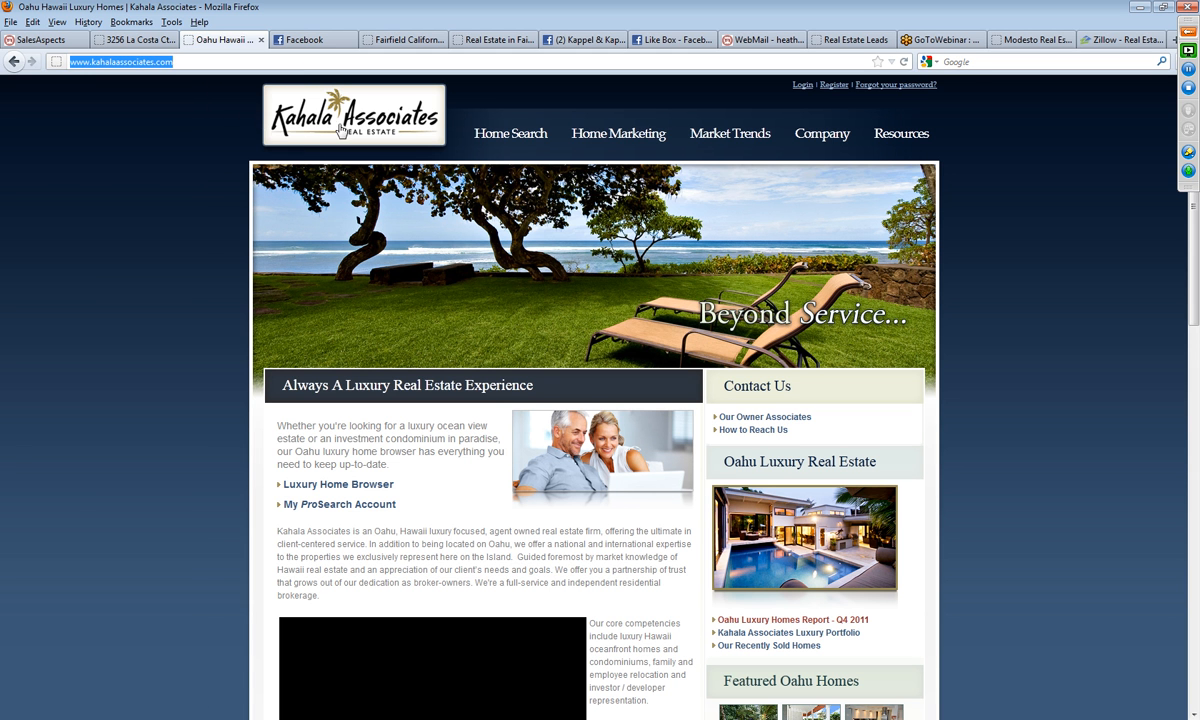
Step: Switch to the GoToWebinar control panel and paste the copied Kahala Associates web address into the chat message
{"action": "left_click", "coordinate": [1189, 34]}
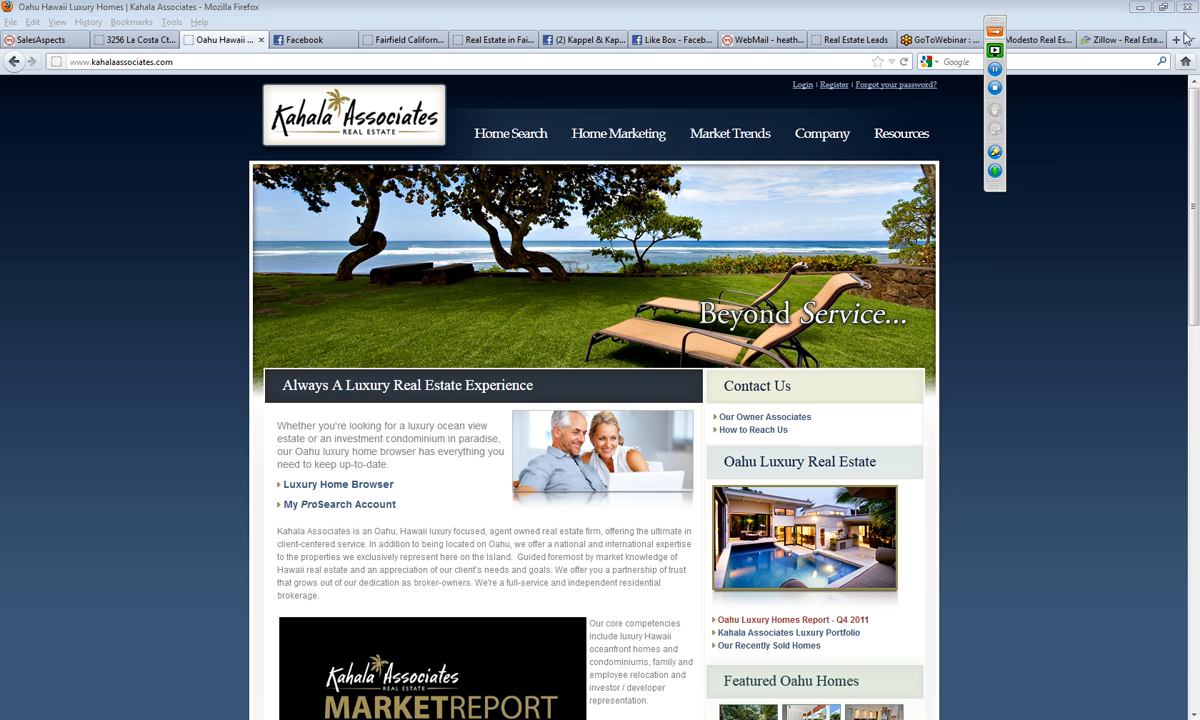
{"action": "right_click", "coordinate": [1052, 531]}
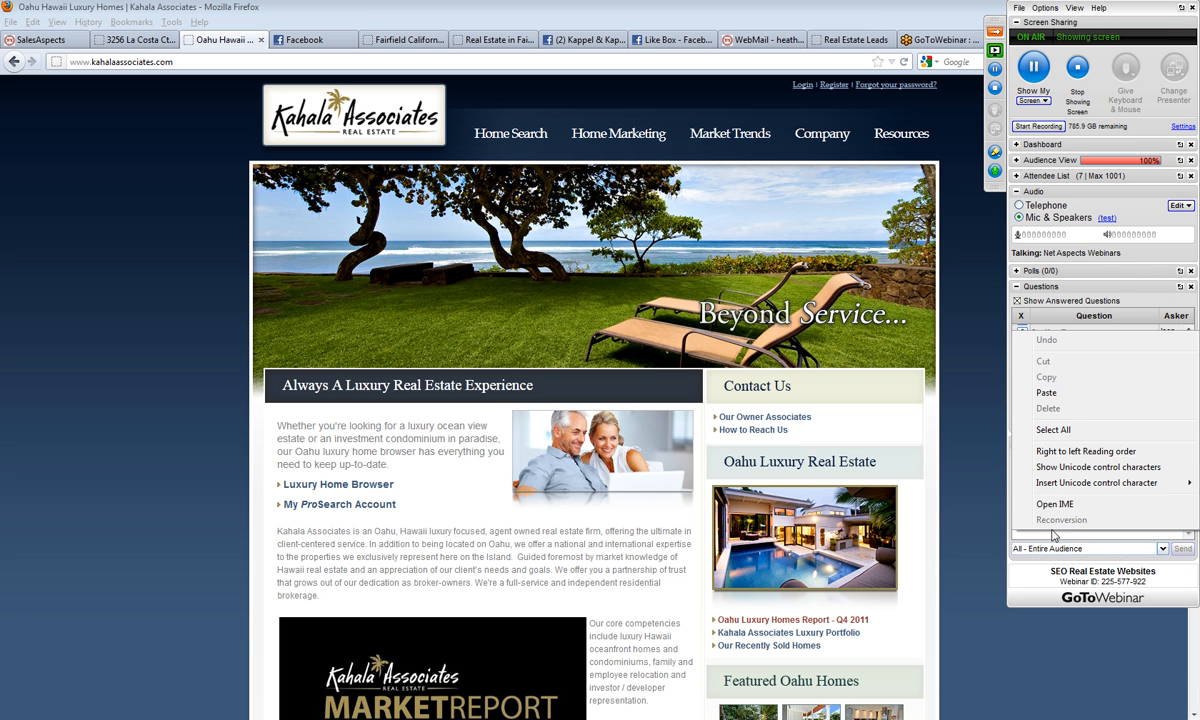
{"action": "left_click", "coordinate": [984, 368]}
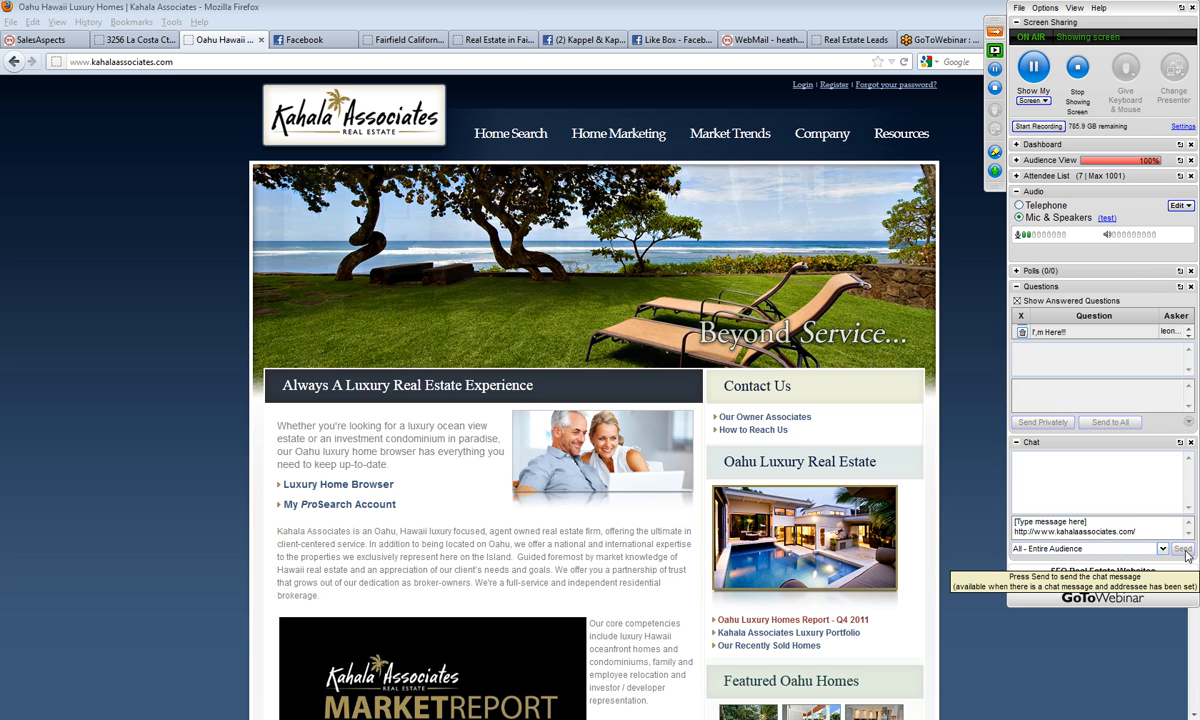
Step: Paste the copied Kahala Associates web address into the webinar chat message and send it to the entire audience
{"action": "right_click", "coordinate": [1095, 523]}
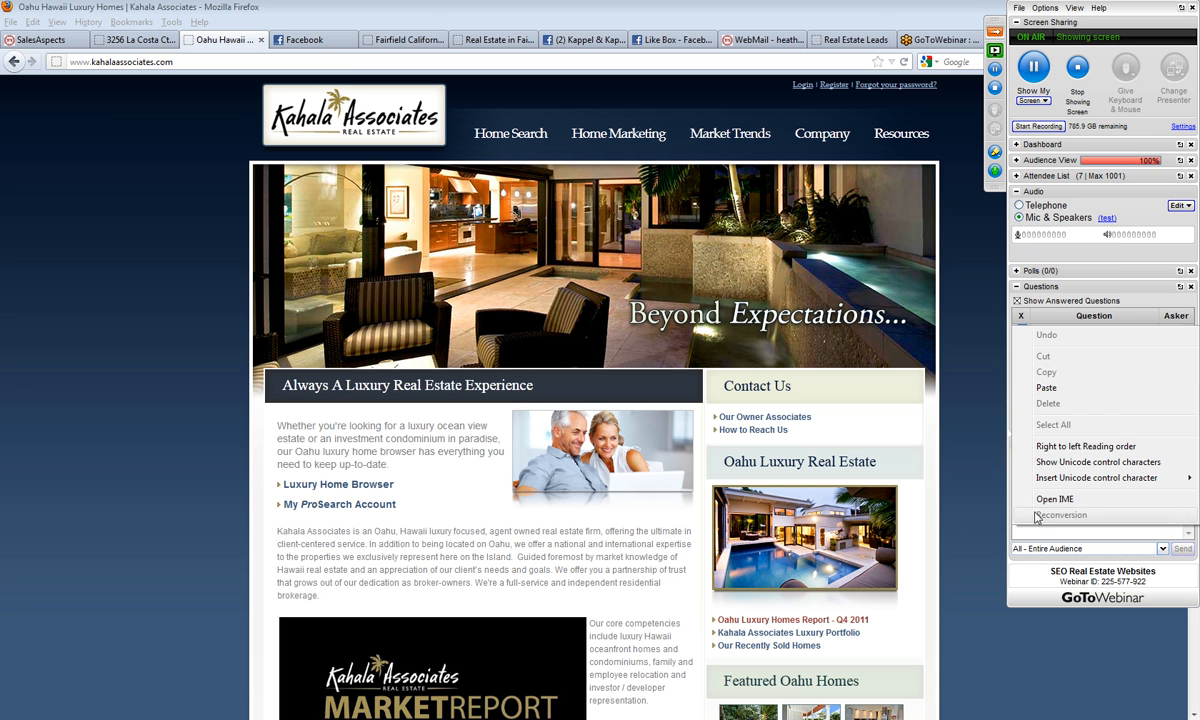
{"action": "left_click", "coordinate": [1046, 388]}
{"action": "left_click", "coordinate": [1182, 549]}
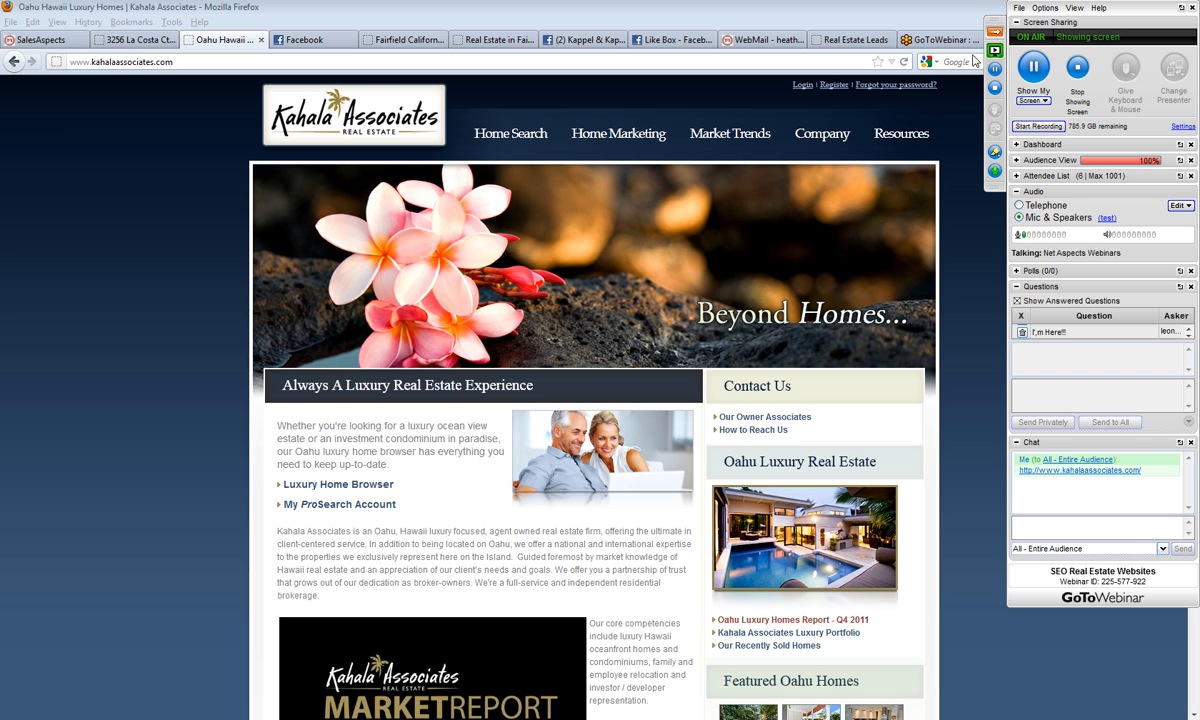
Step: Open the December 2011 Market Trends page on the Kahala Associates site and play its 4th Quarter 2011 market update video
{"action": "mouse_move", "coordinate": [716, 134]}
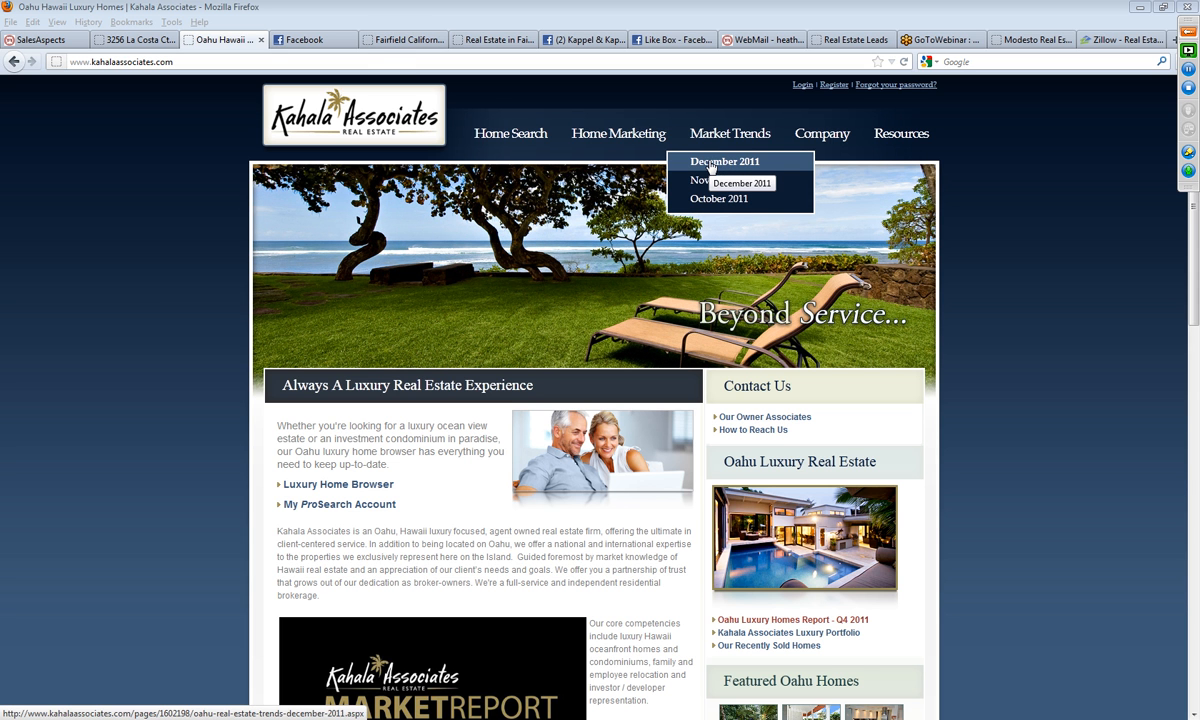
{"action": "left_click", "coordinate": [711, 166]}
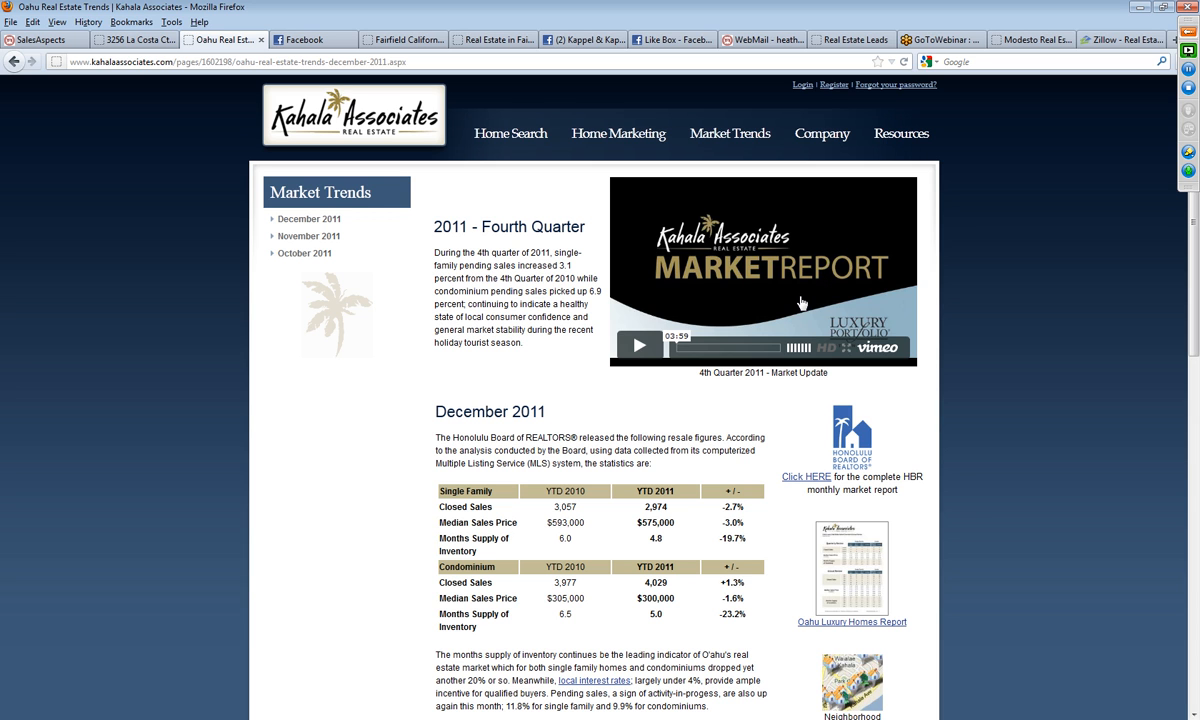
{"action": "left_click", "coordinate": [637, 349]}
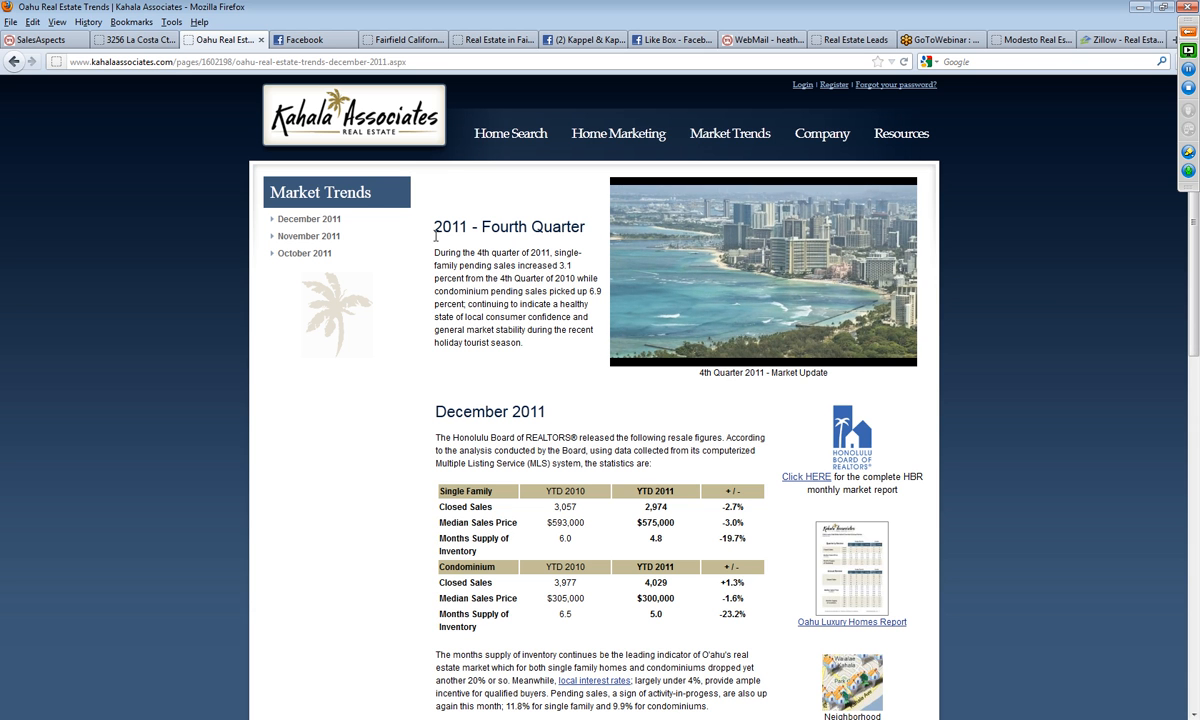
Step: Copy the December 2011 report text and statistics tables, from the heading down to the paragraph above Featured Luxury Homes
{"action": "scroll", "coordinate": [541, 419], "scroll_direction": "down", "scroll_amount": 2}
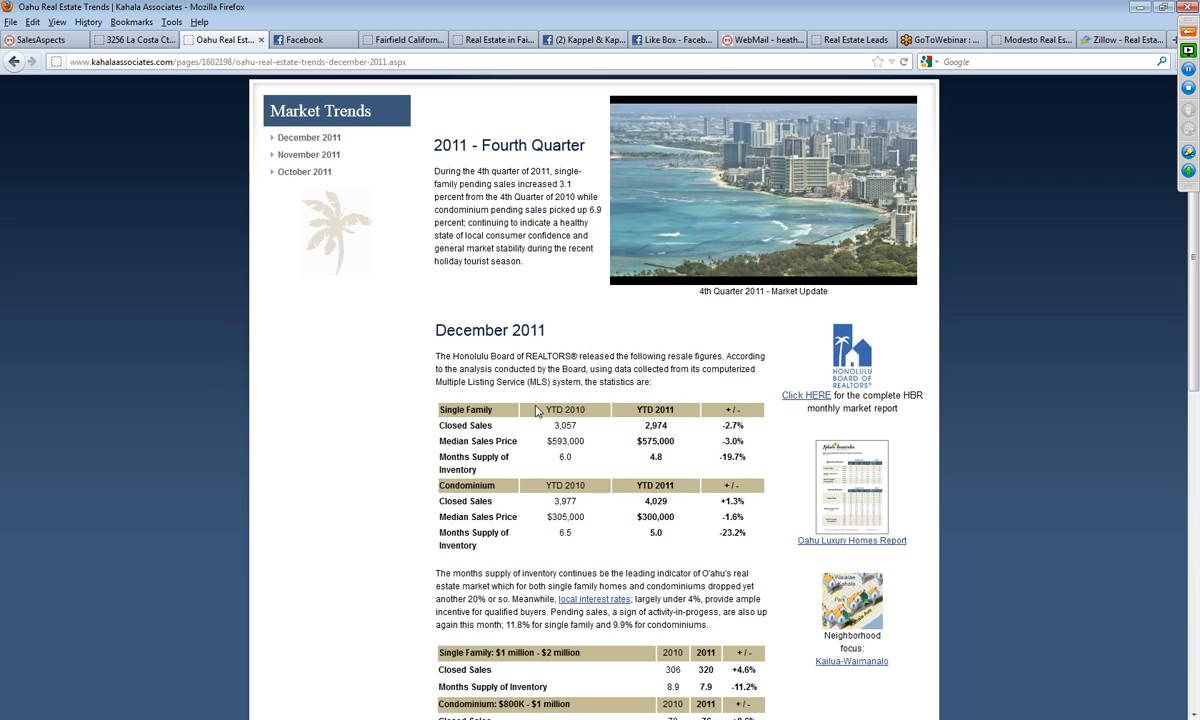
{"action": "left_click_drag", "start_coordinate": [438, 330], "coordinate": [700, 588]}
{"action": "scroll", "coordinate": [600, 525], "scroll_direction": "down", "scroll_amount": 4}
{"action": "scroll", "coordinate": [690, 562], "scroll_direction": "down", "scroll_amount": 2}
{"action": "right_click", "coordinate": [668, 368]}
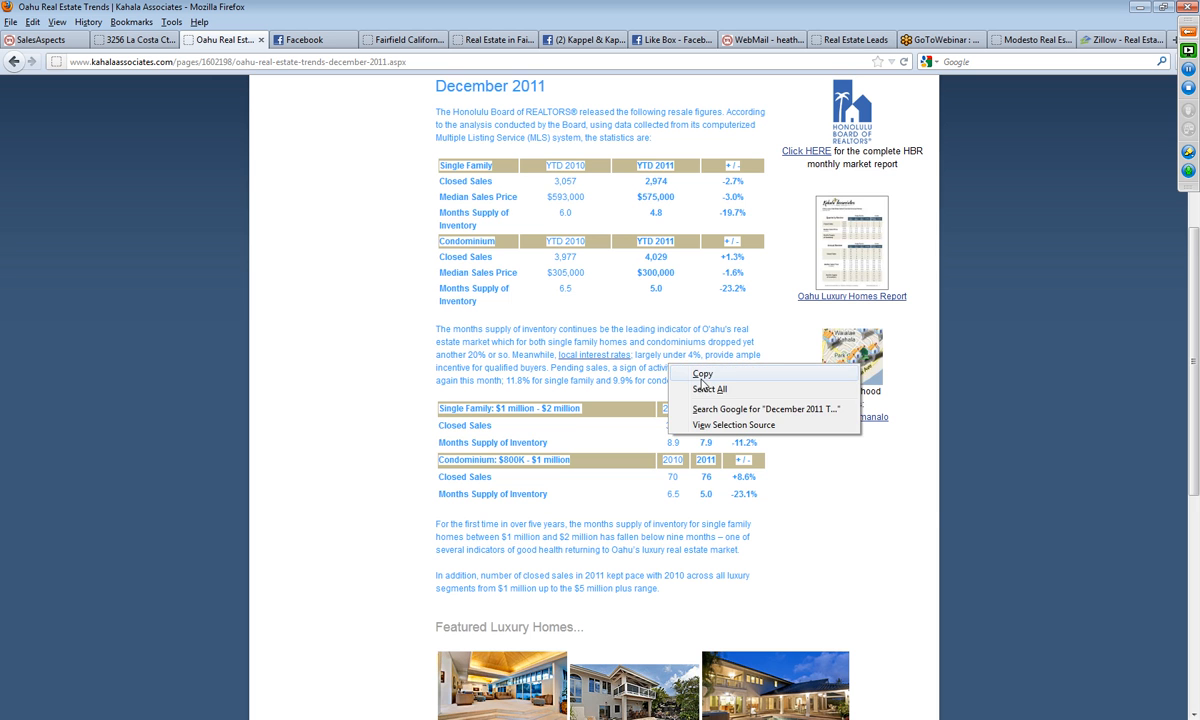
{"action": "left_click", "coordinate": [702, 374]}
Step: Review the rest of the market report page and open the complete HBR monthly market report PDF with Adobe Acrobat 9.0
{"action": "scroll", "coordinate": [898, 509], "scroll_direction": "up", "scroll_amount": 8}
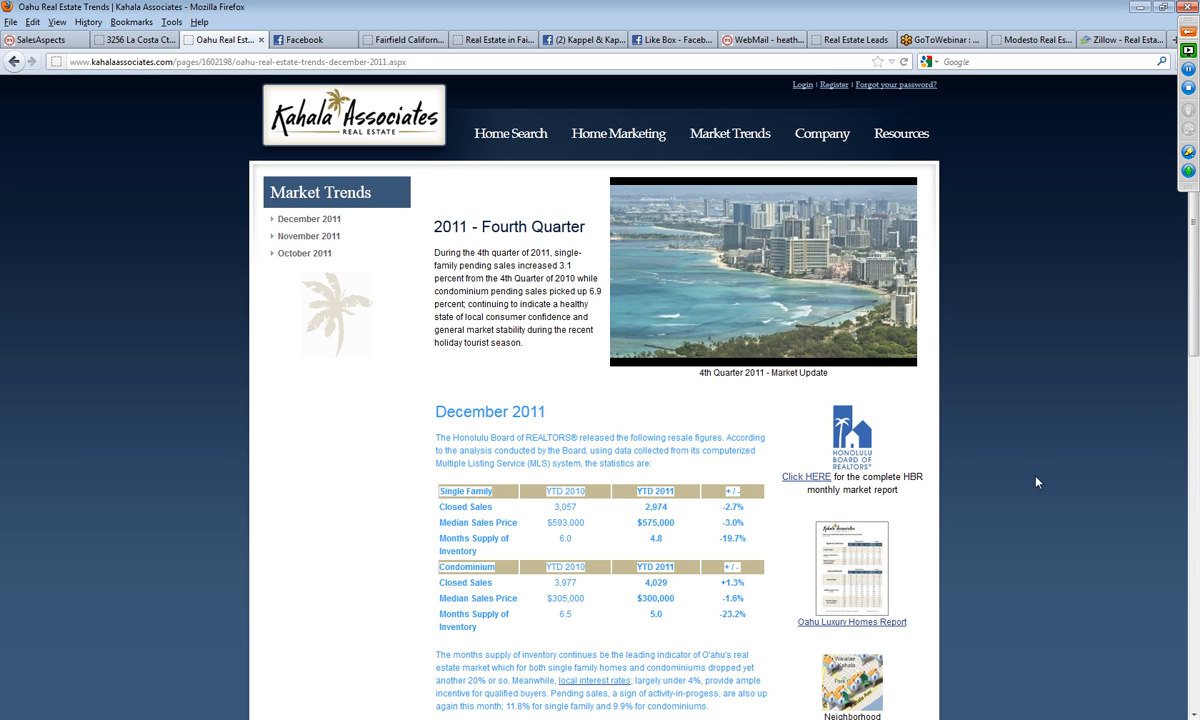
{"action": "scroll", "coordinate": [1036, 487], "scroll_direction": "down", "scroll_amount": 4}
{"action": "scroll", "coordinate": [1027, 473], "scroll_direction": "down", "scroll_amount": 3}
{"action": "scroll", "coordinate": [1026, 472], "scroll_direction": "up", "scroll_amount": 6}
{"action": "scroll", "coordinate": [1023, 471], "scroll_direction": "down", "scroll_amount": 10}
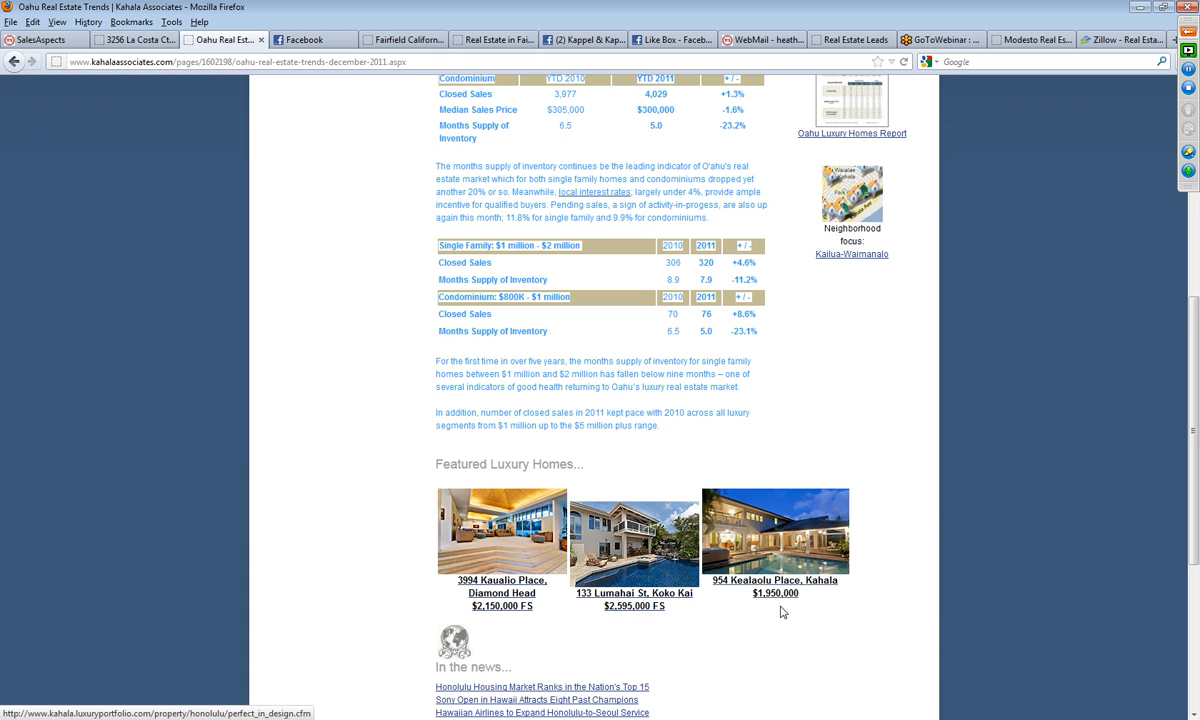
{"action": "scroll", "coordinate": [783, 611], "scroll_direction": "up", "scroll_amount": 10}
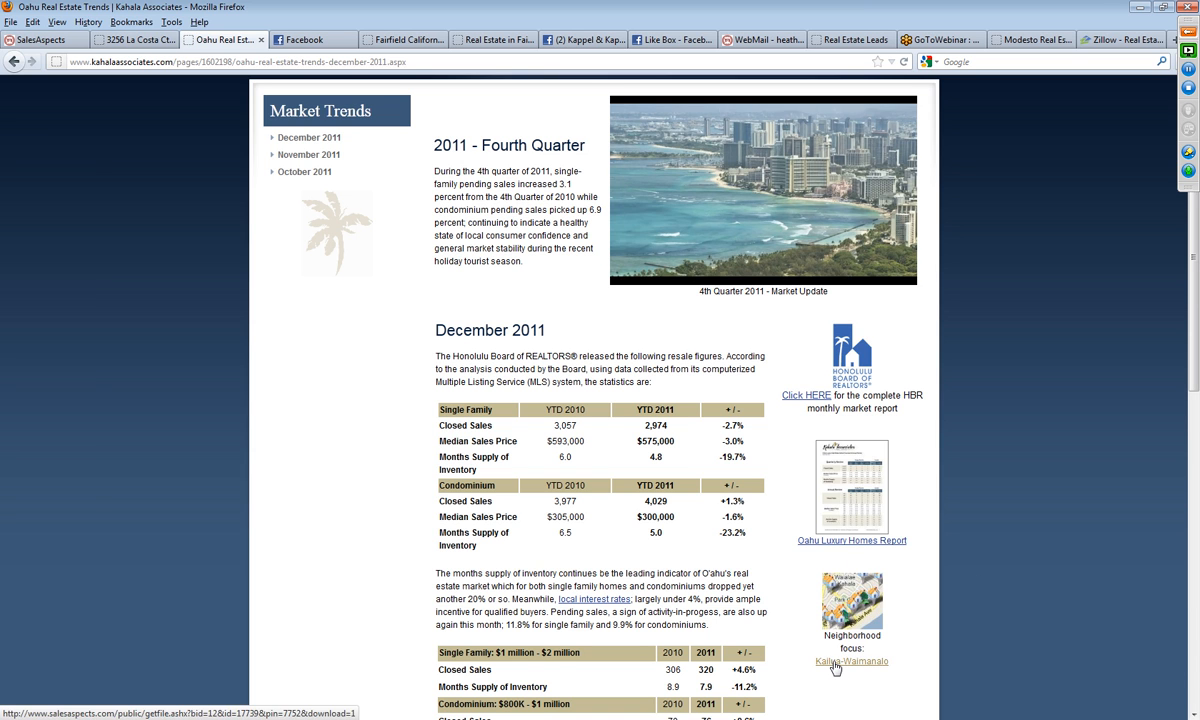
{"action": "left_click", "coordinate": [798, 397]}
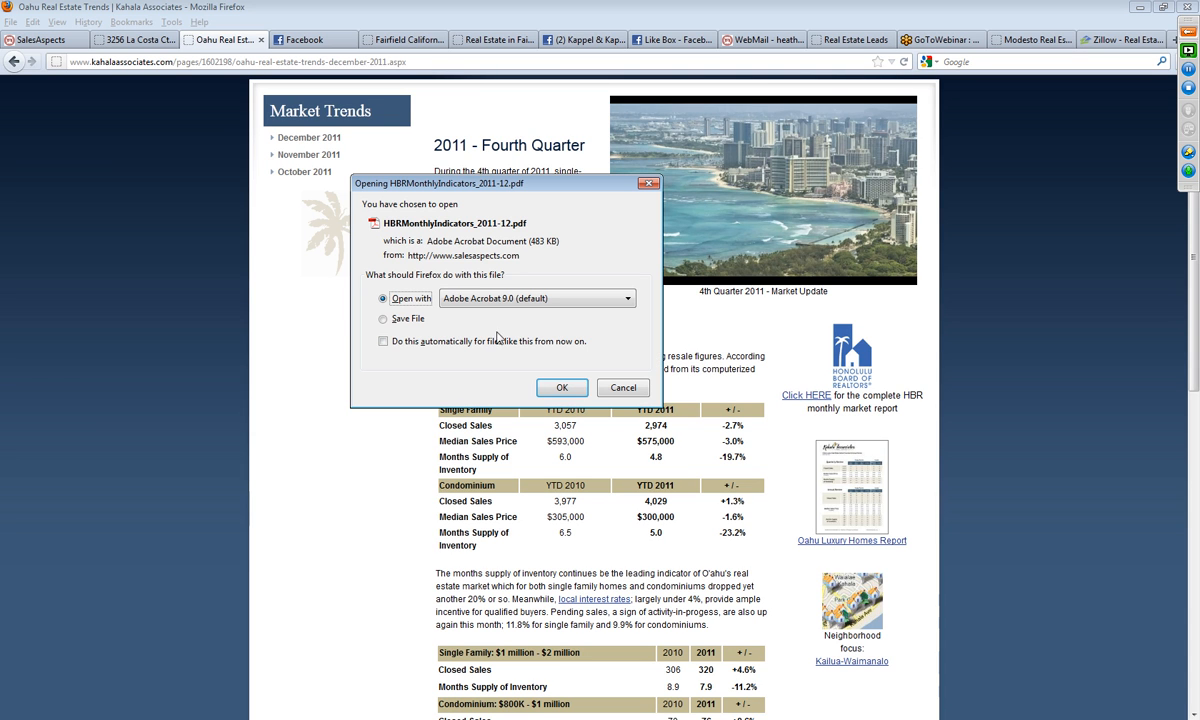
{"action": "left_click", "coordinate": [560, 390]}
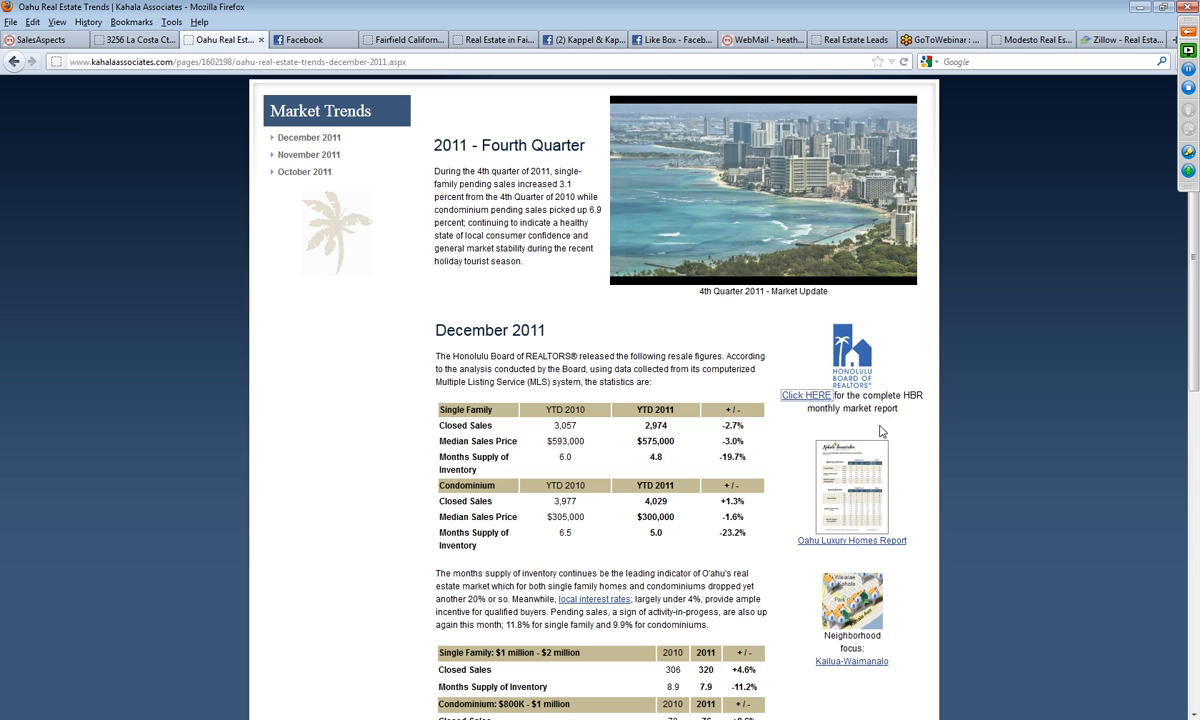
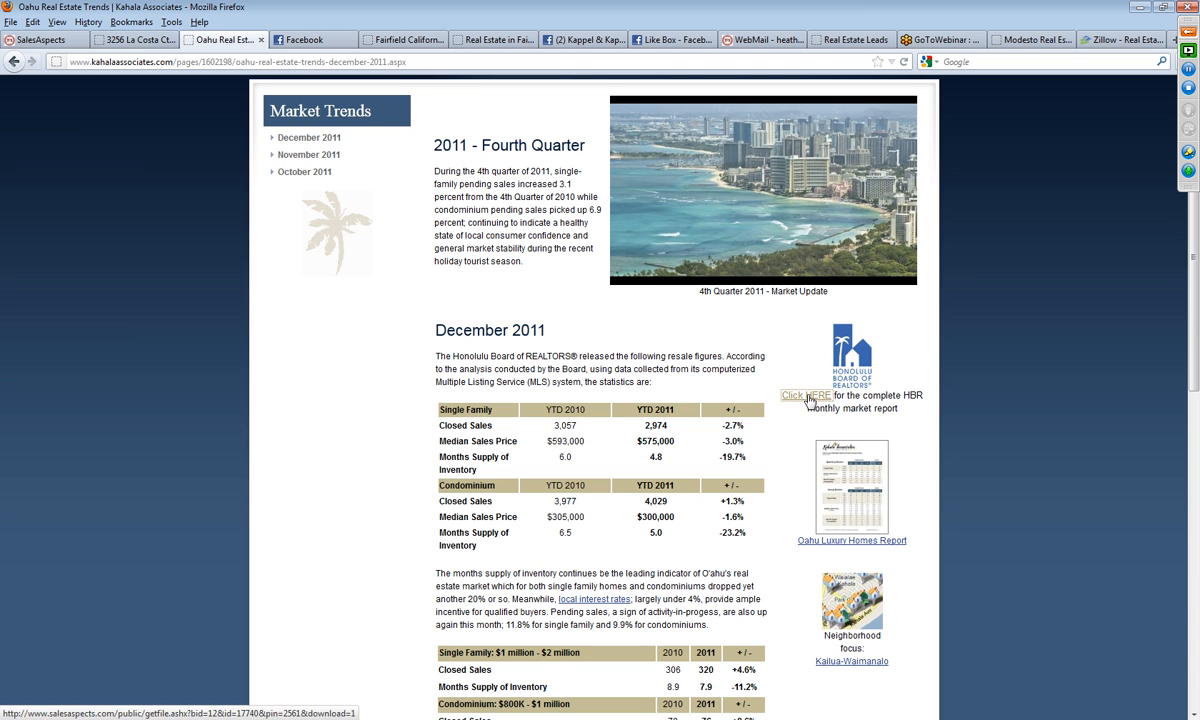
Step: Examine the 2011 - Fourth Quarter summary text beside the market update video on the Kahala Associates page
{"action": "mouse_move", "coordinate": [722, 250]}
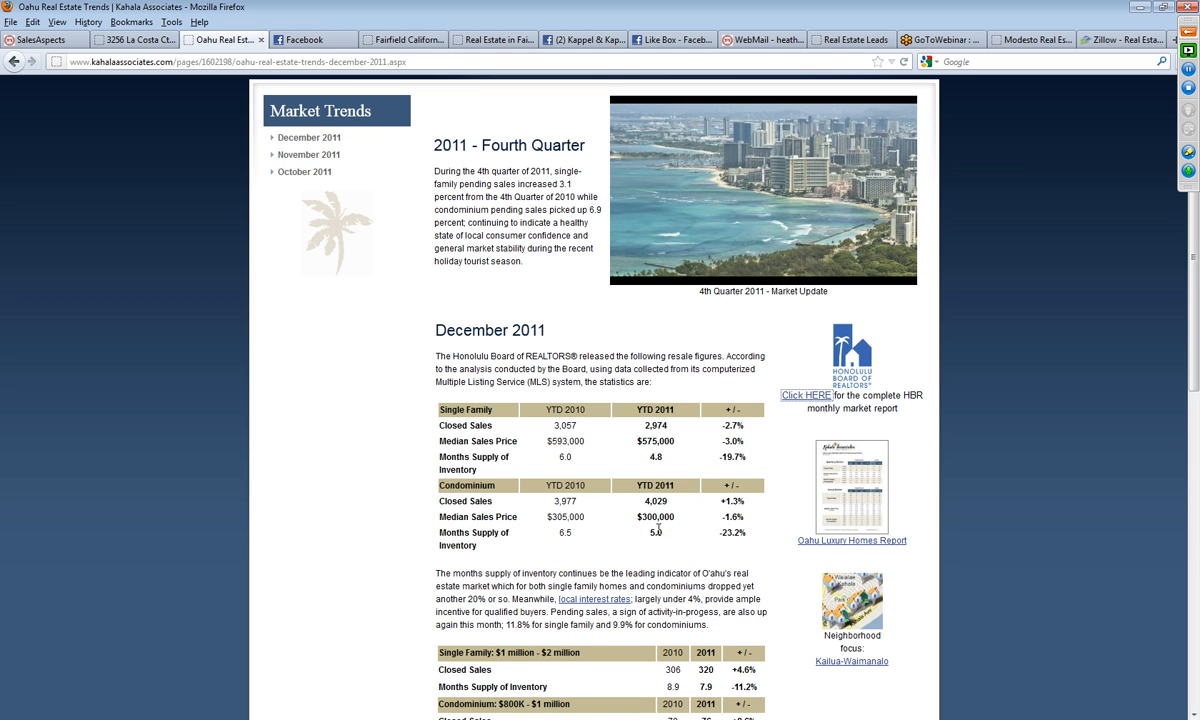
{"action": "scroll", "coordinate": [659, 530], "scroll_direction": "up", "scroll_amount": 2}
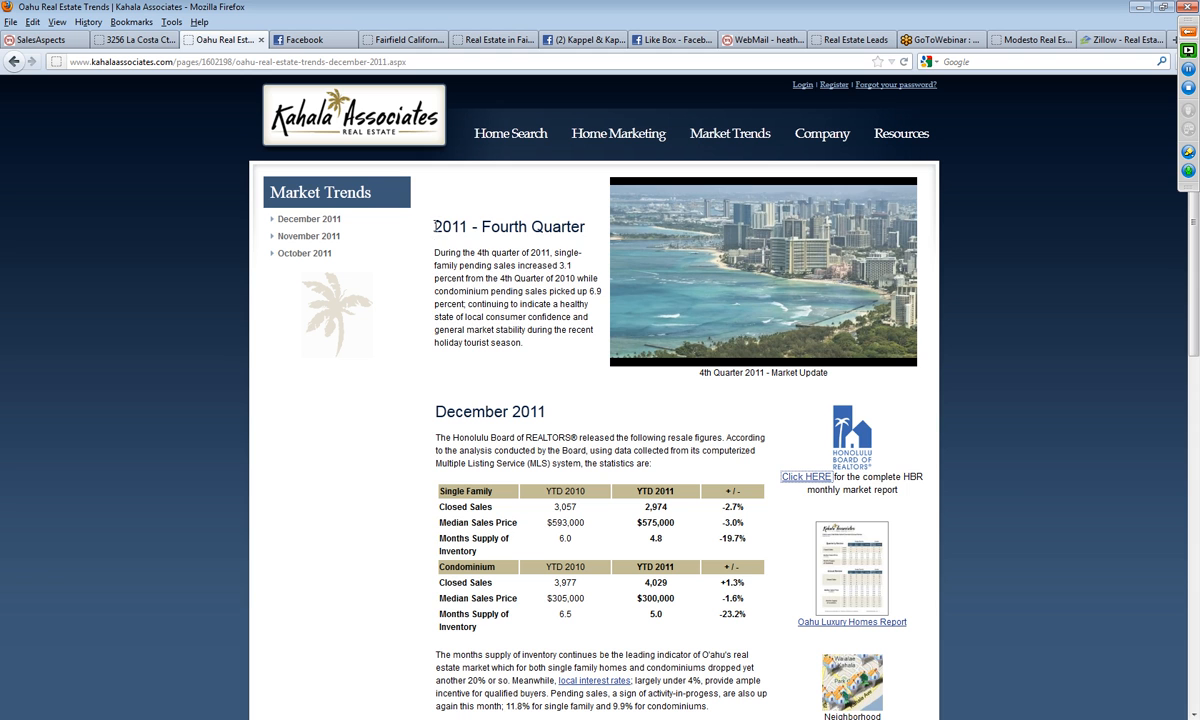
{"action": "left_click_drag", "start_coordinate": [434, 228], "coordinate": [547, 364]}
{"action": "left_click", "coordinate": [547, 364]}
Step: Switch to SalesAspects and add a two-column content container to the main content of the Fairfield January 2012 market update page
{"action": "left_click", "coordinate": [40, 40]}
{"action": "left_click", "coordinate": [688, 444]}
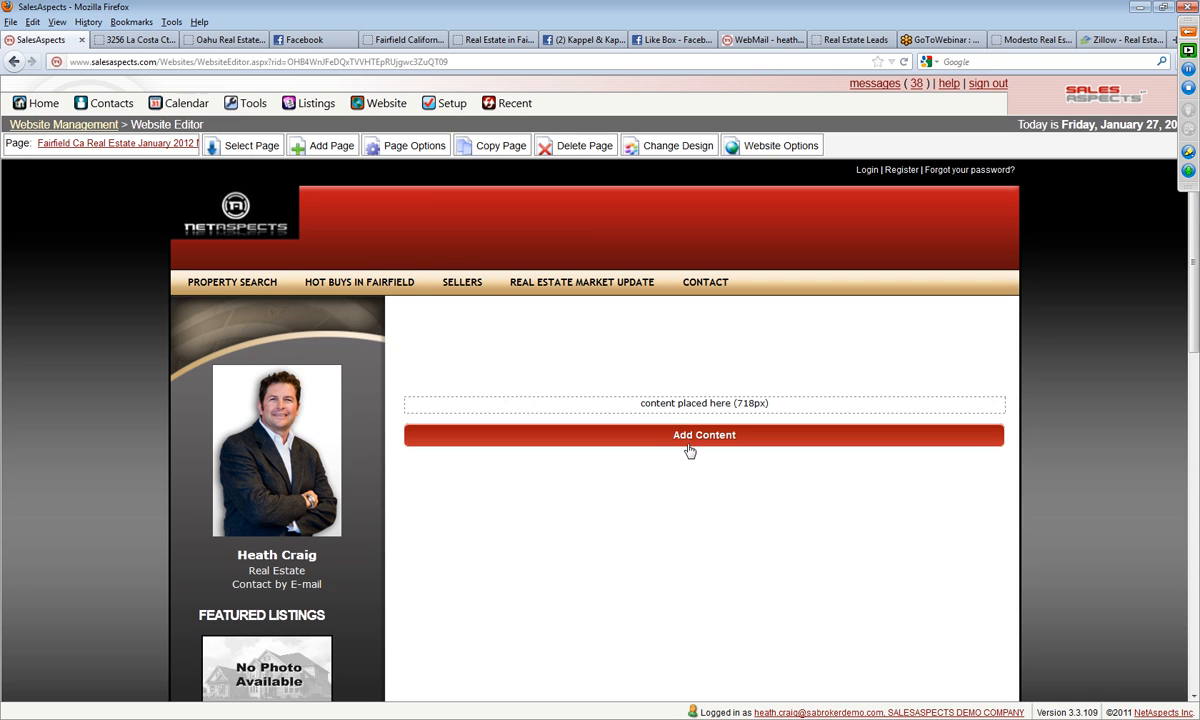
{"action": "left_click", "coordinate": [688, 440]}
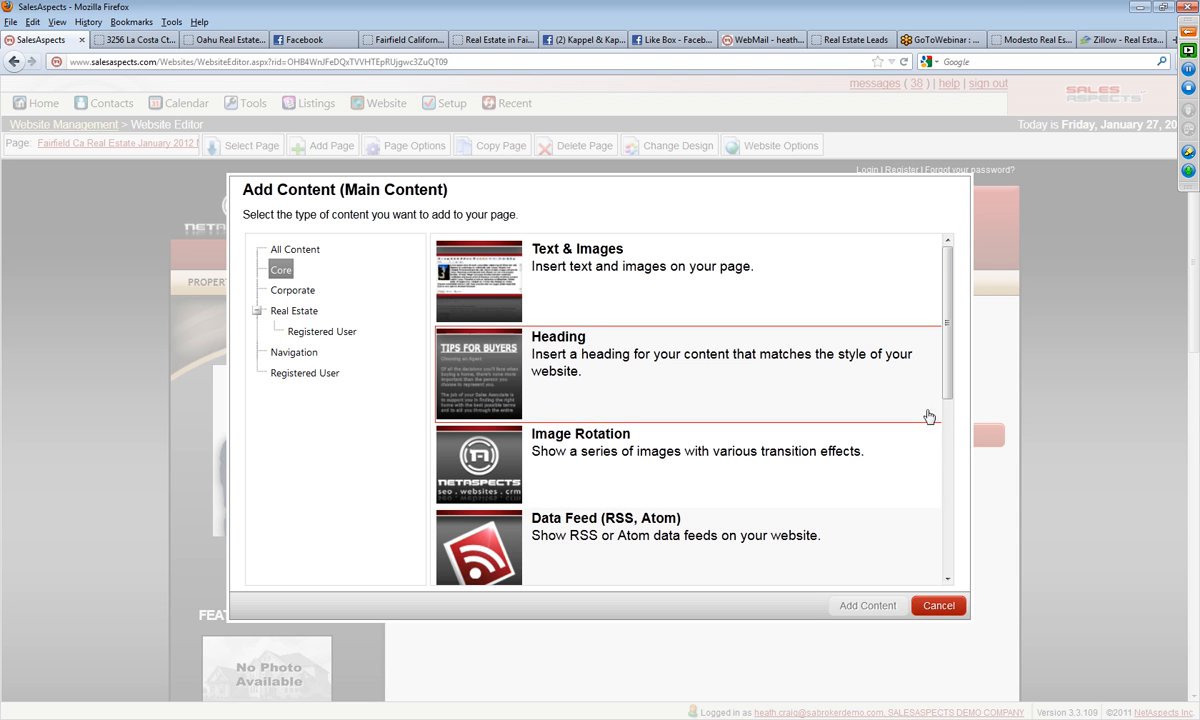
{"action": "scroll", "coordinate": [955, 421], "scroll_direction": "down", "scroll_amount": 2}
{"action": "scroll", "coordinate": [955, 421], "scroll_direction": "down", "scroll_amount": 6}
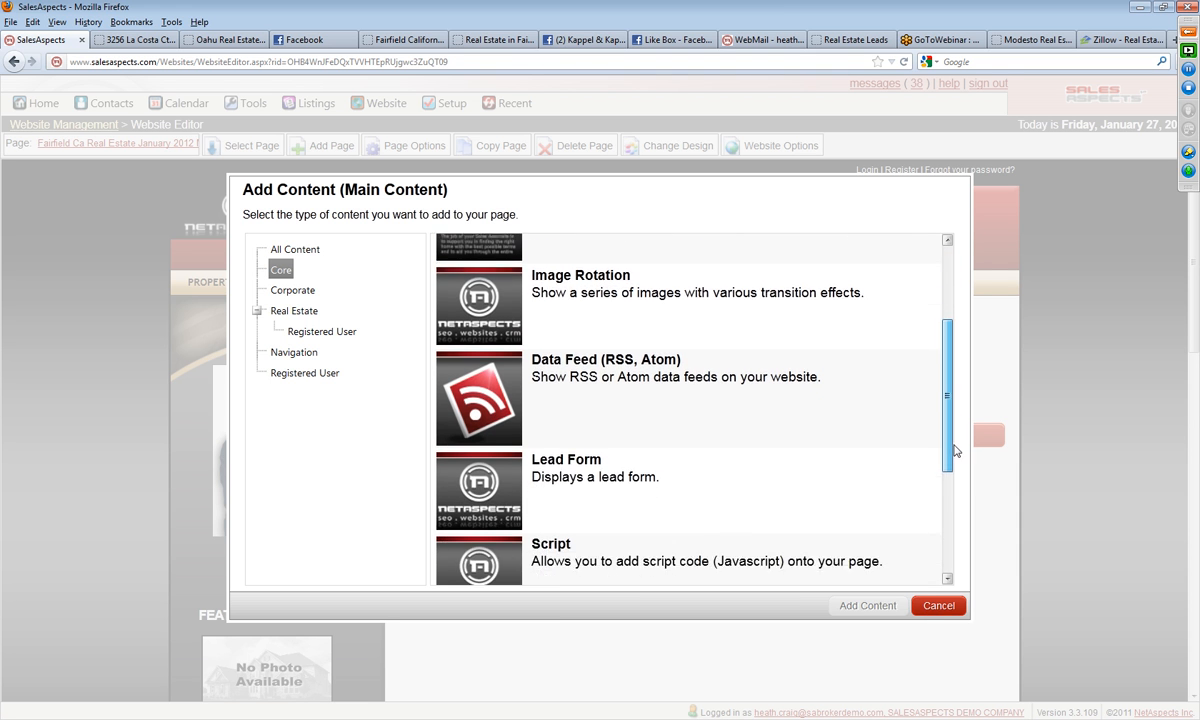
{"action": "left_click", "coordinate": [590, 482]}
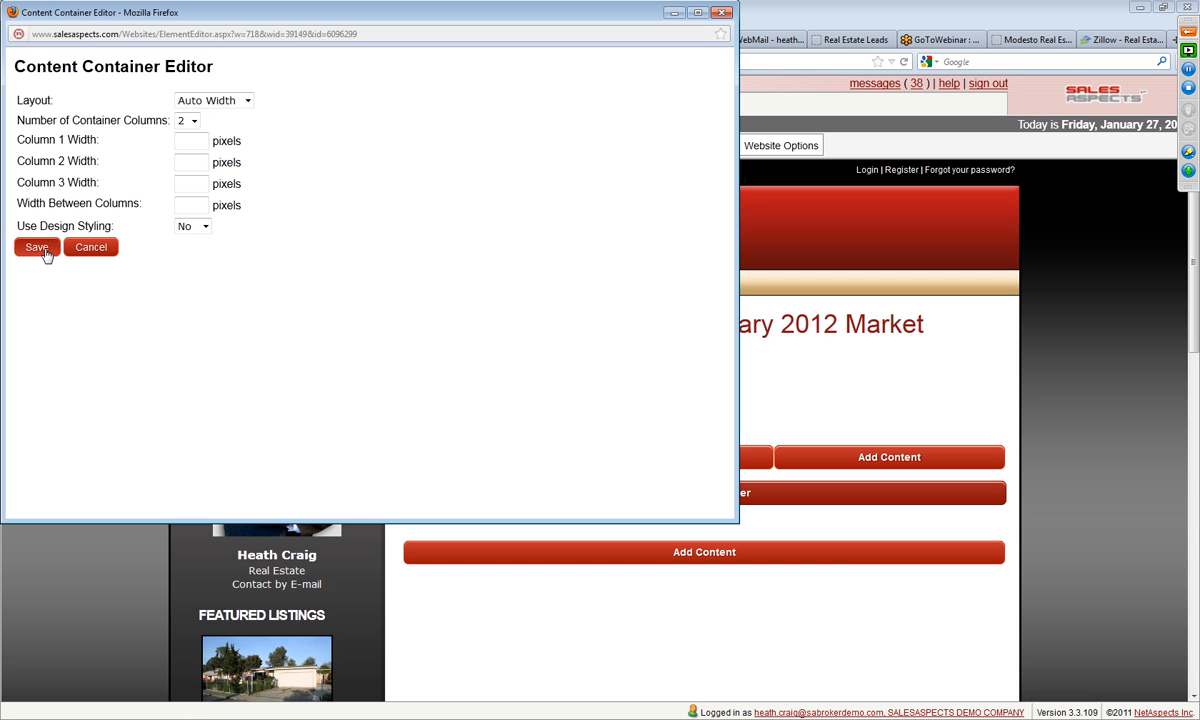
{"action": "left_click", "coordinate": [44, 250]}
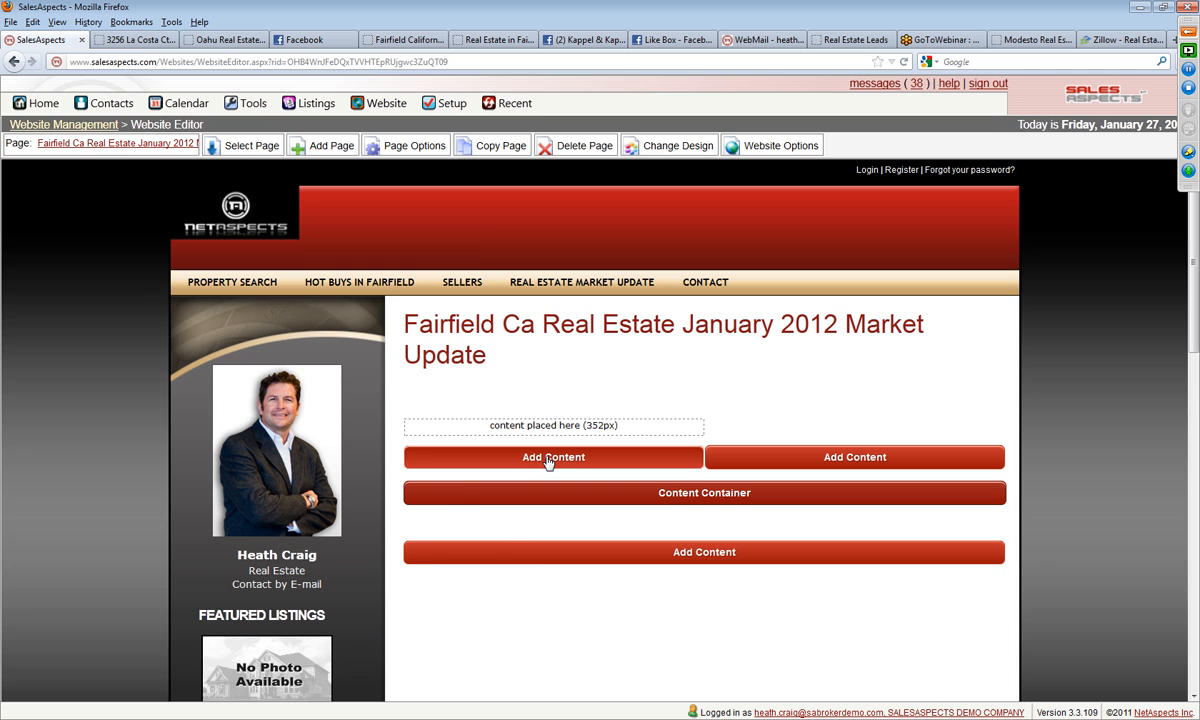
Step: Add a Text & Images block to the first column of the container and move its editor window down the screen
{"action": "left_click", "coordinate": [549, 462]}
{"action": "scroll", "coordinate": [635, 380], "scroll_direction": "up", "scroll_amount": 5}
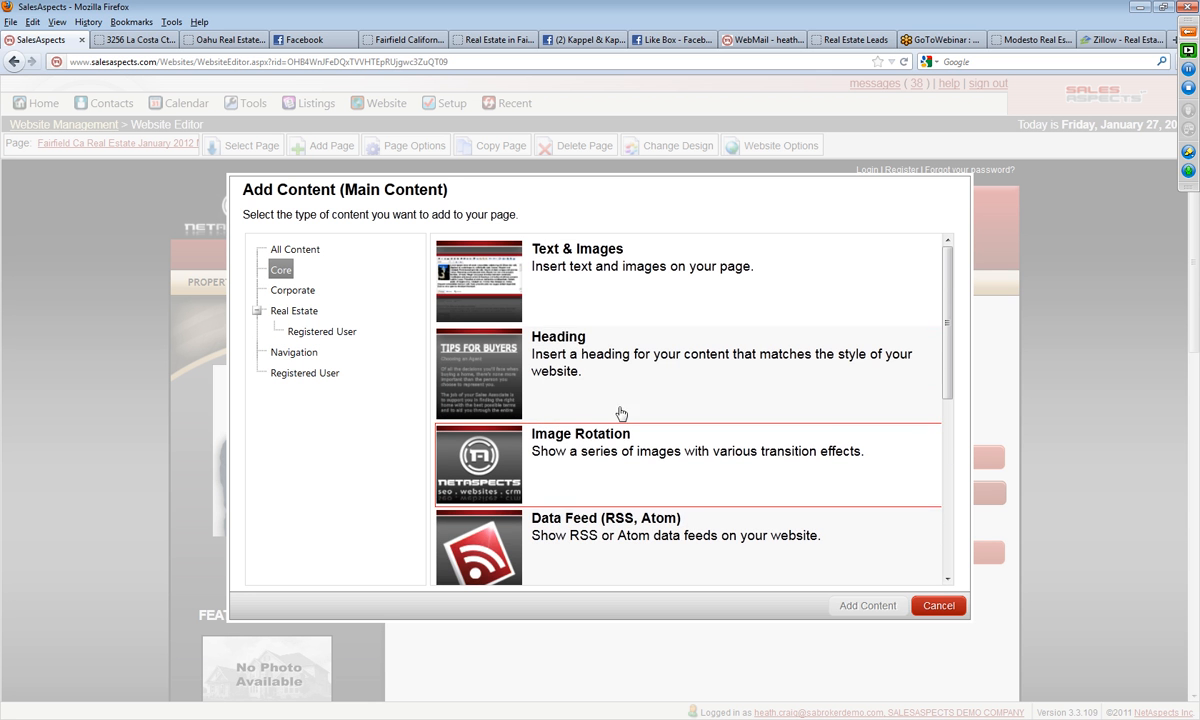
{"action": "left_click", "coordinate": [555, 278]}
{"action": "left_click", "coordinate": [866, 605]}
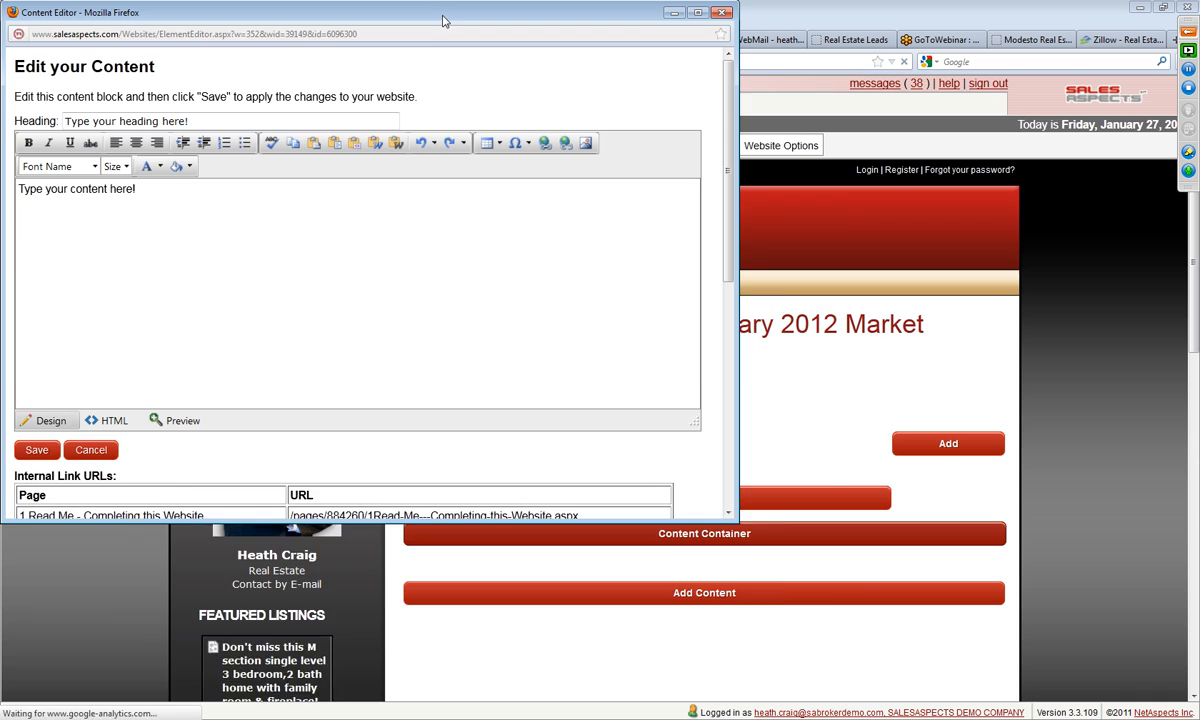
{"action": "left_click_drag", "start_coordinate": [446, 14], "coordinate": [576, 248]}
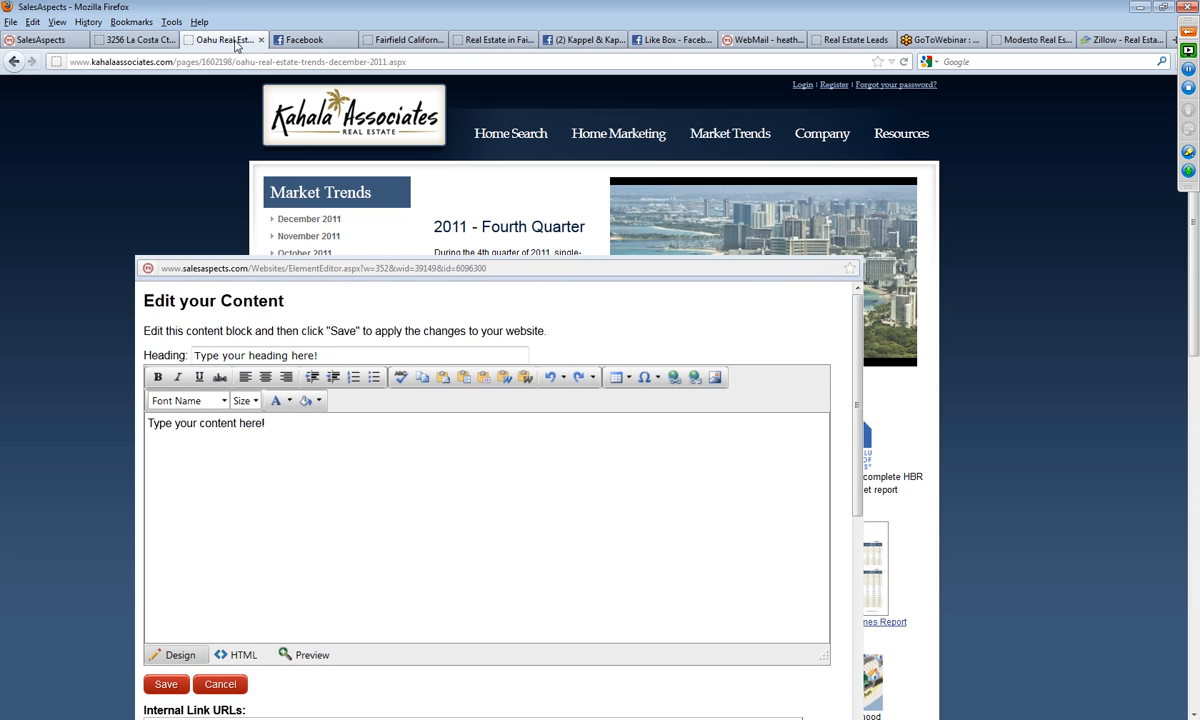
Step: Copy the 2011 - Fourth Quarter title from the Kahala Associates page and paste it as the content block's heading
{"action": "left_click", "coordinate": [220, 40]}
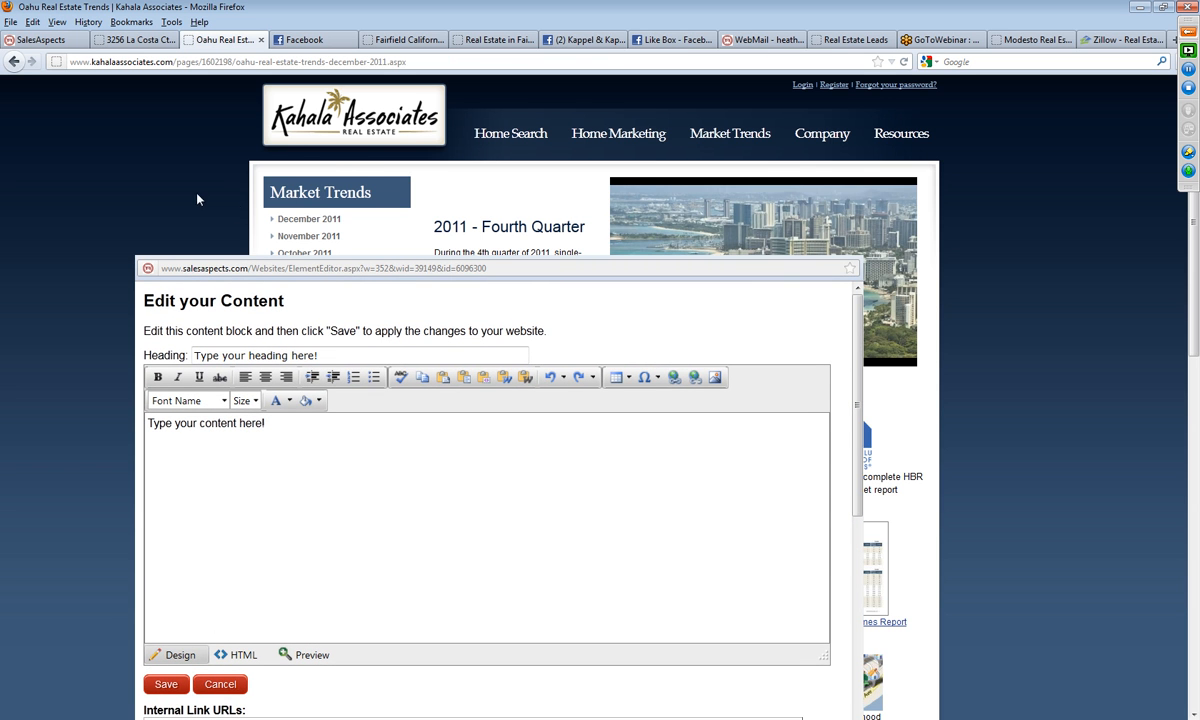
{"action": "right_click", "coordinate": [445, 229]}
{"action": "left_click", "coordinate": [479, 240]}
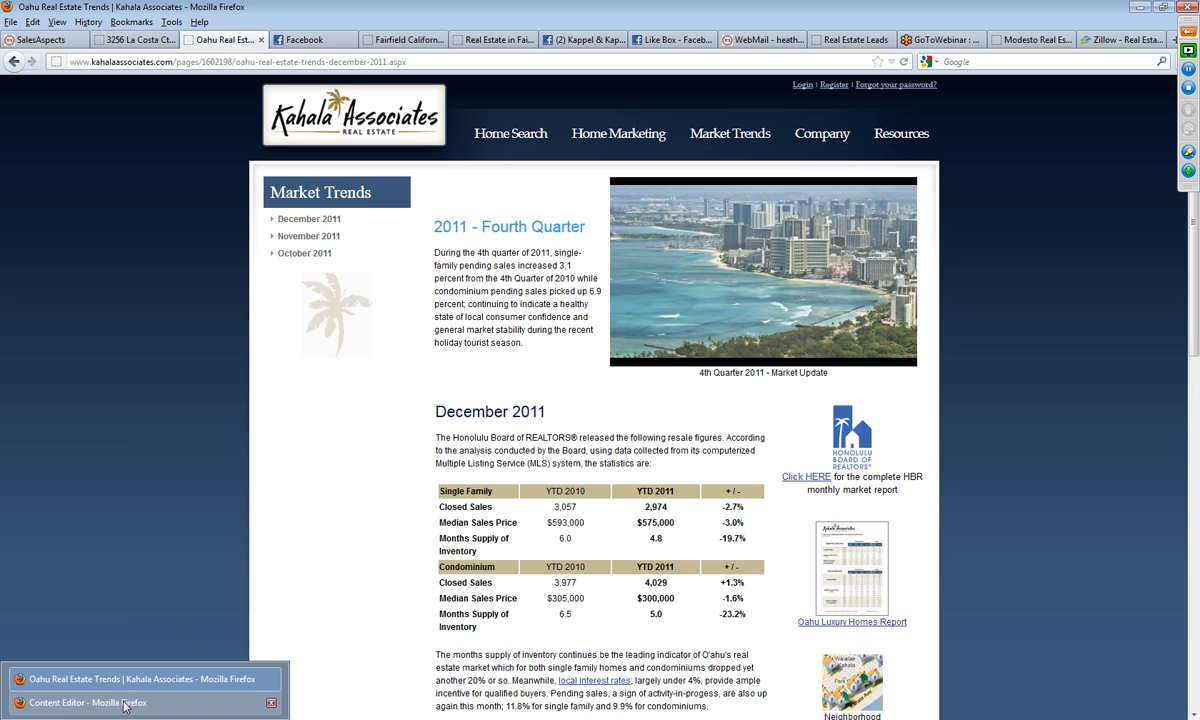
{"action": "left_click", "coordinate": [120, 664]}
{"action": "left_click_drag", "start_coordinate": [334, 355], "coordinate": [190, 355]}
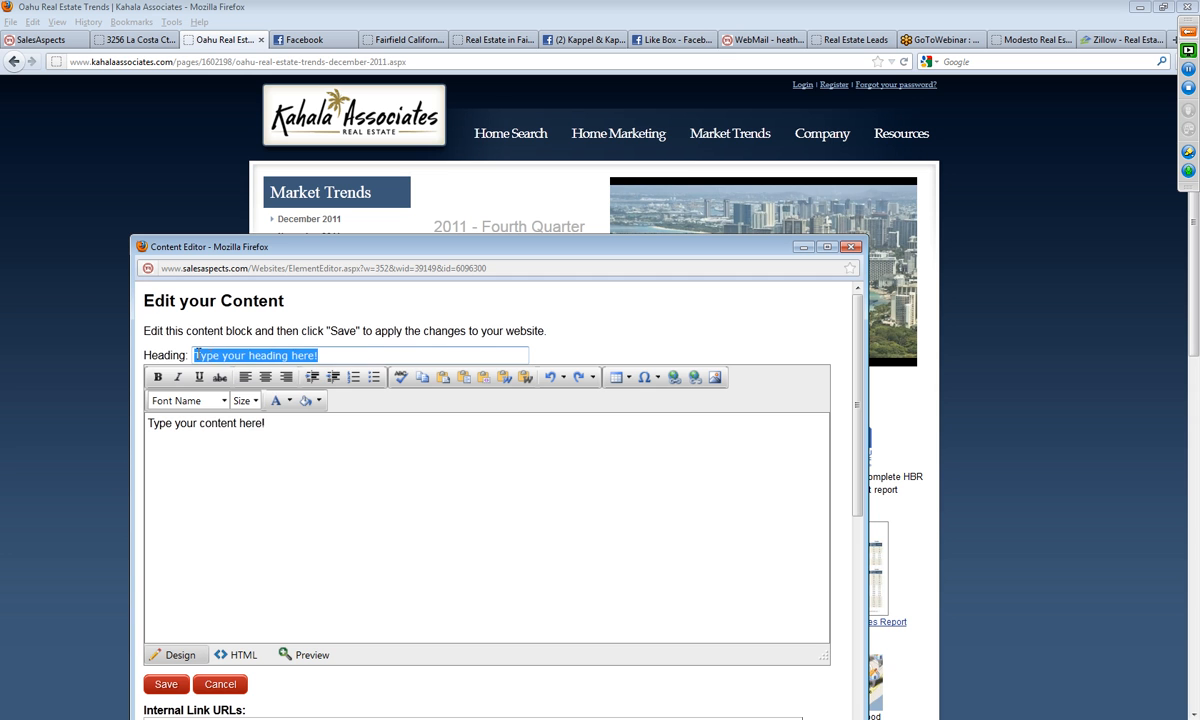
{"action": "right_click", "coordinate": [236, 356]}
{"action": "left_click", "coordinate": [256, 416]}
Step: Copy the Fourth Quarter title and paragraph from the Kahala Associates page and paste them over the content block's placeholder text
{"action": "left_click_drag", "start_coordinate": [462, 258], "coordinate": [483, 464]}
{"action": "left_click_drag", "start_coordinate": [523, 345], "coordinate": [450, 222]}
{"action": "key", "text": "ctrl+c"}
{"action": "right_click", "coordinate": [470, 232]}
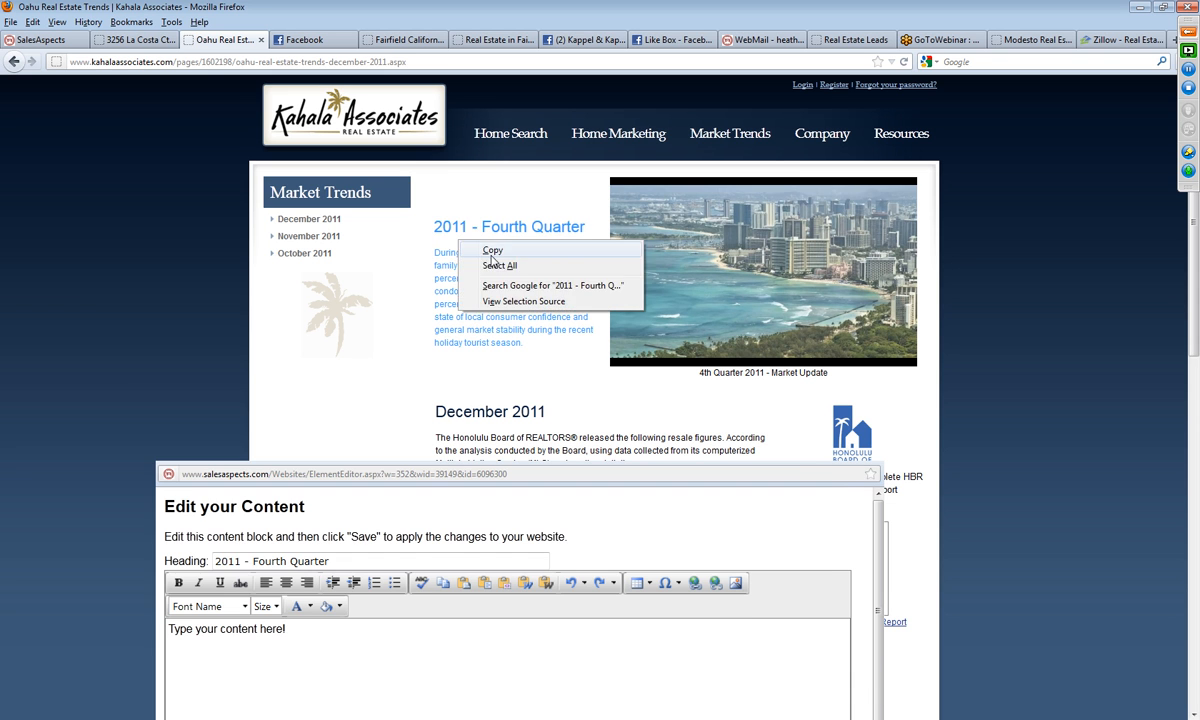
{"action": "left_click", "coordinate": [490, 243]}
{"action": "left_click", "coordinate": [139, 718]}
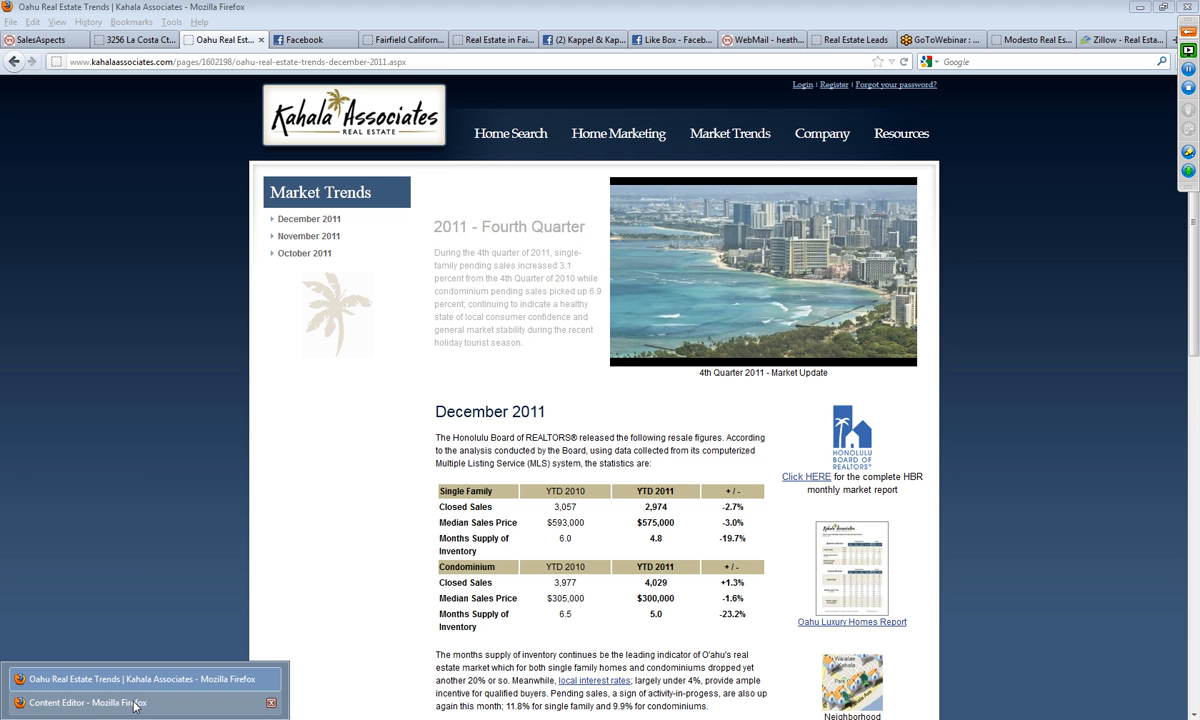
{"action": "left_click", "coordinate": [139, 703]}
{"action": "scroll", "coordinate": [300, 668], "scroll_direction": "down", "scroll_amount": 5}
{"action": "scroll", "coordinate": [327, 606], "scroll_direction": "up", "scroll_amount": 5}
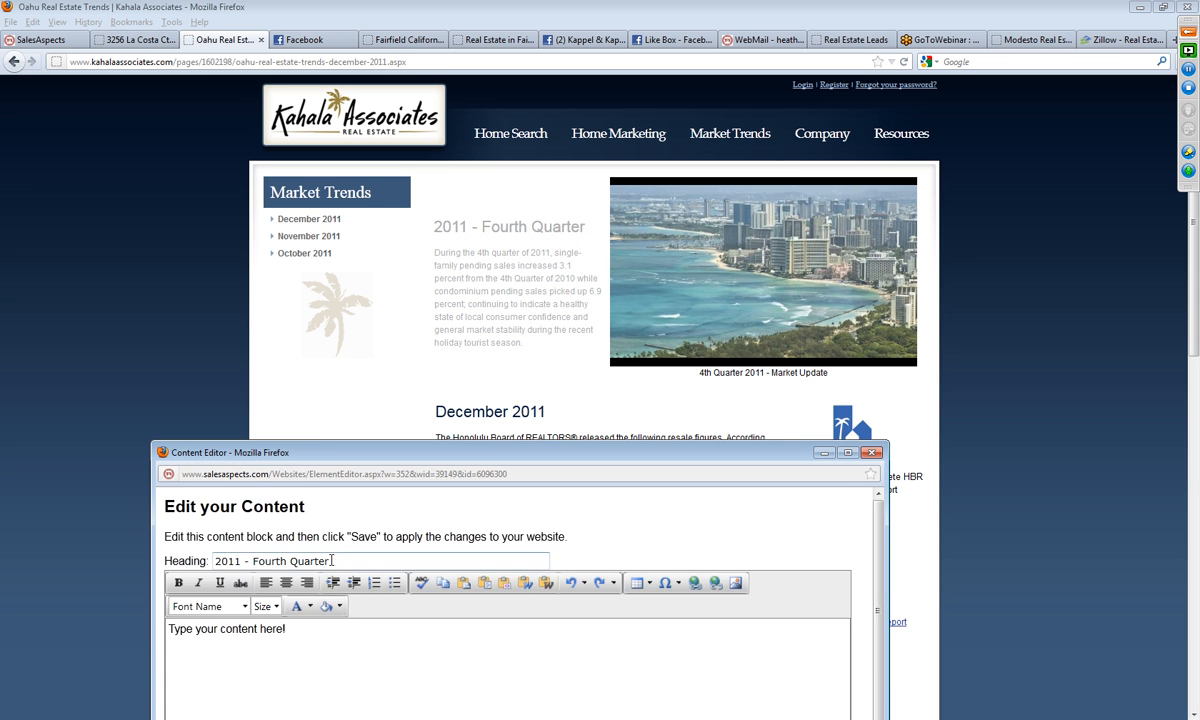
{"action": "left_click_drag", "start_coordinate": [310, 654], "coordinate": [180, 629]}
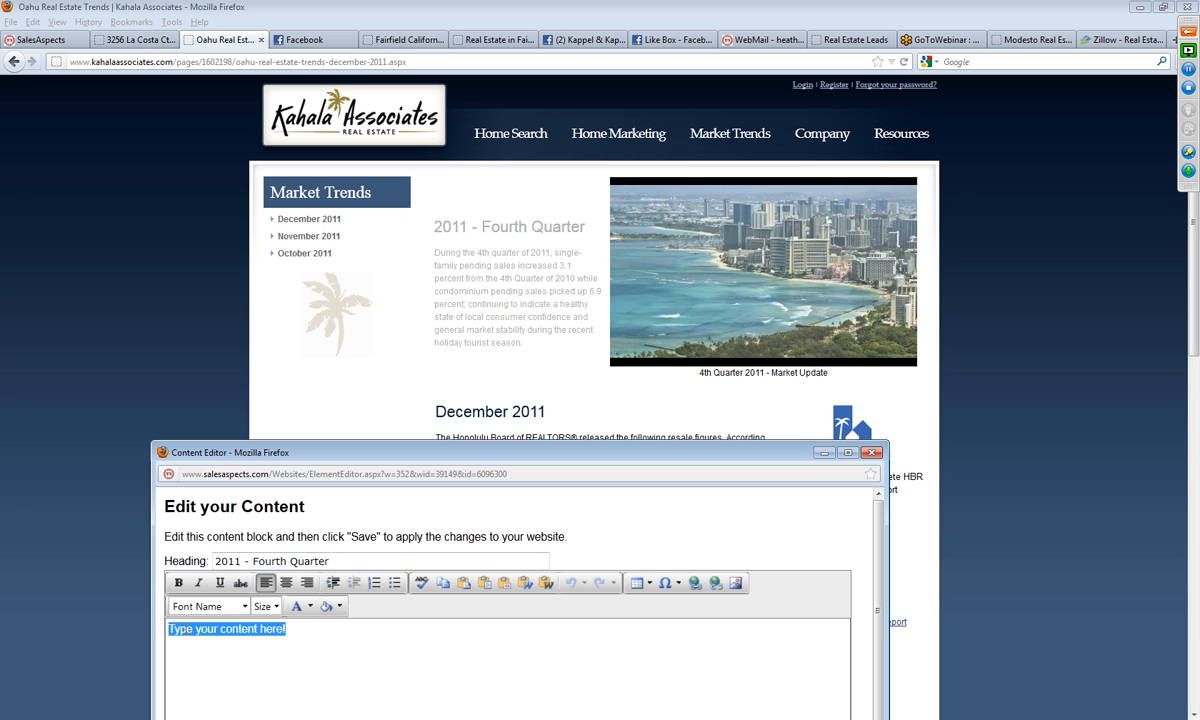
{"action": "right_click", "coordinate": [175, 628]}
{"action": "left_click", "coordinate": [232, 482]}
Step: Clear the content block's separate heading, delete the blank line above the pasted title, and save the block
{"action": "left_click_drag", "start_coordinate": [345, 561], "coordinate": [94, 561]}
{"action": "key", "text": "BackSpace"}
{"action": "left_click", "coordinate": [223, 634]}
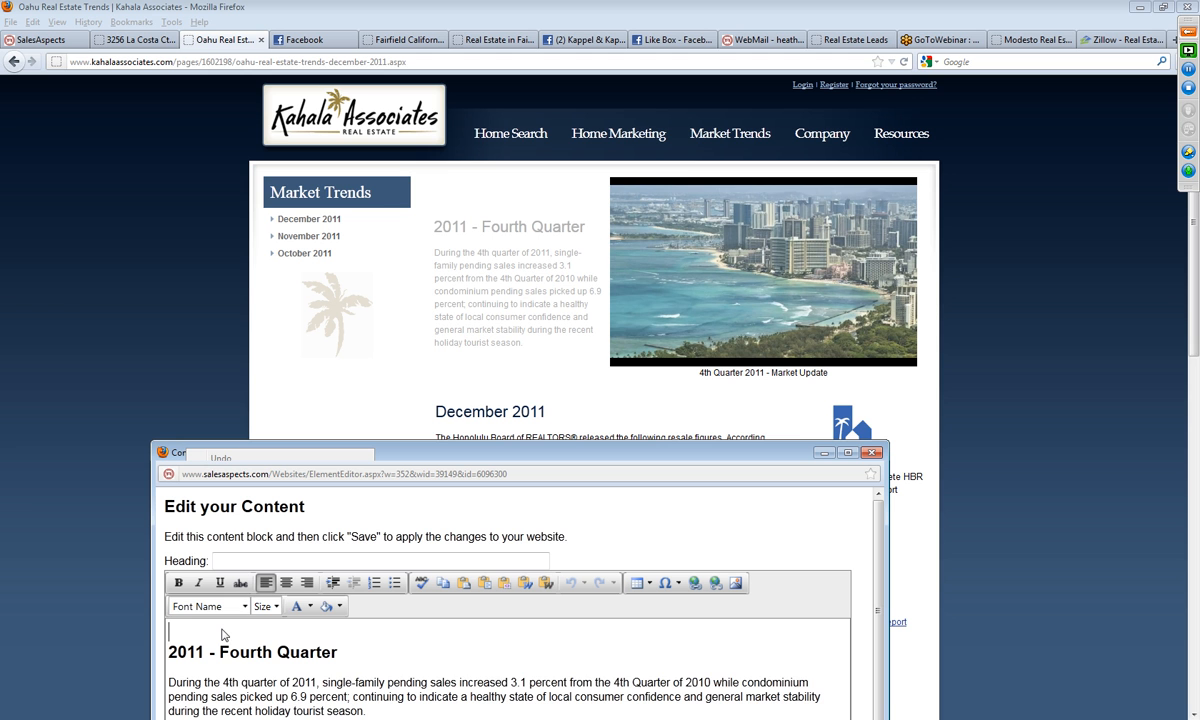
{"action": "key", "text": "Delete"}
{"action": "left_click_drag", "start_coordinate": [383, 440], "coordinate": [371, 264]}
{"action": "left_click", "coordinate": [174, 714]}
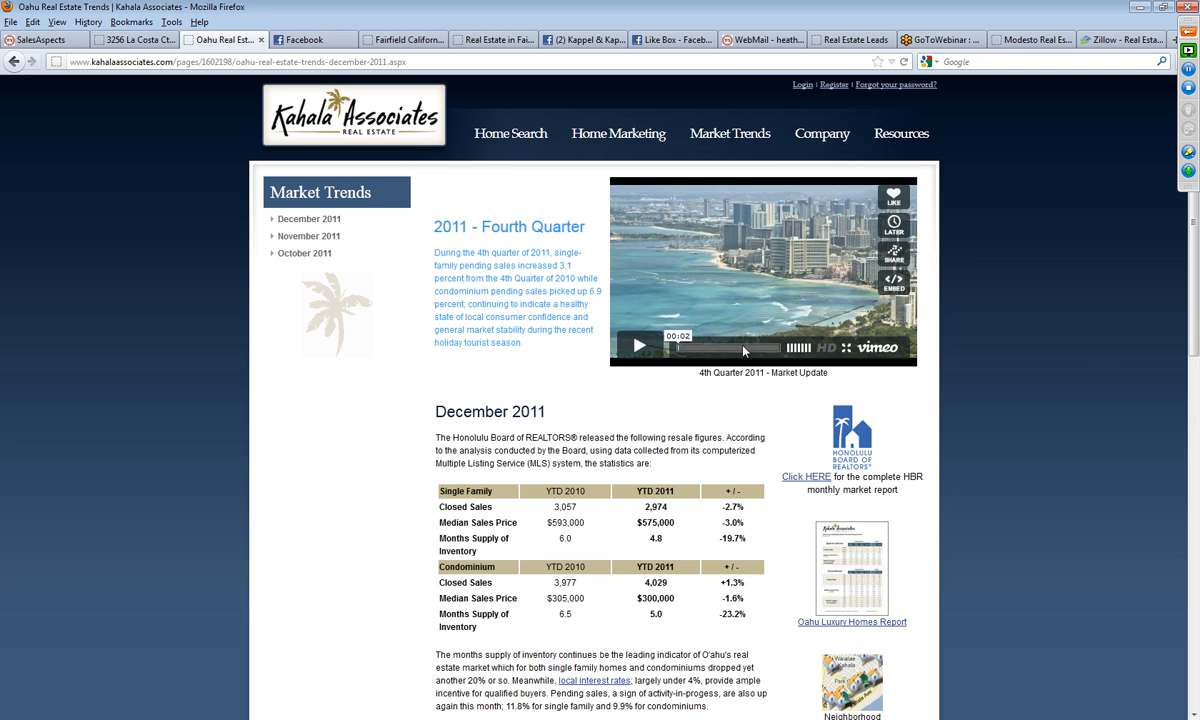
Step: Open youtube.com in the browser tab that holds the Fairfield California Real Estate home page
{"action": "left_click", "coordinate": [385, 40]}
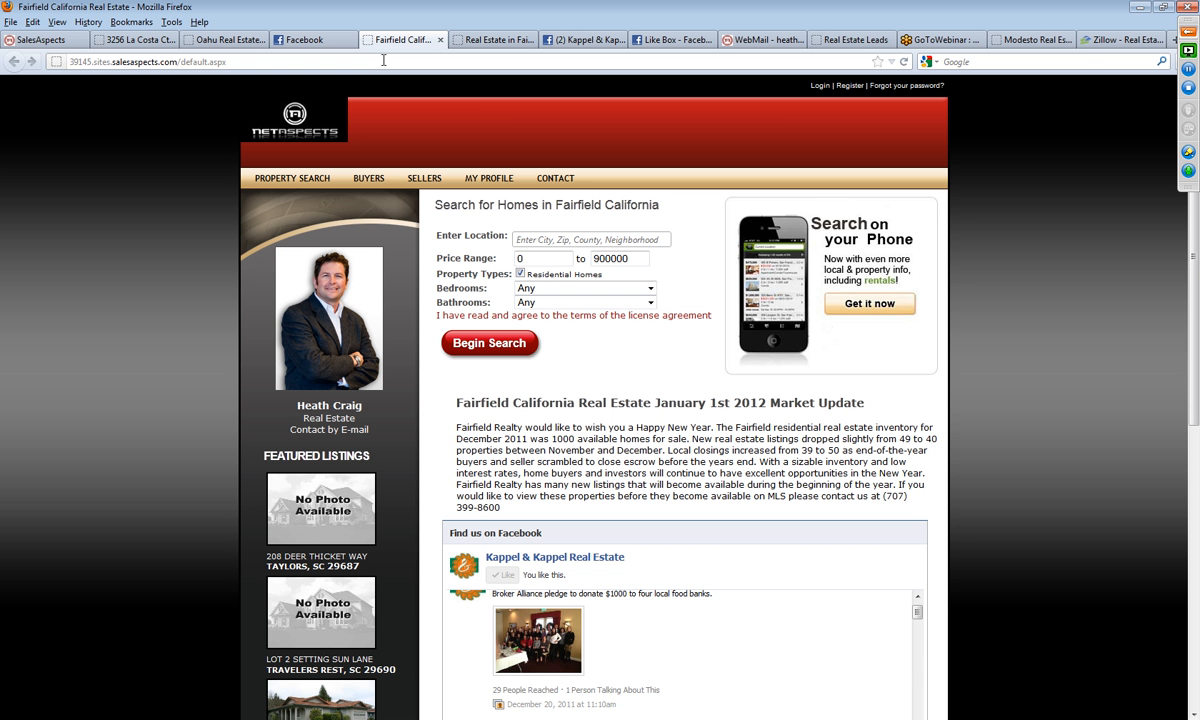
{"action": "left_click", "coordinate": [475, 41]}
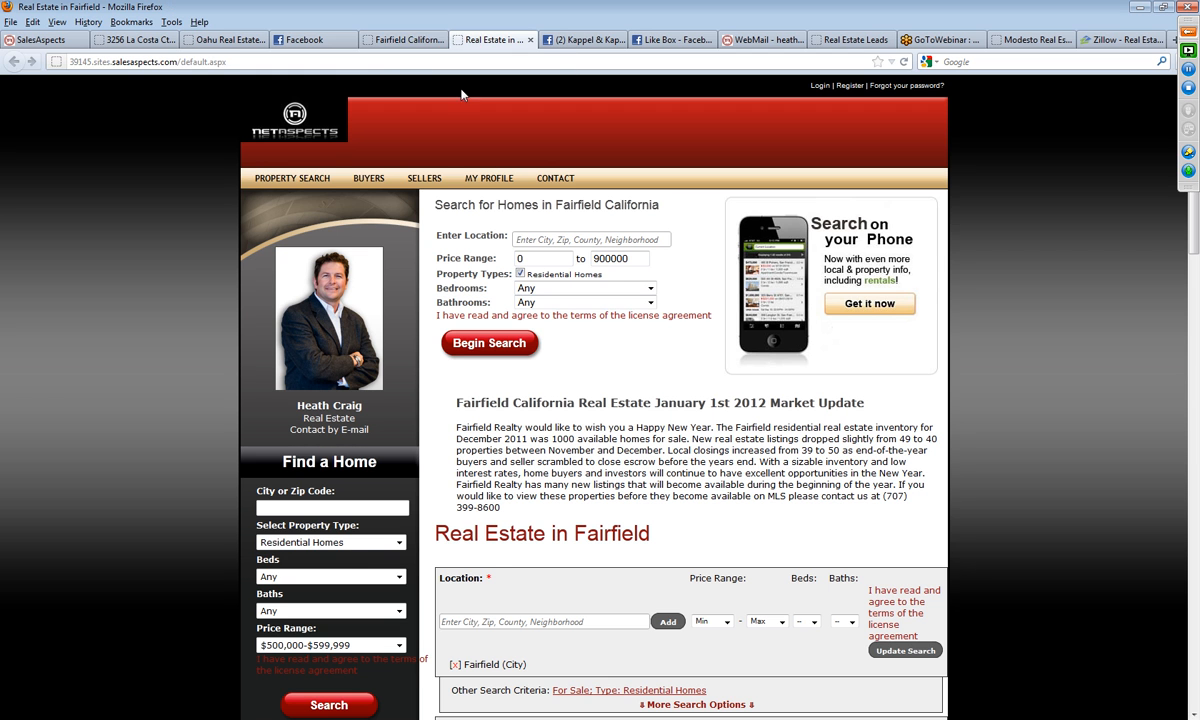
{"action": "left_click", "coordinate": [402, 40]}
{"action": "left_click", "coordinate": [391, 63]}
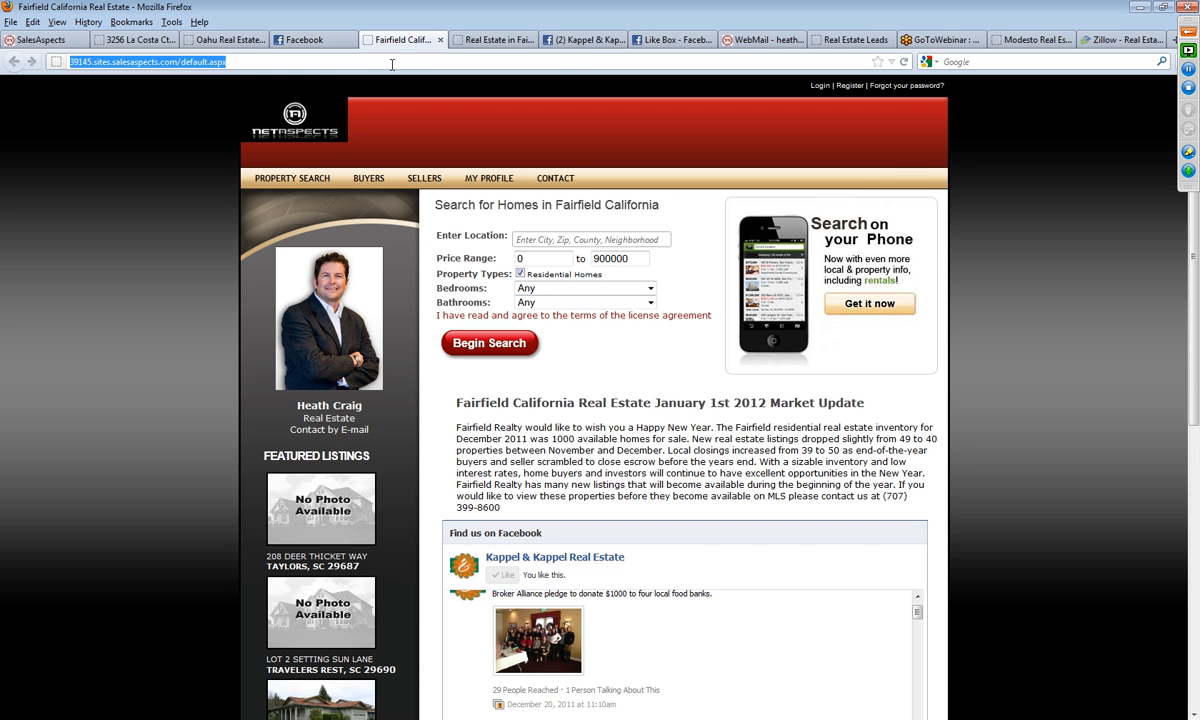
{"action": "type", "text": "youtube.com"}
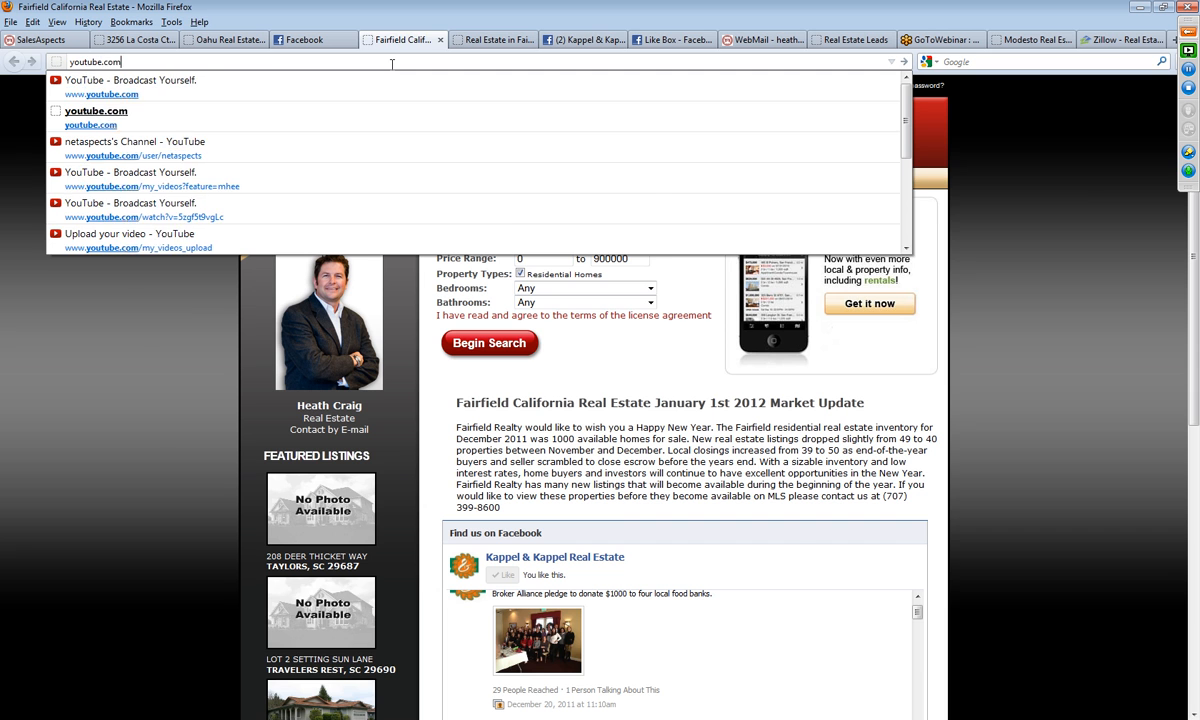
{"action": "key", "text": "Return"}
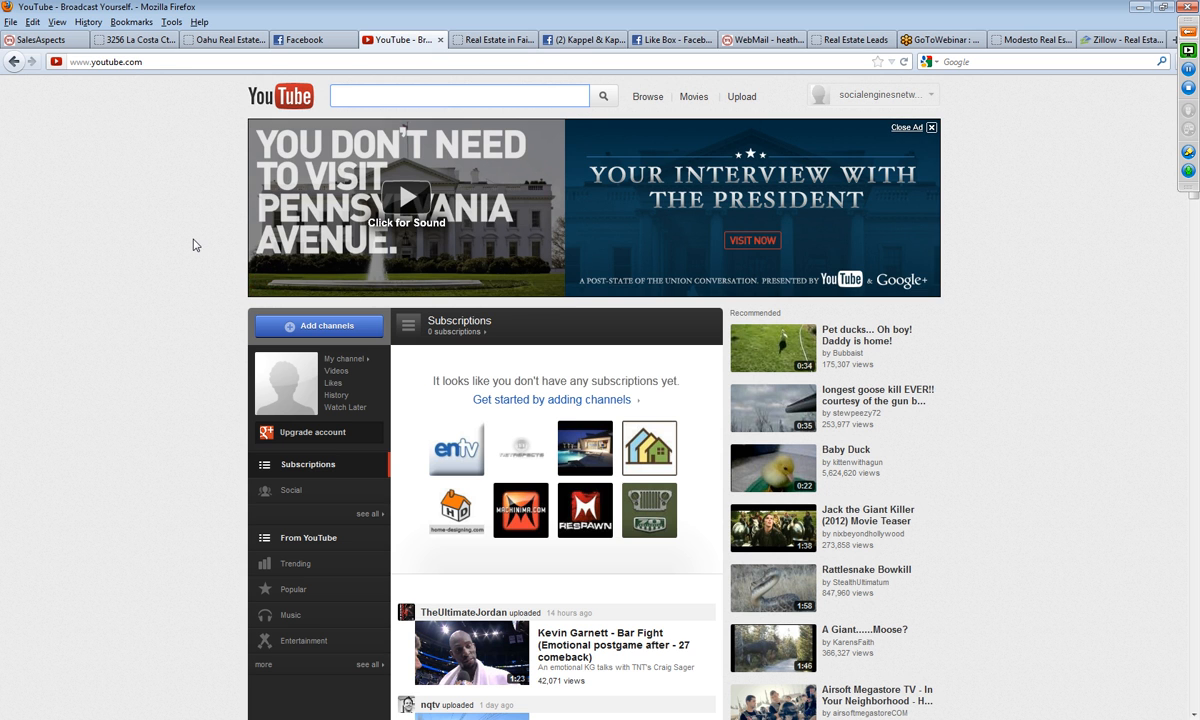
Step: Search YouTube for "real estate market update" and open the October 2011 Housing Market Update REBGV video
{"action": "type", "text": "real estate"}
{"action": "key", "text": "BackSpace"}
{"action": "key", "text": "BackSpace"}
{"action": "type", "text": "ate "}
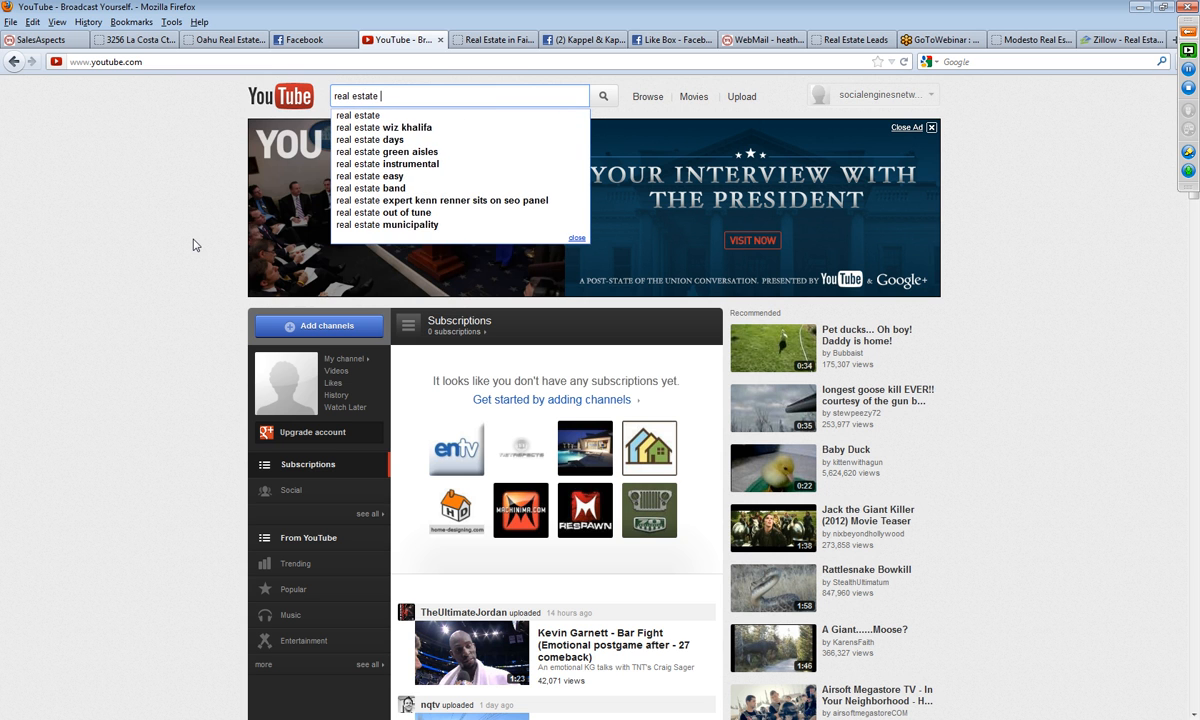
{"action": "type", "text": "market update"}
{"action": "key", "text": "Return"}
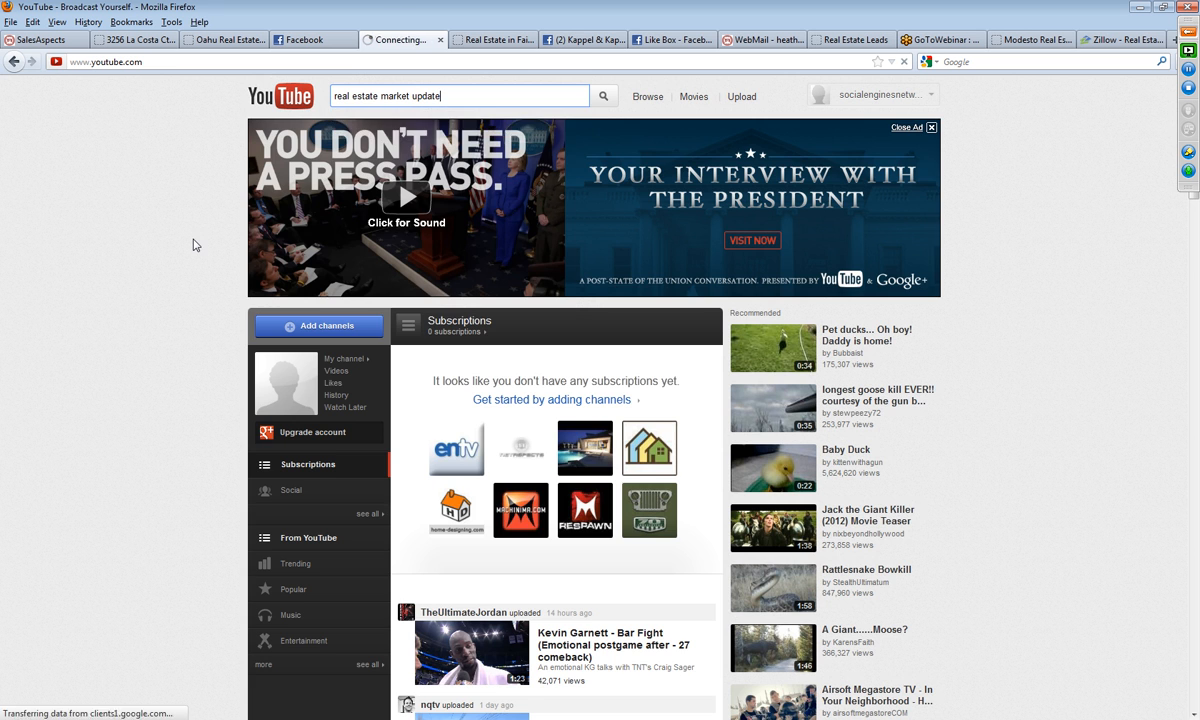
{"action": "scroll", "coordinate": [166, 428], "scroll_direction": "down", "scroll_amount": 1}
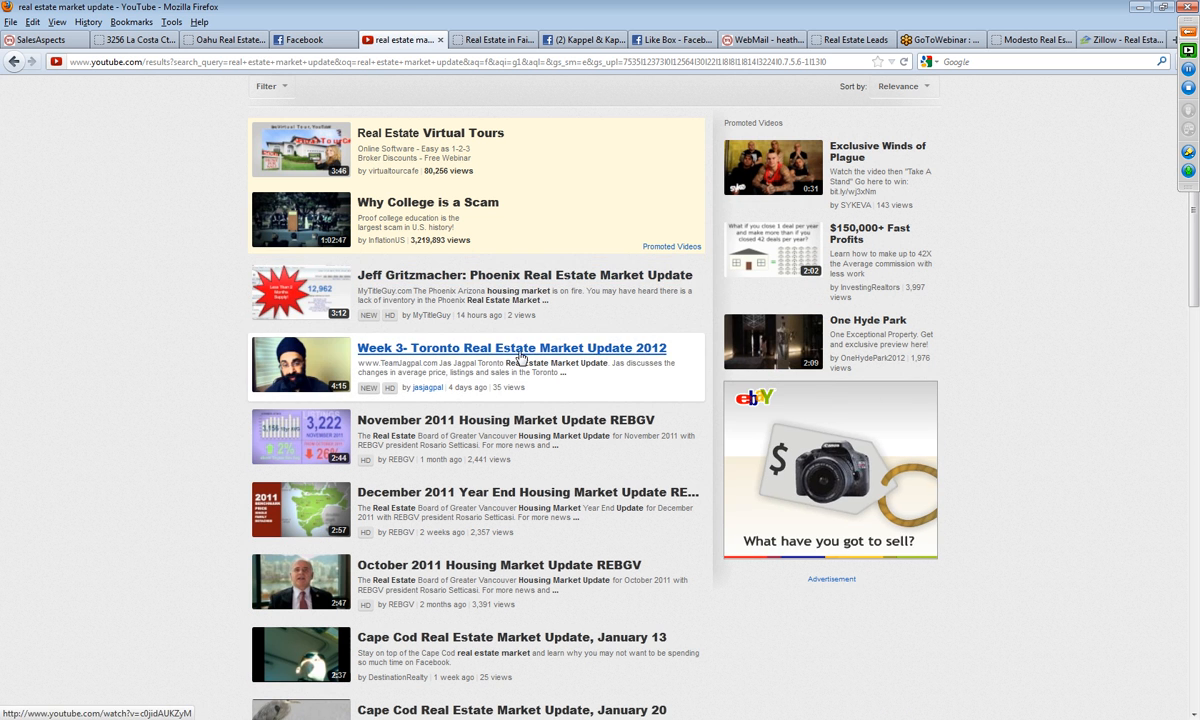
{"action": "scroll", "coordinate": [62, 438], "scroll_direction": "down", "scroll_amount": 1}
{"action": "scroll", "coordinate": [62, 438], "scroll_direction": "down", "scroll_amount": 1}
{"action": "left_click", "coordinate": [505, 405]}
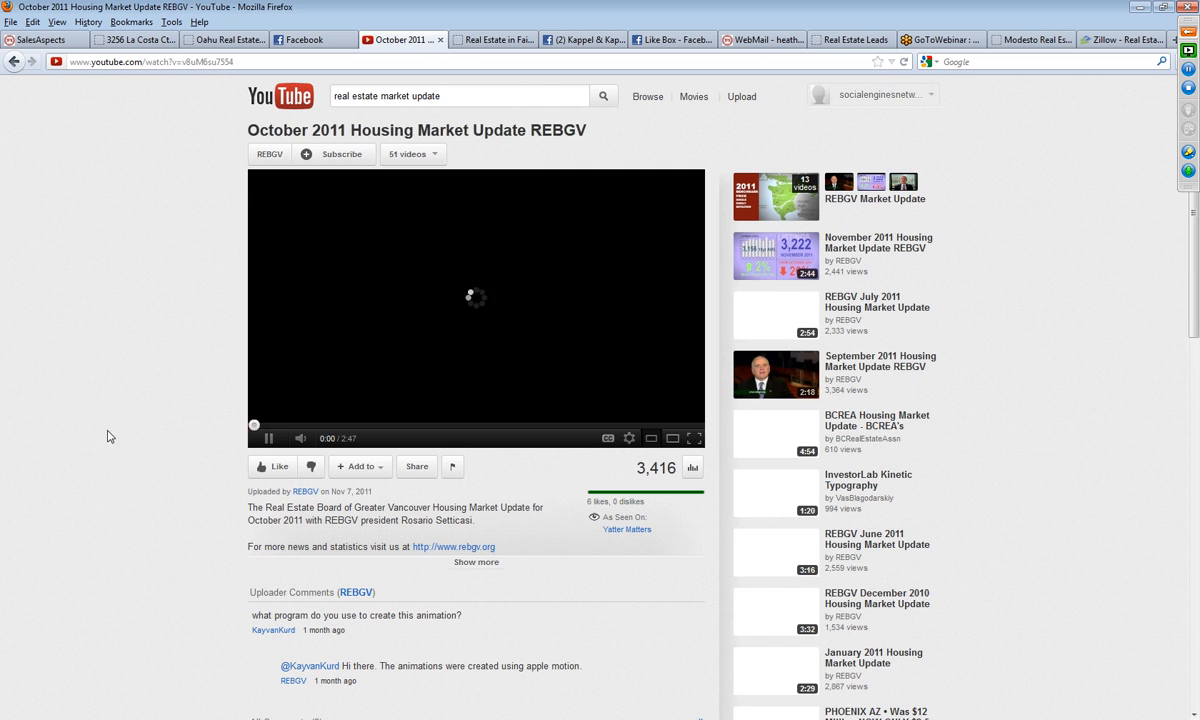
Step: Show the REBGV video's sharing options and copy its 560 × 315 iframe embed code
{"action": "left_click", "coordinate": [416, 467]}
{"action": "scroll", "coordinate": [536, 483], "scroll_direction": "down", "scroll_amount": 1}
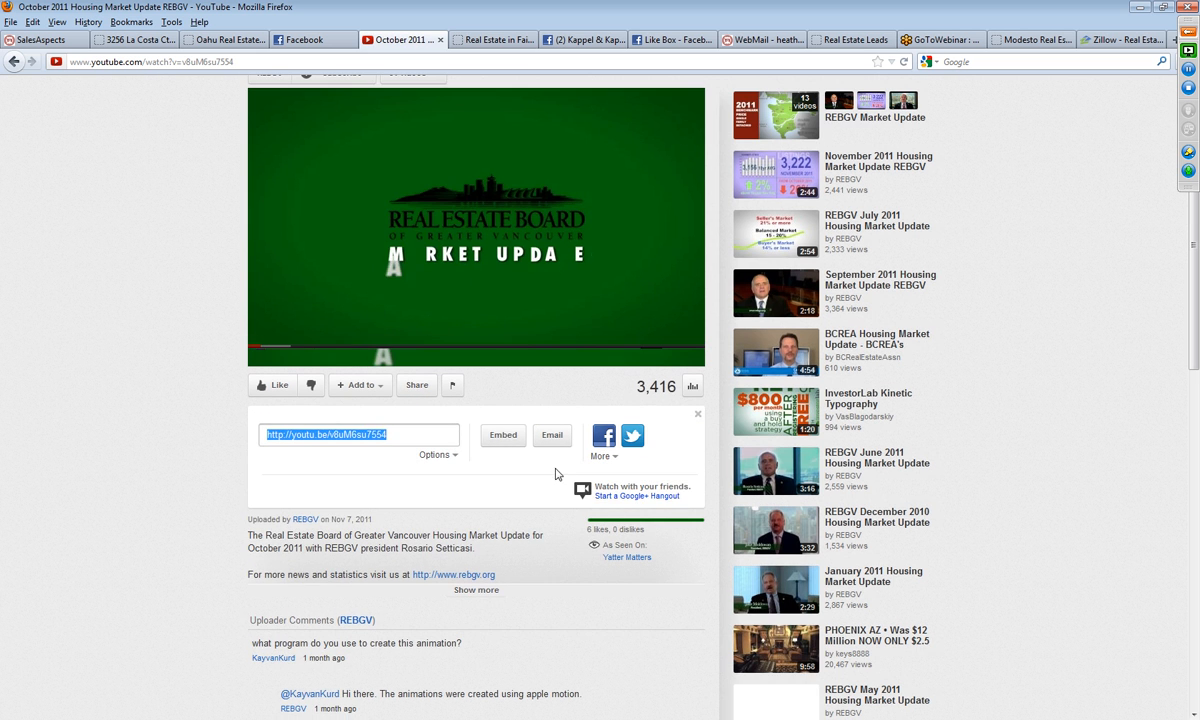
{"action": "left_click", "coordinate": [504, 440]}
{"action": "left_click_drag", "start_coordinate": [533, 518], "coordinate": [244, 496]}
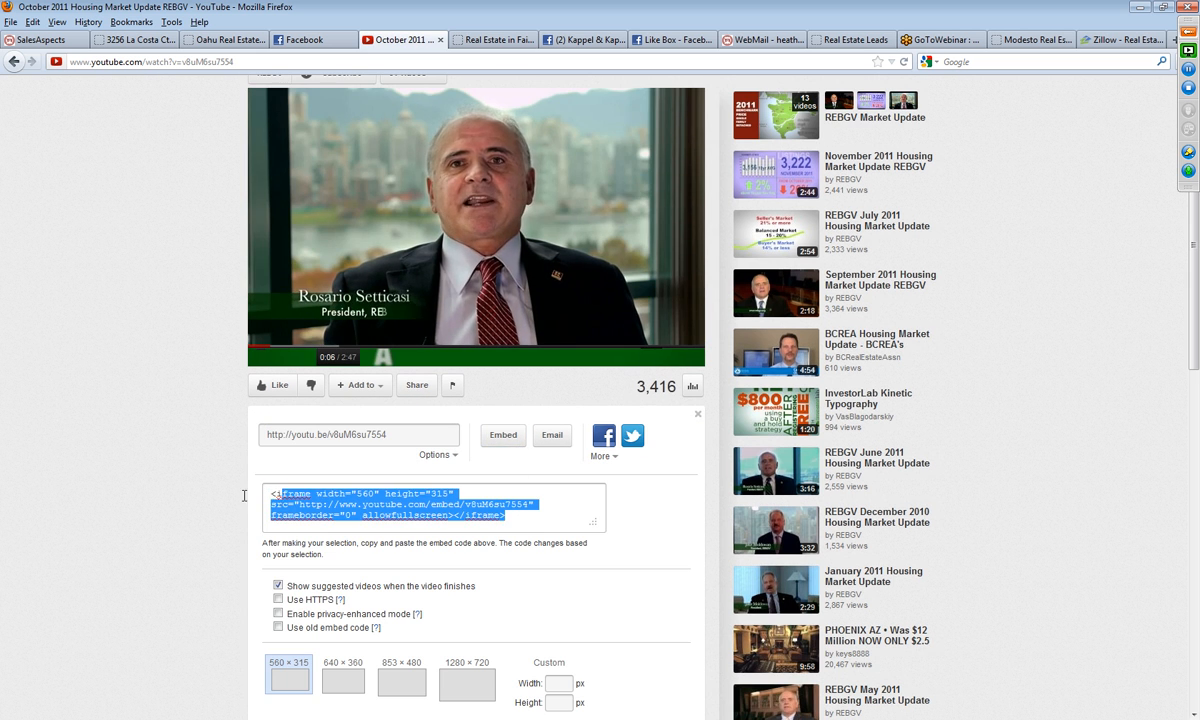
{"action": "right_click", "coordinate": [376, 504]}
{"action": "left_click", "coordinate": [410, 550]}
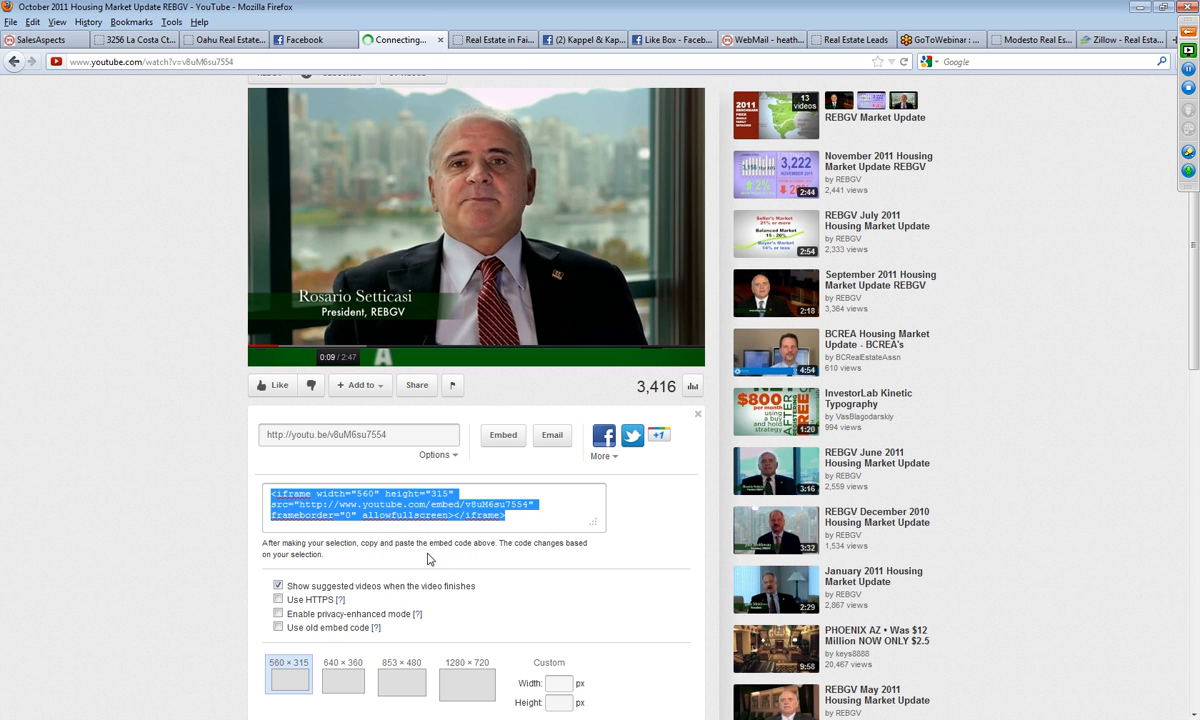
Step: Pause the REBGV video and return to the Fairfield market update page in the SalesAspects website editor
{"action": "scroll", "coordinate": [238, 526], "scroll_direction": "up", "scroll_amount": 2}
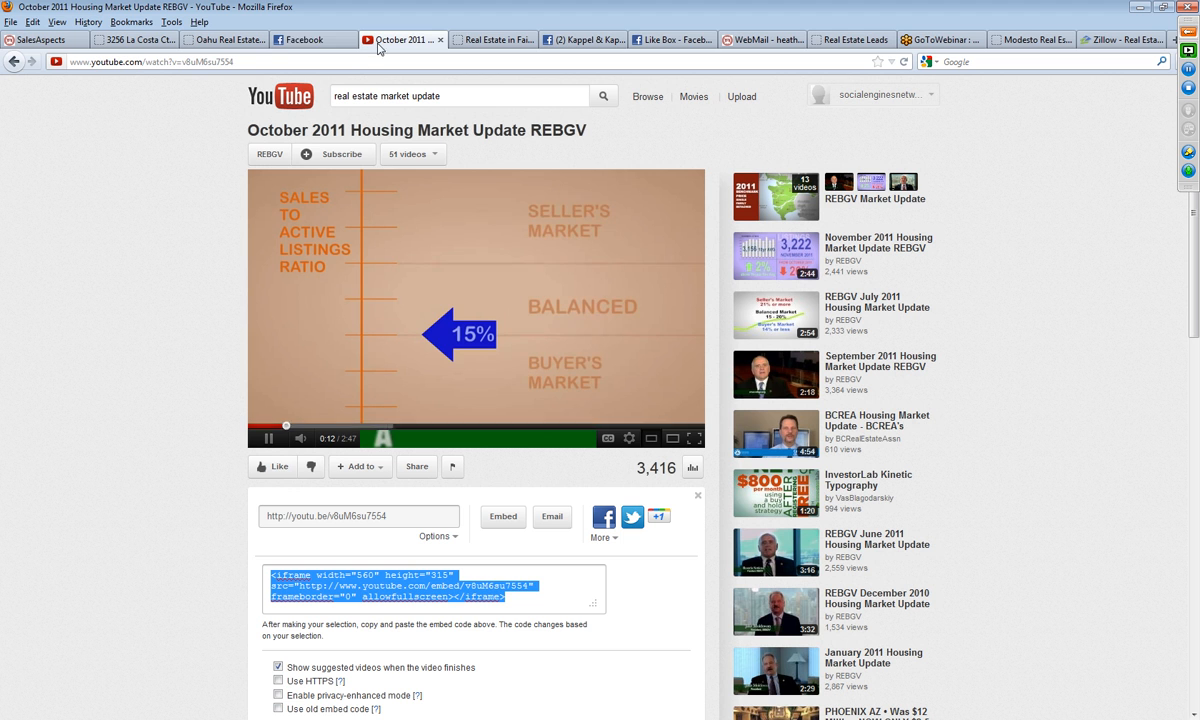
{"action": "left_click", "coordinate": [268, 438]}
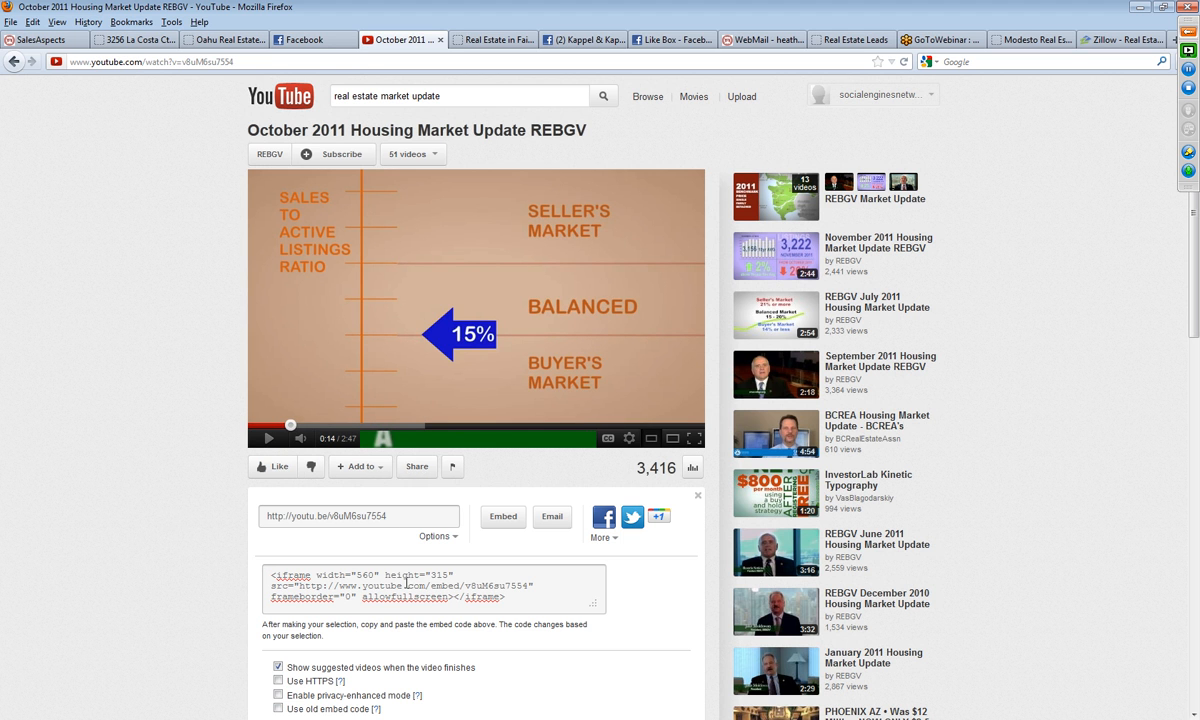
{"action": "left_click", "coordinate": [40, 40]}
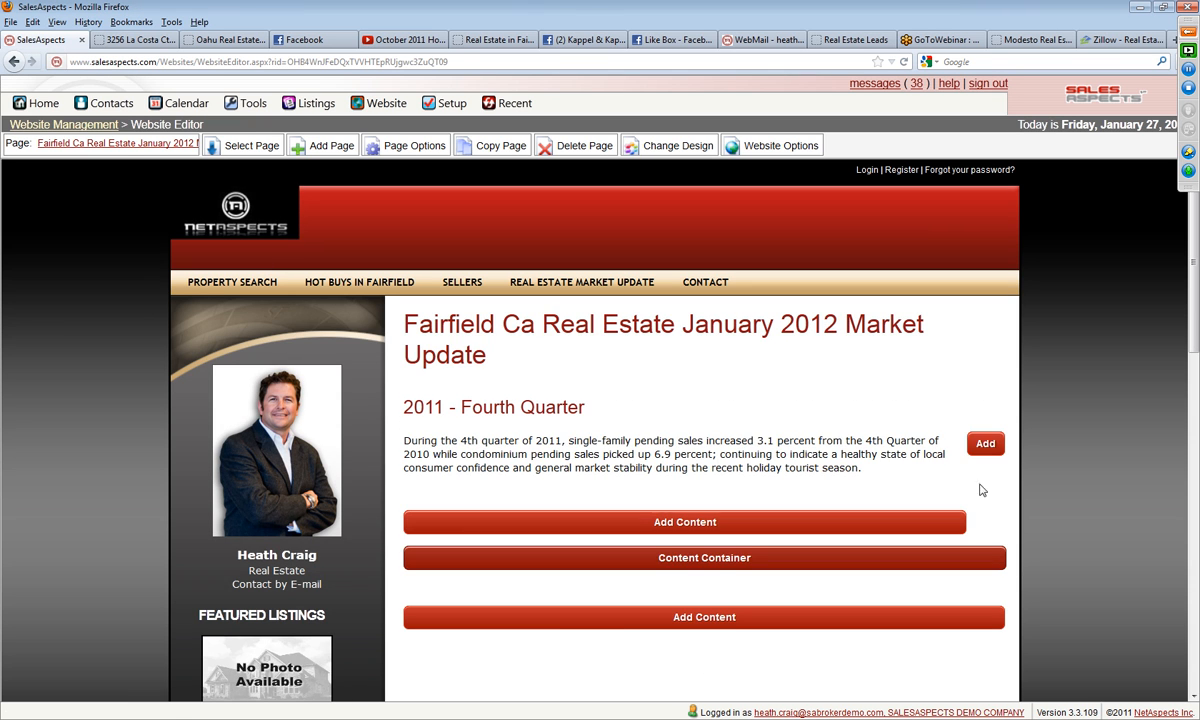
Step: Add a Text & Images block beside the Fourth Quarter report and clear its placeholder heading and content
{"action": "left_click", "coordinate": [986, 445]}
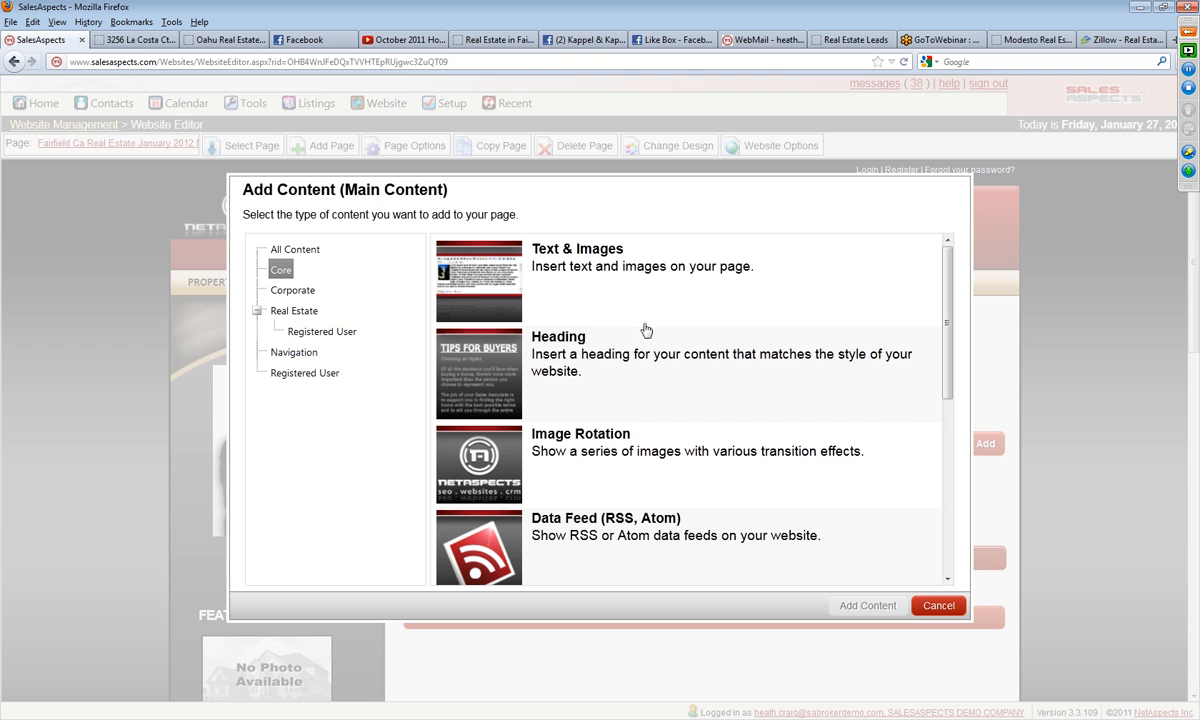
{"action": "left_click", "coordinate": [851, 606]}
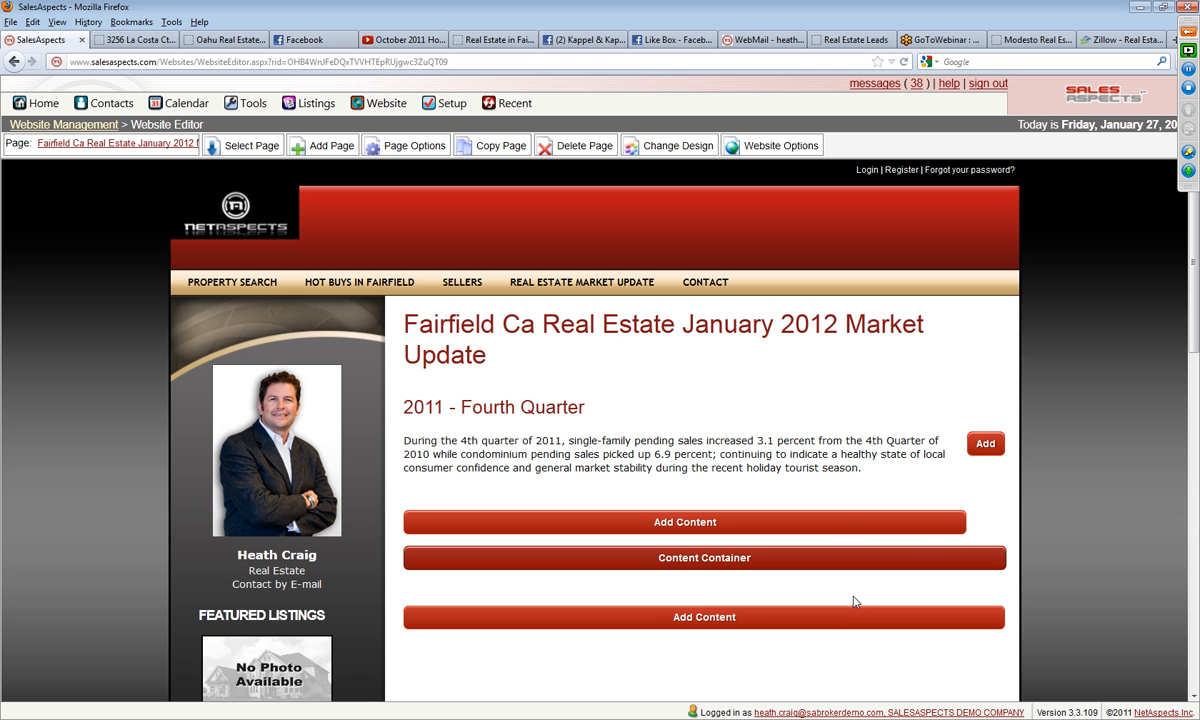
{"action": "left_click", "coordinate": [986, 445]}
{"action": "left_click", "coordinate": [549, 285]}
{"action": "left_click", "coordinate": [860, 606]}
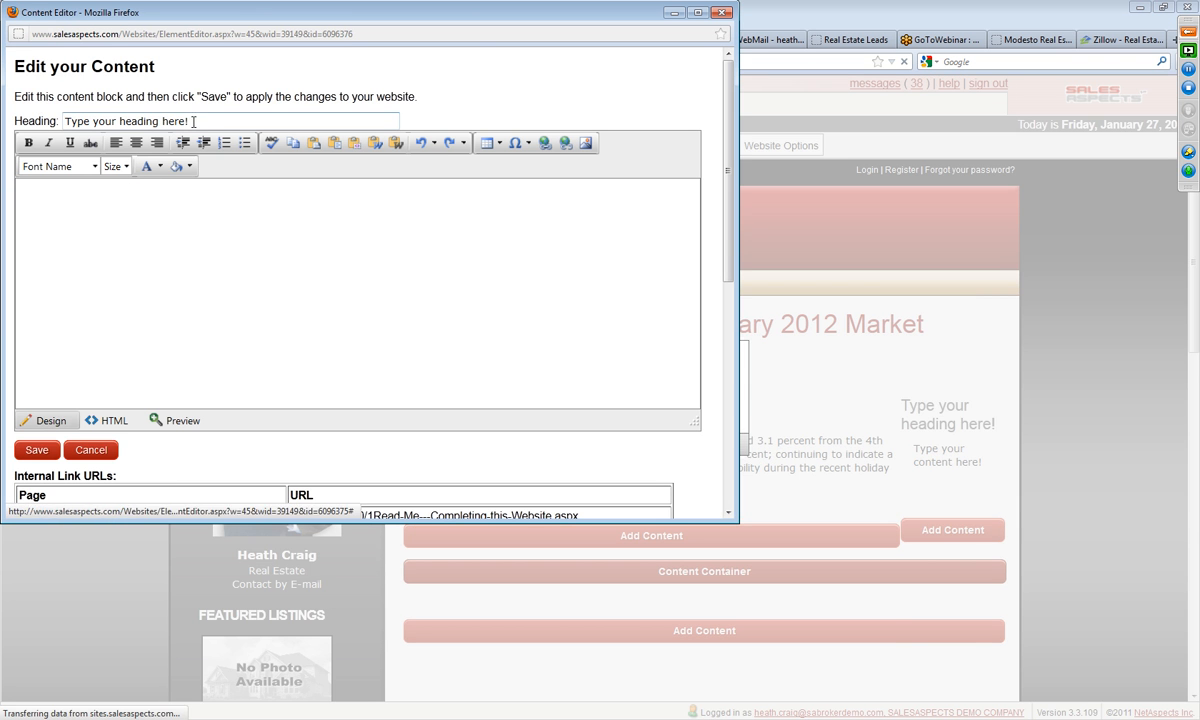
{"action": "left_click_drag", "start_coordinate": [193, 121], "coordinate": [6, 119]}
{"action": "key", "text": "BackSpace"}
{"action": "left_click_drag", "start_coordinate": [143, 190], "coordinate": [12, 189]}
{"action": "key", "text": "BackSpace"}
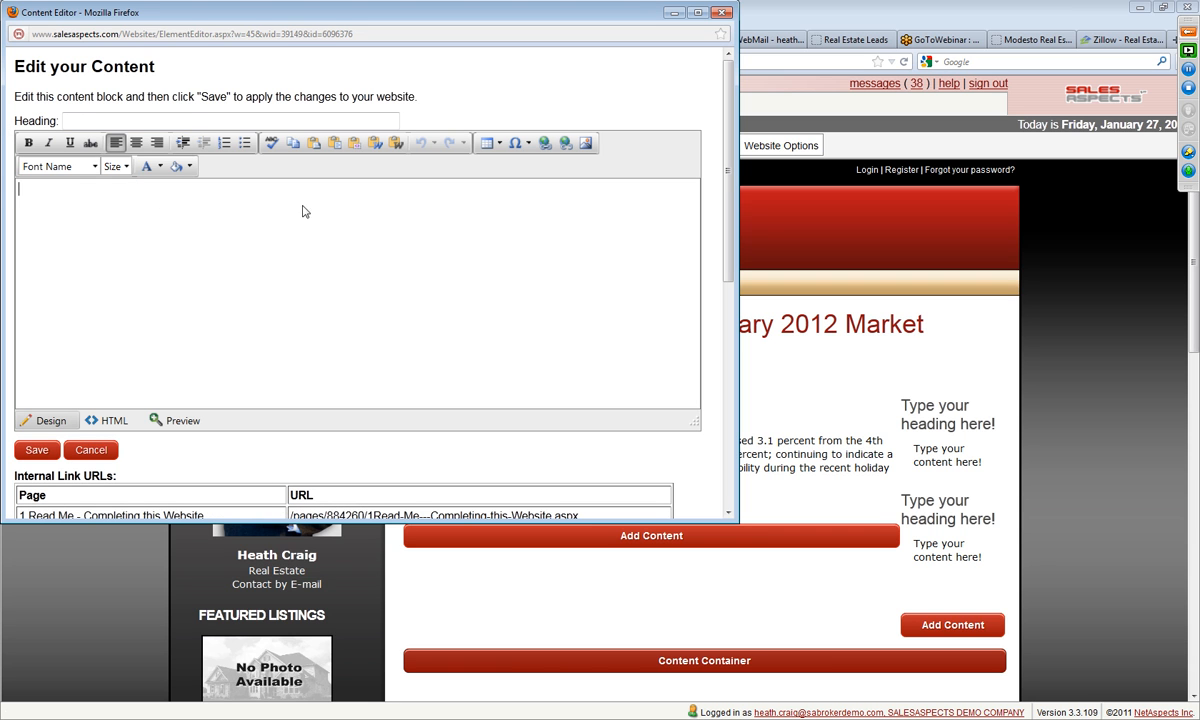
Step: Replace the block's HTML source with the copied YouTube embed code, set the iframe width to 350 and save
{"action": "left_click", "coordinate": [113, 420]}
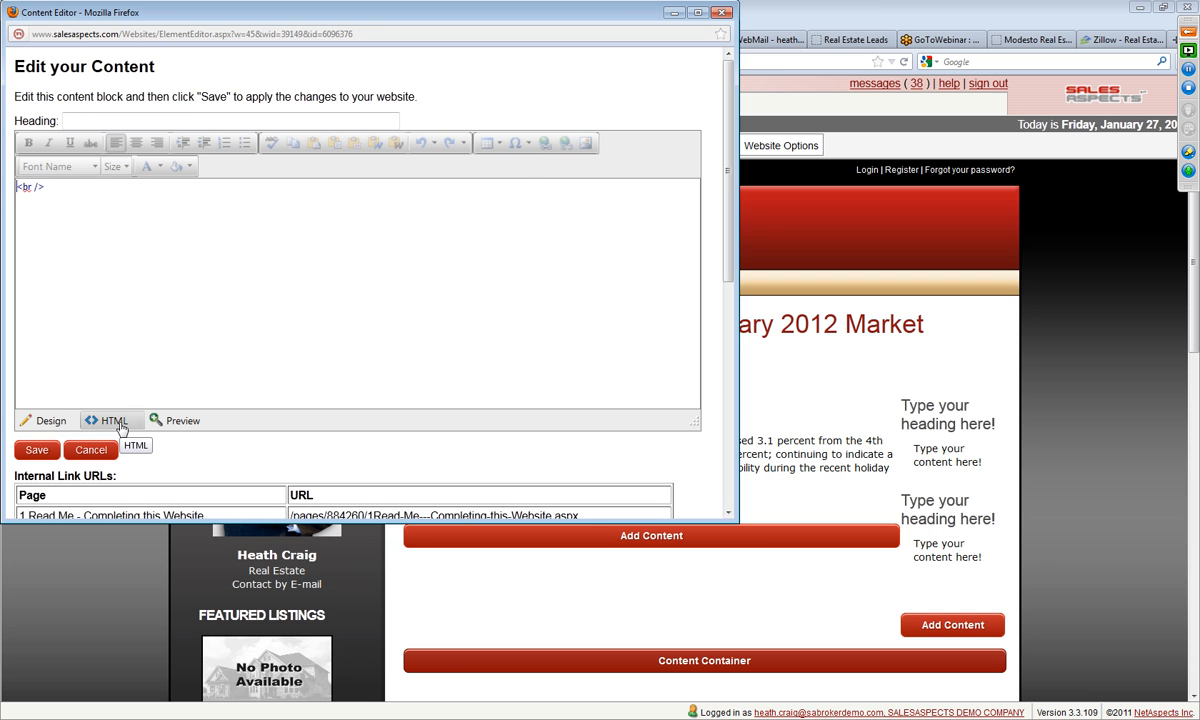
{"action": "right_click", "coordinate": [36, 195]}
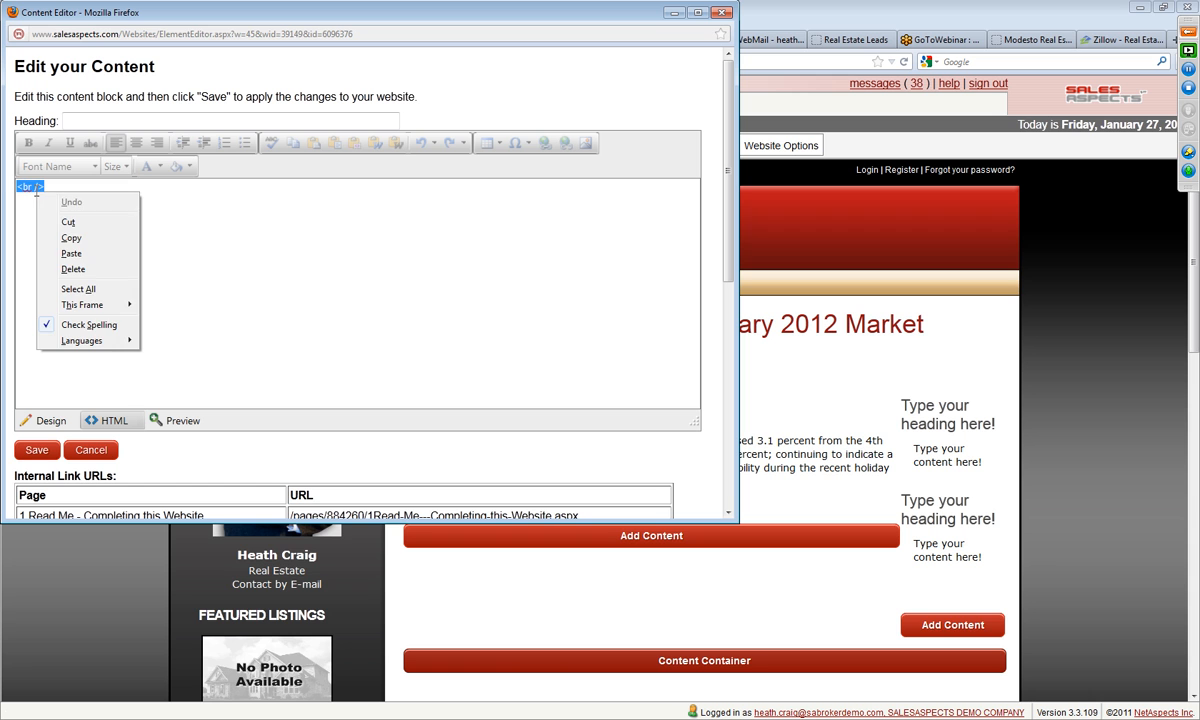
{"action": "left_click", "coordinate": [72, 254]}
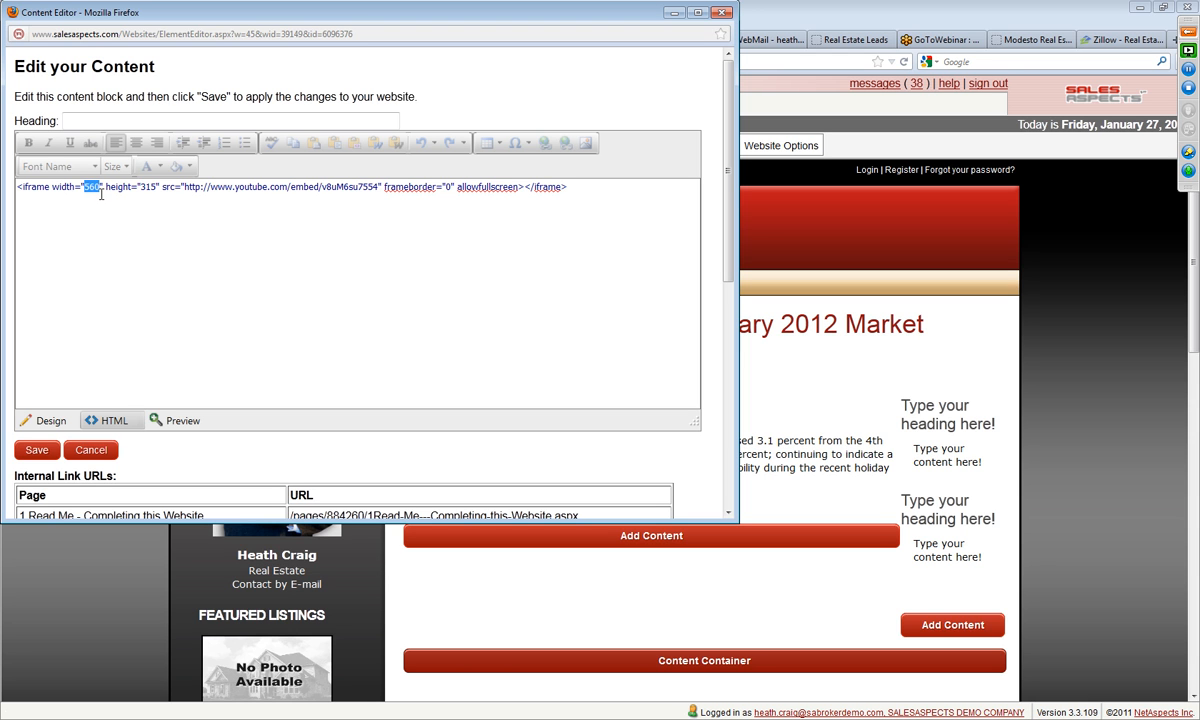
{"action": "type", "text": "3"}
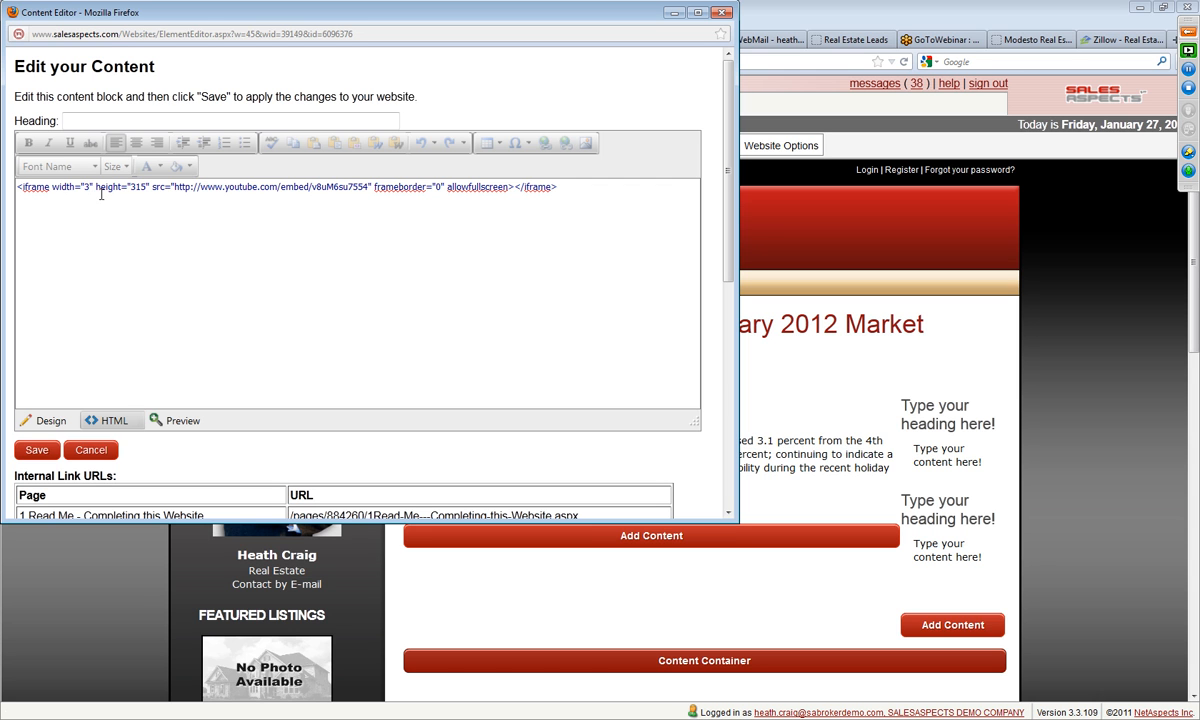
{"action": "type", "text": "50"}
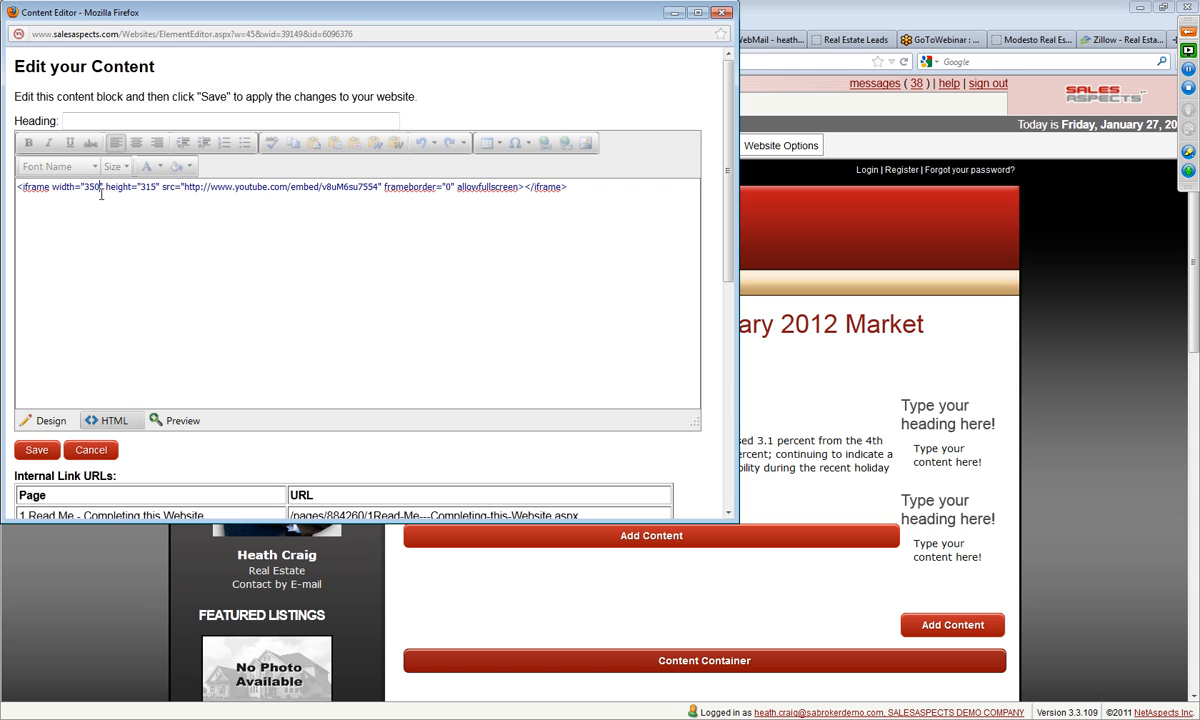
{"action": "left_click", "coordinate": [37, 451]}
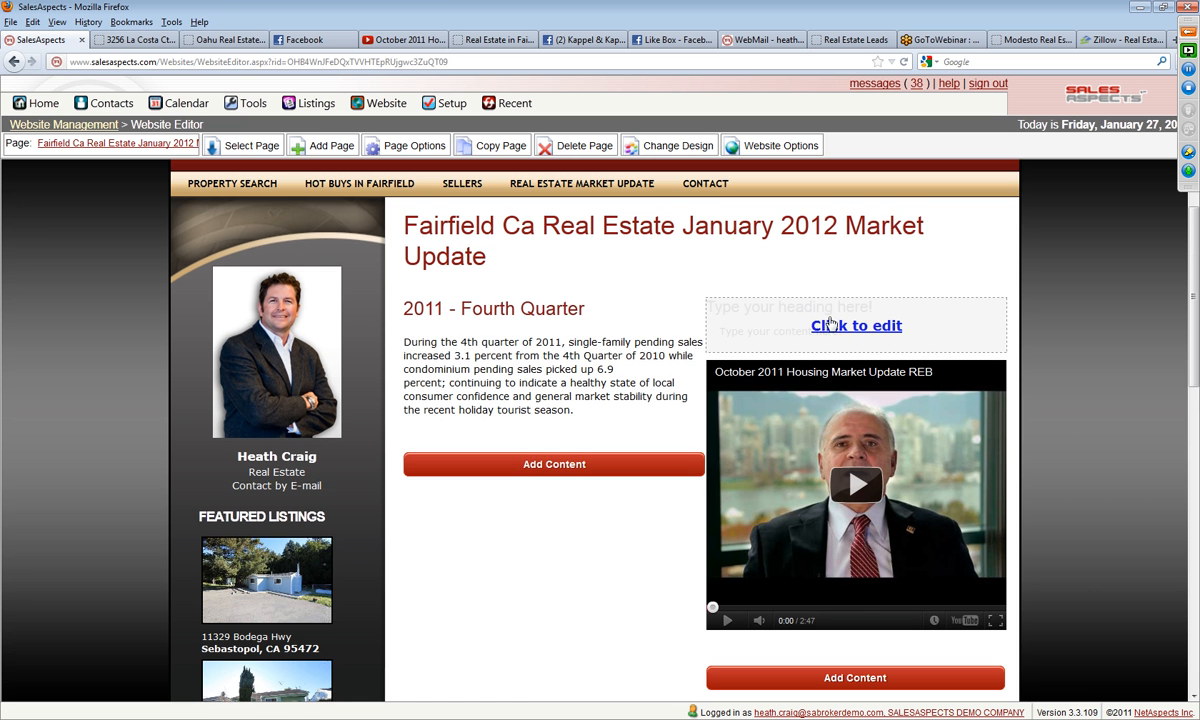
Step: Delete the extra placeholder text block above the embedded video
{"action": "left_click", "coordinate": [830, 322]}
{"action": "left_click", "coordinate": [565, 510]}
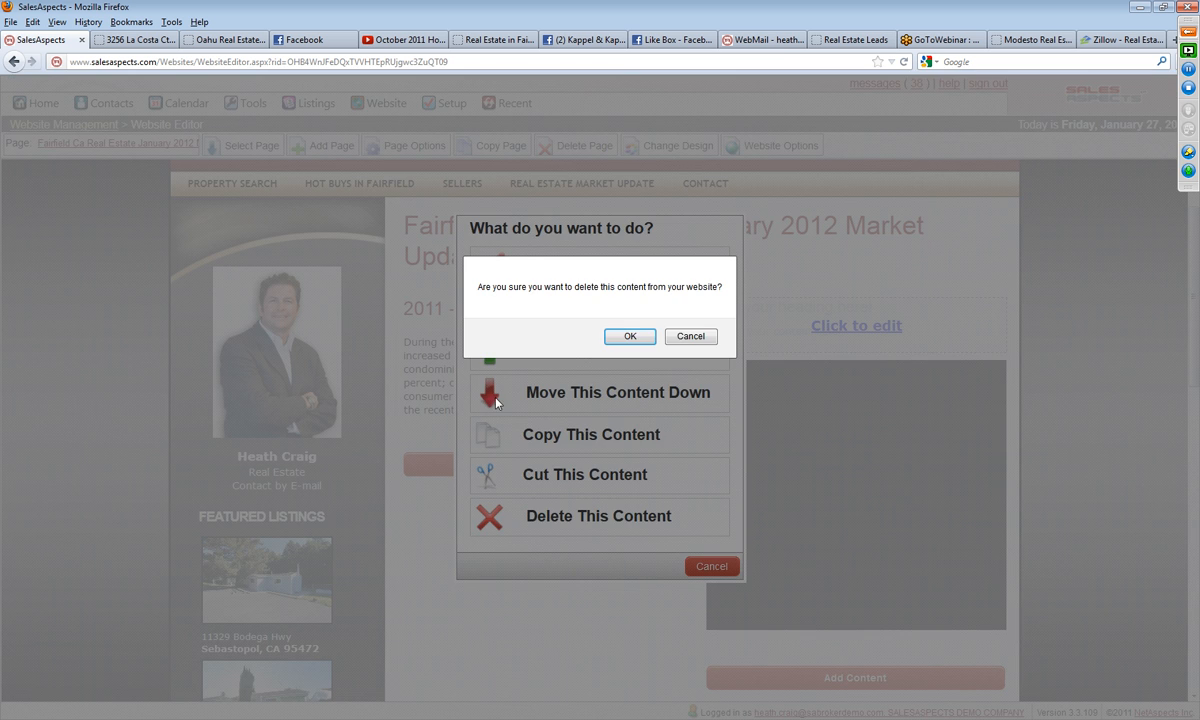
{"action": "left_click", "coordinate": [630, 336]}
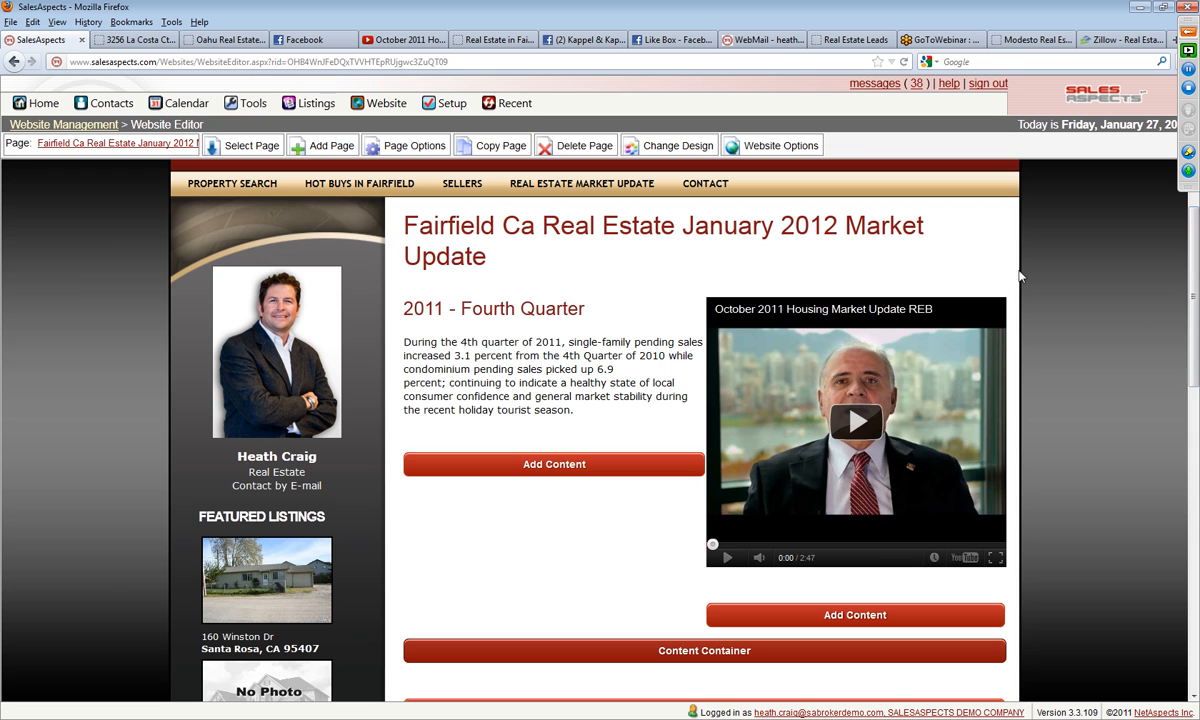
Step: Reword the page's main heading as "Fairfield Real Estate January 2012 Market Update" and save it
{"action": "left_click", "coordinate": [713, 267]}
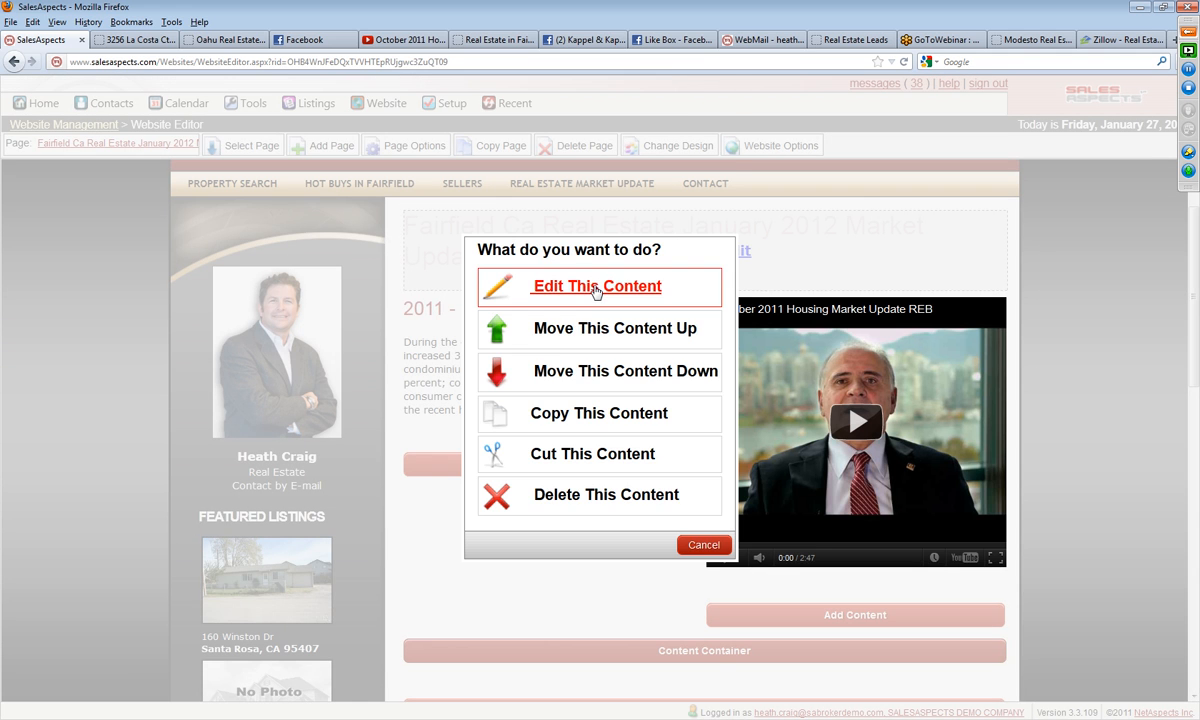
{"action": "left_click", "coordinate": [560, 278]}
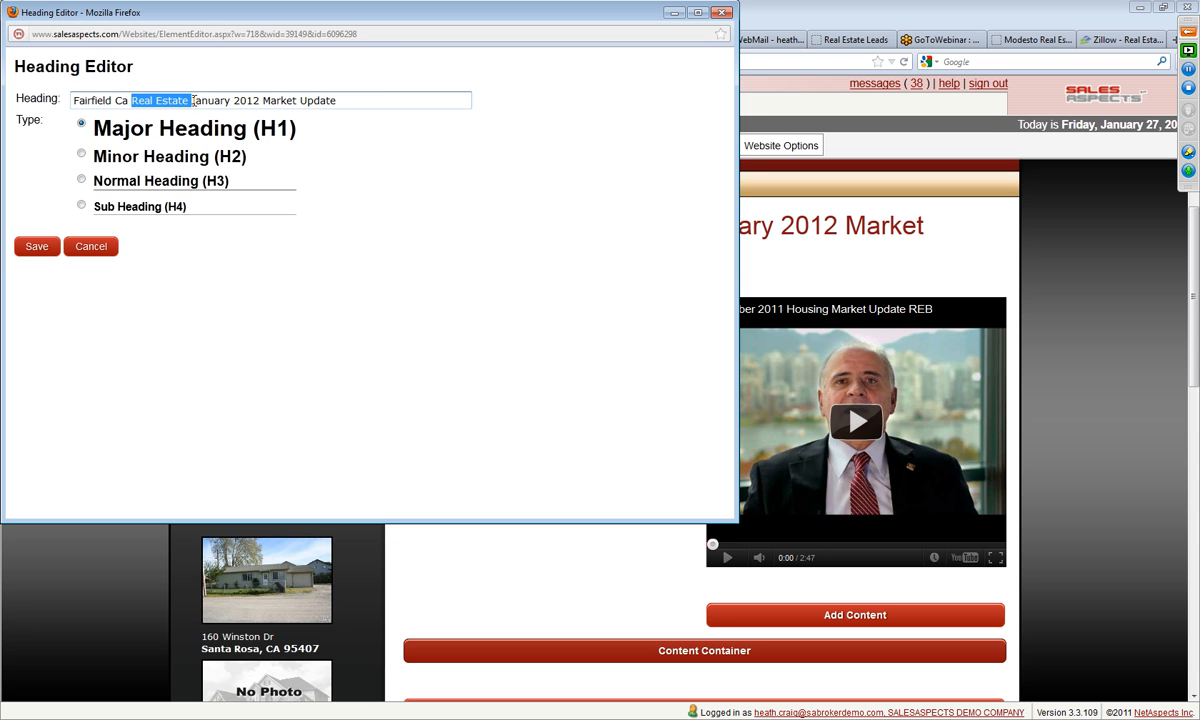
{"action": "key", "text": "Delete"}
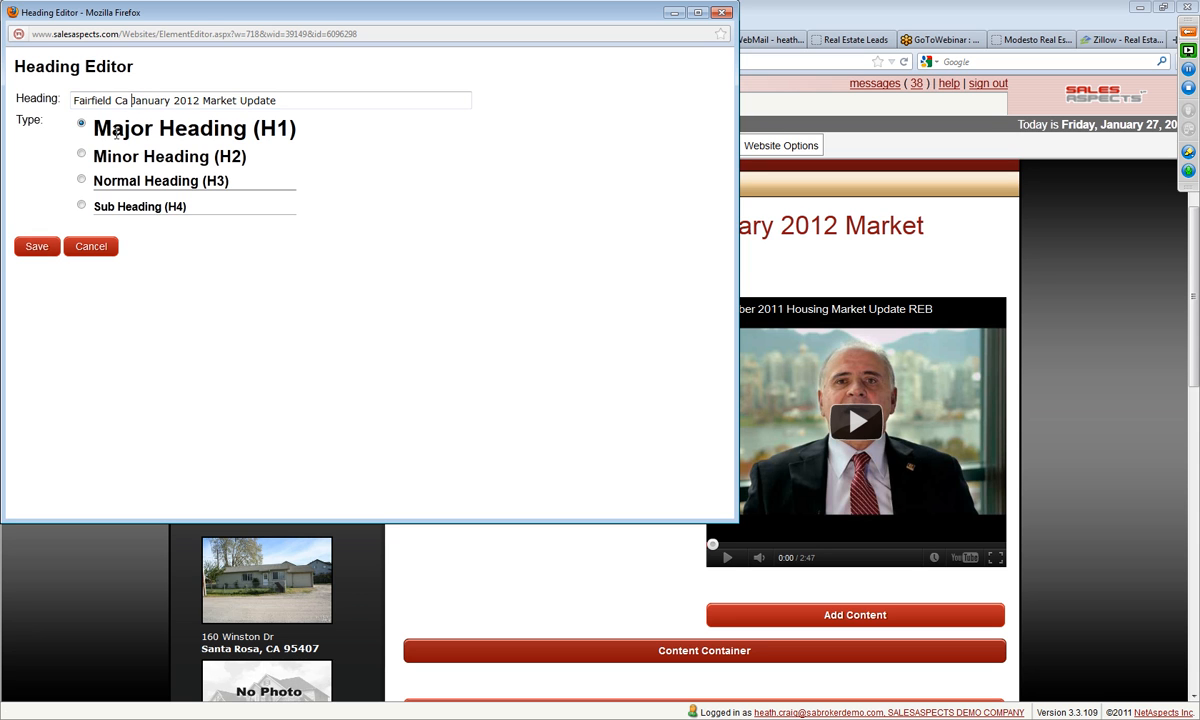
{"action": "key", "text": "BackSpace"}
{"action": "key", "text": "BackSpace"}
{"action": "key", "text": "BackSpace"}
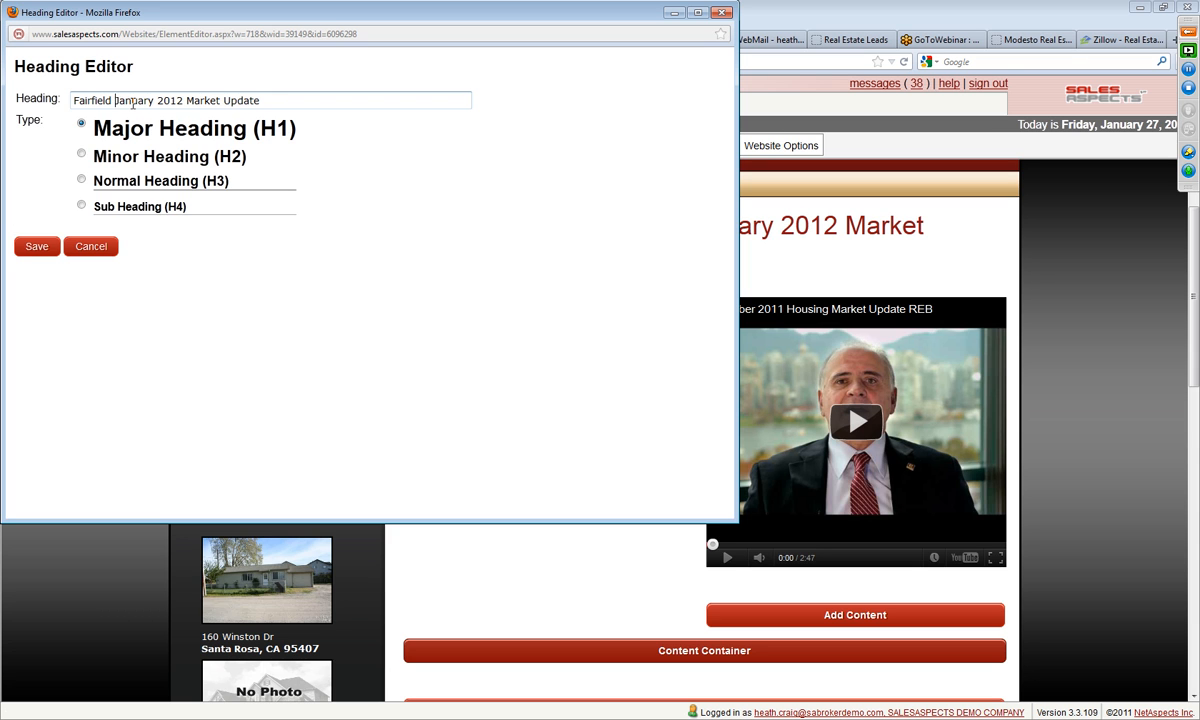
{"action": "type", "text": "Real Estate"}
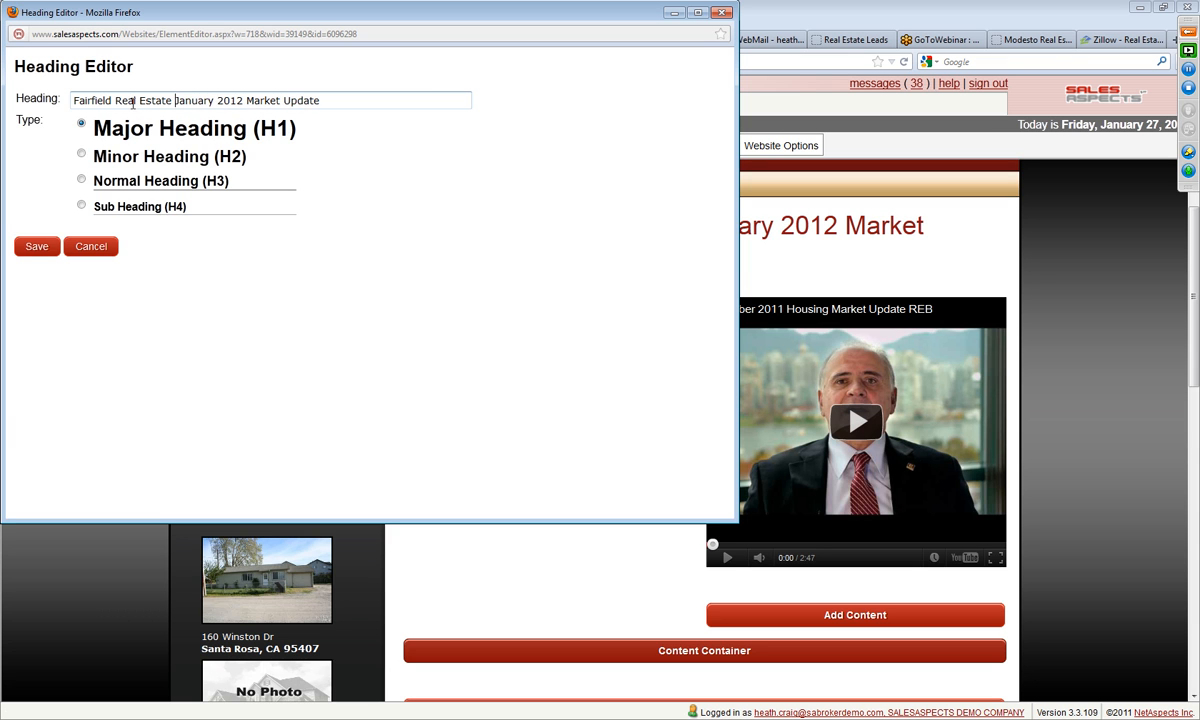
{"action": "left_click", "coordinate": [37, 247]}
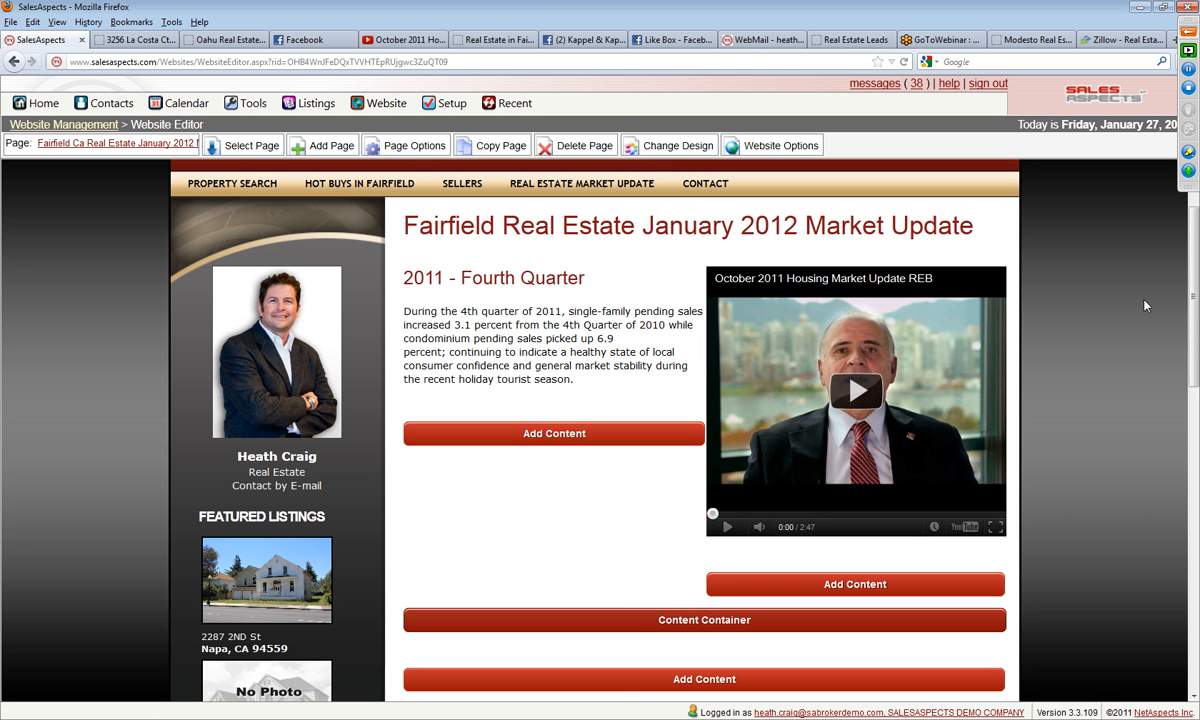
Step: Open the market update page's draft site and review its layout with the report text and video
{"action": "left_click", "coordinate": [88, 146]}
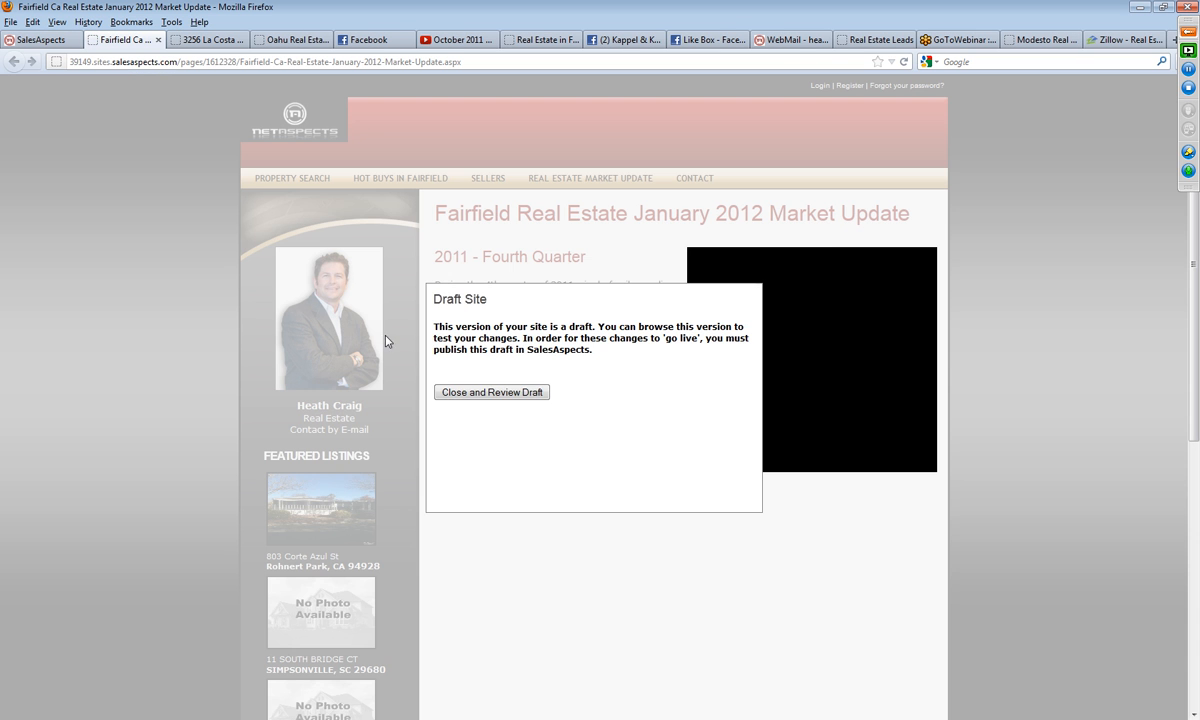
{"action": "left_click", "coordinate": [461, 394]}
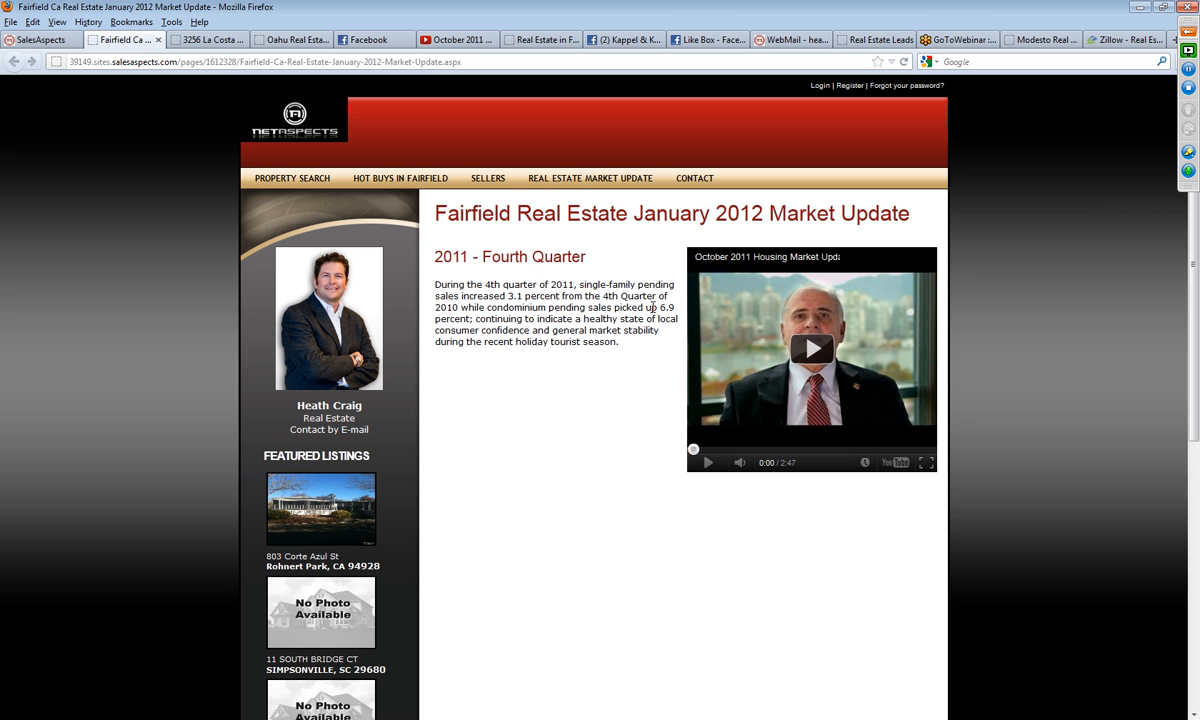
{"action": "scroll", "coordinate": [1081, 395], "scroll_direction": "down", "scroll_amount": 3}
{"action": "scroll", "coordinate": [1076, 388], "scroll_direction": "up", "scroll_amount": 3}
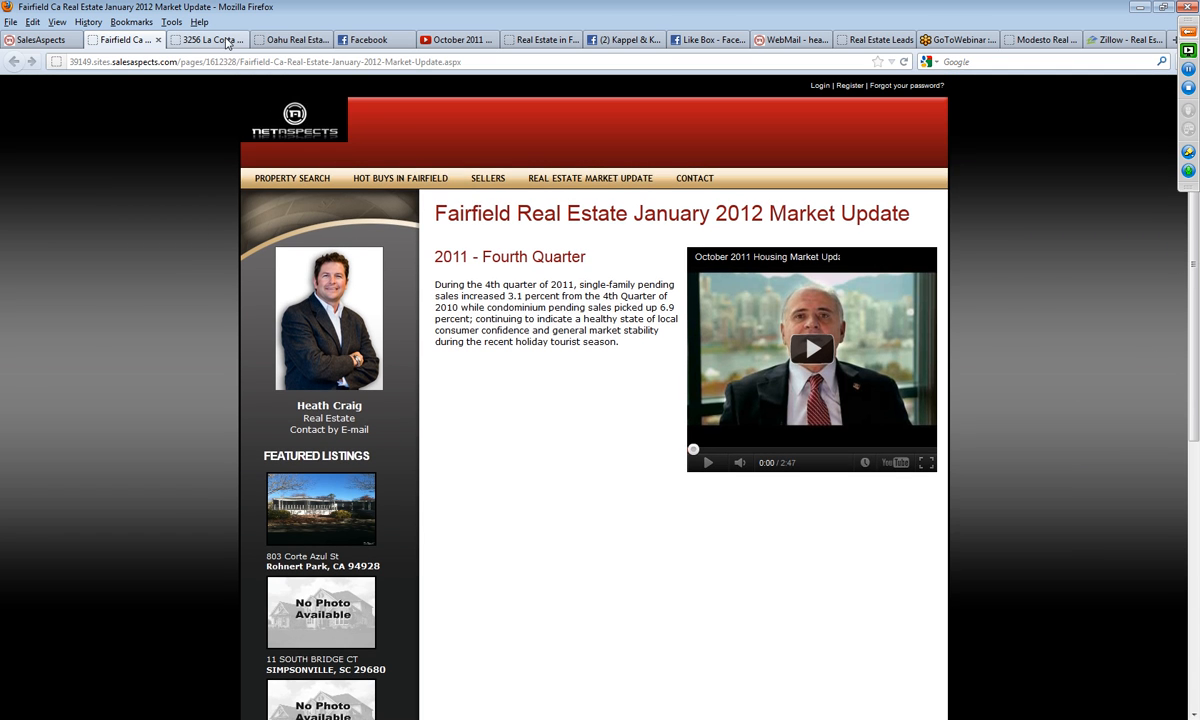
Step: Copy the December 2011 statistics section from the Oahu Real Estate Trends page and return to the SalesAspects website editor
{"action": "left_click", "coordinate": [290, 40]}
{"action": "scroll", "coordinate": [344, 440], "scroll_direction": "down", "scroll_amount": 2}
{"action": "left_click_drag", "start_coordinate": [412, 306], "coordinate": [736, 655]}
{"action": "scroll", "coordinate": [735, 655], "scroll_direction": "down", "scroll_amount": 3}
{"action": "right_click", "coordinate": [596, 400]}
{"action": "left_click", "coordinate": [615, 411]}
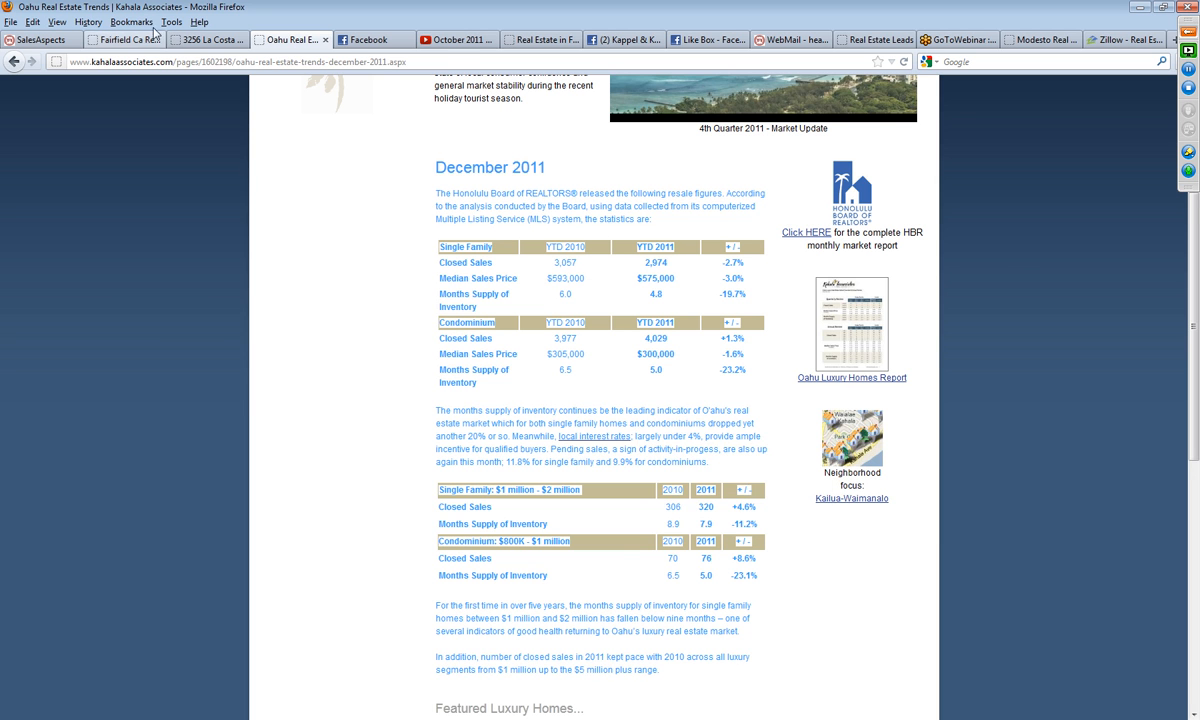
{"action": "left_click", "coordinate": [49, 42]}
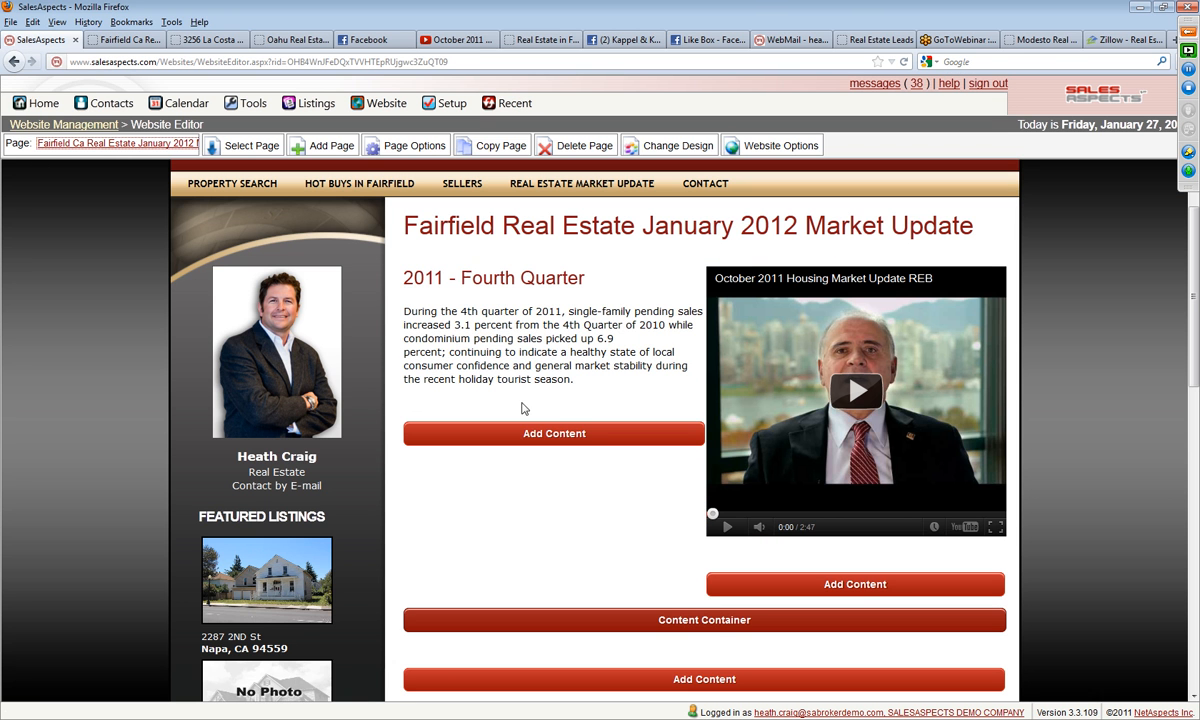
{"action": "left_click", "coordinate": [537, 337]}
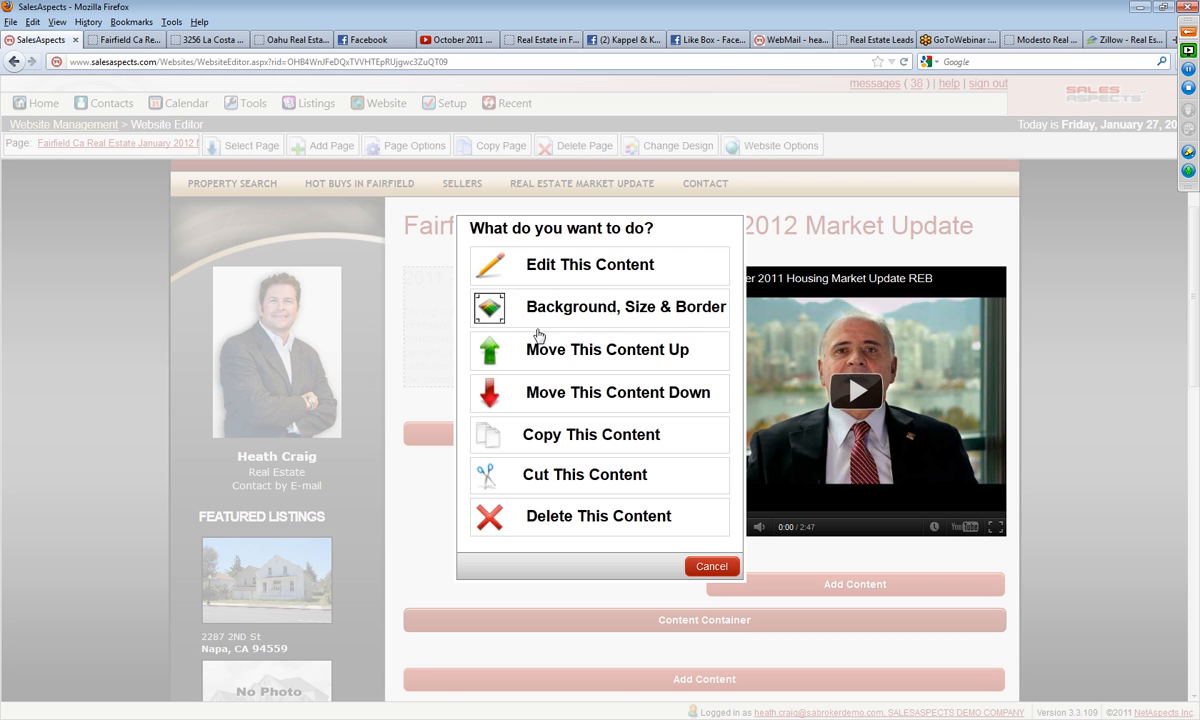
{"action": "left_click", "coordinate": [549, 281]}
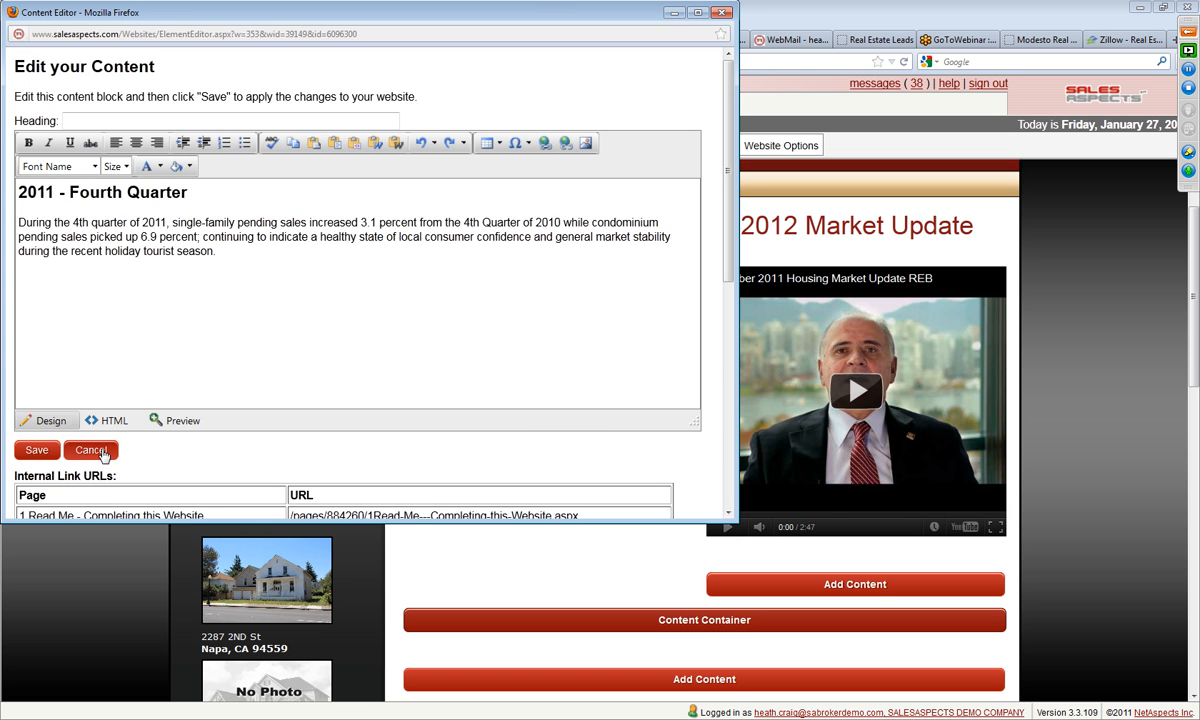
{"action": "left_click", "coordinate": [91, 451]}
Step: Add a two-column Content Container below the report and video, and save its settings
{"action": "scroll", "coordinate": [621, 522], "scroll_direction": "down", "scroll_amount": 2}
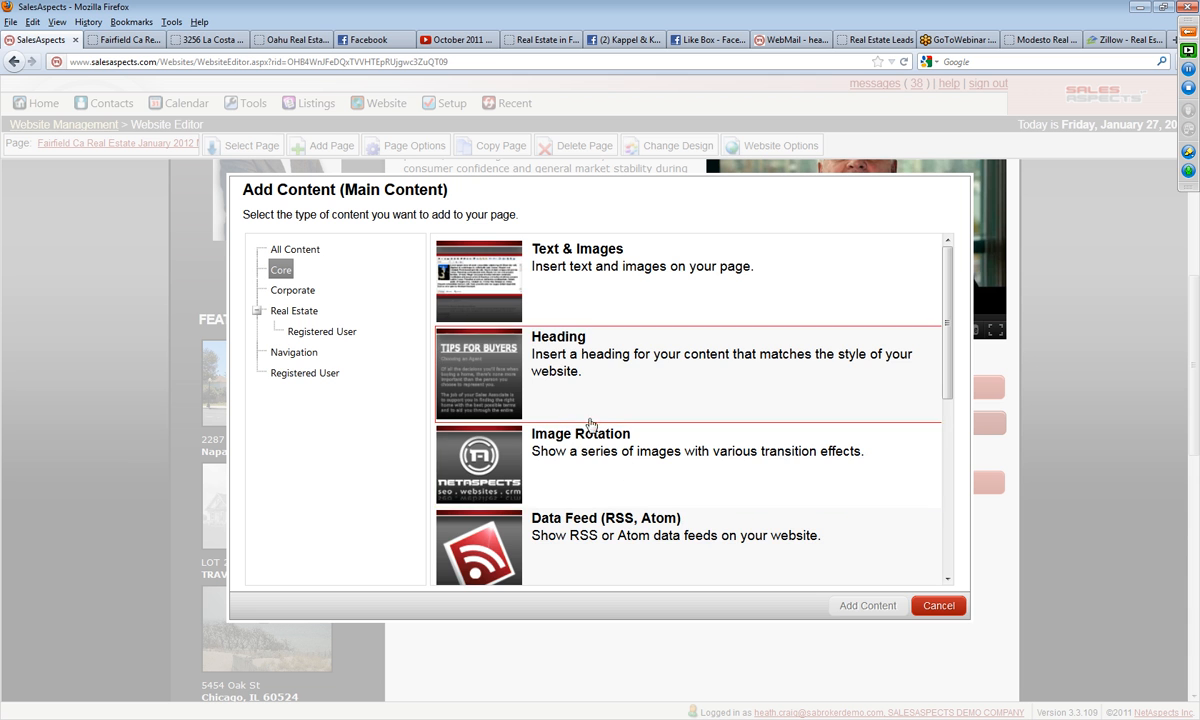
{"action": "scroll", "coordinate": [590, 465], "scroll_direction": "down", "scroll_amount": 5}
{"action": "scroll", "coordinate": [590, 482], "scroll_direction": "down", "scroll_amount": 1}
{"action": "left_click", "coordinate": [582, 463]}
{"action": "left_click", "coordinate": [830, 567]}
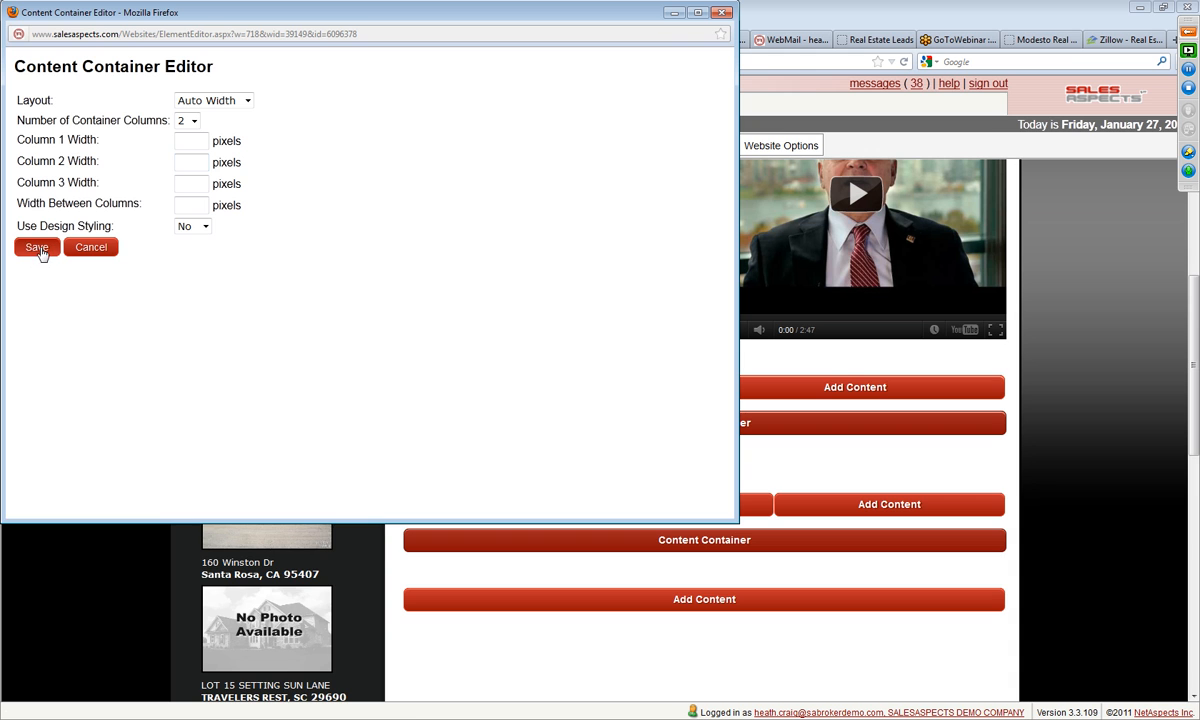
{"action": "left_click", "coordinate": [37, 248]}
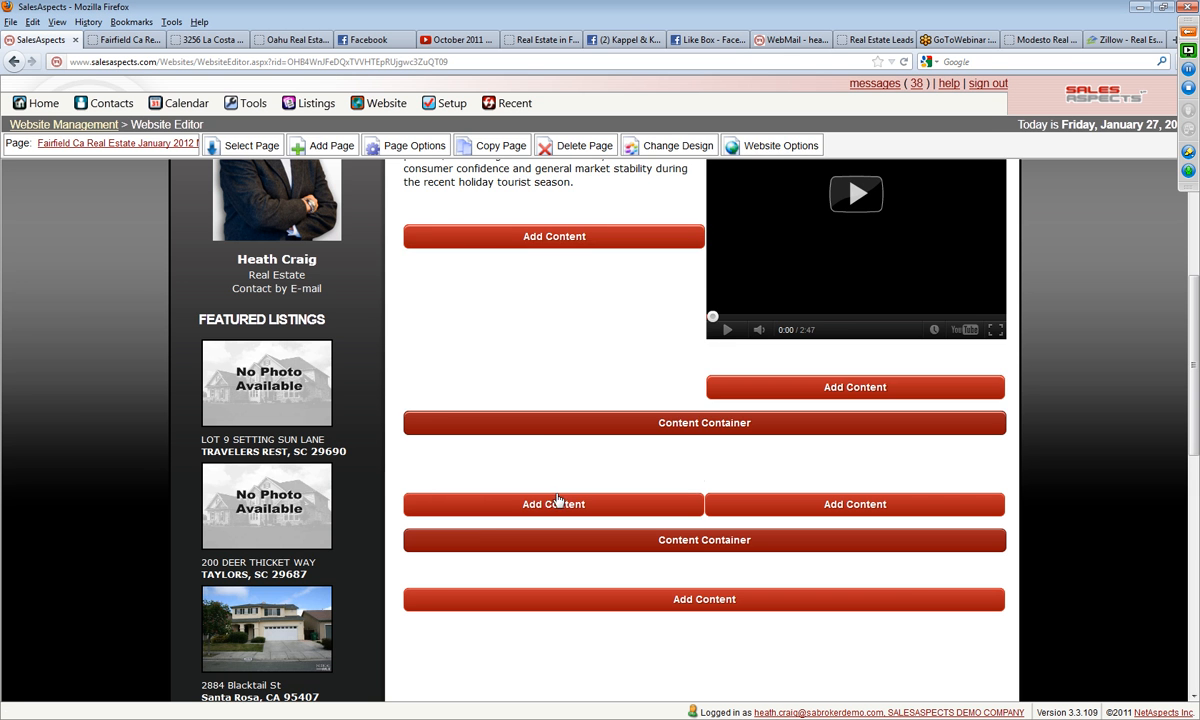
Step: Insert a Text & Images block in the first column of the new content container
{"action": "left_click", "coordinate": [553, 504]}
{"action": "scroll", "coordinate": [543, 313], "scroll_direction": "up", "scroll_amount": 5}
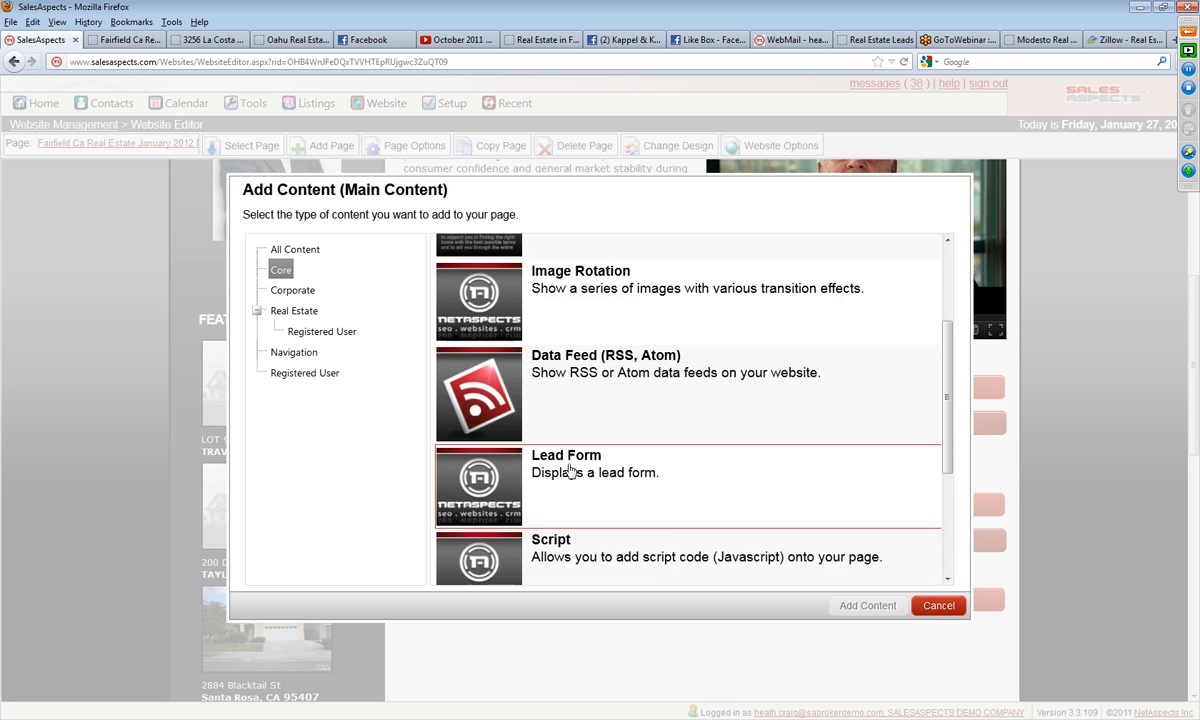
{"action": "left_click", "coordinate": [580, 262]}
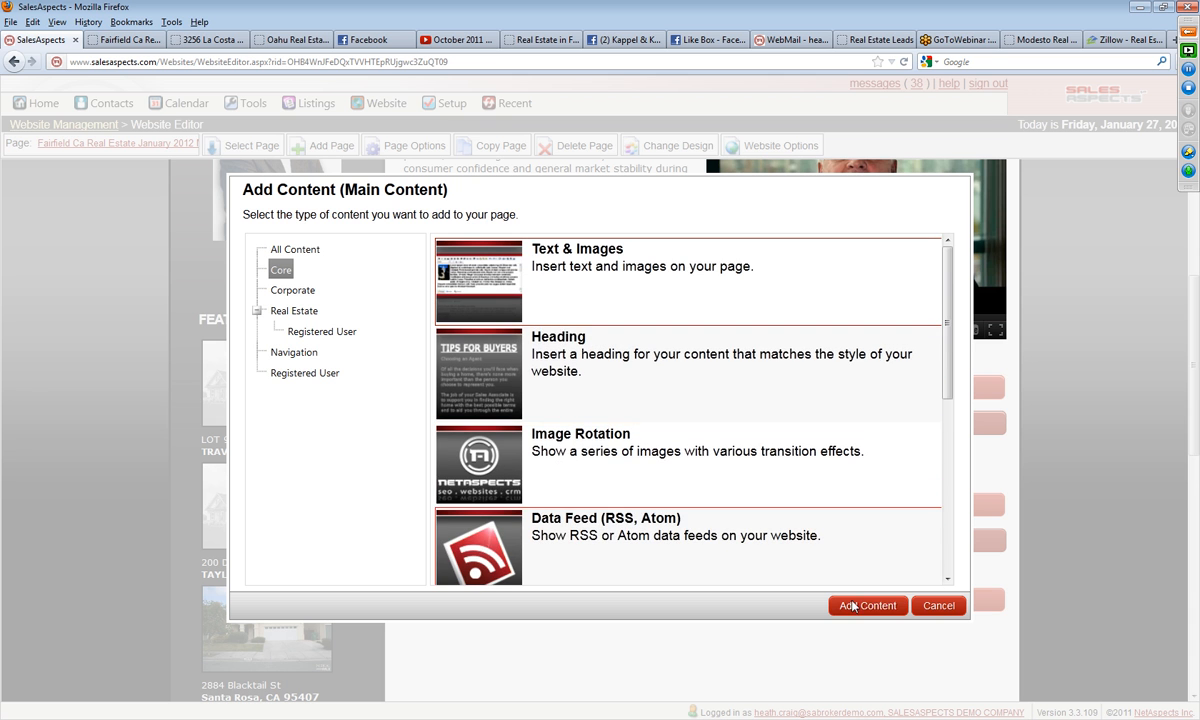
{"action": "left_click", "coordinate": [868, 605]}
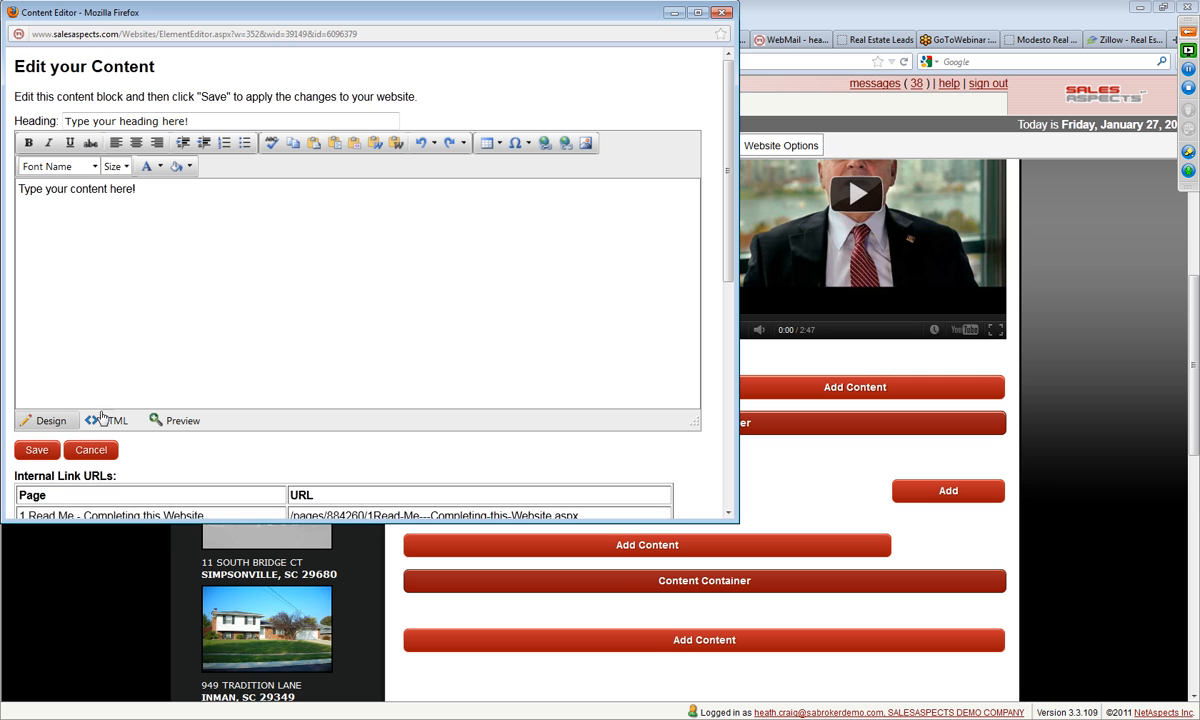
{"action": "left_click", "coordinate": [108, 430]}
{"action": "triple_click", "coordinate": [203, 120]}
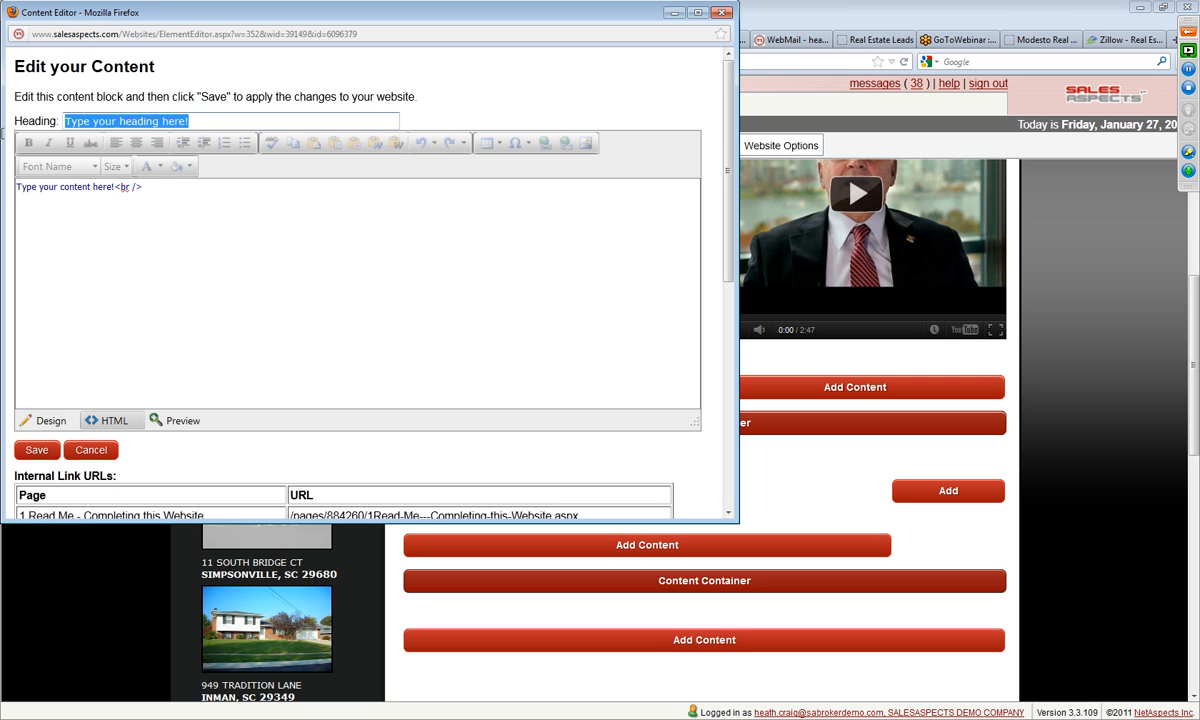
{"action": "key", "text": "BackSpace"}
{"action": "left_click_drag", "start_coordinate": [175, 178], "coordinate": [4, 175]}
{"action": "key", "text": "BackSpace"}
{"action": "right_click", "coordinate": [95, 174]}
{"action": "left_click", "coordinate": [146, 245]}
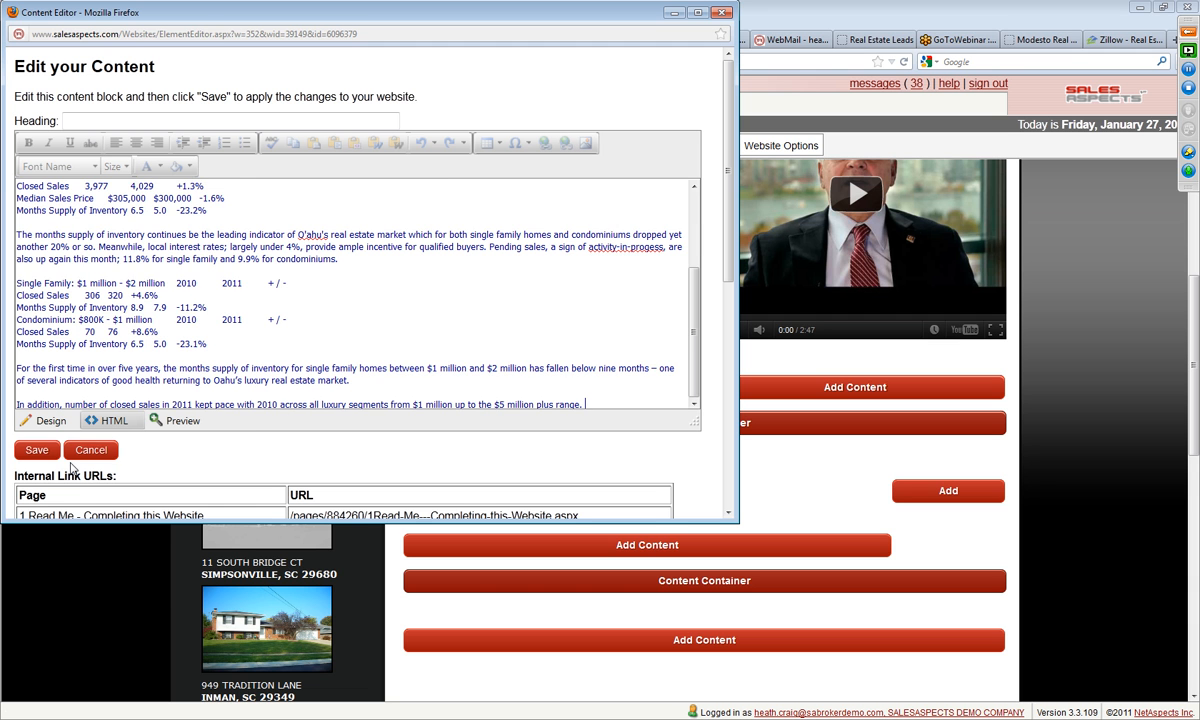
{"action": "left_click", "coordinate": [56, 424]}
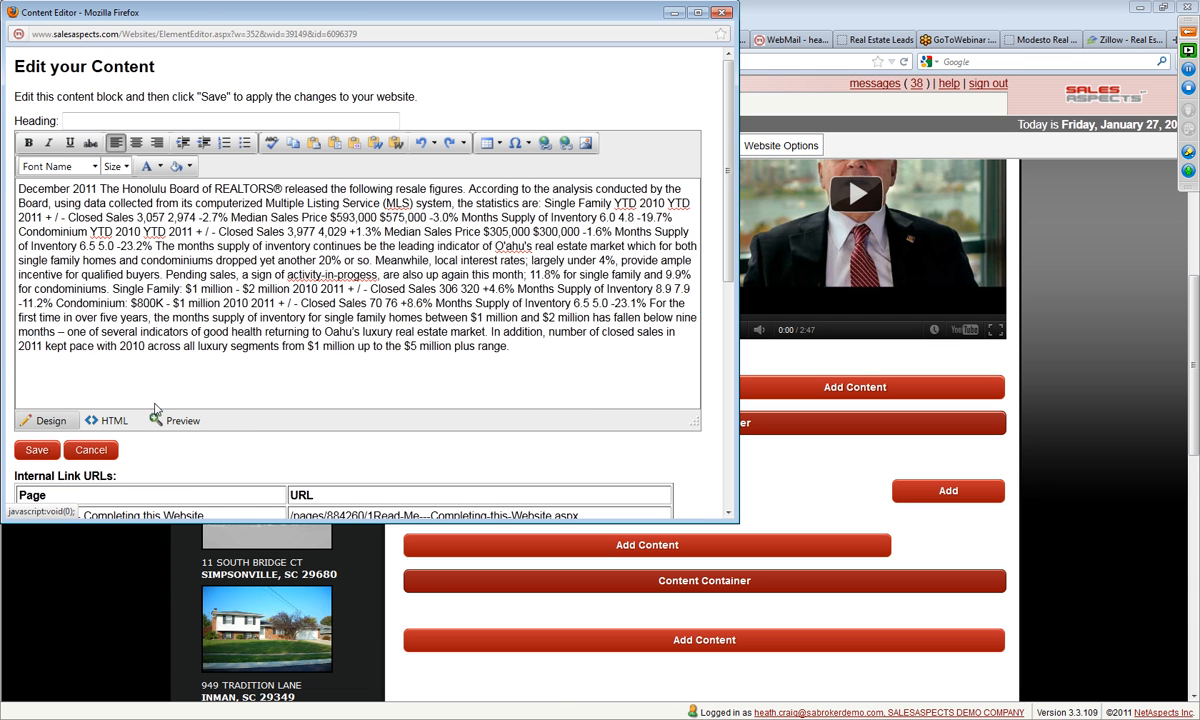
{"action": "left_click", "coordinate": [106, 420]}
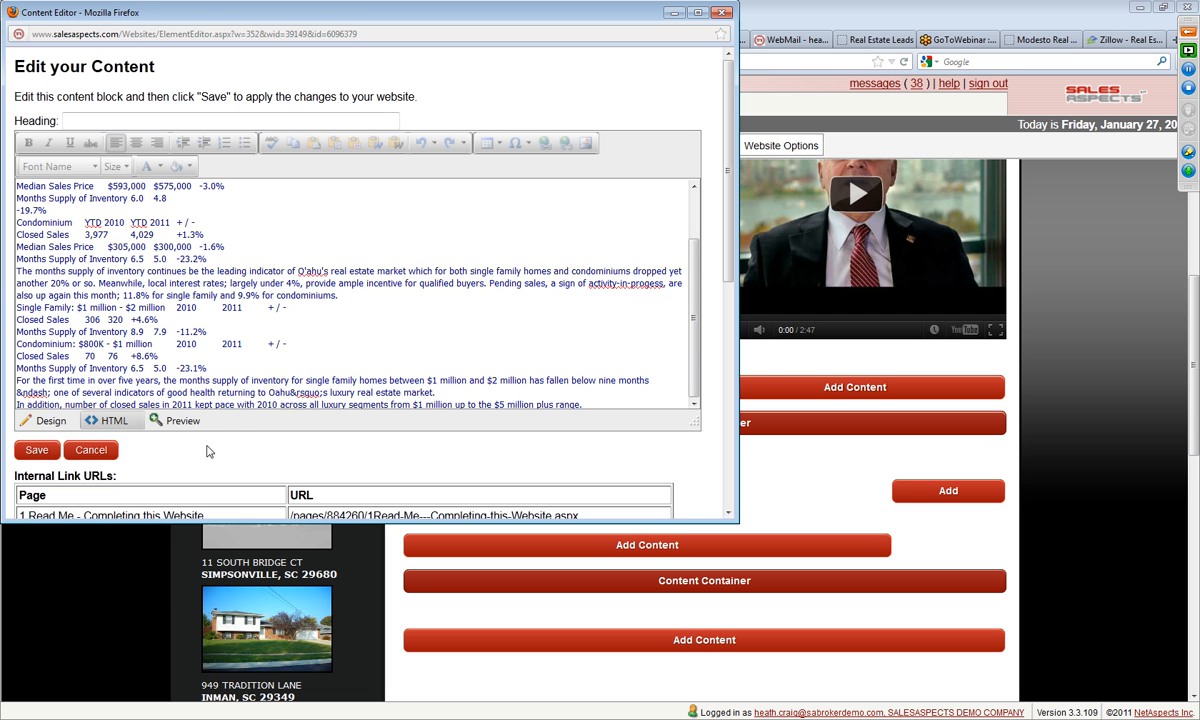
{"action": "left_click", "coordinate": [88, 450]}
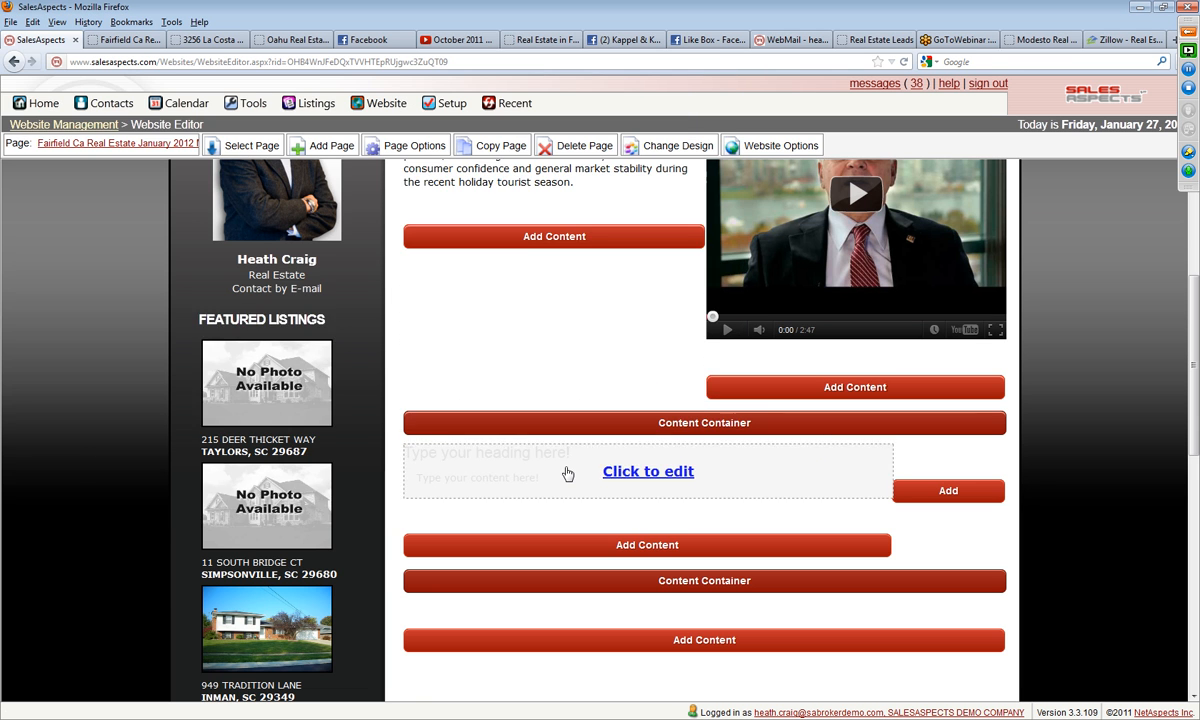
Step: Replace the first column block's placeholder heading and text with the copied December 2011 statistics, keeping the table formatting, and save it
{"action": "left_click", "coordinate": [567, 474]}
{"action": "left_click", "coordinate": [554, 268]}
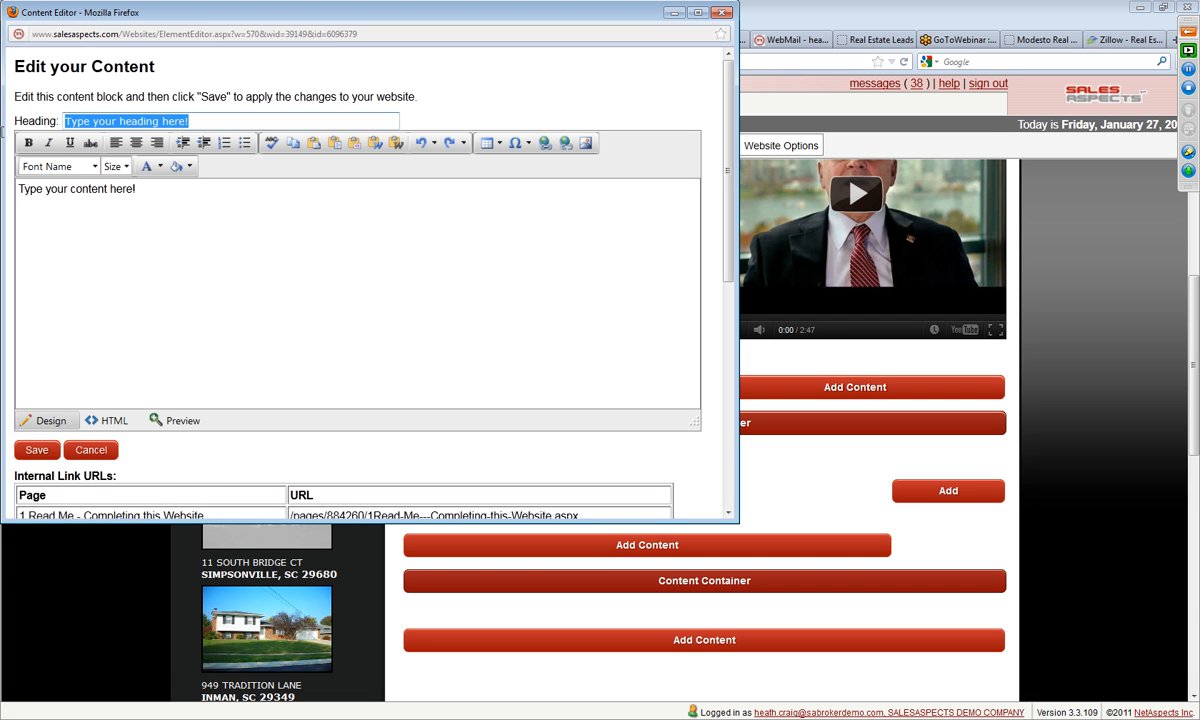
{"action": "key", "text": "BackSpace"}
{"action": "left_click_drag", "start_coordinate": [172, 199], "coordinate": [3, 203]}
{"action": "key", "text": "BackSpace"}
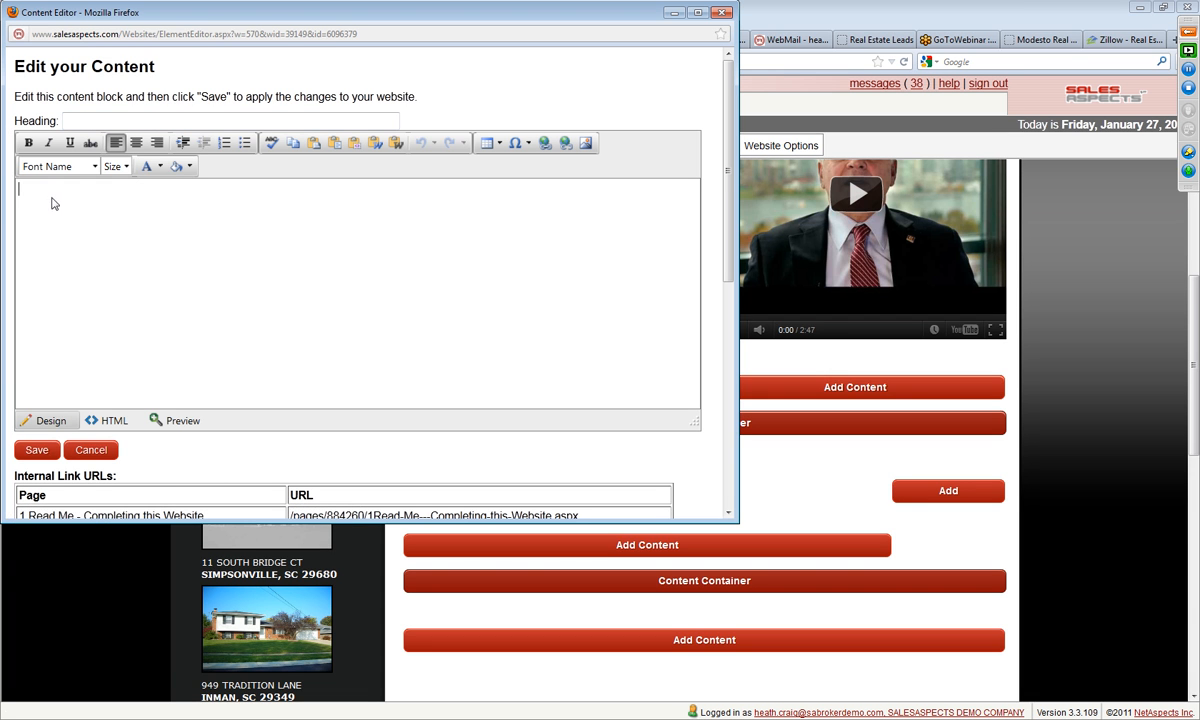
{"action": "right_click", "coordinate": [34, 198]}
{"action": "left_click", "coordinate": [60, 240]}
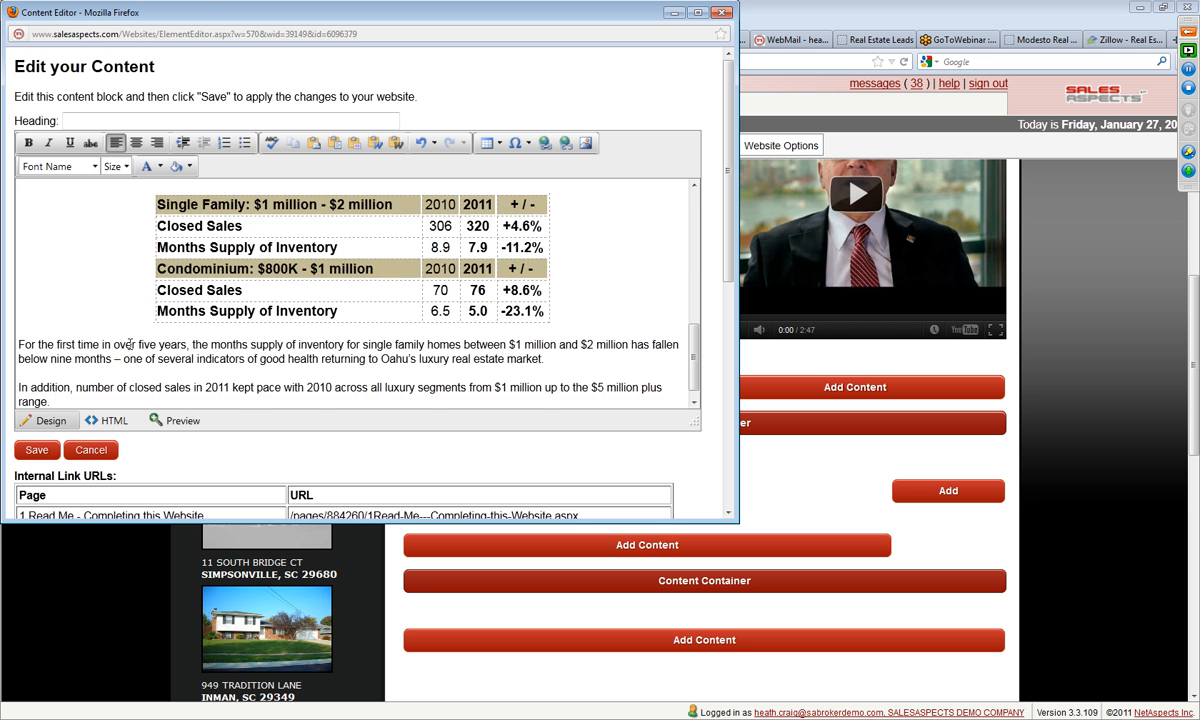
{"action": "scroll", "coordinate": [130, 350], "scroll_direction": "up", "scroll_amount": 5}
{"action": "left_click", "coordinate": [33, 449]}
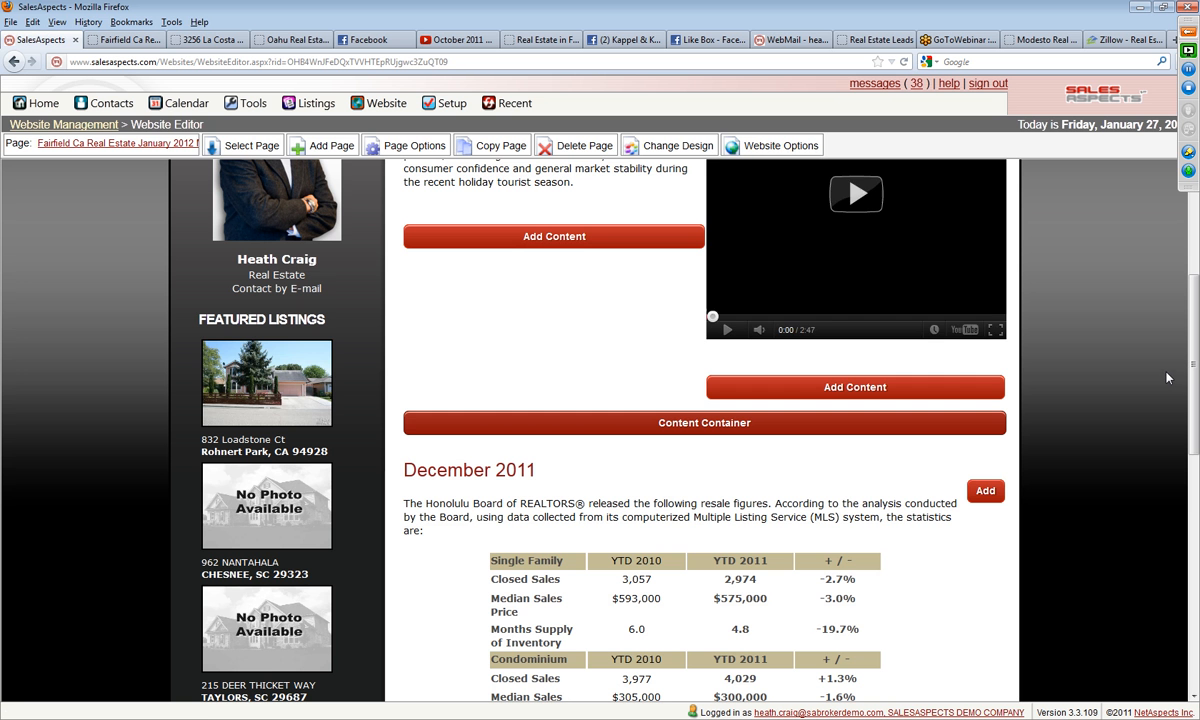
Step: Insert a Text & Images block in the second column beside the December 2011 statistics and clear its placeholder heading and text
{"action": "scroll", "coordinate": [1166, 378], "scroll_direction": "down", "scroll_amount": 5}
{"action": "left_click", "coordinate": [983, 197]}
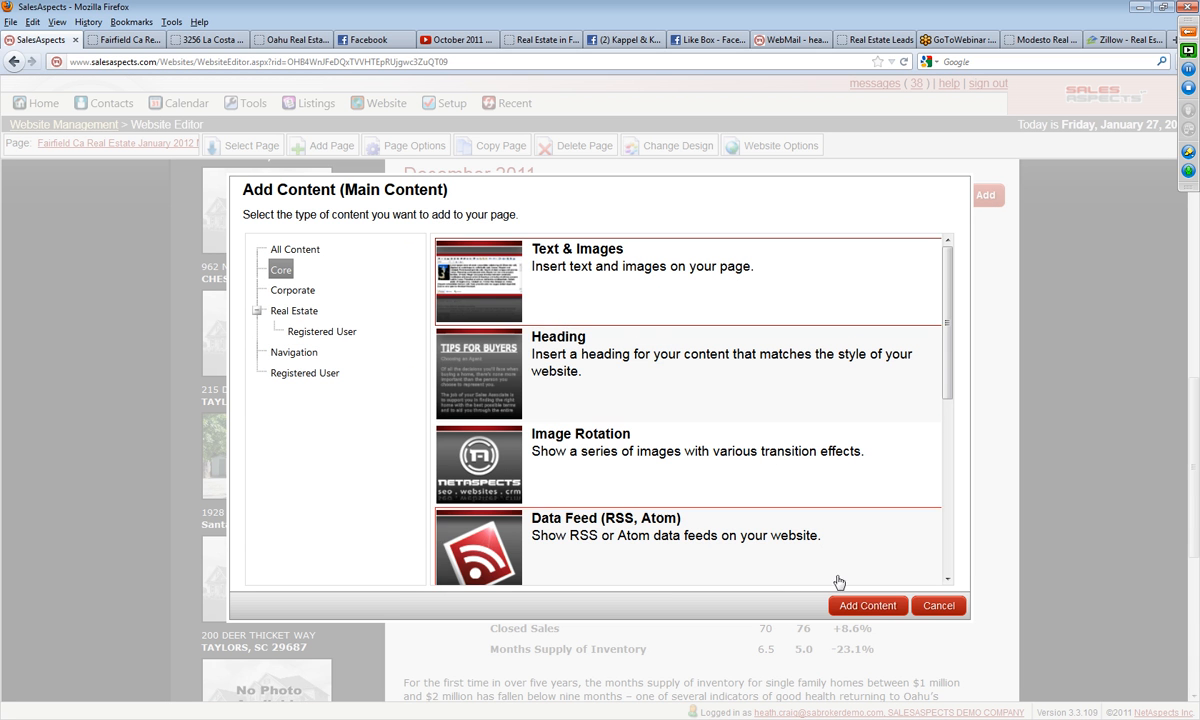
{"action": "left_click", "coordinate": [860, 605]}
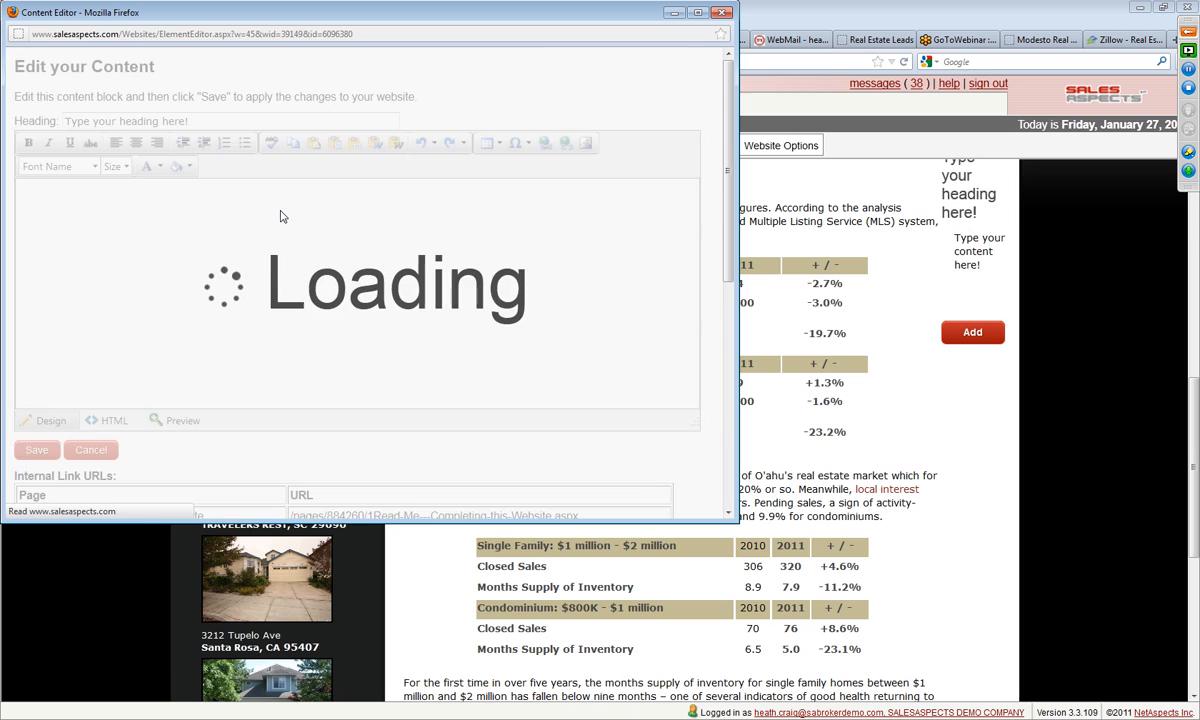
{"action": "left_click_drag", "start_coordinate": [191, 198], "coordinate": [5, 187]}
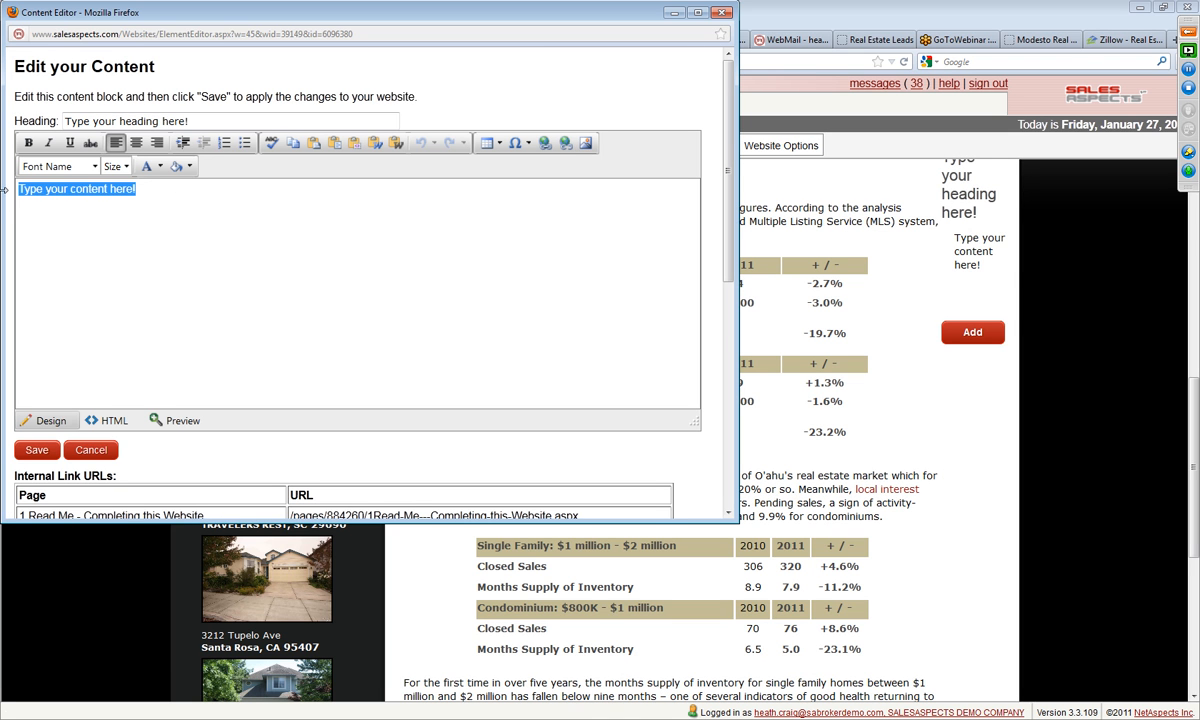
{"action": "key", "text": "Delete"}
{"action": "left_click_drag", "start_coordinate": [188, 121], "coordinate": [60, 121]}
{"action": "key", "text": "Delete"}
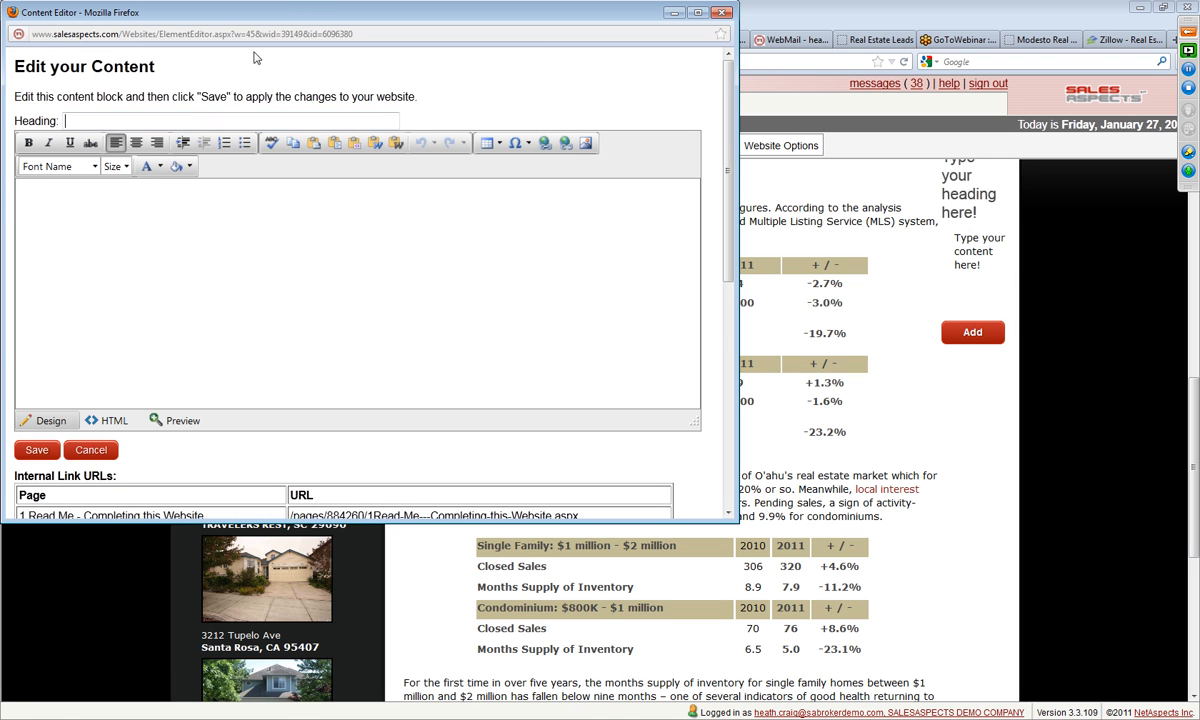
{"action": "double_click", "coordinate": [298, 13]}
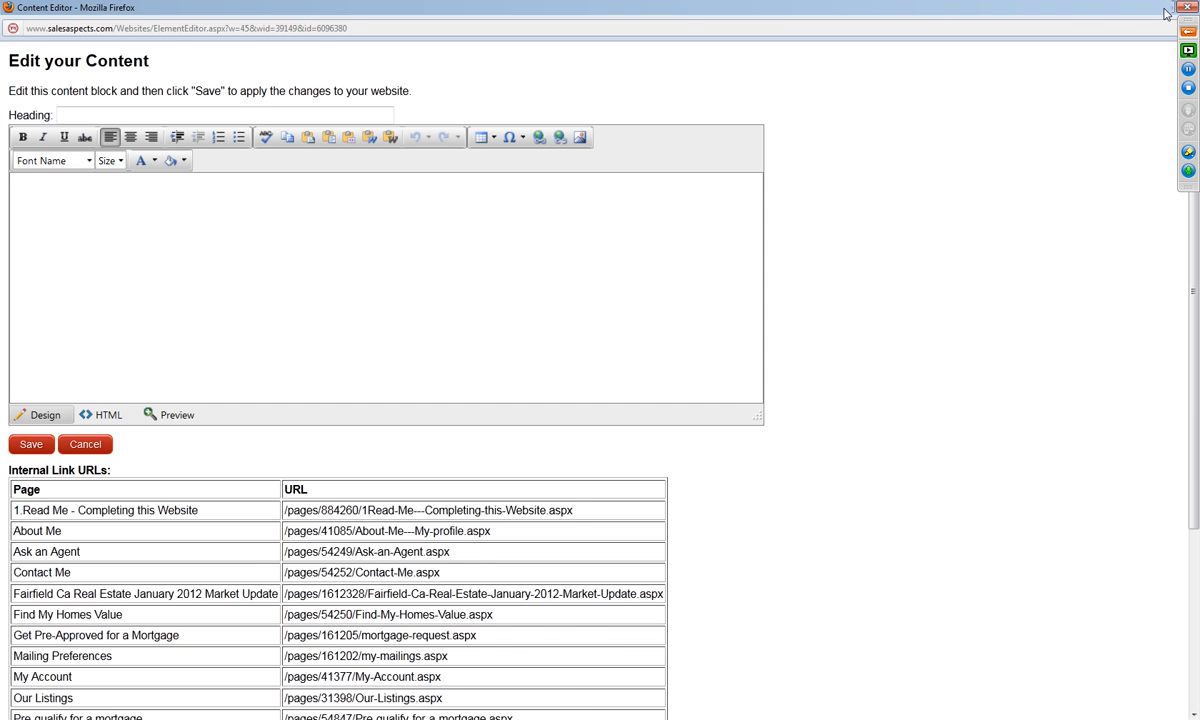
{"action": "left_click", "coordinate": [1162, 7]}
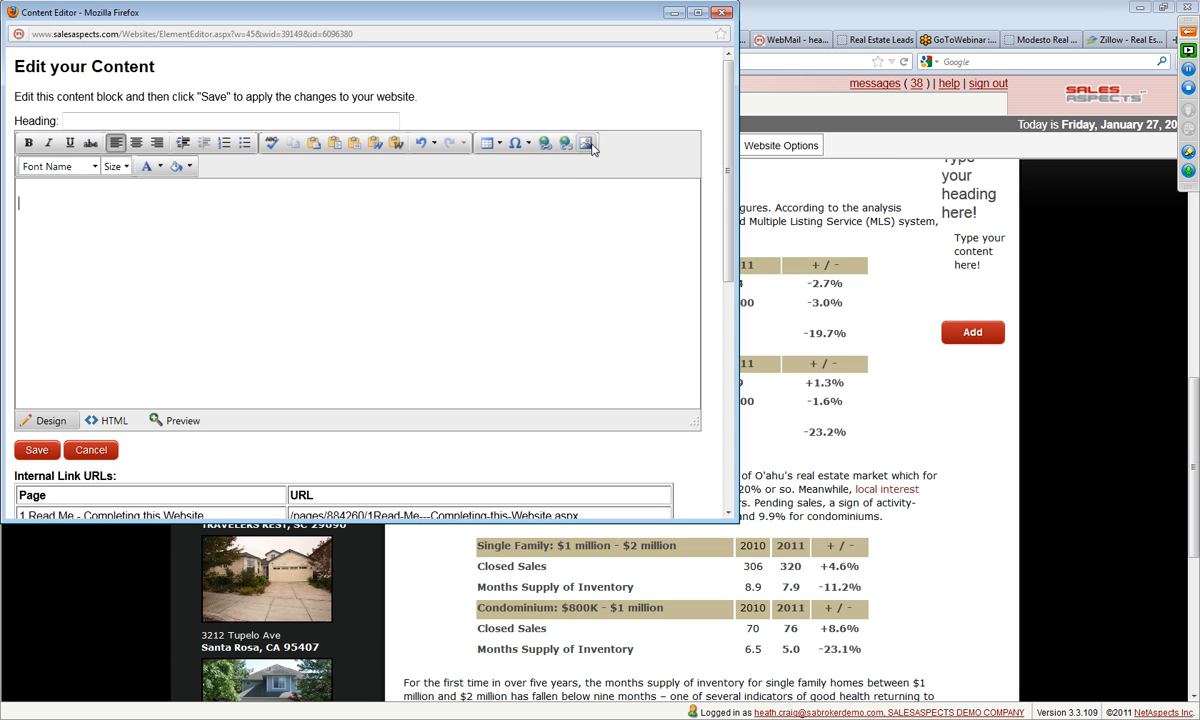
Step: Open the Image Manager for the new block and go to the Espresso-Latte folder in GlobalImages
{"action": "left_click", "coordinate": [590, 146]}
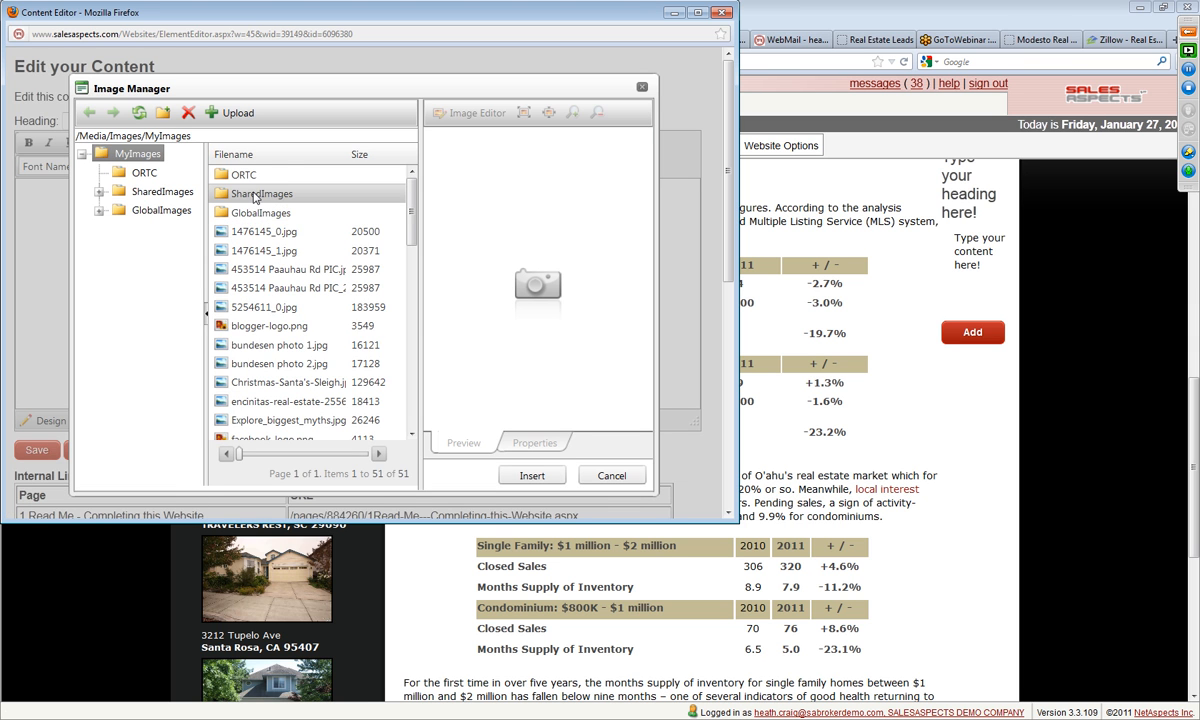
{"action": "double_click", "coordinate": [260, 213]}
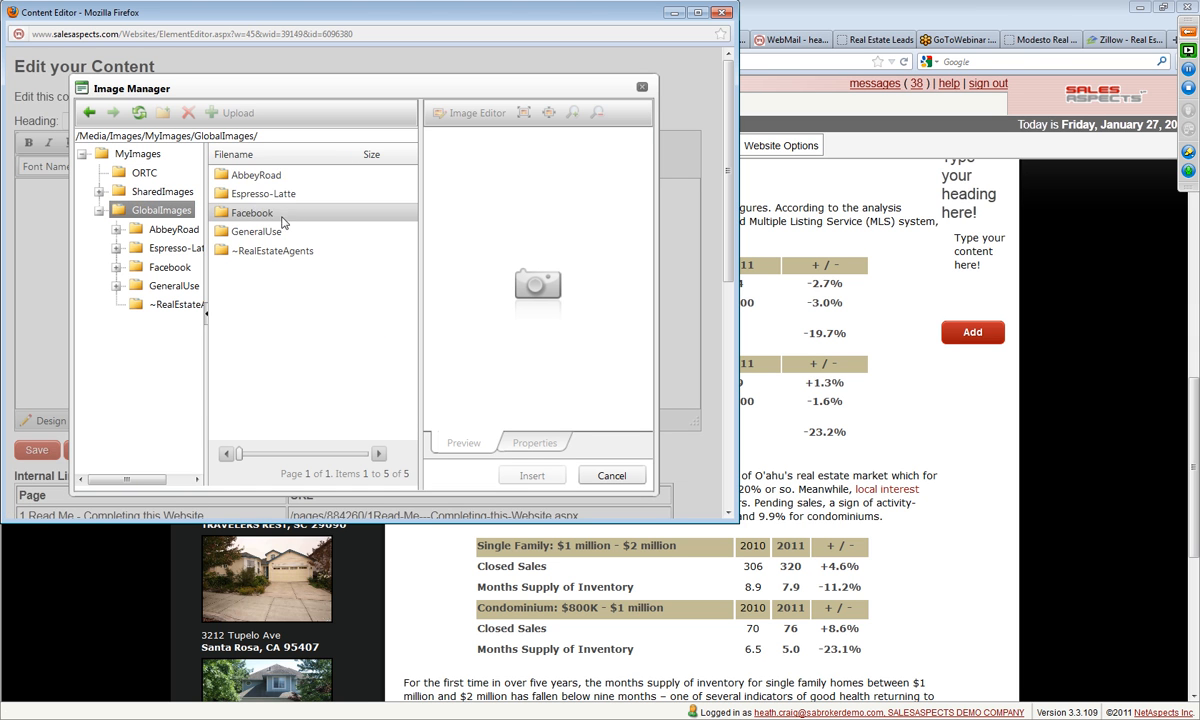
{"action": "double_click", "coordinate": [270, 196]}
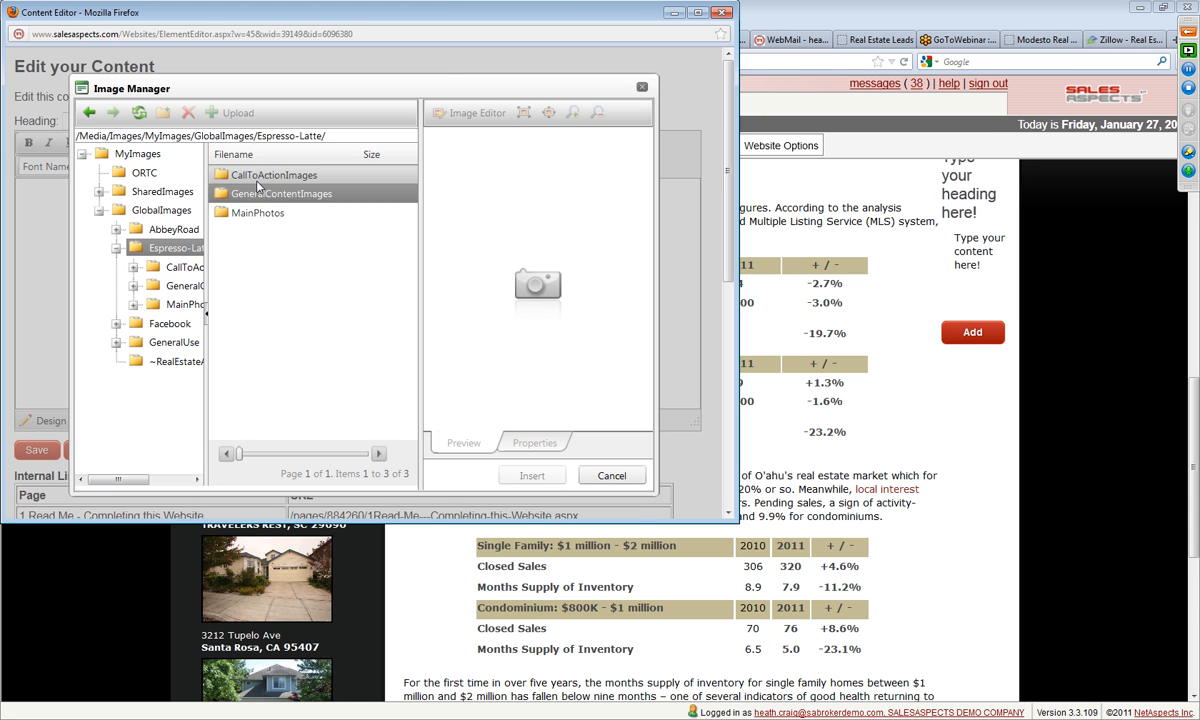
{"action": "double_click", "coordinate": [262, 176]}
{"action": "double_click", "coordinate": [256, 178]}
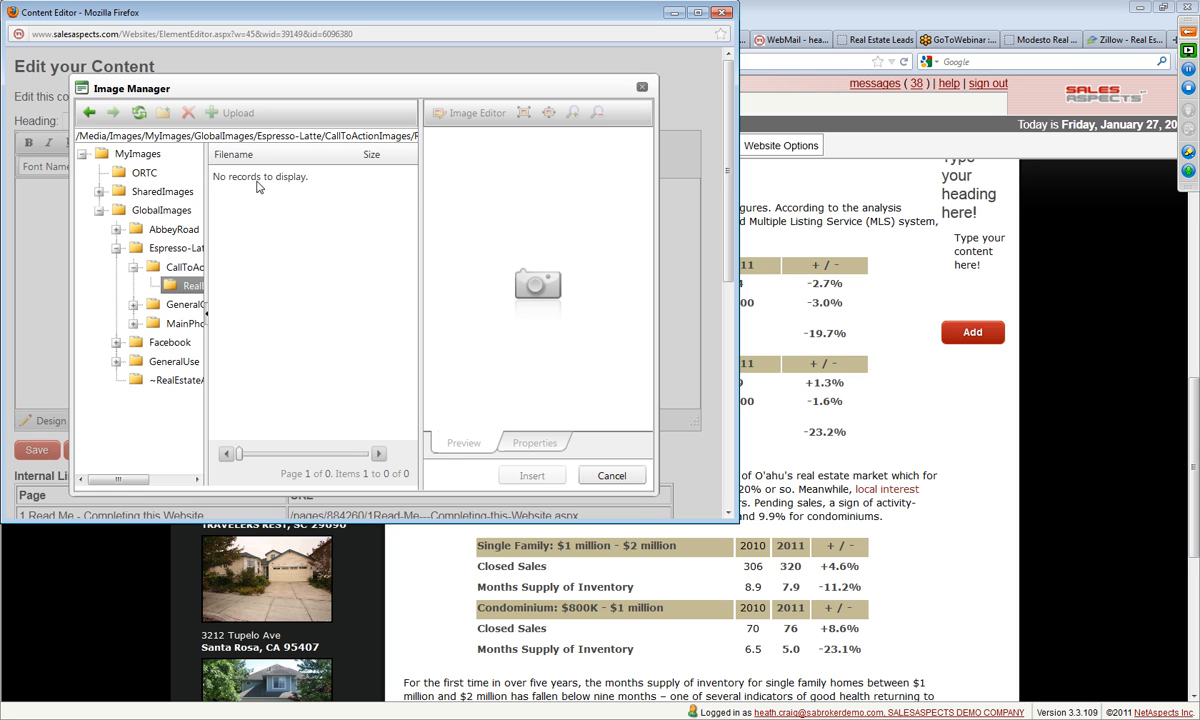
{"action": "left_click", "coordinate": [91, 115]}
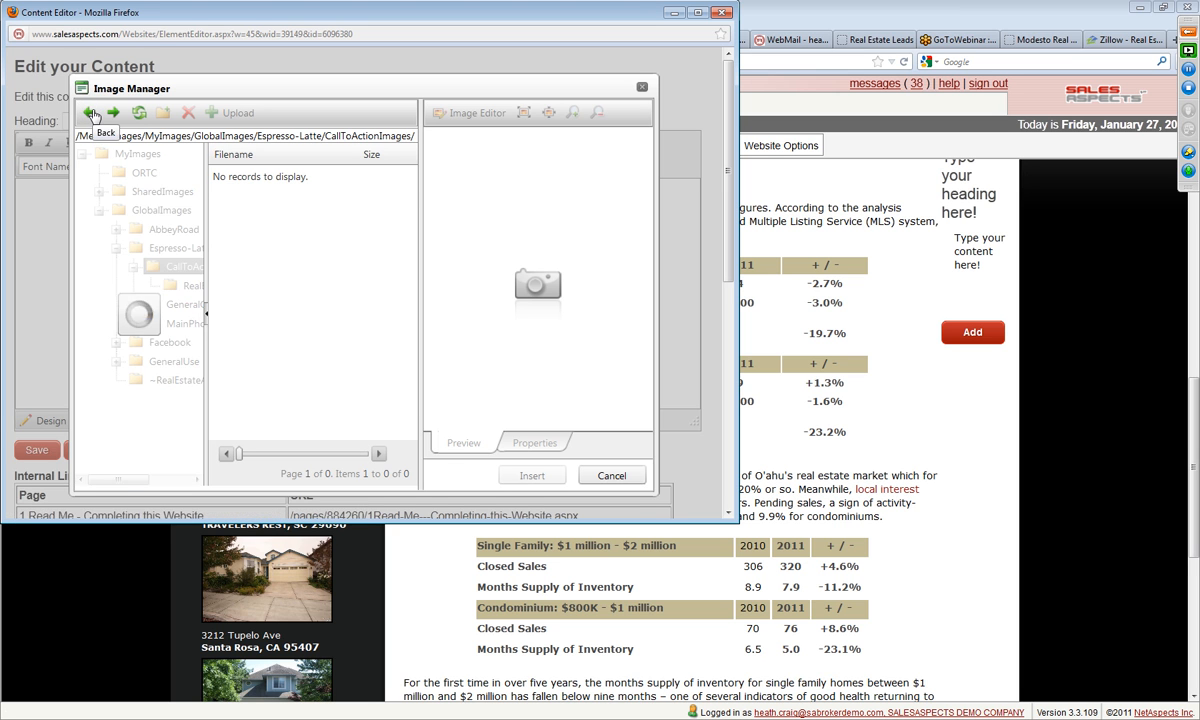
{"action": "left_click", "coordinate": [91, 115]}
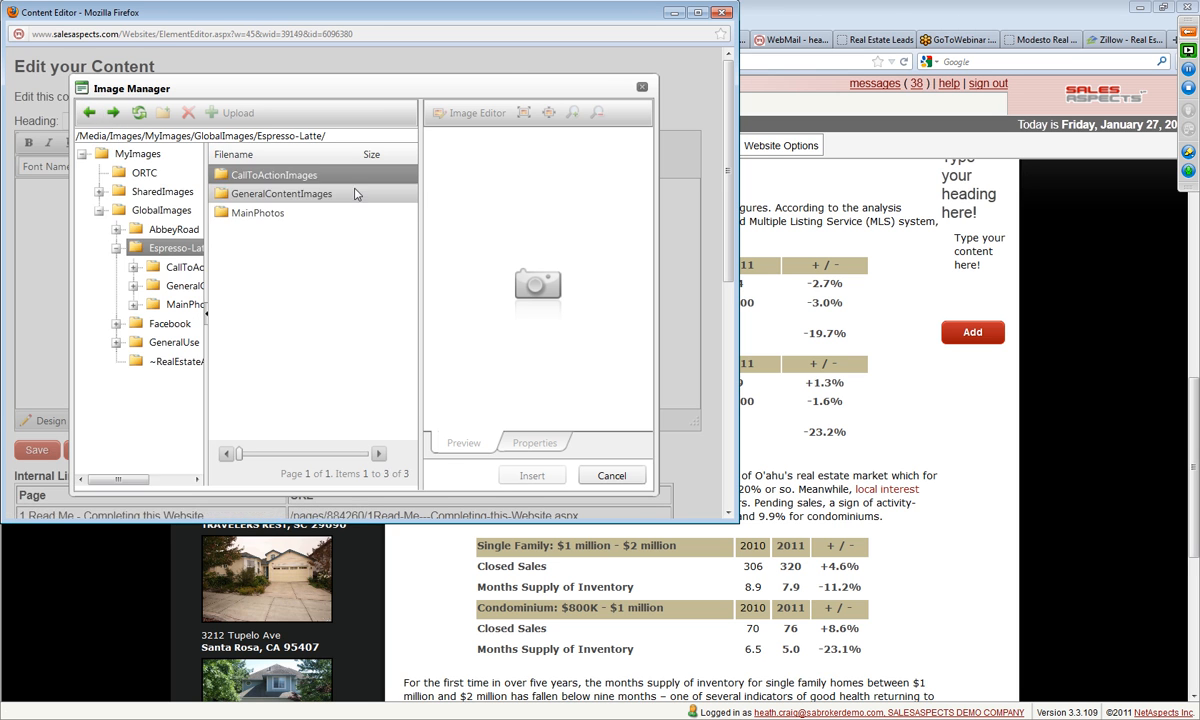
Step: Open the RealEstateImagery folder inside GeneralContentImages and RealEstate
{"action": "double_click", "coordinate": [277, 197]}
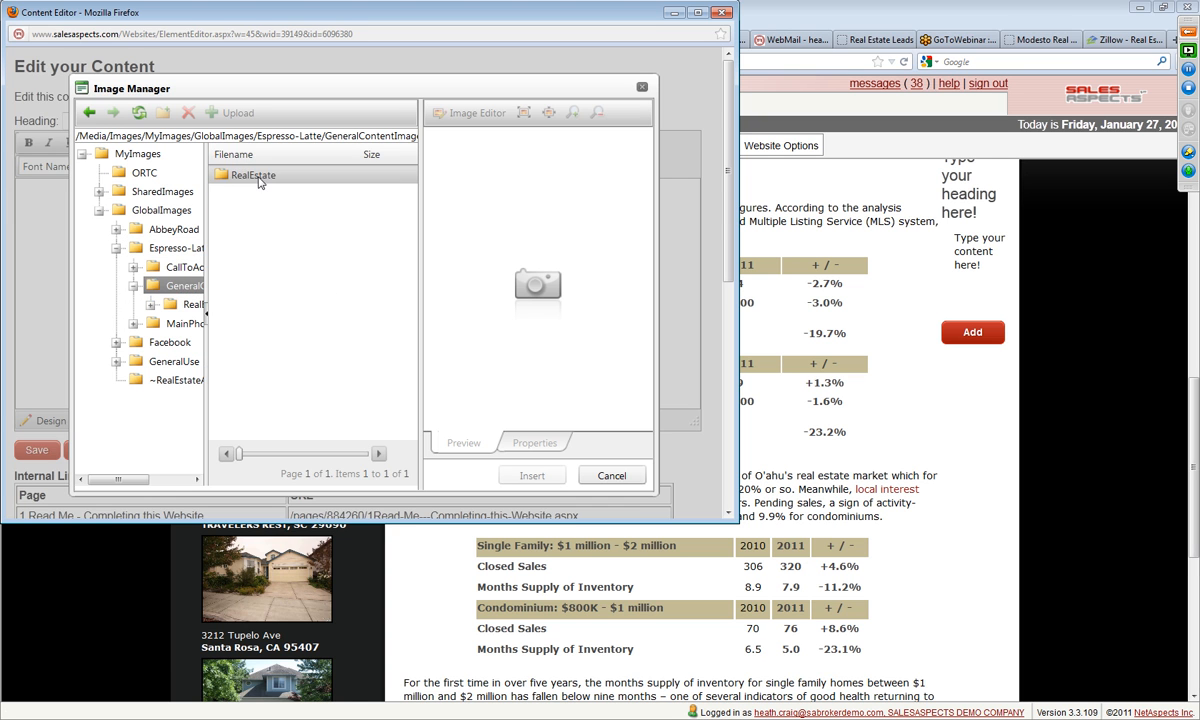
{"action": "double_click", "coordinate": [258, 178]}
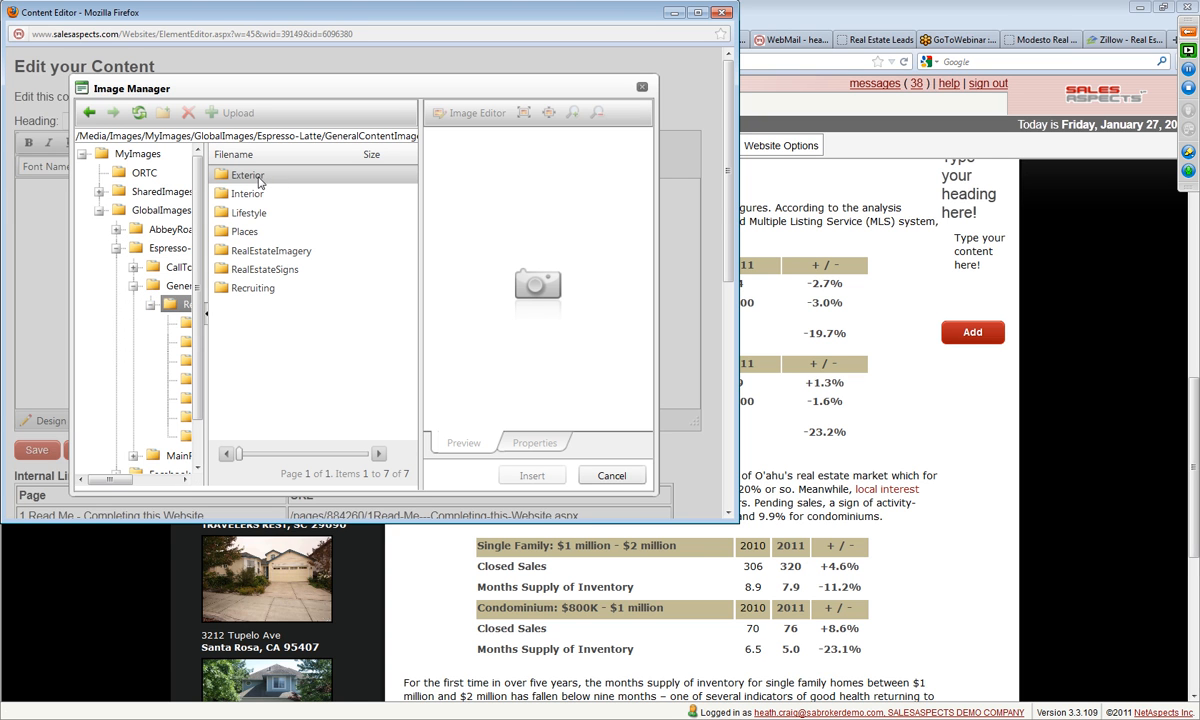
{"action": "left_click", "coordinate": [259, 181]}
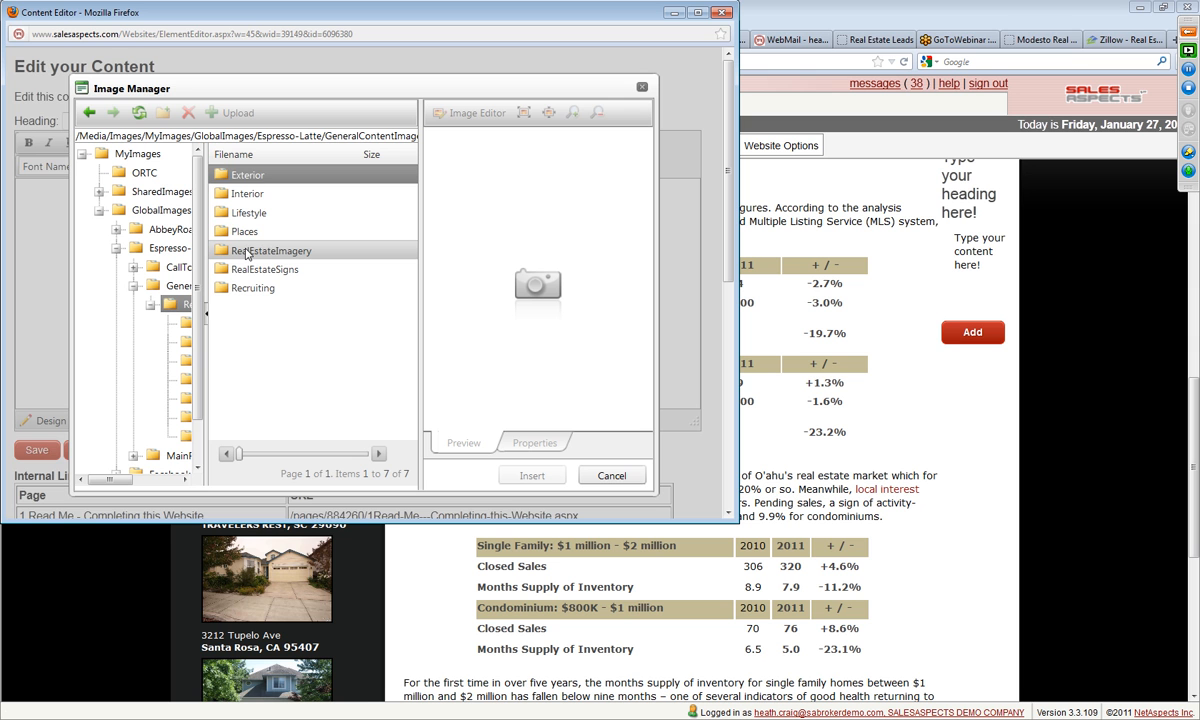
{"action": "double_click", "coordinate": [246, 252]}
{"action": "left_click", "coordinate": [246, 252]}
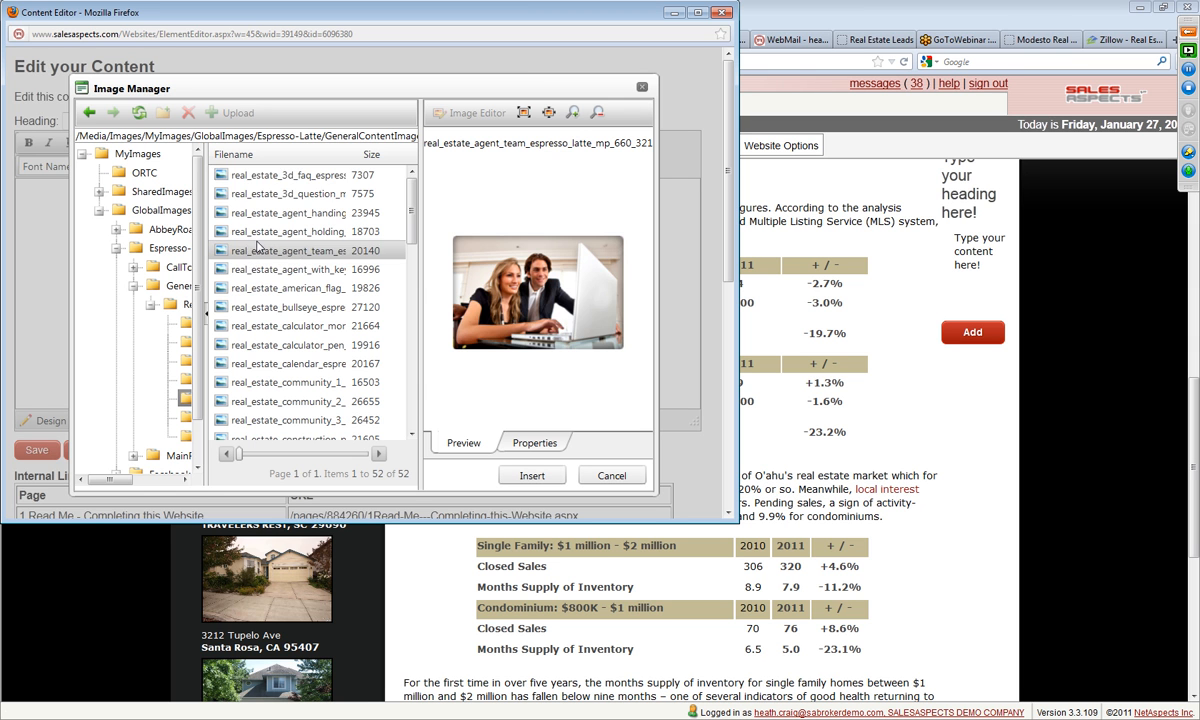
Step: Insert the real_estate_moving_boxes image into the second column's block and save the block
{"action": "left_click", "coordinate": [278, 179]}
{"action": "scroll", "coordinate": [313, 373], "scroll_direction": "down", "scroll_amount": 8}
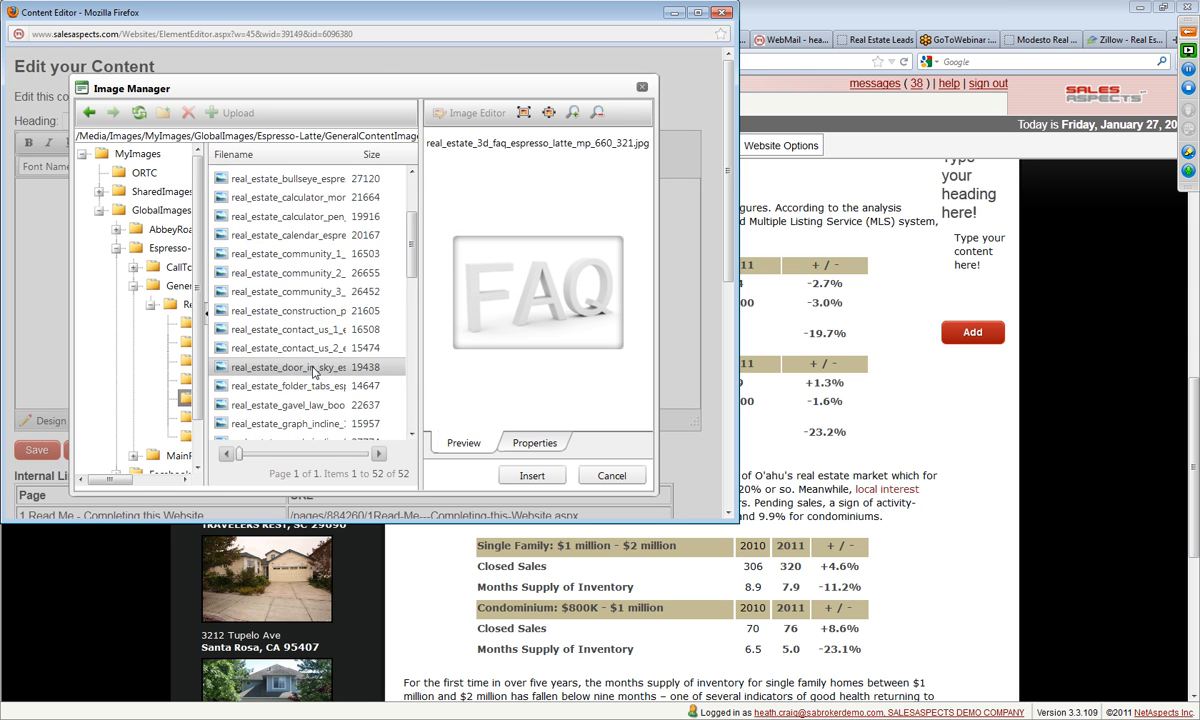
{"action": "scroll", "coordinate": [313, 373], "scroll_direction": "down", "scroll_amount": 3}
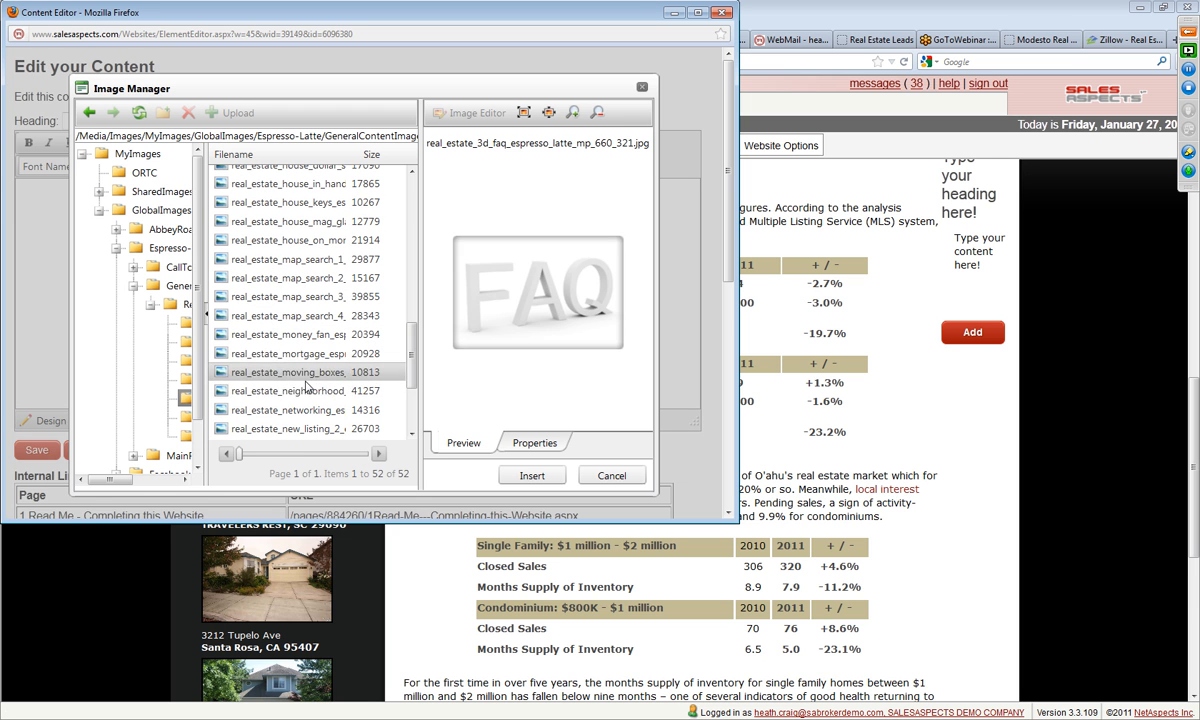
{"action": "left_click", "coordinate": [306, 380]}
{"action": "left_click", "coordinate": [305, 391]}
{"action": "left_click", "coordinate": [305, 378]}
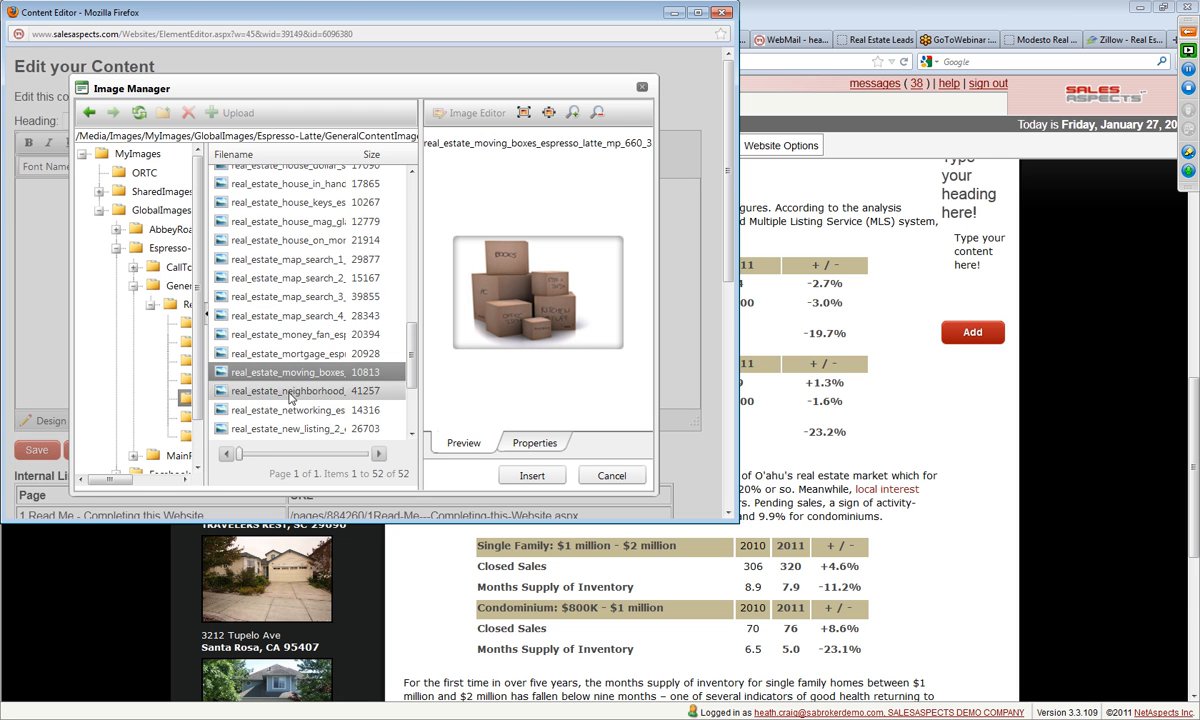
{"action": "left_click", "coordinate": [532, 477]}
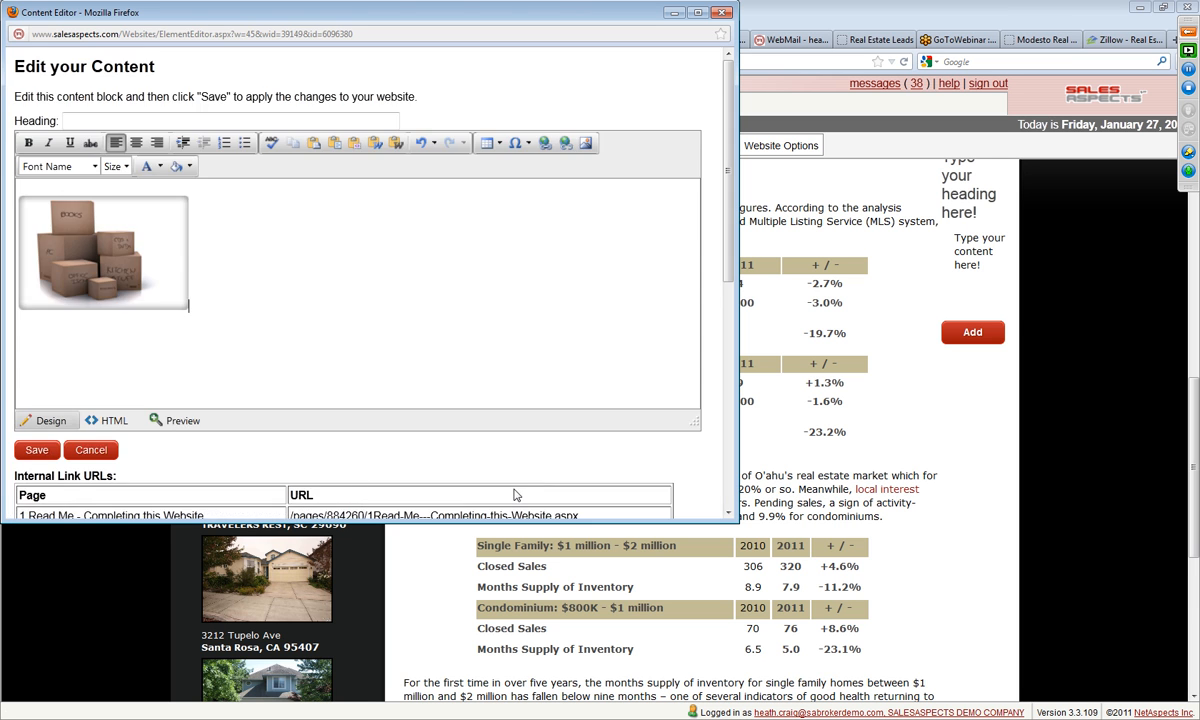
{"action": "left_click", "coordinate": [36, 449]}
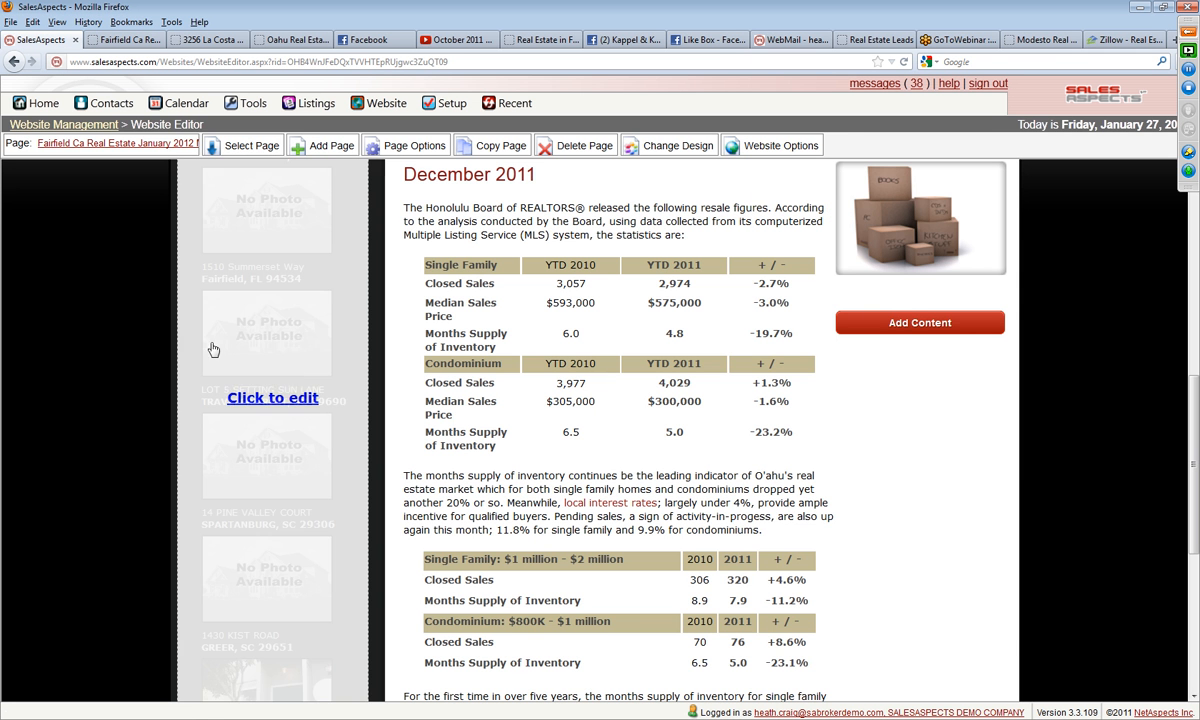
Step: Open the market update page's draft site and review the December 2011 statistics and picture along with the rest of the page
{"action": "scroll", "coordinate": [330, 455], "scroll_direction": "down", "scroll_amount": 4}
{"action": "scroll", "coordinate": [640, 445], "scroll_direction": "up", "scroll_amount": 4}
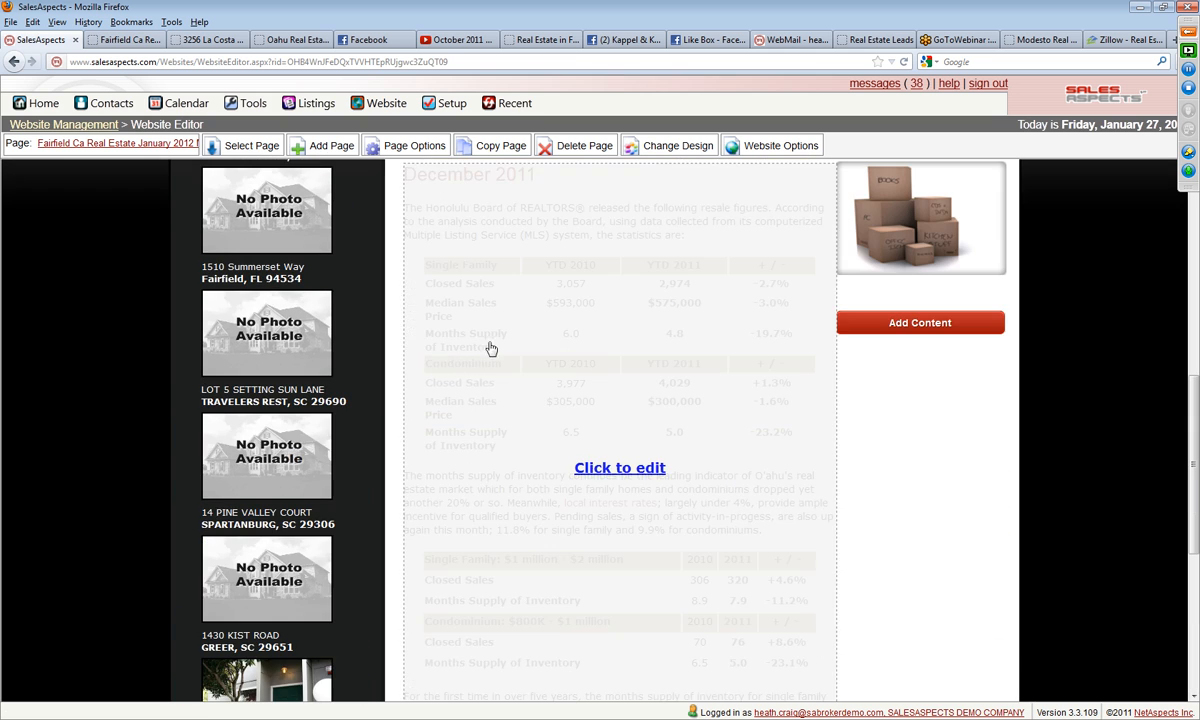
{"action": "left_click", "coordinate": [100, 145]}
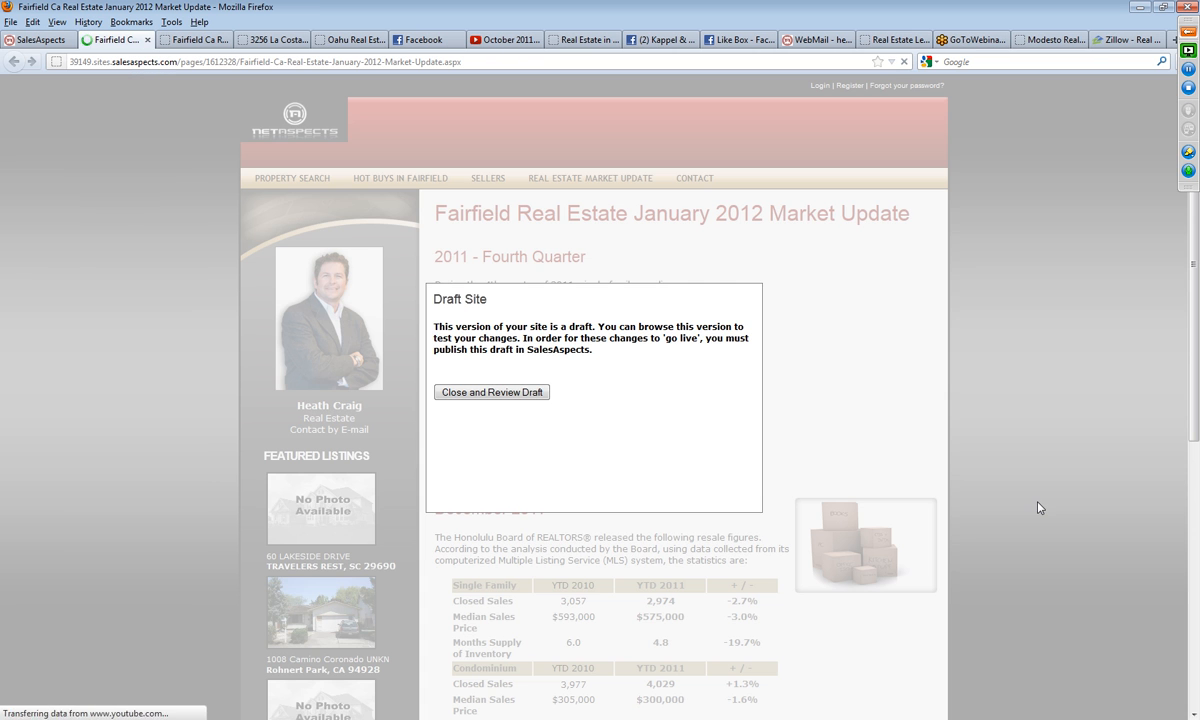
{"action": "left_click", "coordinate": [524, 403]}
{"action": "scroll", "coordinate": [1193, 458], "scroll_direction": "down", "scroll_amount": 5}
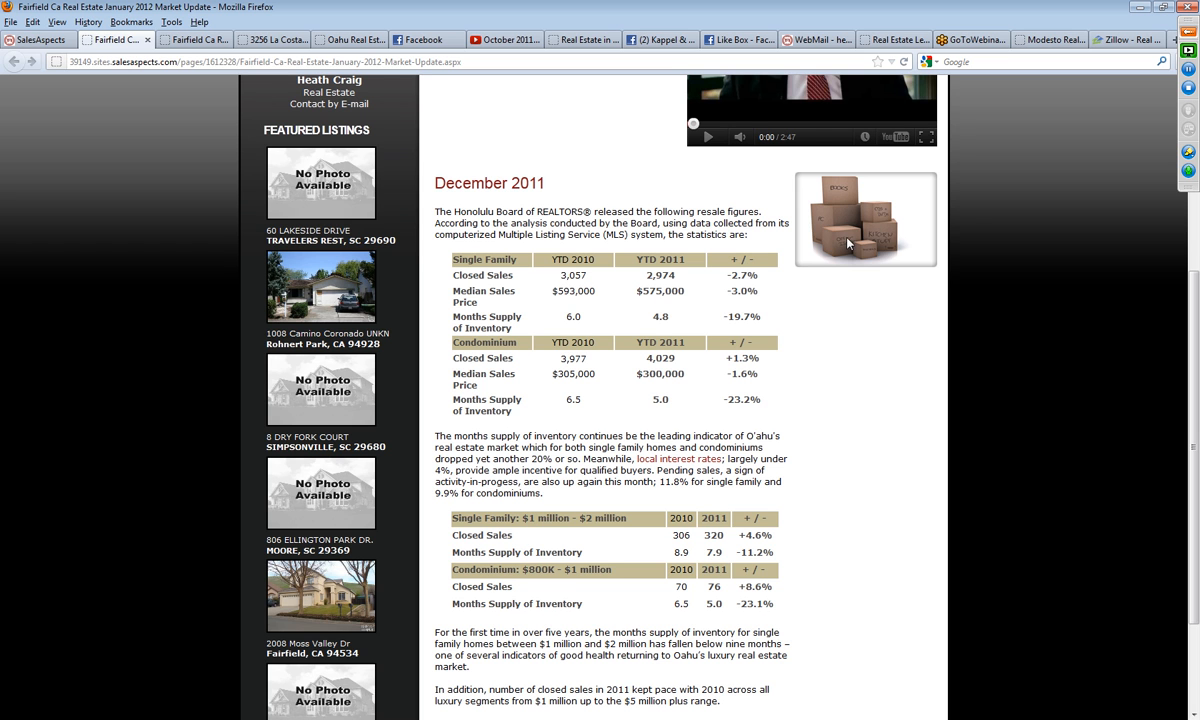
{"action": "scroll", "coordinate": [908, 470], "scroll_direction": "down", "scroll_amount": 3}
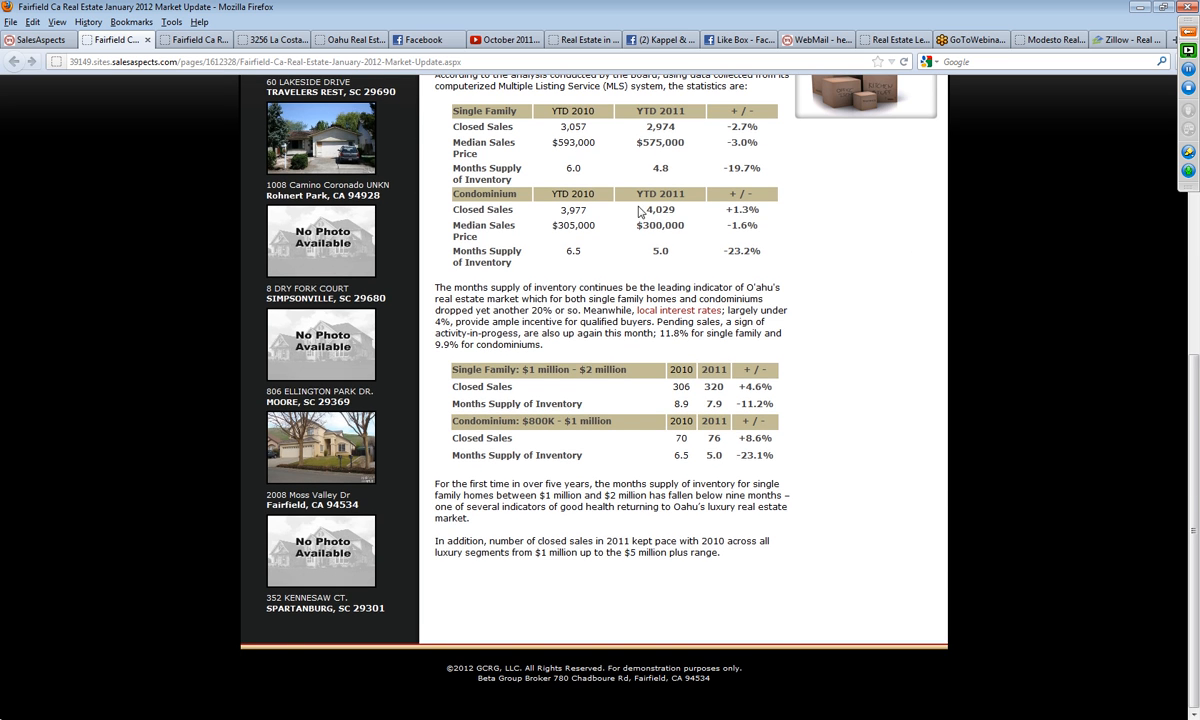
{"action": "scroll", "coordinate": [645, 181], "scroll_direction": "up", "scroll_amount": 5}
{"action": "scroll", "coordinate": [627, 446], "scroll_direction": "up", "scroll_amount": 3}
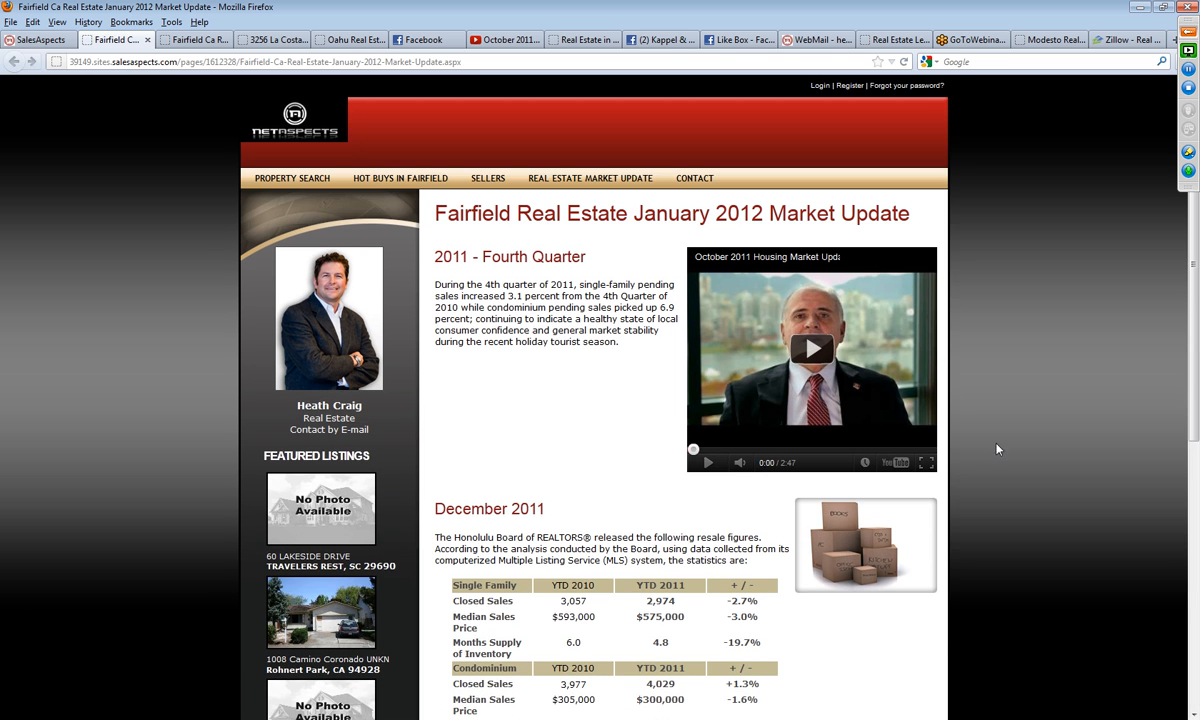
Step: Look over the draft page's fourth-quarter text, video and statistics tables once more
{"action": "scroll", "coordinate": [1026, 519], "scroll_direction": "down", "scroll_amount": 5}
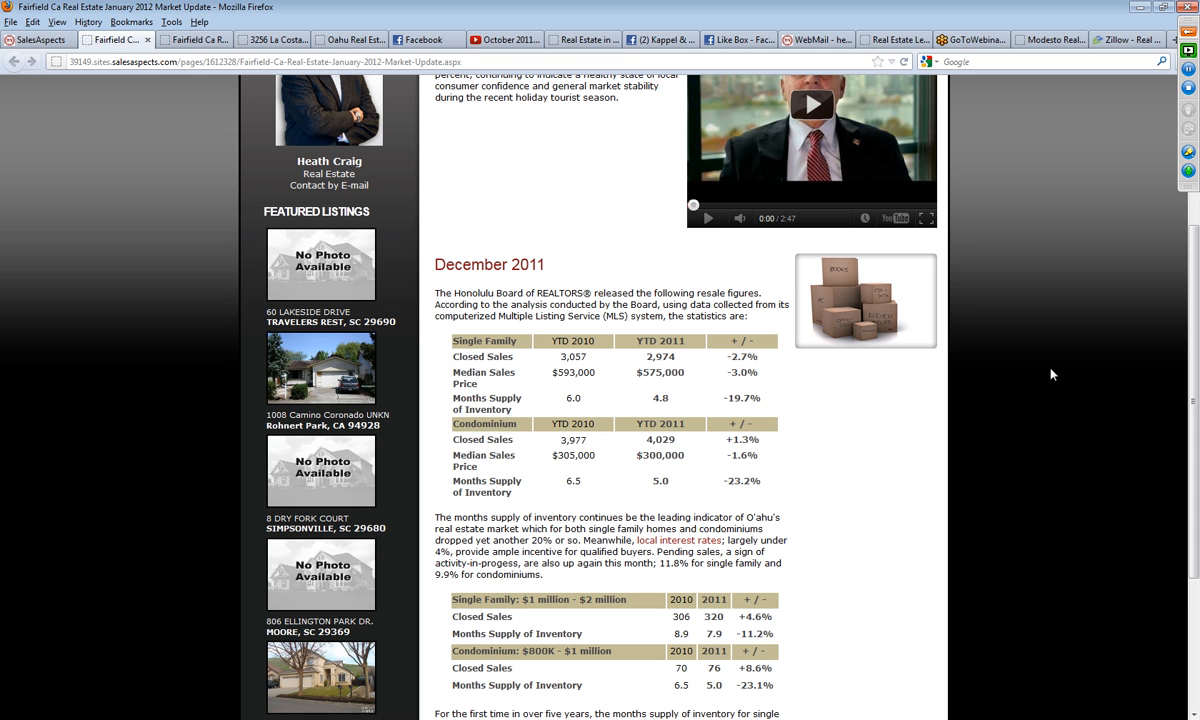
{"action": "scroll", "coordinate": [1064, 330], "scroll_direction": "up", "scroll_amount": 5}
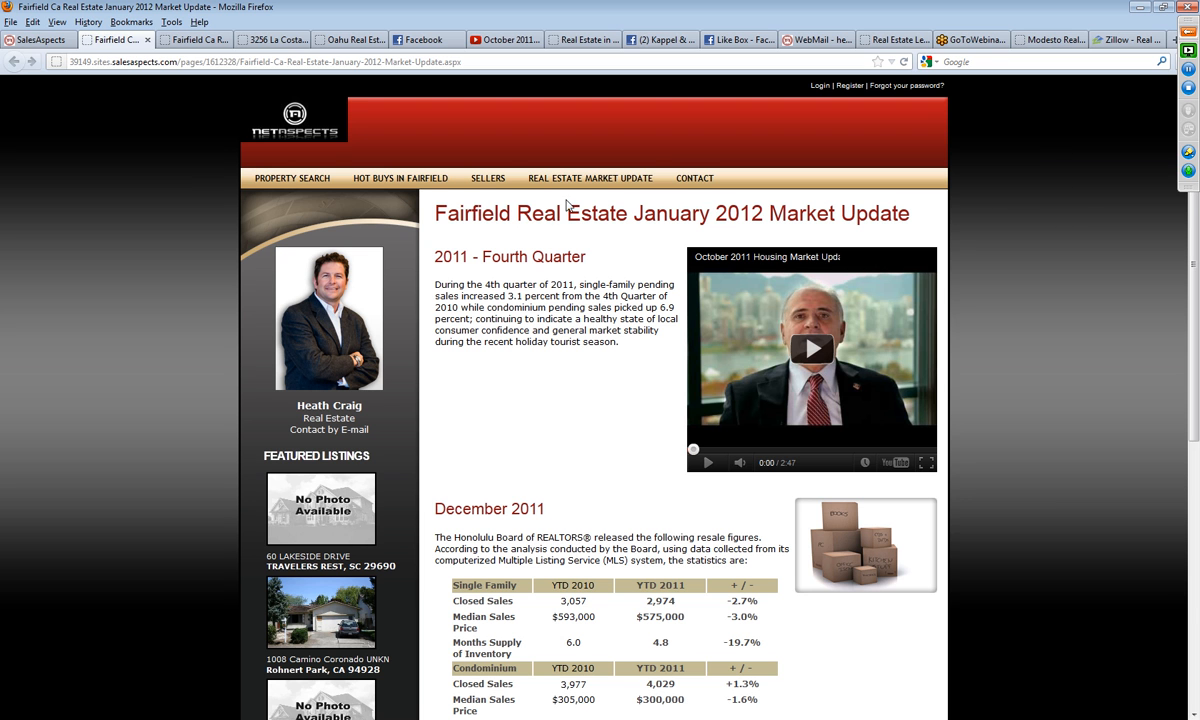
{"action": "mouse_move", "coordinate": [543, 178]}
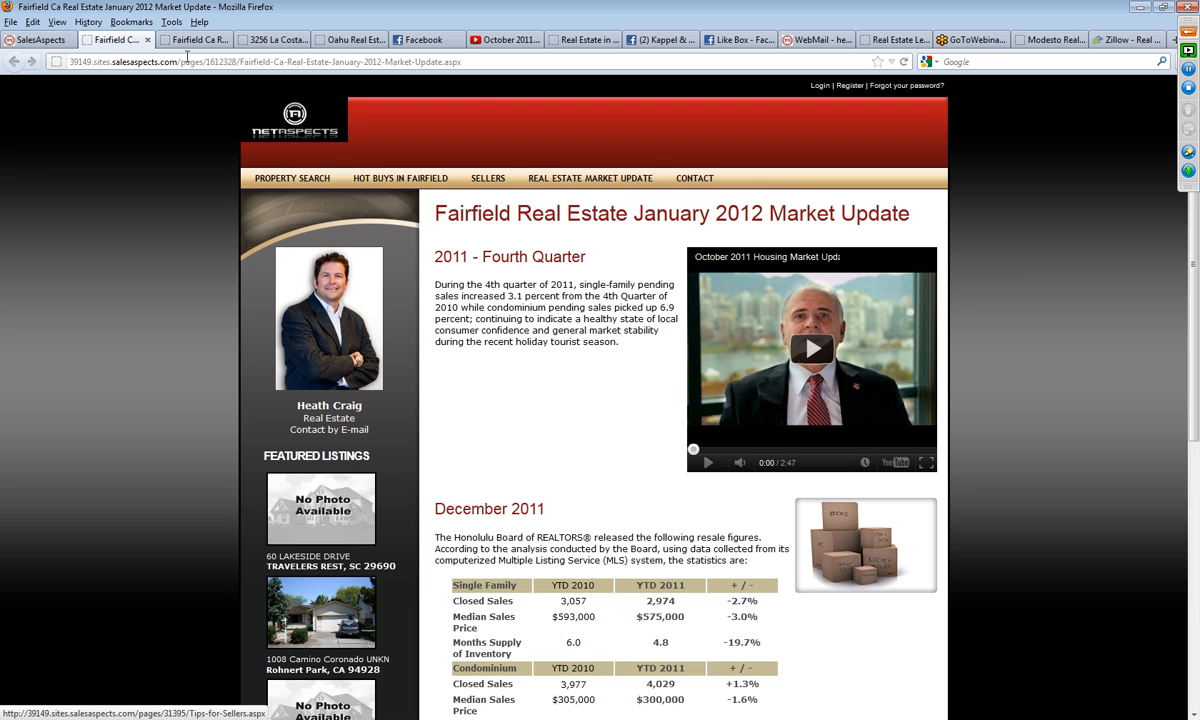
Step: Return to Website Management in SalesAspects and publish revision 3 of the fairfieldcaliforniarealesate.sabrokerdemo.com website
{"action": "left_click", "coordinate": [47, 40]}
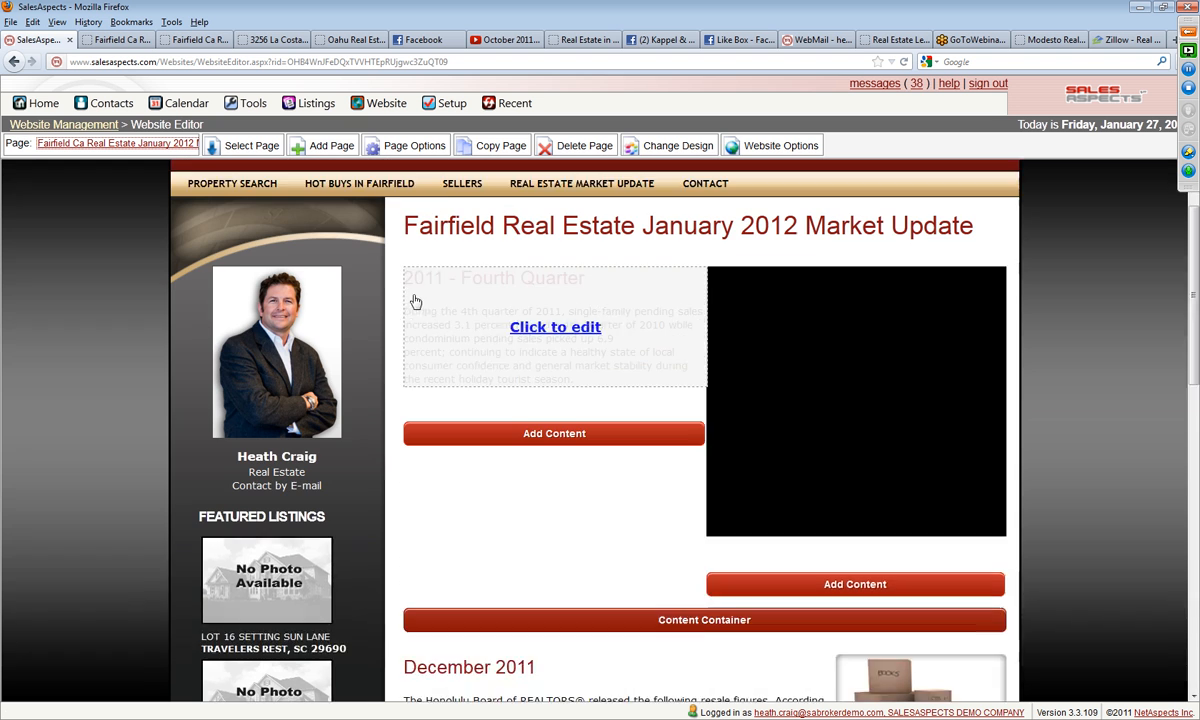
{"action": "left_click", "coordinate": [65, 124]}
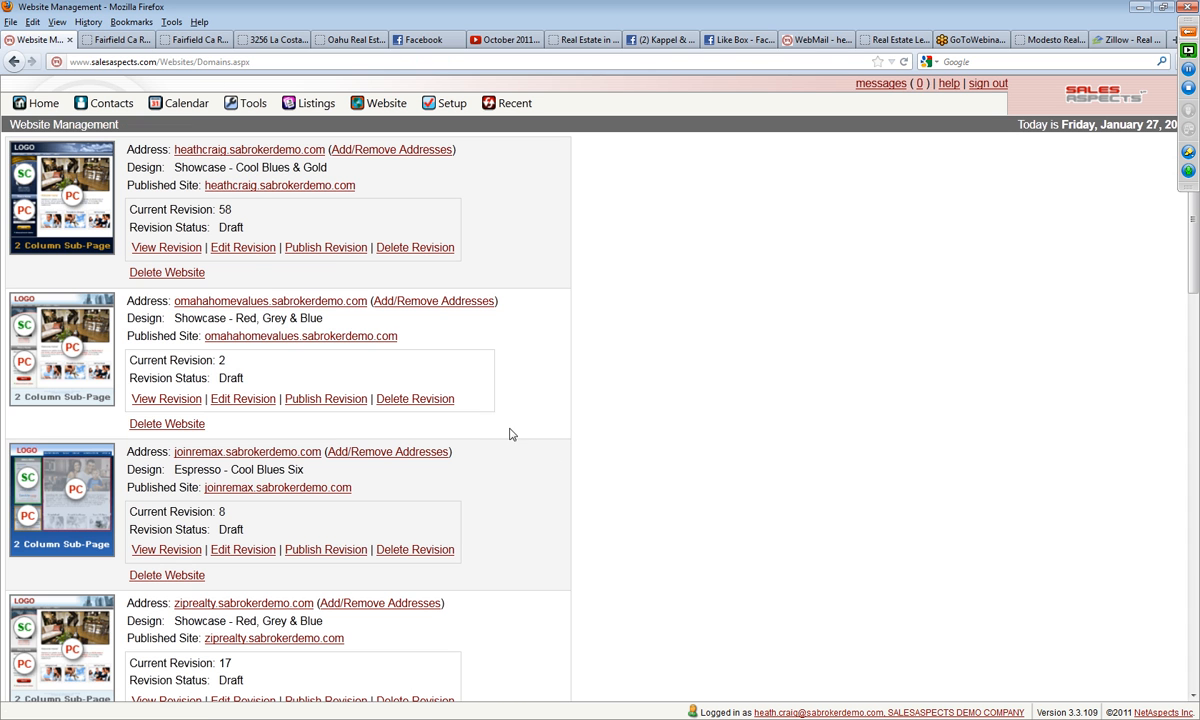
{"action": "left_click", "coordinate": [335, 249]}
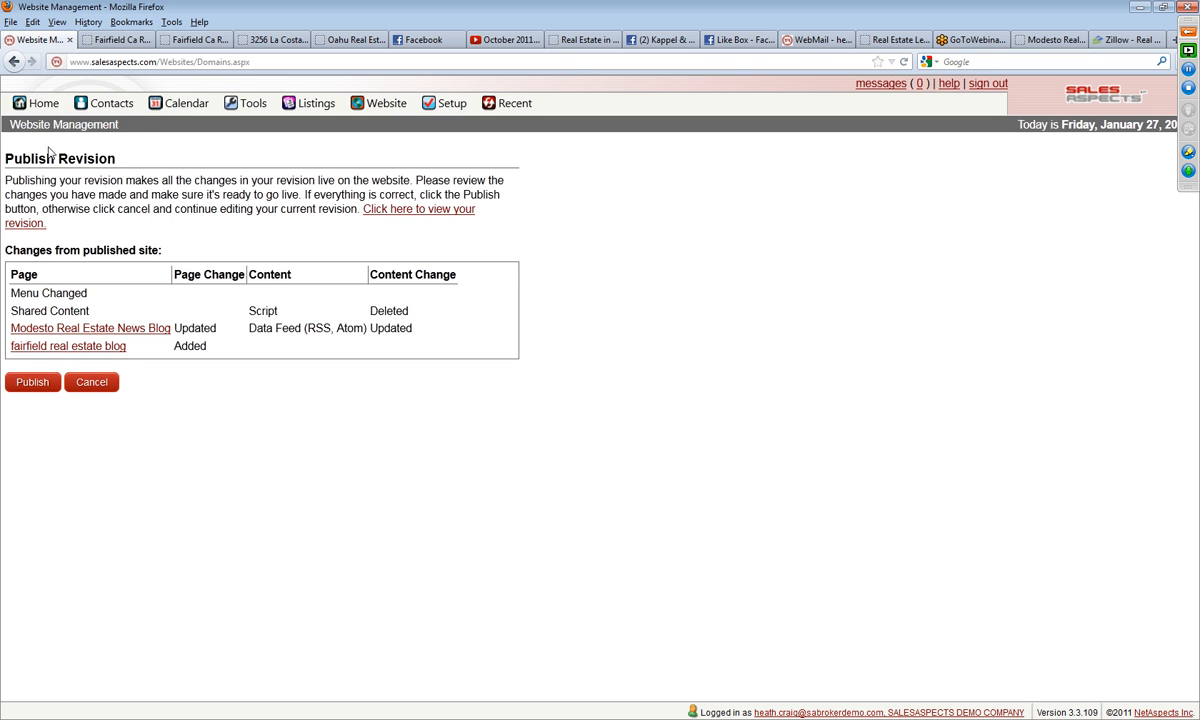
{"action": "left_click", "coordinate": [380, 103]}
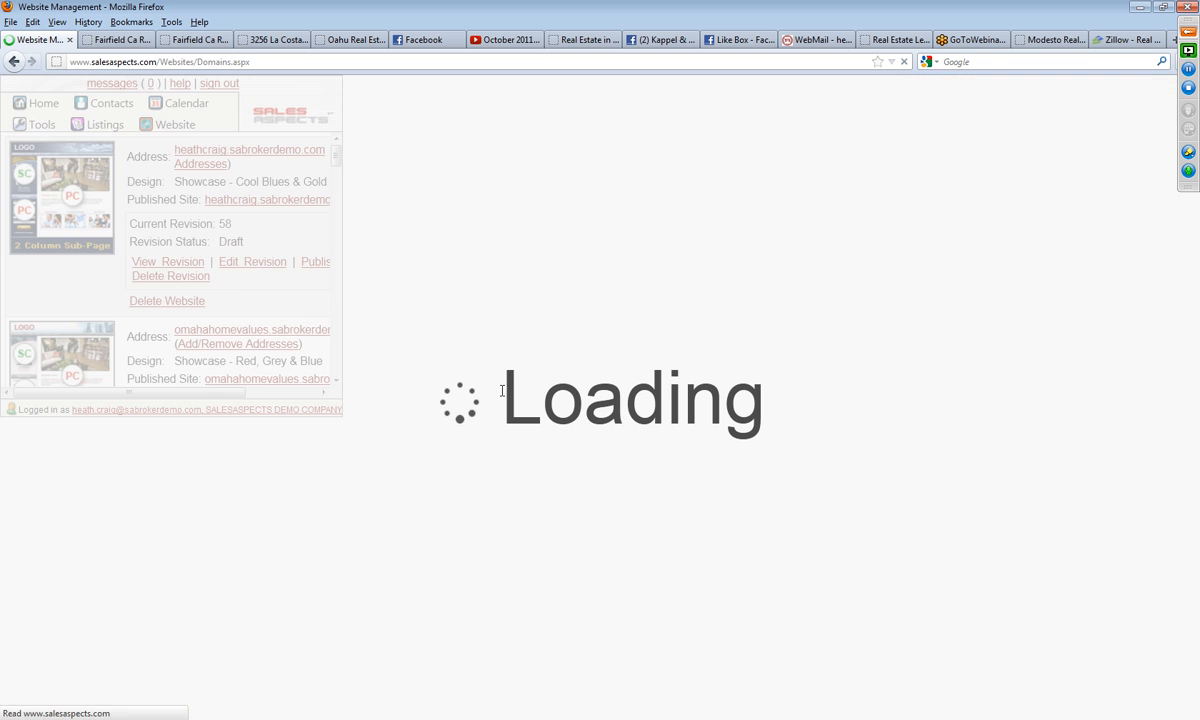
{"action": "left_click_drag", "start_coordinate": [1193, 272], "coordinate": [1199, 540]}
{"action": "scroll", "coordinate": [1197, 540], "scroll_direction": "down", "scroll_amount": 4}
{"action": "left_click", "coordinate": [340, 502]}
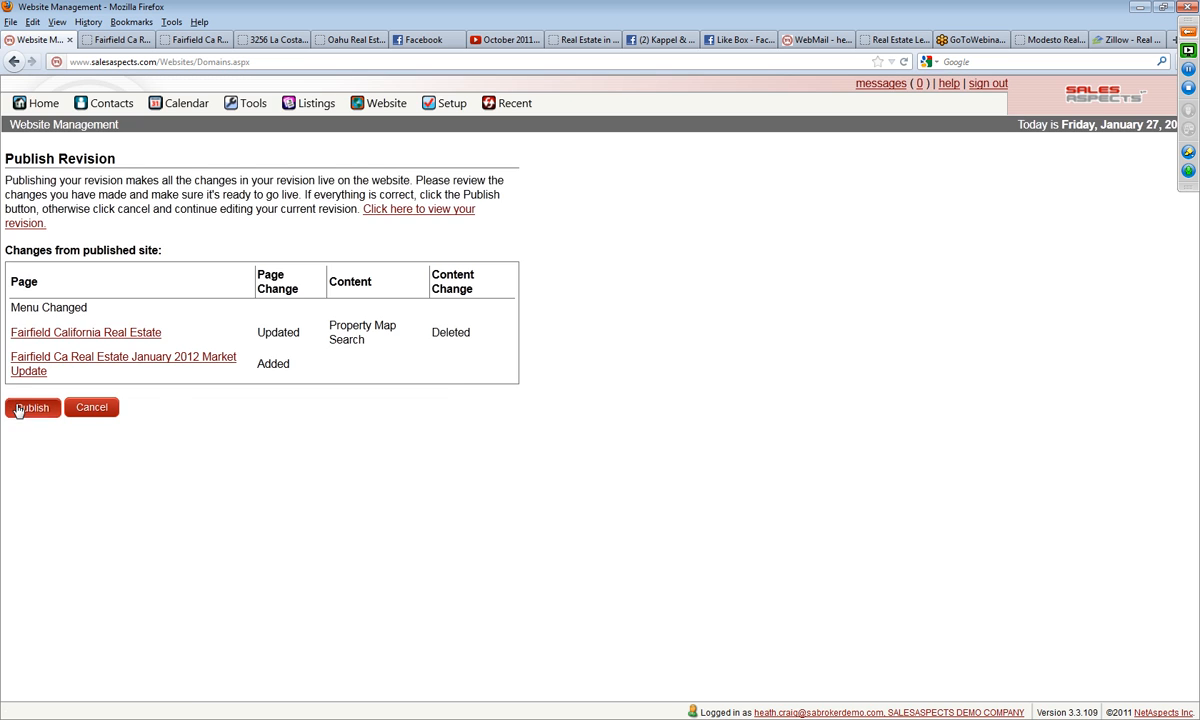
{"action": "left_click", "coordinate": [16, 406]}
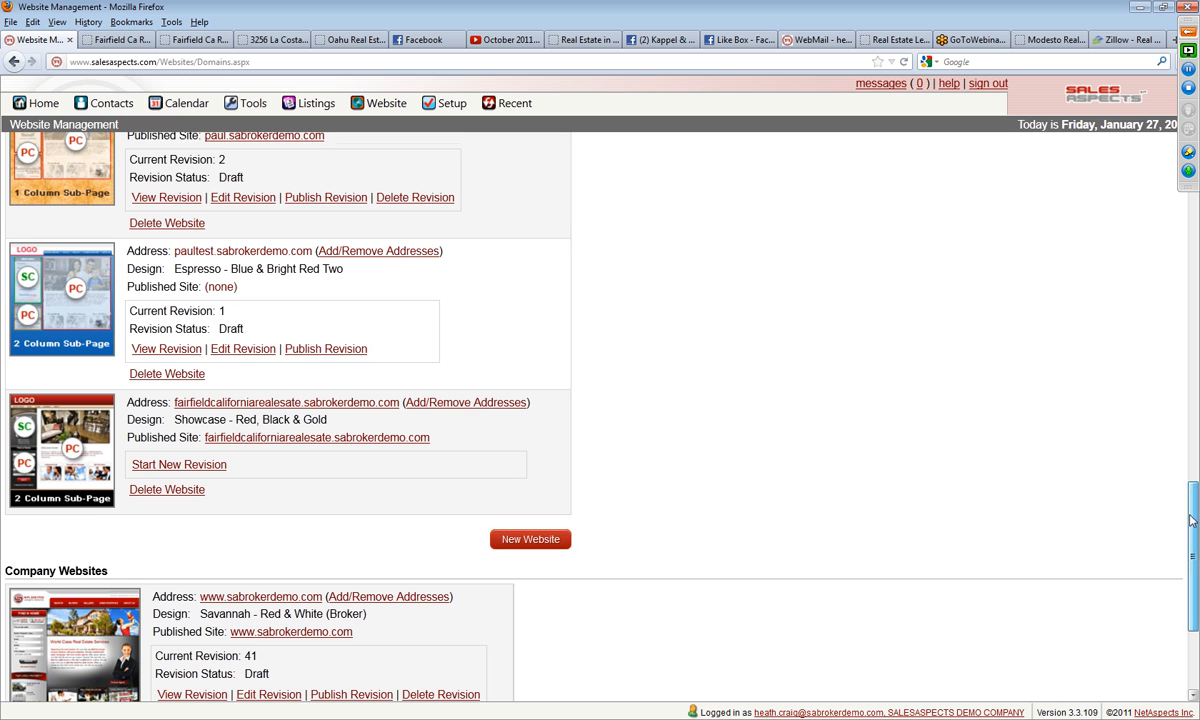
Step: Open the January 2012 market update page on the published Fairfield site, test the video's playback and review the page
{"action": "left_click", "coordinate": [100, 418]}
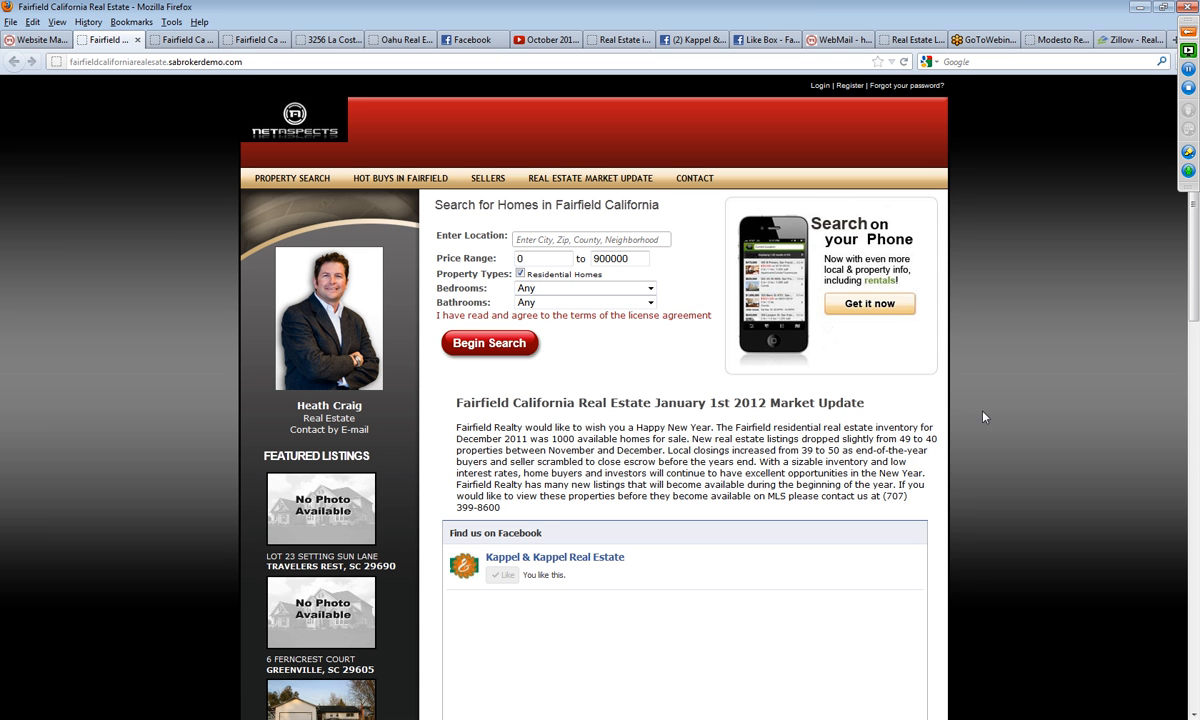
{"action": "mouse_move", "coordinate": [594, 182]}
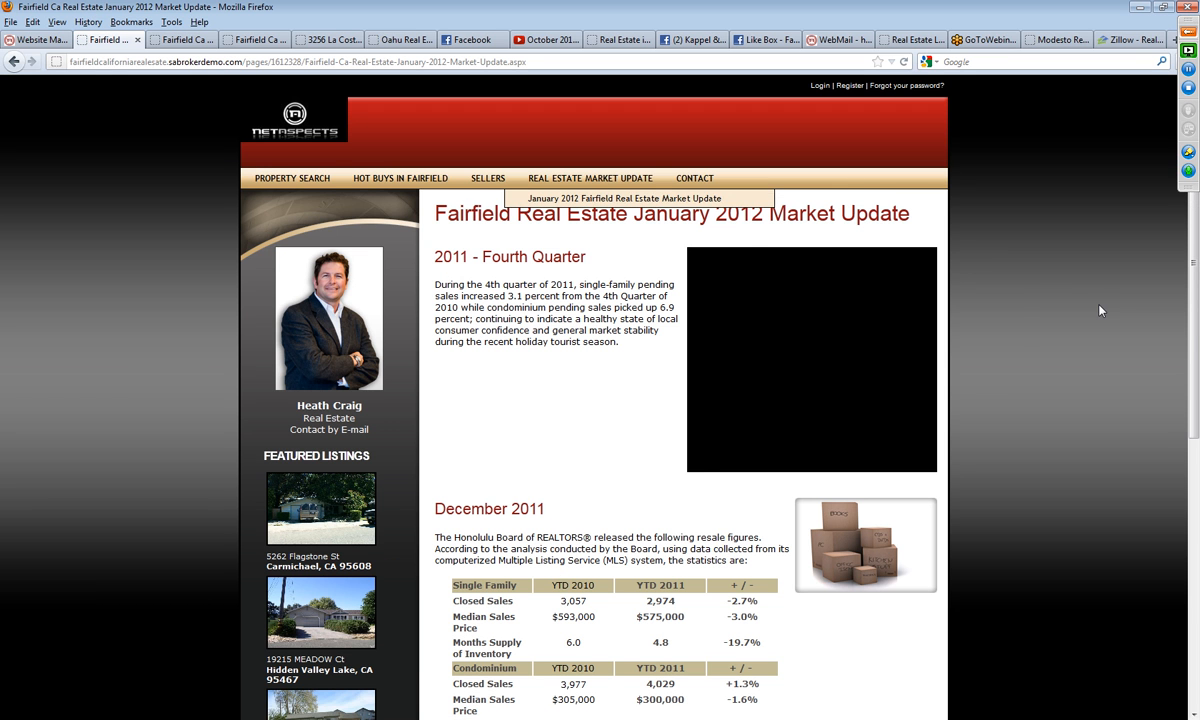
{"action": "left_click", "coordinate": [811, 348]}
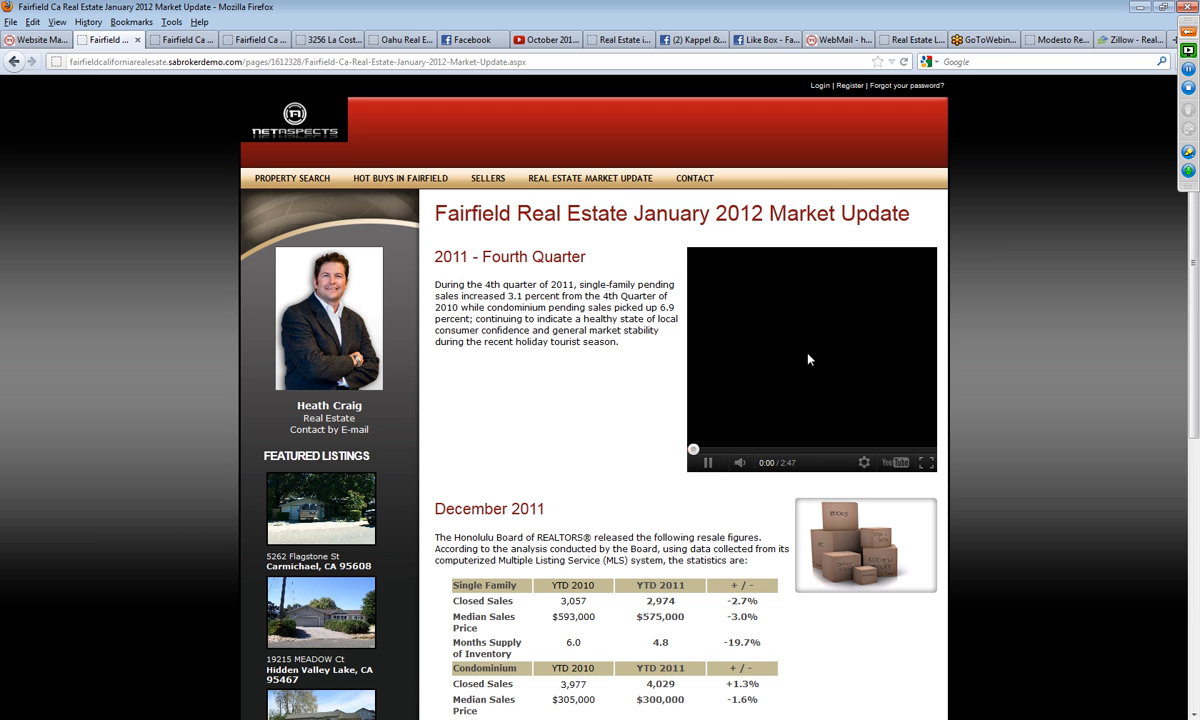
{"action": "left_click", "coordinate": [708, 463]}
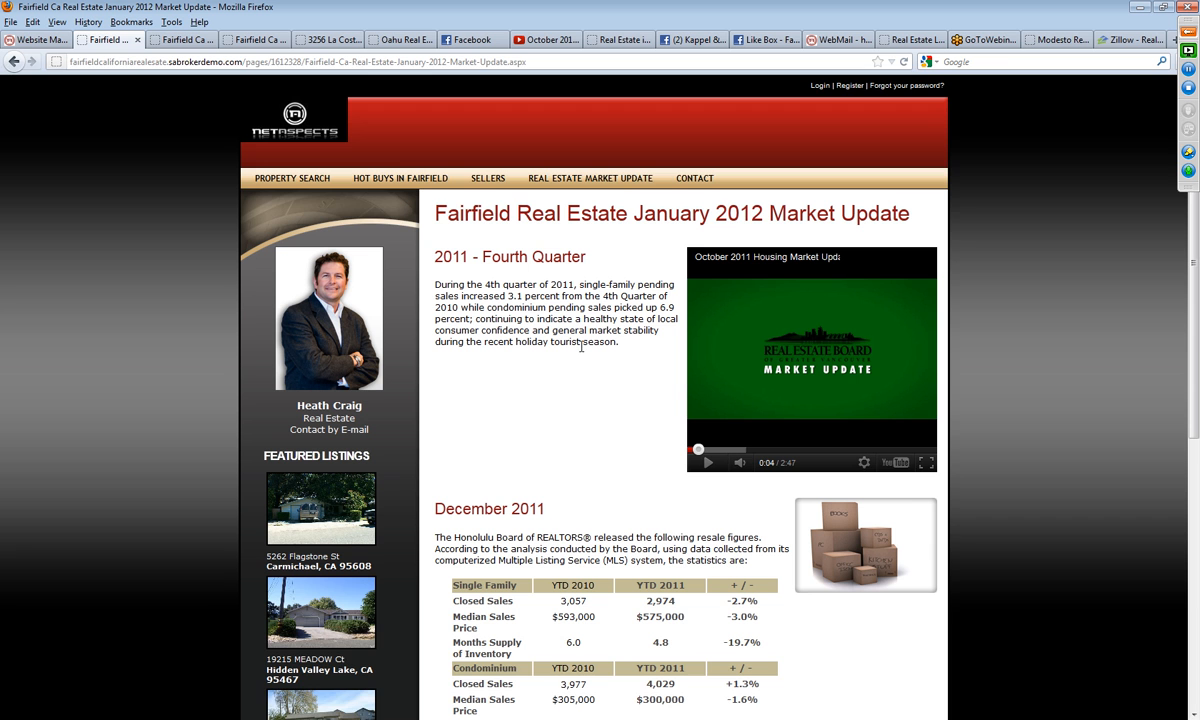
{"action": "scroll", "coordinate": [556, 549], "scroll_direction": "down", "scroll_amount": 3}
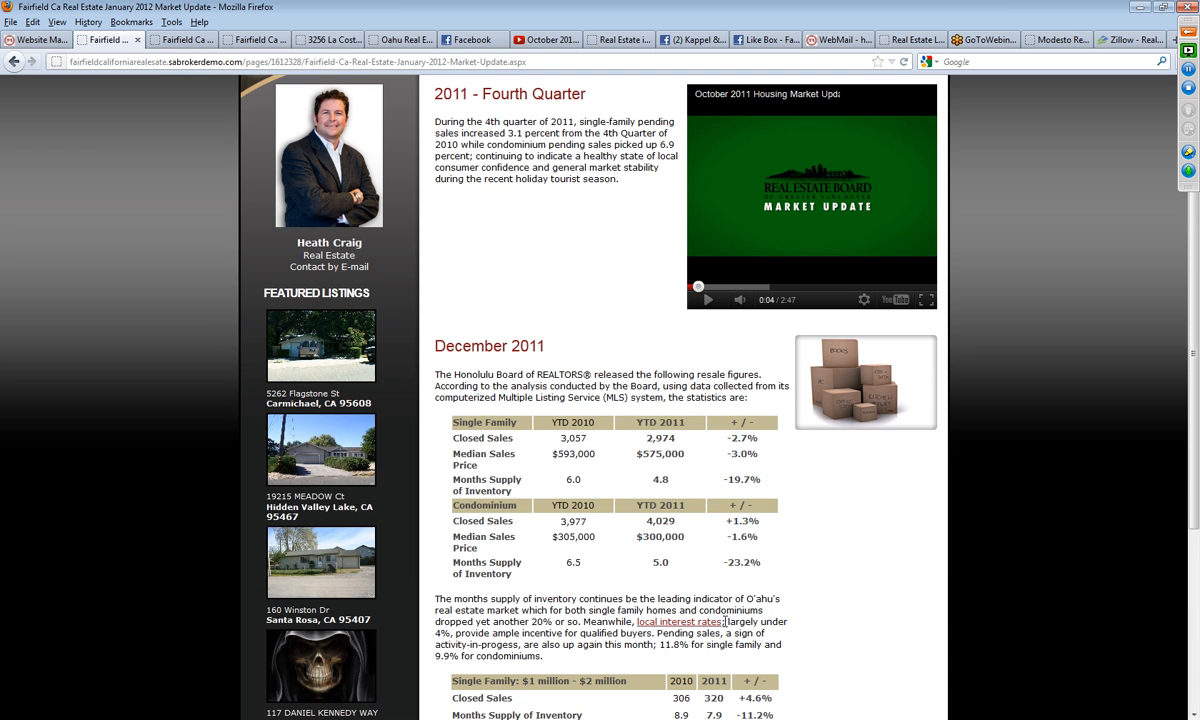
{"action": "scroll", "coordinate": [530, 610], "scroll_direction": "down", "scroll_amount": 5}
{"action": "scroll", "coordinate": [536, 611], "scroll_direction": "up", "scroll_amount": 9}
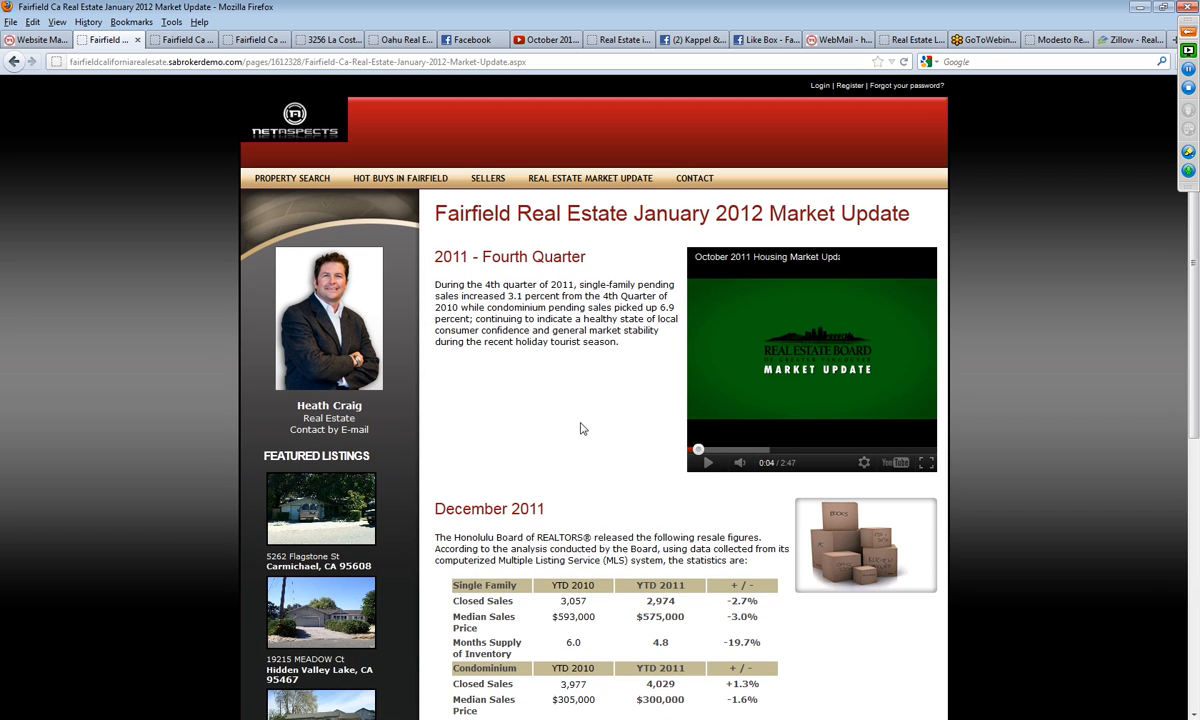
Step: Copy the web address of the published January 2012 market update page
{"action": "mouse_move", "coordinate": [576, 184]}
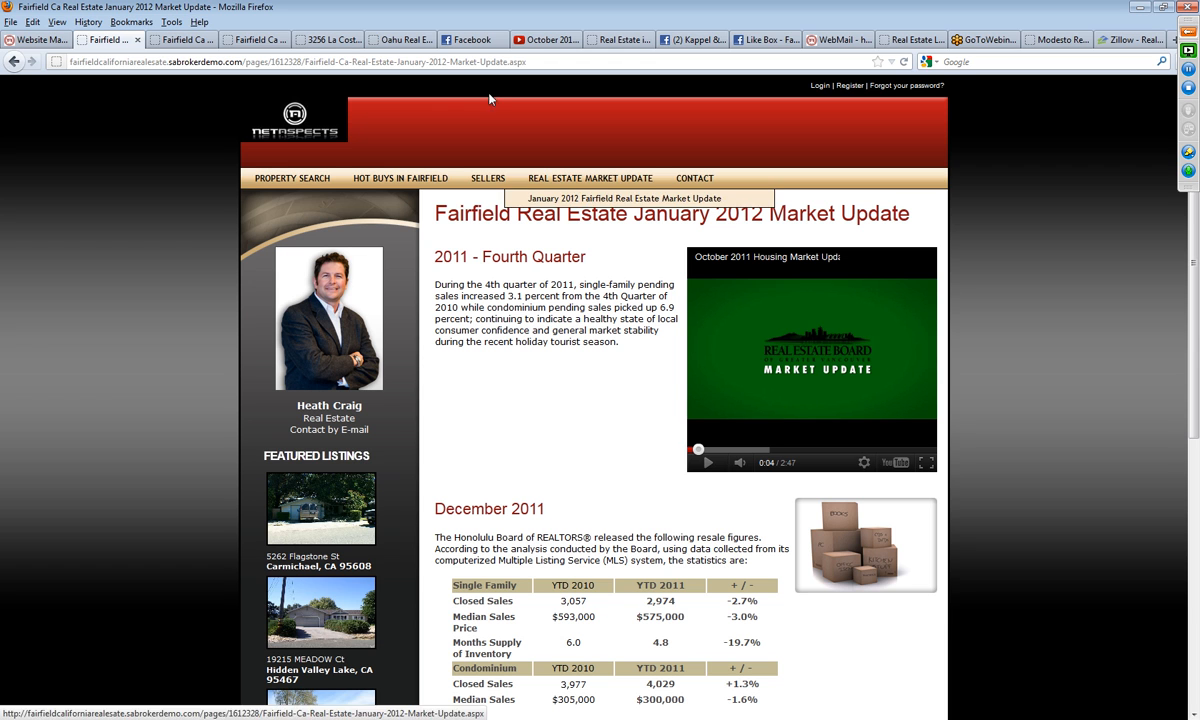
{"action": "left_click", "coordinate": [452, 63]}
{"action": "right_click", "coordinate": [452, 63]}
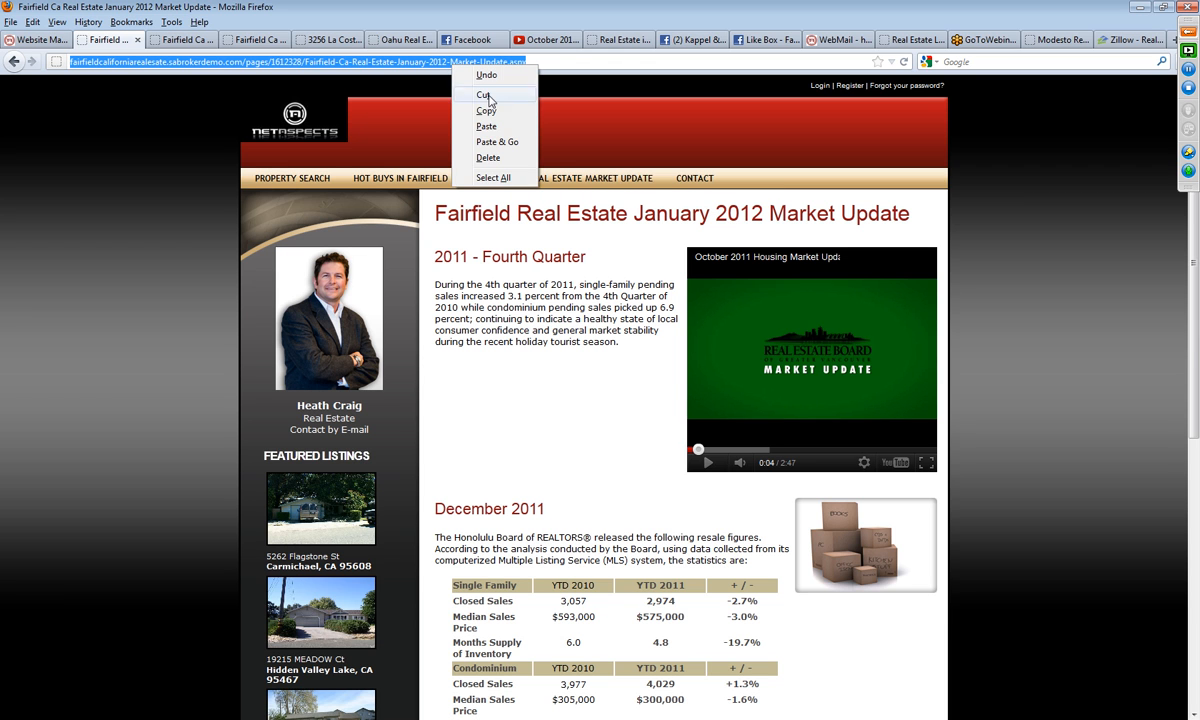
{"action": "left_click", "coordinate": [460, 108]}
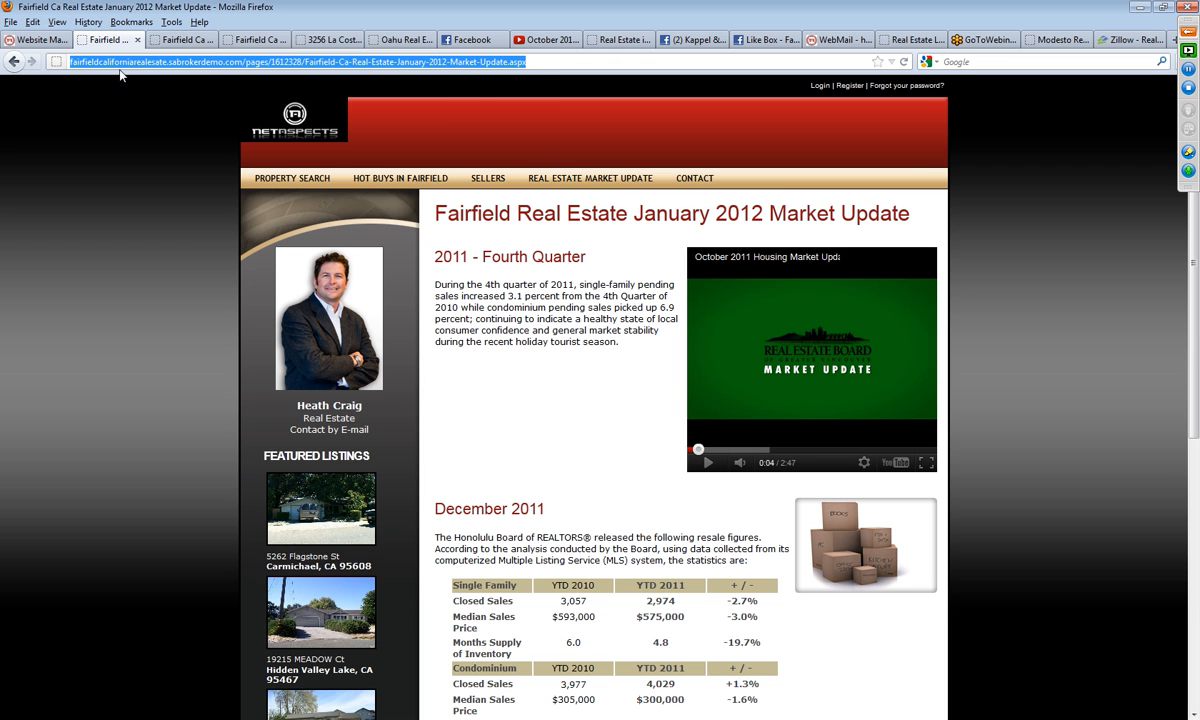
Step: Start a new revision of the Fairfield website in Website Management and open it for editing
{"action": "left_click", "coordinate": [35, 40]}
{"action": "left_click", "coordinate": [182, 461]}
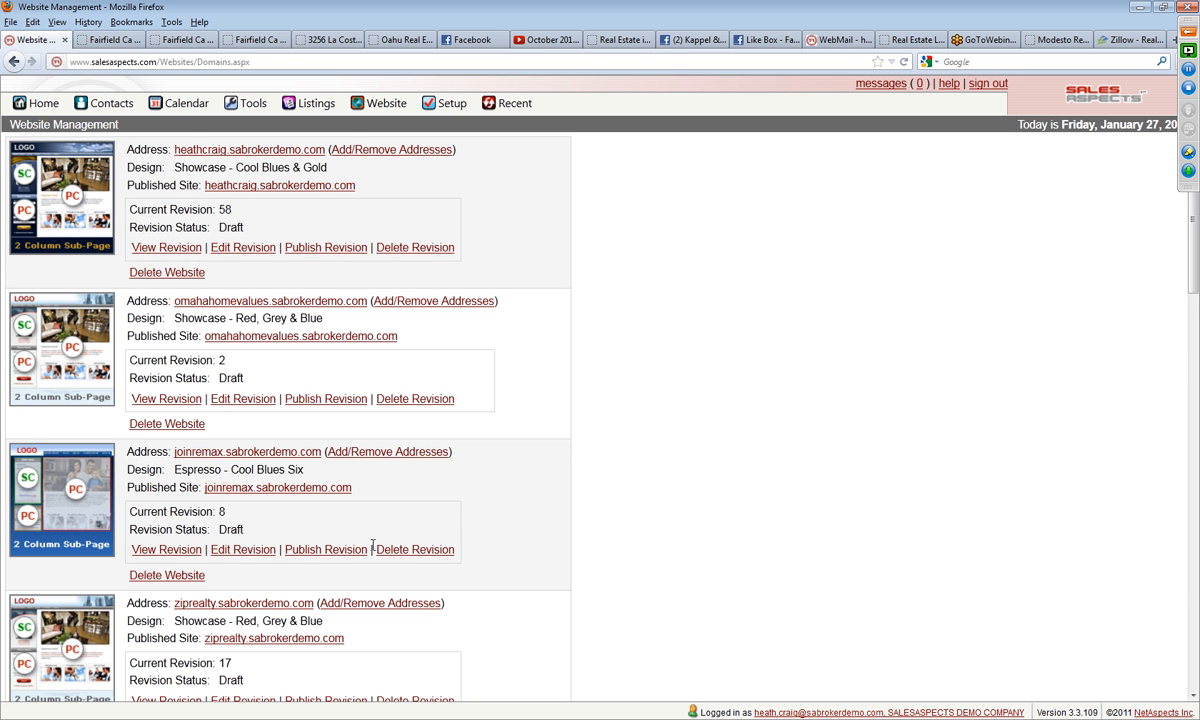
{"action": "scroll", "coordinate": [366, 560], "scroll_direction": "down", "scroll_amount": 20}
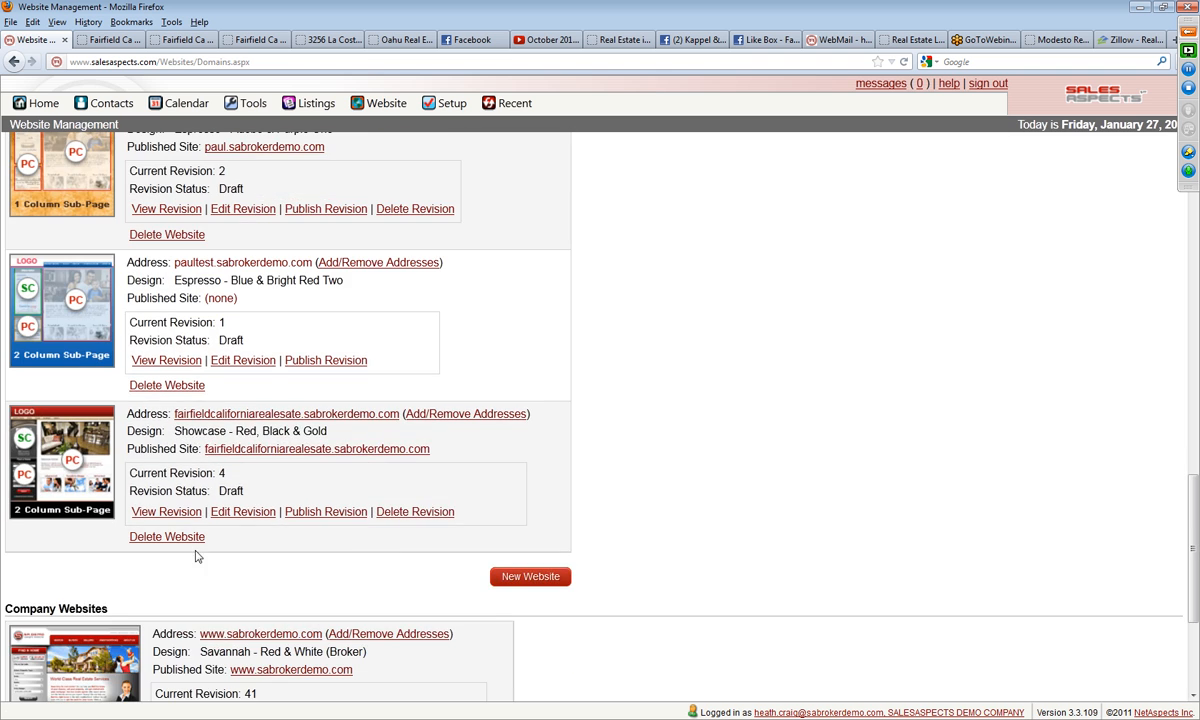
{"action": "left_click", "coordinate": [245, 512]}
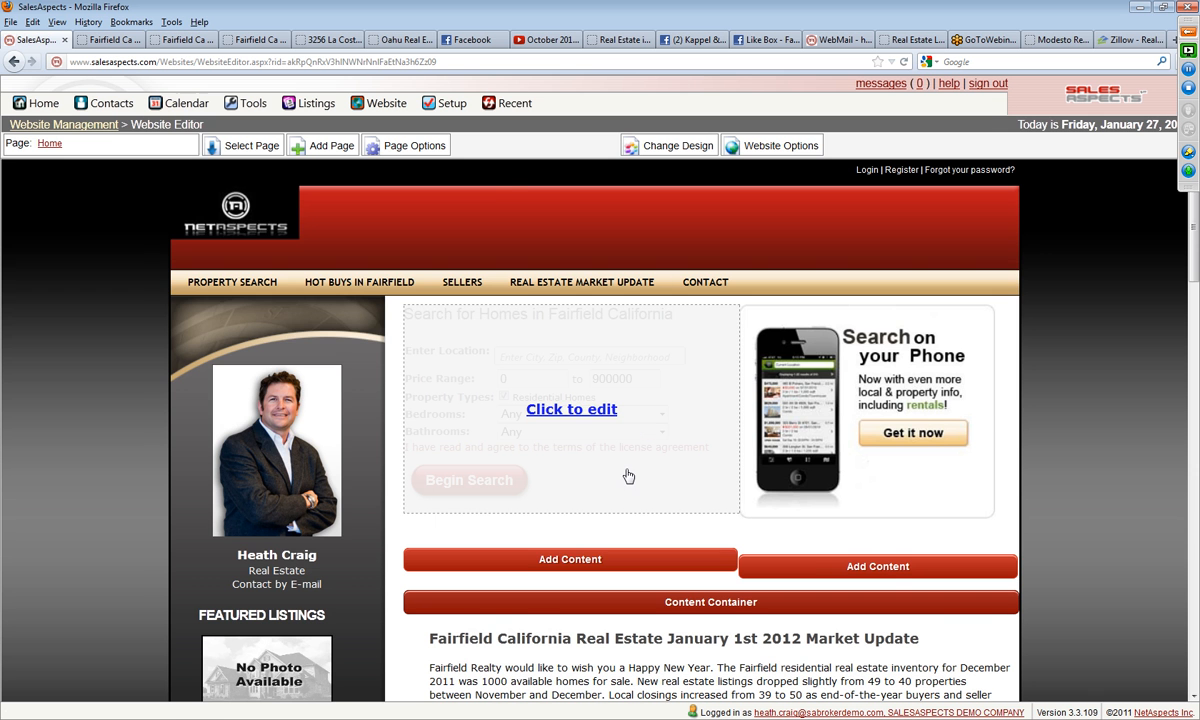
Step: Edit the home page's January 1st 2012 Market Update block, adding "View the Detailed Market Report" at the end of the paragraph
{"action": "scroll", "coordinate": [628, 477], "scroll_direction": "down", "scroll_amount": 3}
{"action": "left_click", "coordinate": [690, 393]}
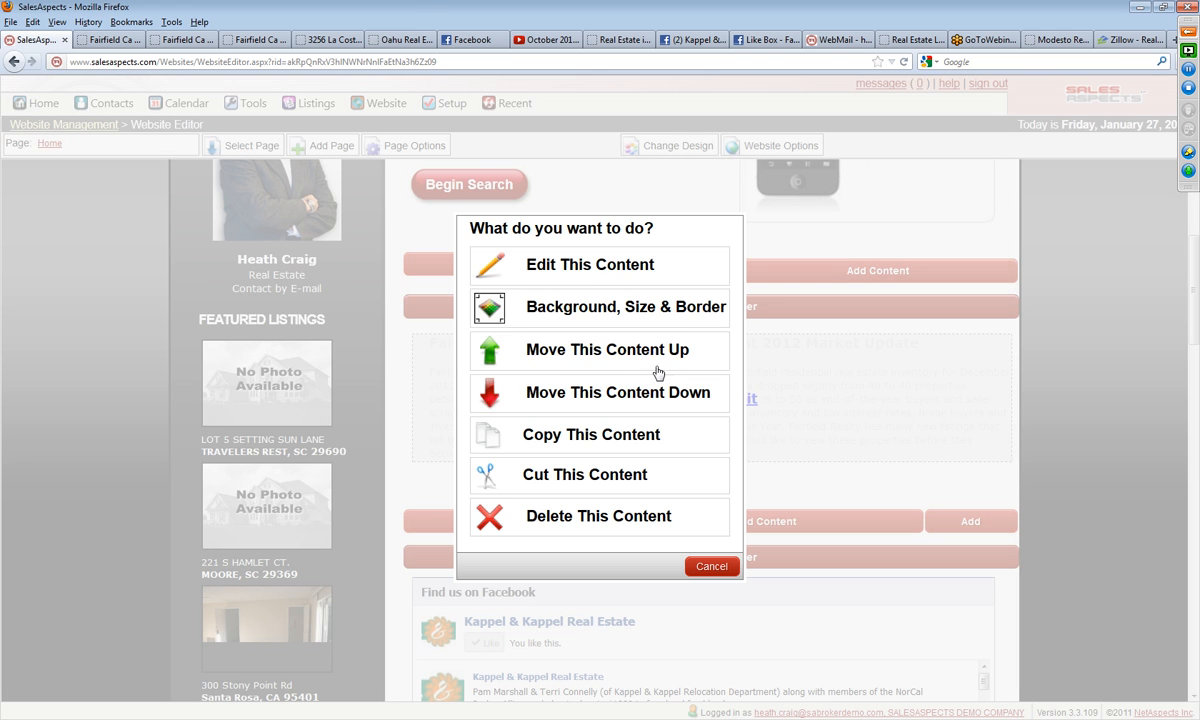
{"action": "left_click", "coordinate": [590, 266]}
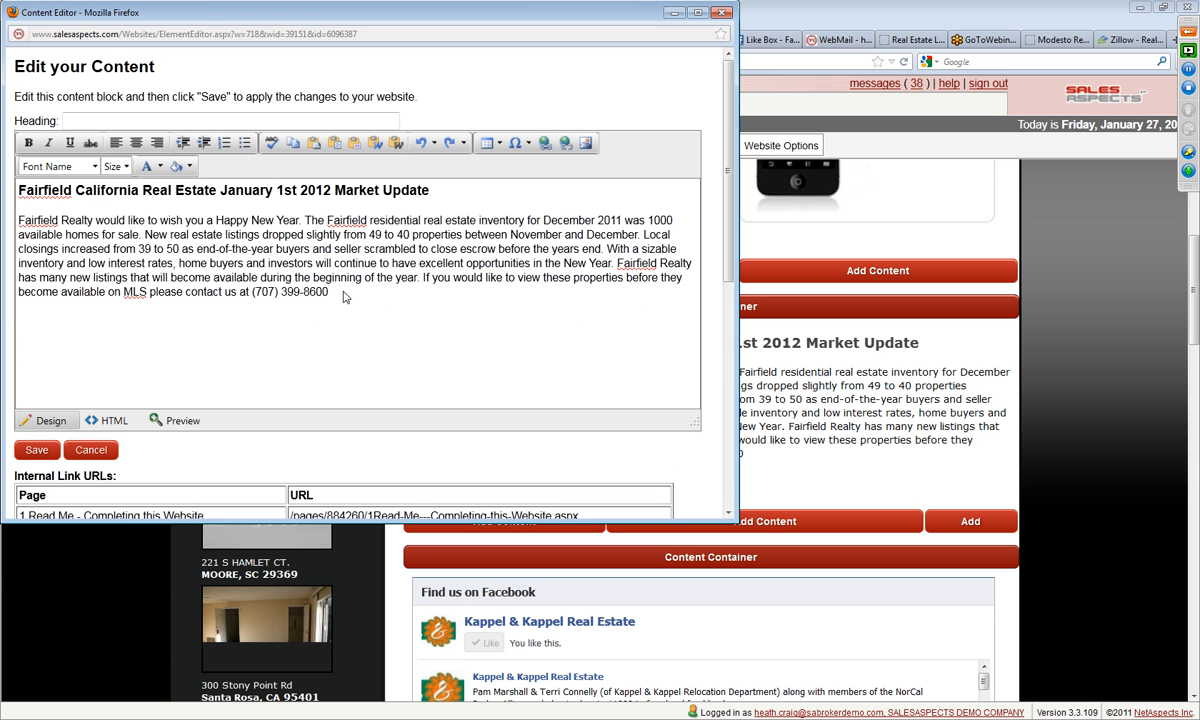
{"action": "left_click", "coordinate": [382, 302]}
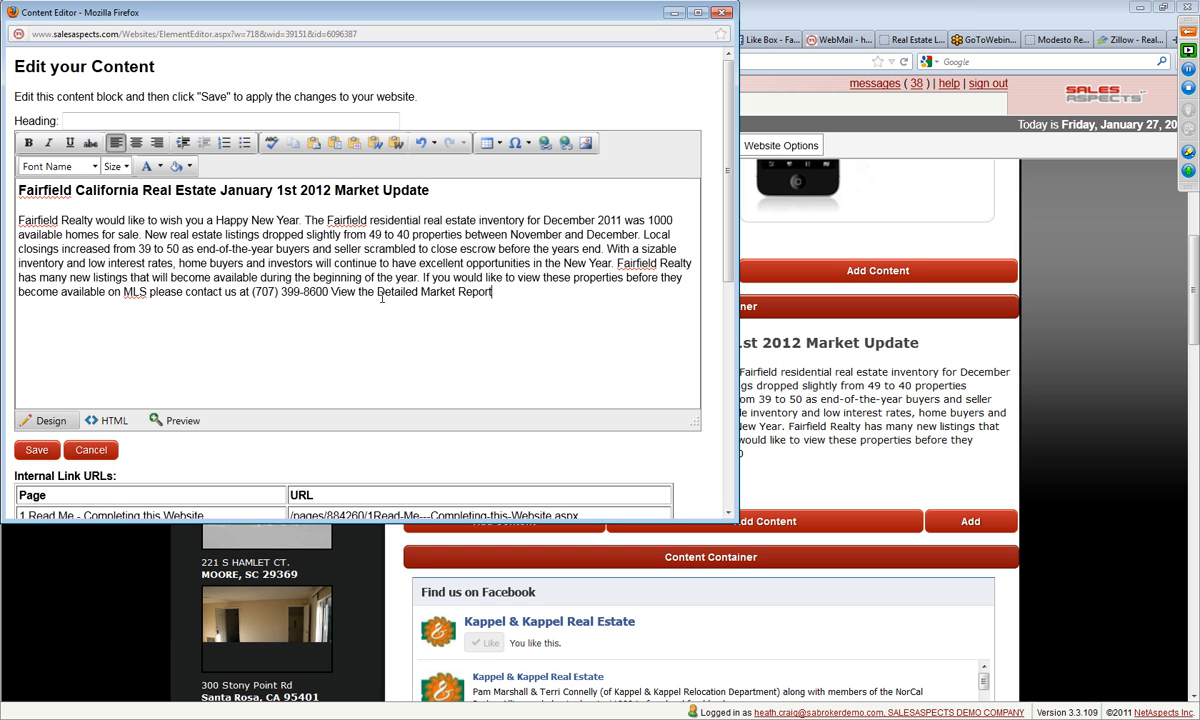
Step: Hyperlink the "View the Detailed Market Report" text to the copied address of the published market update page
{"action": "left_click_drag", "start_coordinate": [492, 291], "coordinate": [337, 291]}
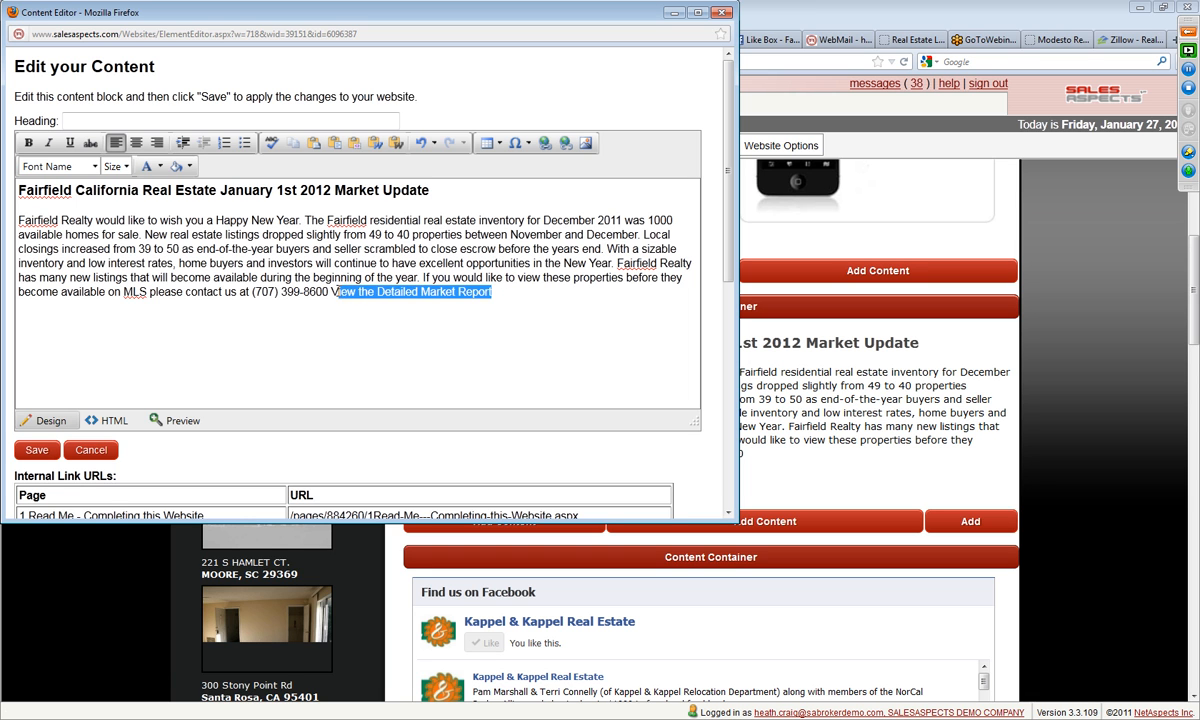
{"action": "left_click", "coordinate": [545, 142]}
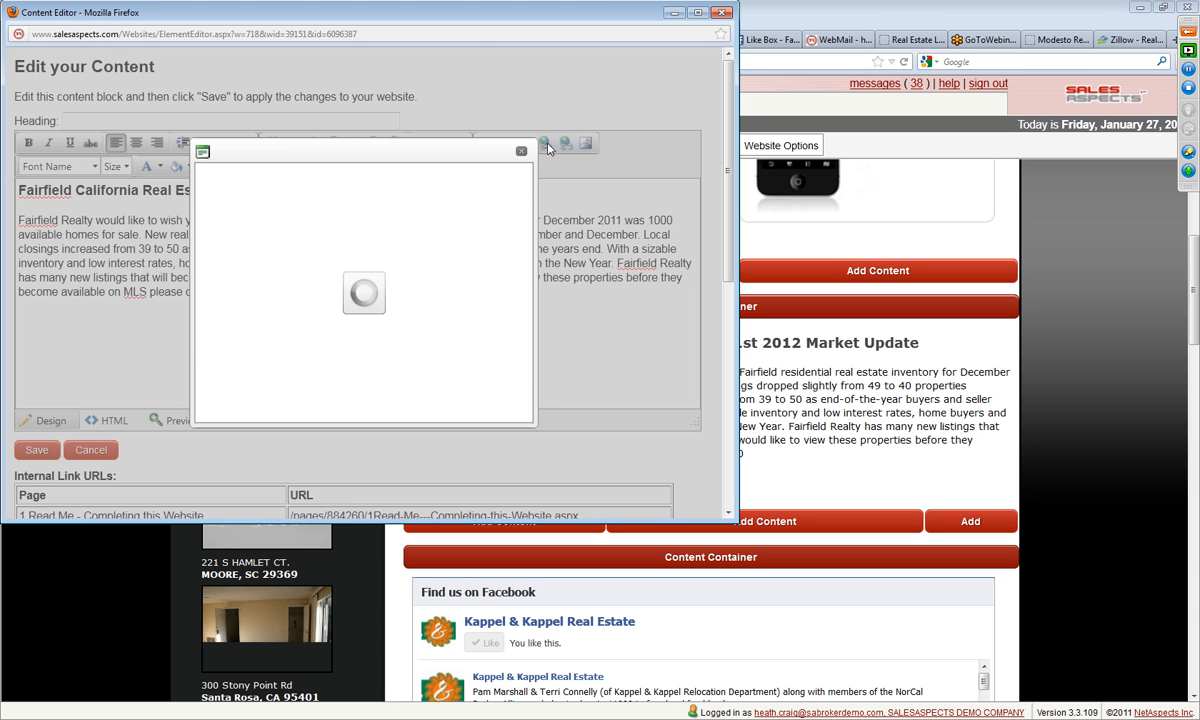
{"action": "left_click_drag", "start_coordinate": [326, 224], "coordinate": [272, 224]}
{"action": "right_click", "coordinate": [286, 226]}
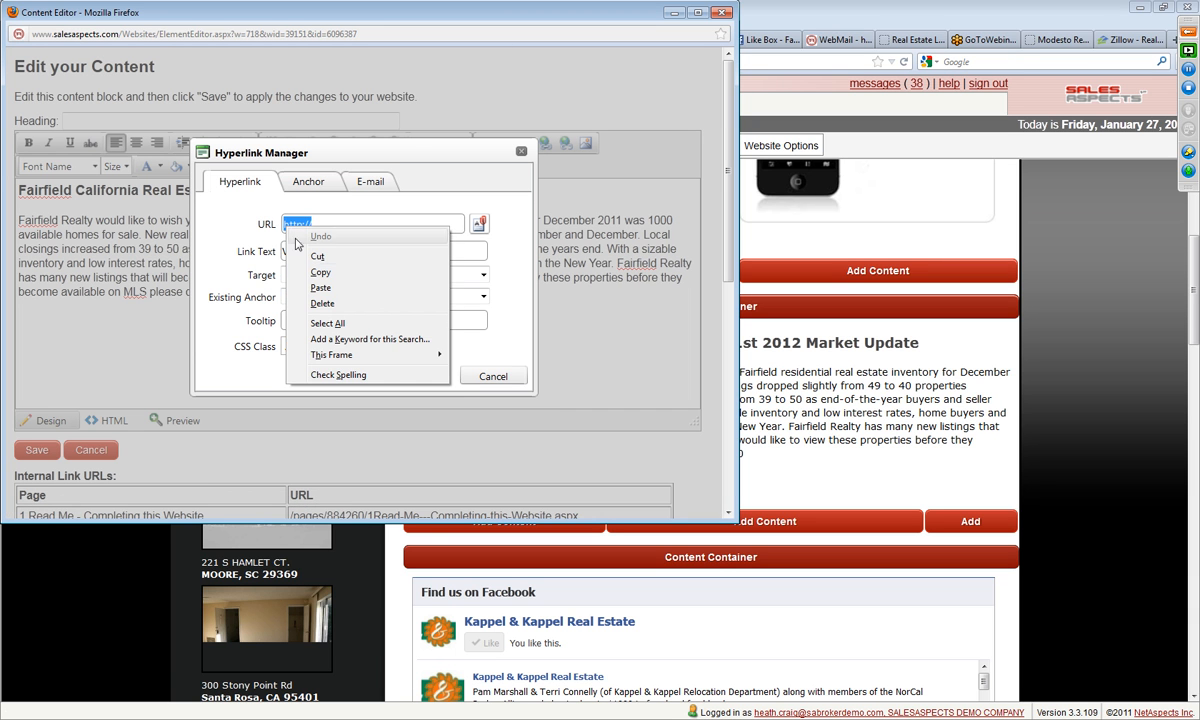
{"action": "left_click", "coordinate": [320, 288]}
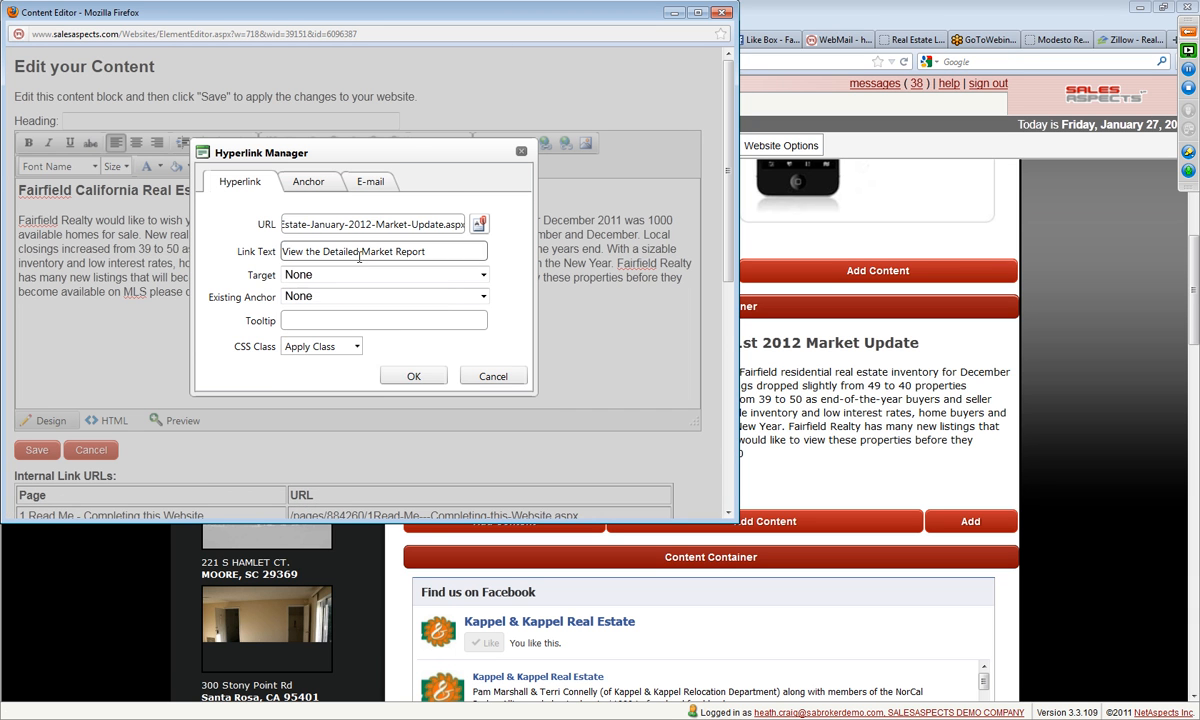
{"action": "left_click", "coordinate": [414, 377]}
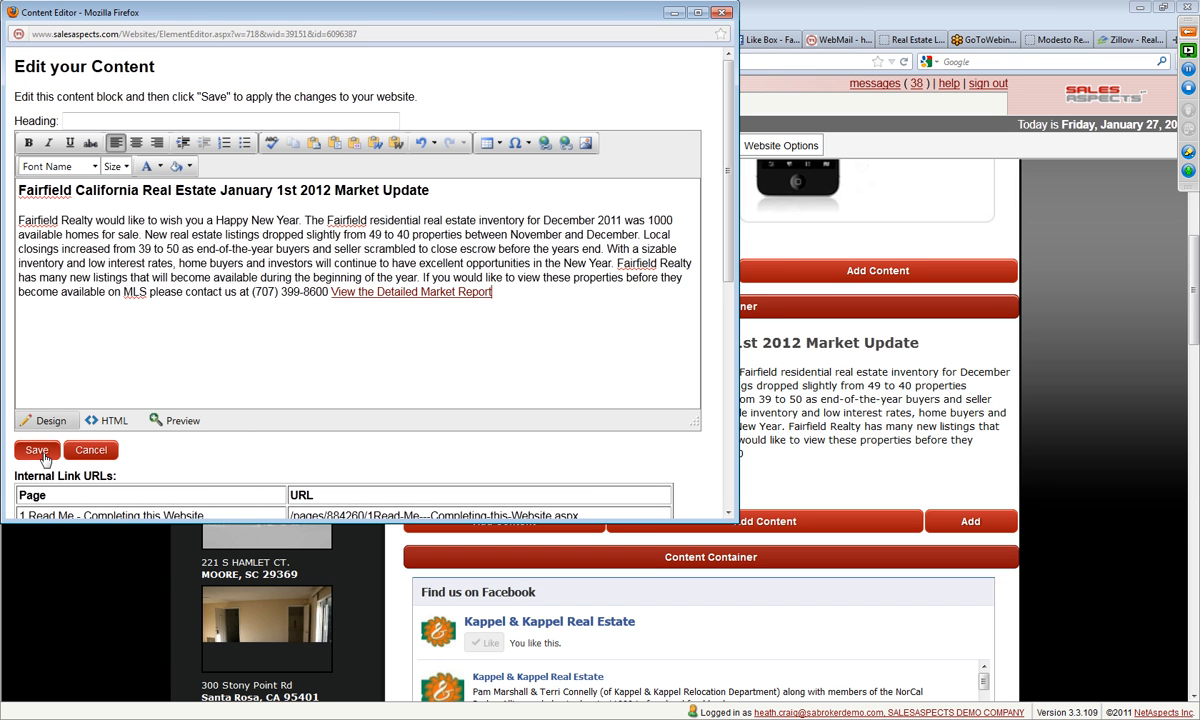
Step: Make the "View the Detailed Market Report" link bold at font size 3 and save the content block
{"action": "left_click_drag", "start_coordinate": [494, 291], "coordinate": [337, 292]}
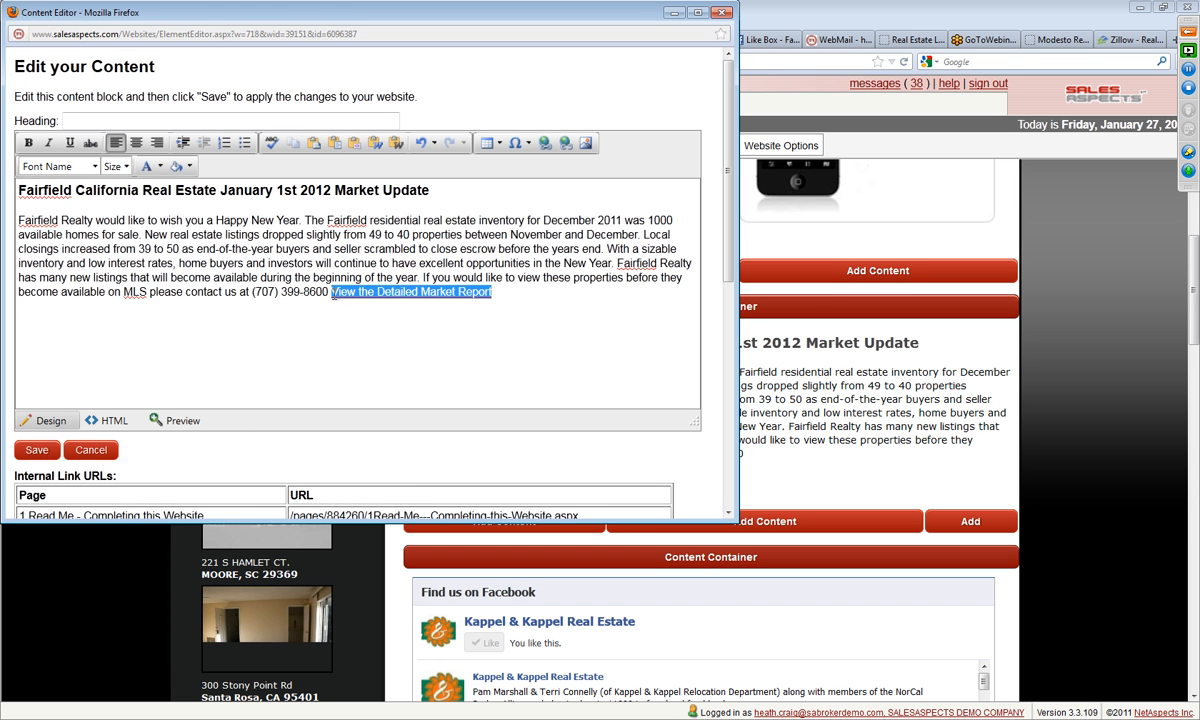
{"action": "left_click", "coordinate": [29, 142]}
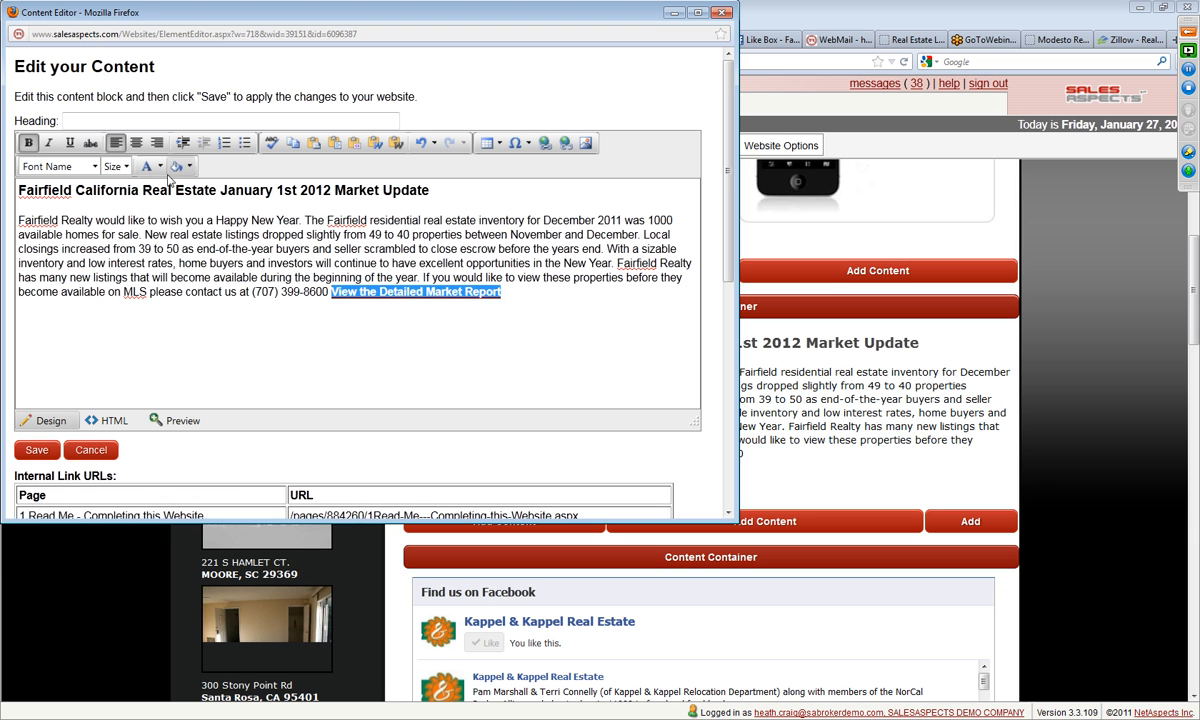
{"action": "left_click", "coordinate": [120, 166]}
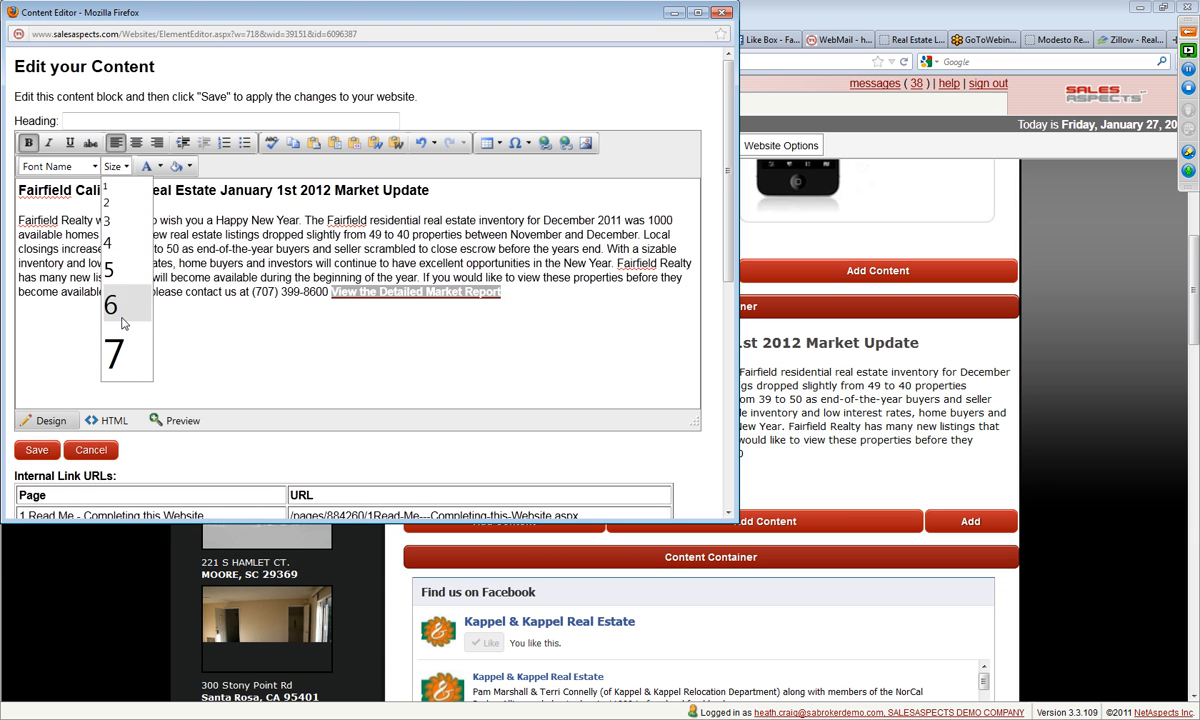
{"action": "left_click", "coordinate": [110, 242]}
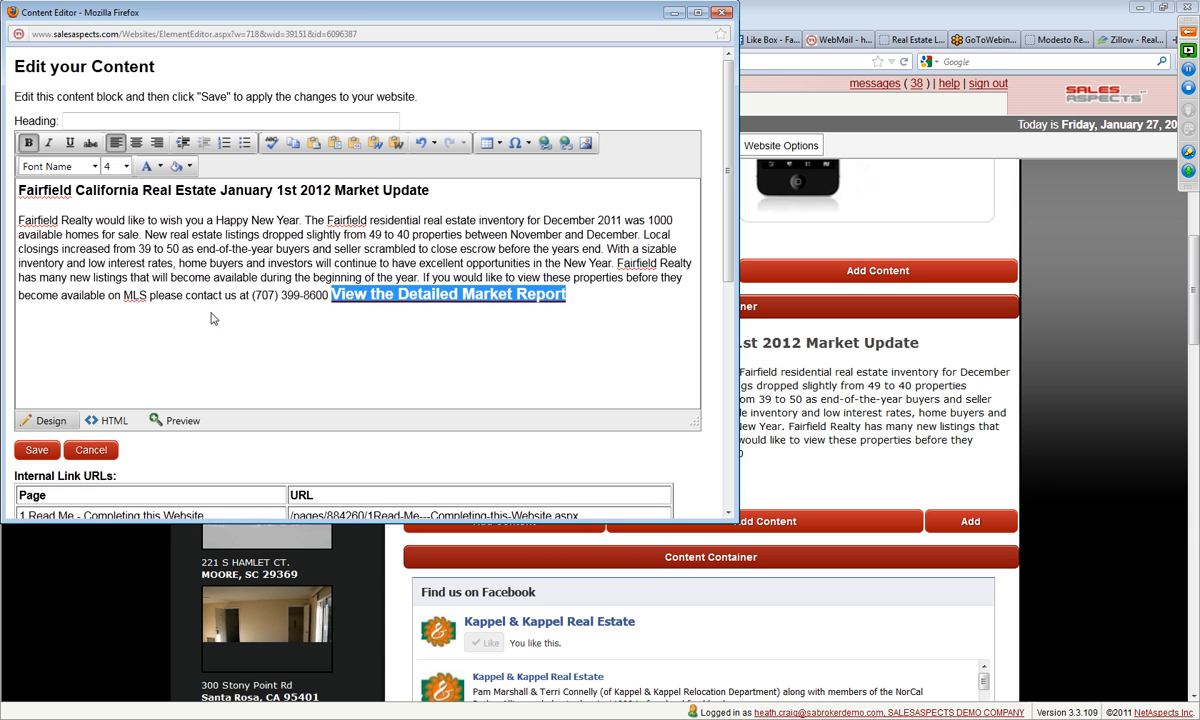
{"action": "left_click", "coordinate": [122, 166]}
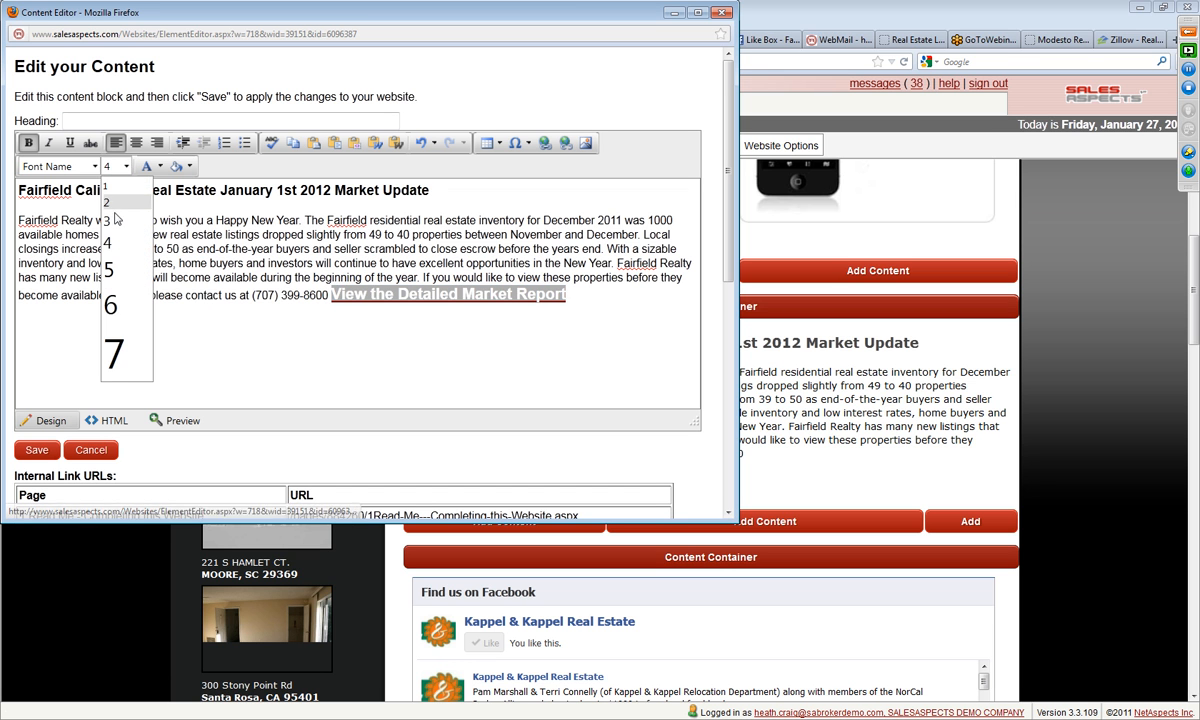
{"action": "left_click", "coordinate": [116, 219]}
{"action": "left_click", "coordinate": [37, 449]}
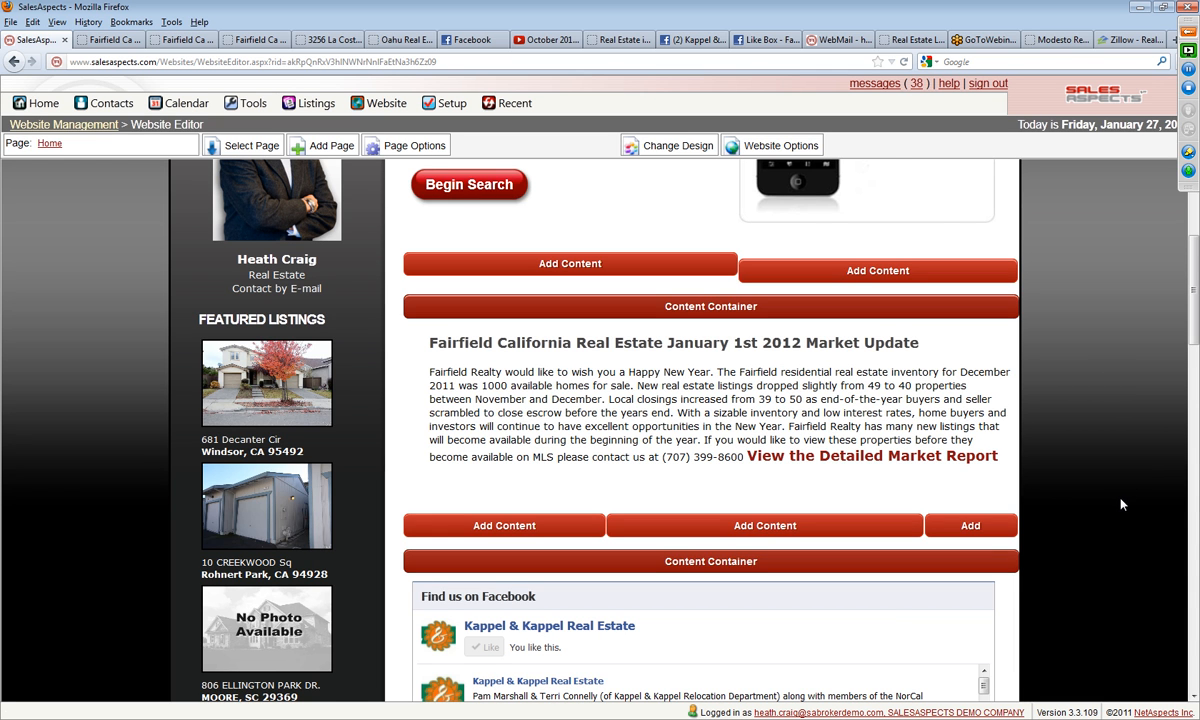
Step: Return to Website Management and publish the current draft revision of the Fairfield California real estate website
{"action": "scroll", "coordinate": [1130, 507], "scroll_direction": "up", "scroll_amount": 4}
{"action": "scroll", "coordinate": [1120, 496], "scroll_direction": "down", "scroll_amount": 2}
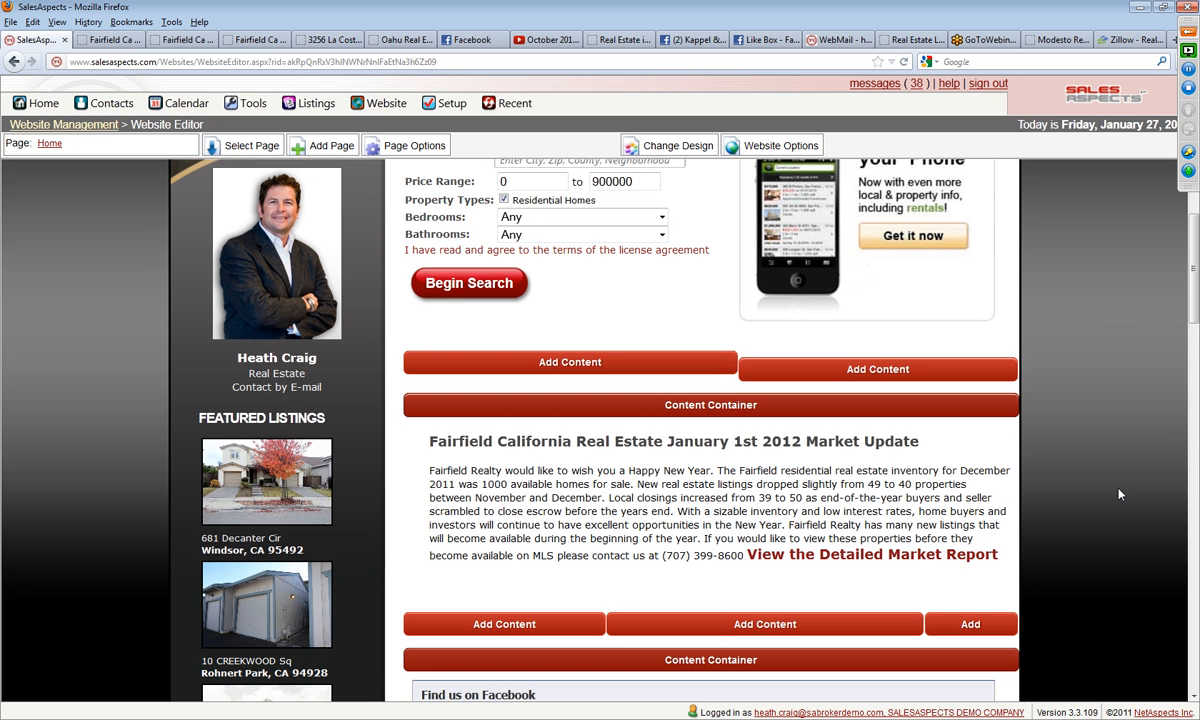
{"action": "scroll", "coordinate": [1113, 491], "scroll_direction": "down", "scroll_amount": 3}
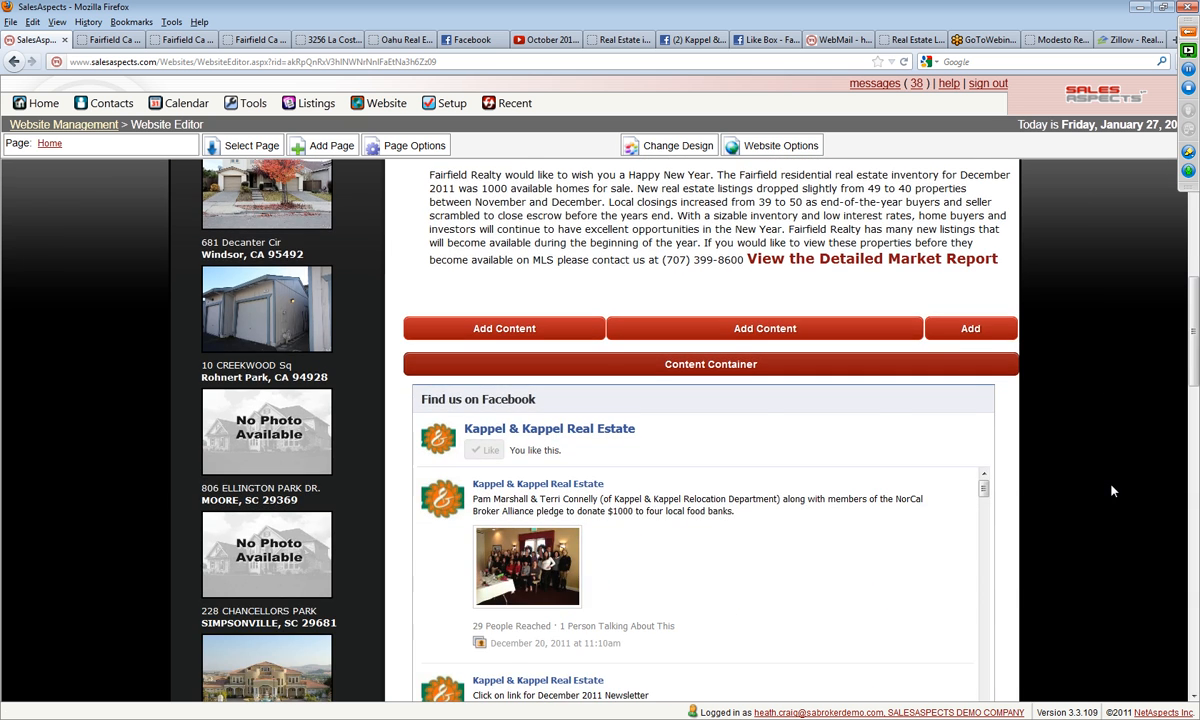
{"action": "scroll", "coordinate": [1113, 491], "scroll_direction": "down", "scroll_amount": 4}
{"action": "scroll", "coordinate": [1115, 488], "scroll_direction": "up", "scroll_amount": 8}
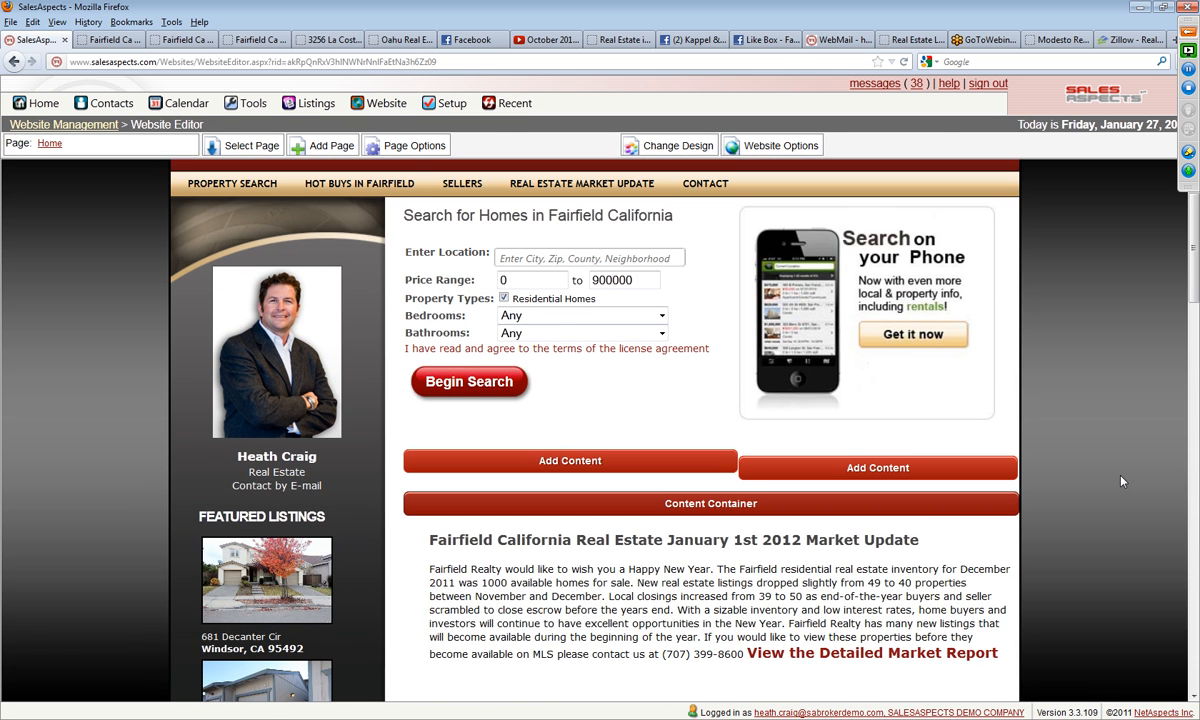
{"action": "scroll", "coordinate": [1121, 481], "scroll_direction": "up", "scroll_amount": 1}
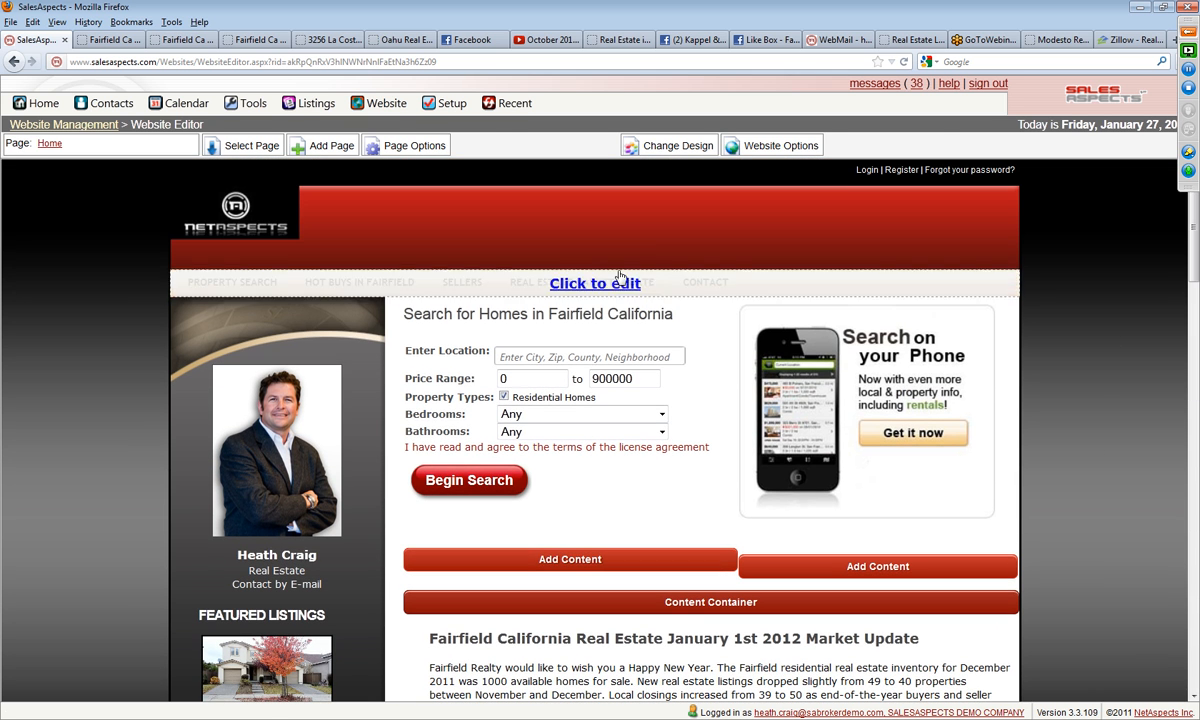
{"action": "left_click", "coordinate": [82, 127]}
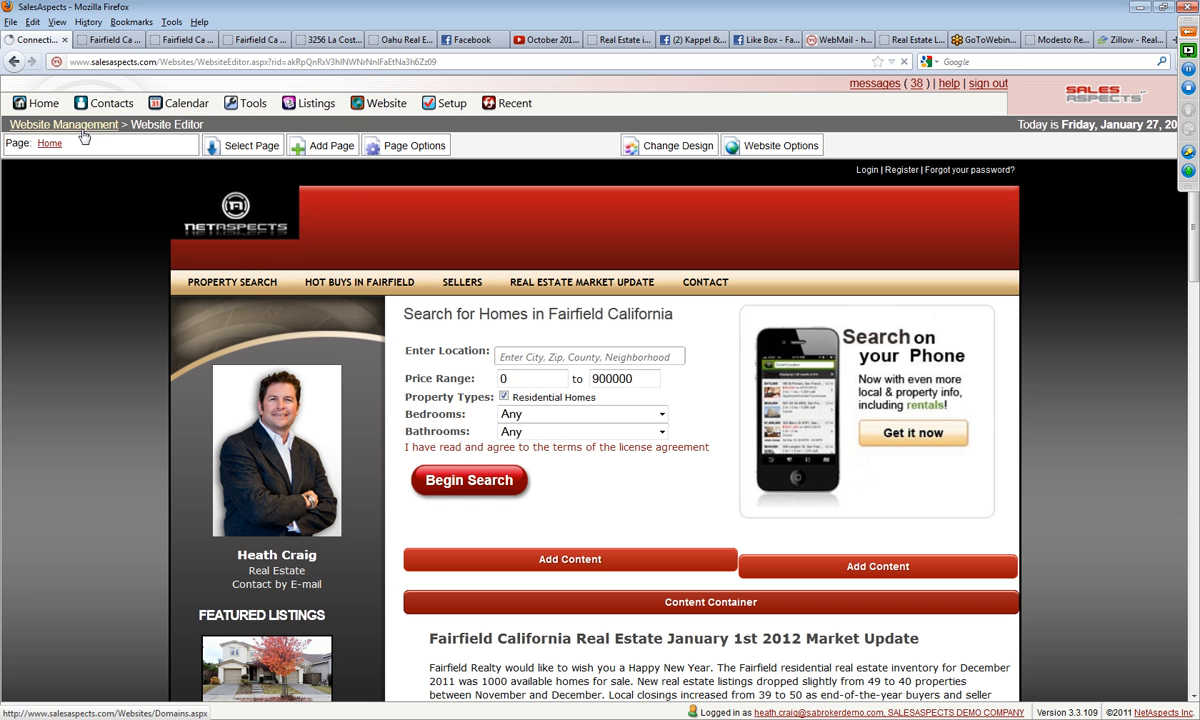
{"action": "scroll", "coordinate": [491, 440], "scroll_direction": "down", "scroll_amount": 3}
{"action": "scroll", "coordinate": [491, 442], "scroll_direction": "down", "scroll_amount": 3}
{"action": "scroll", "coordinate": [491, 442], "scroll_direction": "up", "scroll_amount": 7}
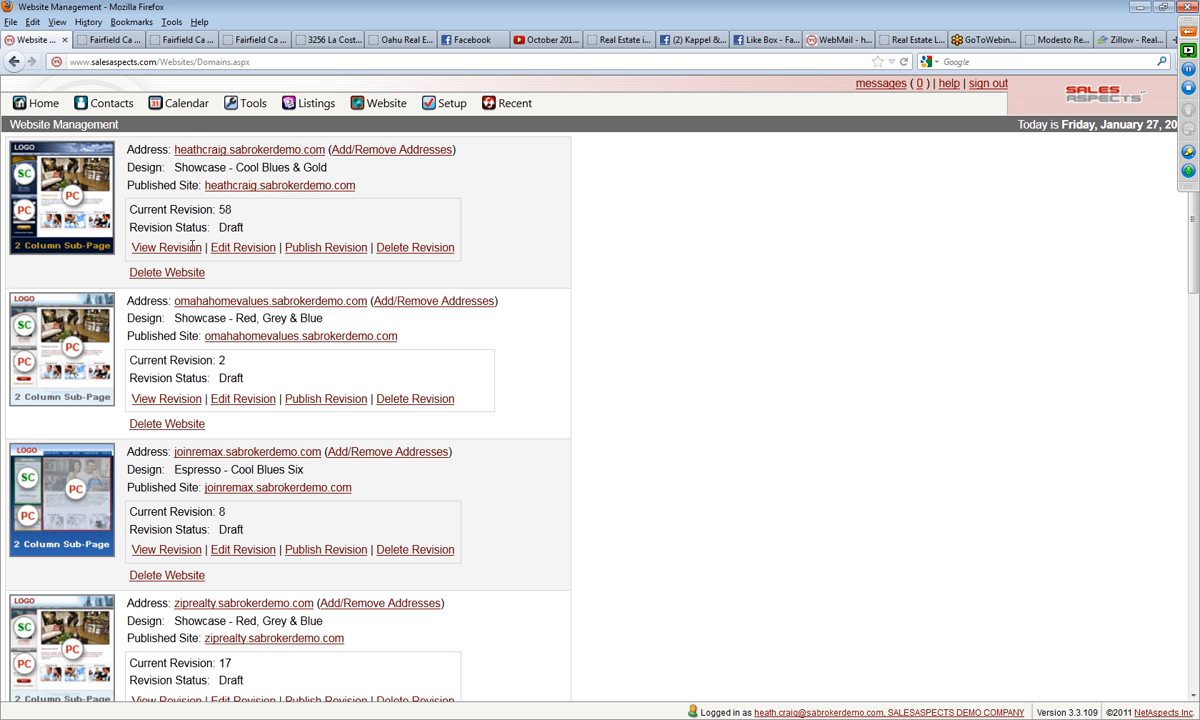
{"action": "scroll", "coordinate": [530, 460], "scroll_direction": "down", "scroll_amount": 15}
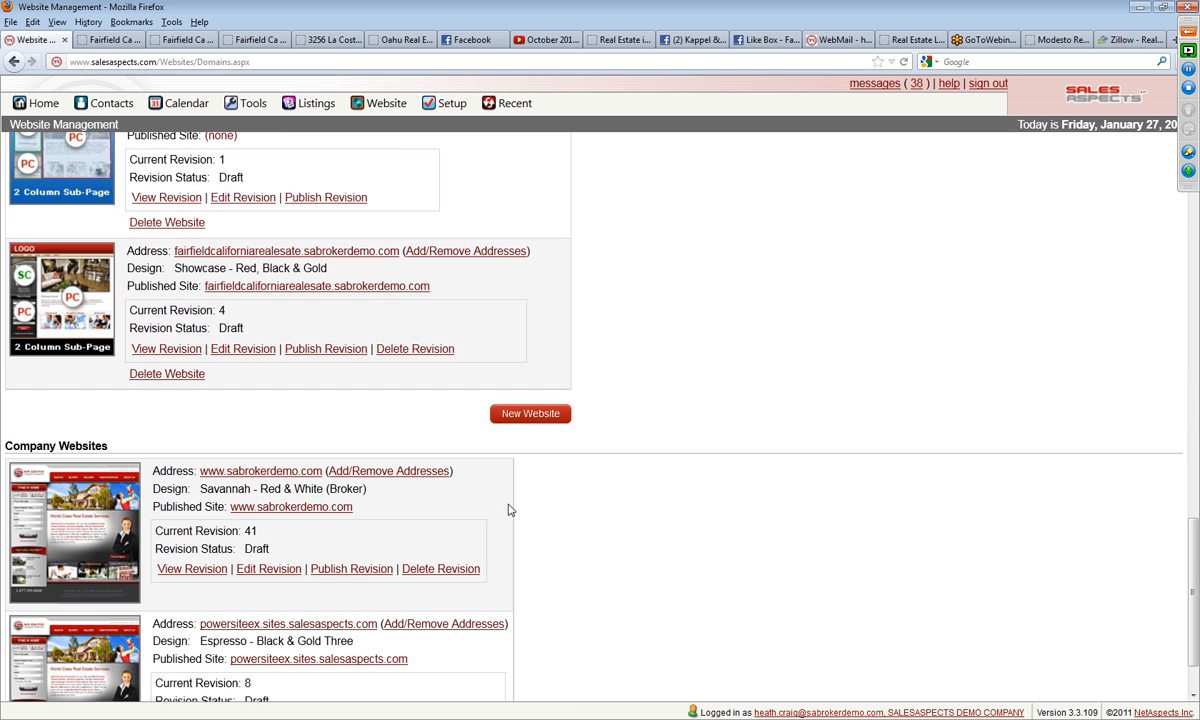
{"action": "left_click", "coordinate": [340, 349]}
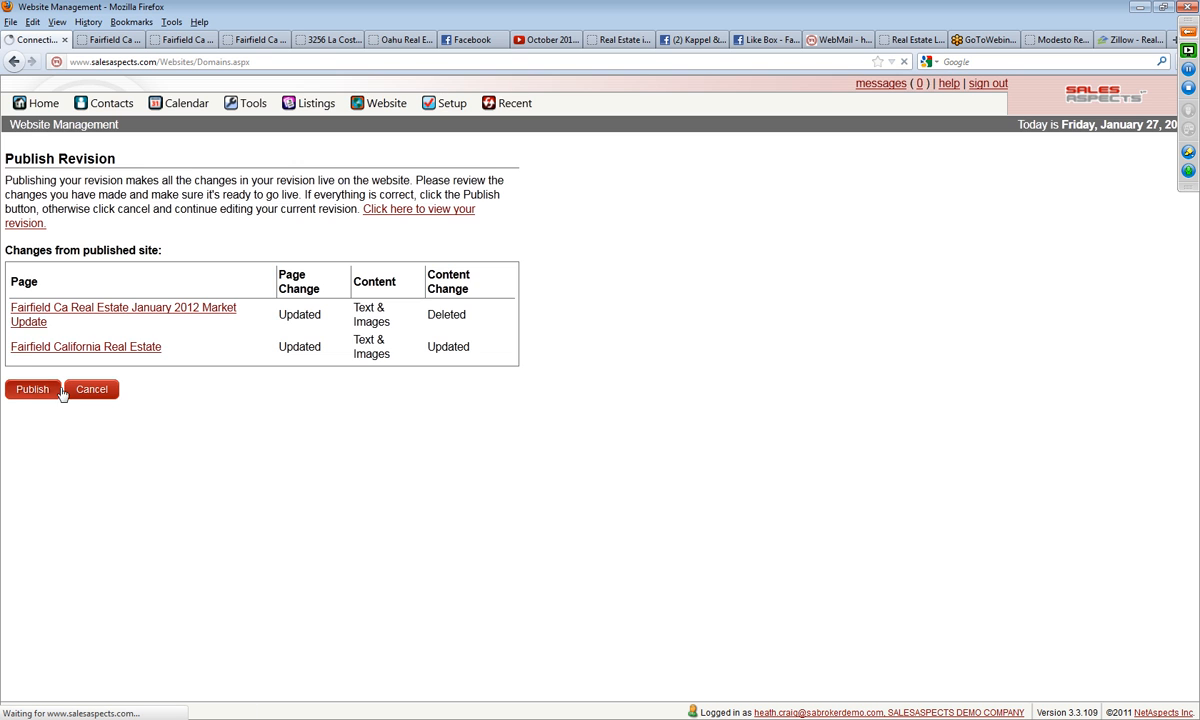
{"action": "left_click", "coordinate": [33, 390]}
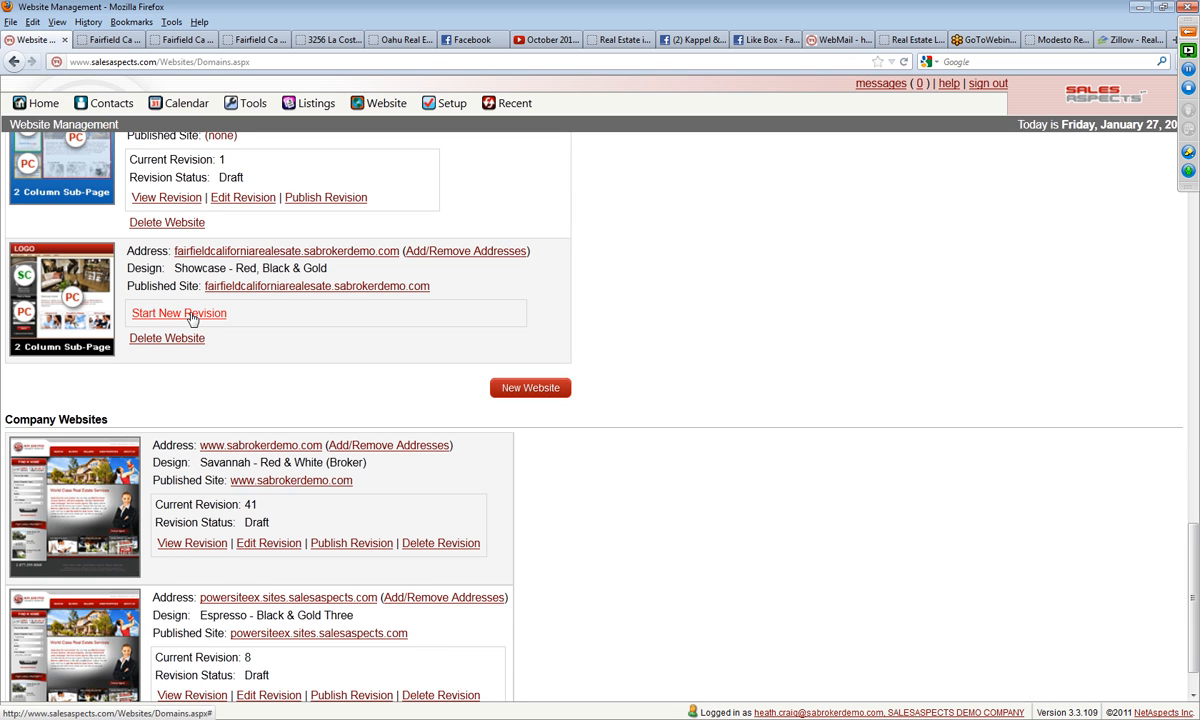
Step: Open the published Fairfield site and review its Real Estate Market Update page
{"action": "left_click", "coordinate": [330, 287]}
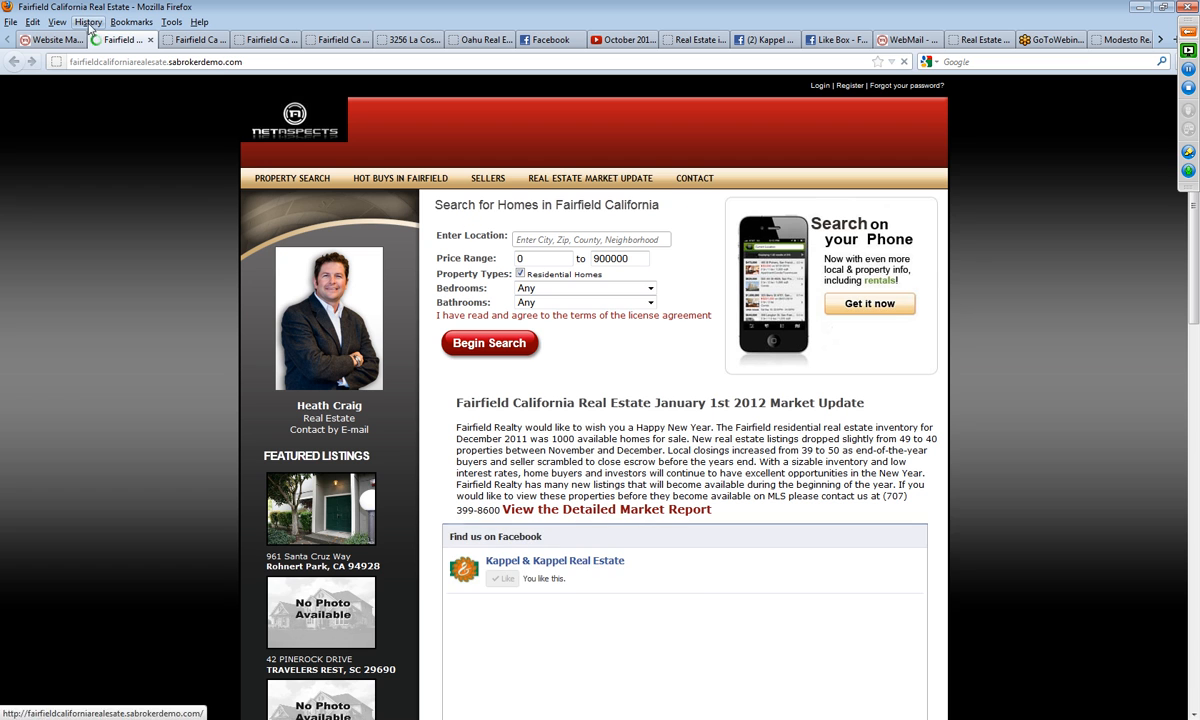
{"action": "left_click", "coordinate": [579, 183]}
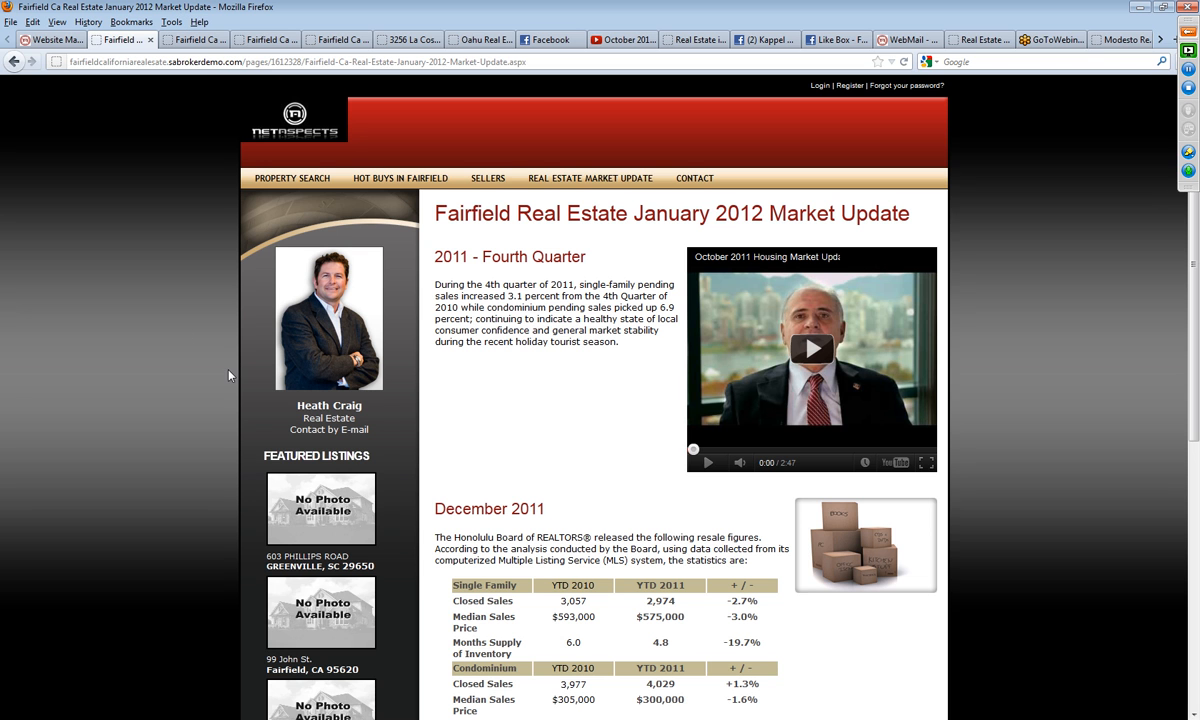
{"action": "scroll", "coordinate": [185, 460], "scroll_direction": "down", "scroll_amount": 3}
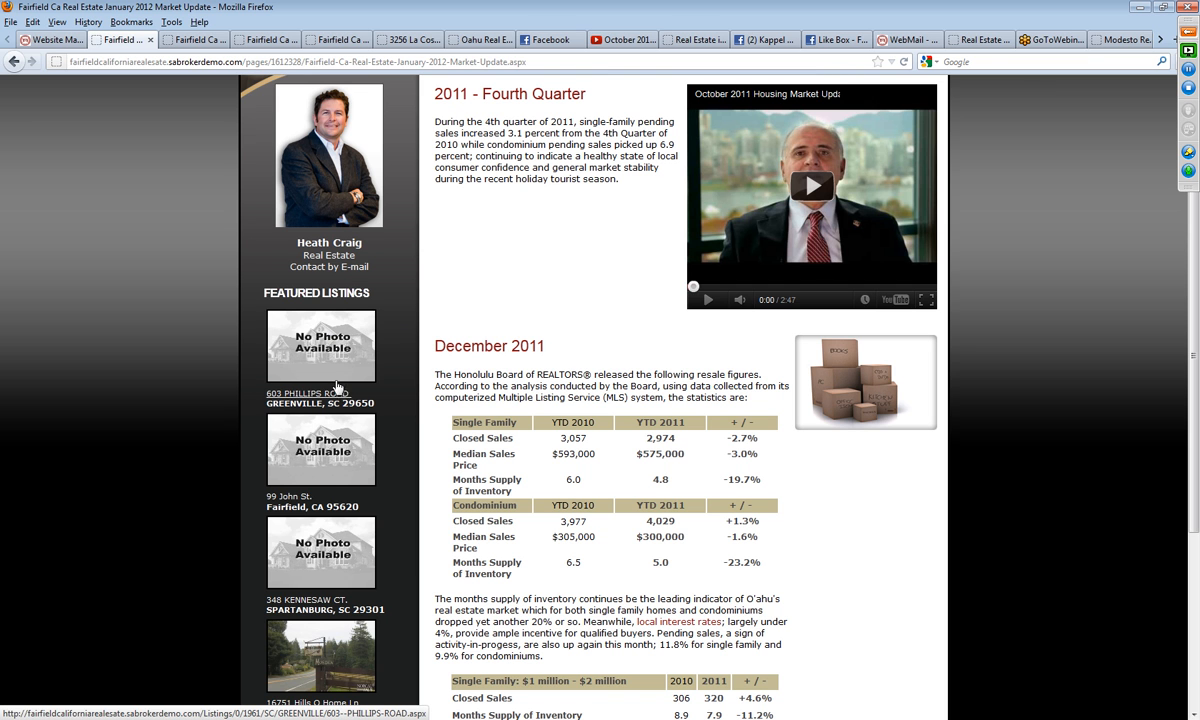
Step: Open the first featured listing and examine its page address, property details, map, Walk Score and School Finder sections
{"action": "left_click", "coordinate": [310, 405]}
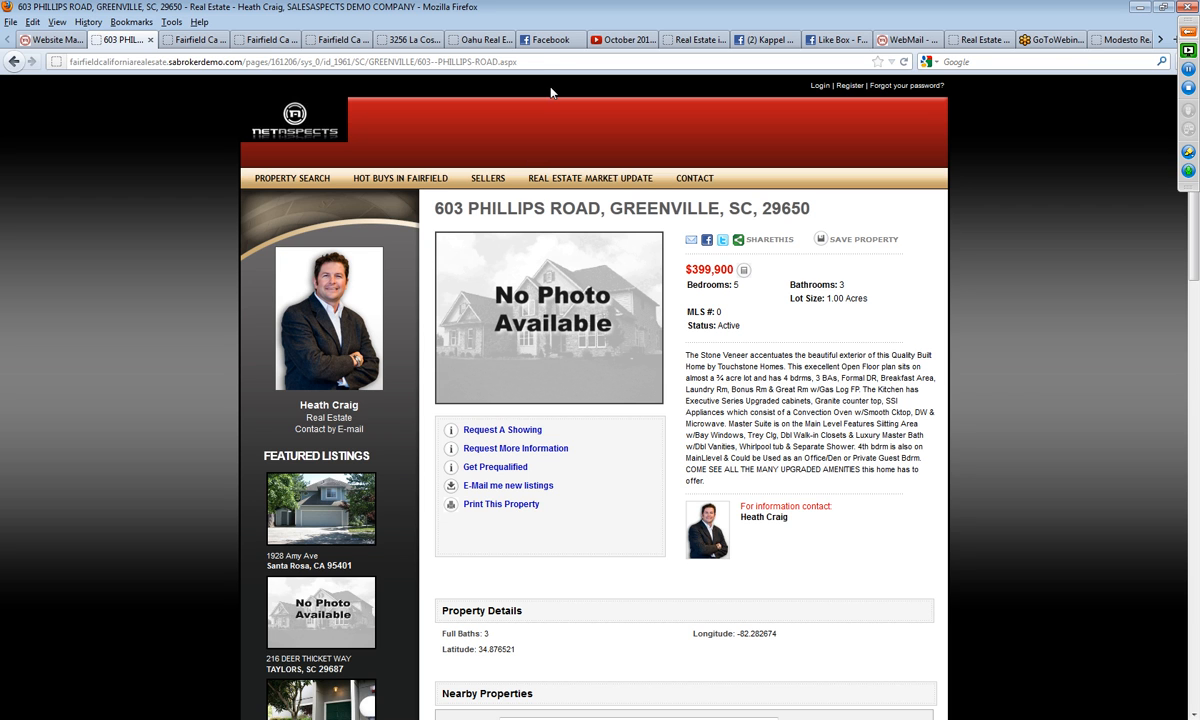
{"action": "left_click_drag", "start_coordinate": [542, 62], "coordinate": [319, 62]}
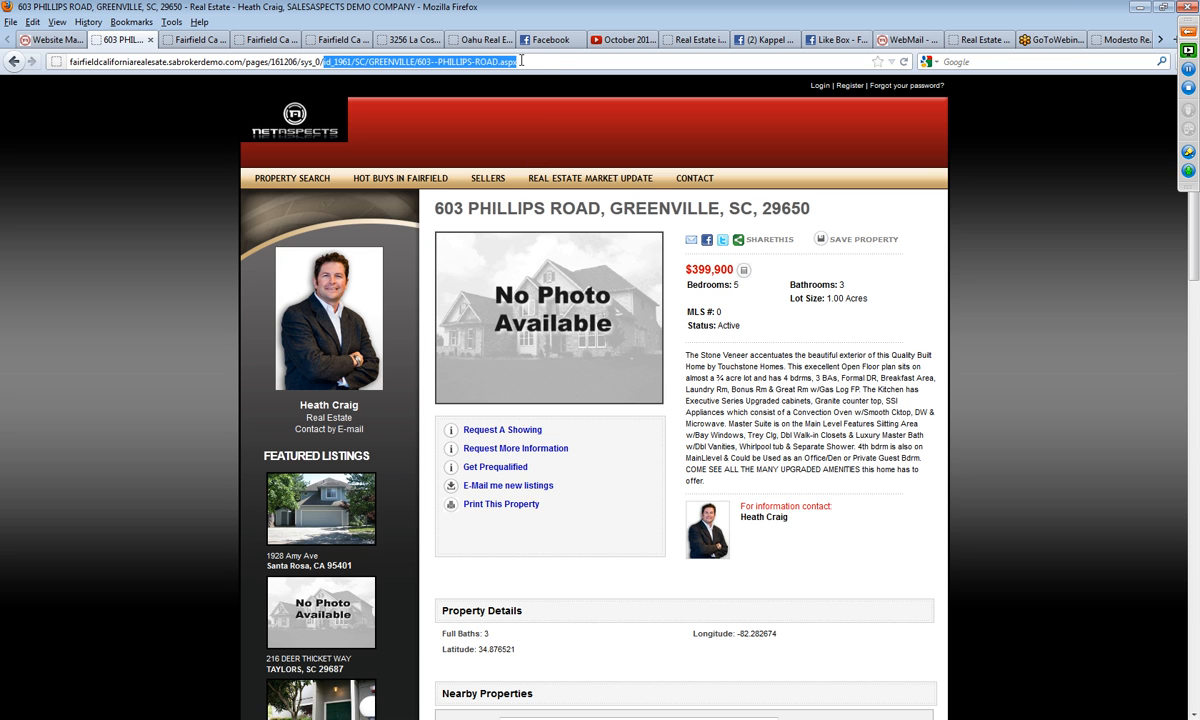
{"action": "scroll", "coordinate": [857, 403], "scroll_direction": "down", "scroll_amount": 12}
{"action": "scroll", "coordinate": [1115, 524], "scroll_direction": "down", "scroll_amount": 5}
{"action": "scroll", "coordinate": [1114, 522], "scroll_direction": "up", "scroll_amount": 5}
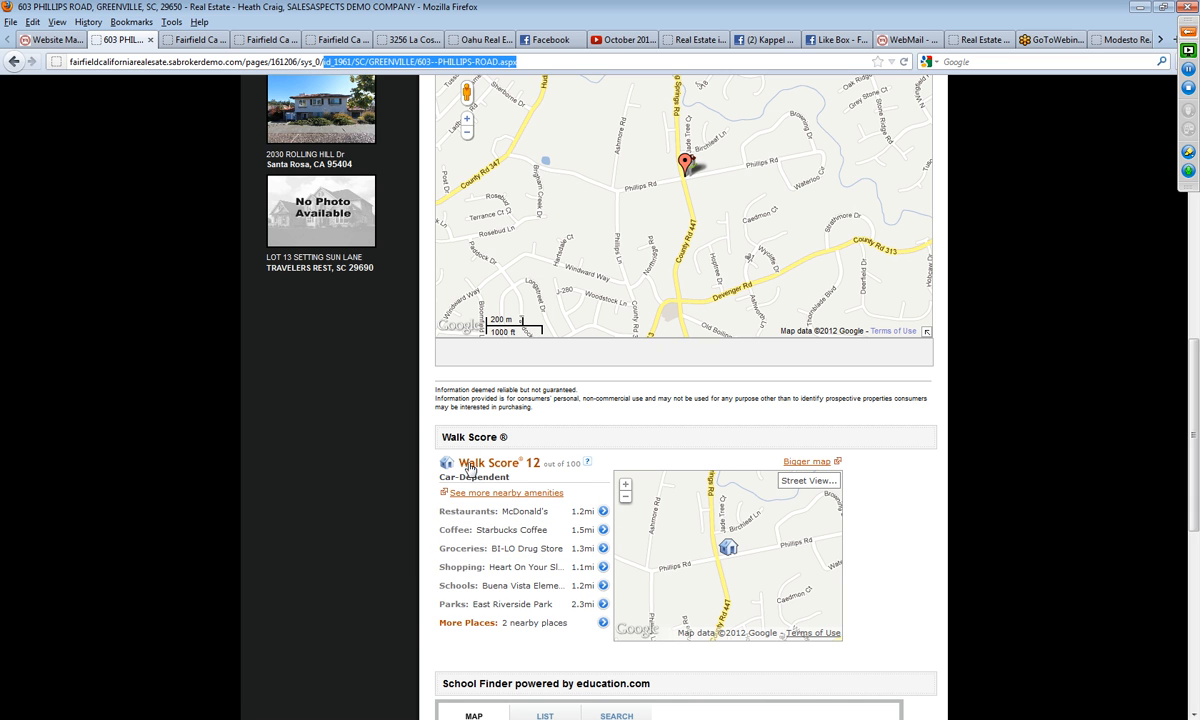
{"action": "scroll", "coordinate": [473, 483], "scroll_direction": "down", "scroll_amount": 3}
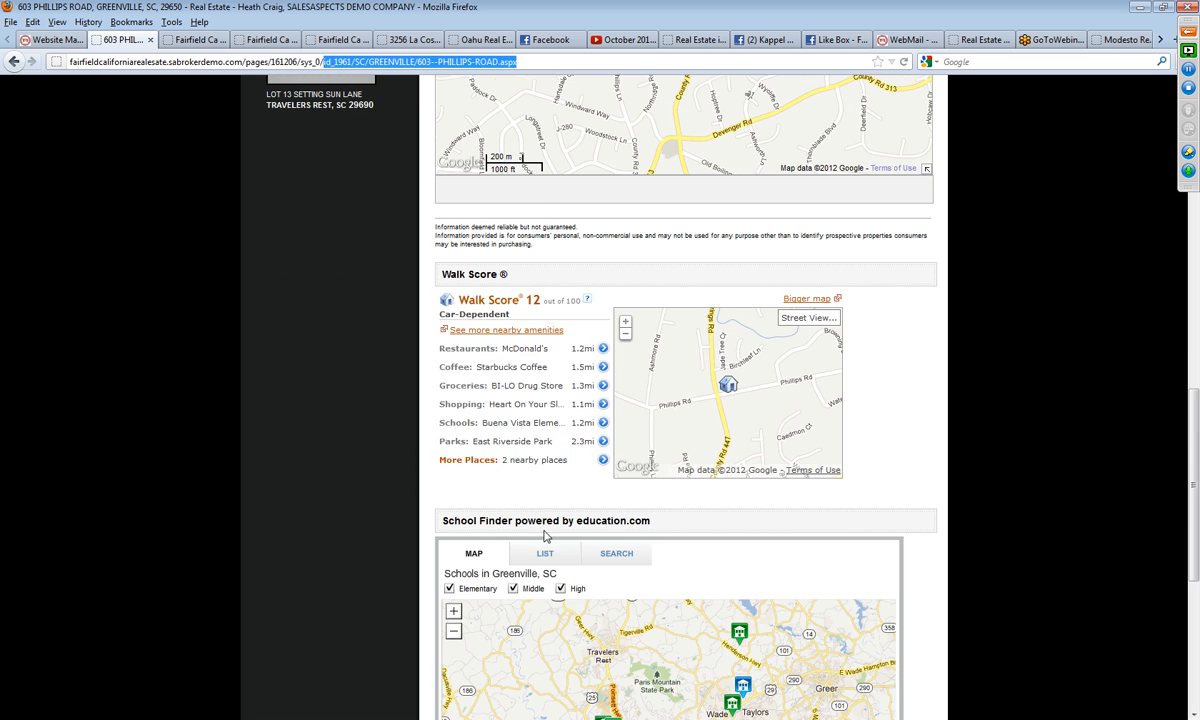
{"action": "scroll", "coordinate": [547, 556], "scroll_direction": "down", "scroll_amount": 2}
{"action": "scroll", "coordinate": [547, 556], "scroll_direction": "down", "scroll_amount": 3}
{"action": "scroll", "coordinate": [580, 460], "scroll_direction": "up", "scroll_amount": 15}
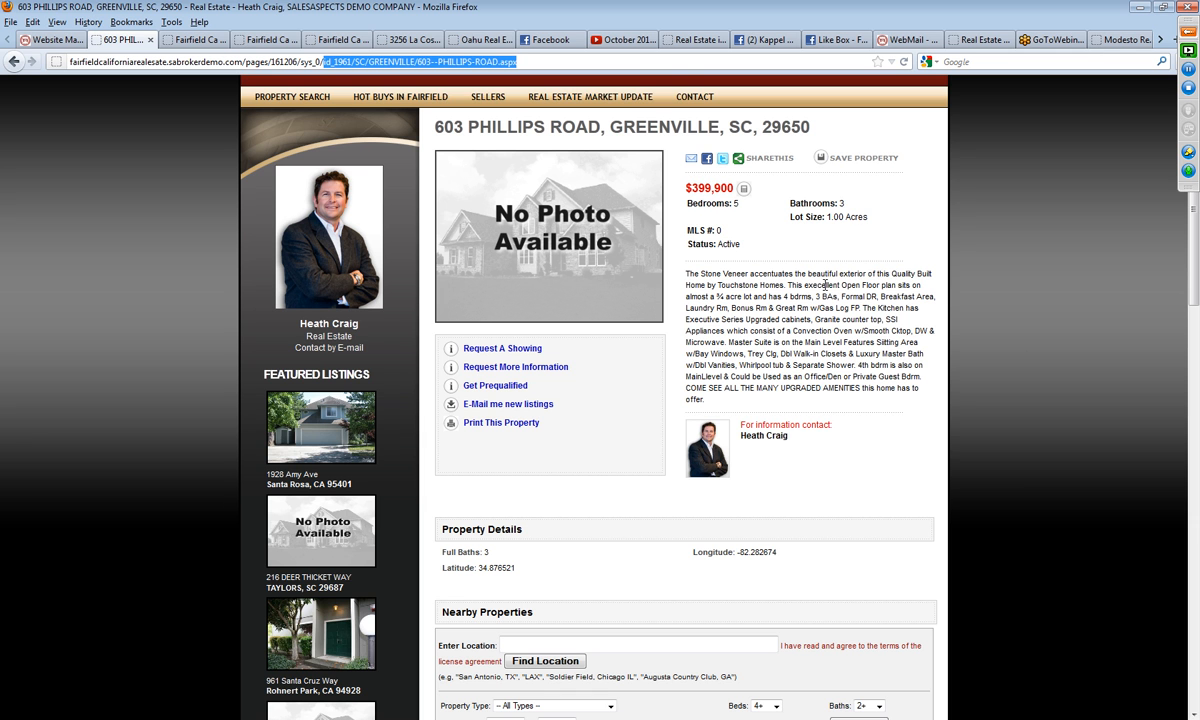
{"action": "scroll", "coordinate": [965, 400], "scroll_direction": "down", "scroll_amount": 10}
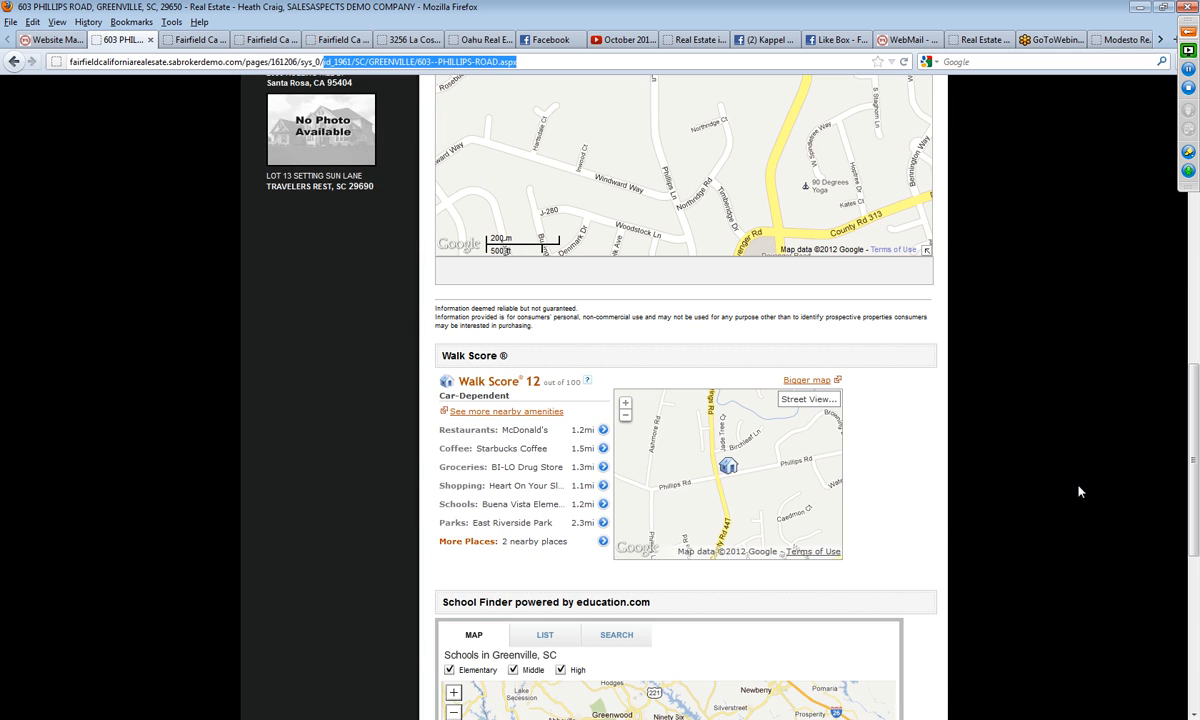
Step: Back in Website Management, start another revision of the Fairfield website and open it for editing
{"action": "left_click", "coordinate": [62, 40]}
{"action": "left_click", "coordinate": [152, 308]}
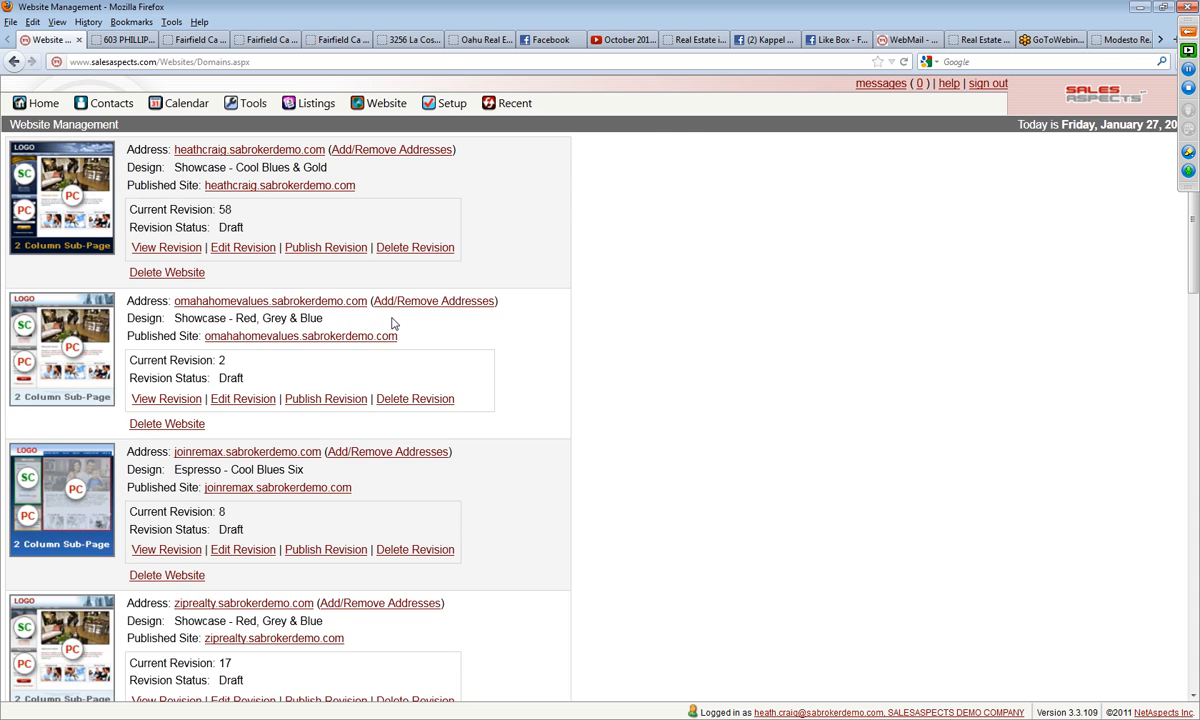
{"action": "scroll", "coordinate": [1119, 255], "scroll_direction": "down", "scroll_amount": 10}
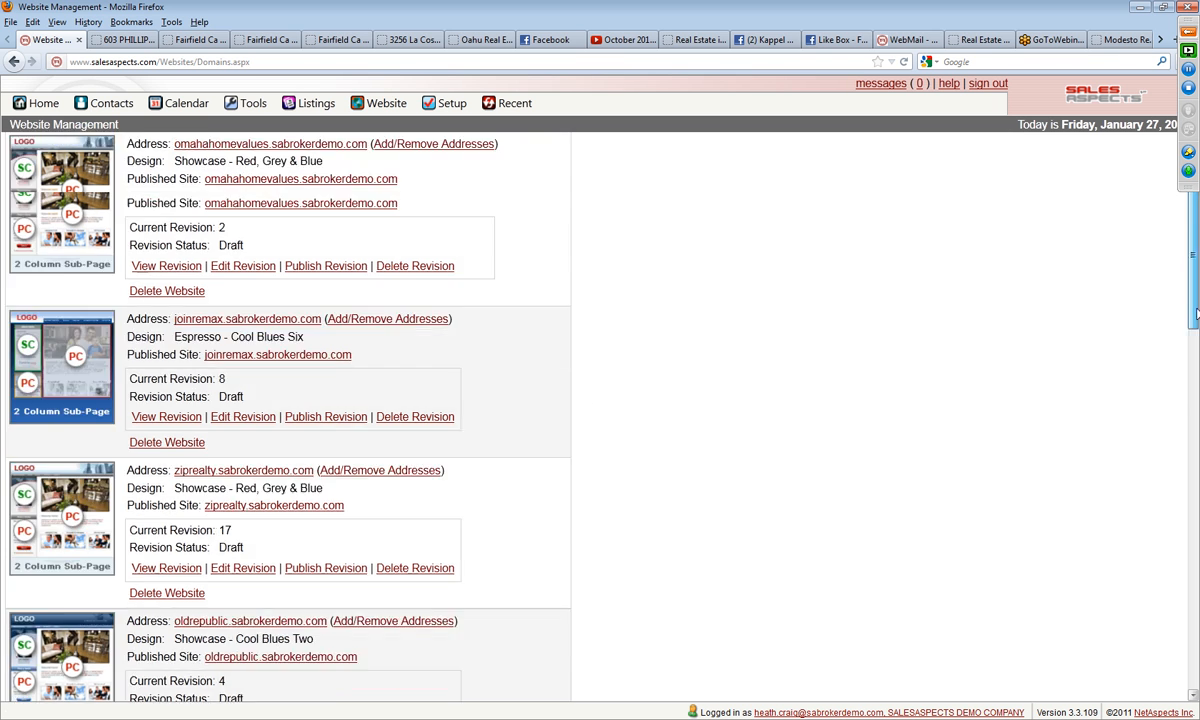
{"action": "scroll", "coordinate": [1045, 611], "scroll_direction": "down", "scroll_amount": 5}
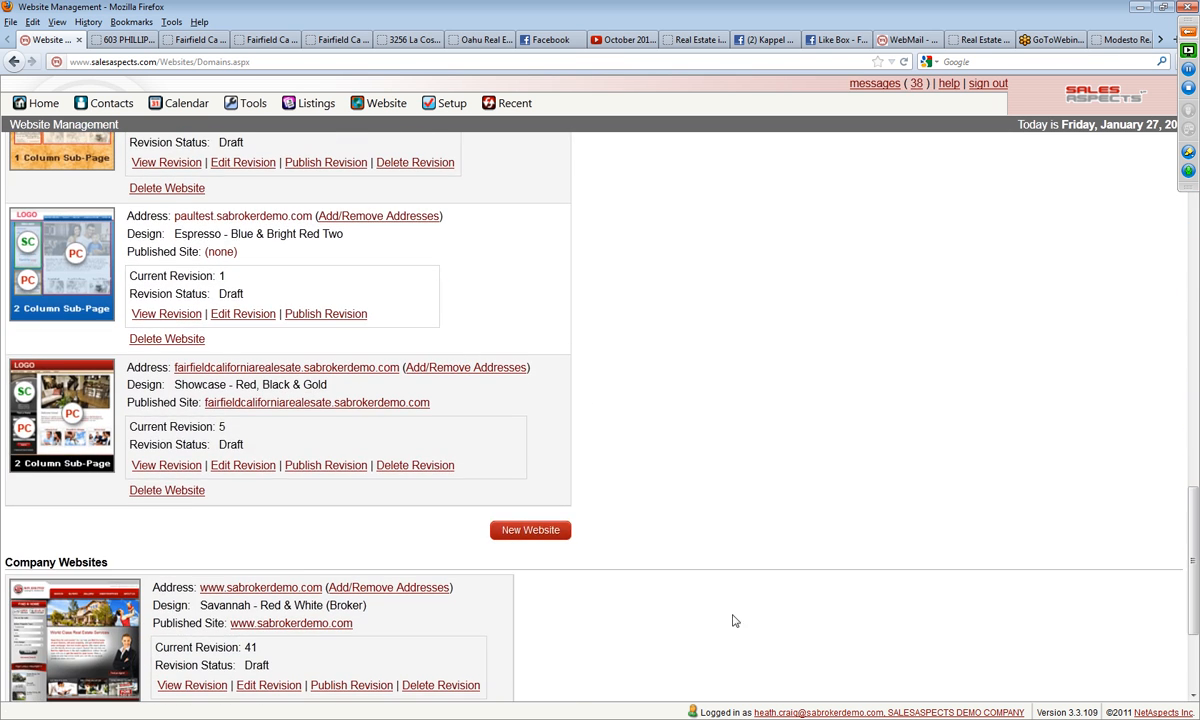
{"action": "left_click", "coordinate": [242, 466]}
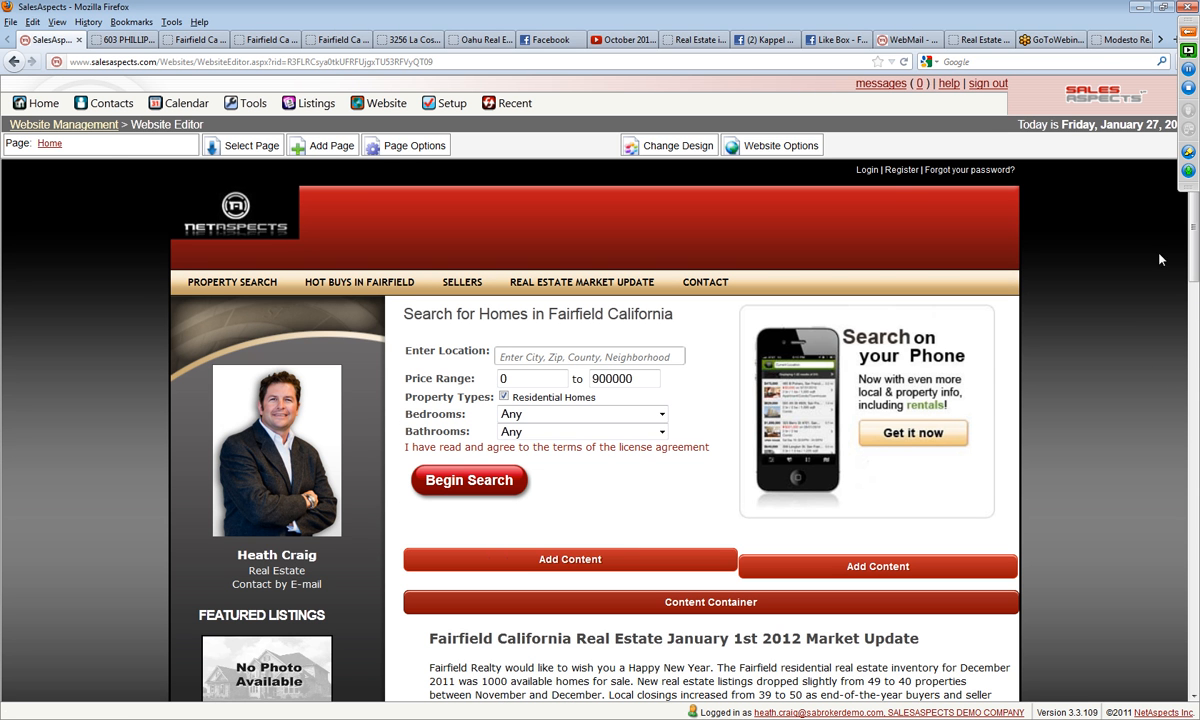
Step: Load the standard Property Detail Page in the website editor and open its property detail content for editing
{"action": "left_click", "coordinate": [248, 146]}
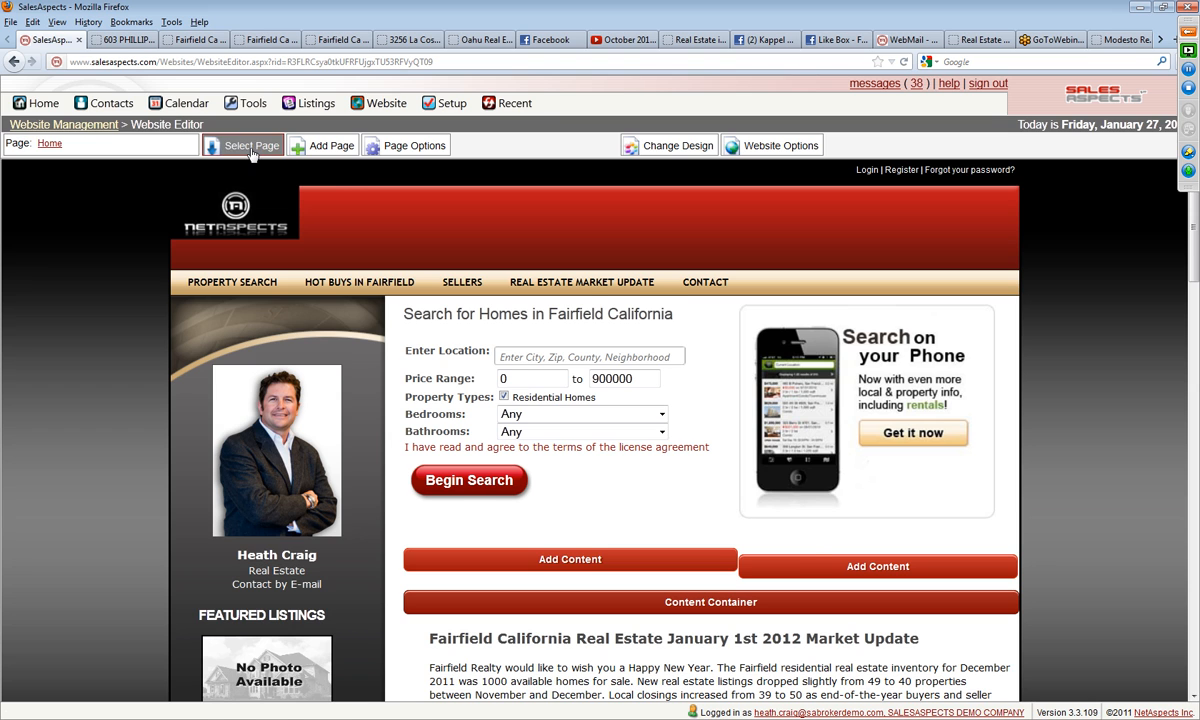
{"action": "left_click", "coordinate": [432, 277]}
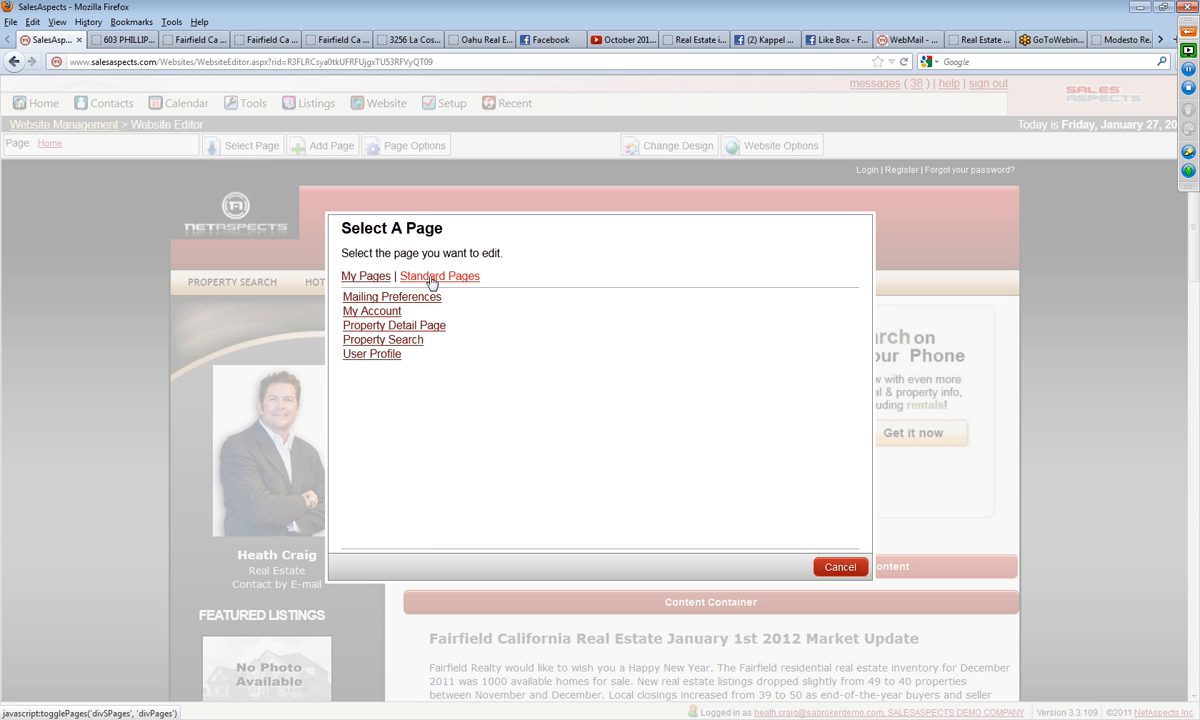
{"action": "left_click", "coordinate": [367, 326]}
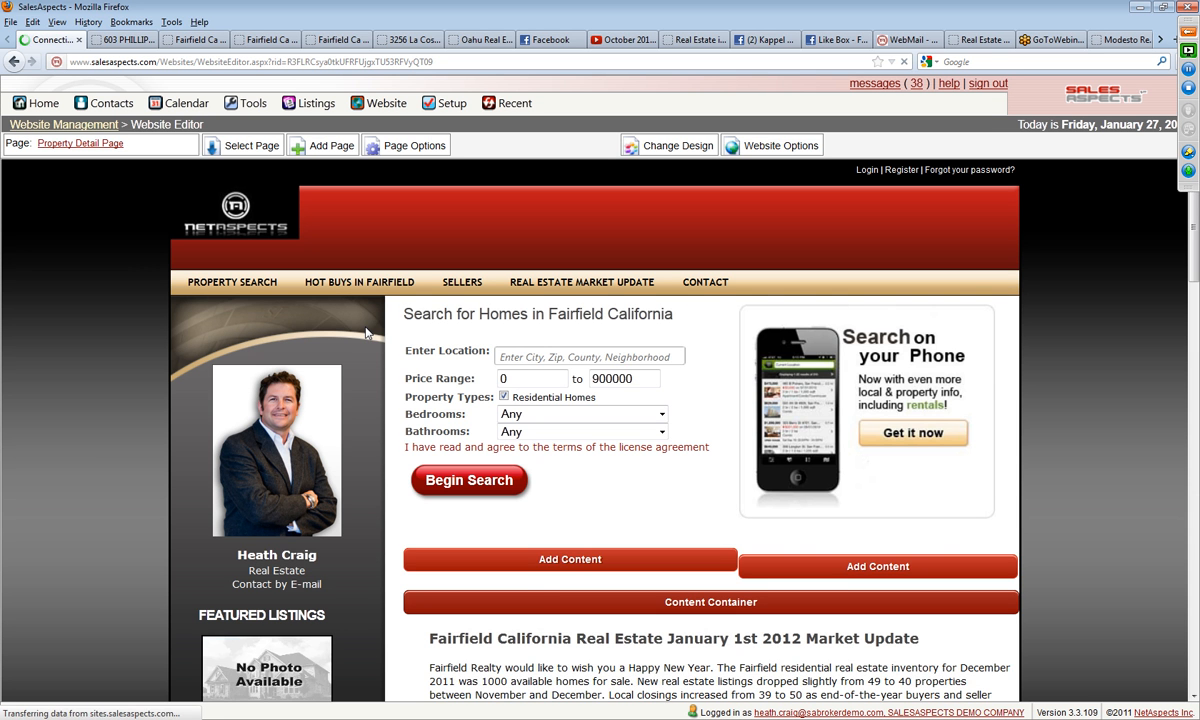
{"action": "scroll", "coordinate": [1093, 458], "scroll_direction": "down", "scroll_amount": 5}
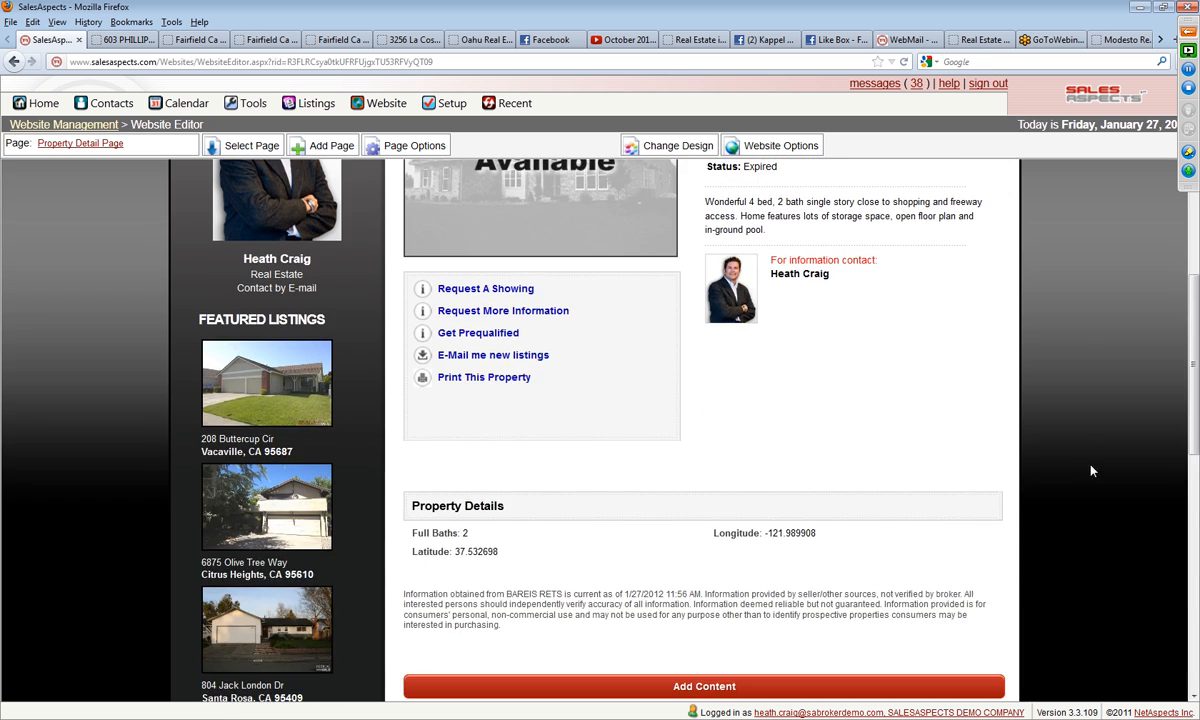
{"action": "scroll", "coordinate": [1091, 525], "scroll_direction": "up", "scroll_amount": 5}
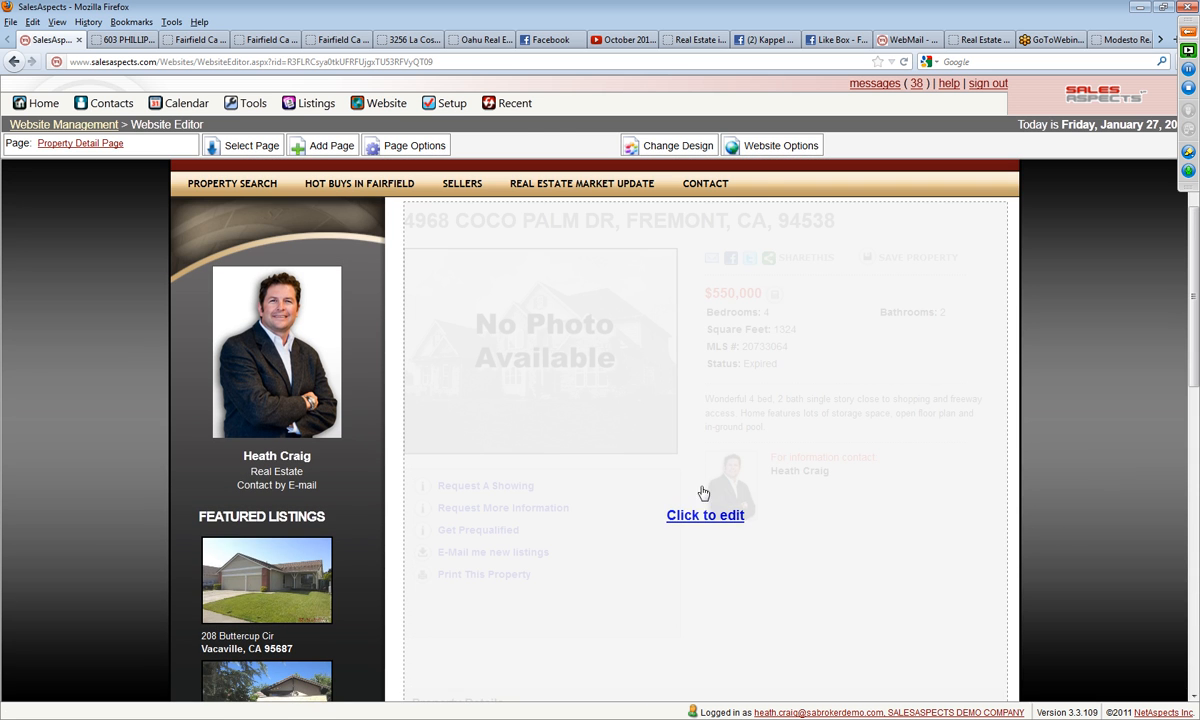
{"action": "left_click", "coordinate": [703, 518]}
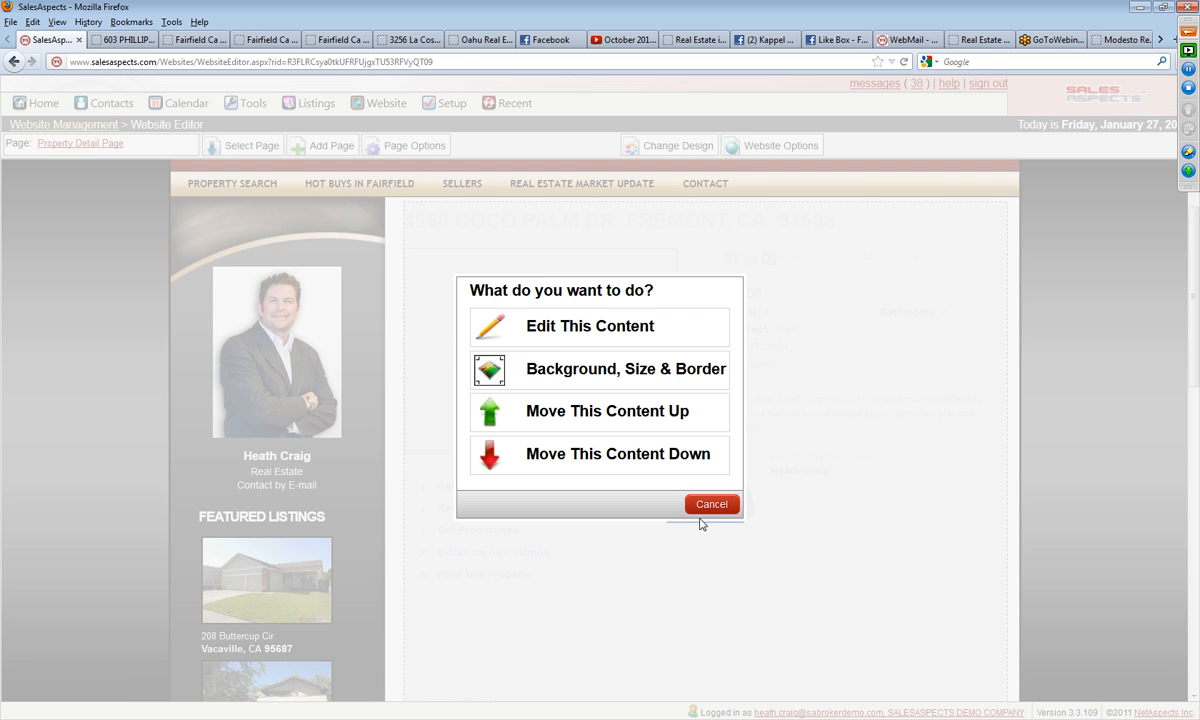
{"action": "left_click", "coordinate": [591, 329]}
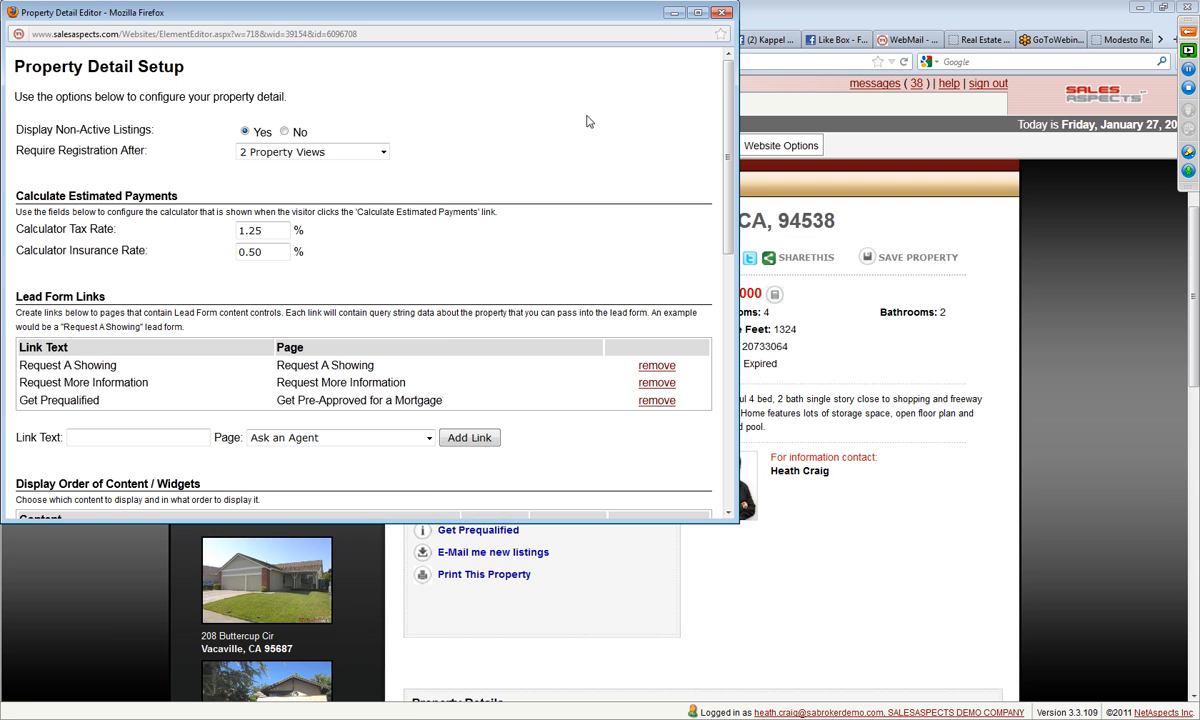
Step: Reorder the property detail content so Property Map comes first and Walk Score ® sits directly below Listing Details
{"action": "left_click_drag", "start_coordinate": [421, 519], "coordinate": [415, 697]}
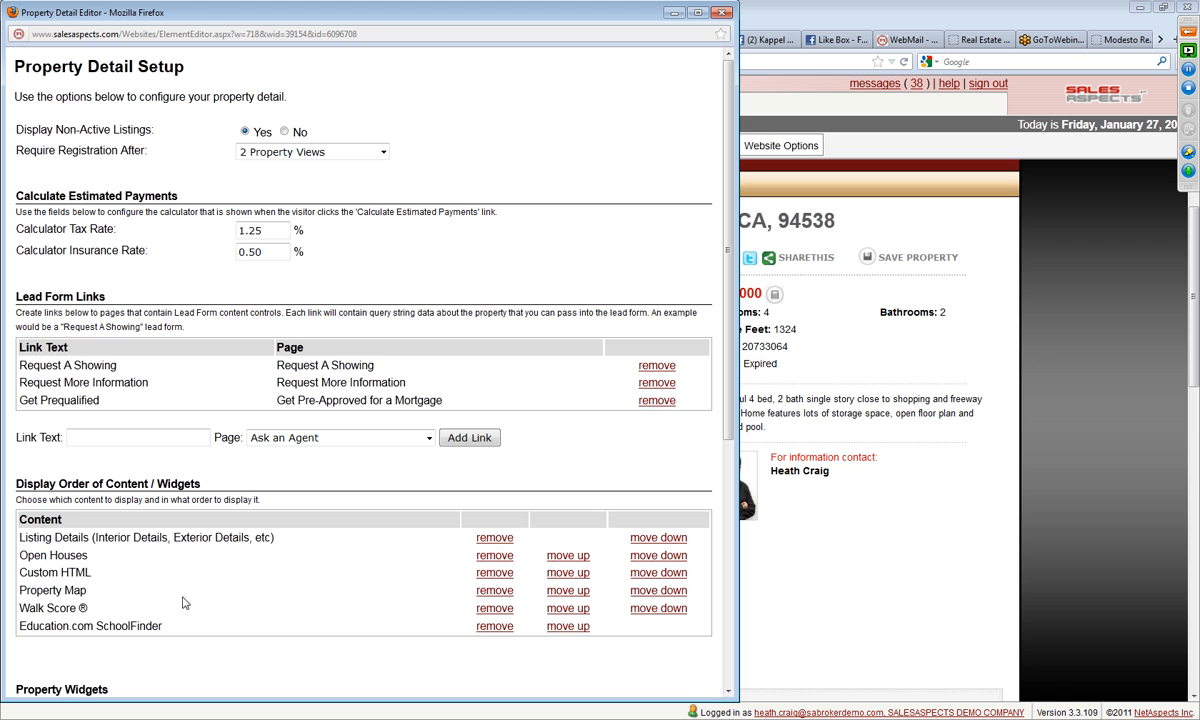
{"action": "left_click", "coordinate": [561, 597]}
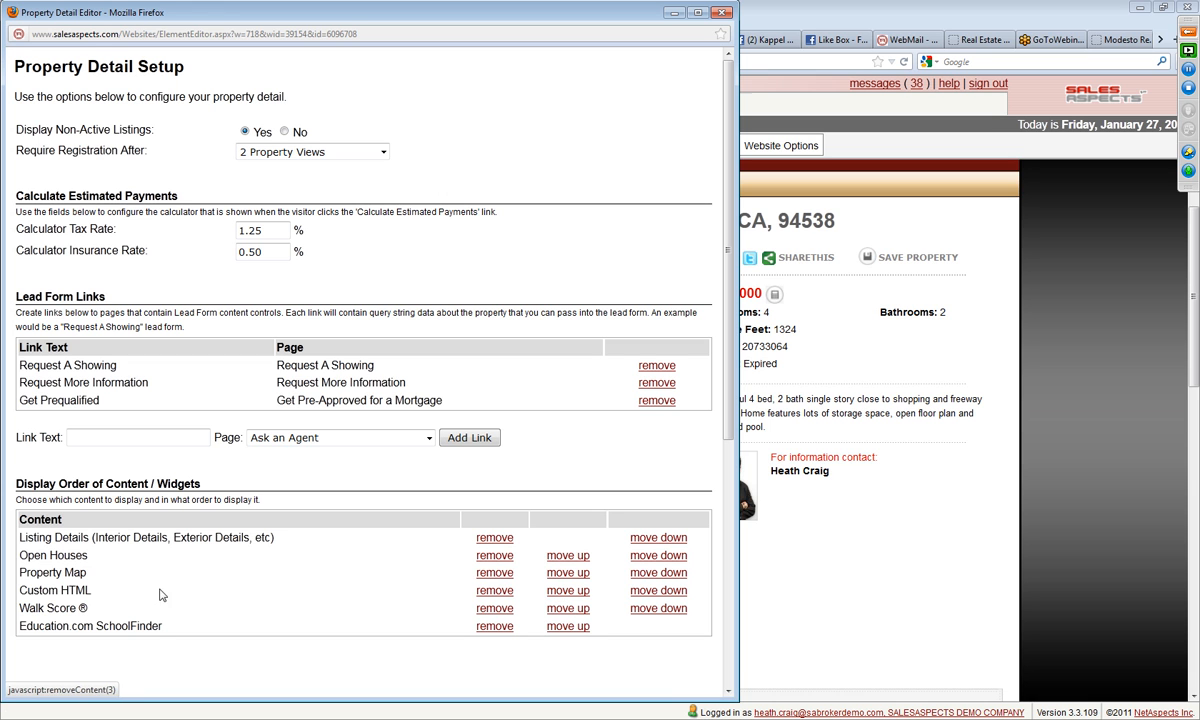
{"action": "left_click", "coordinate": [557, 574]}
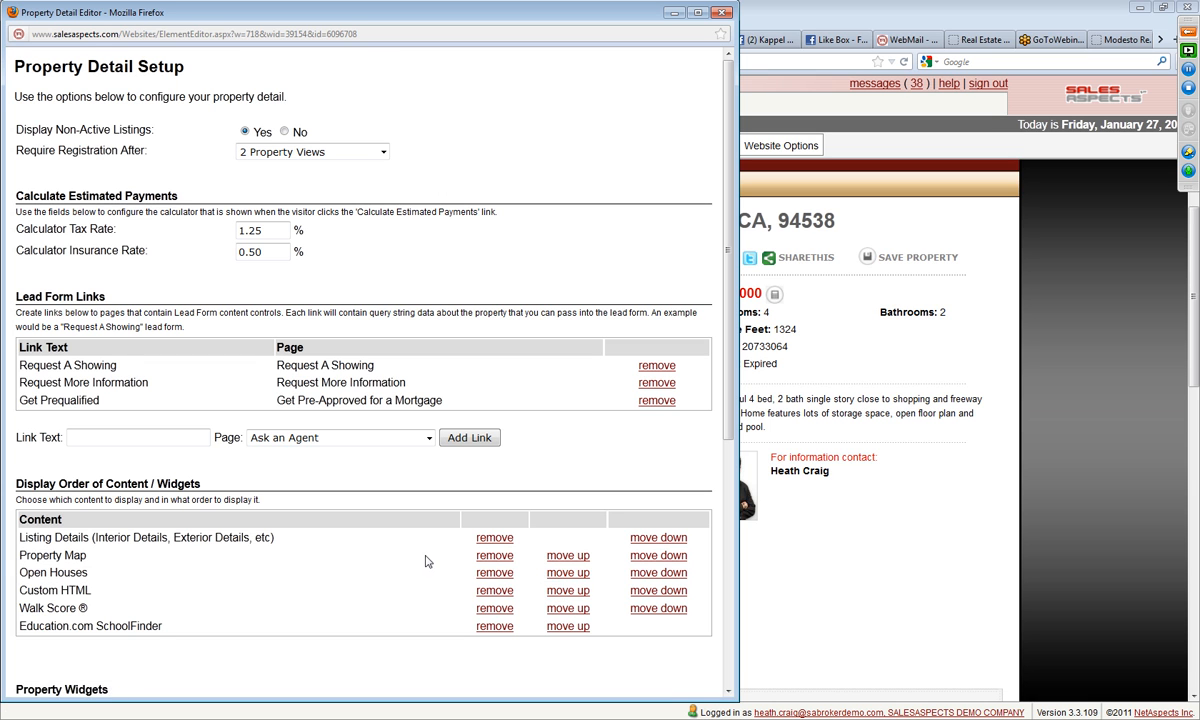
{"action": "left_click", "coordinate": [554, 558]}
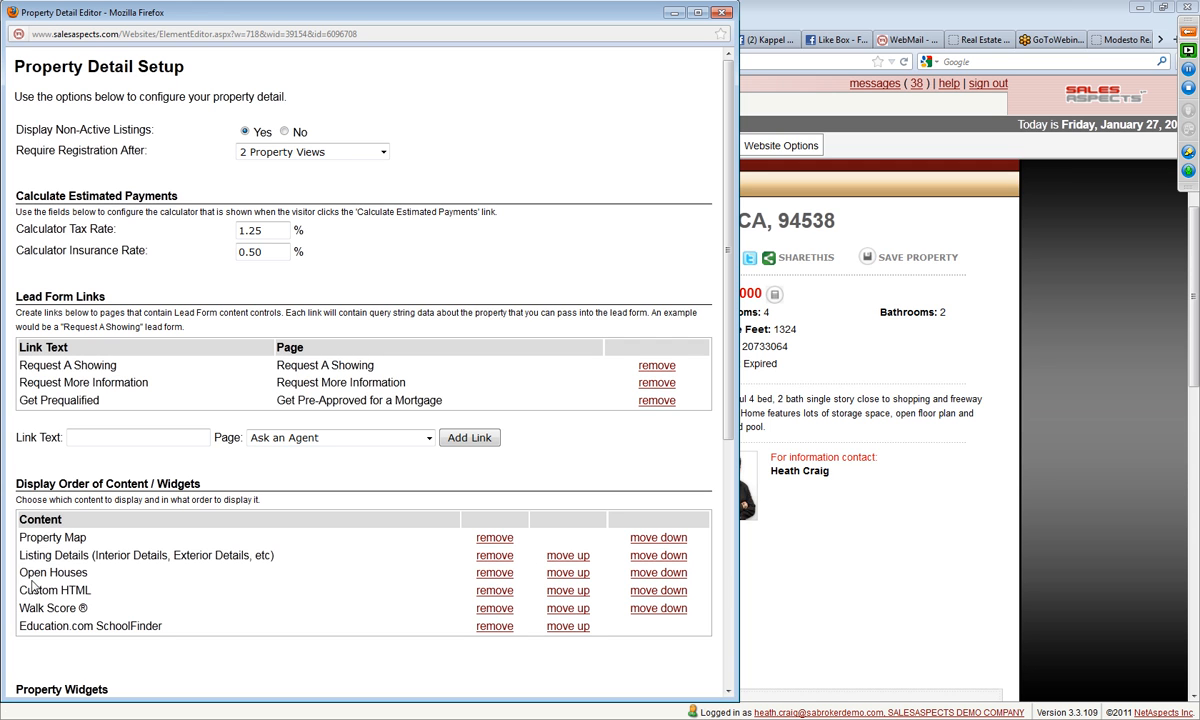
{"action": "left_click", "coordinate": [560, 609]}
{"action": "left_click", "coordinate": [560, 591]}
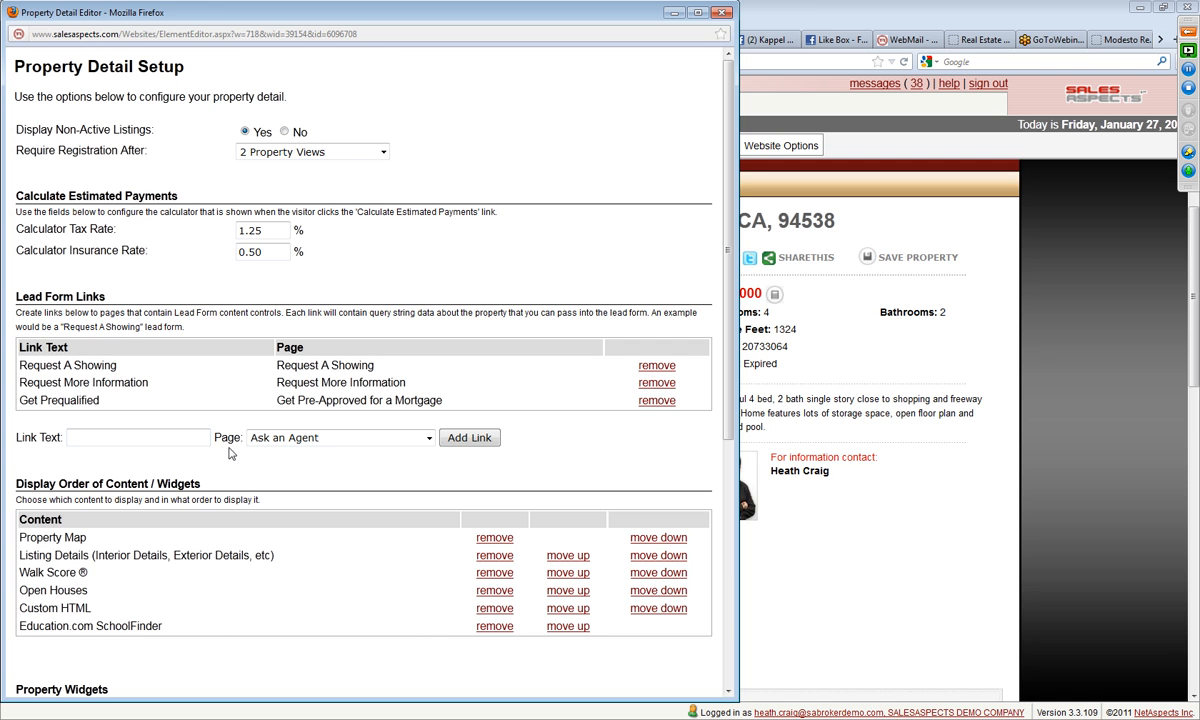
{"action": "scroll", "coordinate": [145, 440], "scroll_direction": "down", "scroll_amount": 5}
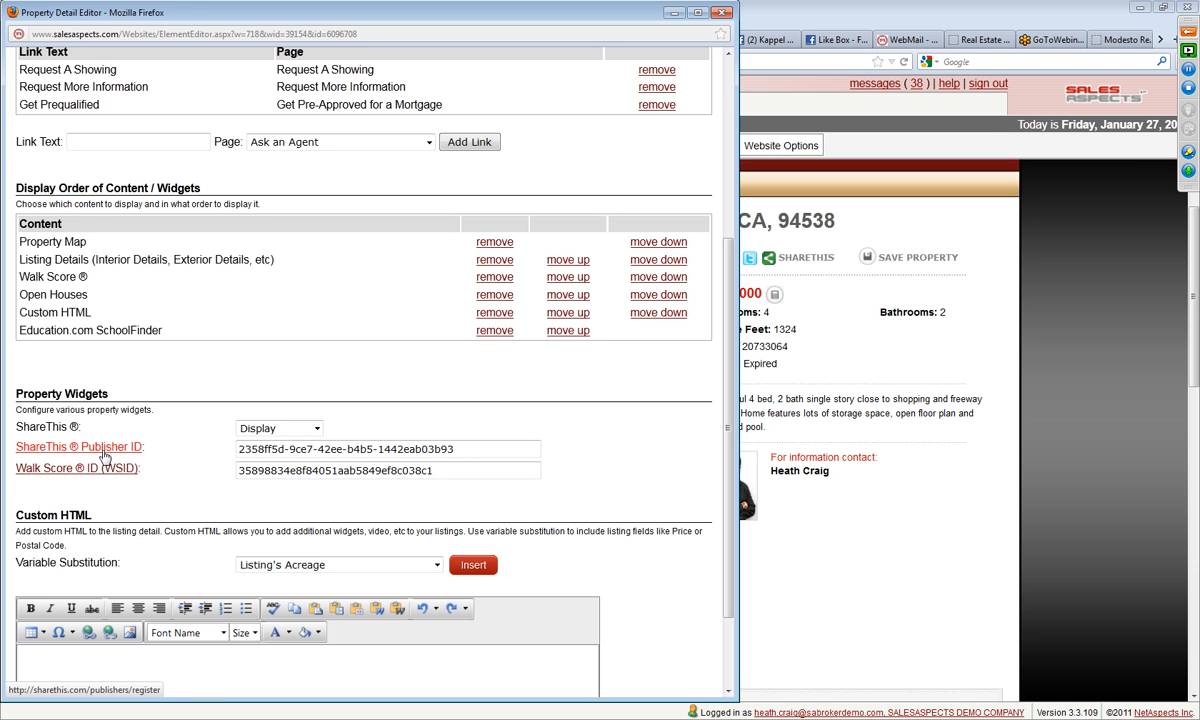
Step: Keep the ShareThis widget set to Display and save the property detail content
{"action": "left_click", "coordinate": [312, 428]}
{"action": "left_click", "coordinate": [340, 428]}
{"action": "left_click", "coordinate": [318, 429]}
{"action": "left_click", "coordinate": [355, 432]}
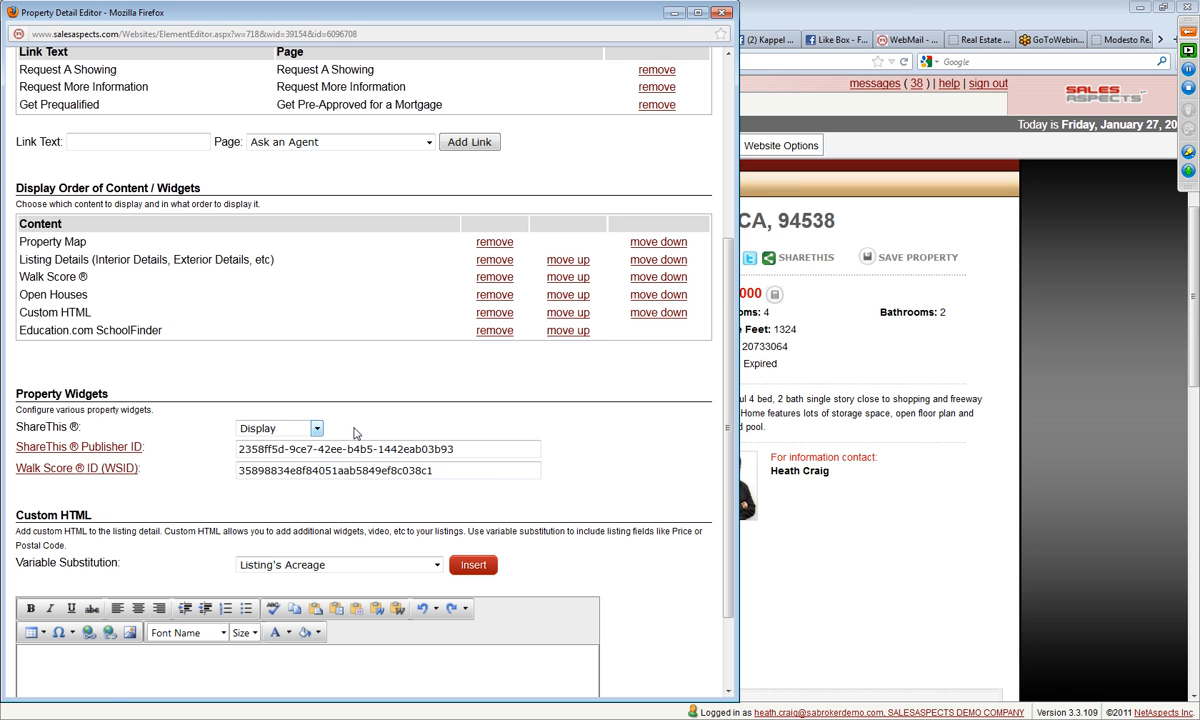
{"action": "scroll", "coordinate": [562, 436], "scroll_direction": "down", "scroll_amount": 2}
{"action": "left_click", "coordinate": [36, 679]}
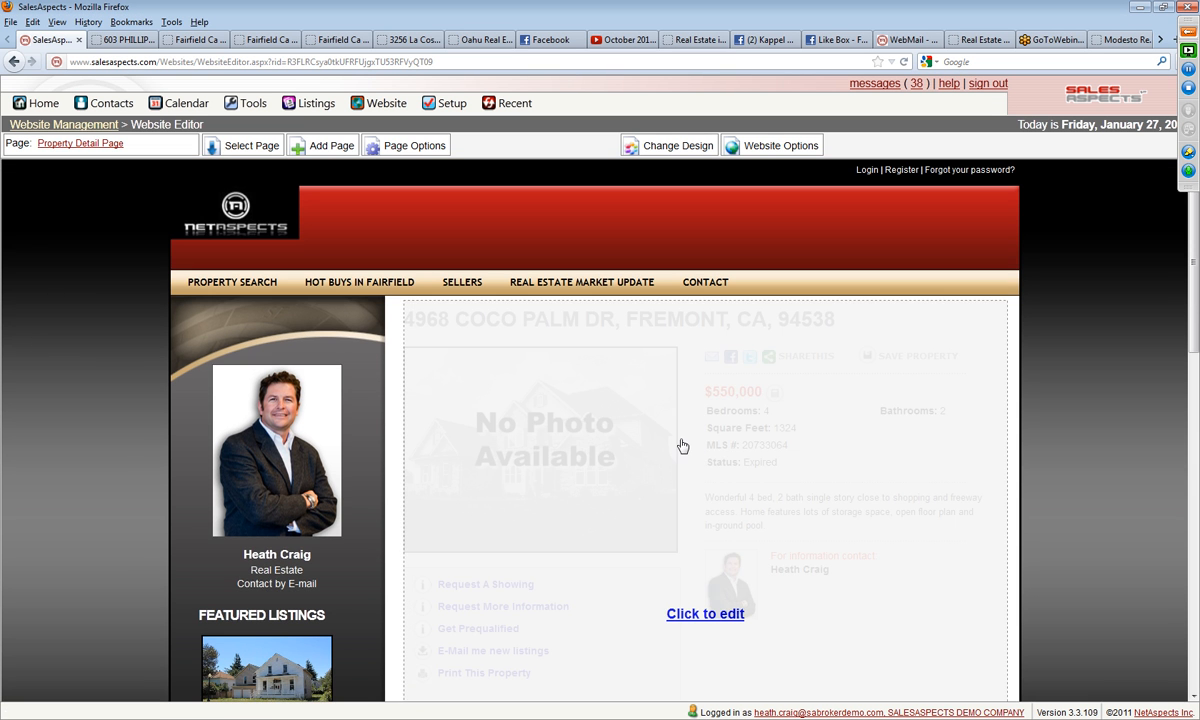
Step: Reopen the property detail content, require registration after 10 Property Views and save it
{"action": "left_click", "coordinate": [682, 445]}
{"action": "left_click", "coordinate": [549, 322]}
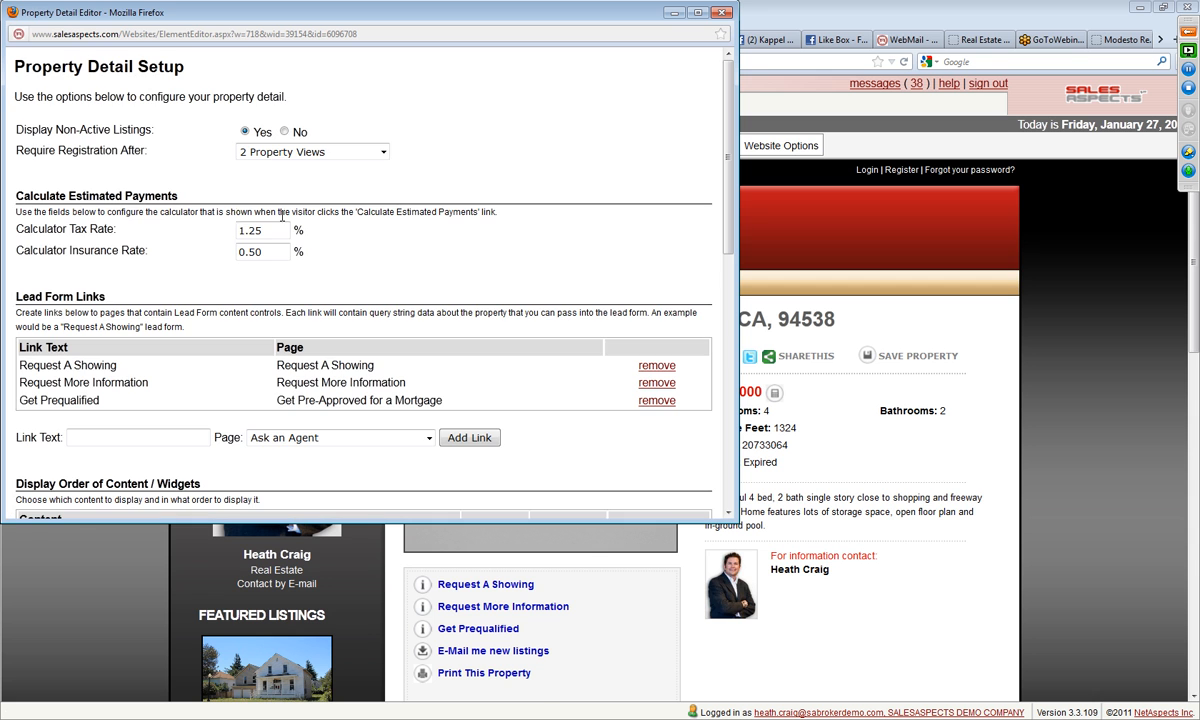
{"action": "left_click", "coordinate": [261, 155]}
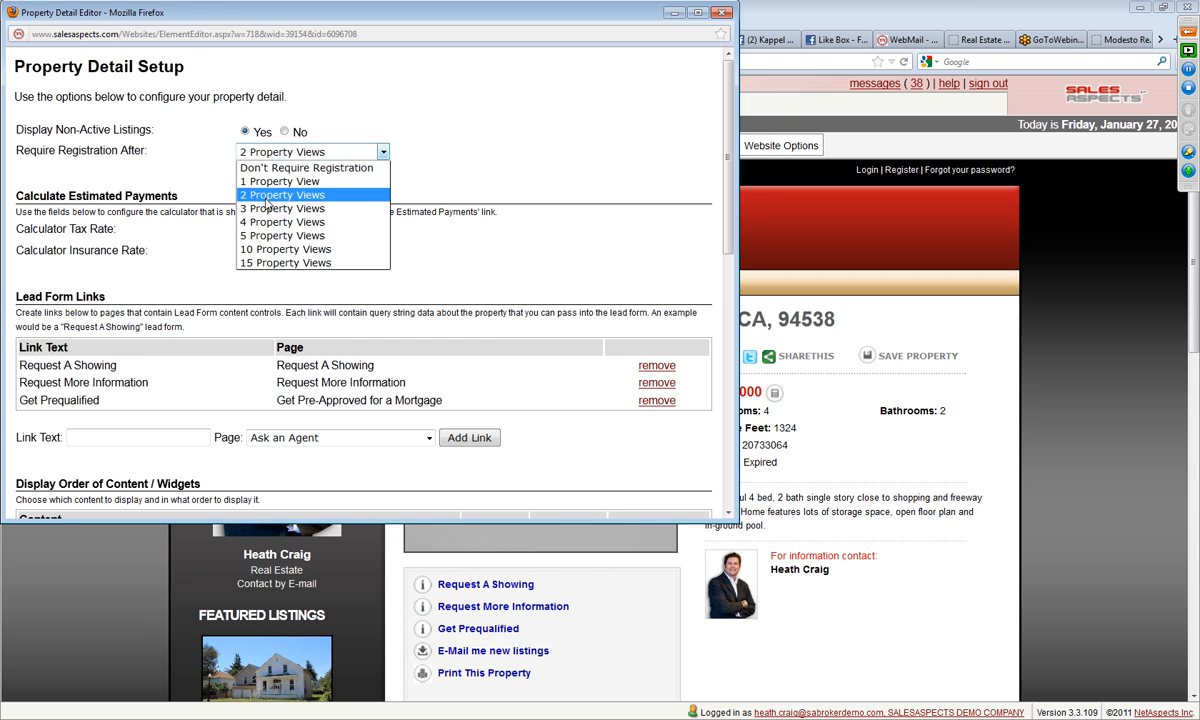
{"action": "left_click", "coordinate": [273, 252]}
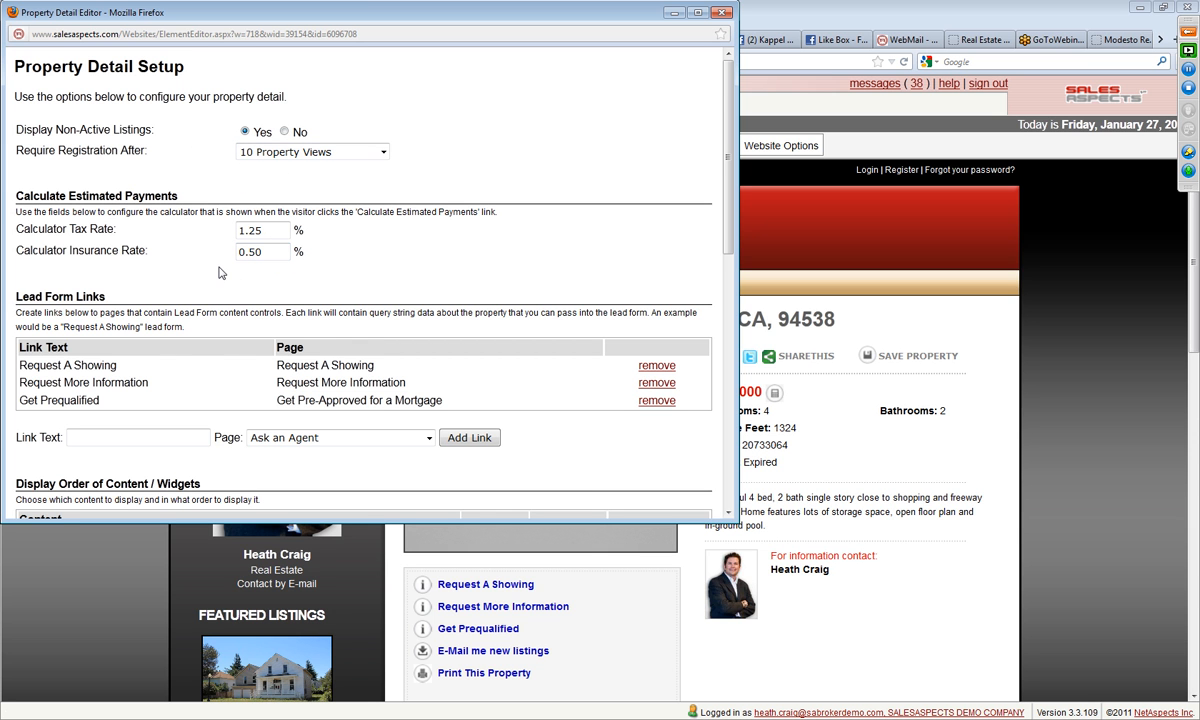
{"action": "scroll", "coordinate": [221, 272], "scroll_direction": "down", "scroll_amount": 10}
{"action": "left_click", "coordinate": [35, 501]}
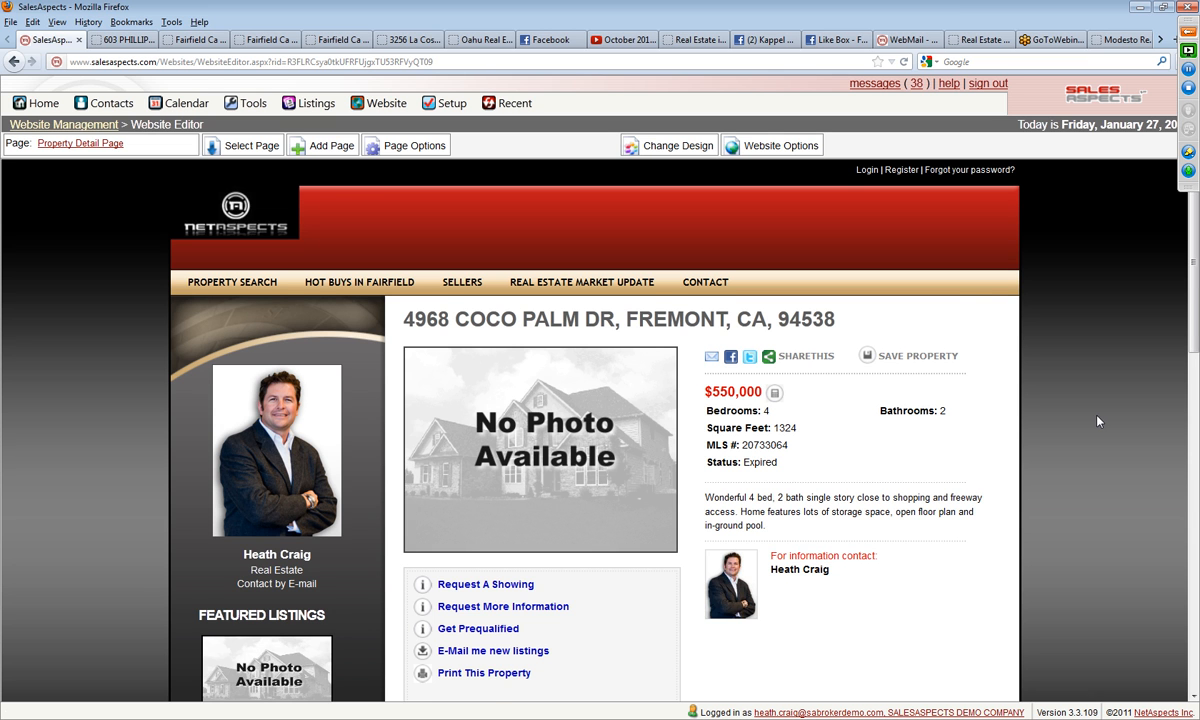
Step: Edit the property detail content to require registration after 15 Property Views, save it and preview the Property Detail Page
{"action": "scroll", "coordinate": [1096, 418], "scroll_direction": "down", "scroll_amount": 2}
{"action": "left_click", "coordinate": [700, 510]}
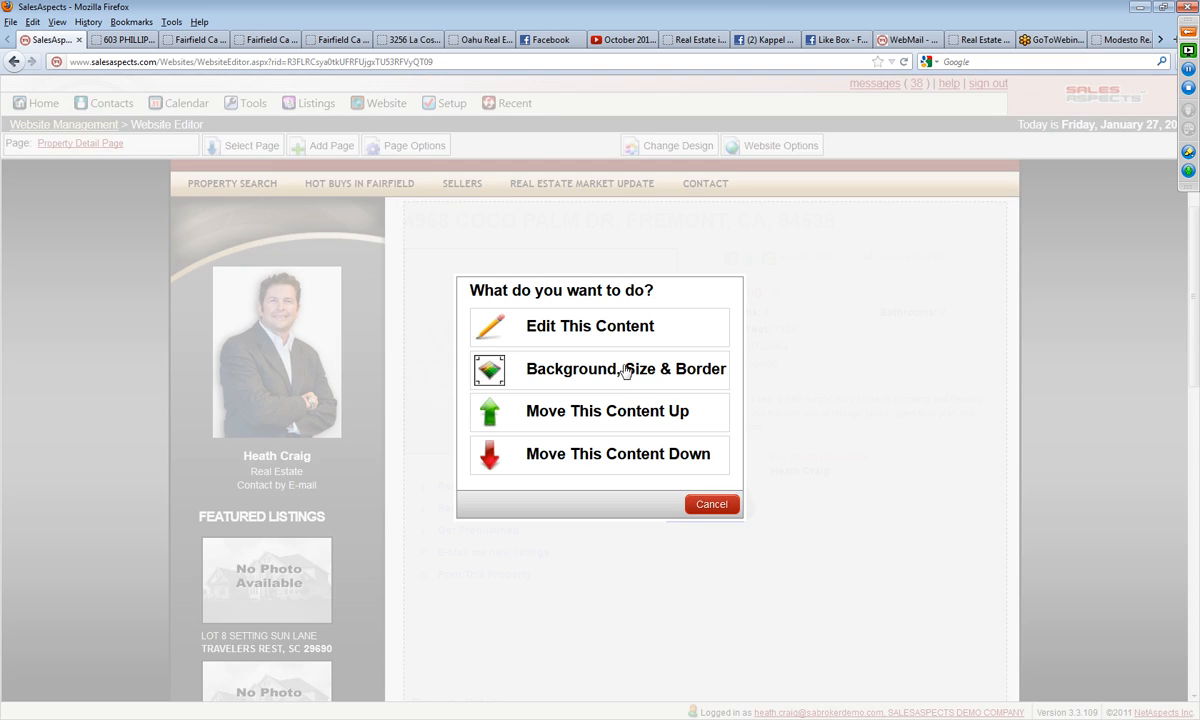
{"action": "left_click", "coordinate": [621, 340]}
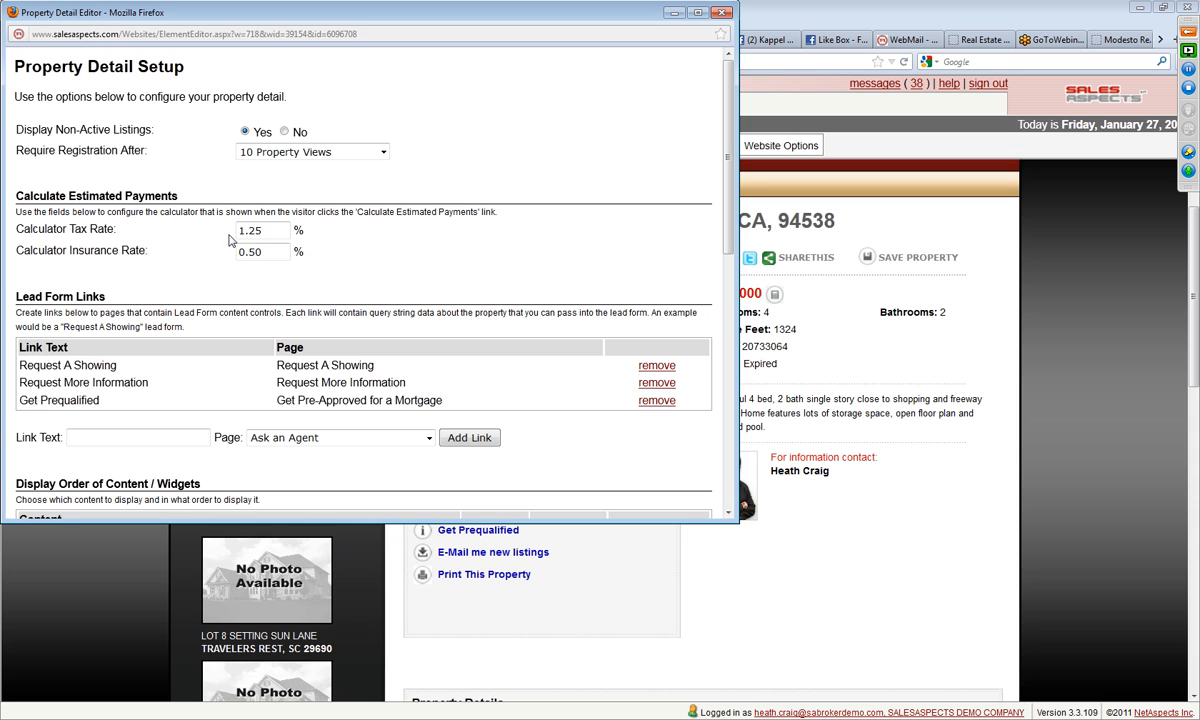
{"action": "left_click", "coordinate": [254, 150]}
{"action": "left_click", "coordinate": [286, 263]}
{"action": "scroll", "coordinate": [188, 260], "scroll_direction": "down", "scroll_amount": 10}
{"action": "left_click", "coordinate": [37, 500]}
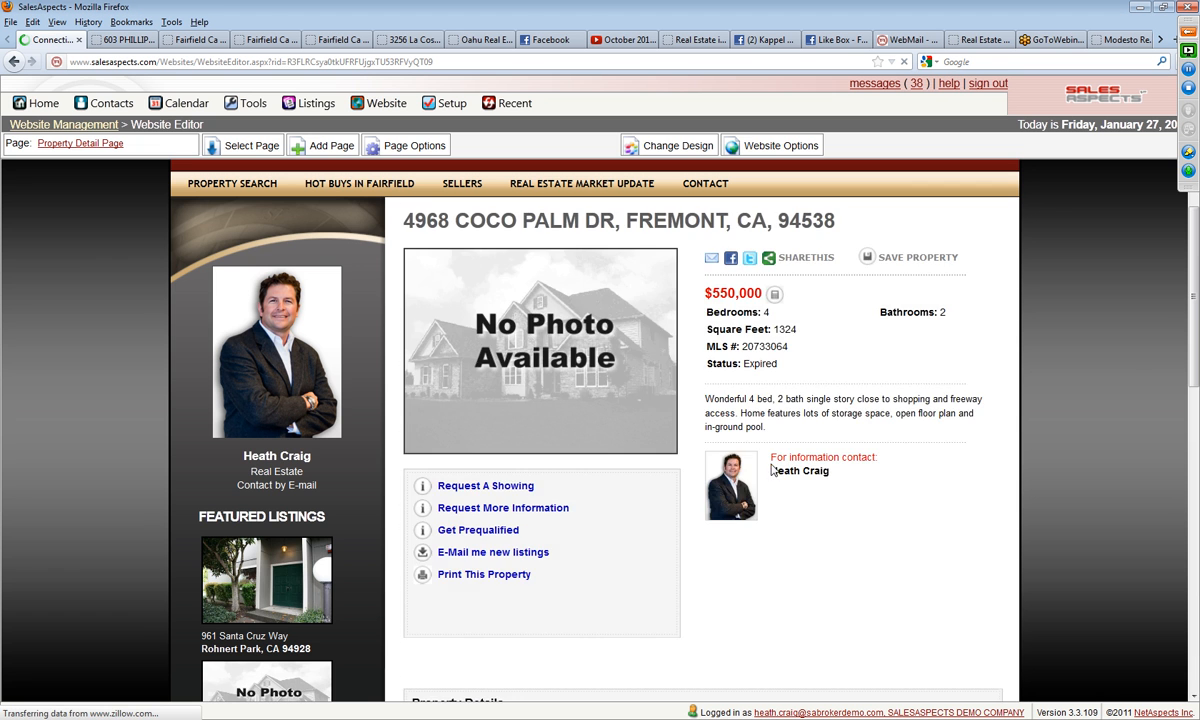
{"action": "left_click", "coordinate": [80, 143]}
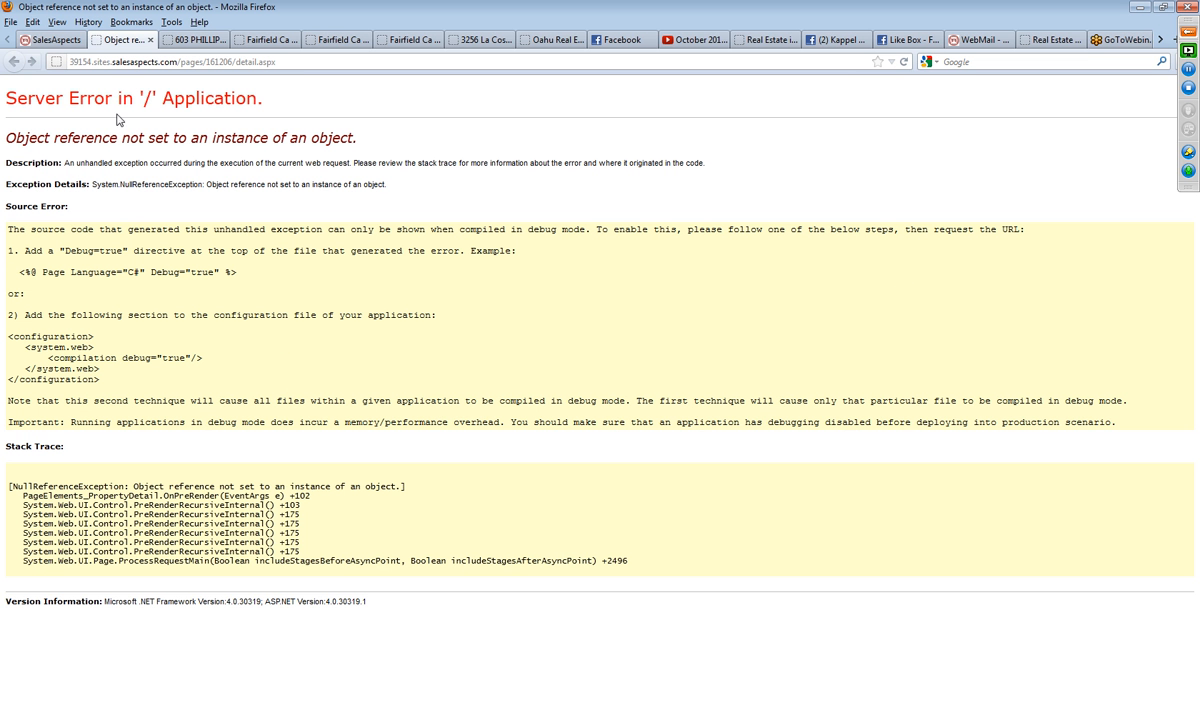
{"action": "left_click", "coordinate": [52, 40]}
Step: Return to Website Management and publish the Fairfield website's current revision with the property detail changes
{"action": "left_click", "coordinate": [55, 126]}
{"action": "scroll", "coordinate": [113, 420], "scroll_direction": "down", "scroll_amount": 15}
{"action": "scroll", "coordinate": [115, 422], "scroll_direction": "down", "scroll_amount": 3}
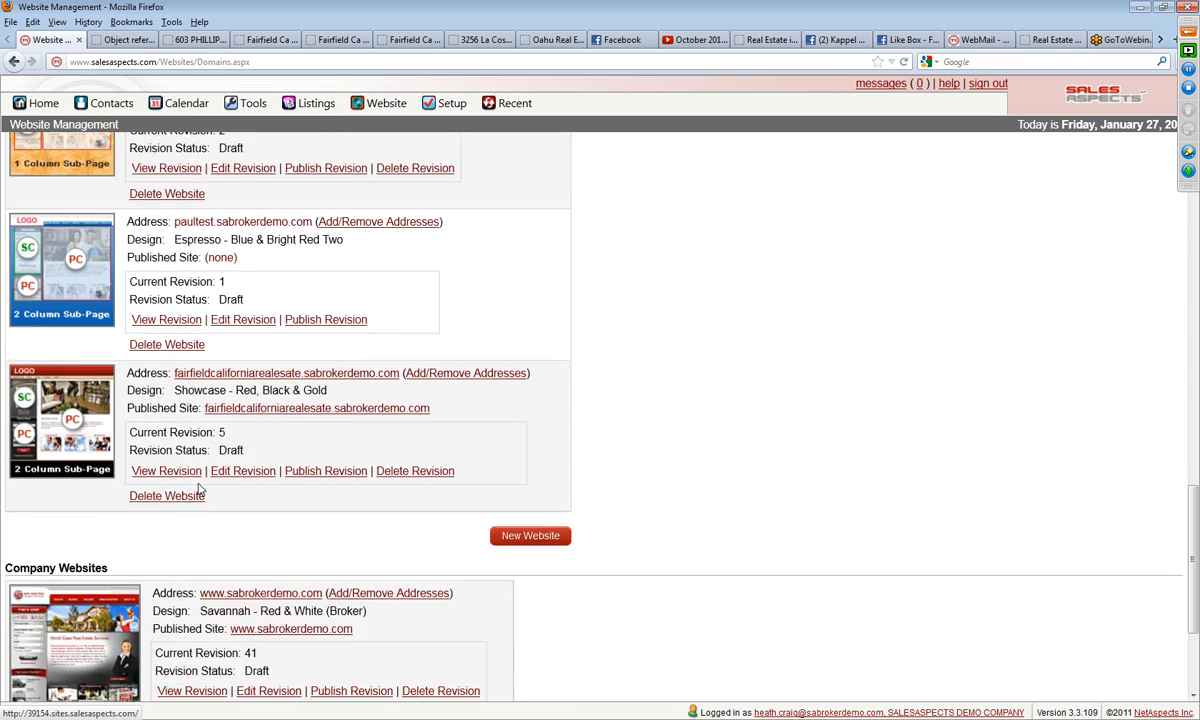
{"action": "left_click", "coordinate": [362, 474]}
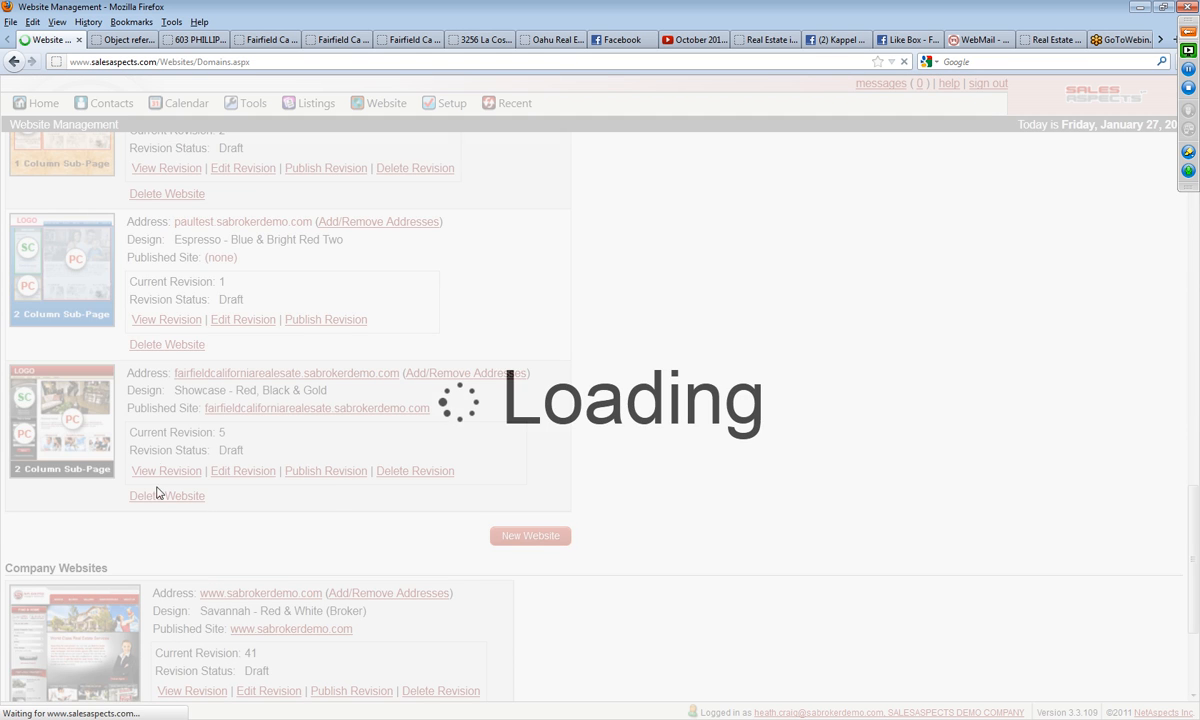
{"action": "left_click", "coordinate": [30, 347]}
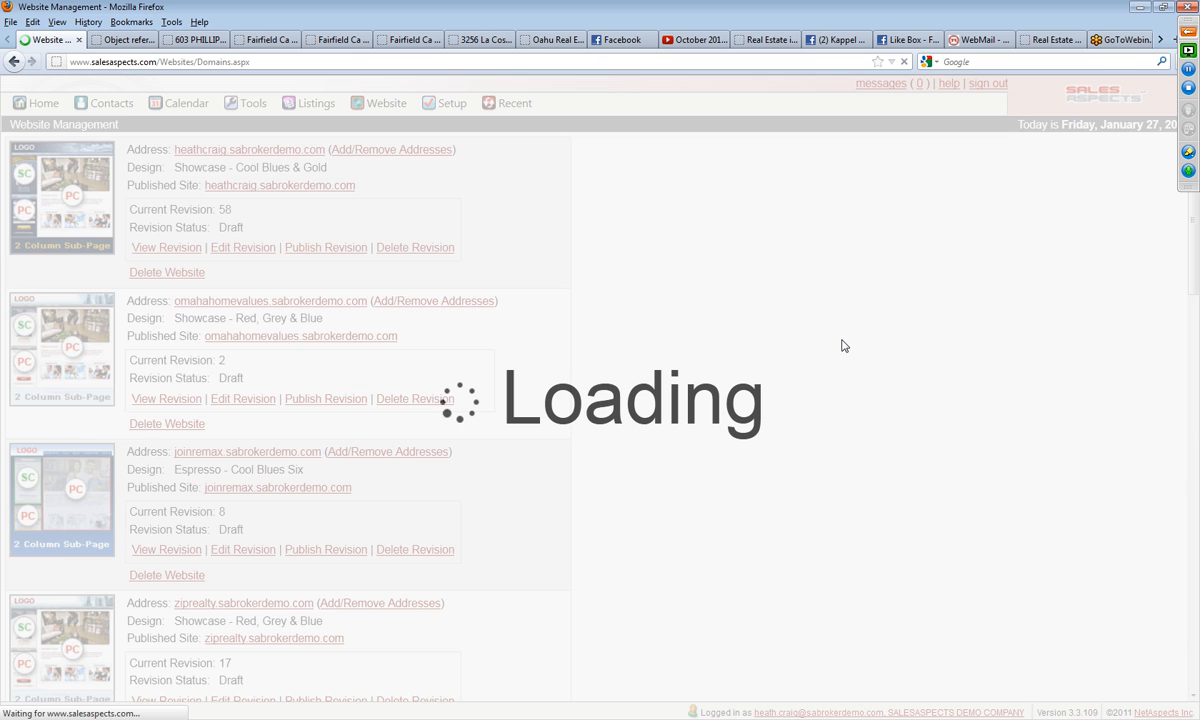
Step: Open the published Fairfield site, look over the home page and follow the View the Detailed Market Report link
{"action": "left_click", "coordinate": [415, 406]}
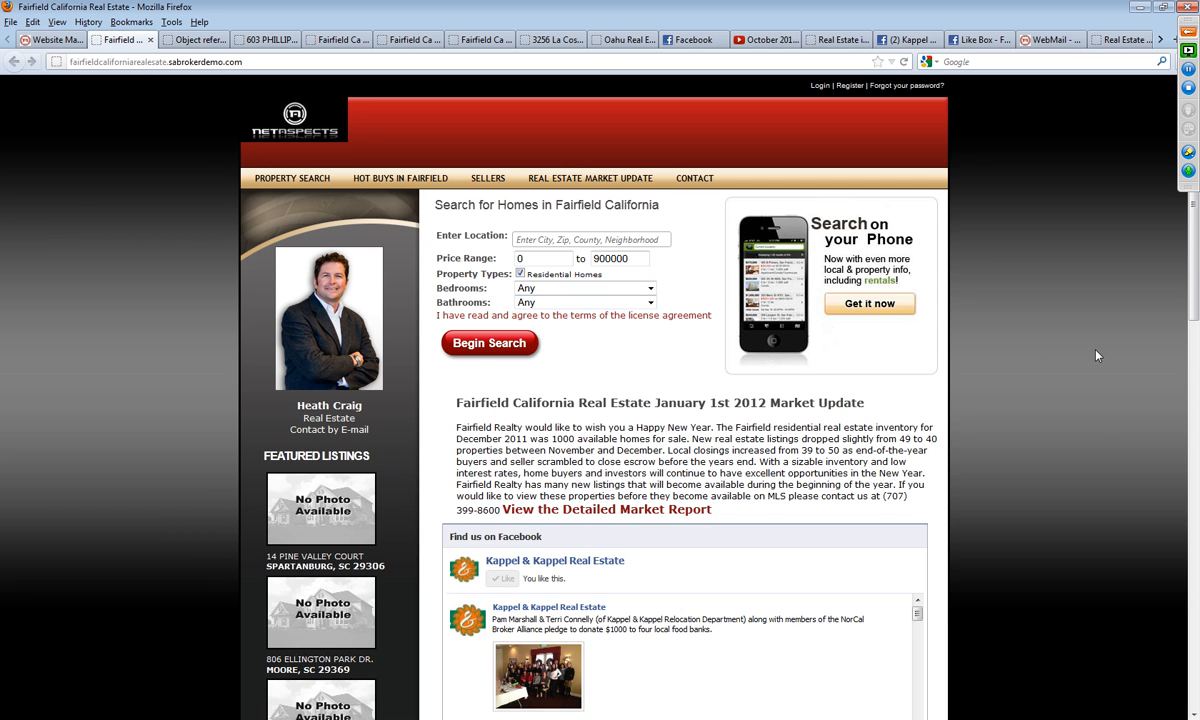
{"action": "scroll", "coordinate": [1098, 350], "scroll_direction": "down", "scroll_amount": 5}
{"action": "left_click_drag", "start_coordinate": [1192, 308], "coordinate": [1090, 178]}
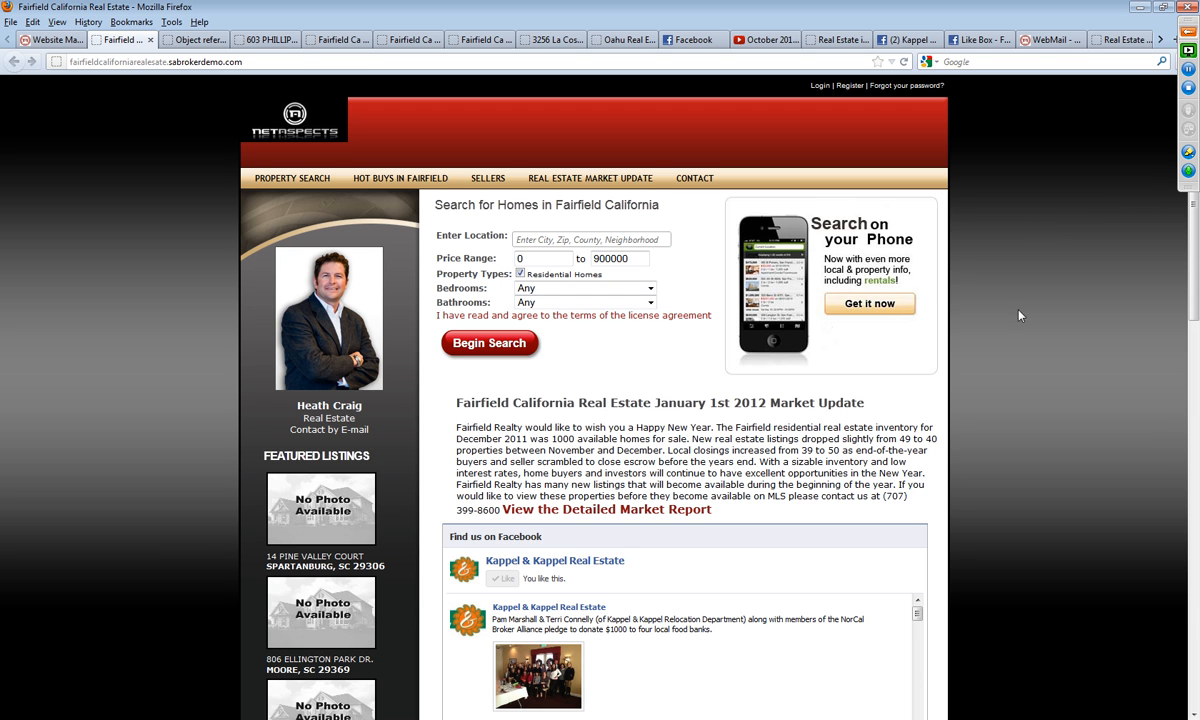
{"action": "left_click", "coordinate": [587, 511]}
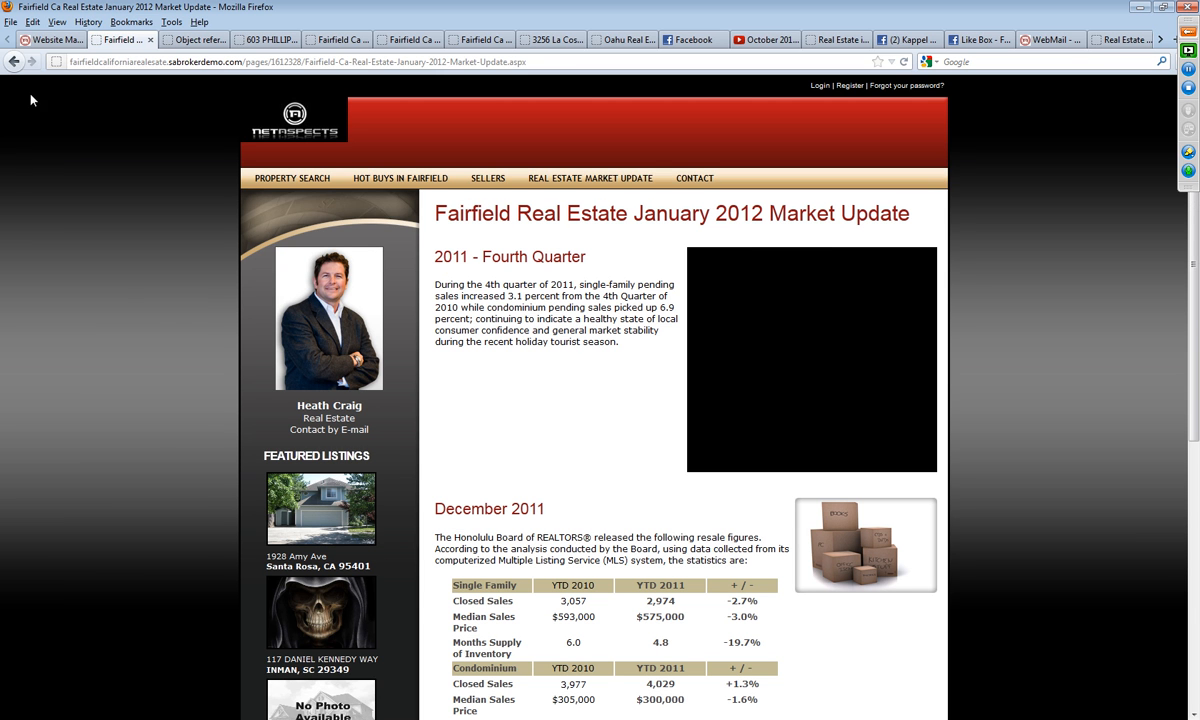
Step: Back in Website Management, start a new revision of the Fairfield website and open it for editing
{"action": "left_click", "coordinate": [54, 40]}
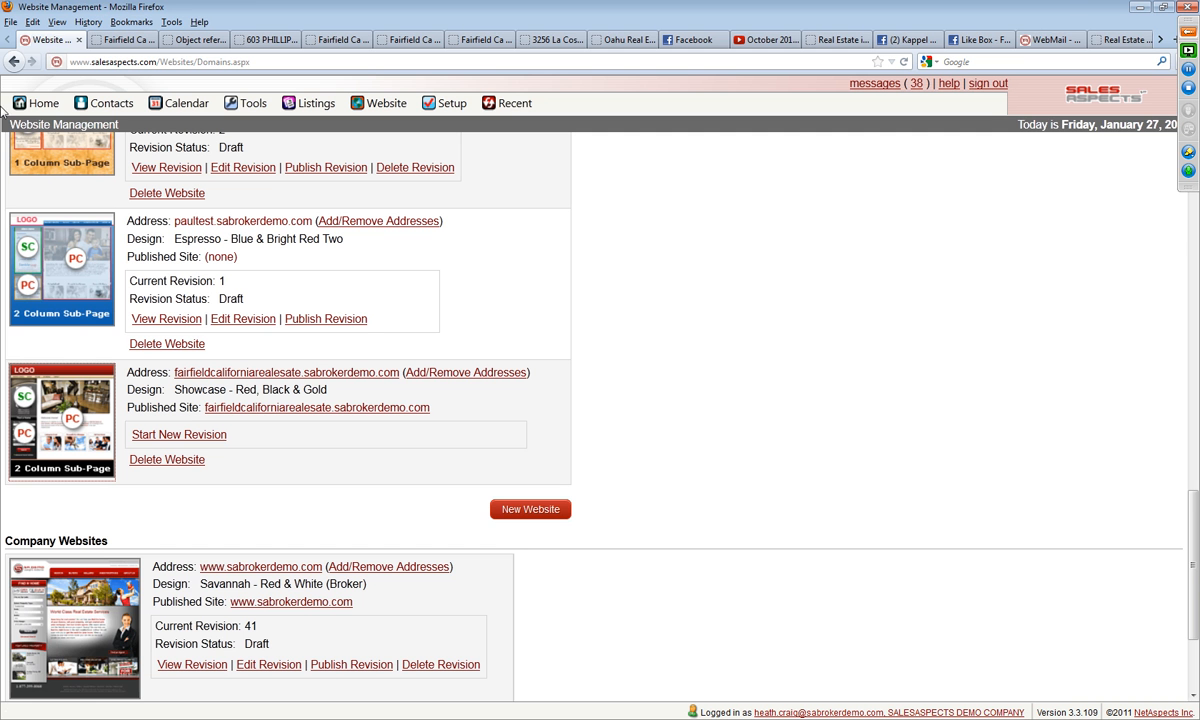
{"action": "left_click", "coordinate": [193, 436]}
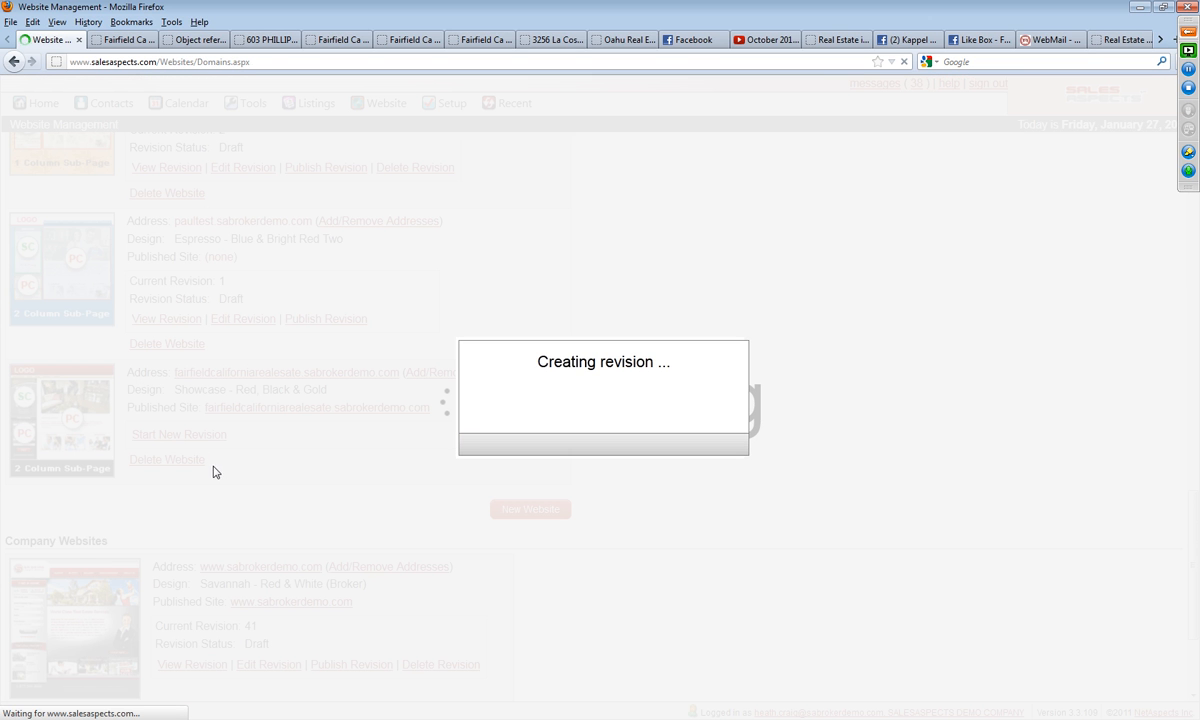
{"action": "scroll", "coordinate": [220, 520], "scroll_direction": "down", "scroll_amount": 8}
{"action": "scroll", "coordinate": [228, 560], "scroll_direction": "down", "scroll_amount": 6}
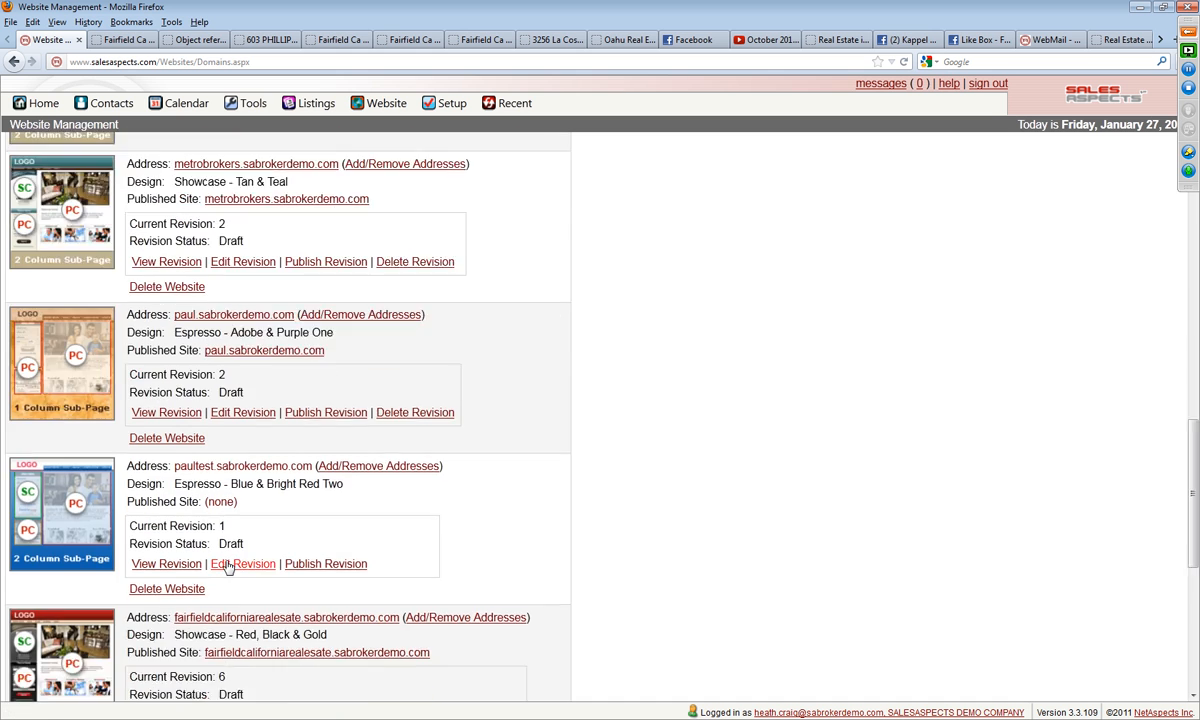
{"action": "left_click", "coordinate": [245, 520]}
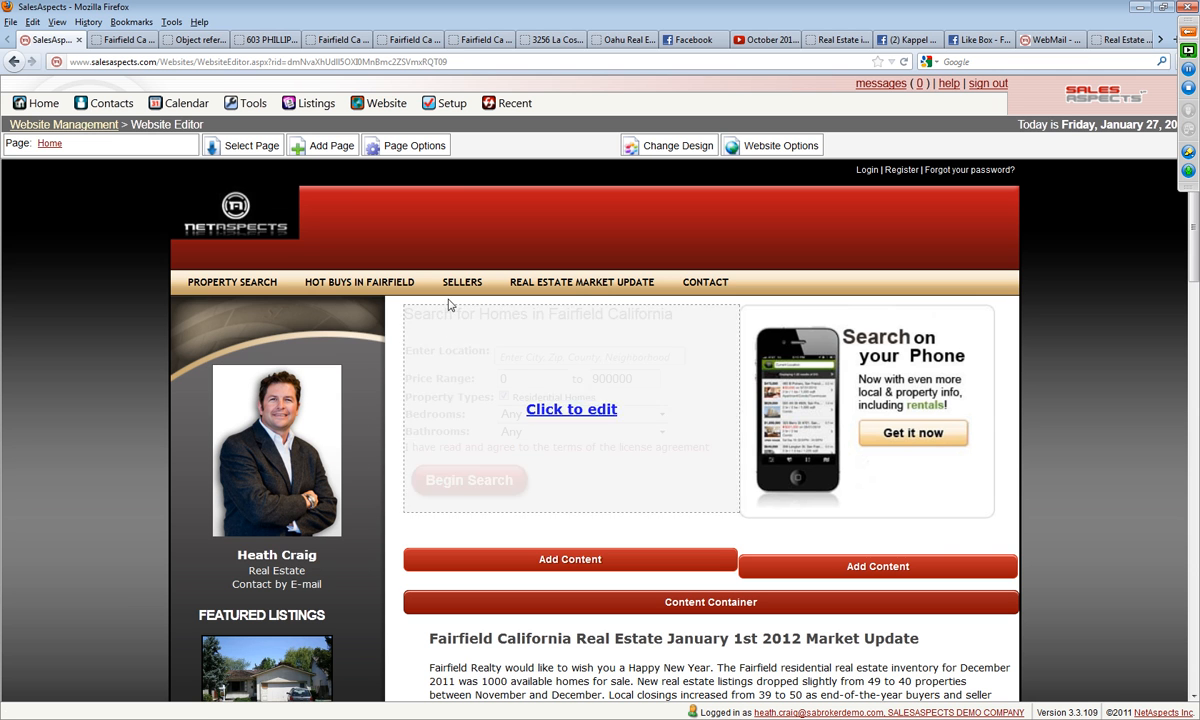
Step: Load the Fairfield Ca Real Estate January 2012 Market Update page, require visitor registration in its properties, save and review the page
{"action": "left_click", "coordinate": [228, 152]}
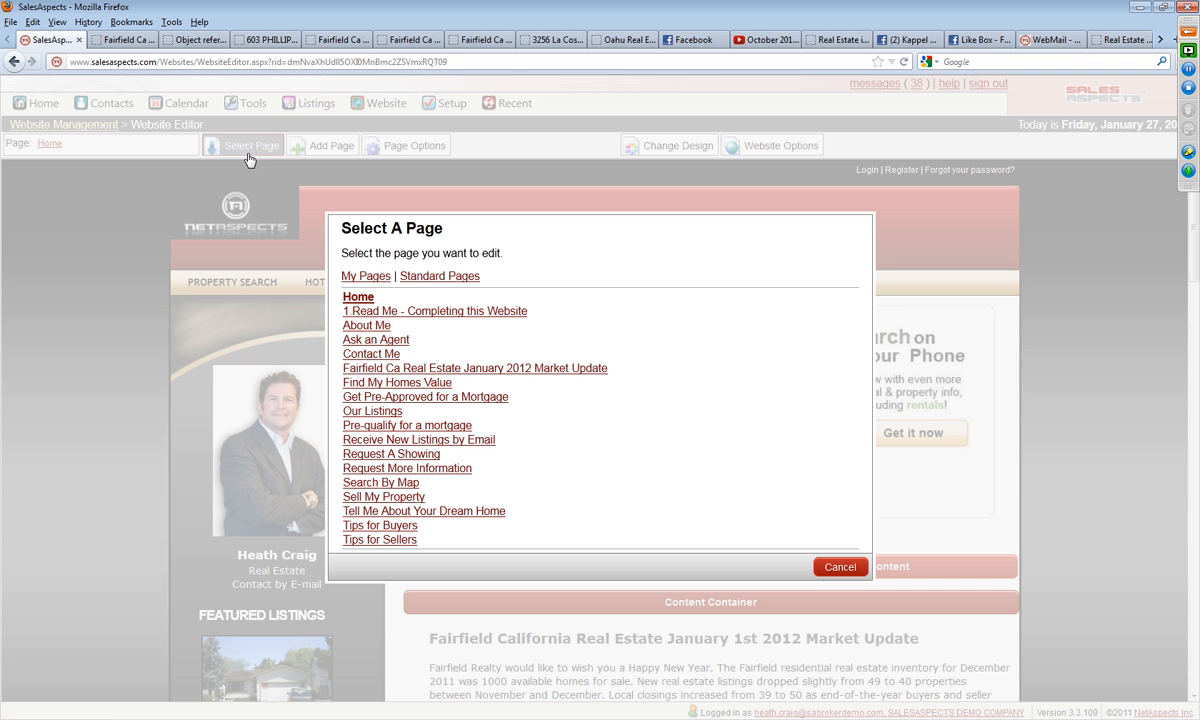
{"action": "left_click", "coordinate": [502, 369]}
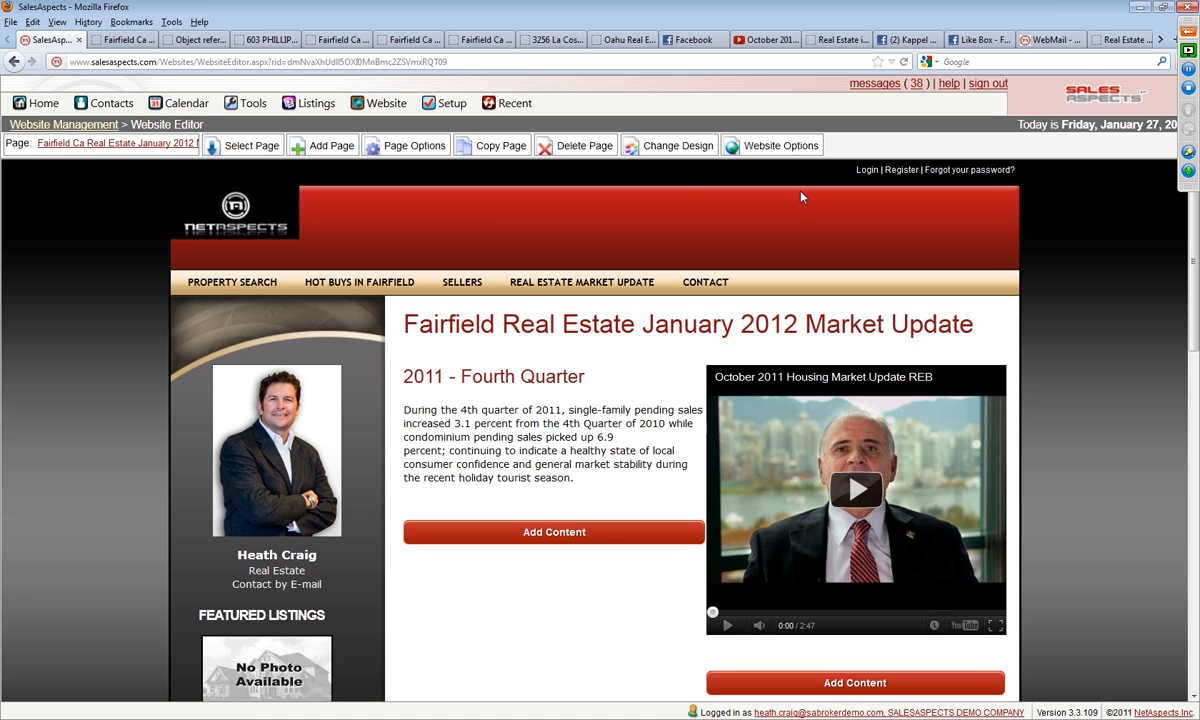
{"action": "left_click", "coordinate": [415, 148]}
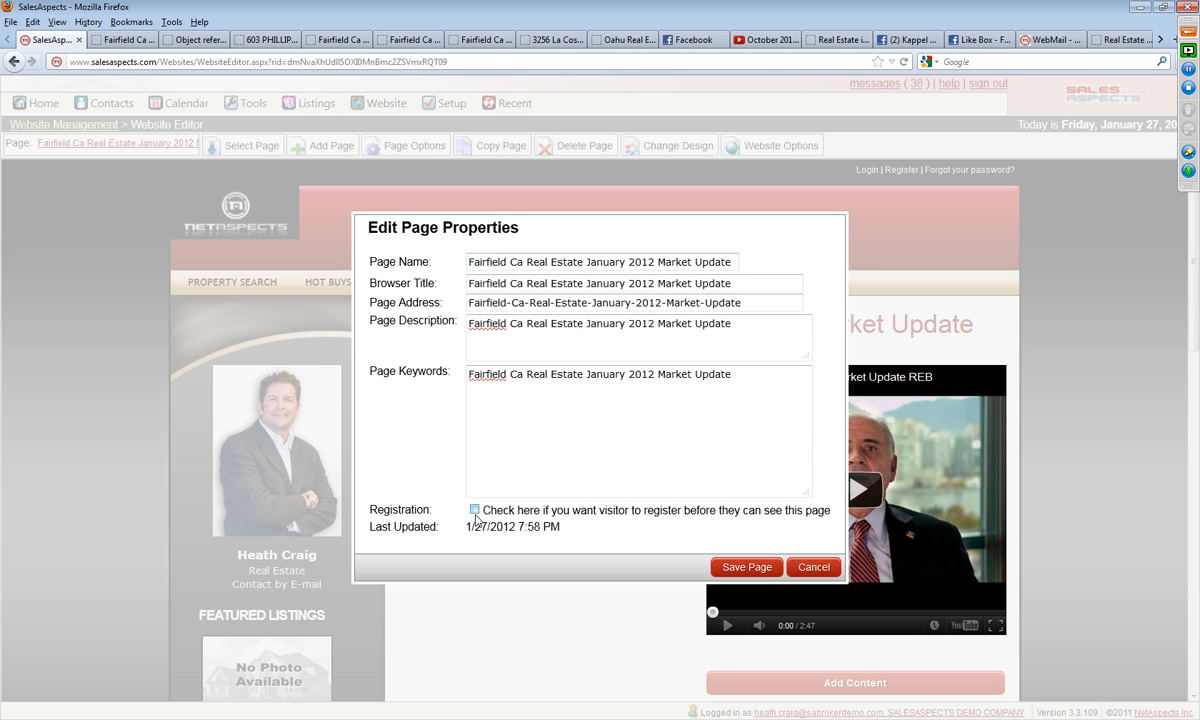
{"action": "left_click", "coordinate": [728, 568]}
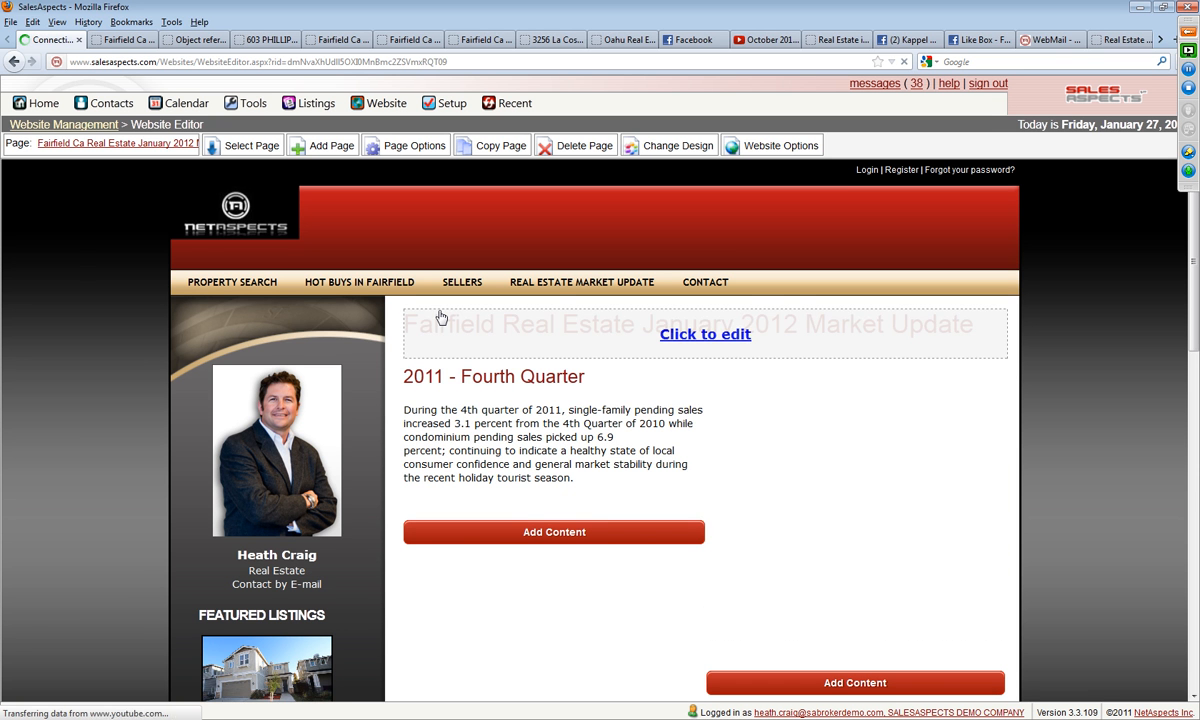
{"action": "scroll", "coordinate": [1056, 370], "scroll_direction": "down", "scroll_amount": 10}
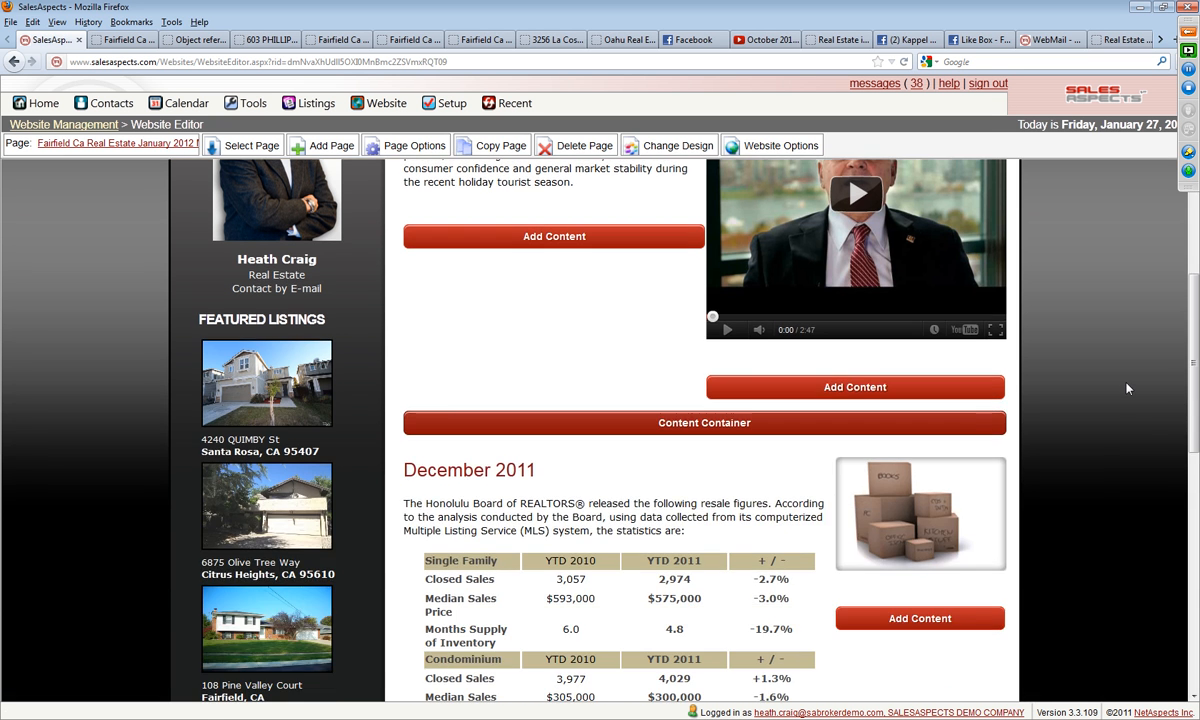
{"action": "scroll", "coordinate": [1002, 513], "scroll_direction": "down", "scroll_amount": 3}
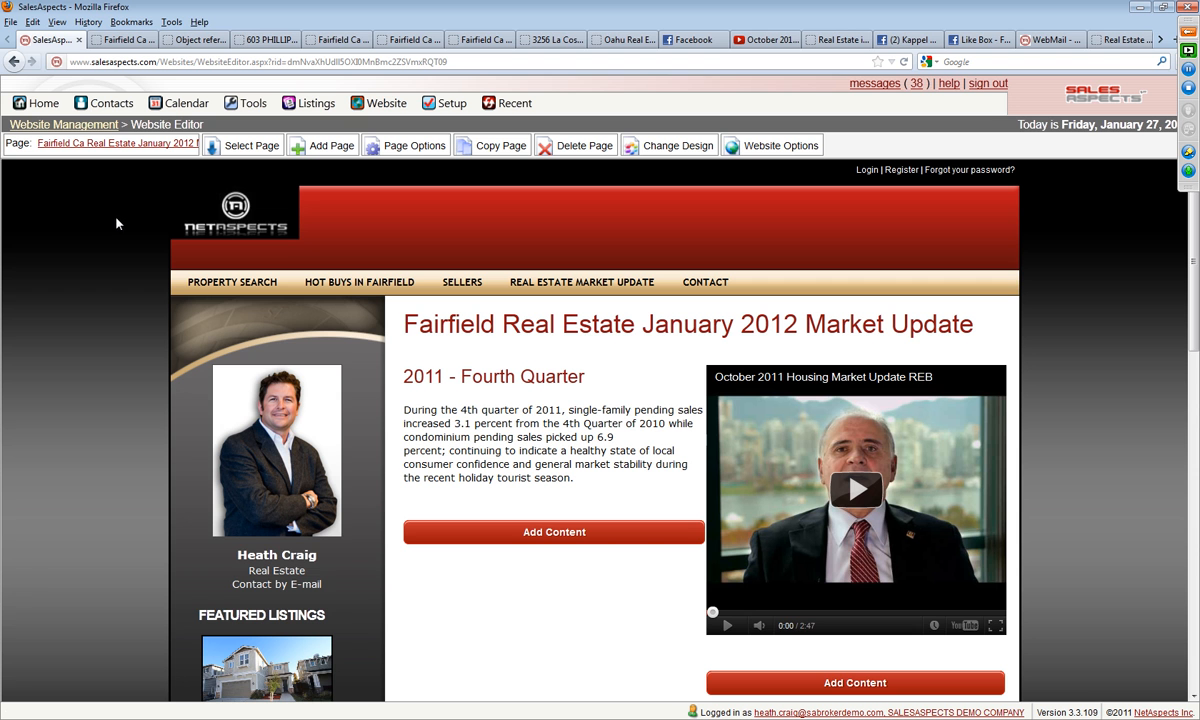
Step: Go back to Website Management and publish the Fairfield revision with the market update page's registration requirement
{"action": "left_click", "coordinate": [60, 130]}
{"action": "scroll", "coordinate": [395, 443], "scroll_direction": "down", "scroll_amount": 4}
{"action": "scroll", "coordinate": [487, 485], "scroll_direction": "down", "scroll_amount": 10}
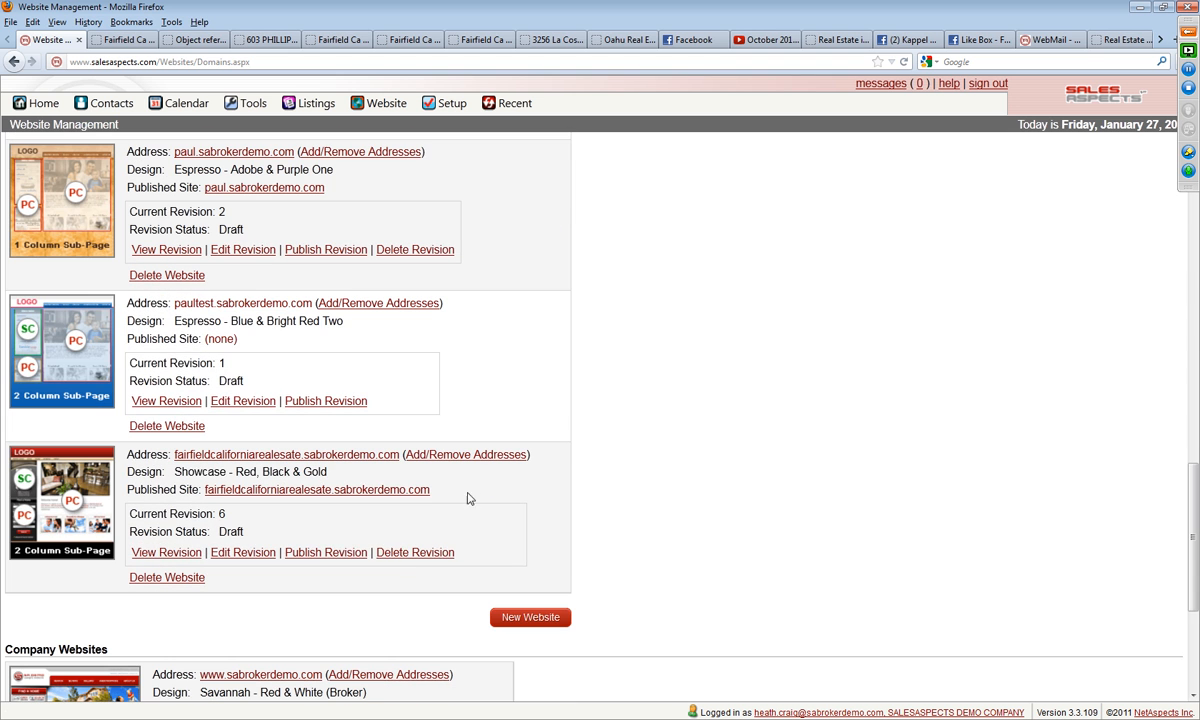
{"action": "left_click", "coordinate": [336, 554]}
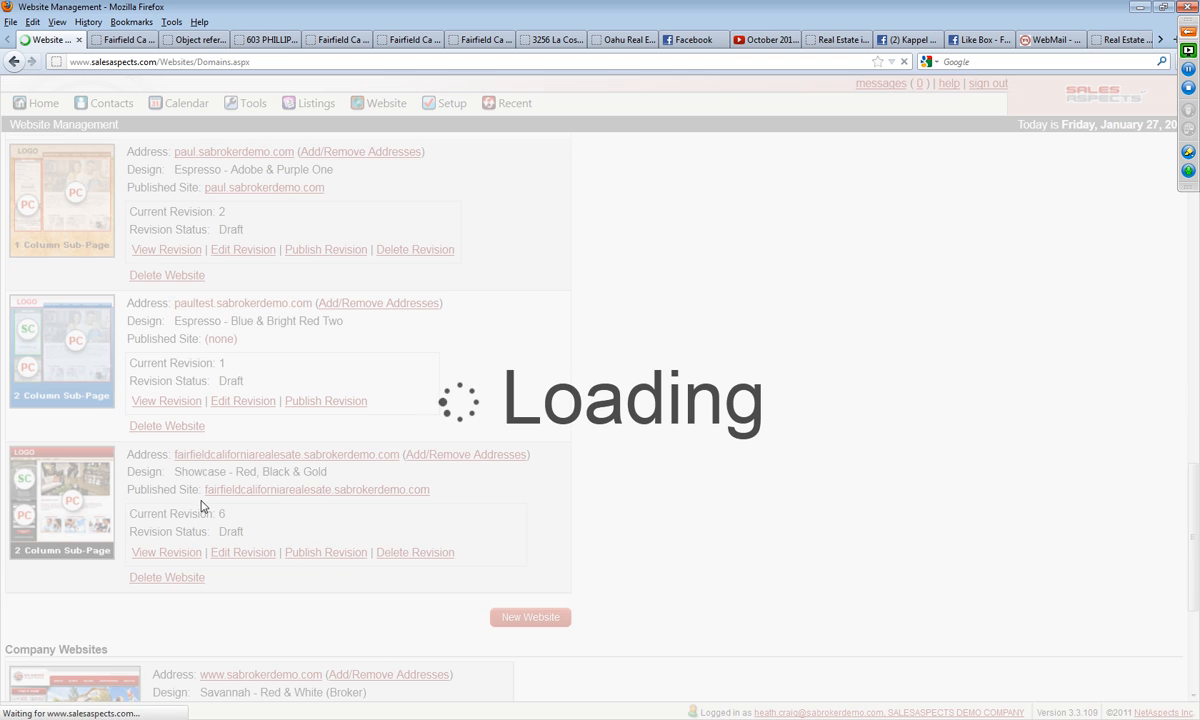
{"action": "left_click", "coordinate": [36, 330]}
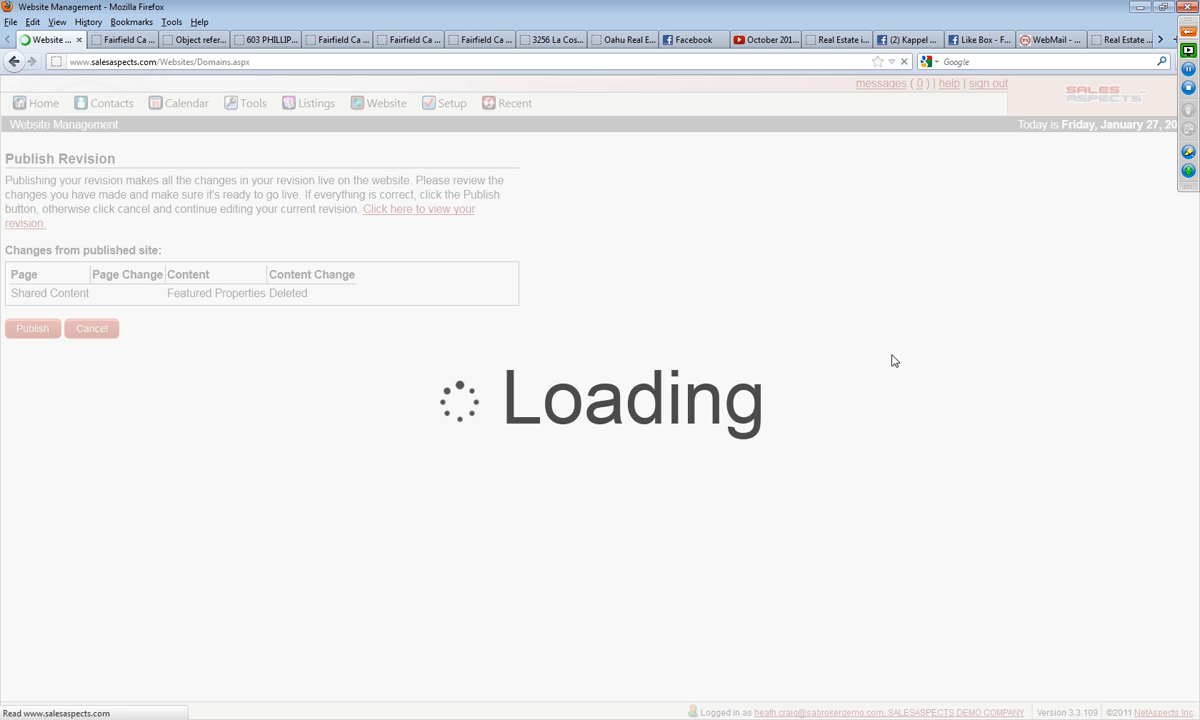
Step: Open the published Fairfield site, test the View the Detailed Market Report link and cancel the login form
{"action": "scroll", "coordinate": [480, 428], "scroll_direction": "down", "scroll_amount": 1}
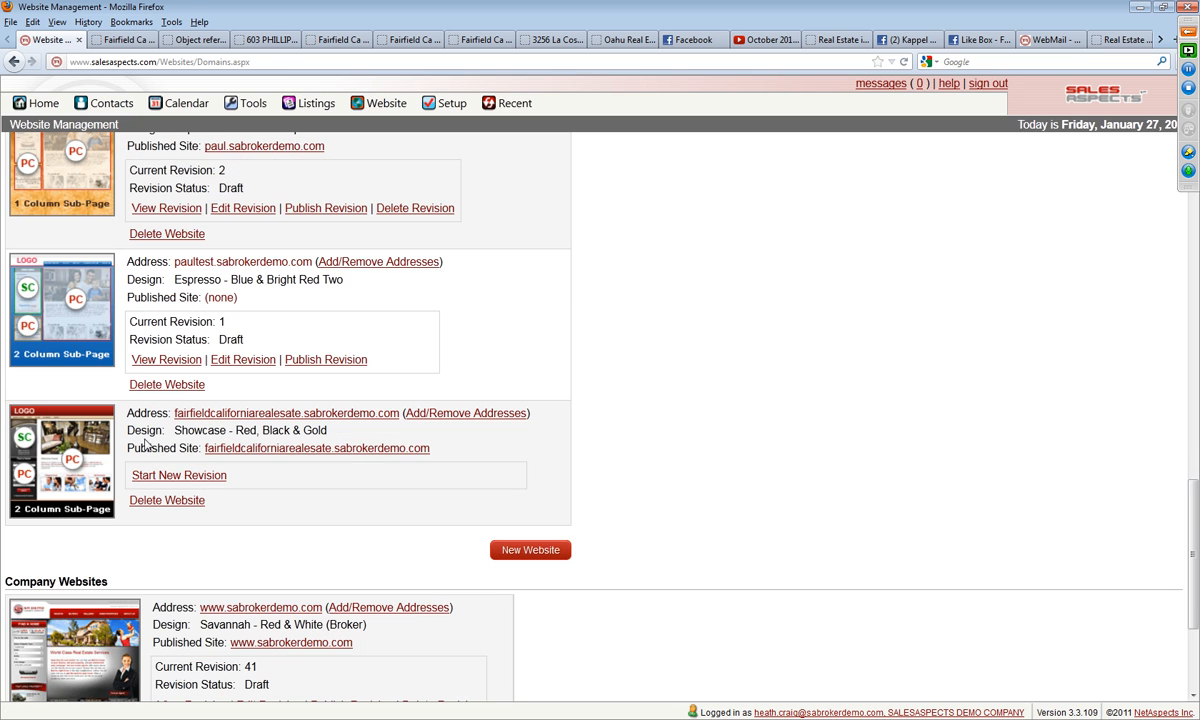
{"action": "left_click", "coordinate": [23, 452]}
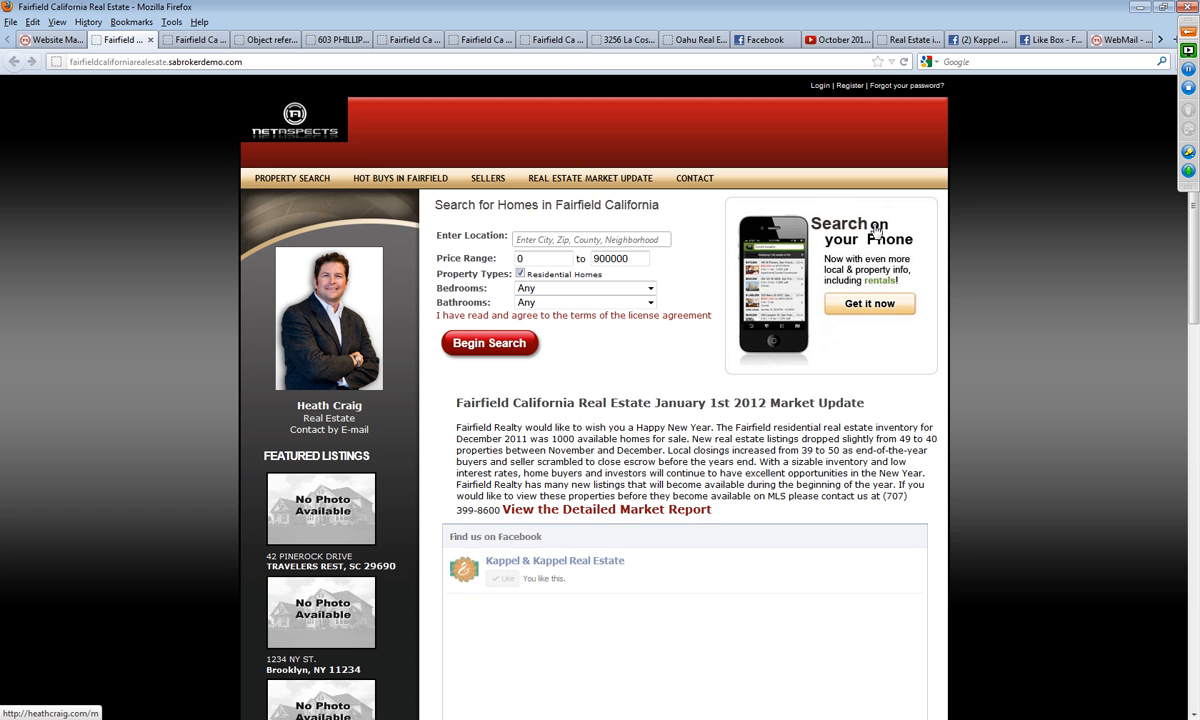
{"action": "left_click", "coordinate": [584, 516]}
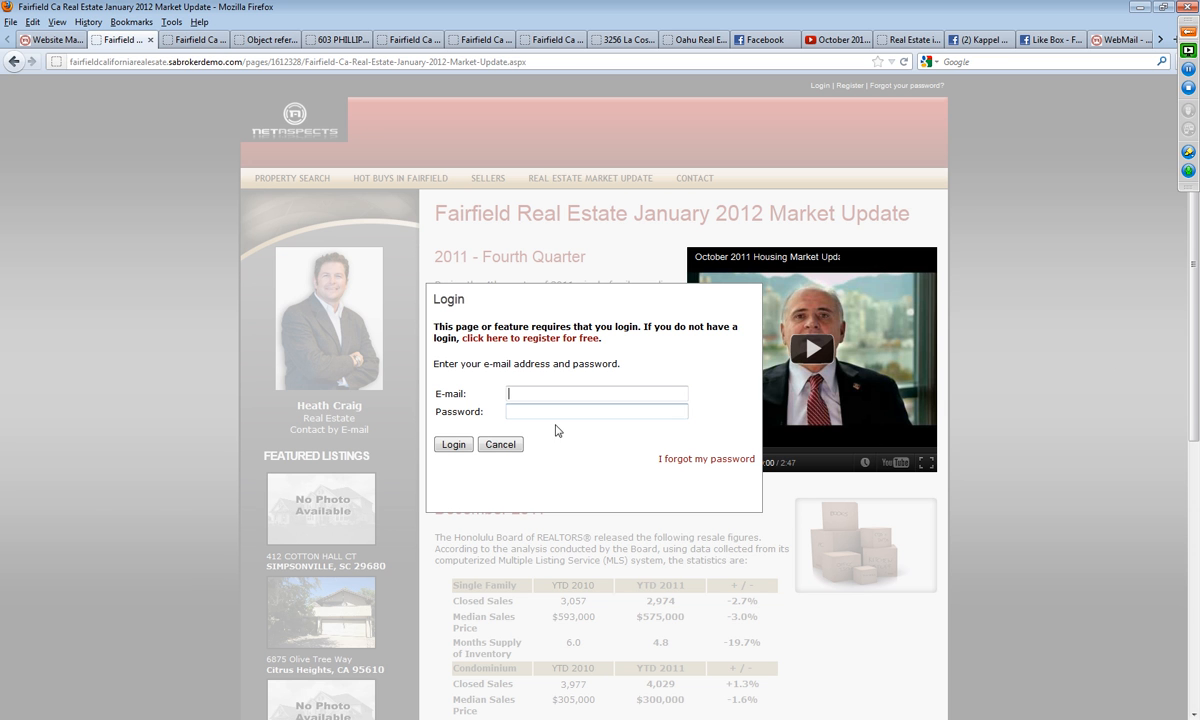
{"action": "left_click", "coordinate": [500, 445]}
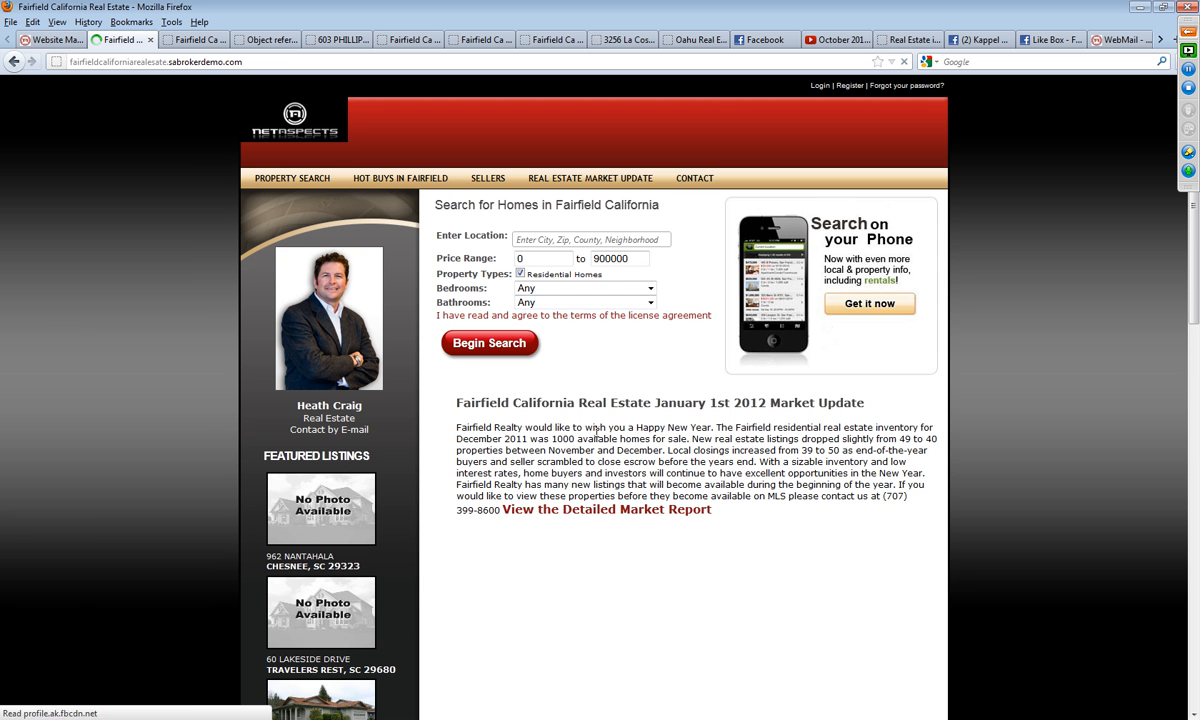
Step: Reopen the market update page, view the free registration form from its login form and decline registration
{"action": "left_click", "coordinate": [592, 196]}
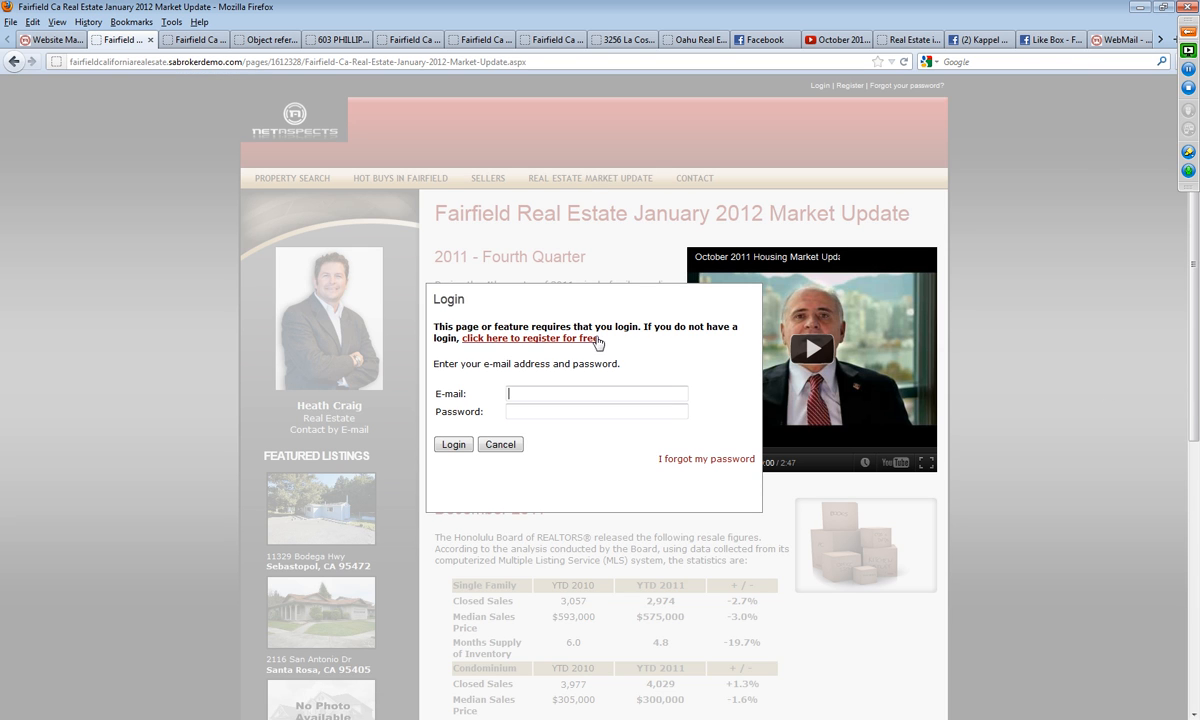
{"action": "left_click", "coordinate": [552, 339]}
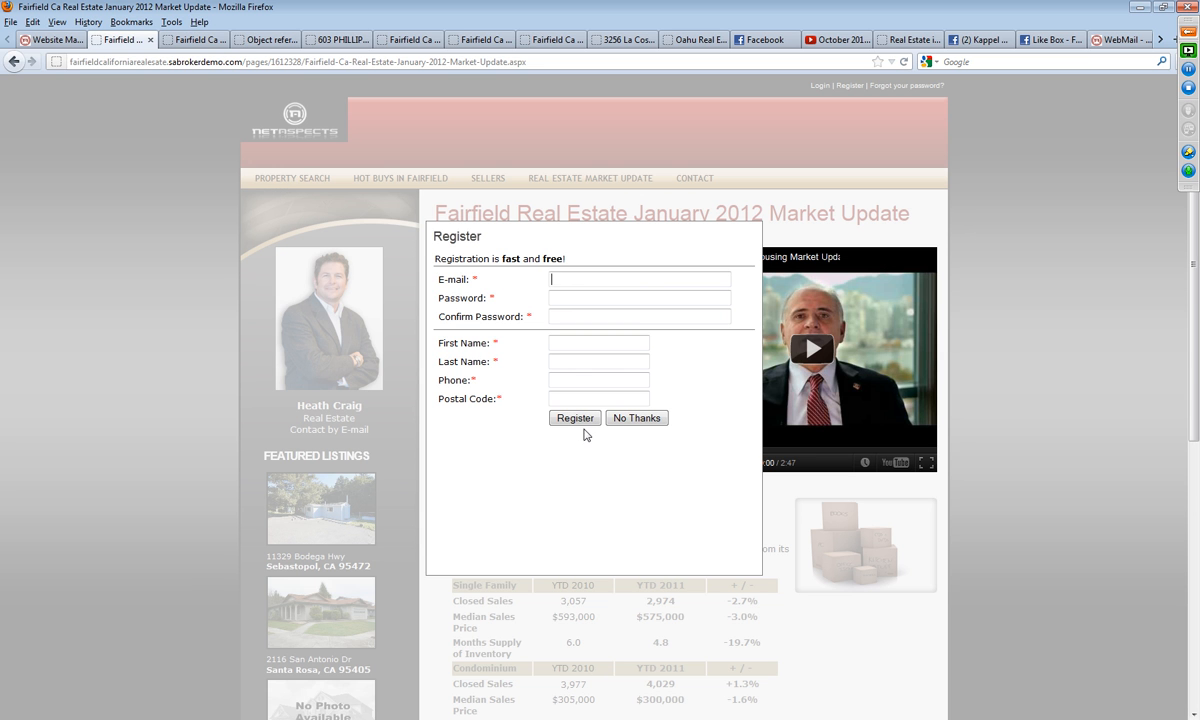
{"action": "left_click", "coordinate": [647, 419]}
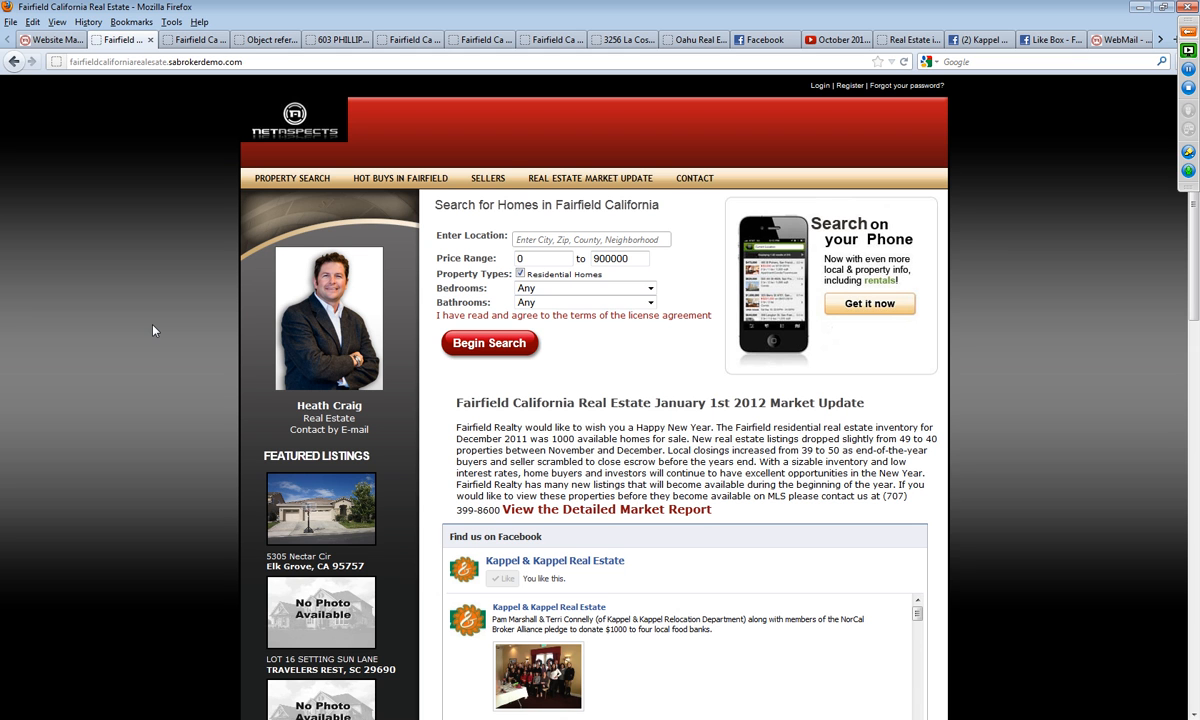
Step: Return to Website Management, start a new revision of the Fairfield website and open that revision for editing
{"action": "left_click", "coordinate": [45, 40]}
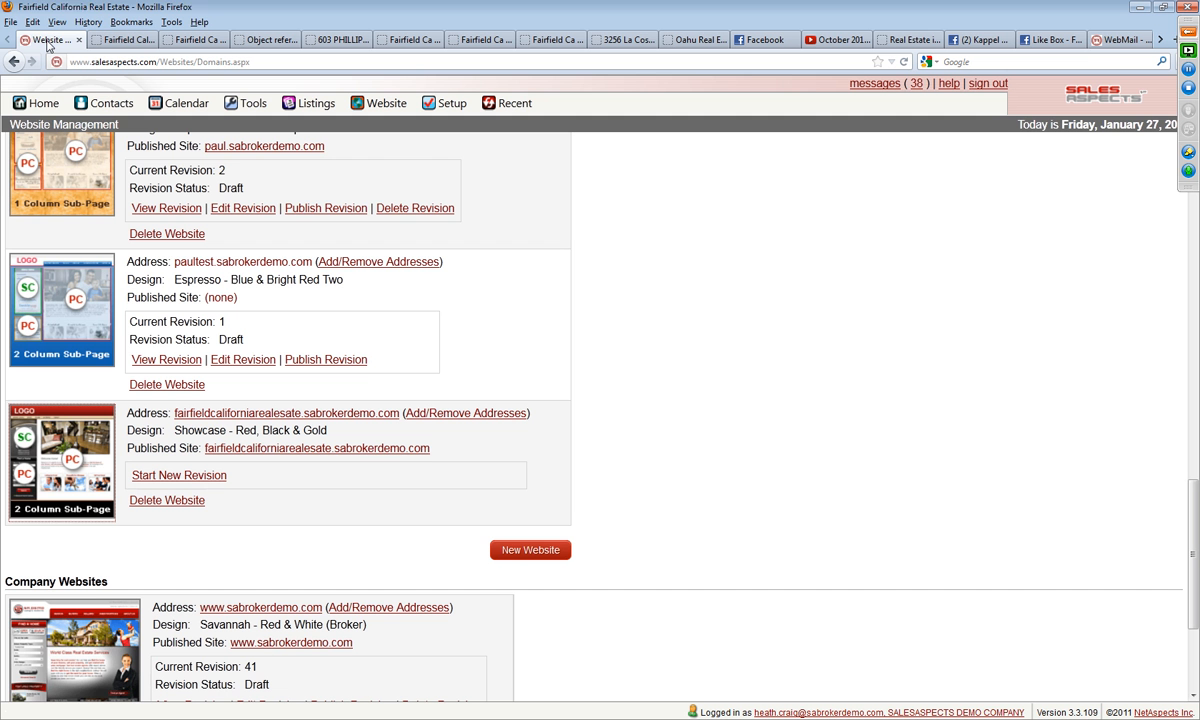
{"action": "left_click", "coordinate": [168, 480]}
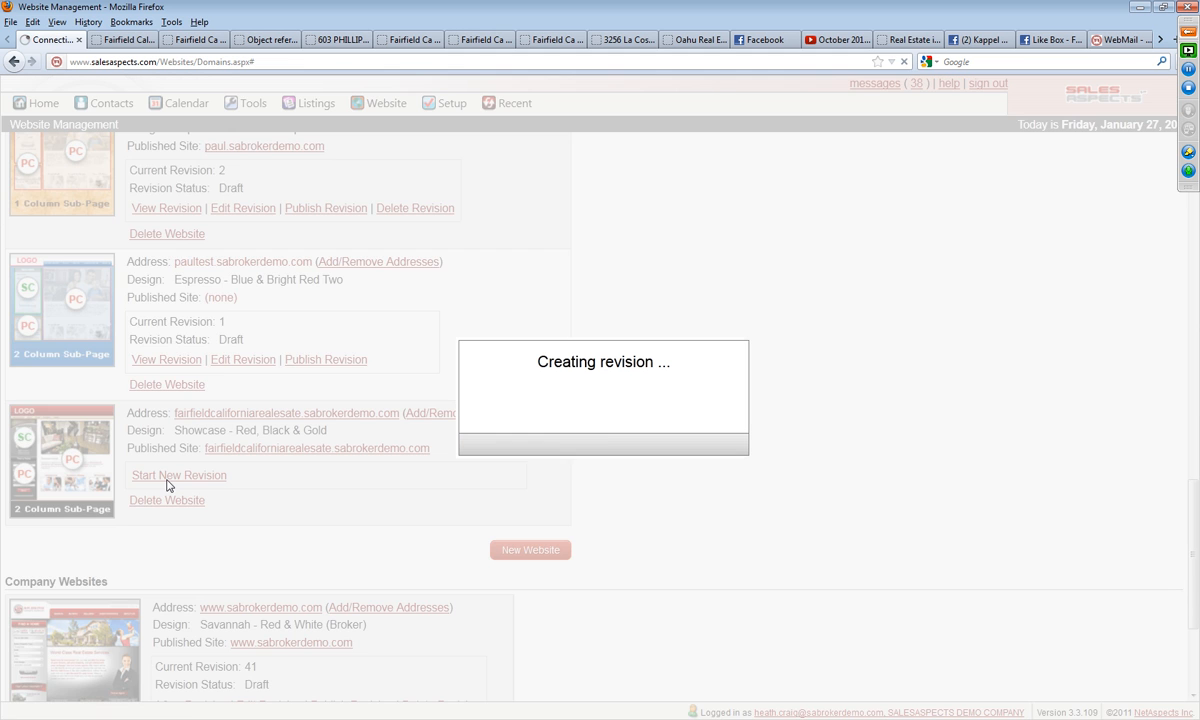
{"action": "scroll", "coordinate": [193, 567], "scroll_direction": "down", "scroll_amount": 20}
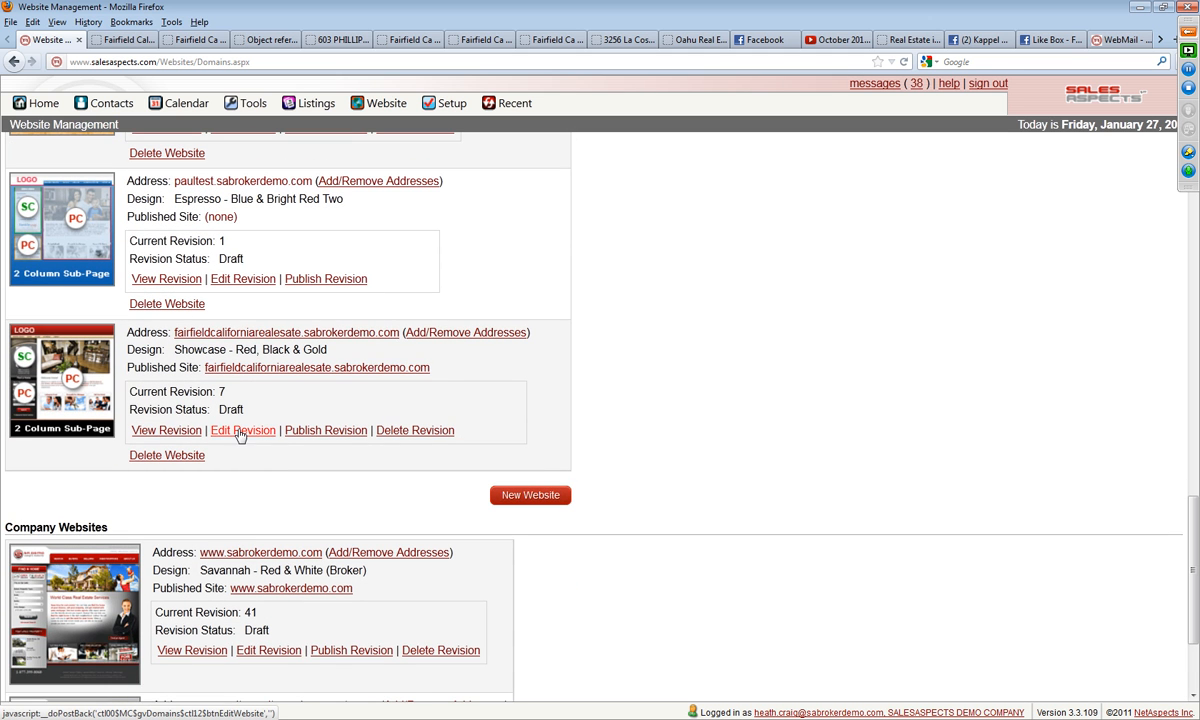
{"action": "left_click", "coordinate": [240, 432]}
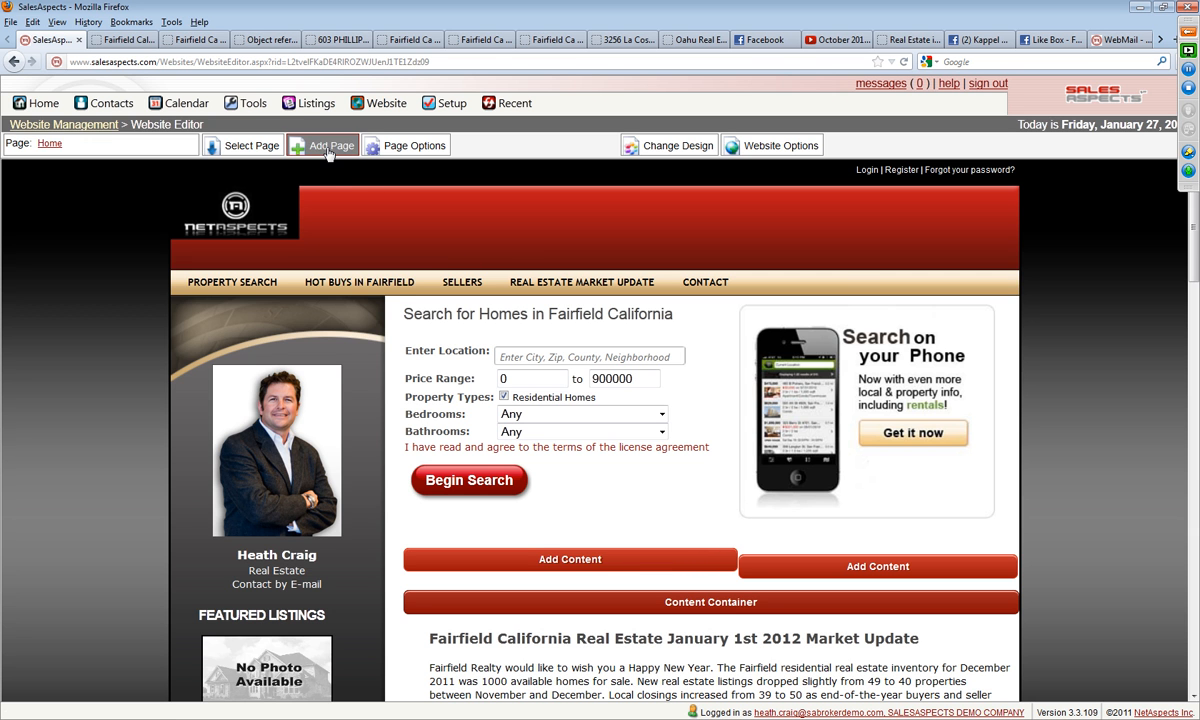
Step: Start a new page and name it "Fairfield Homes for Sale that are Great Deals in the Market"
{"action": "left_click", "coordinate": [329, 150]}
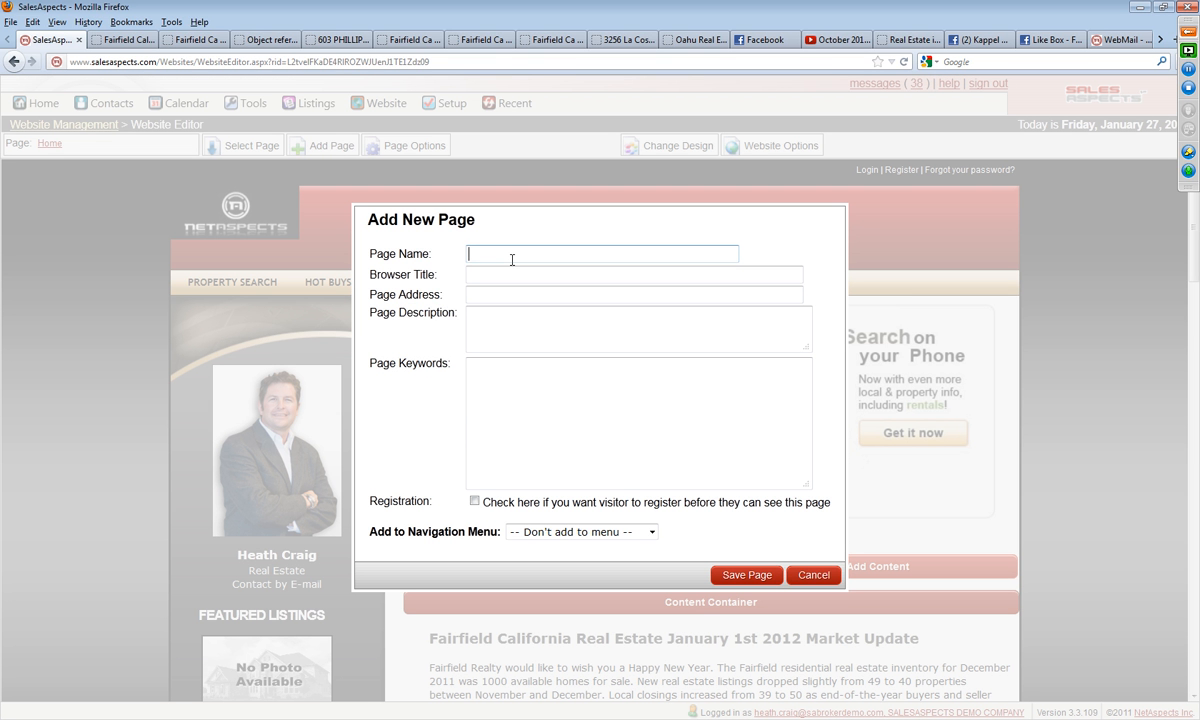
{"action": "type", "text": "Fairfield"}
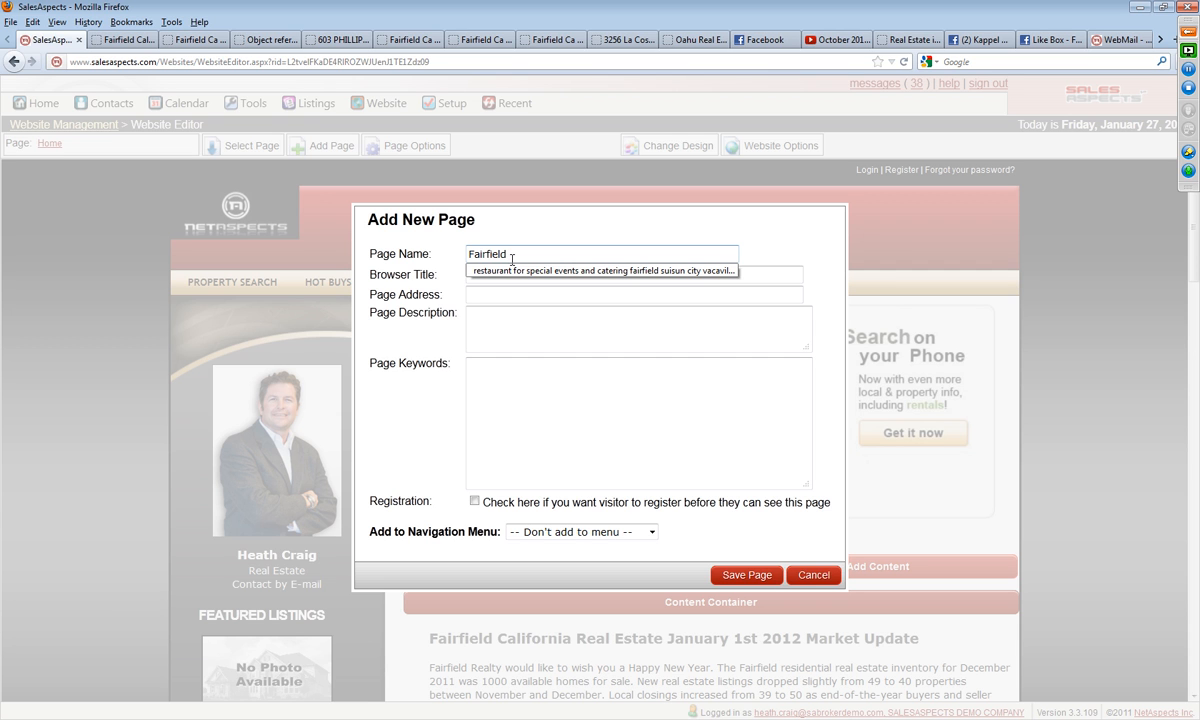
{"action": "type", "text": "Ho"}
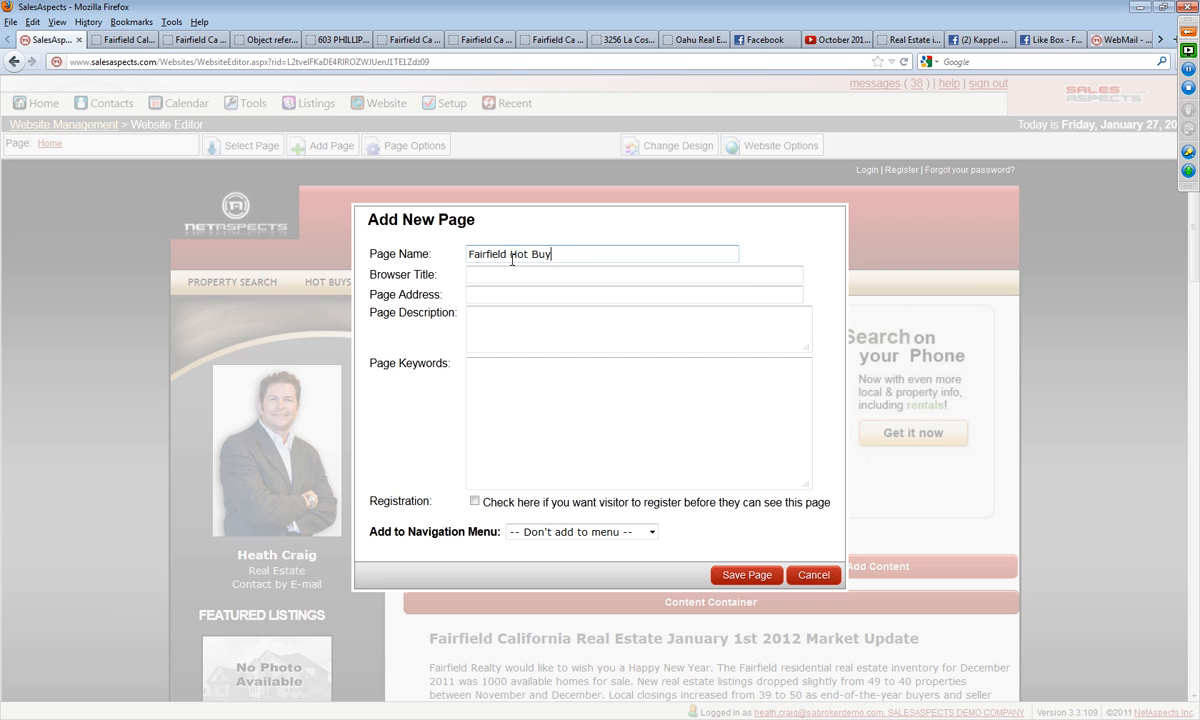
{"action": "key", "text": "BackSpace"}
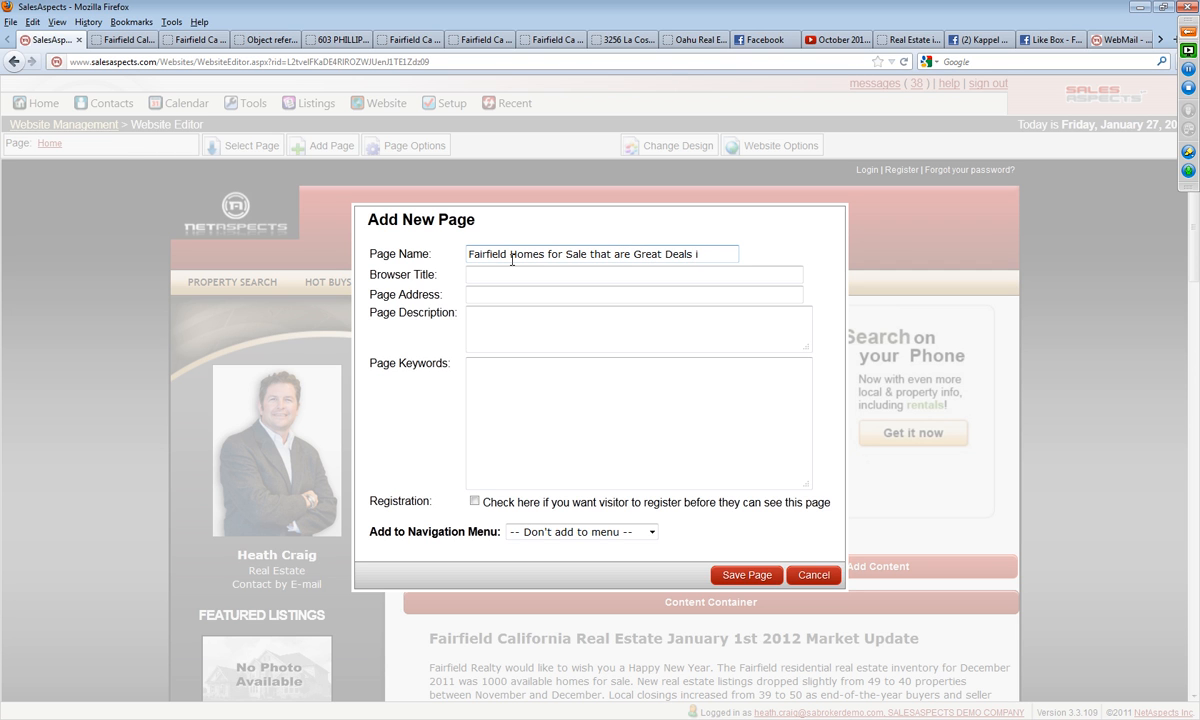
{"action": "type", "text": "arket"}
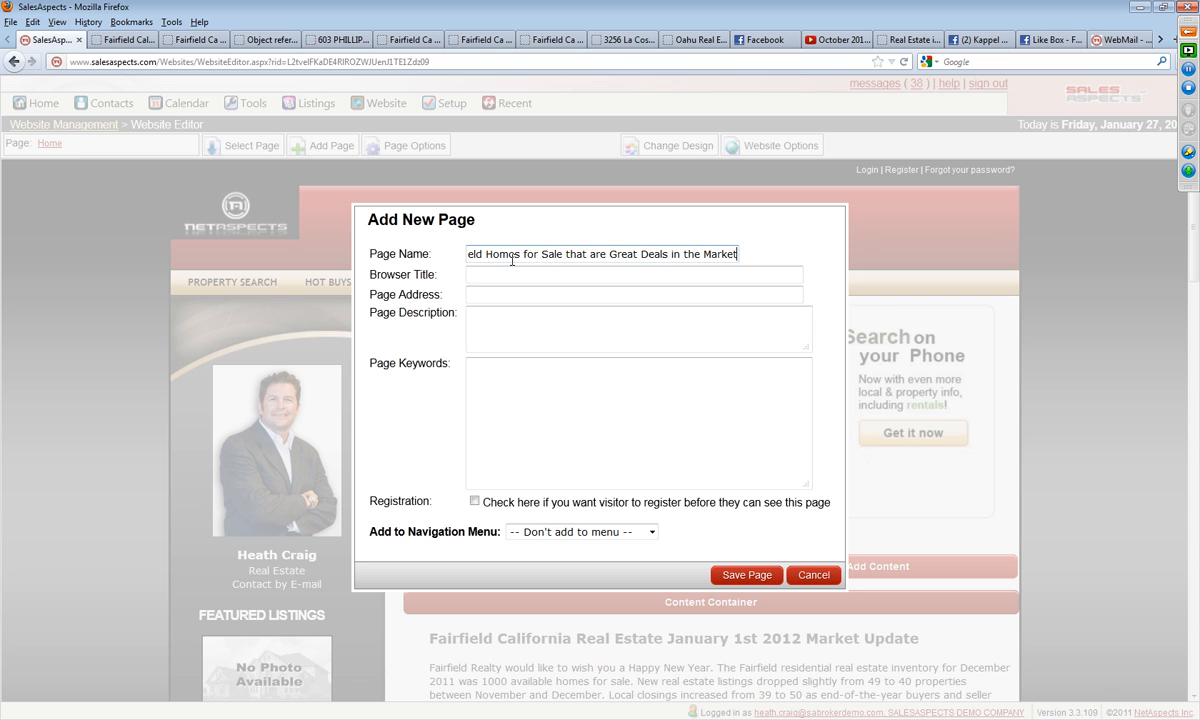
Step: Copy the new page's name into its browser title, page address, page description and page keywords
{"action": "left_click_drag", "start_coordinate": [737, 254], "coordinate": [345, 265]}
{"action": "key", "text": "ctrl+c"}
{"action": "right_click", "coordinate": [505, 256]}
{"action": "left_click", "coordinate": [549, 299]}
{"action": "right_click", "coordinate": [530, 271]}
{"action": "left_click", "coordinate": [560, 336]}
{"action": "left_click", "coordinate": [553, 296]}
{"action": "right_click", "coordinate": [553, 296]}
{"action": "left_click", "coordinate": [600, 335]}
{"action": "right_click", "coordinate": [541, 306]}
{"action": "left_click", "coordinate": [625, 389]}
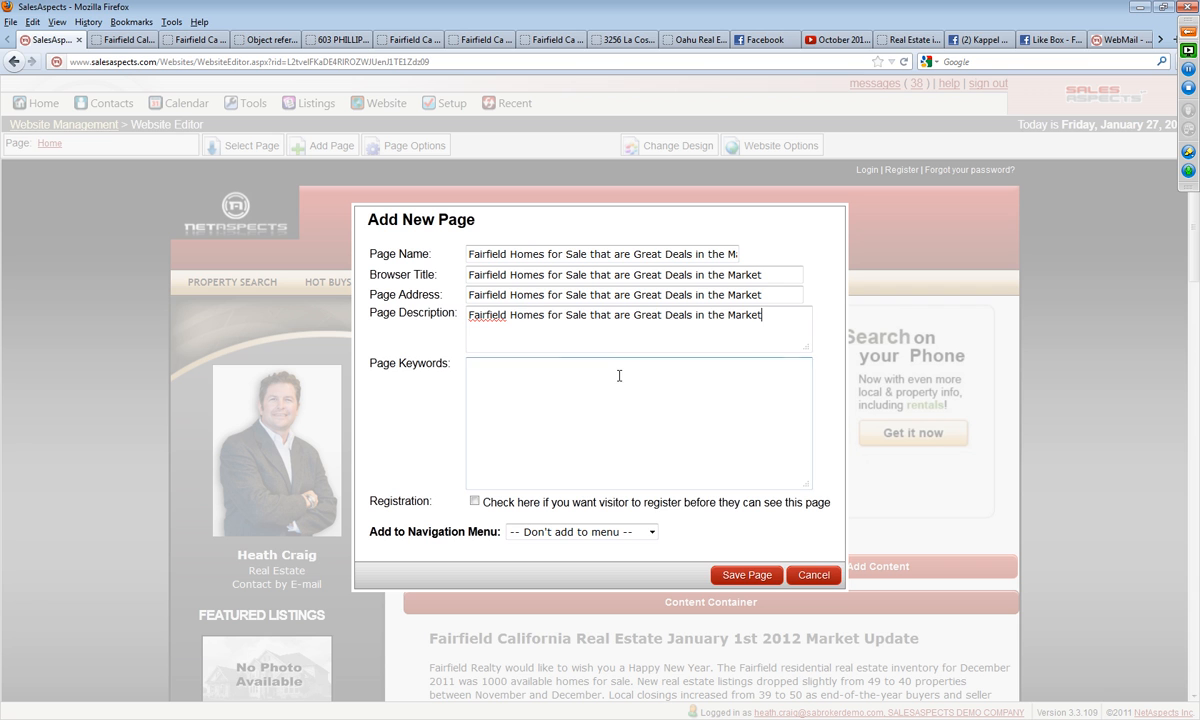
{"action": "right_click", "coordinate": [582, 362]}
{"action": "left_click", "coordinate": [605, 416]}
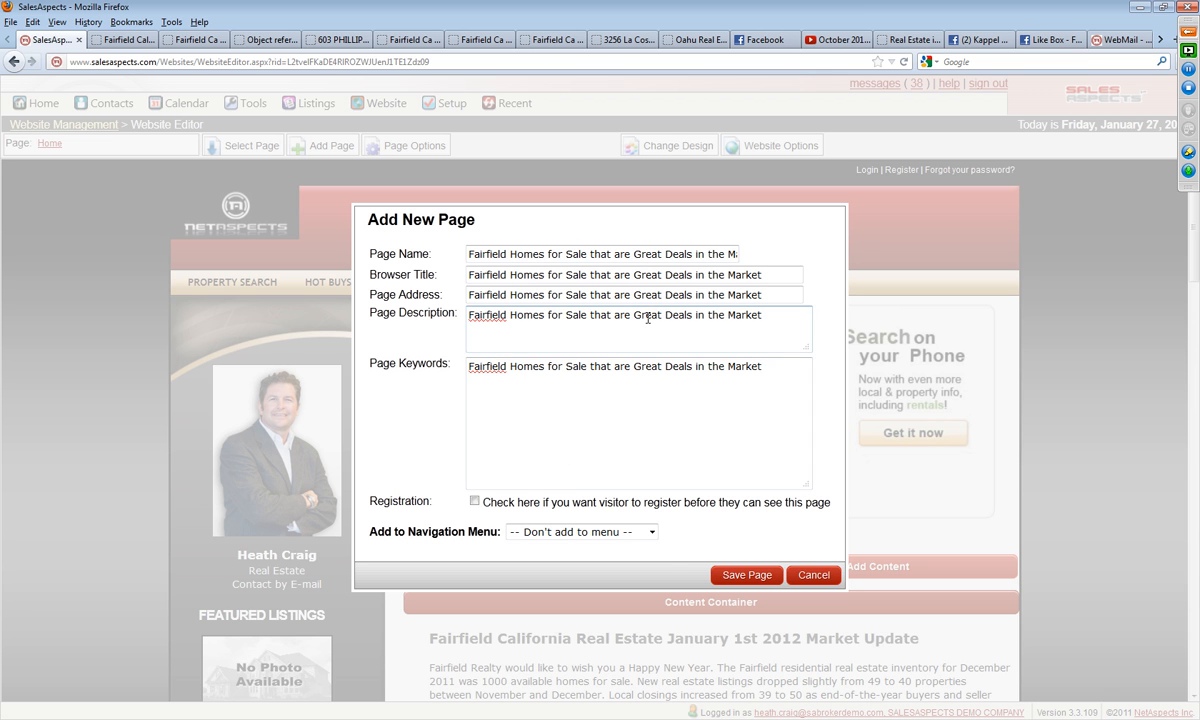
Step: Place the new page under the Hot Buys in Fairfield navigation menu and save it
{"action": "left_click", "coordinate": [605, 532]}
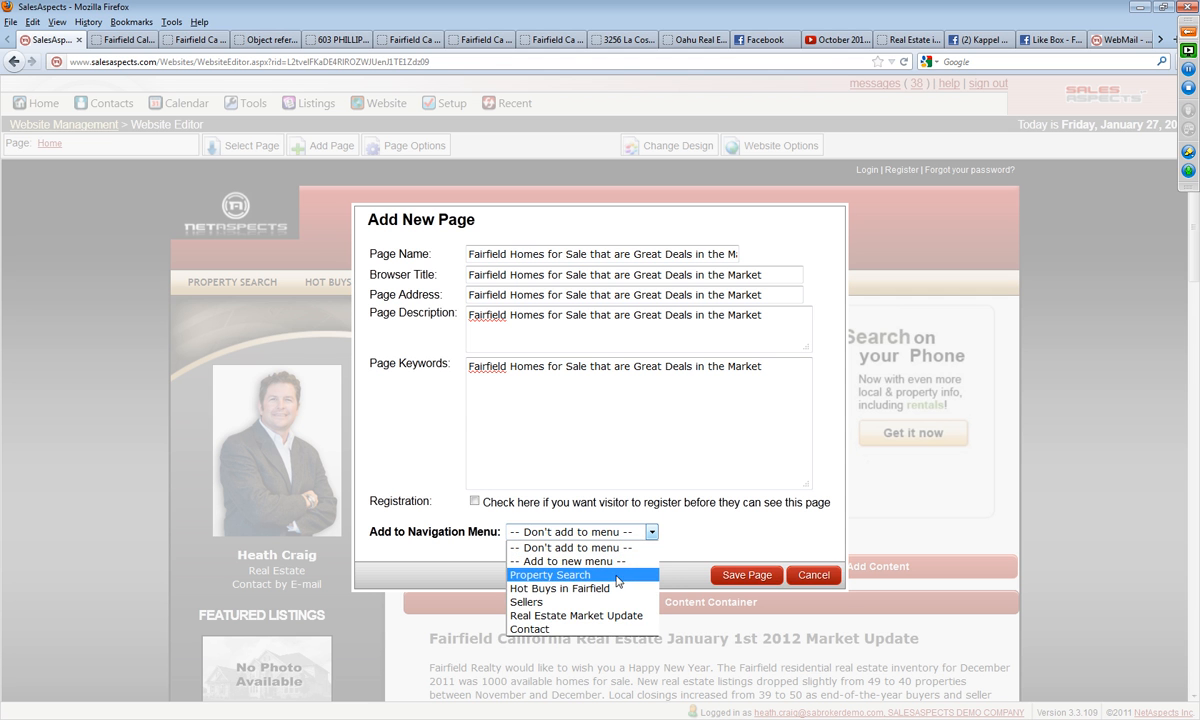
{"action": "left_click", "coordinate": [583, 590]}
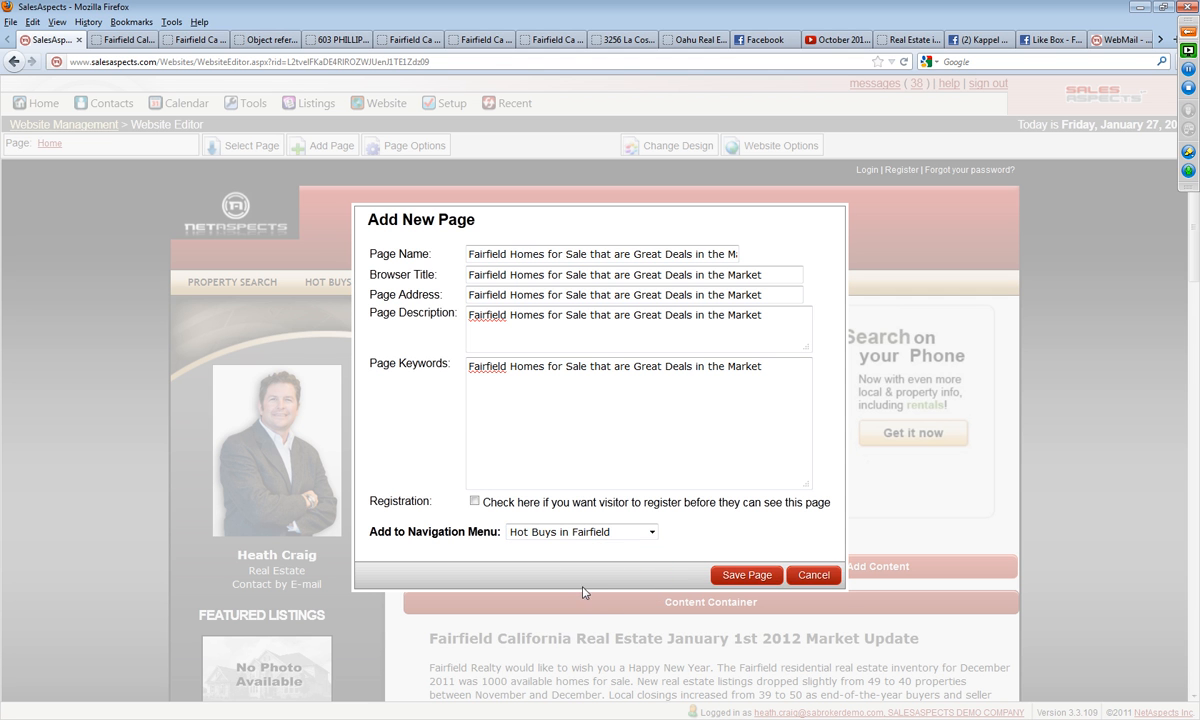
{"action": "left_click", "coordinate": [747, 575]}
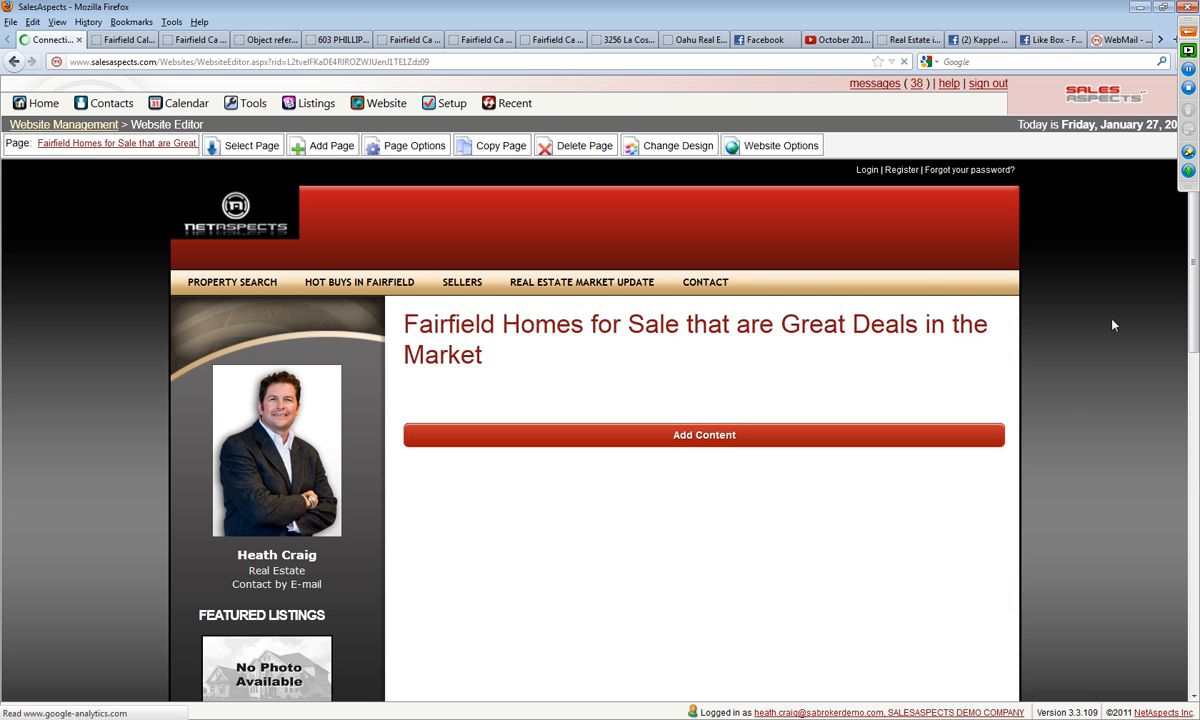
Step: Require visitor registration in the Great Deals page's properties and save them
{"action": "left_click", "coordinate": [407, 149]}
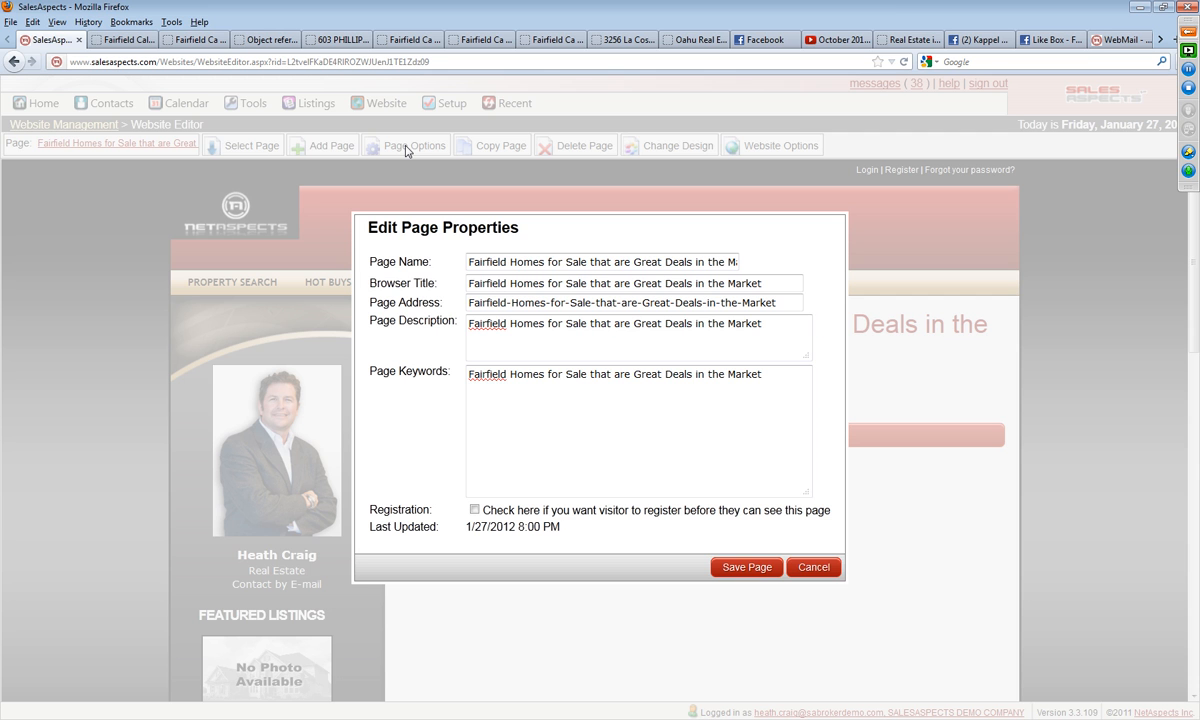
{"action": "left_click", "coordinate": [474, 509]}
{"action": "left_click", "coordinate": [760, 574]}
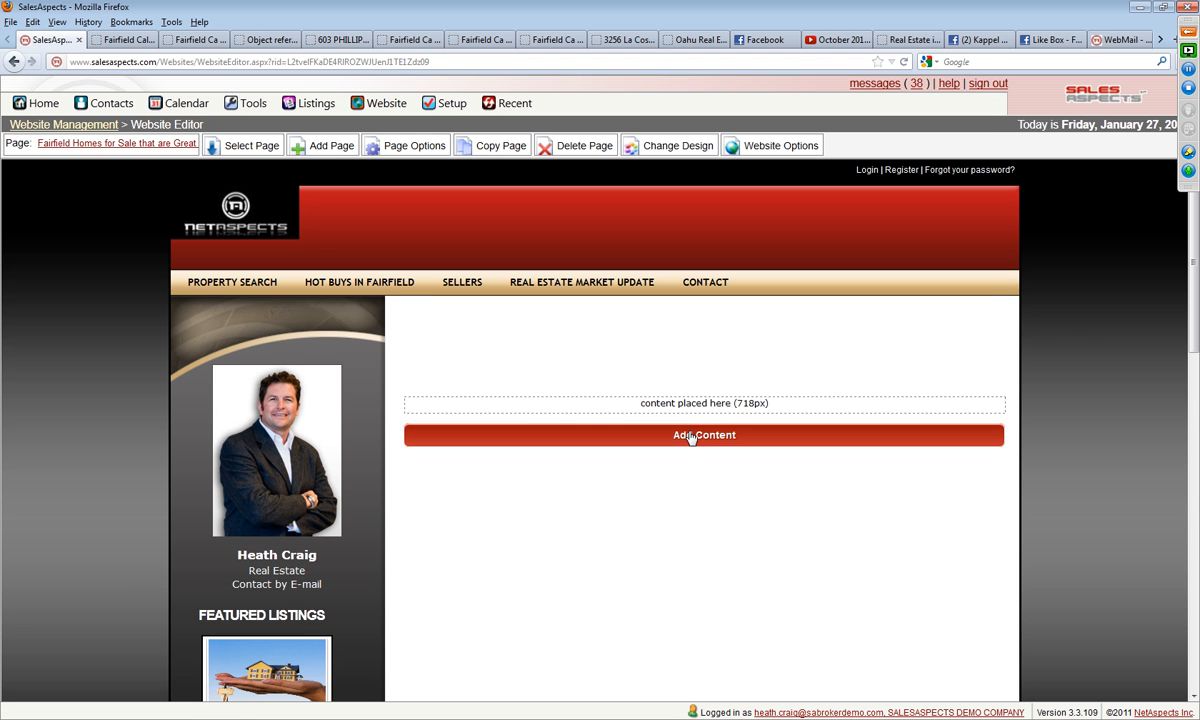
Step: Add the Real Estate Quick Search (New) content to the Great Deals page's main content area
{"action": "left_click", "coordinate": [690, 437]}
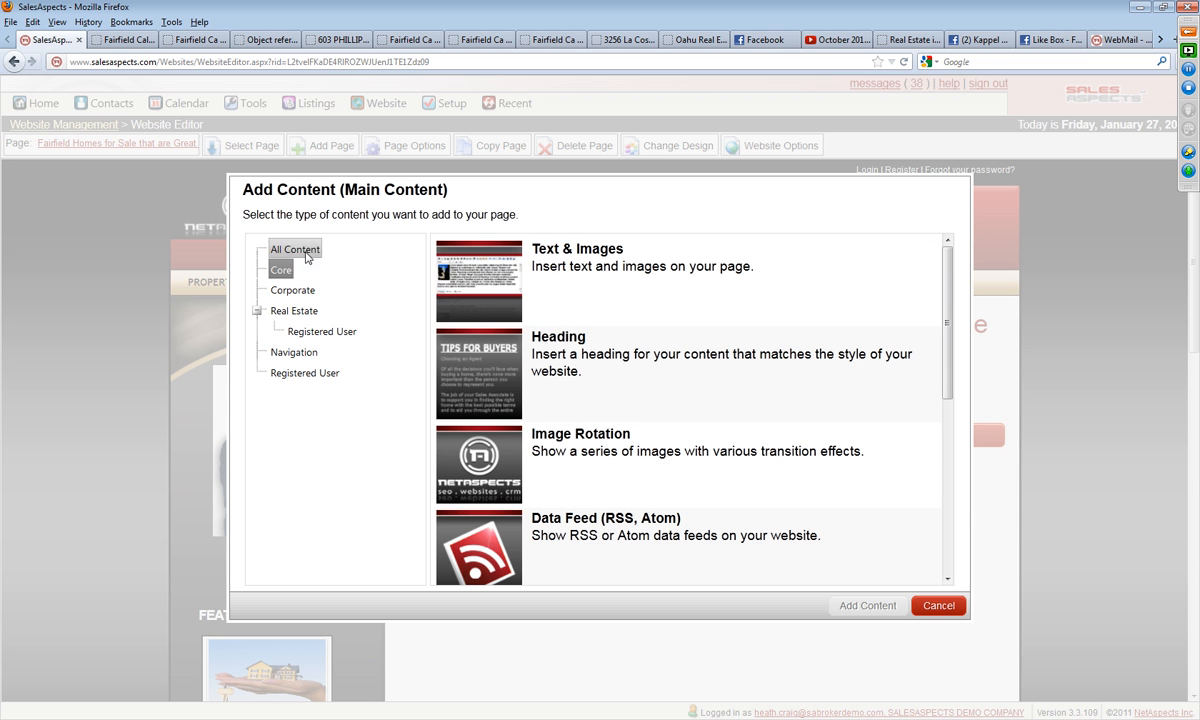
{"action": "left_click", "coordinate": [294, 311]}
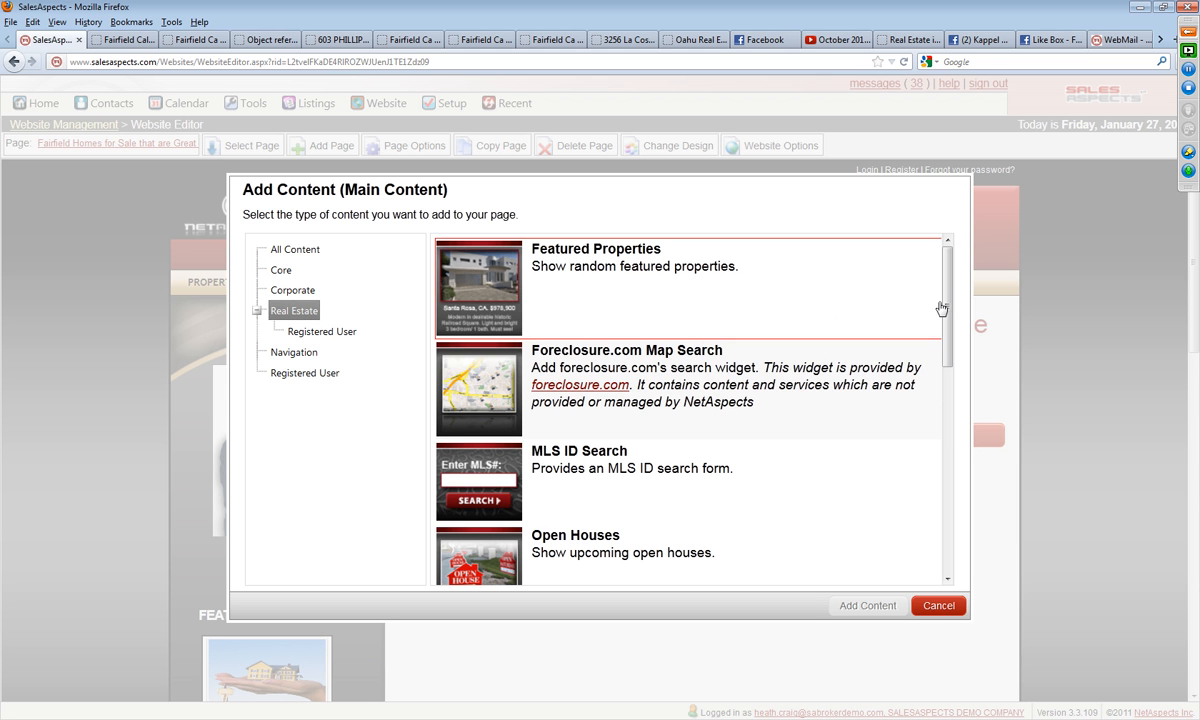
{"action": "left_click_drag", "start_coordinate": [946, 307], "coordinate": [937, 458]}
{"action": "left_click", "coordinate": [665, 380]}
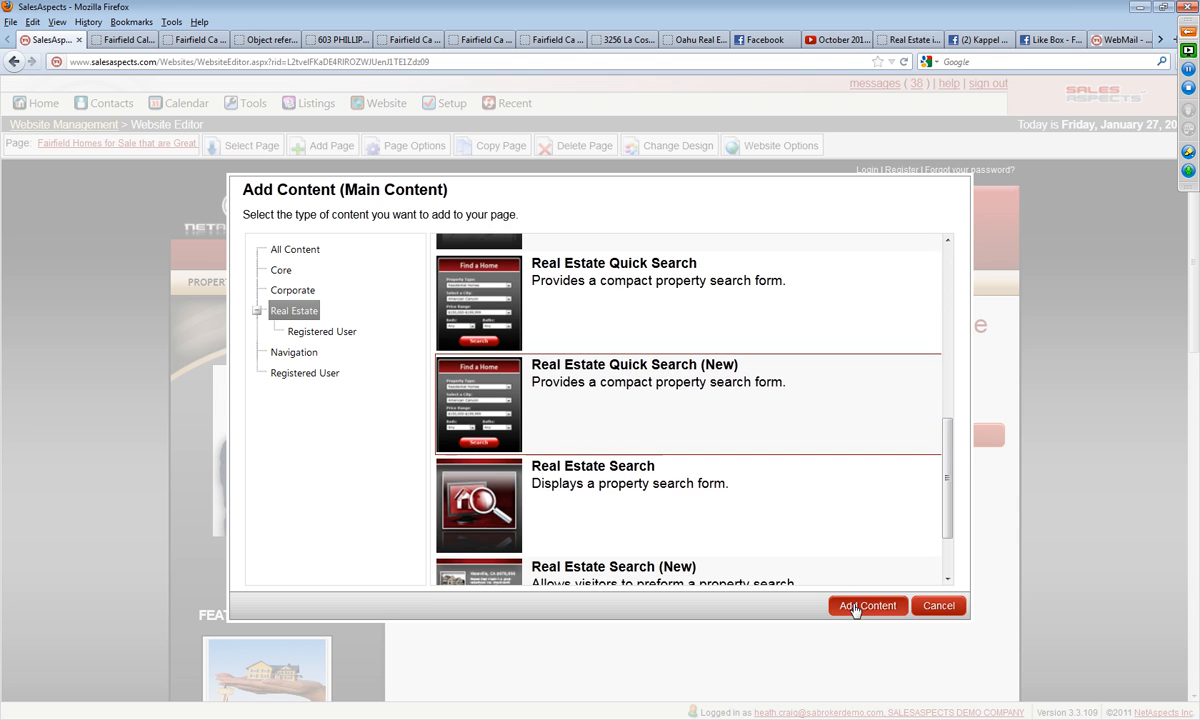
{"action": "left_click", "coordinate": [855, 606]}
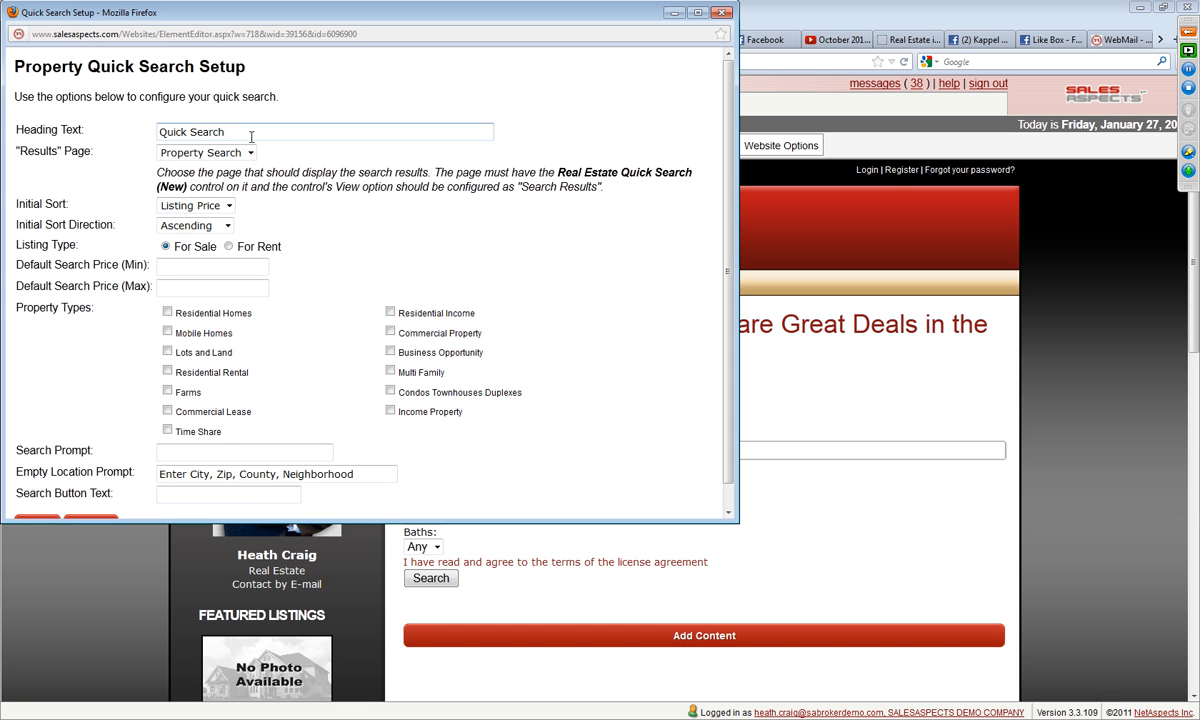
Step: Clear the quick search heading, set default search prices to 0 minimum and 250000 maximum, and include Residential Homes
{"action": "left_click_drag", "start_coordinate": [251, 136], "coordinate": [113, 149]}
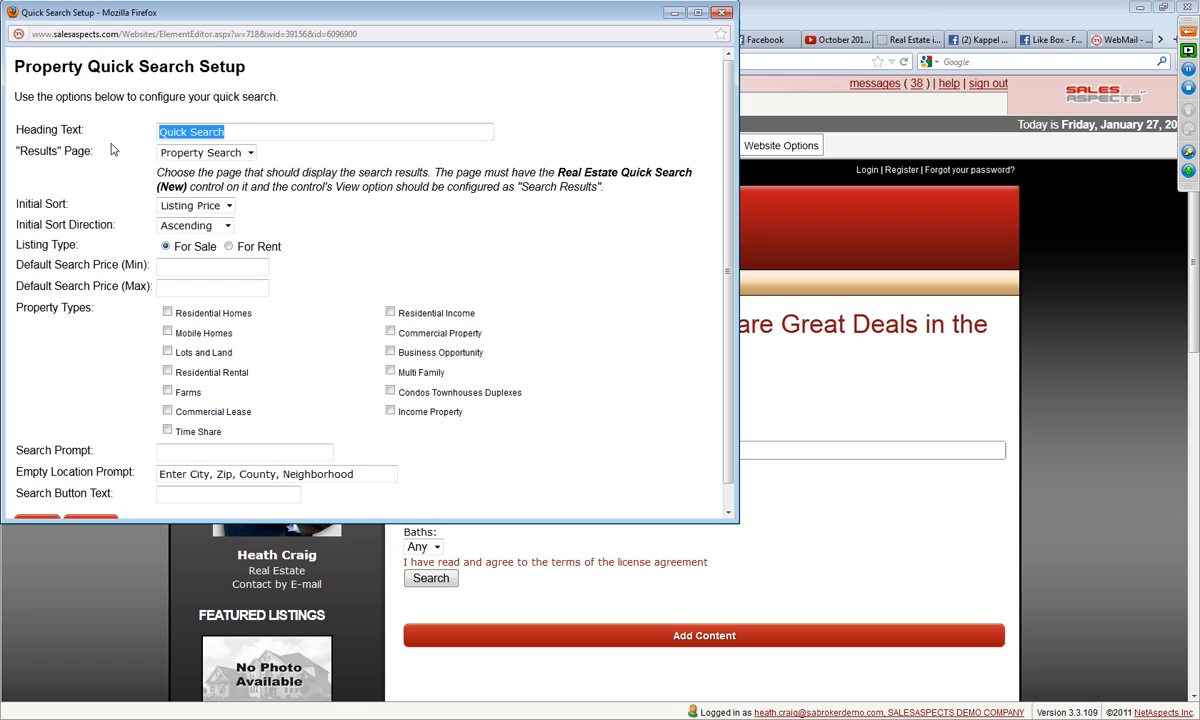
{"action": "type", "text": "Hot"}
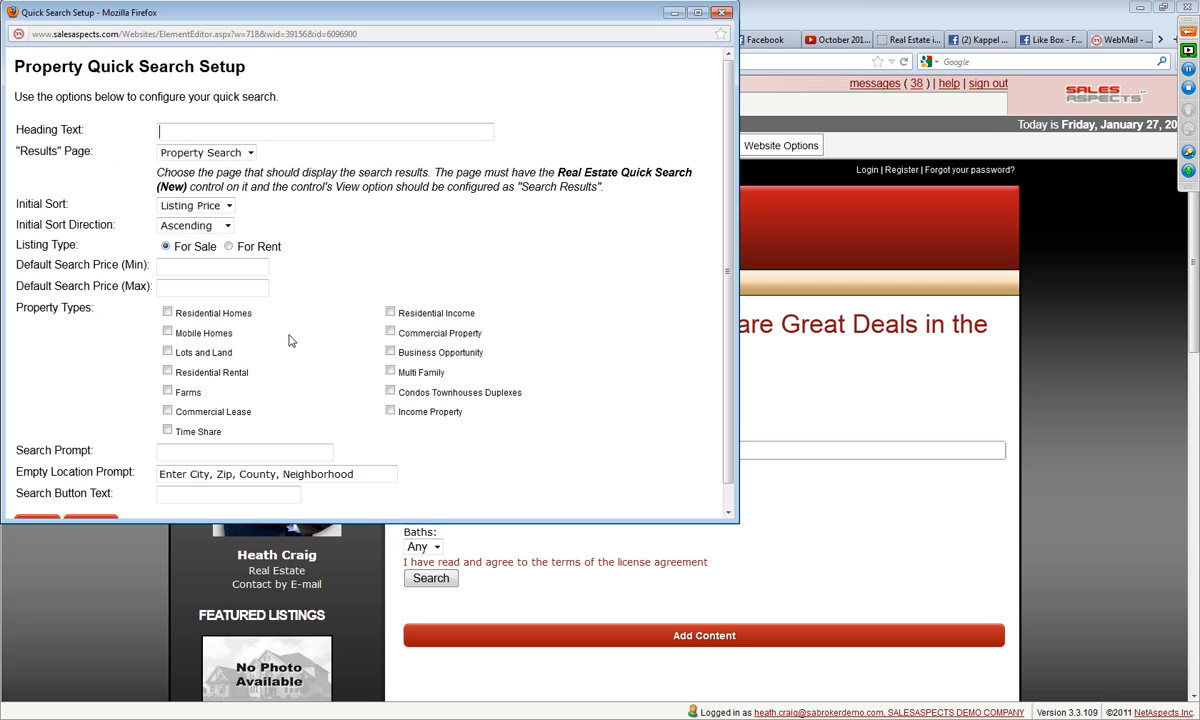
{"action": "scroll", "coordinate": [316, 326], "scroll_direction": "down", "scroll_amount": 1}
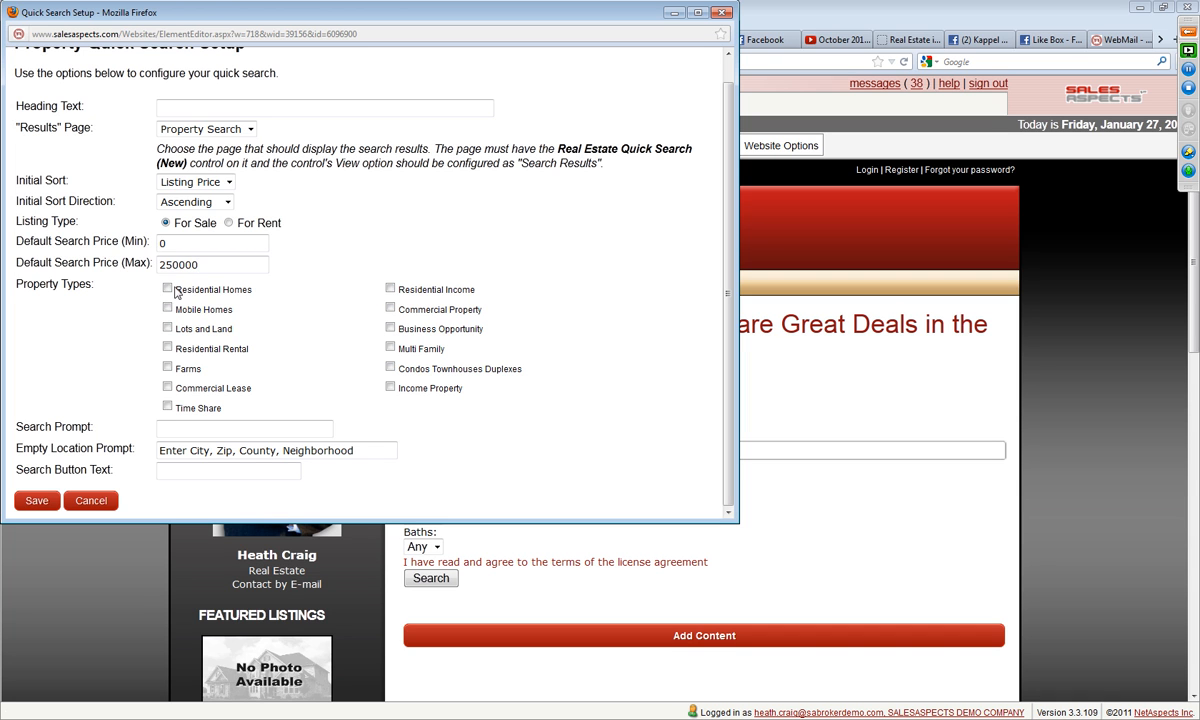
{"action": "left_click", "coordinate": [168, 290]}
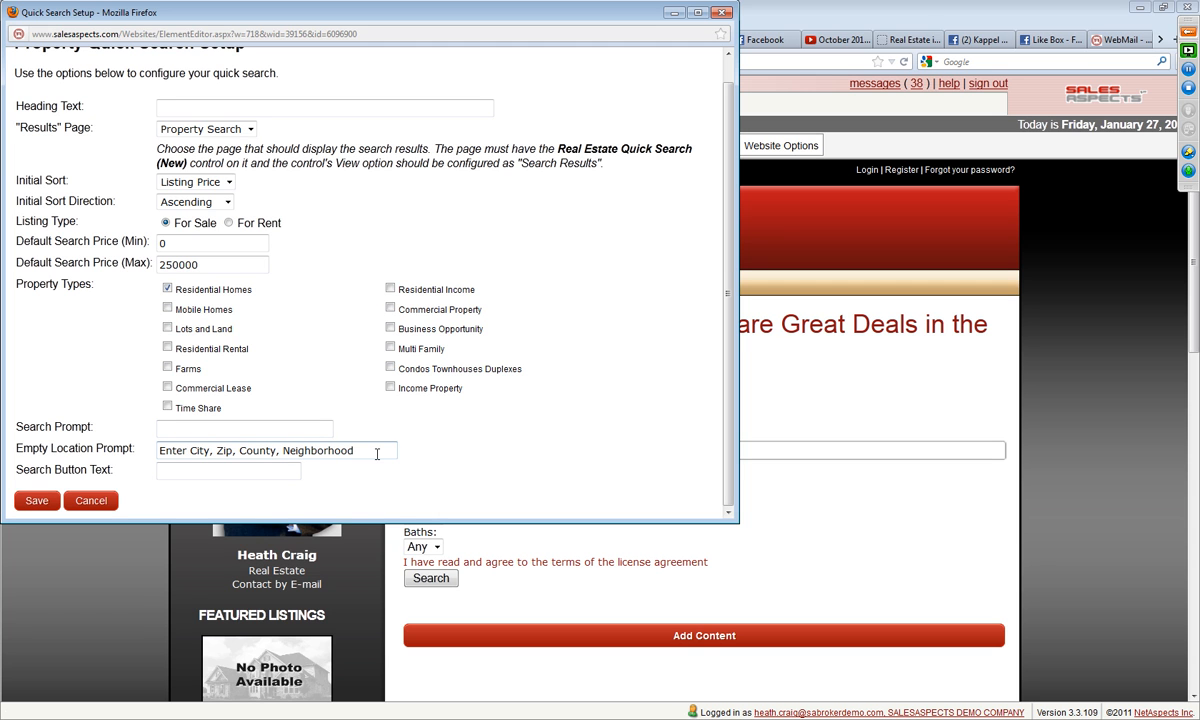
Step: Set the quick search's search prompt to "Fairfield, CA" and save the setup
{"action": "scroll", "coordinate": [377, 451], "scroll_direction": "up", "scroll_amount": 1}
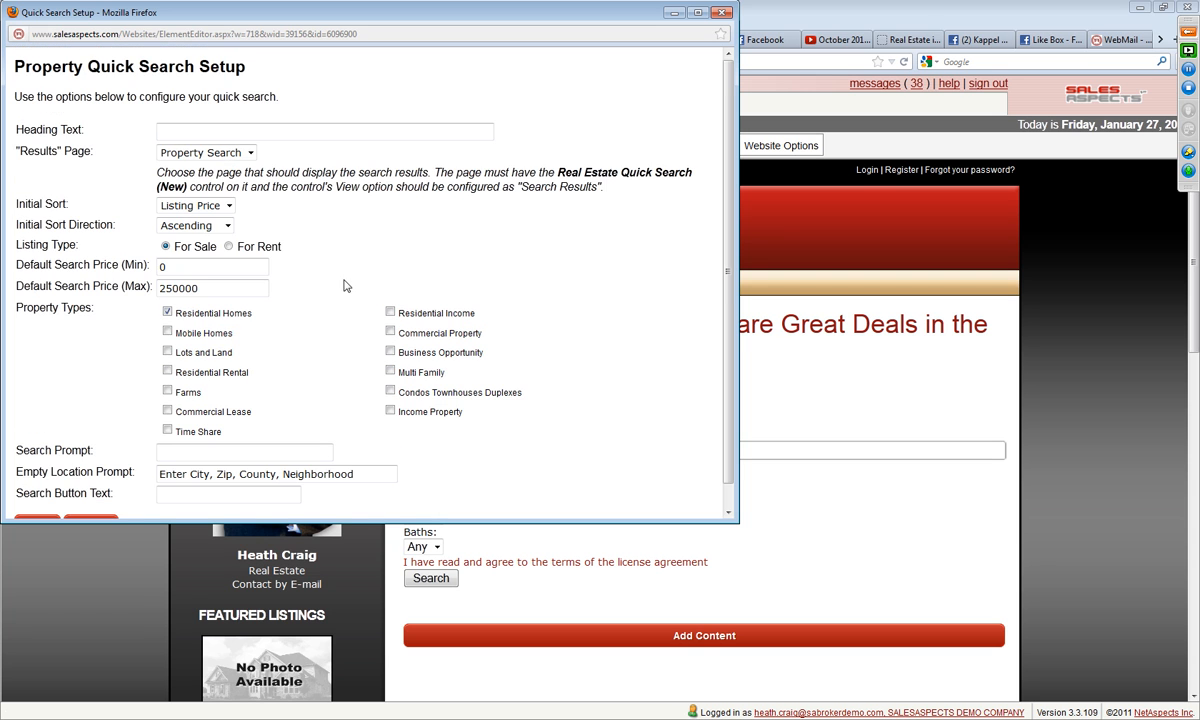
{"action": "scroll", "coordinate": [350, 284], "scroll_direction": "down", "scroll_amount": 1}
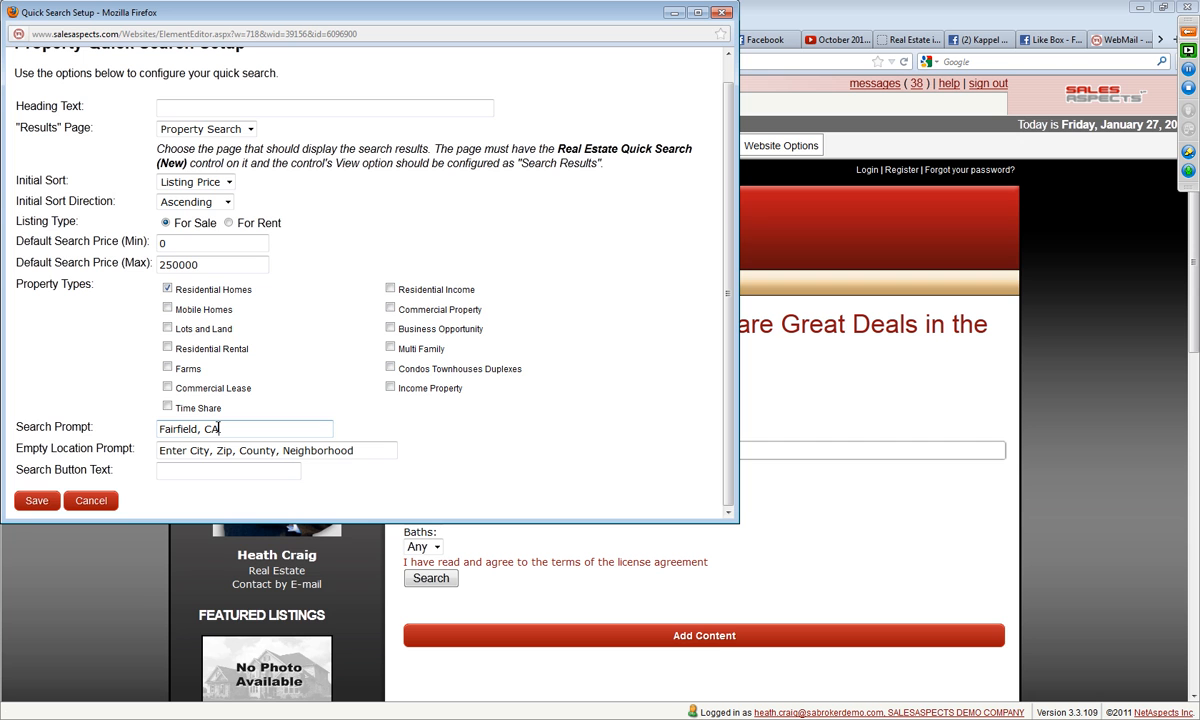
{"action": "left_click", "coordinate": [37, 500]}
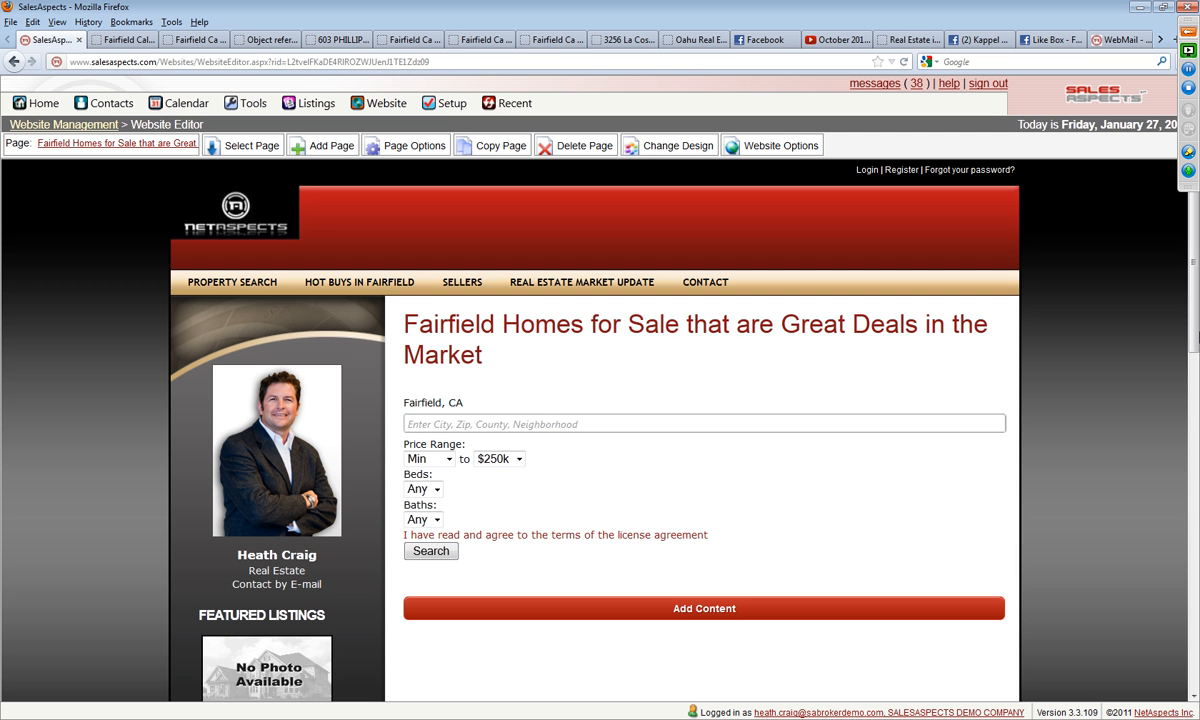
Step: Delete the quick search content from the Great Deals page and confirm the deletion
{"action": "left_click", "coordinate": [689, 481]}
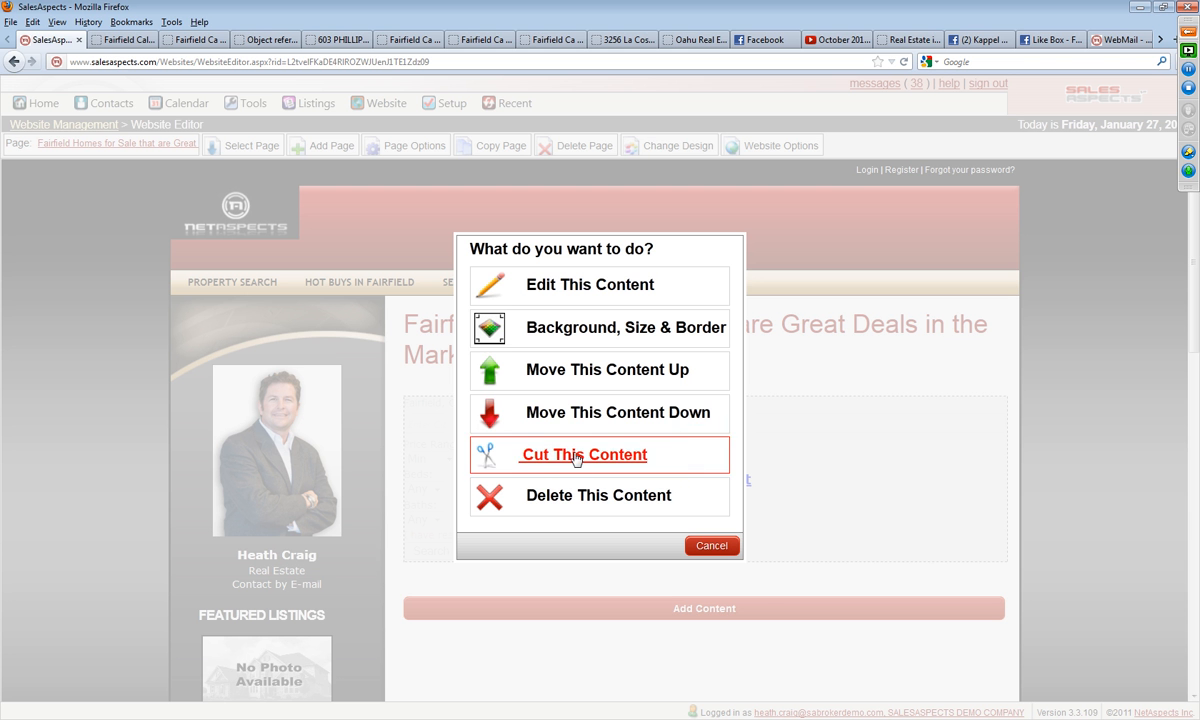
{"action": "left_click", "coordinate": [571, 491]}
{"action": "left_click", "coordinate": [628, 337]}
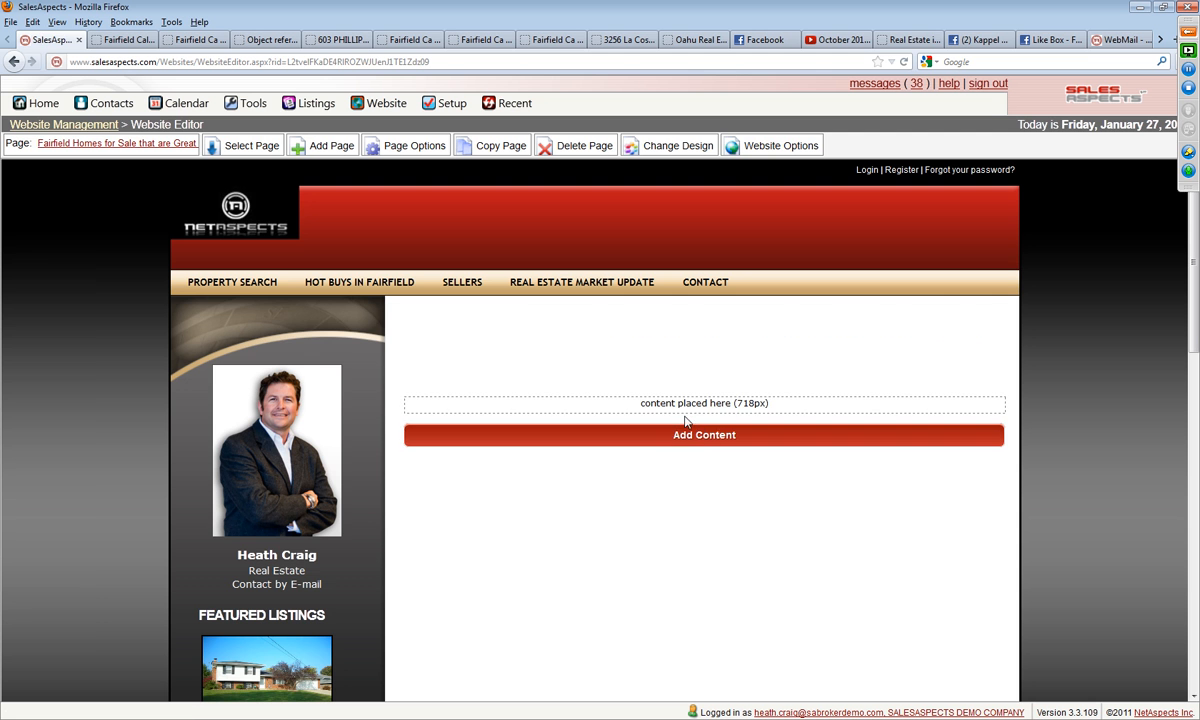
Step: Add an editable heading-and-text content block to the Great Deals page's main content area
{"action": "left_click", "coordinate": [695, 436]}
{"action": "scroll", "coordinate": [693, 405], "scroll_direction": "up", "scroll_amount": 3}
{"action": "scroll", "coordinate": [693, 405], "scroll_direction": "up", "scroll_amount": 3}
{"action": "left_click", "coordinate": [612, 302]}
{"action": "left_click", "coordinate": [867, 606]}
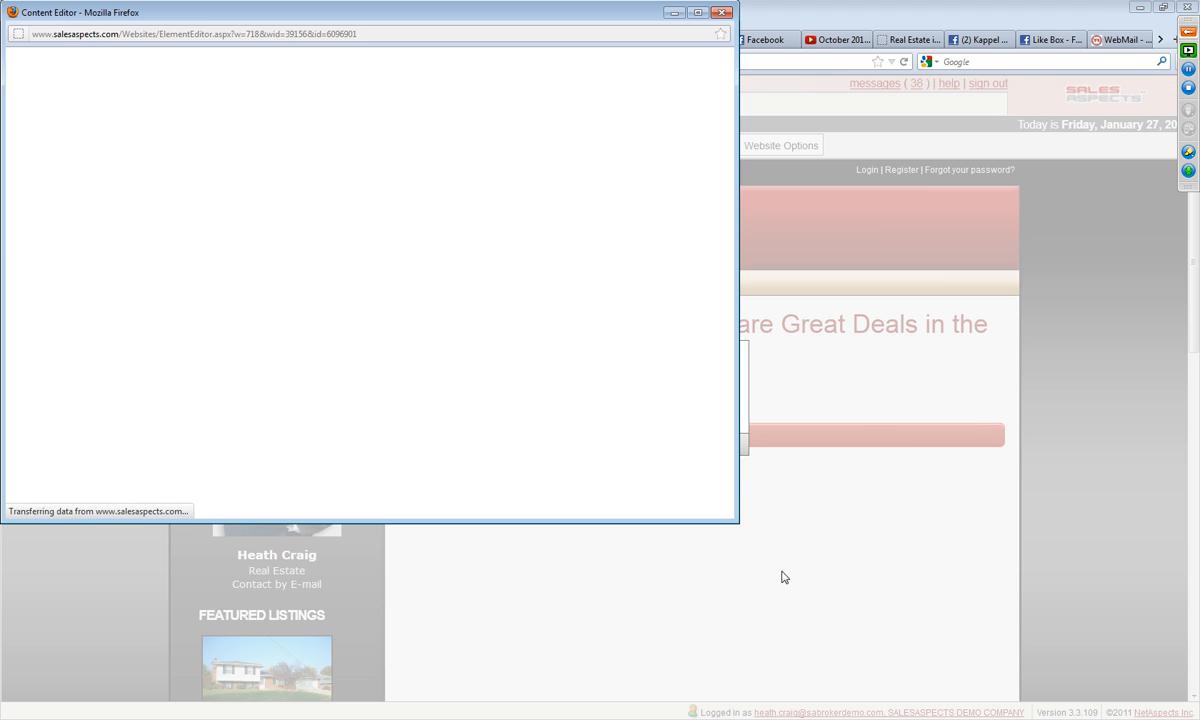
Step: Replace the placeholder heading with "Super Hot Deals" and select the placeholder body text
{"action": "left_click_drag", "start_coordinate": [222, 124], "coordinate": [100, 193]}
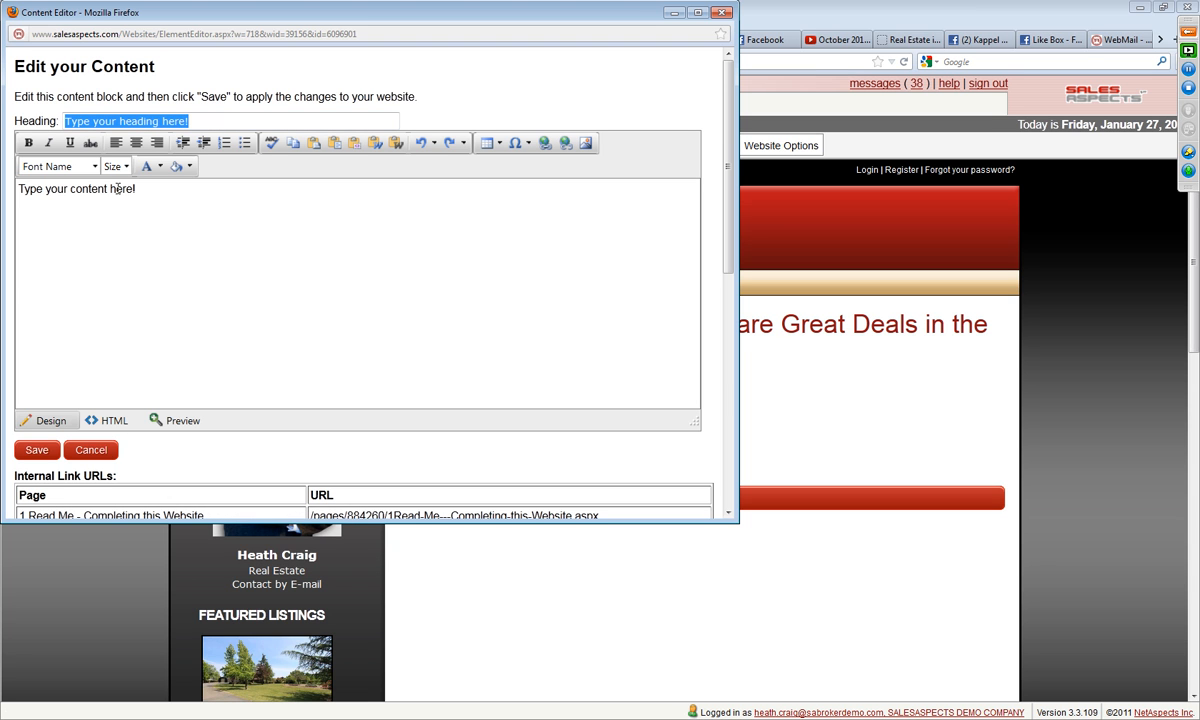
{"action": "type", "text": "Super Hot Deals"}
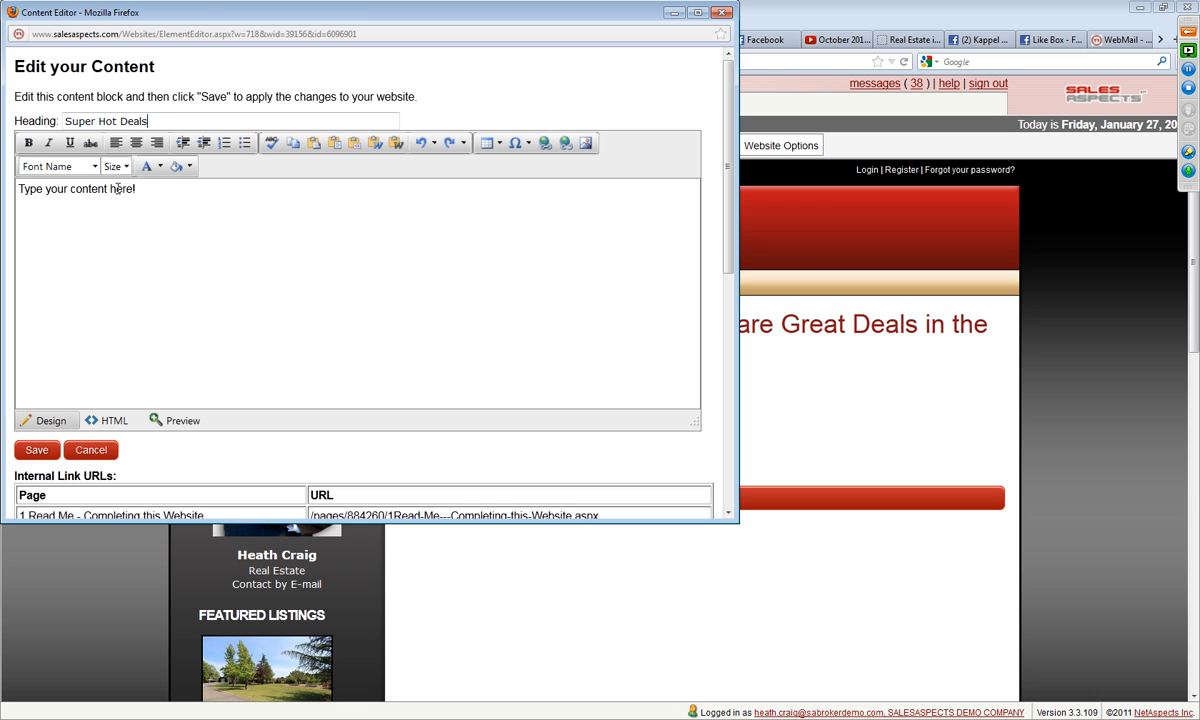
{"action": "left_click_drag", "start_coordinate": [158, 190], "coordinate": [4, 184]}
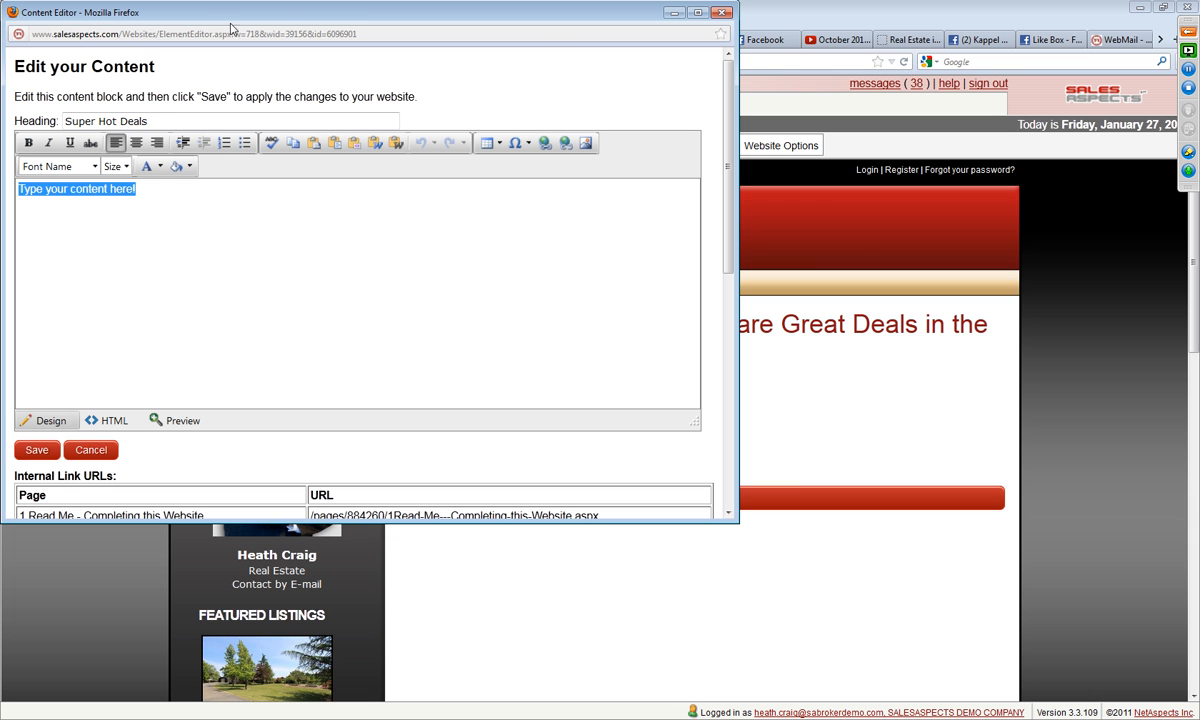
Step: Move the content editor aside and open the Property Search page on the published Fairfield website
{"action": "left_click_drag", "start_coordinate": [295, 22], "coordinate": [417, 266]}
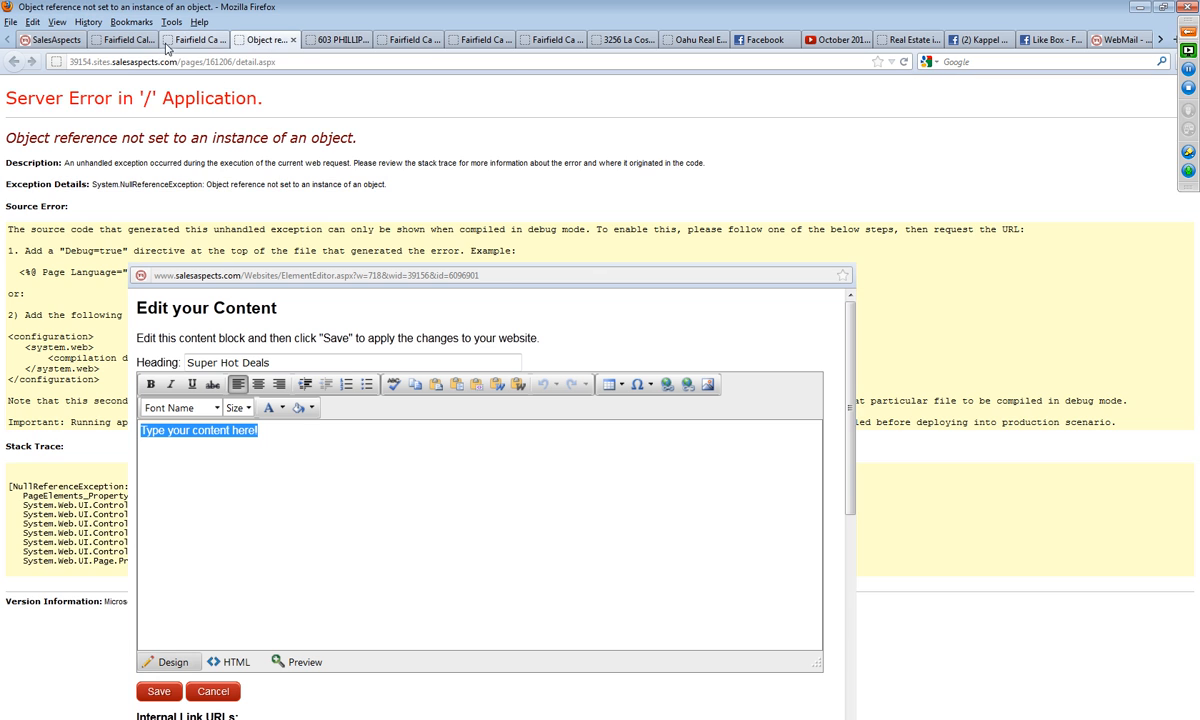
{"action": "left_click", "coordinate": [201, 41]}
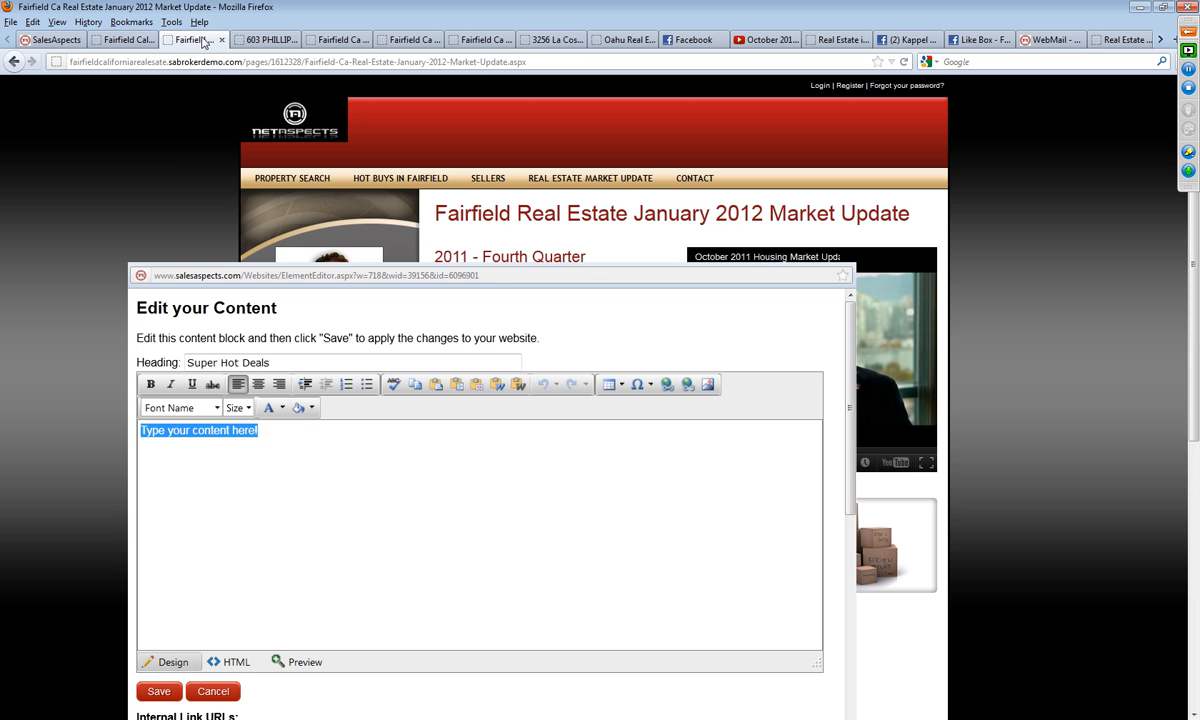
{"action": "mouse_move", "coordinate": [394, 182]}
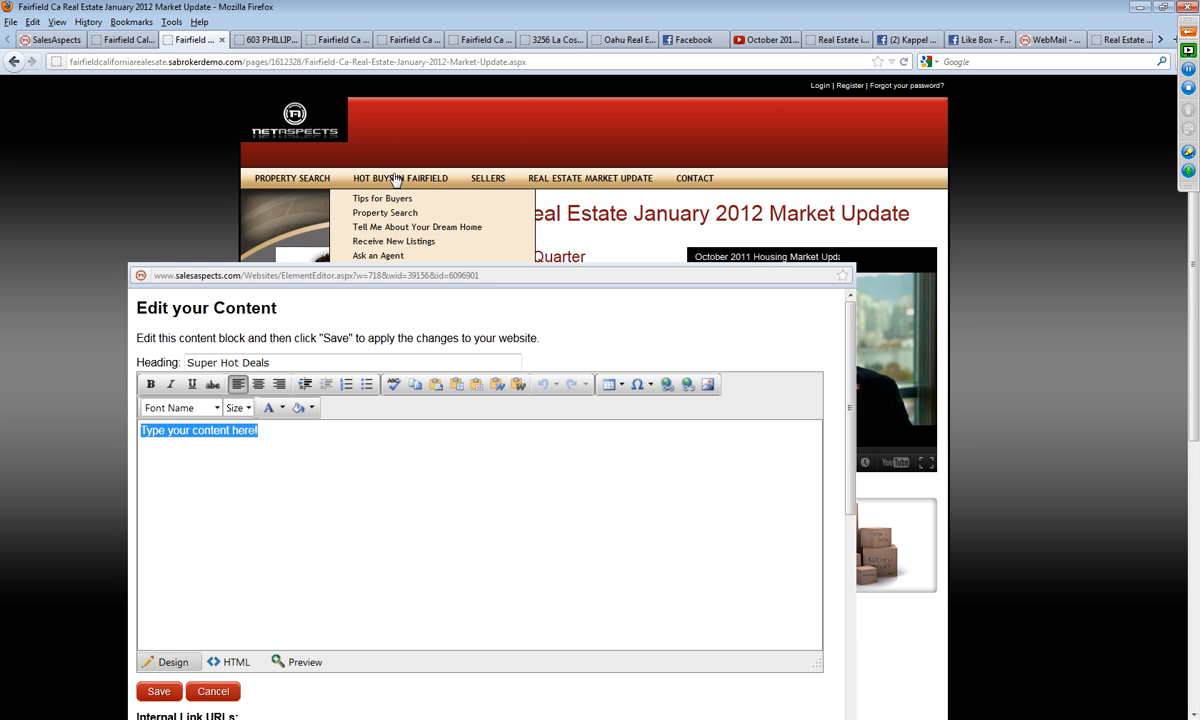
{"action": "left_click", "coordinate": [194, 181]}
{"action": "left_click", "coordinate": [300, 178]}
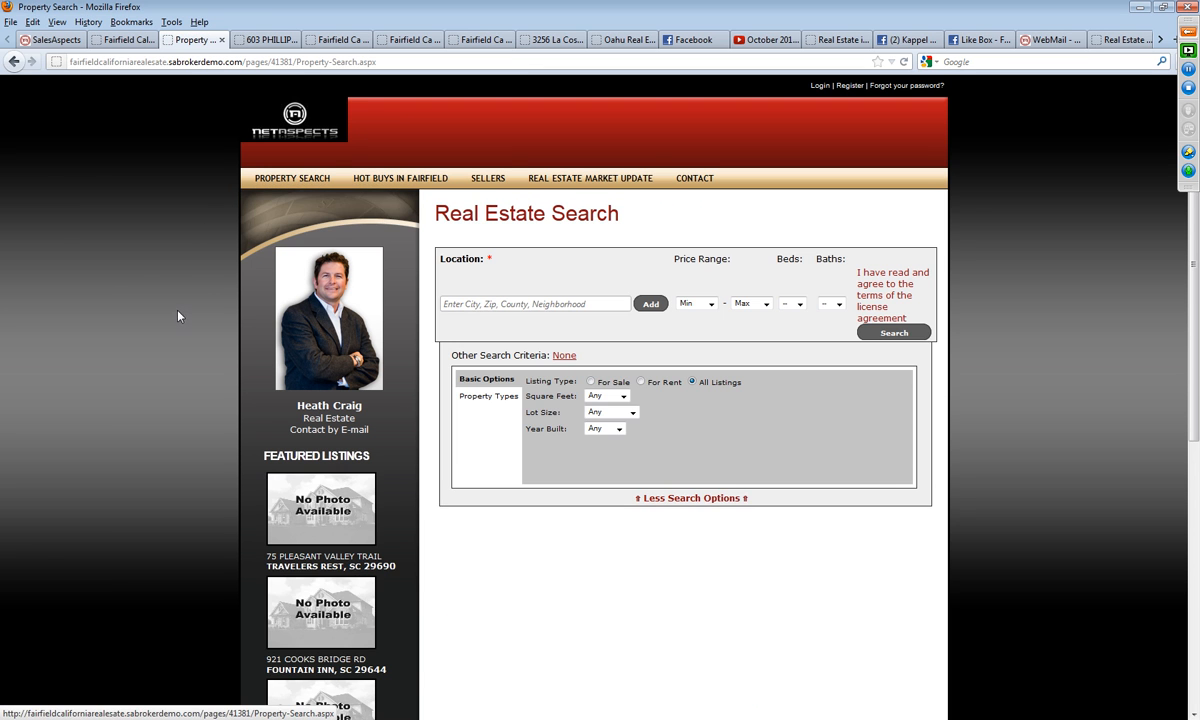
Step: Search Vacaville, CA for homes from $250k to $300k with 5+ beds and open the Sage Sparrow listing
{"action": "left_click", "coordinate": [485, 302]}
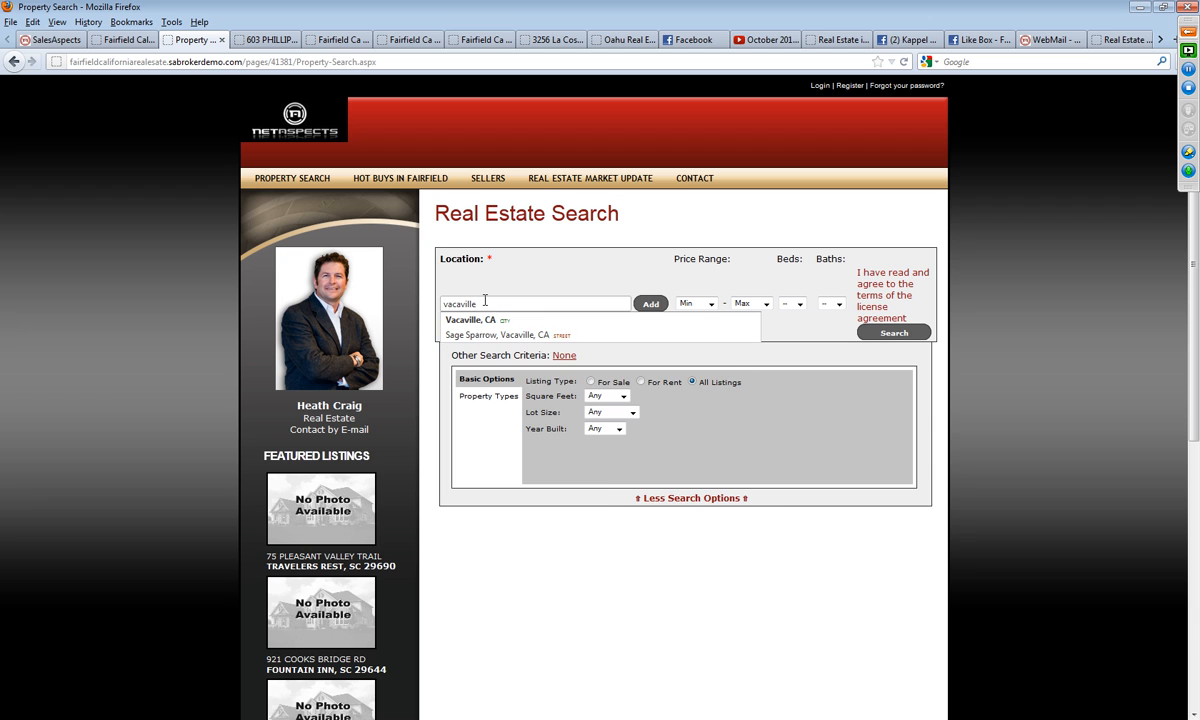
{"action": "left_click", "coordinate": [490, 321]}
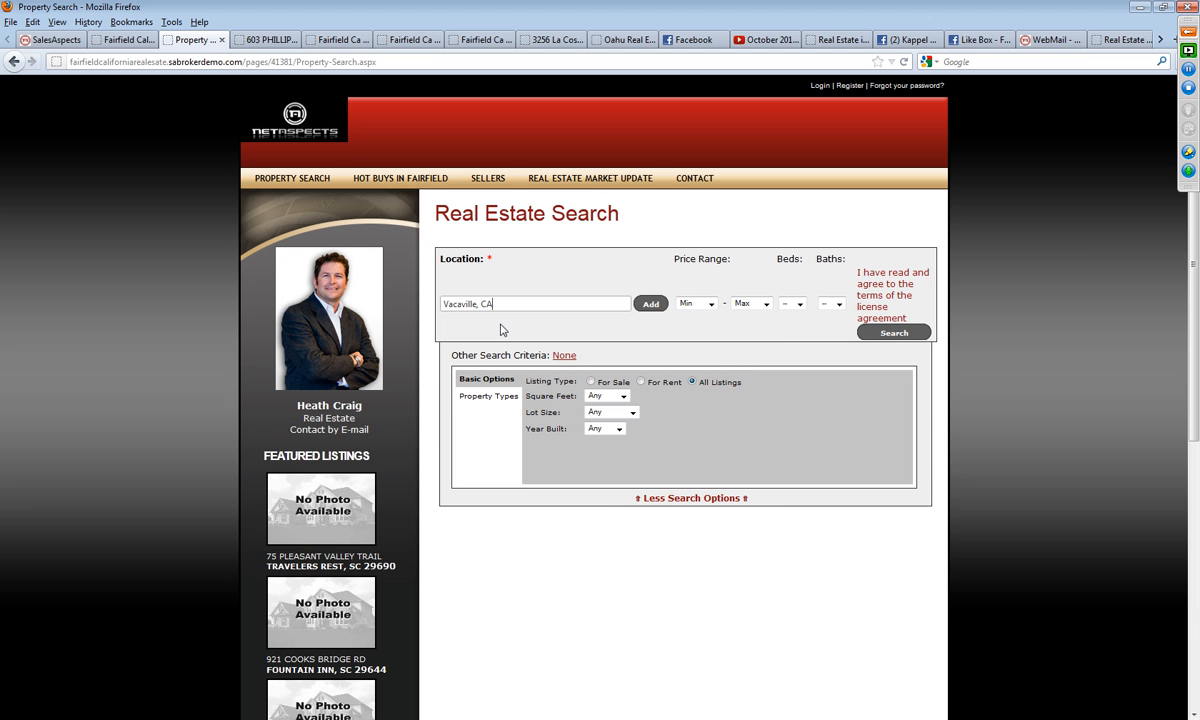
{"action": "left_click", "coordinate": [709, 303]}
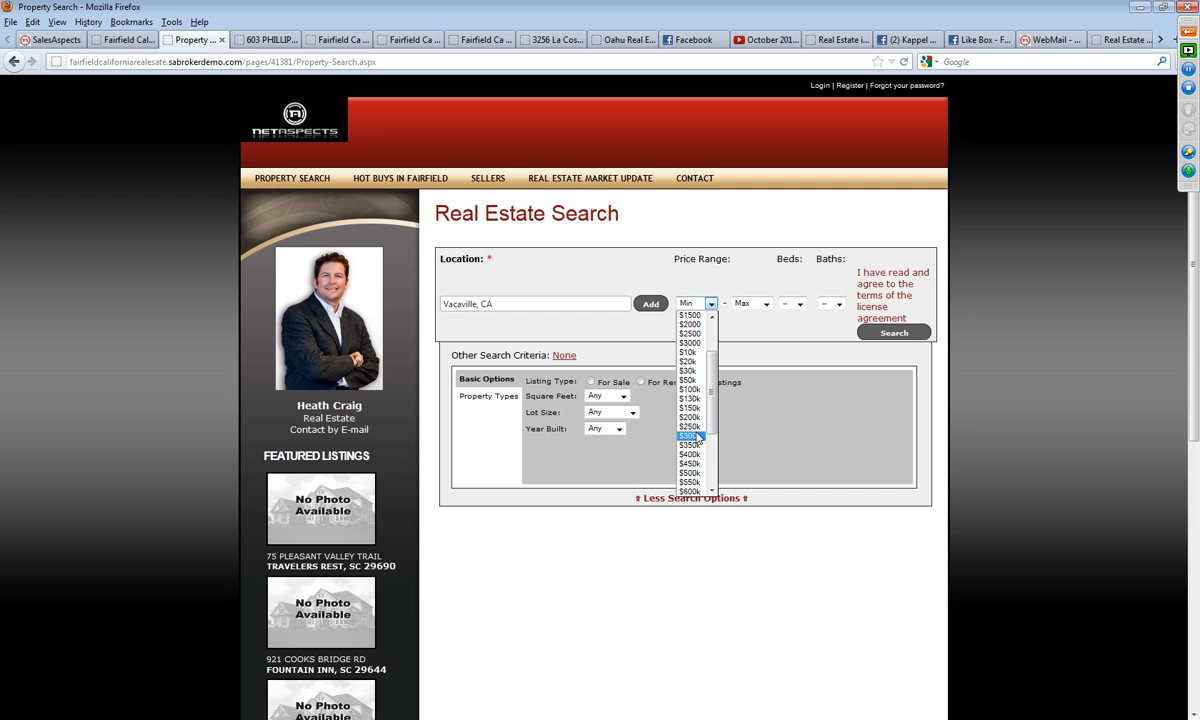
{"action": "left_click", "coordinate": [690, 426]}
{"action": "left_click", "coordinate": [760, 303]}
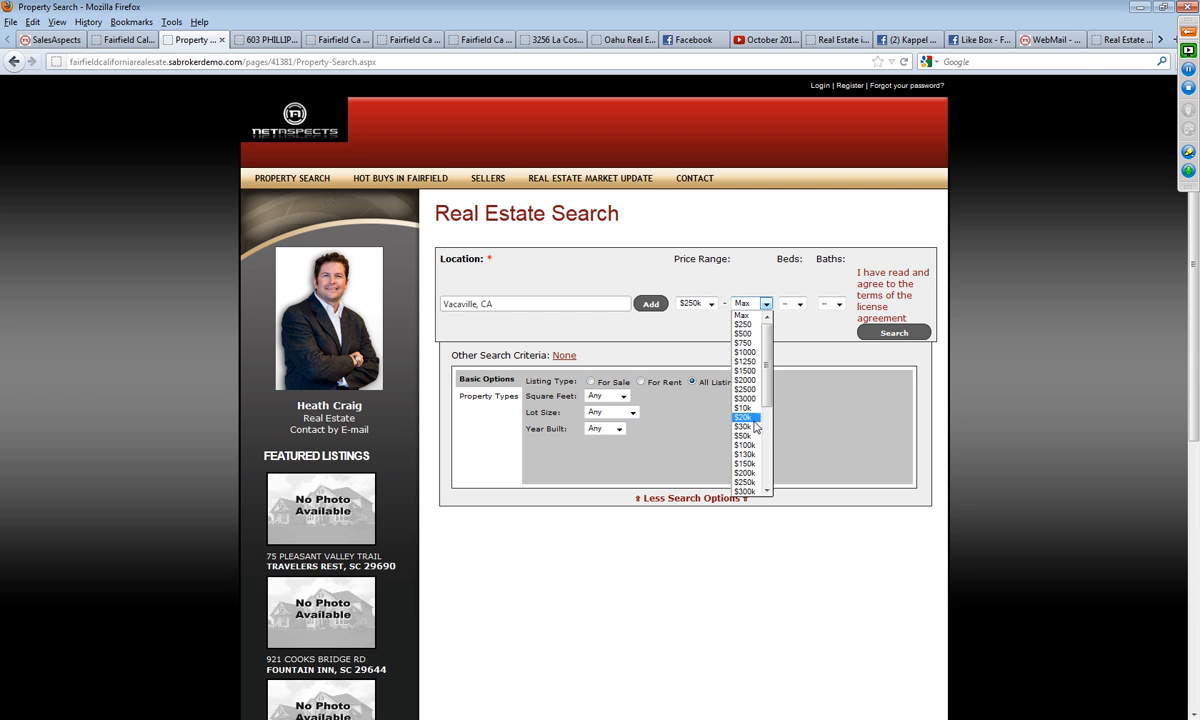
{"action": "left_click", "coordinate": [748, 491]}
{"action": "left_click", "coordinate": [792, 303]}
{"action": "left_click", "coordinate": [794, 362]}
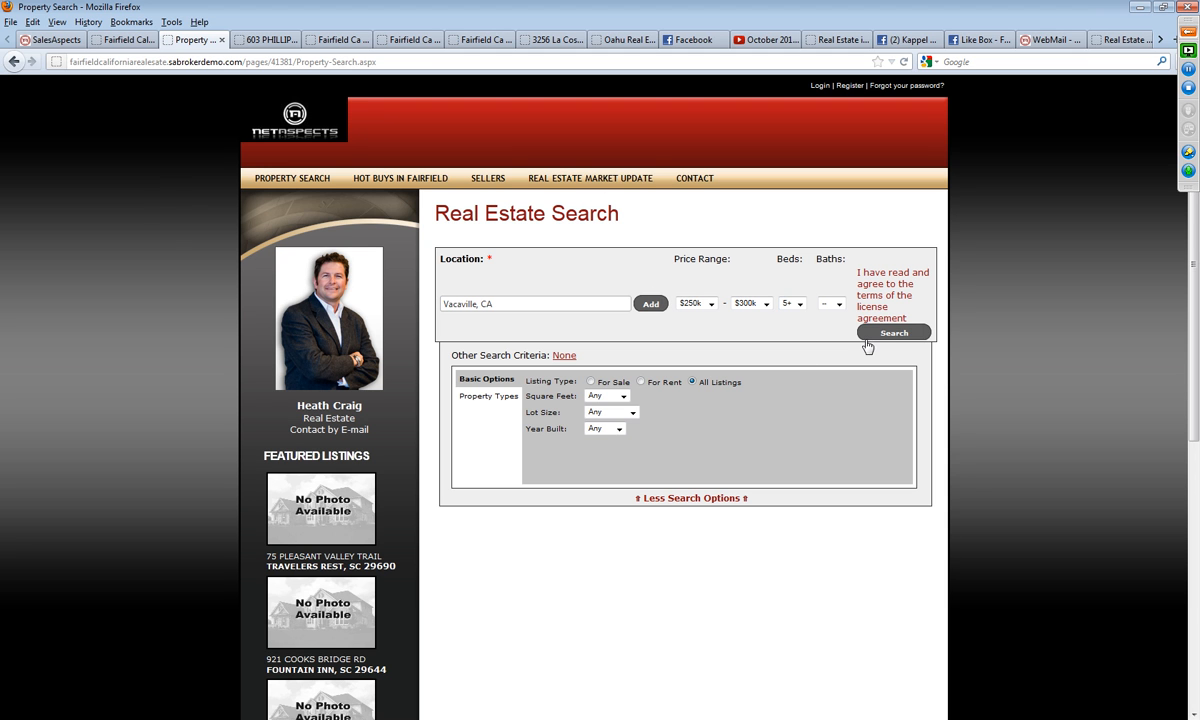
{"action": "left_click", "coordinate": [893, 333]}
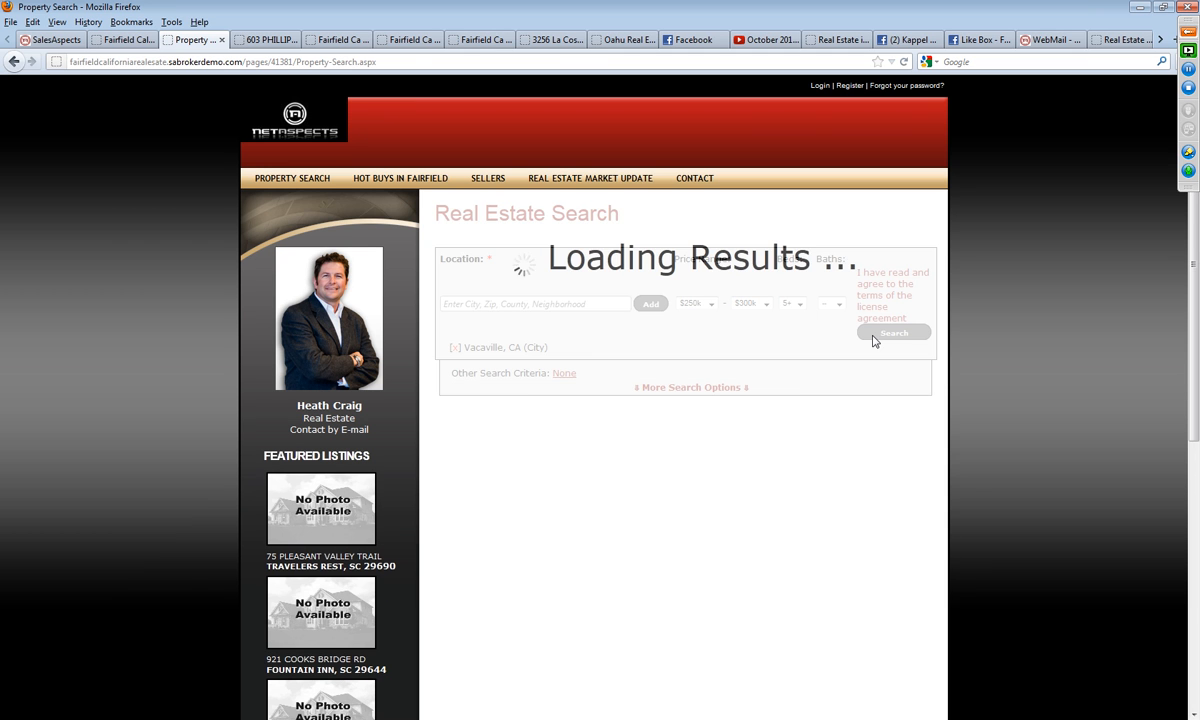
{"action": "scroll", "coordinate": [681, 356], "scroll_direction": "up", "scroll_amount": 4}
{"action": "left_click", "coordinate": [600, 327]}
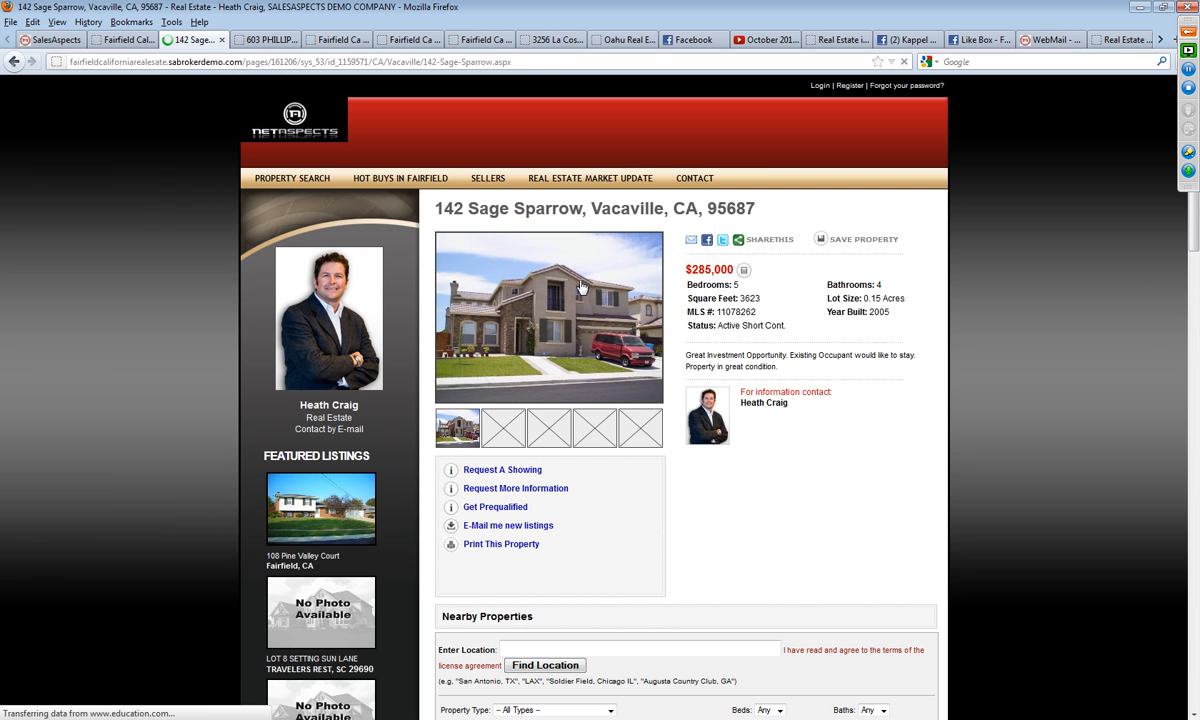
Step: Copy the open listing's web address and return to the content editor
{"action": "left_click", "coordinate": [510, 61]}
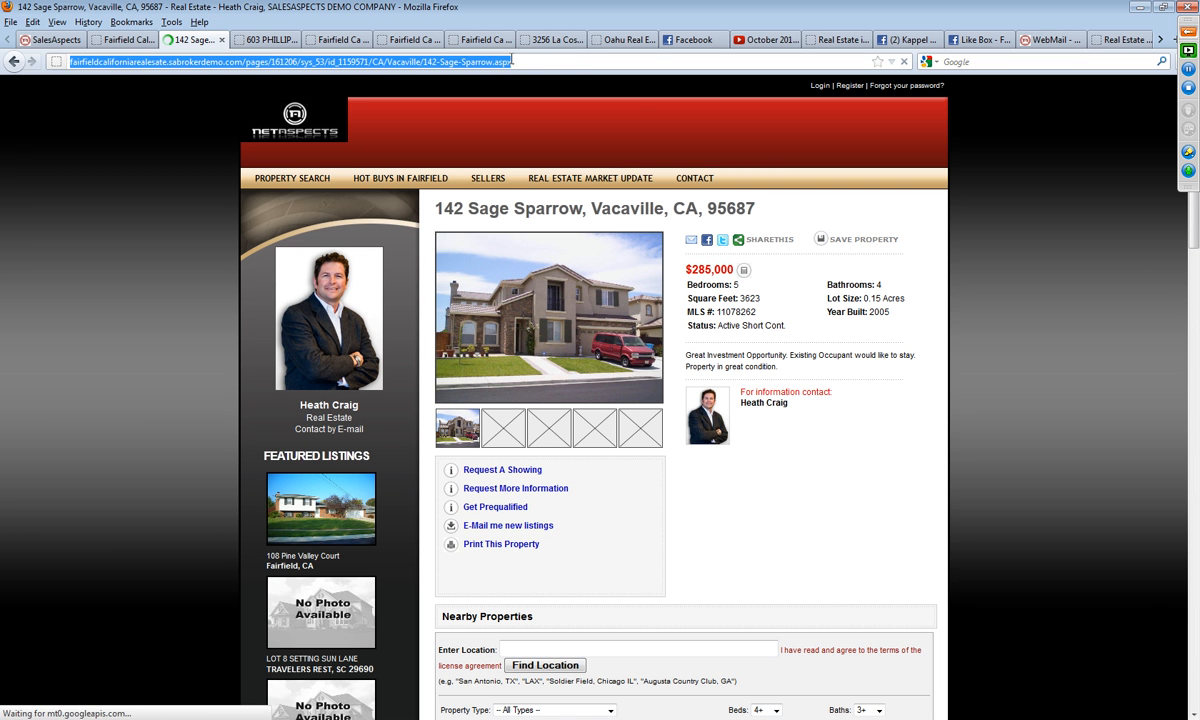
{"action": "right_click", "coordinate": [512, 61]}
{"action": "left_click", "coordinate": [546, 106]}
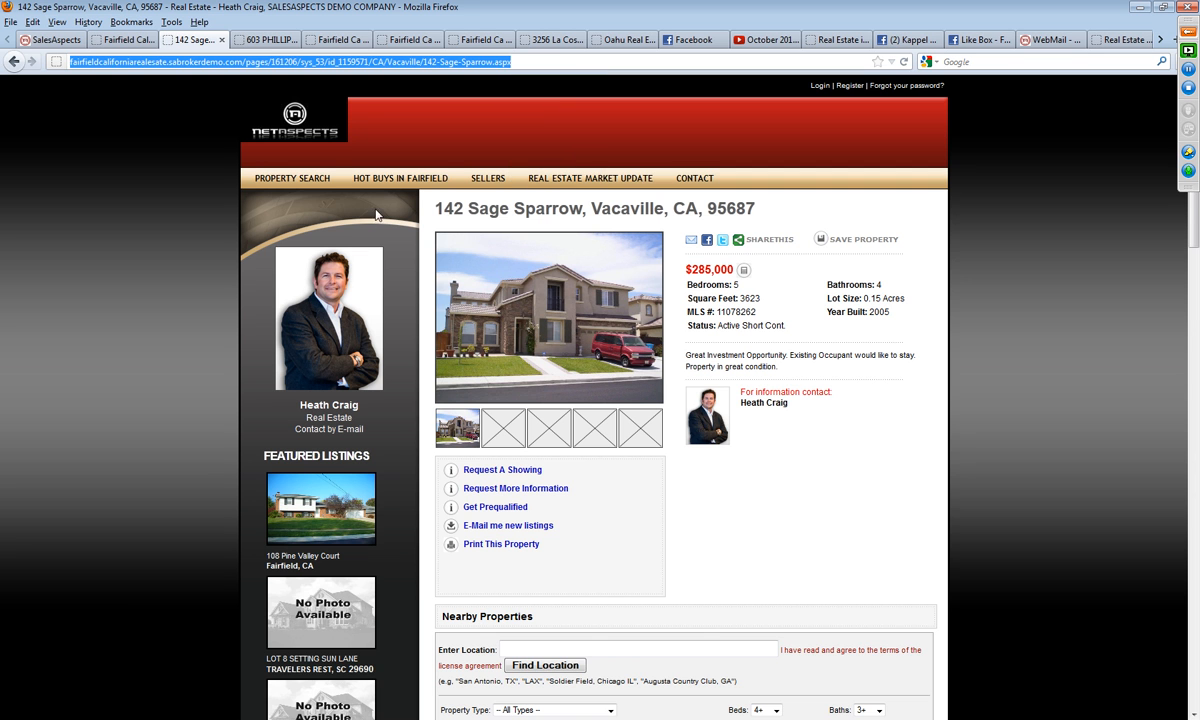
{"action": "left_click", "coordinate": [123, 40]}
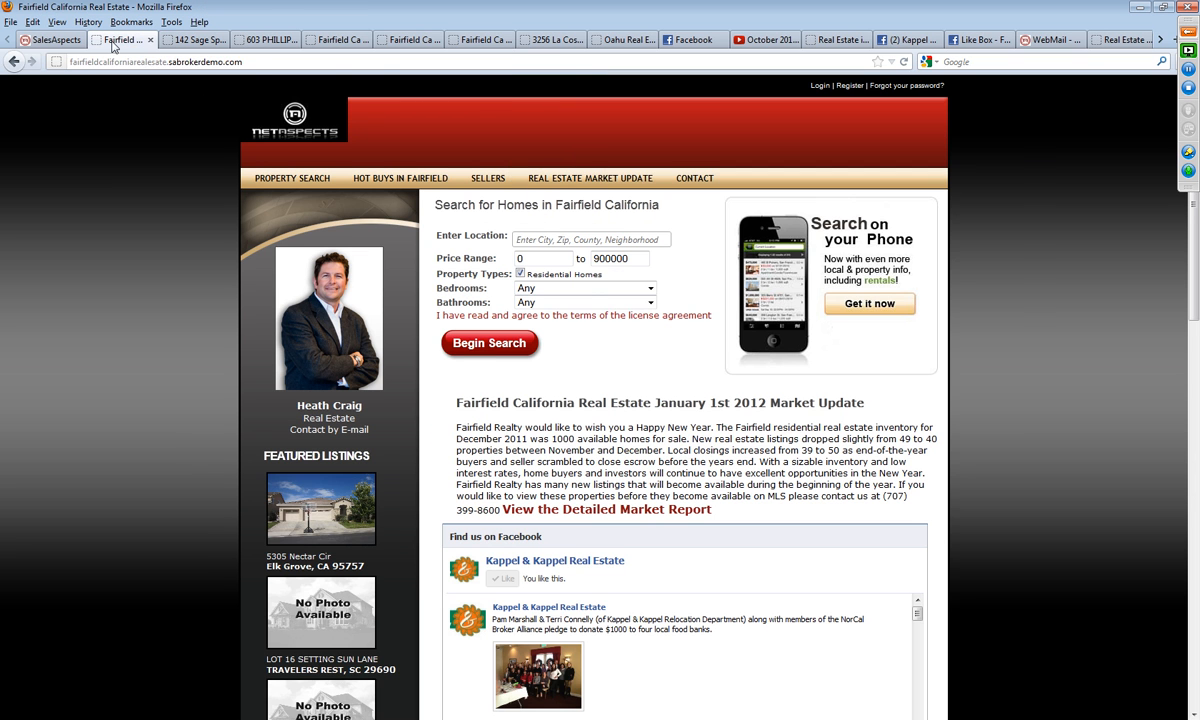
{"action": "left_click", "coordinate": [62, 42]}
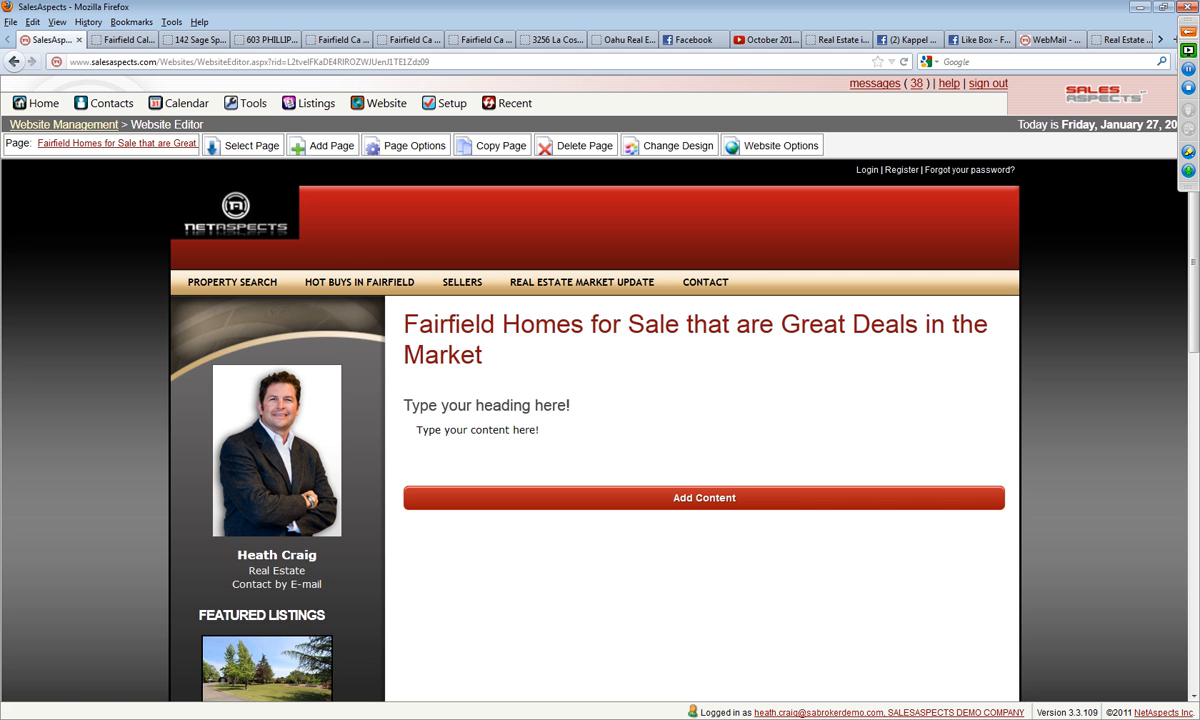
{"action": "left_click", "coordinate": [110, 702]}
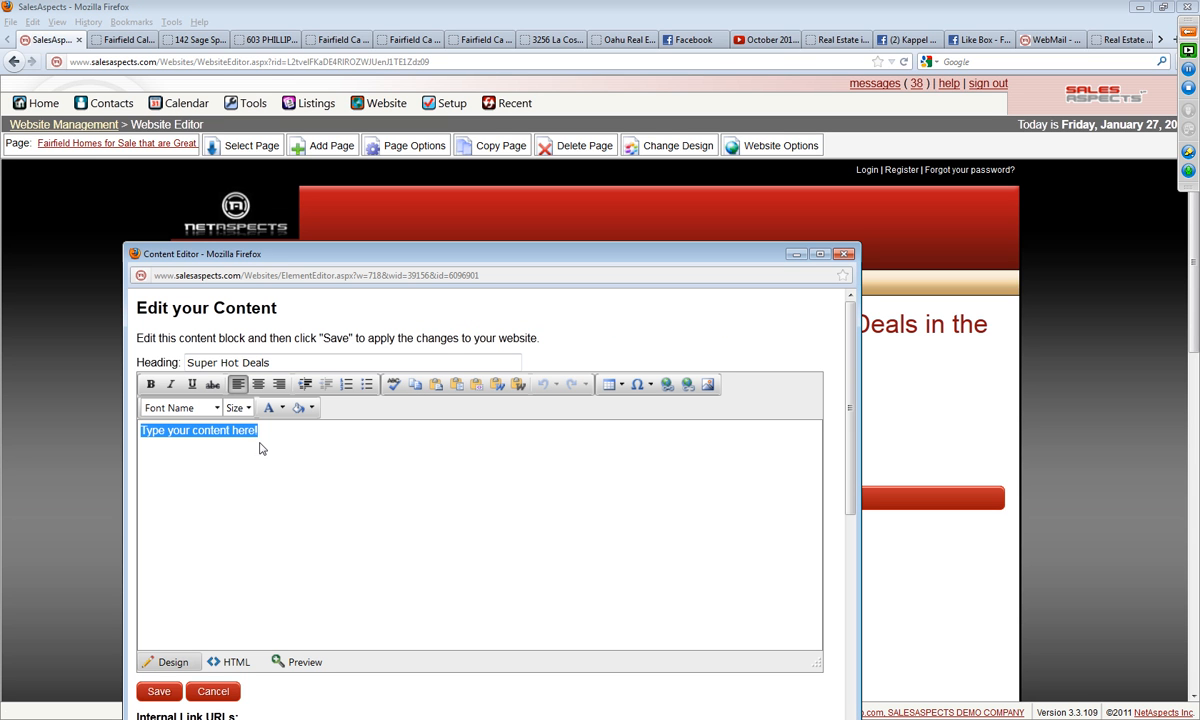
Step: Copy the property's full address from the title of the Vacaville listing page
{"action": "left_click", "coordinate": [190, 40]}
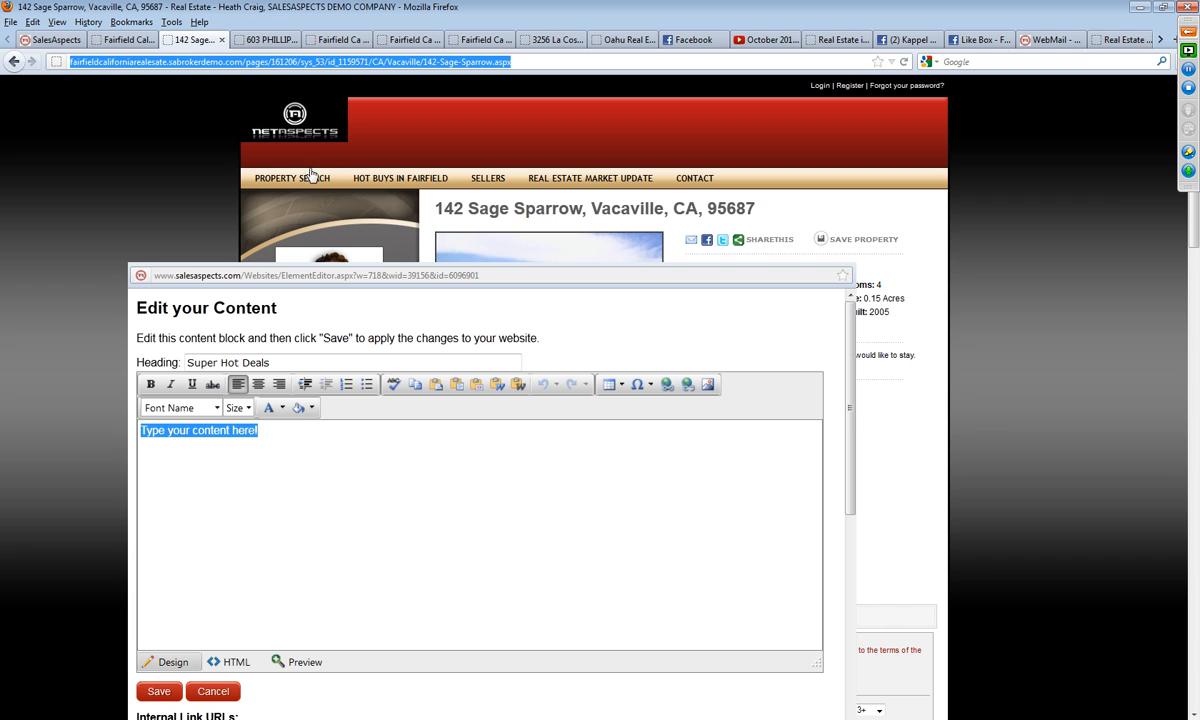
{"action": "left_click_drag", "start_coordinate": [756, 209], "coordinate": [439, 210]}
{"action": "right_click", "coordinate": [472, 208]}
{"action": "left_click", "coordinate": [490, 217]}
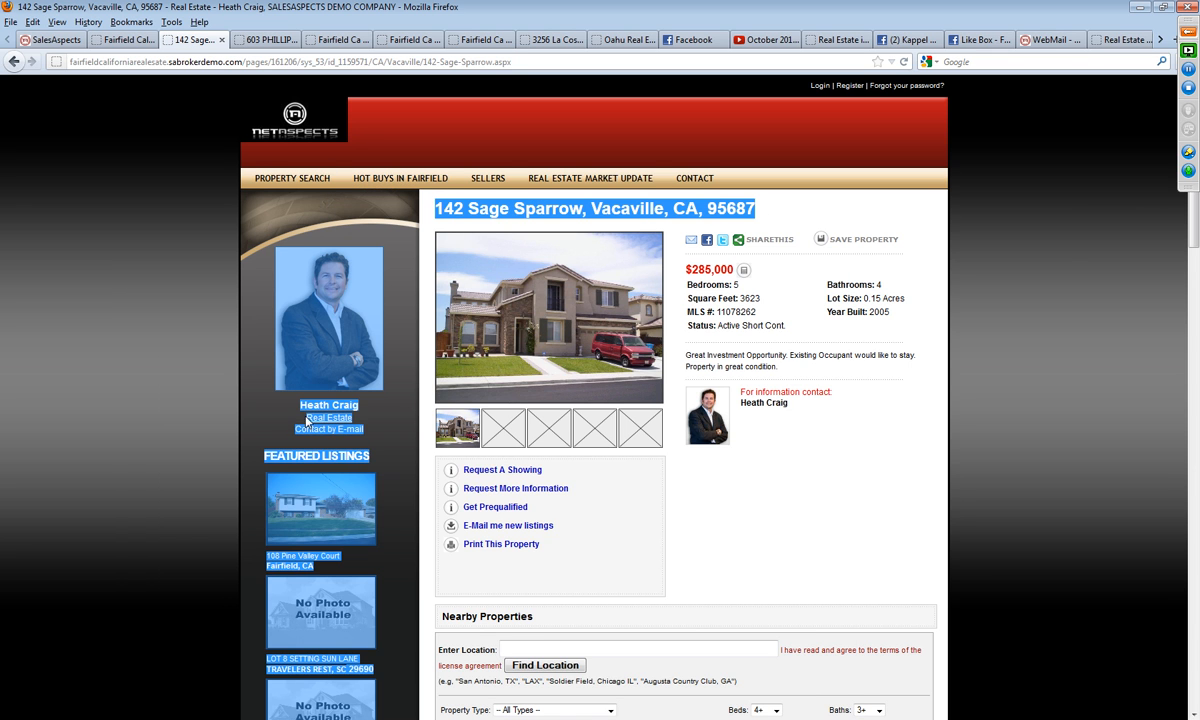
{"action": "left_click", "coordinate": [716, 216]}
{"action": "left_click_drag", "start_coordinate": [774, 212], "coordinate": [437, 208]}
{"action": "right_click", "coordinate": [439, 210]}
{"action": "left_click", "coordinate": [474, 220]}
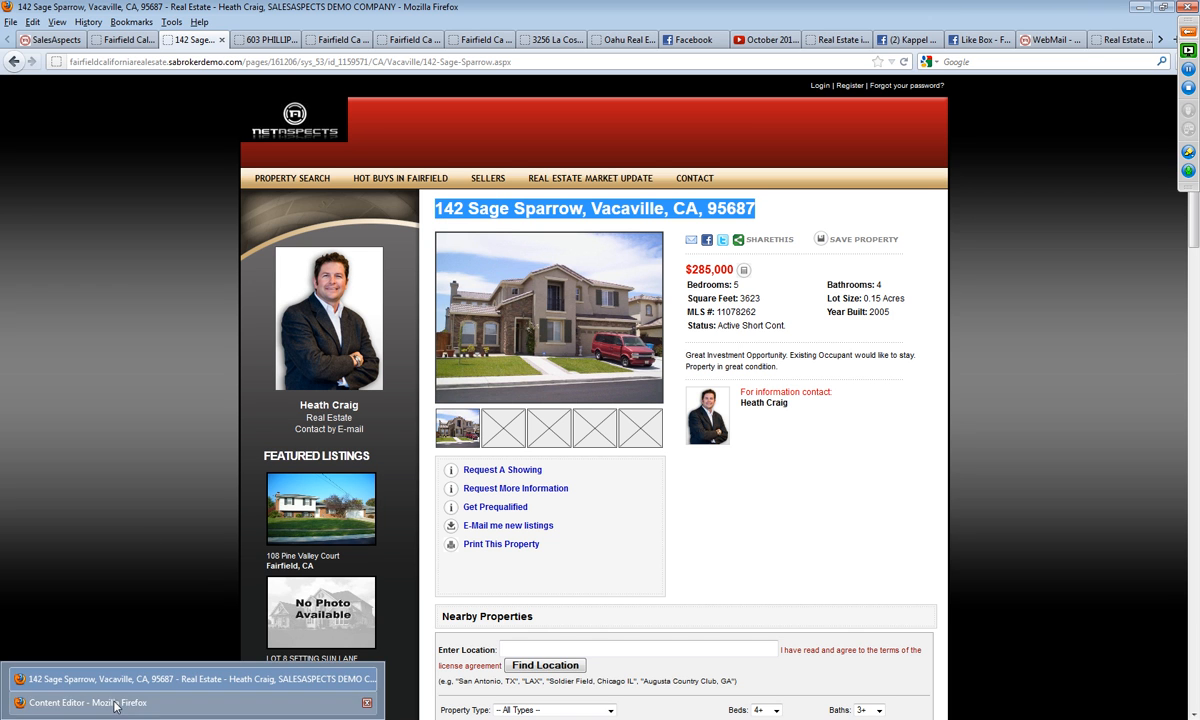
Step: Replace the placeholder body text in the content editor with the copied property address
{"action": "left_click", "coordinate": [90, 660]}
{"action": "right_click", "coordinate": [216, 412]}
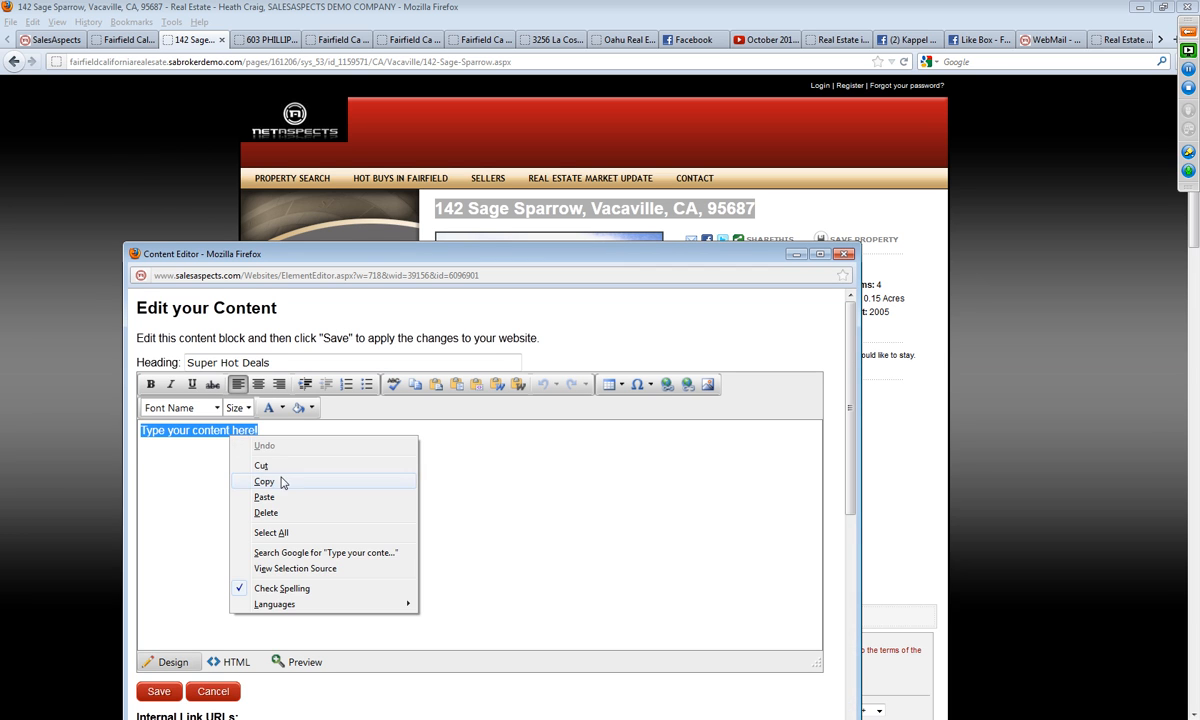
{"action": "left_click", "coordinate": [268, 466]}
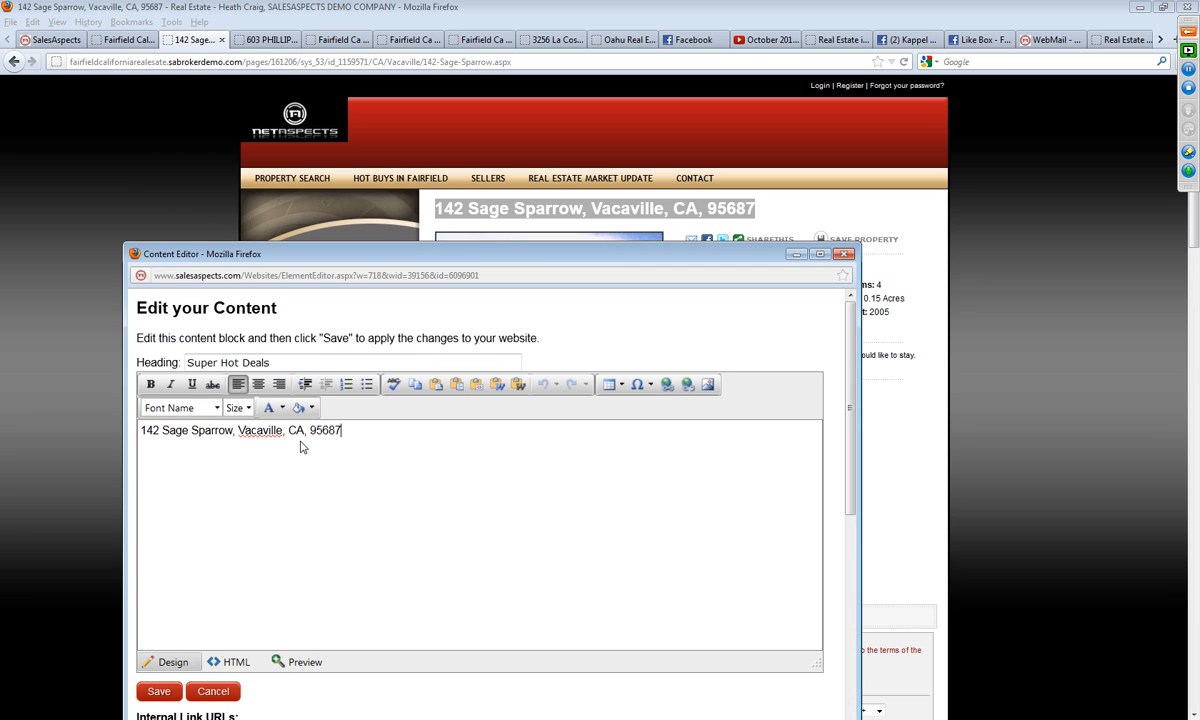
Step: Add the price $285,000 after the property address, make it bold, and start a new line below
{"action": "left_click_drag", "start_coordinate": [489, 267], "coordinate": [368, 218]}
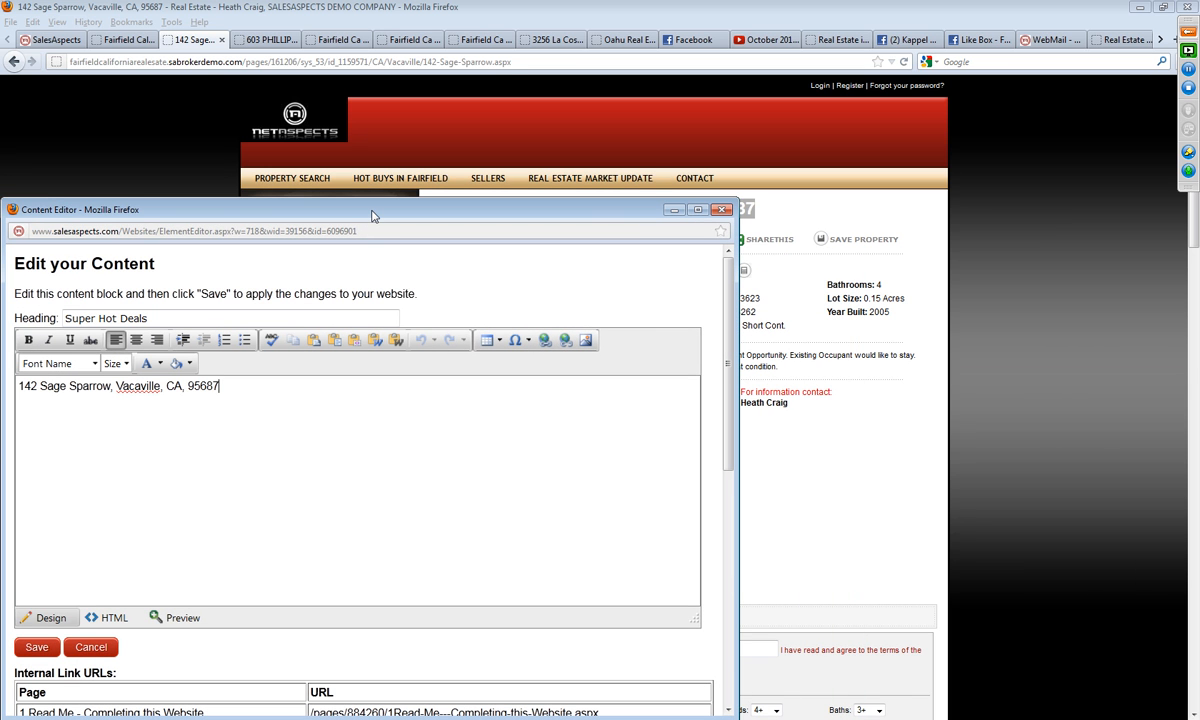
{"action": "type", "text": "$285,000"}
{"action": "left_click", "coordinate": [220, 388]}
{"action": "left_click_drag", "start_coordinate": [268, 388], "coordinate": [221, 388]}
{"action": "left_click", "coordinate": [28, 340]}
{"action": "left_click", "coordinate": [335, 440]}
Step: Return to the Vacaville listing page and copy its URL
{"action": "left_click", "coordinate": [258, 40]}
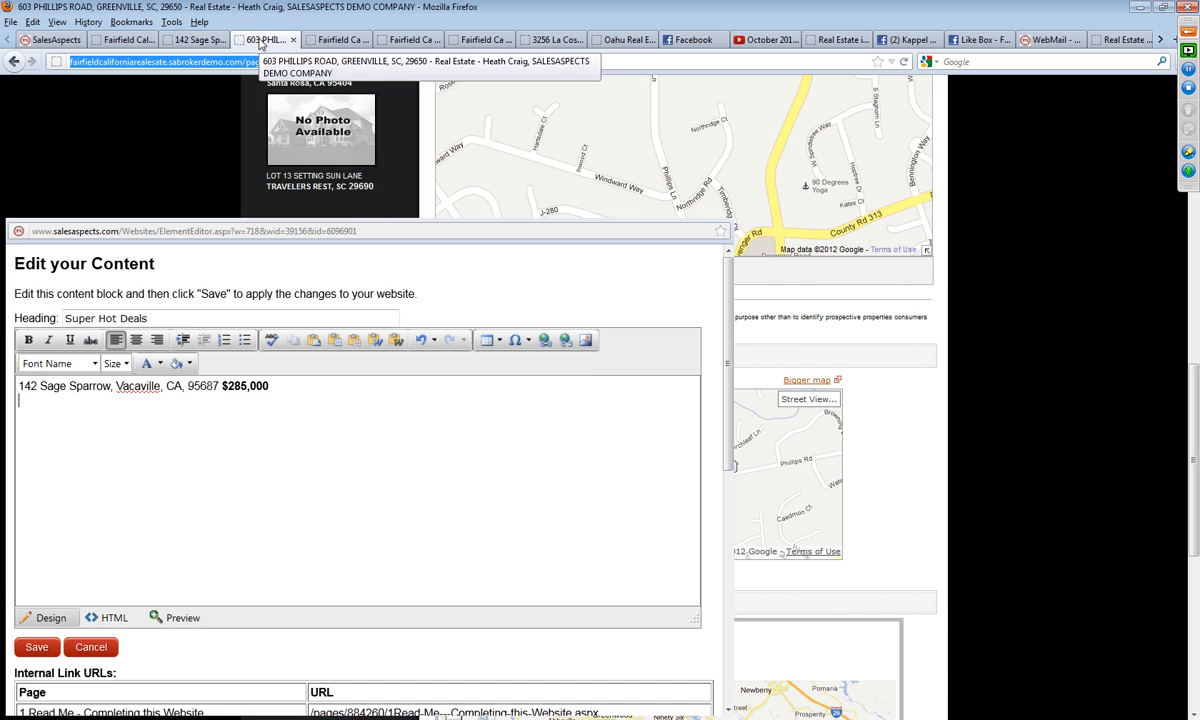
{"action": "left_click", "coordinate": [193, 42]}
{"action": "left_click", "coordinate": [218, 64]}
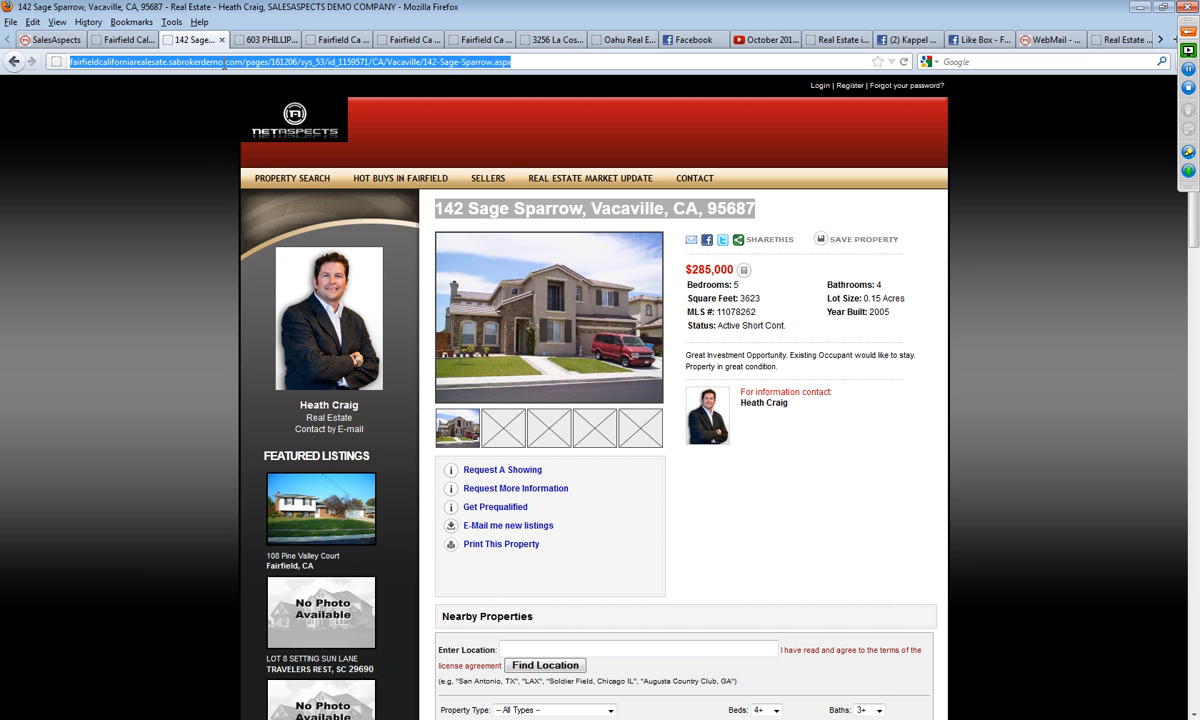
{"action": "right_click", "coordinate": [211, 62]}
{"action": "left_click", "coordinate": [250, 106]}
Step: Return to the content editor and link the property address and price text to the copied Vacaville listing URL
{"action": "left_click", "coordinate": [55, 41]}
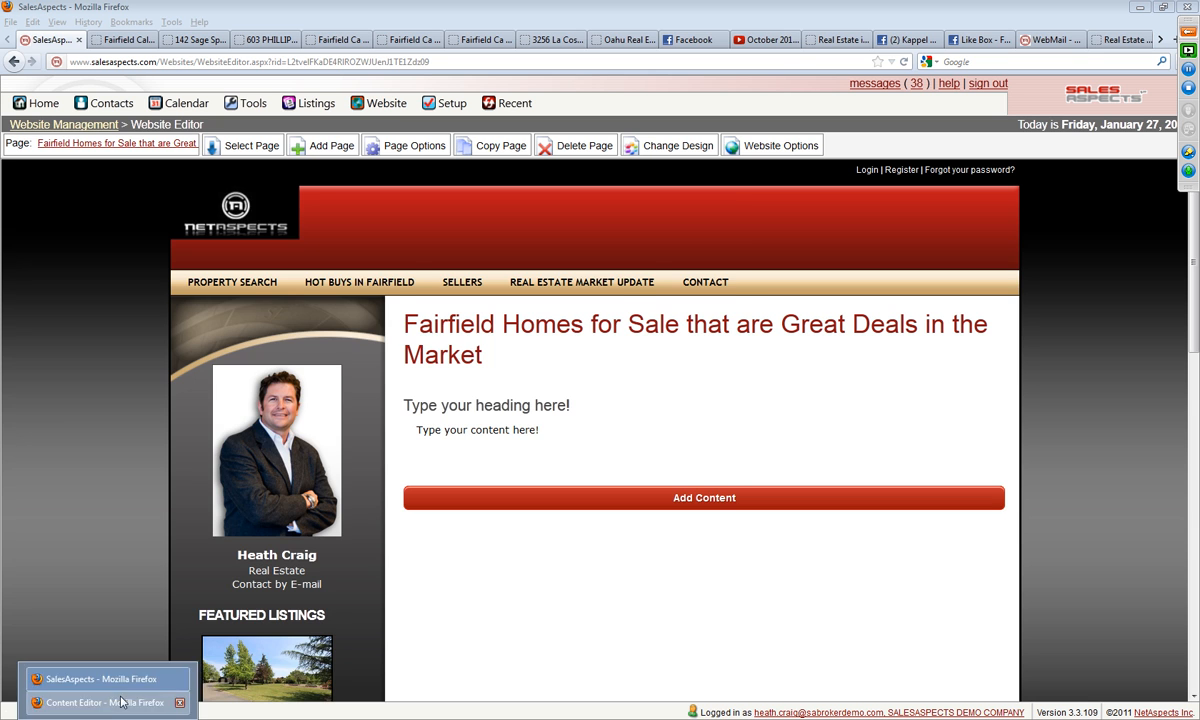
{"action": "left_click", "coordinate": [60, 700]}
{"action": "left_click_drag", "start_coordinate": [285, 397], "coordinate": [13, 403]}
{"action": "left_click", "coordinate": [545, 341]}
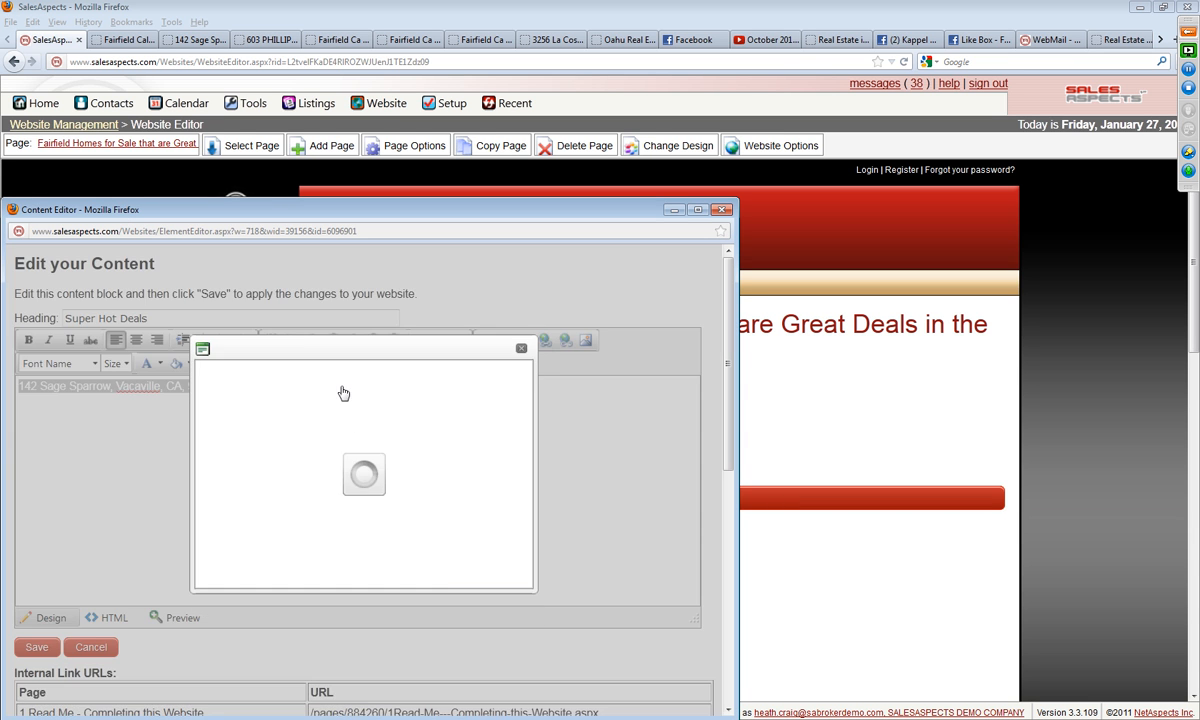
{"action": "right_click", "coordinate": [300, 421]}
{"action": "left_click", "coordinate": [340, 453]}
{"action": "left_click", "coordinate": [410, 574]}
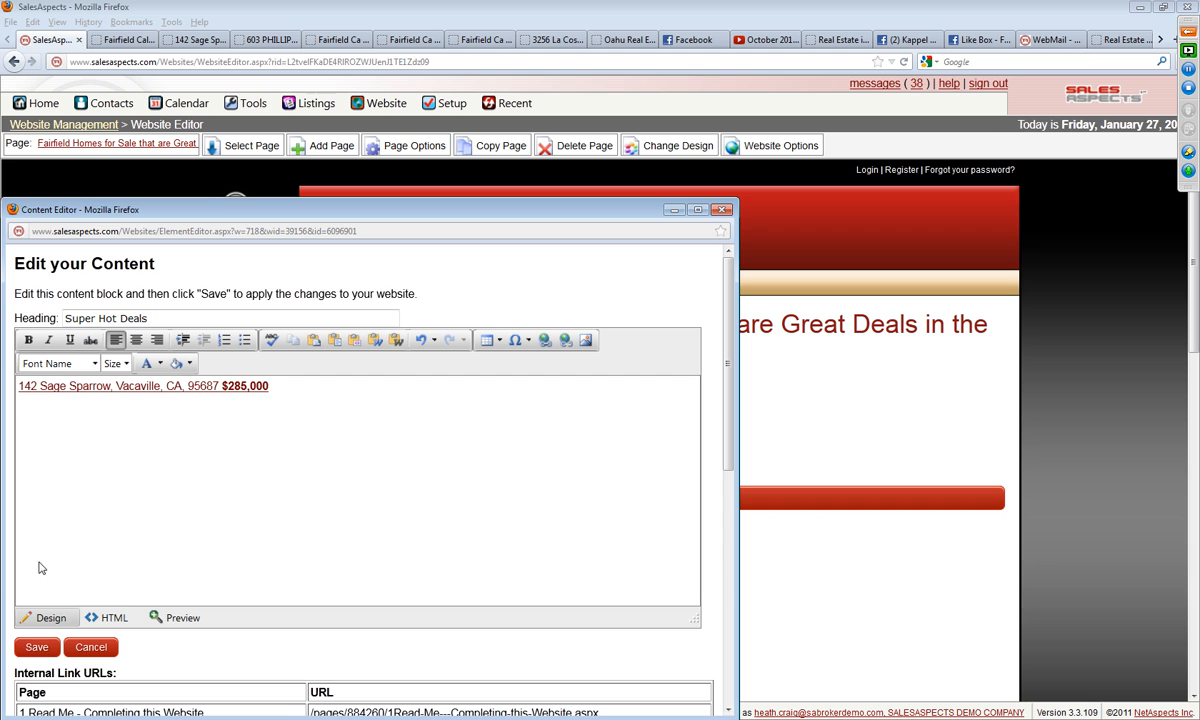
Step: Add the line "Super Hot Deal Going Fast!!!" above the linked address, leaving a single blank line between them
{"action": "left_click", "coordinate": [19, 386]}
{"action": "key", "text": "Return"}
{"action": "key", "text": "Return"}
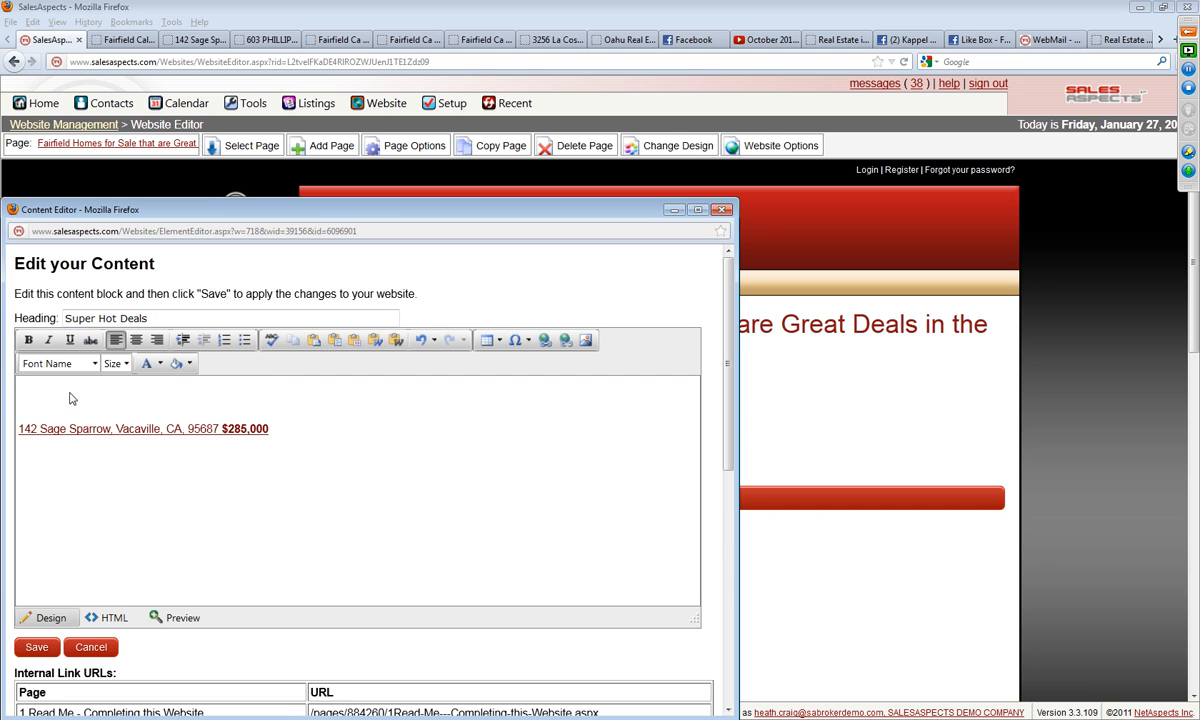
{"action": "type", "text": "Super Hot Deal Going Fast"}
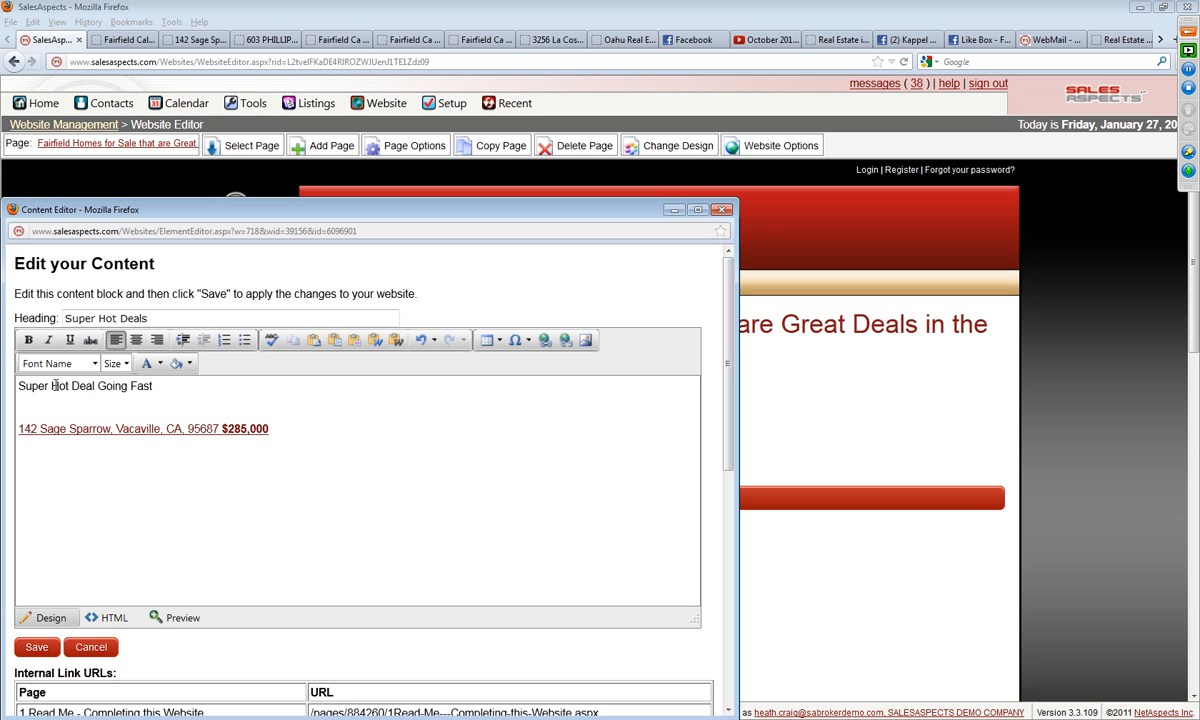
{"action": "left_click", "coordinate": [69, 411]}
{"action": "key", "text": "BackSpace"}
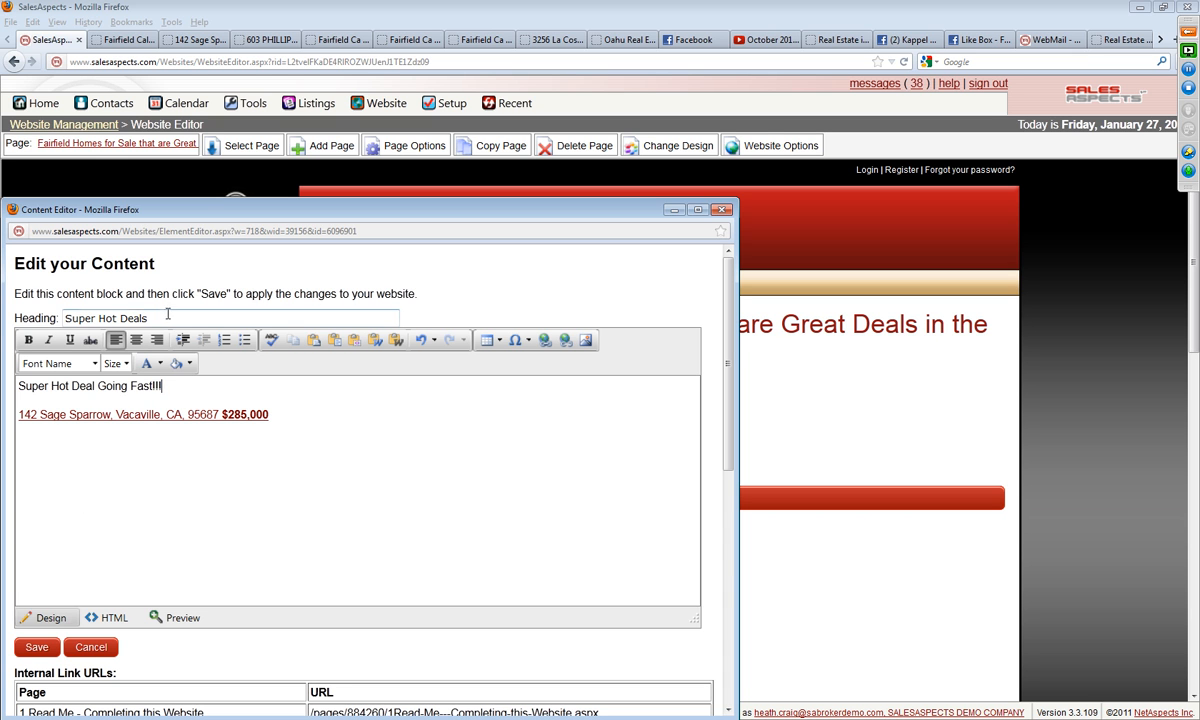
Step: Clear the content block's heading and save the block
{"action": "left_click_drag", "start_coordinate": [160, 318], "coordinate": [4, 314]}
{"action": "key", "text": "BackSpace"}
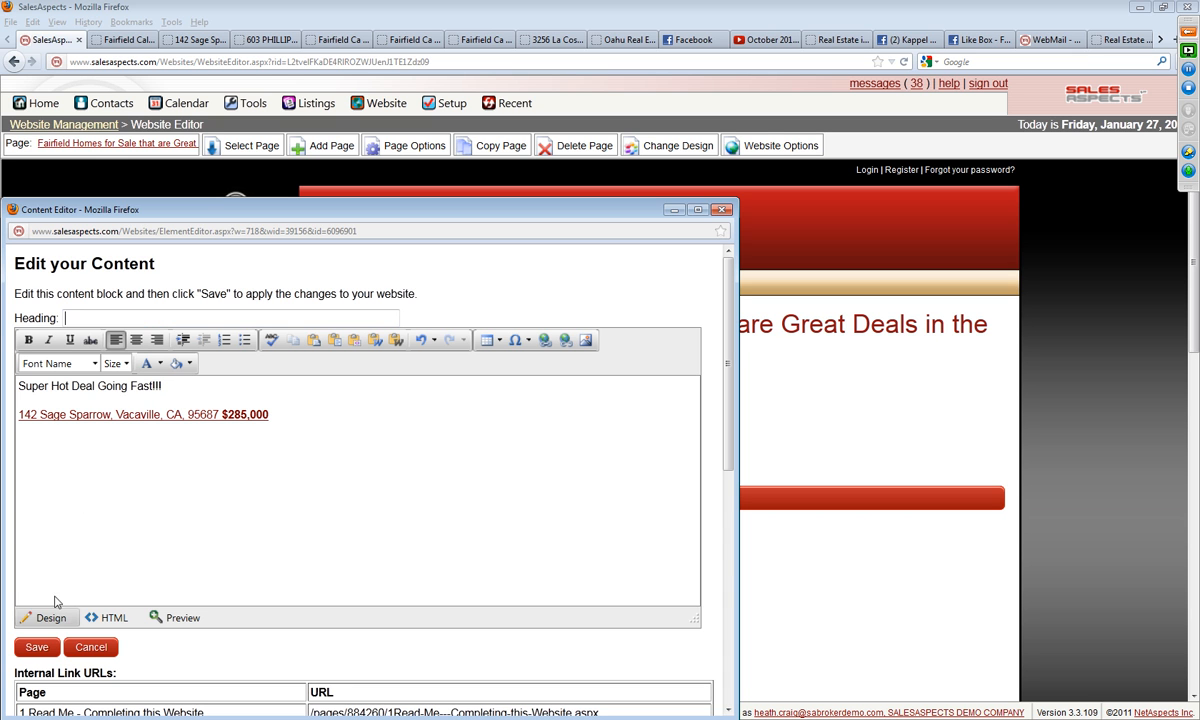
{"action": "left_click", "coordinate": [37, 647]}
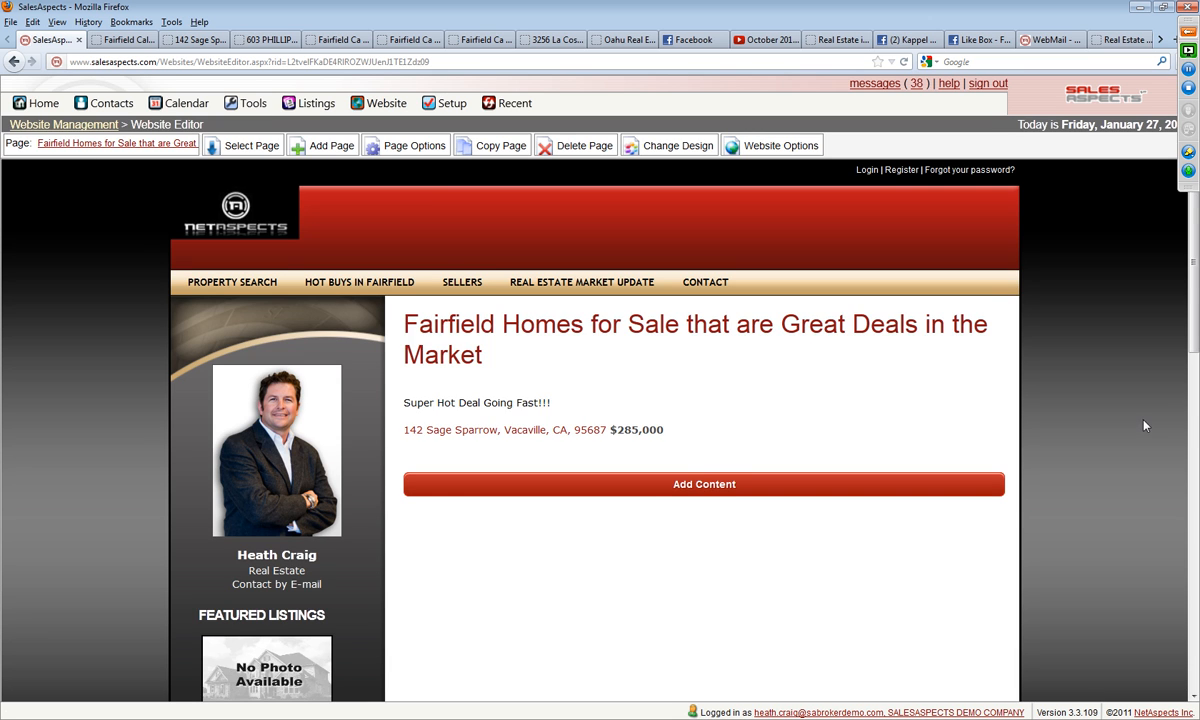
Step: Add a Real Estate Search (New) content element from the Real Estate category to the page's main content
{"action": "left_click", "coordinate": [687, 485]}
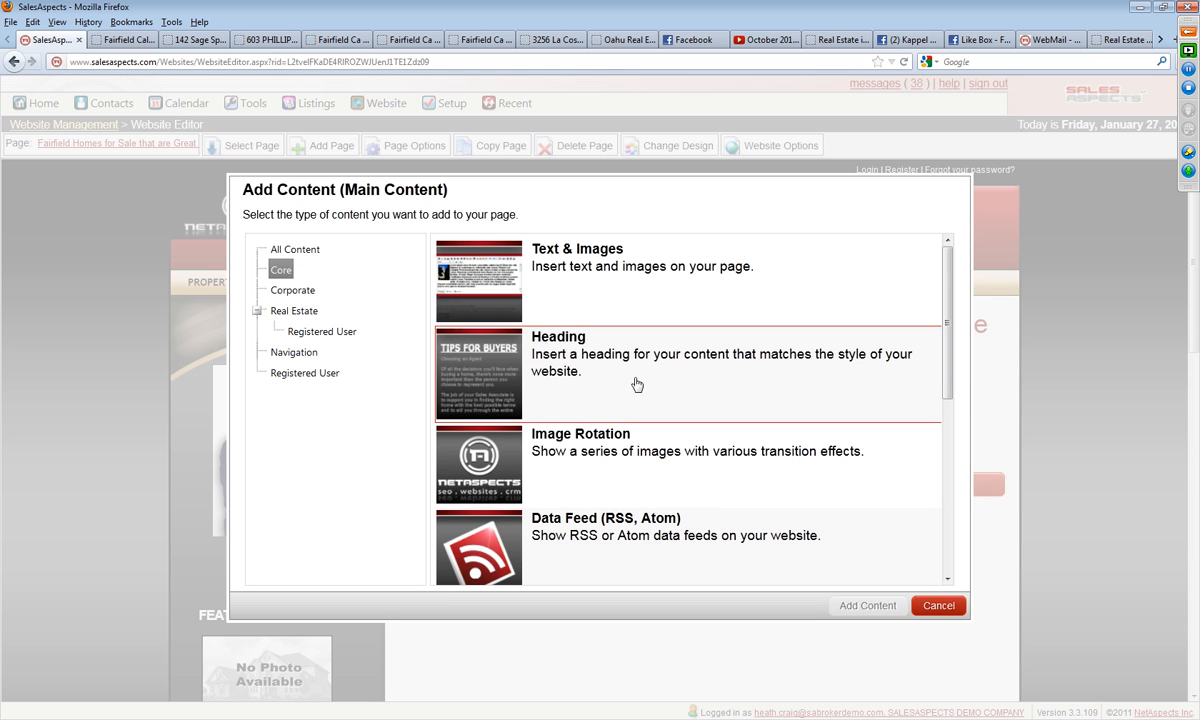
{"action": "left_click", "coordinate": [298, 312]}
{"action": "scroll", "coordinate": [712, 463], "scroll_direction": "down", "scroll_amount": 2}
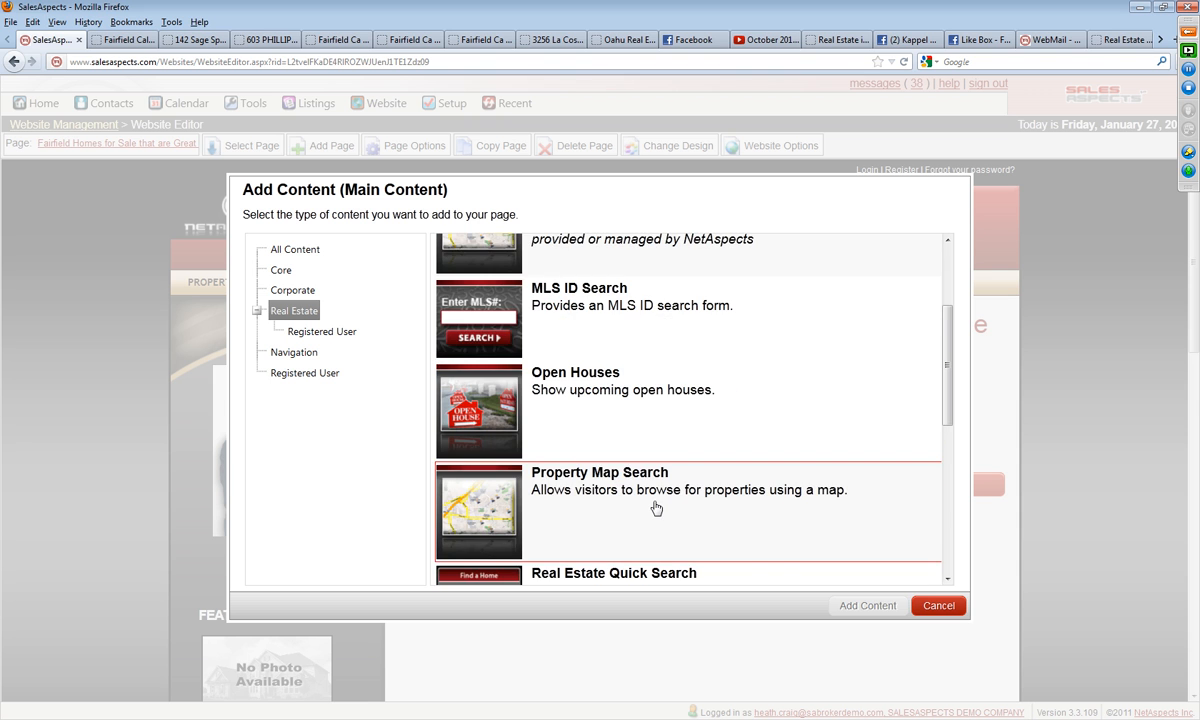
{"action": "scroll", "coordinate": [613, 490], "scroll_direction": "down", "scroll_amount": 6}
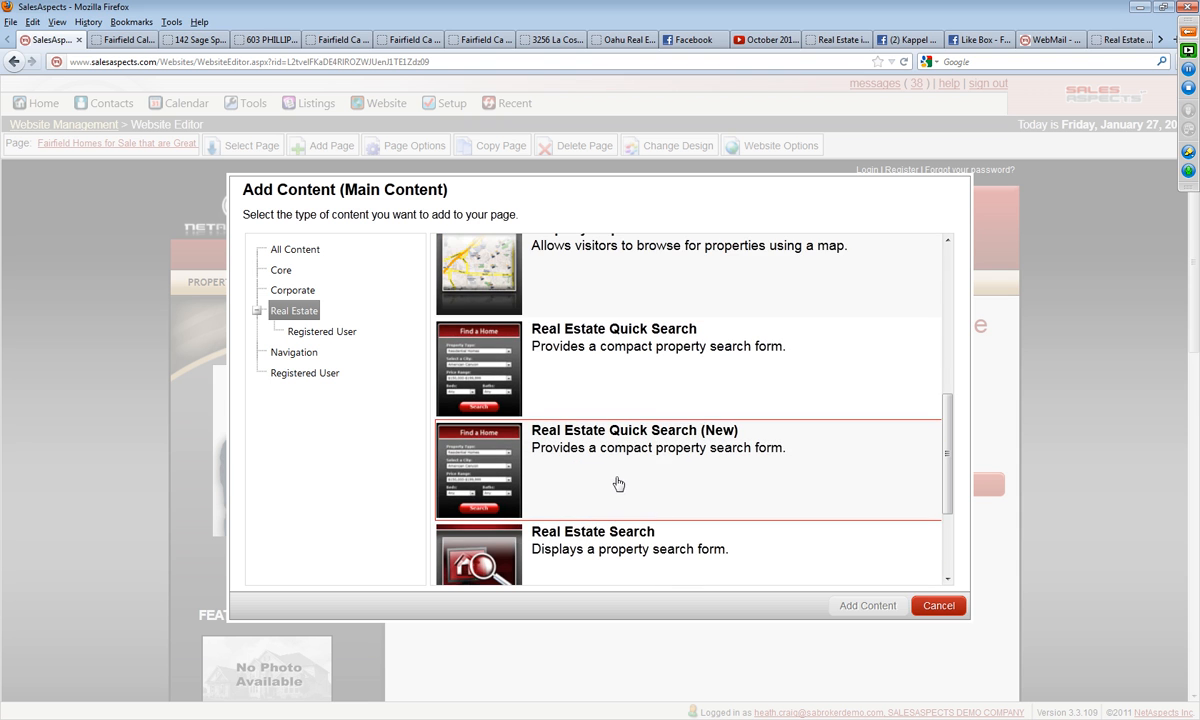
{"action": "scroll", "coordinate": [614, 488], "scroll_direction": "down", "scroll_amount": 2}
{"action": "scroll", "coordinate": [622, 484], "scroll_direction": "down", "scroll_amount": 2}
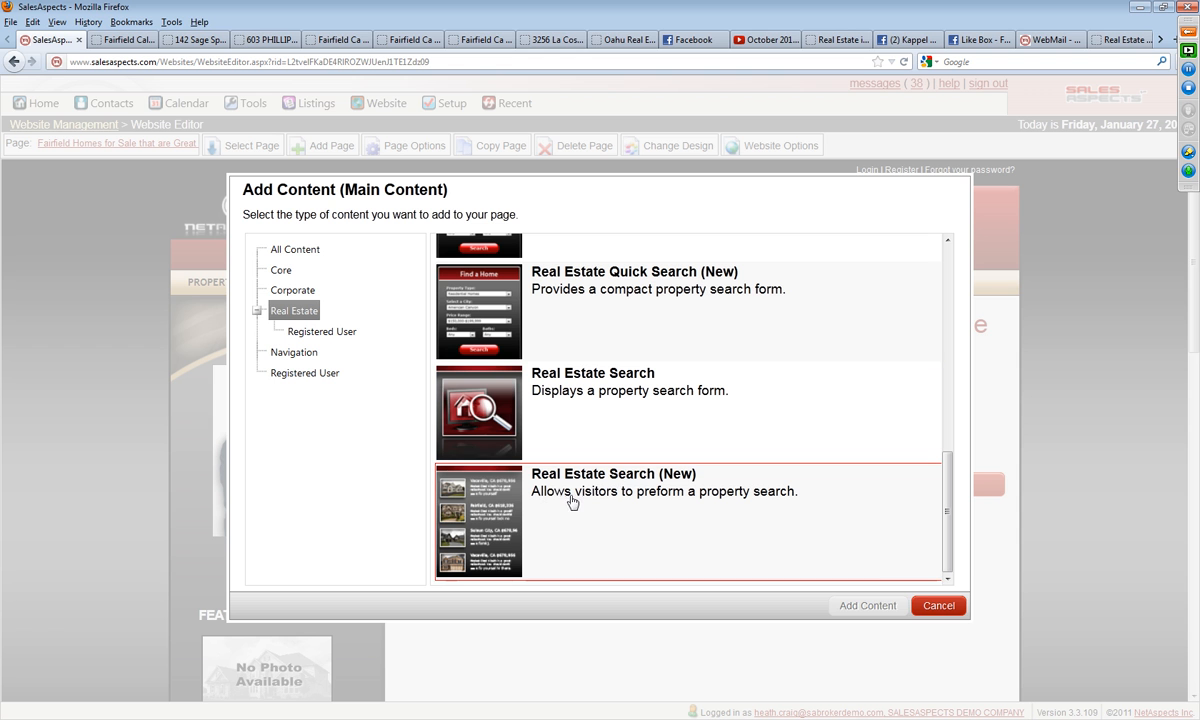
{"action": "left_click", "coordinate": [642, 496]}
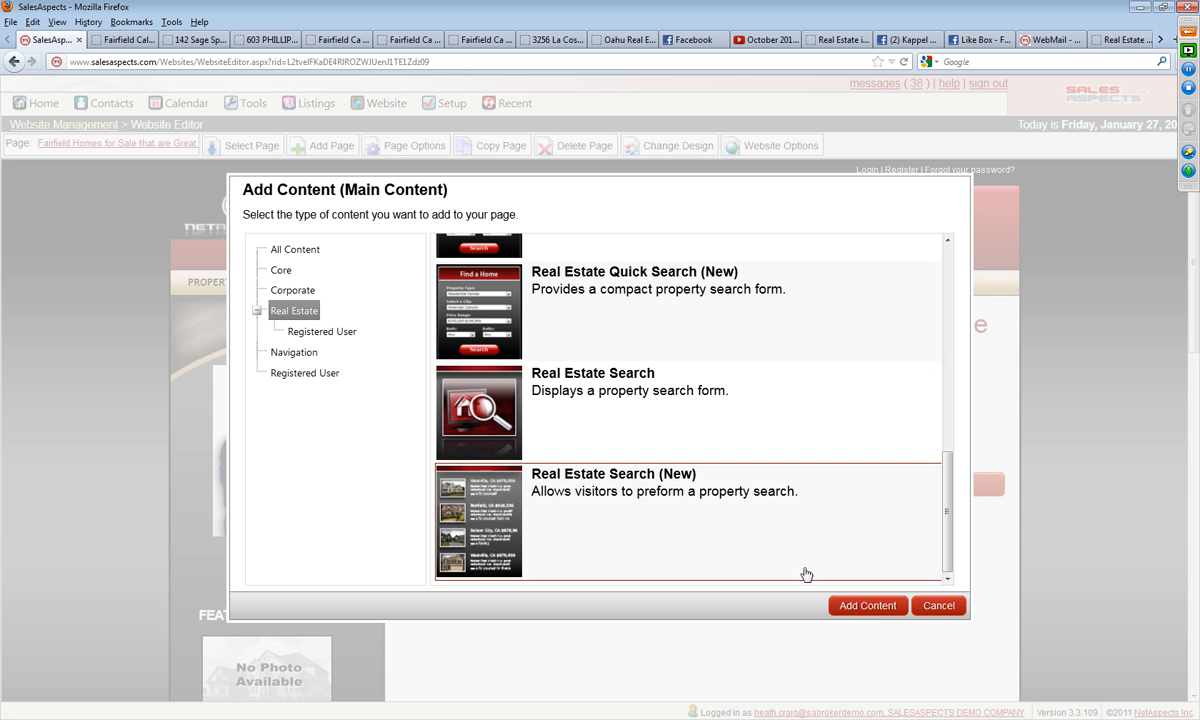
{"action": "left_click", "coordinate": [866, 605]}
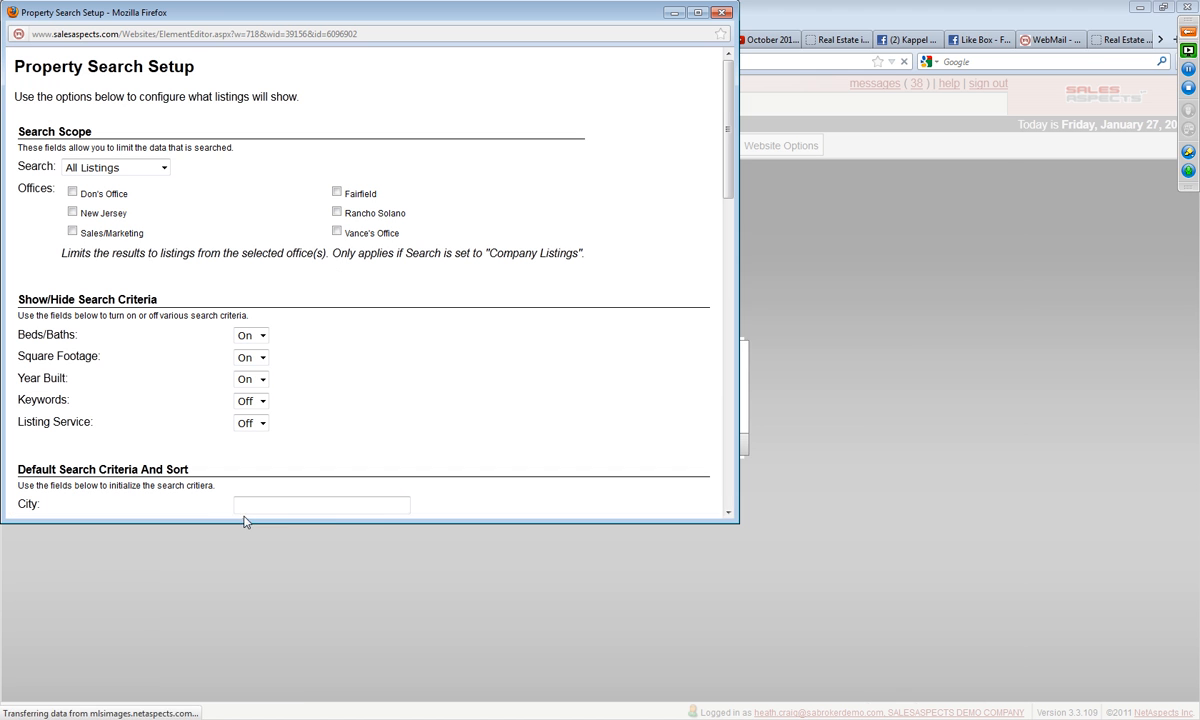
Step: Set the property search's default city to Fairfield, CA and its property type to Residential Homes
{"action": "left_click", "coordinate": [271, 506]}
{"action": "type", "text": "Fairfield, CA"}
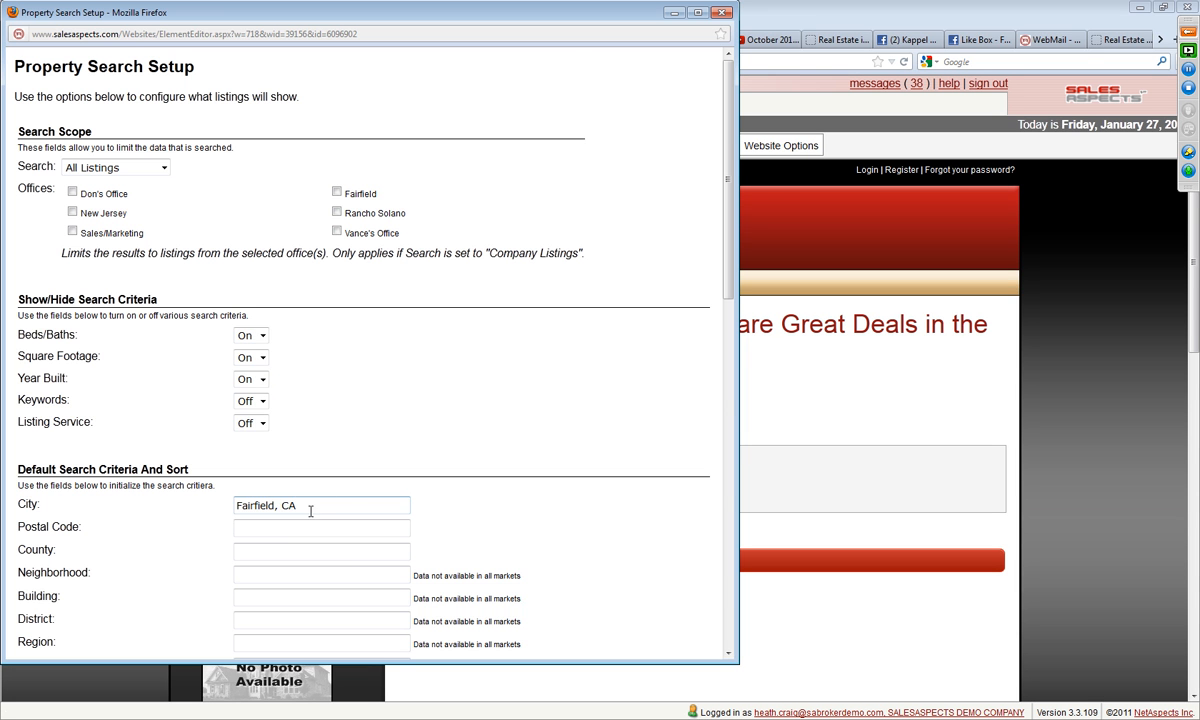
{"action": "scroll", "coordinate": [311, 511], "scroll_direction": "down", "scroll_amount": 10}
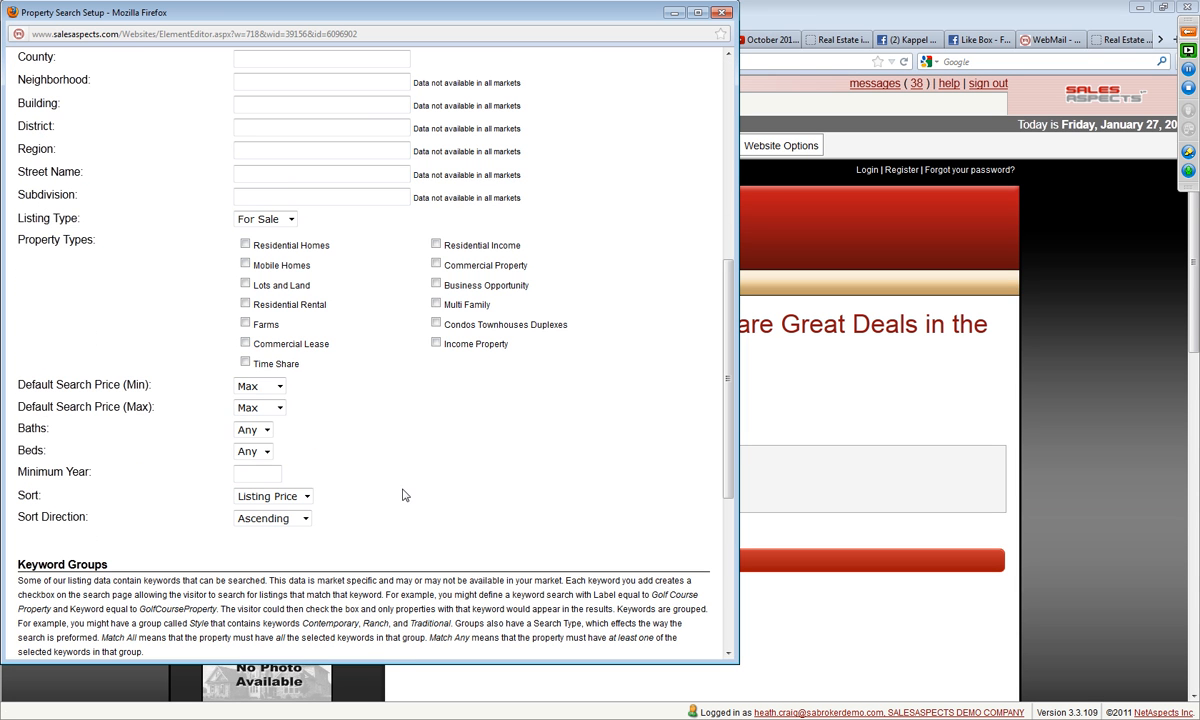
{"action": "left_click", "coordinate": [245, 244]}
{"action": "scroll", "coordinate": [487, 469], "scroll_direction": "up", "scroll_amount": 5}
{"action": "scroll", "coordinate": [487, 469], "scroll_direction": "up", "scroll_amount": 4}
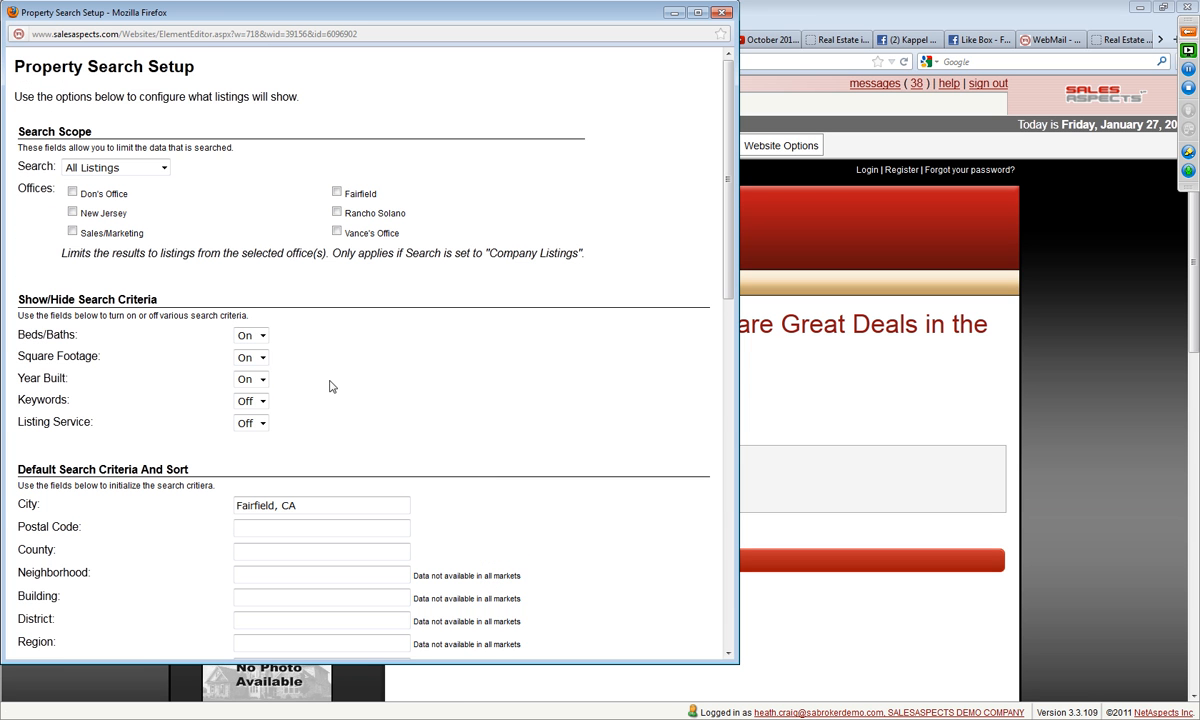
Step: Set the default maximum search price to $250k and save the property search setup
{"action": "scroll", "coordinate": [446, 410], "scroll_direction": "down", "scroll_amount": 6}
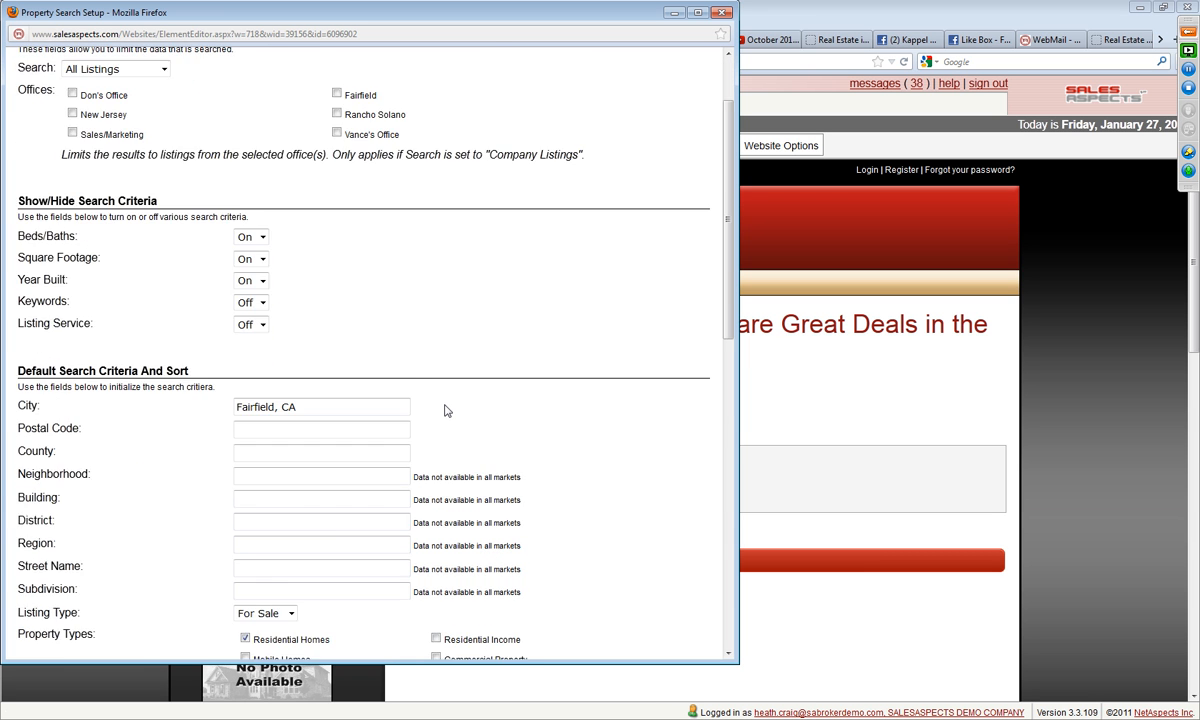
{"action": "scroll", "coordinate": [437, 434], "scroll_direction": "down", "scroll_amount": 5}
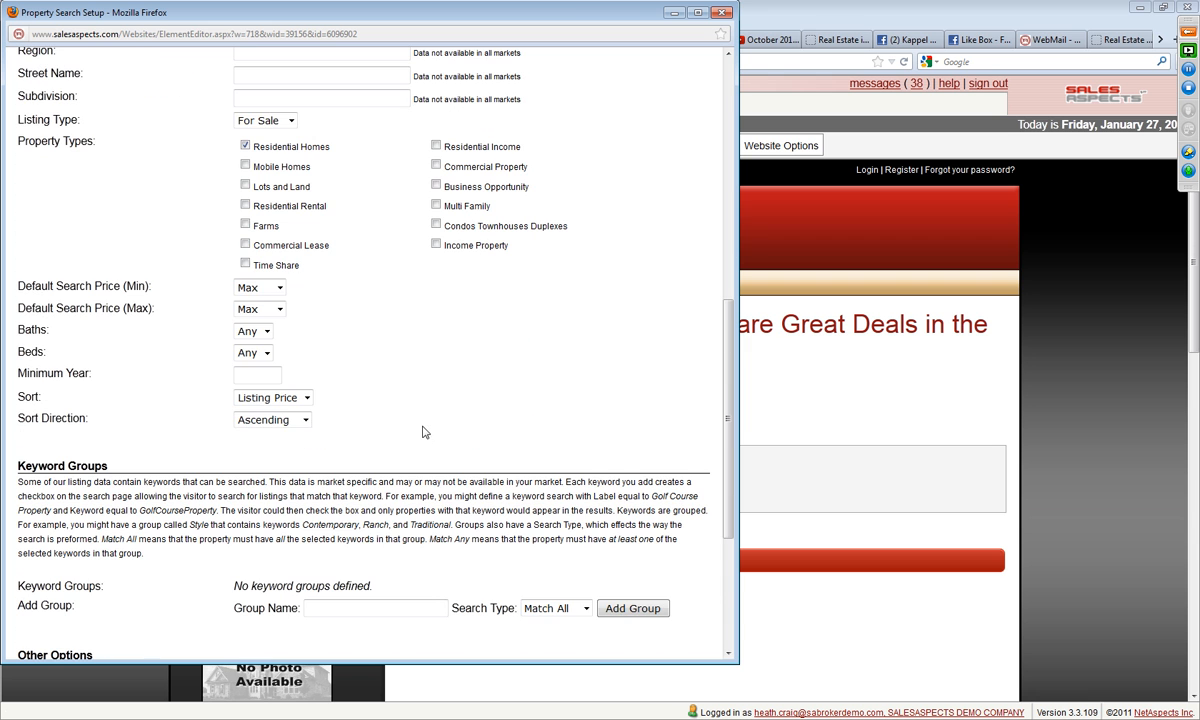
{"action": "left_click", "coordinate": [262, 311]}
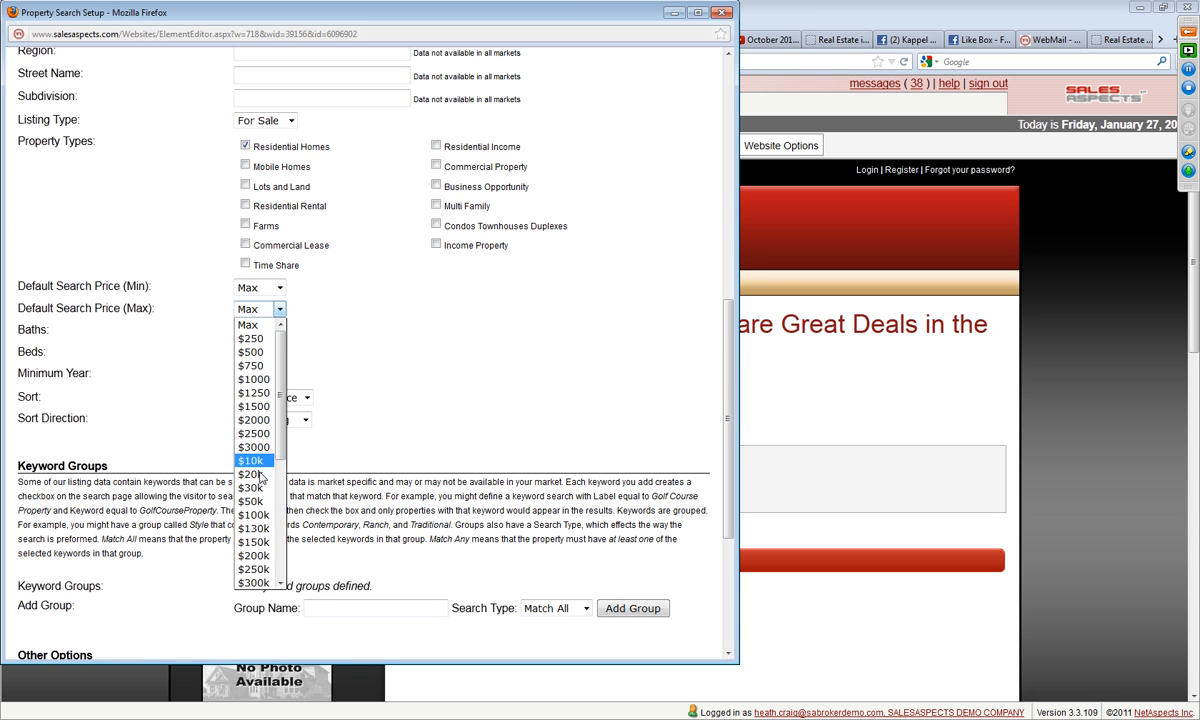
{"action": "left_click", "coordinate": [254, 569]}
{"action": "scroll", "coordinate": [499, 357], "scroll_direction": "up", "scroll_amount": 3}
{"action": "scroll", "coordinate": [523, 351], "scroll_direction": "down", "scroll_amount": 2}
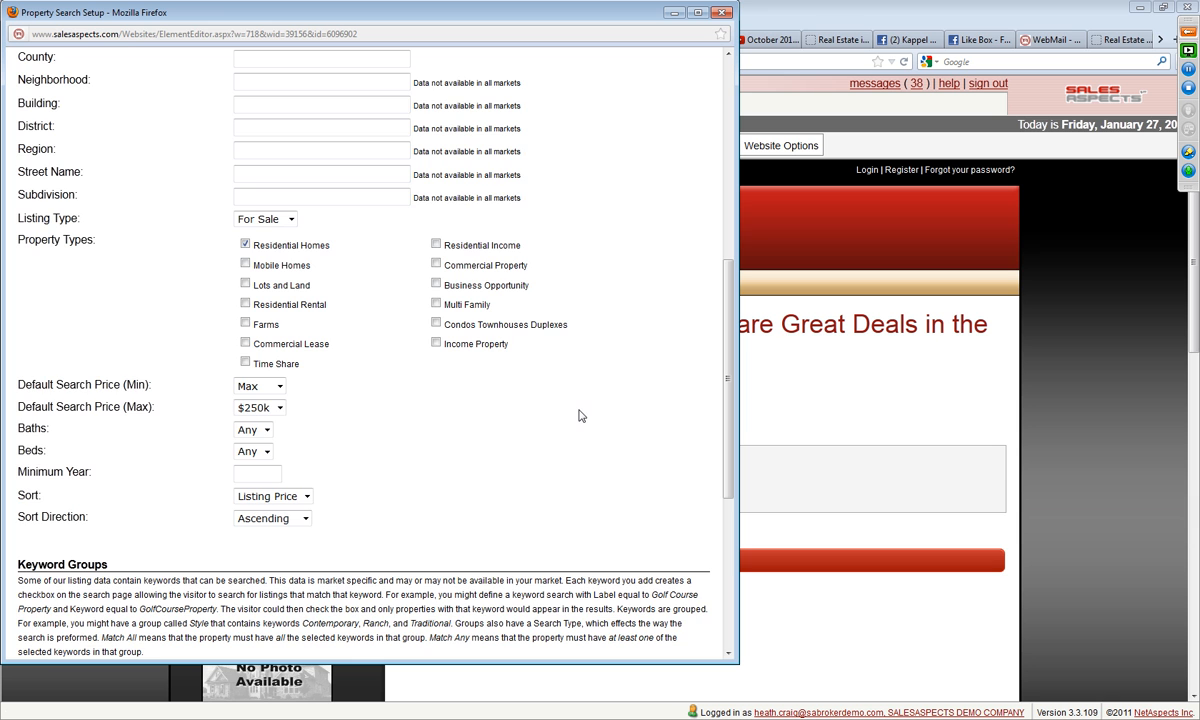
{"action": "scroll", "coordinate": [580, 415], "scroll_direction": "down", "scroll_amount": 5}
{"action": "left_click", "coordinate": [38, 643]}
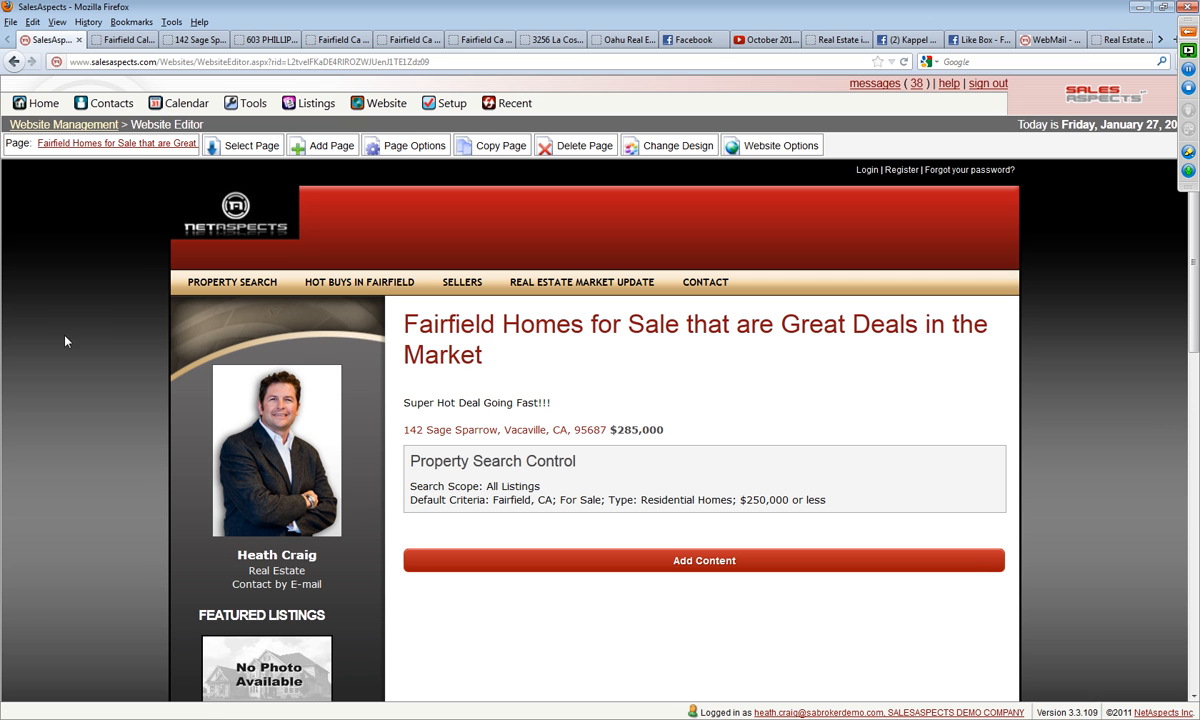
Step: Return to Website Management and publish the current revision of the Fairfield California real estate website
{"action": "left_click", "coordinate": [80, 126]}
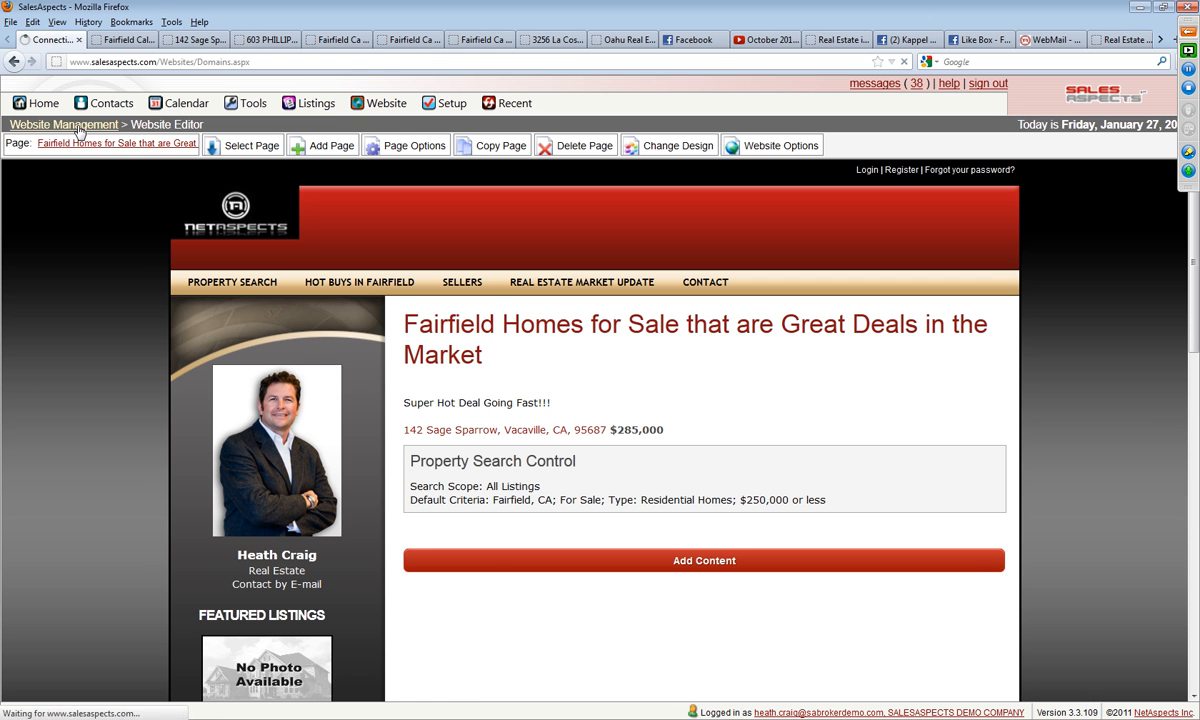
{"action": "scroll", "coordinate": [440, 595], "scroll_direction": "down", "scroll_amount": 10}
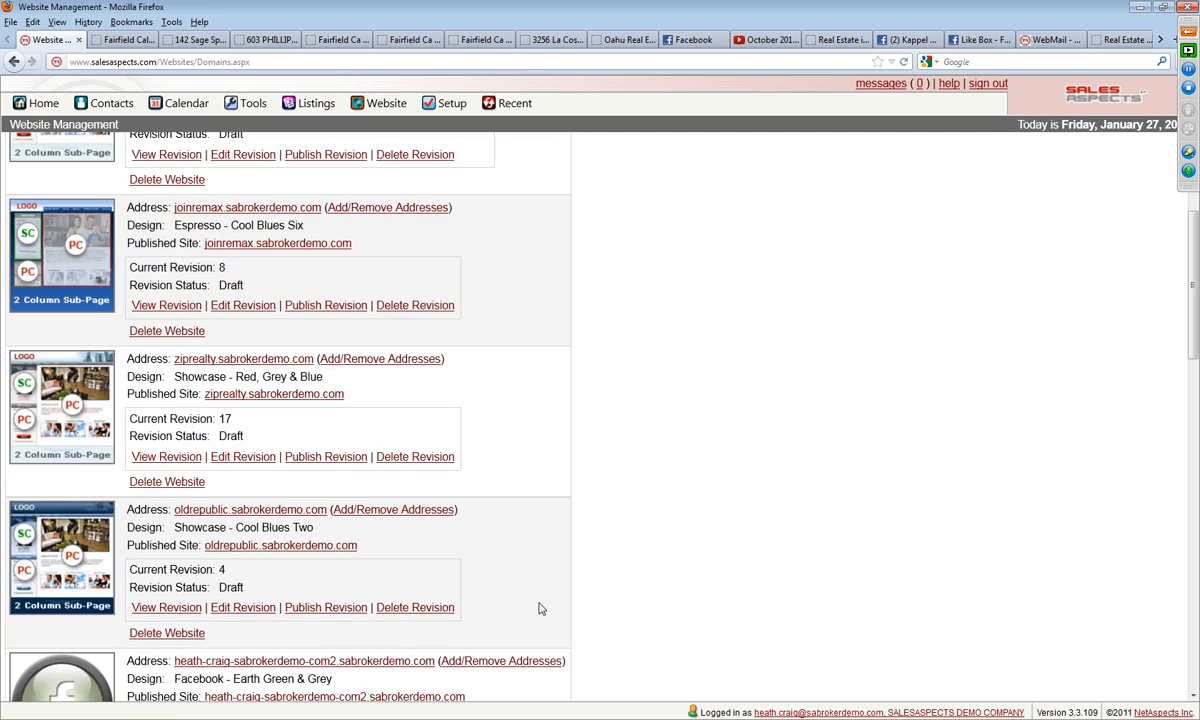
{"action": "scroll", "coordinate": [432, 630], "scroll_direction": "down", "scroll_amount": 10}
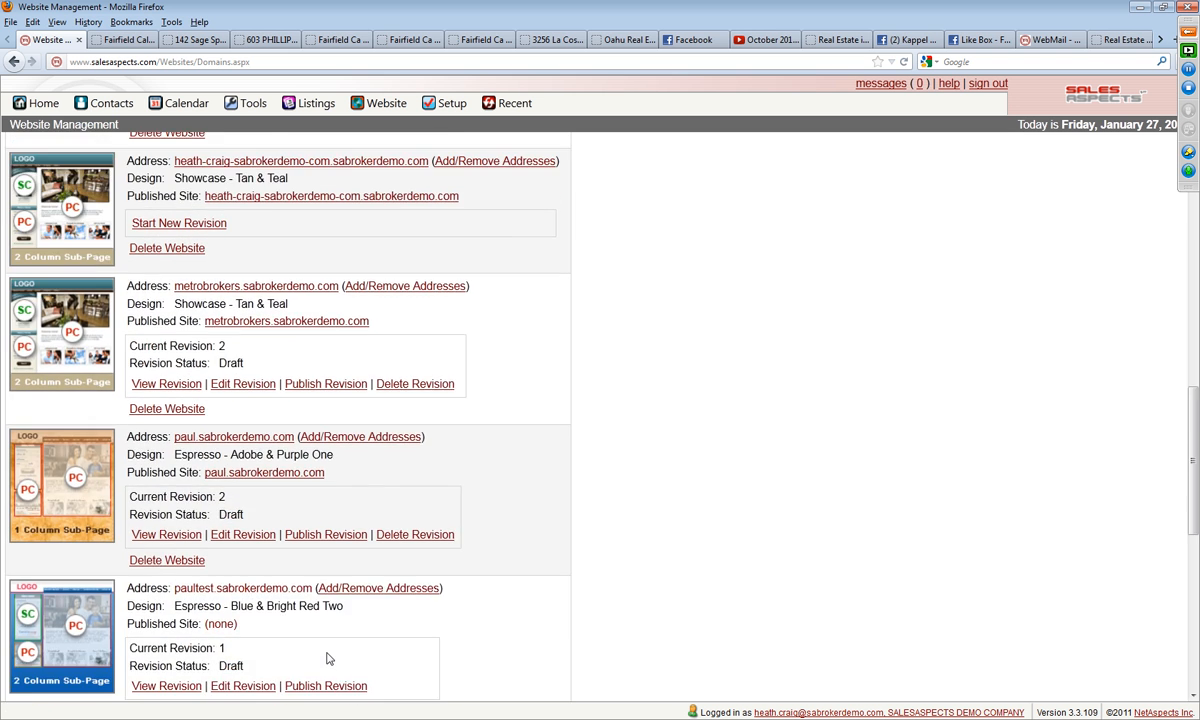
{"action": "left_click", "coordinate": [346, 553]}
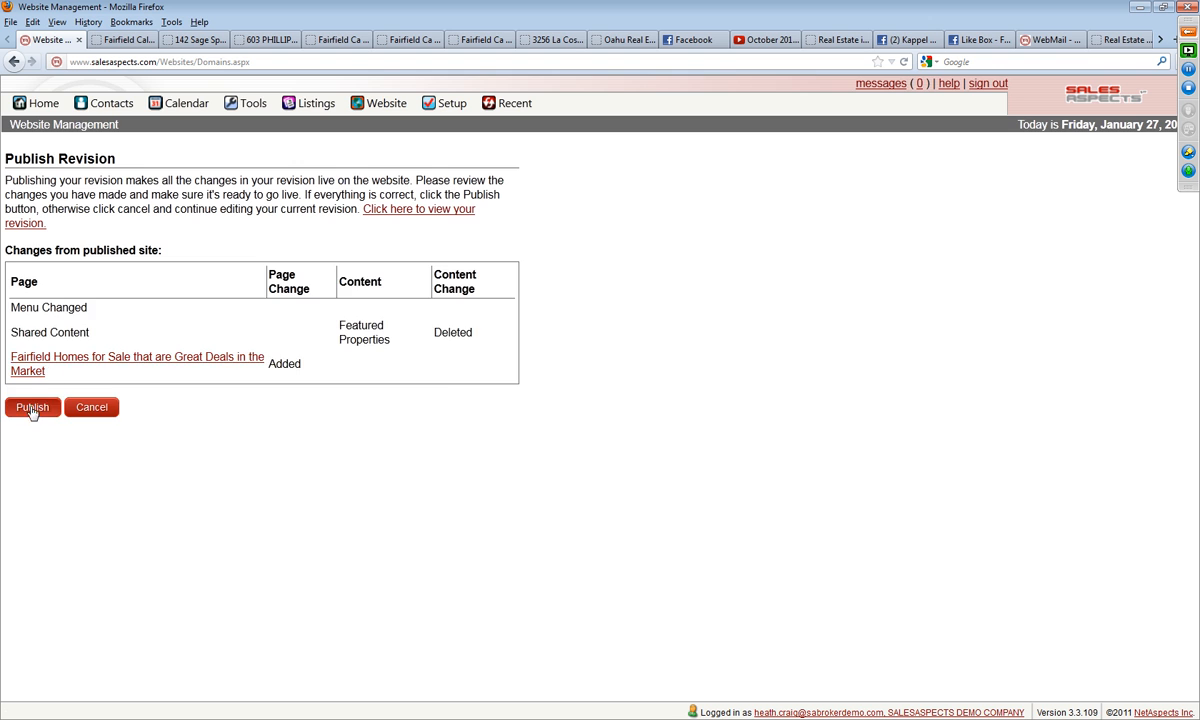
{"action": "left_click", "coordinate": [31, 405]}
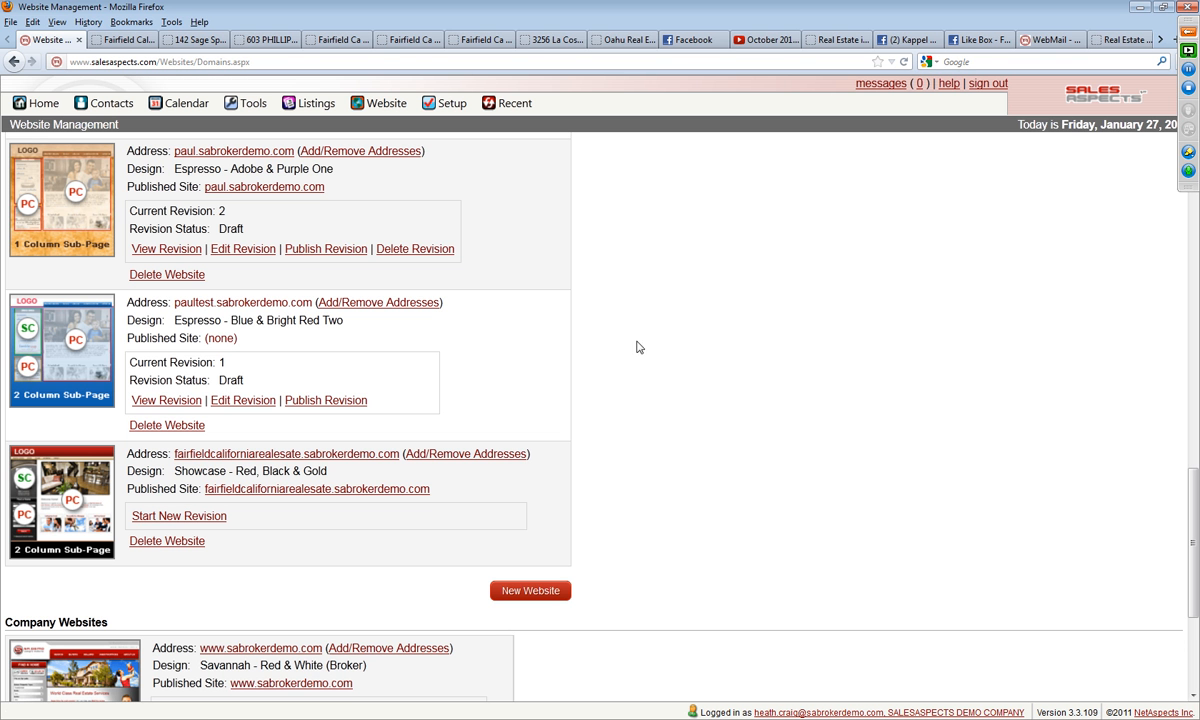
Step: Open the published Fairfield site and view the great deals page listed under Hot Buys in Fairfield
{"action": "left_click", "coordinate": [71, 507]}
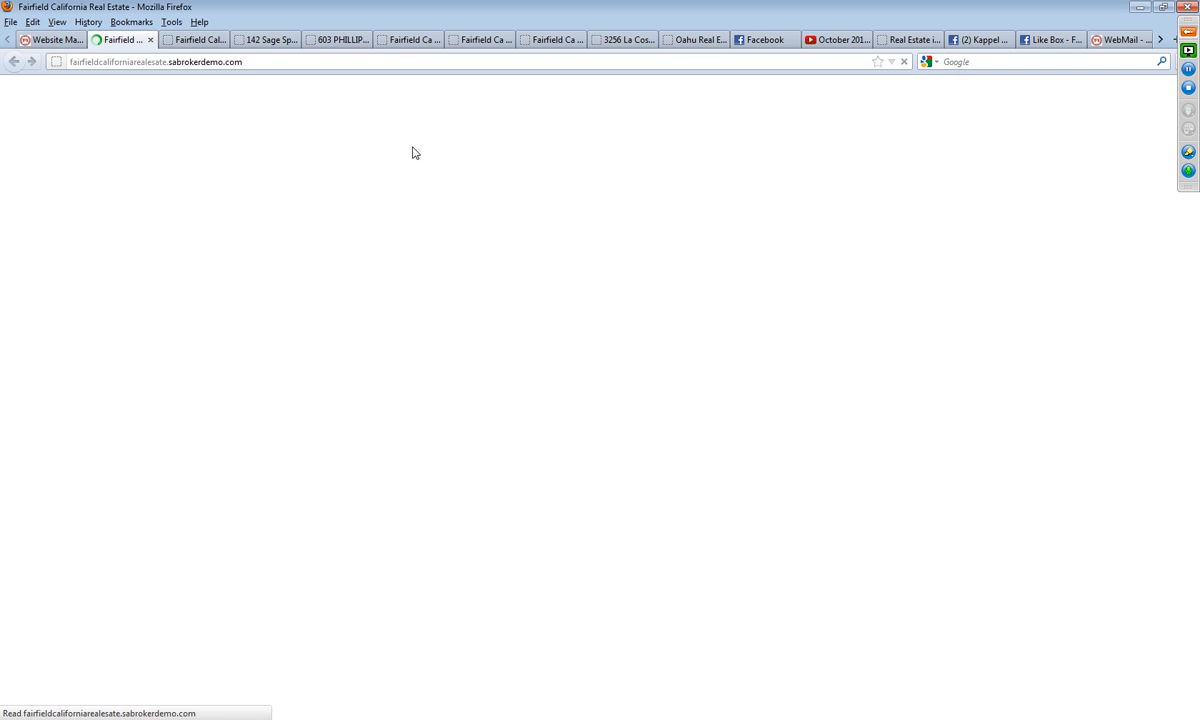
{"action": "mouse_move", "coordinate": [363, 183]}
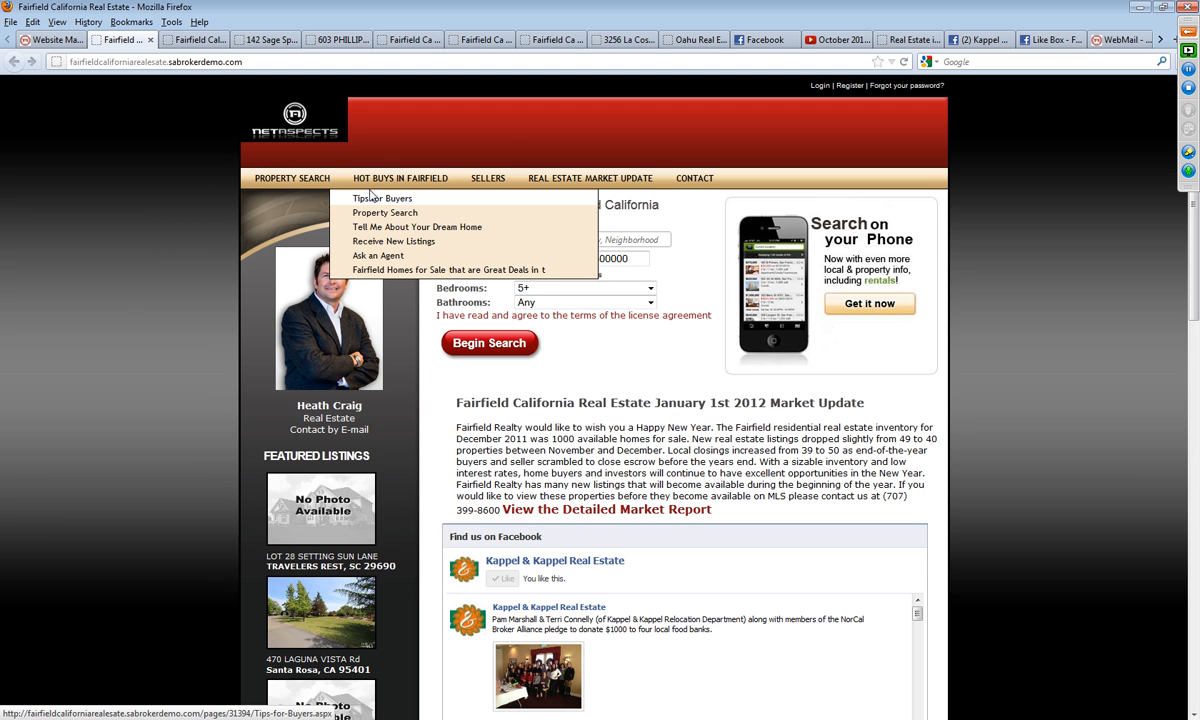
{"action": "left_click", "coordinate": [384, 271]}
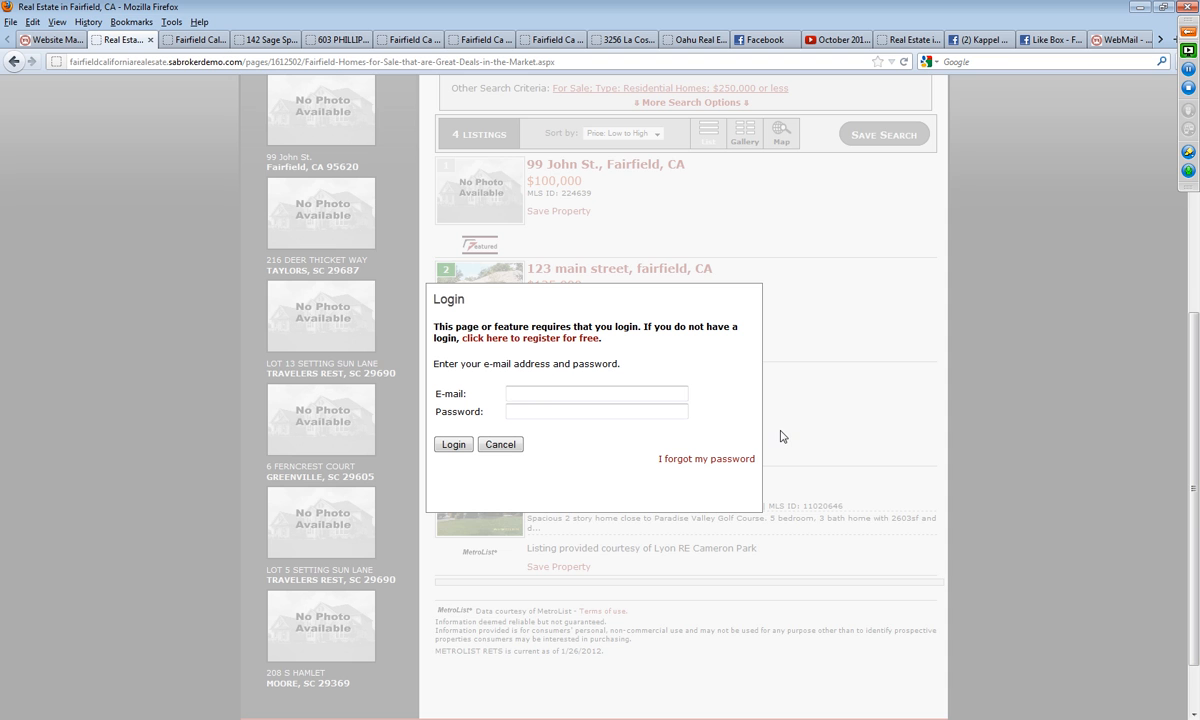
{"action": "scroll", "coordinate": [783, 434], "scroll_direction": "up", "scroll_amount": 5}
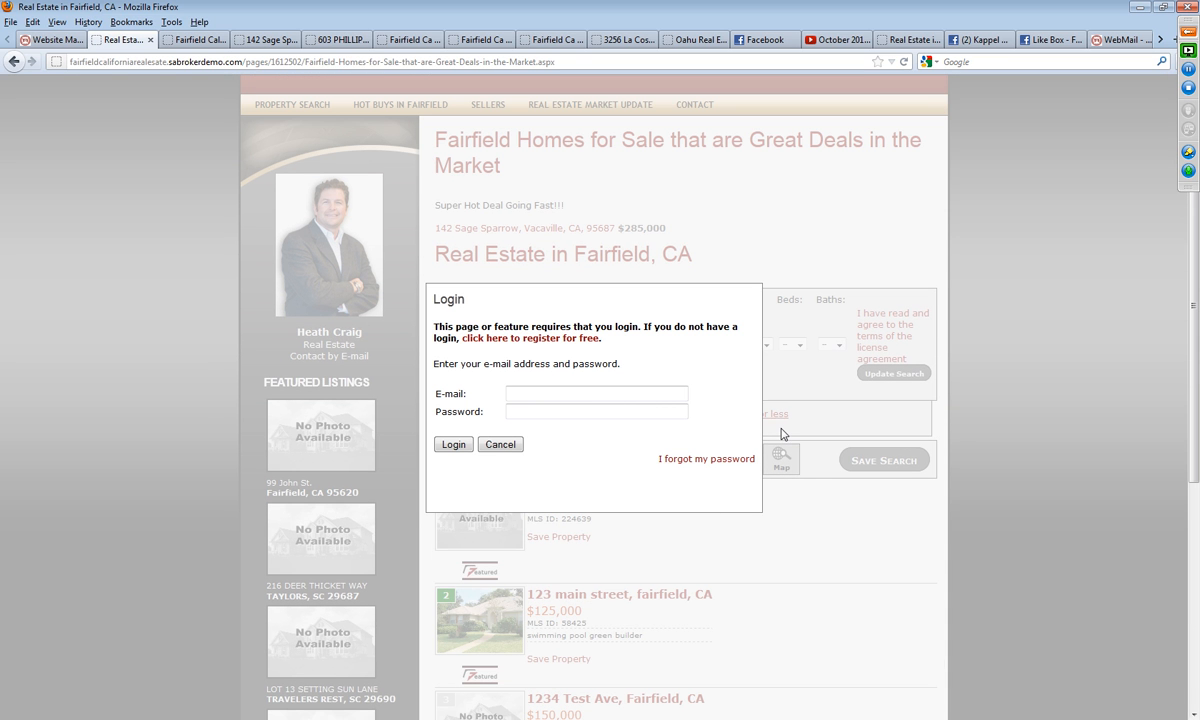
Step: Open the free registration form and enter the visitor's e-mail address, password and password confirmation
{"action": "left_click", "coordinate": [530, 337]}
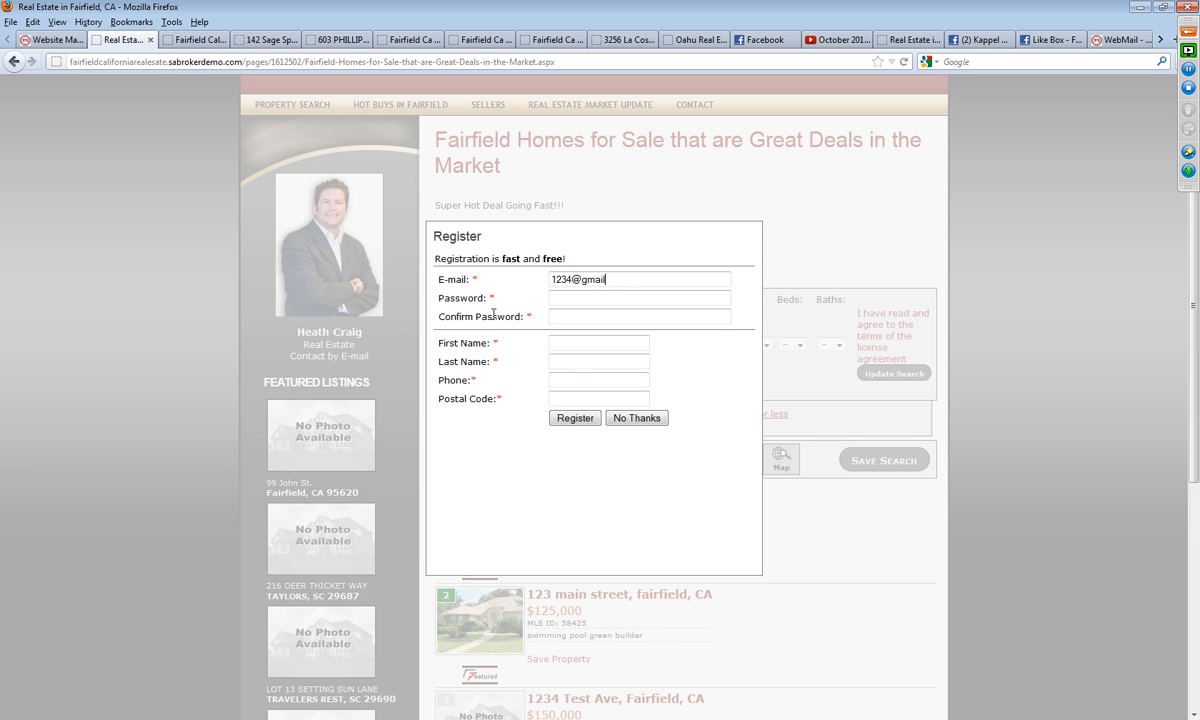
{"action": "key", "text": "Tab"}
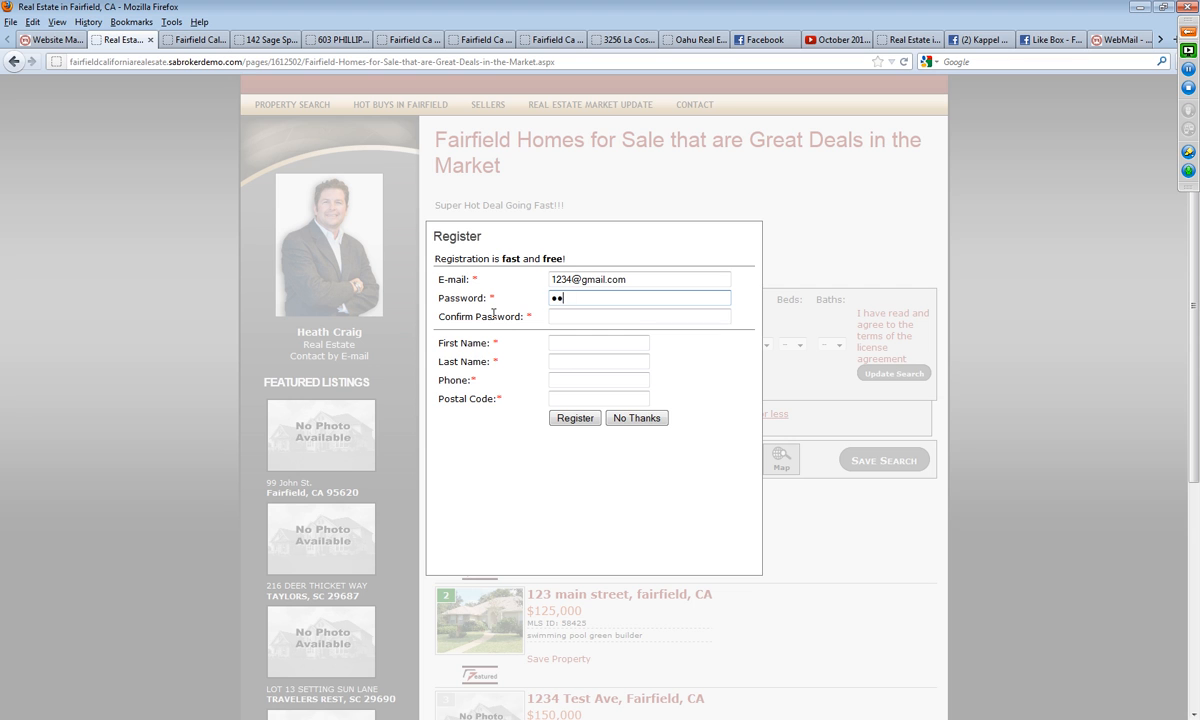
{"action": "key", "text": "Tab"}
{"action": "key", "text": "Tab"}
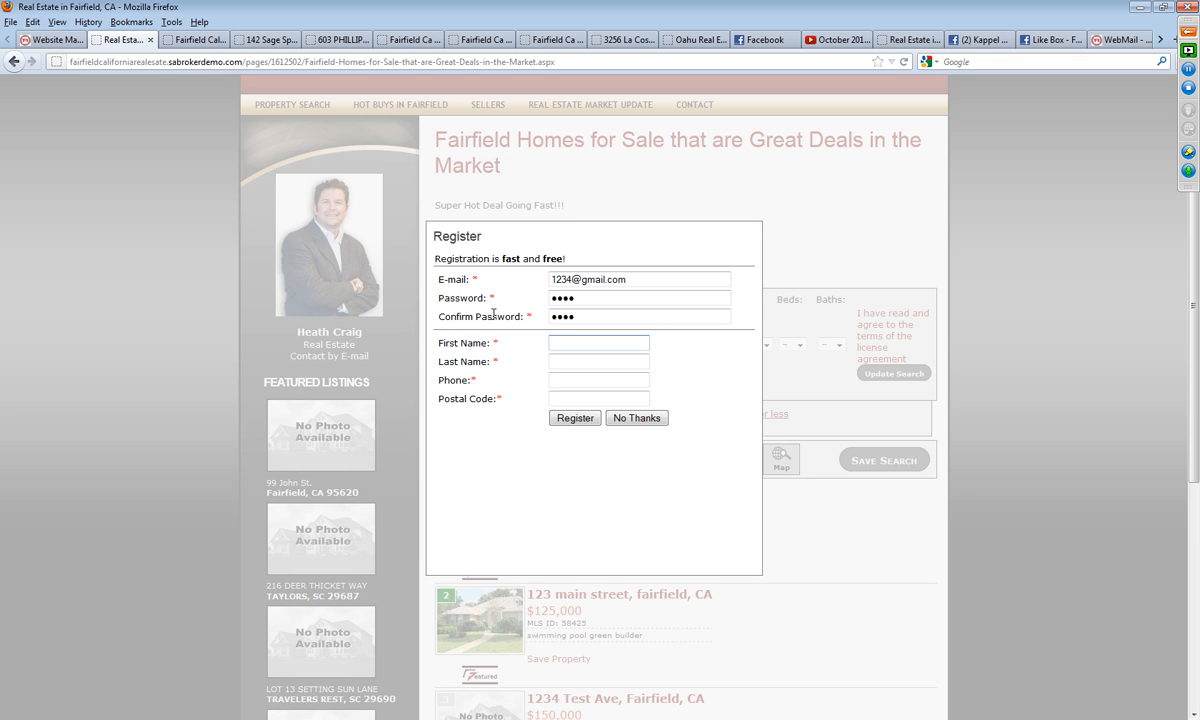
Step: Fill in the visitor's first name, last name, phone number and postal code, and submit the registration
{"action": "key", "text": "Tab"}
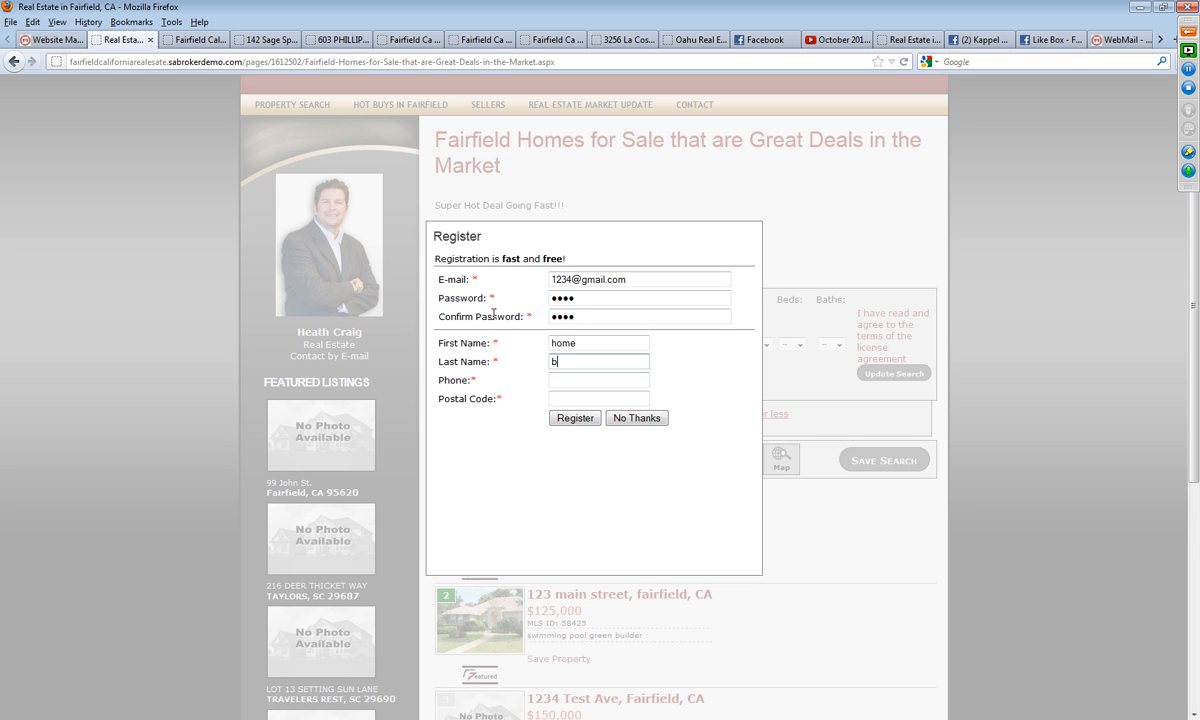
{"action": "key", "text": "Tab"}
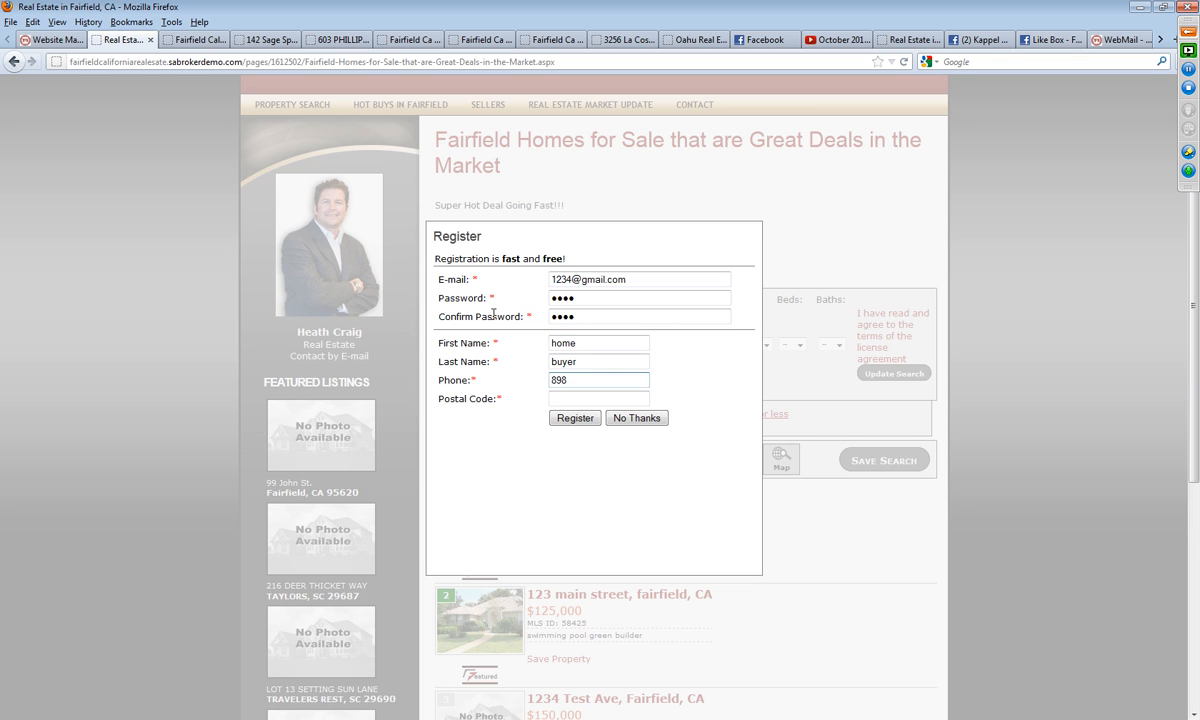
{"action": "key", "text": "Tab"}
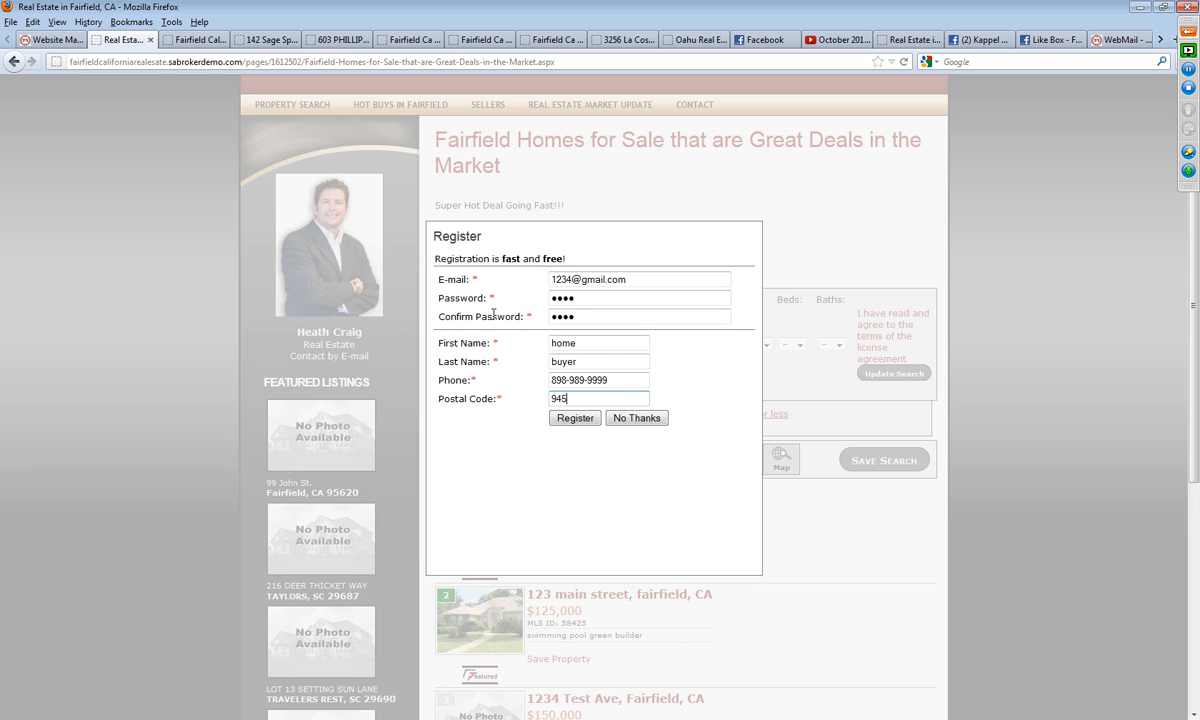
{"action": "type", "text": "94533"}
{"action": "left_click", "coordinate": [565, 418]}
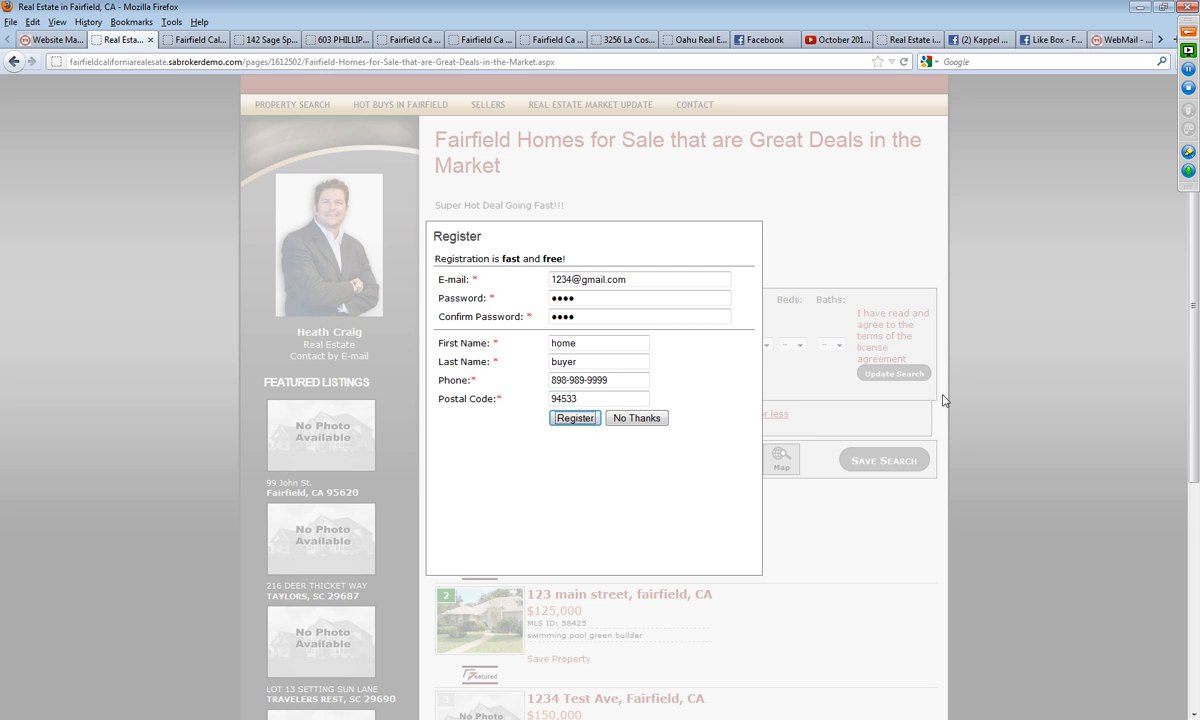
{"action": "left_click", "coordinate": [673, 336]}
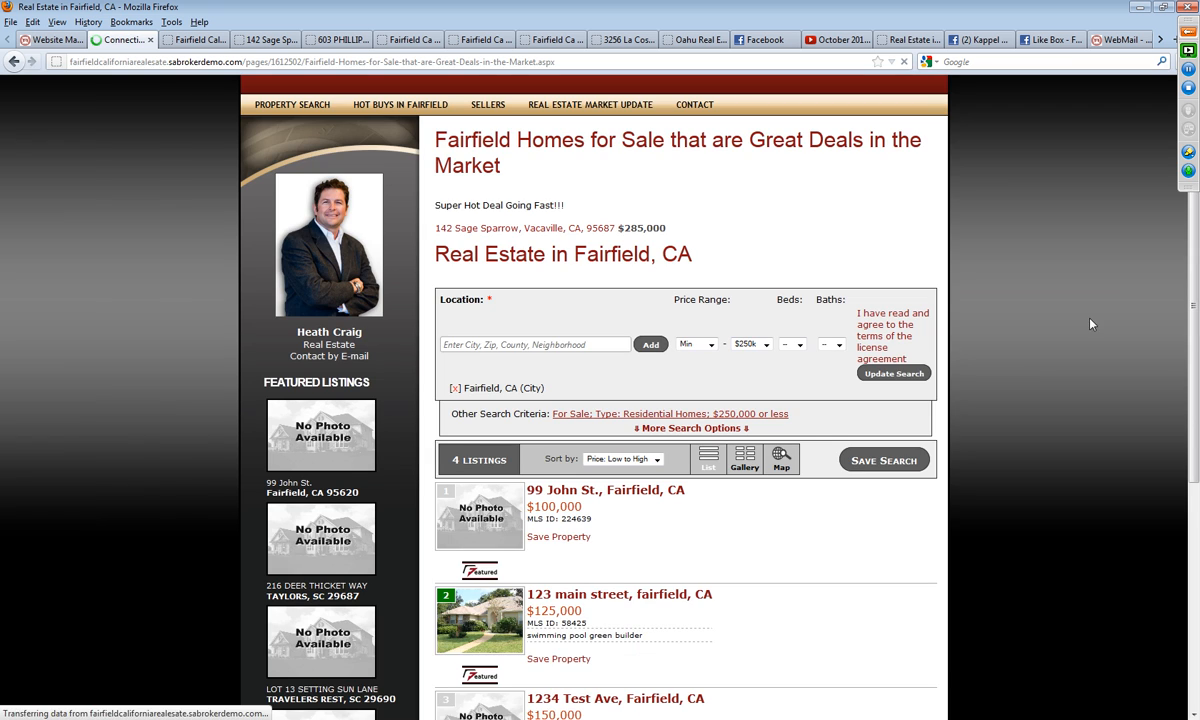
Step: Look over the great deals page and open the featured $285,000 Vacaville property
{"action": "scroll", "coordinate": [1017, 293], "scroll_direction": "down", "scroll_amount": 5}
{"action": "scroll", "coordinate": [1101, 315], "scroll_direction": "up", "scroll_amount": 3}
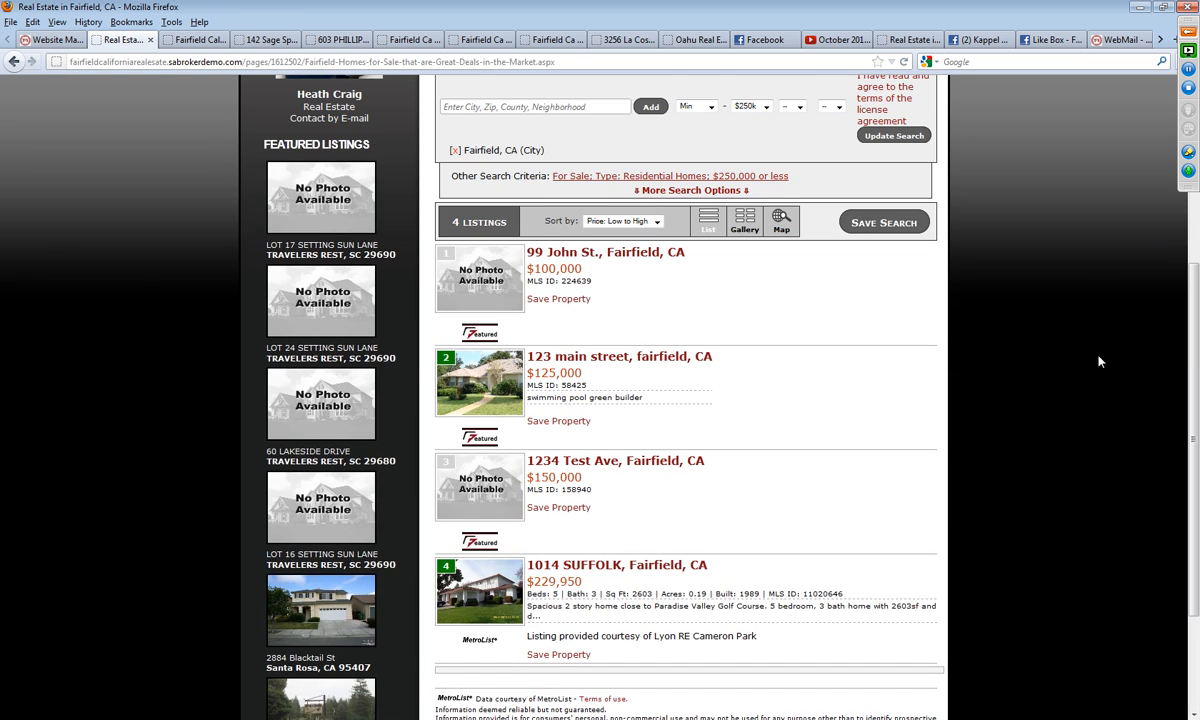
{"action": "scroll", "coordinate": [1098, 339], "scroll_direction": "up", "scroll_amount": 3}
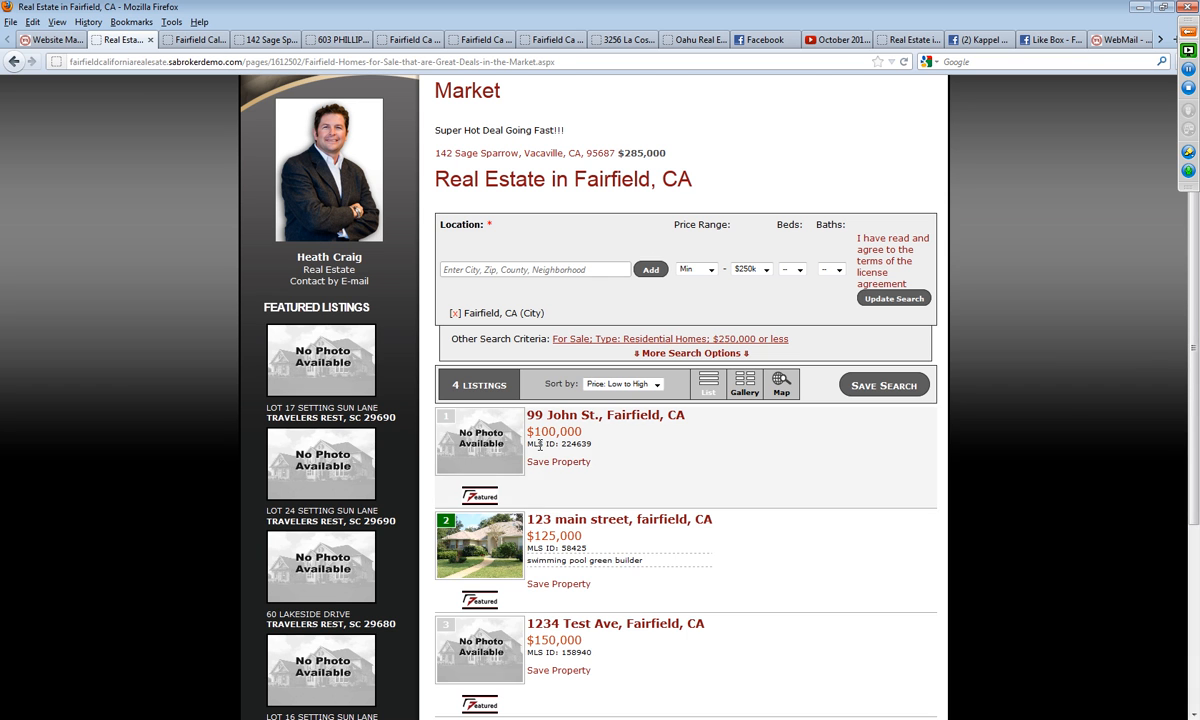
{"action": "scroll", "coordinate": [834, 603], "scroll_direction": "up", "scroll_amount": 3}
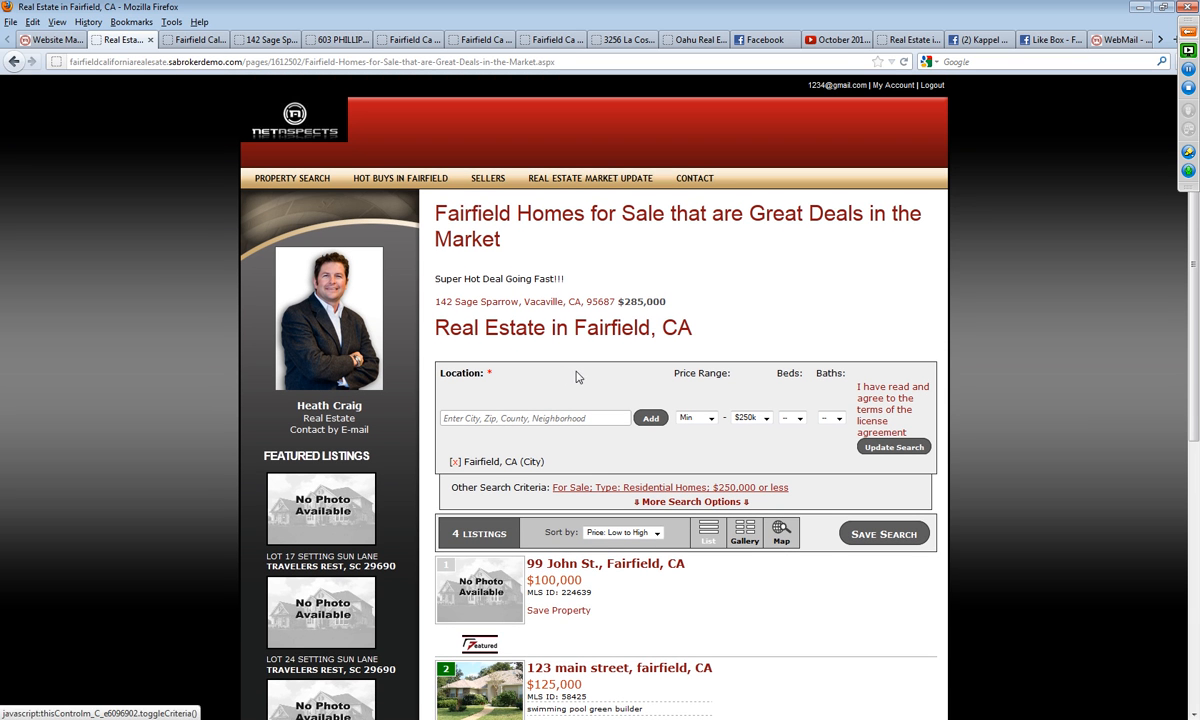
{"action": "left_click", "coordinate": [508, 302]}
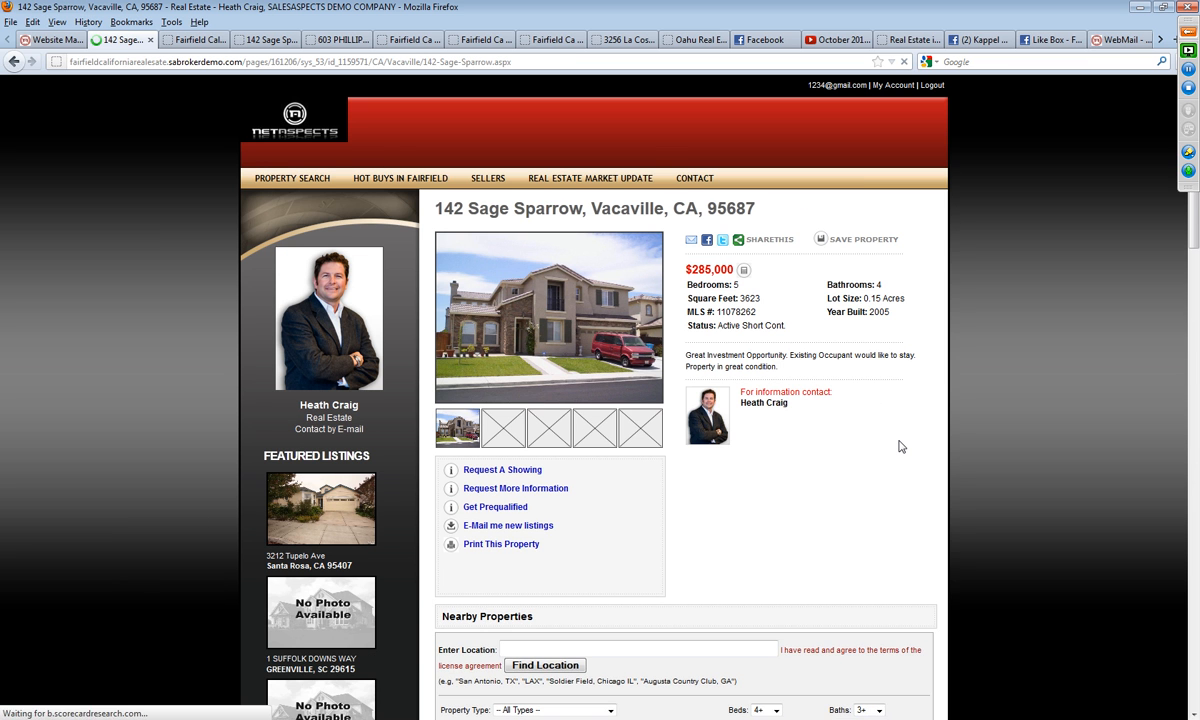
Step: Open the Request A Showing form for the Vacaville property, enter the displayed verification code, and submit the request
{"action": "scroll", "coordinate": [900, 445], "scroll_direction": "down", "scroll_amount": 3}
{"action": "left_click", "coordinate": [515, 311]}
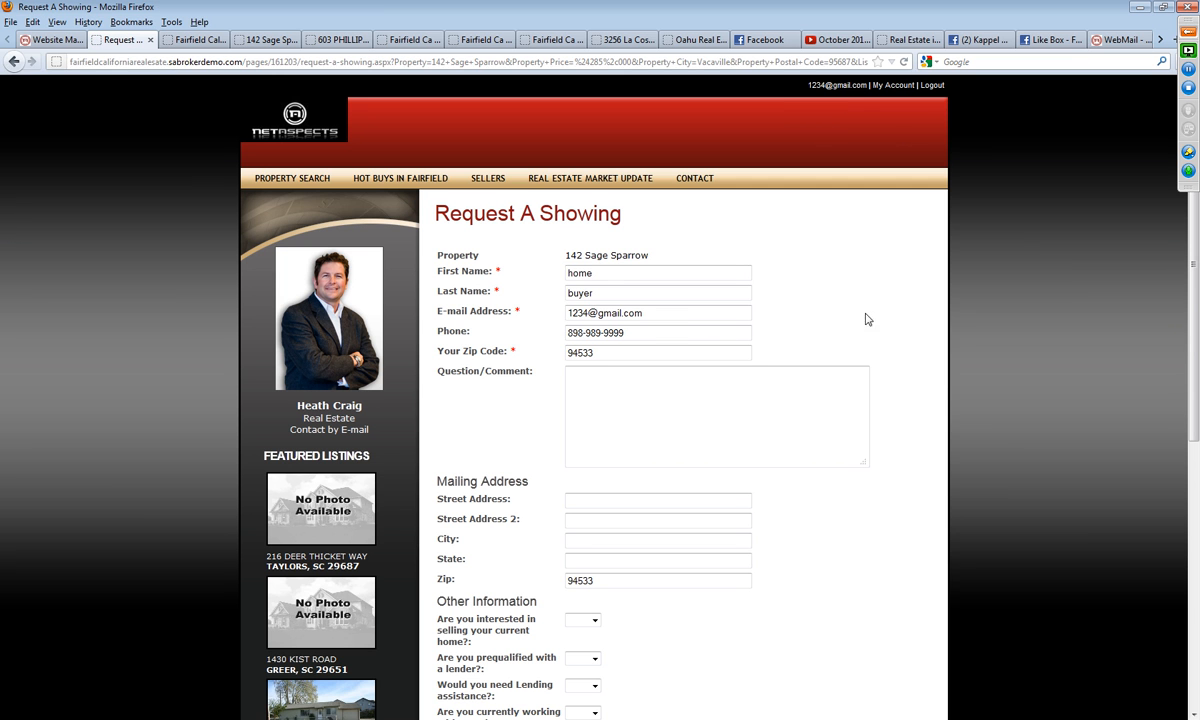
{"action": "scroll", "coordinate": [620, 610], "scroll_direction": "down", "scroll_amount": 4}
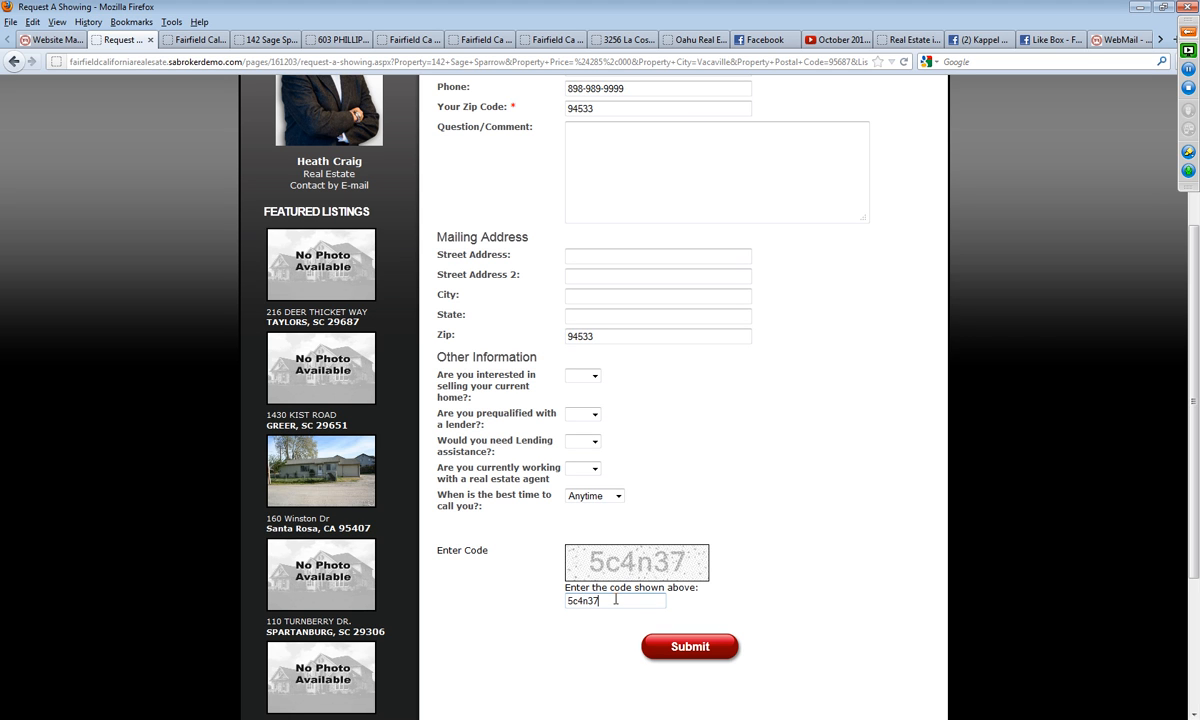
{"action": "left_click", "coordinate": [698, 652]}
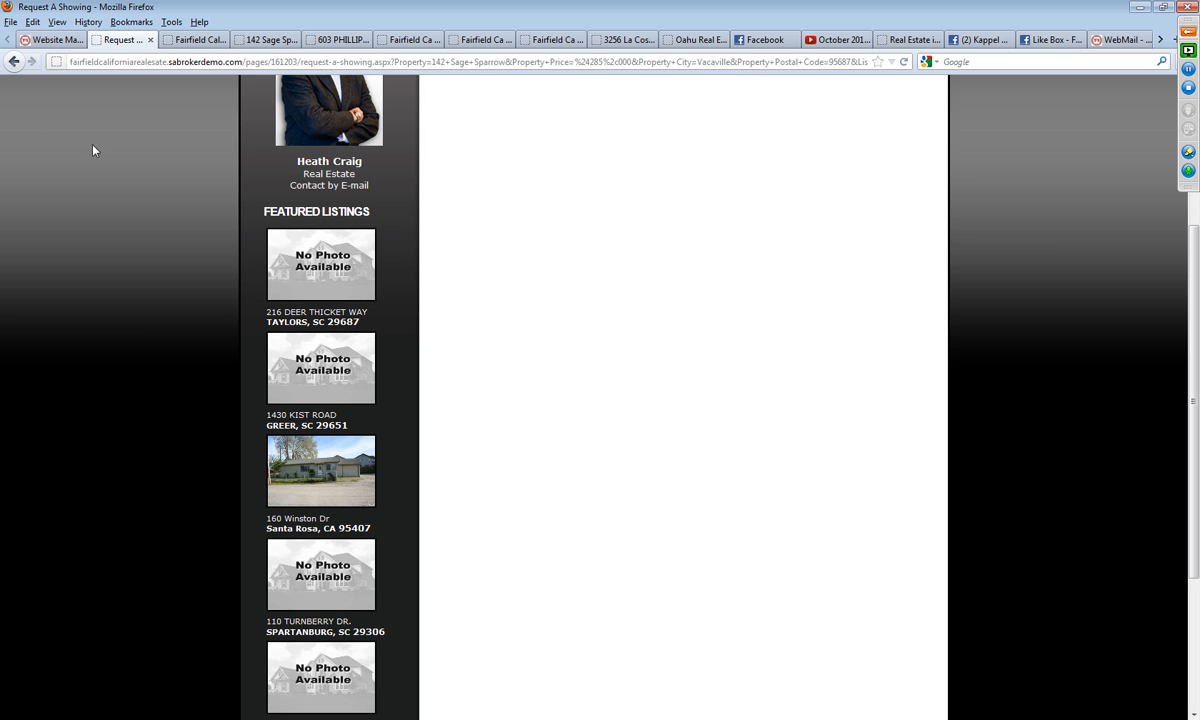
Step: Return to the SalesAspects home dashboard, dismiss the new messages notice, and open the newly registered visitor's contact record from the activity feed
{"action": "left_click", "coordinate": [54, 40]}
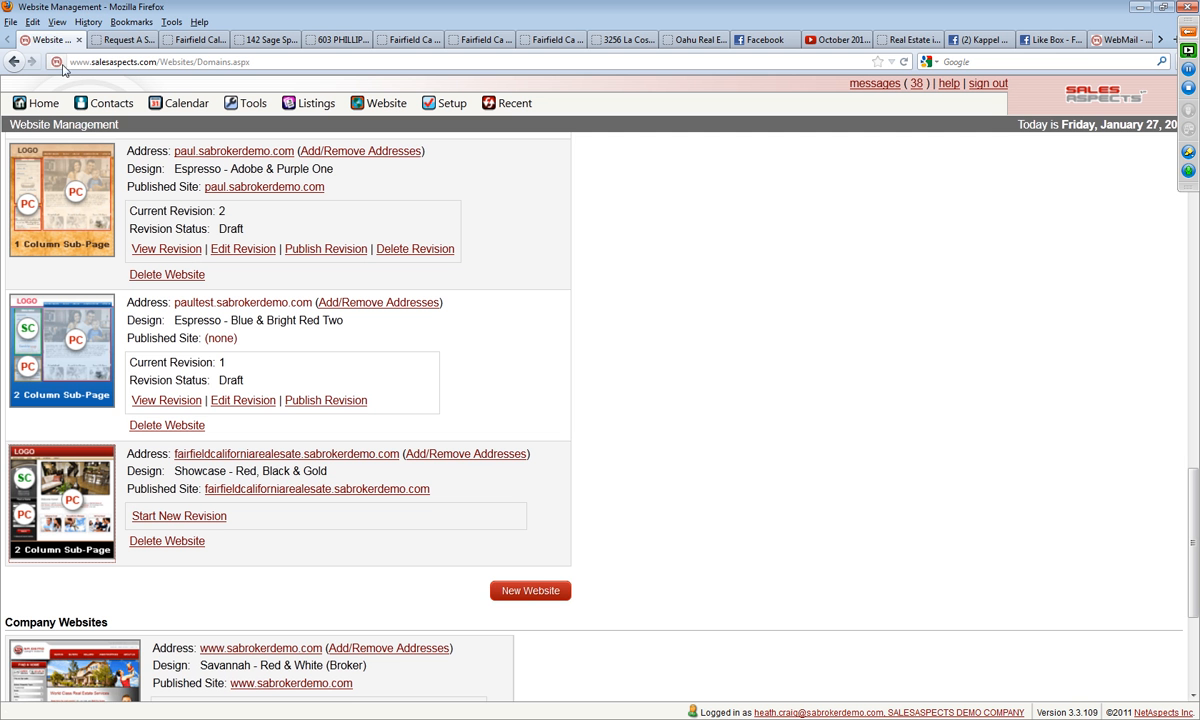
{"action": "left_click", "coordinate": [38, 100]}
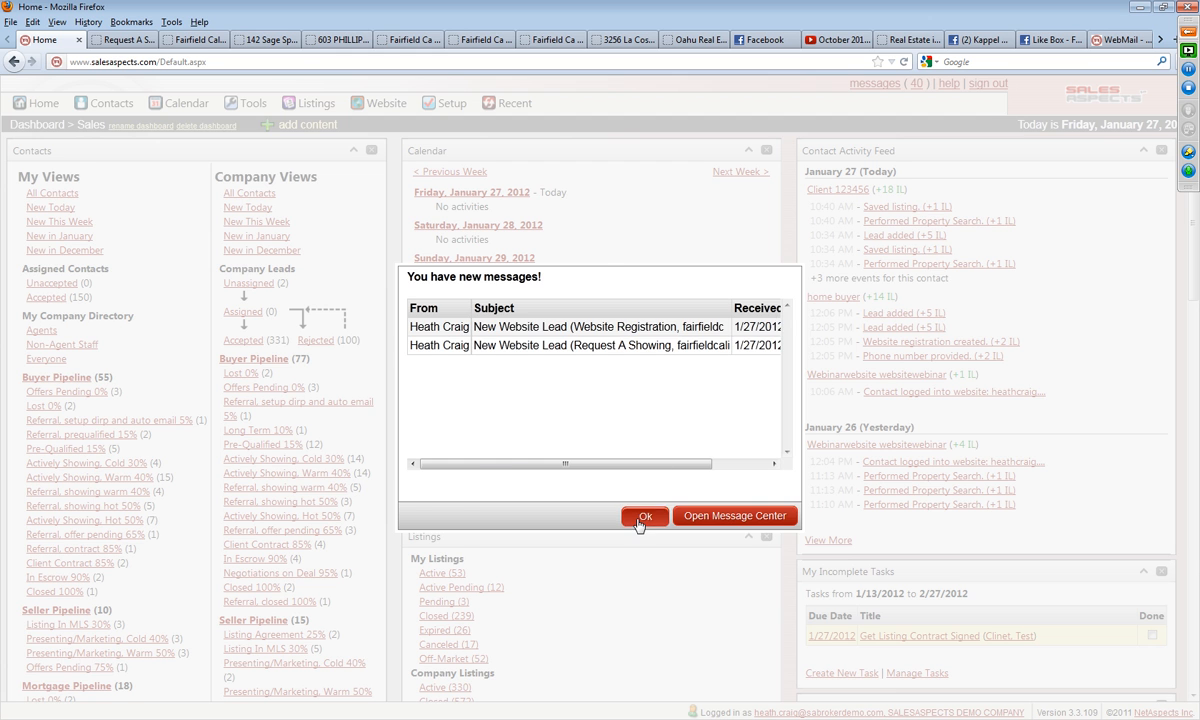
{"action": "left_click", "coordinate": [643, 516]}
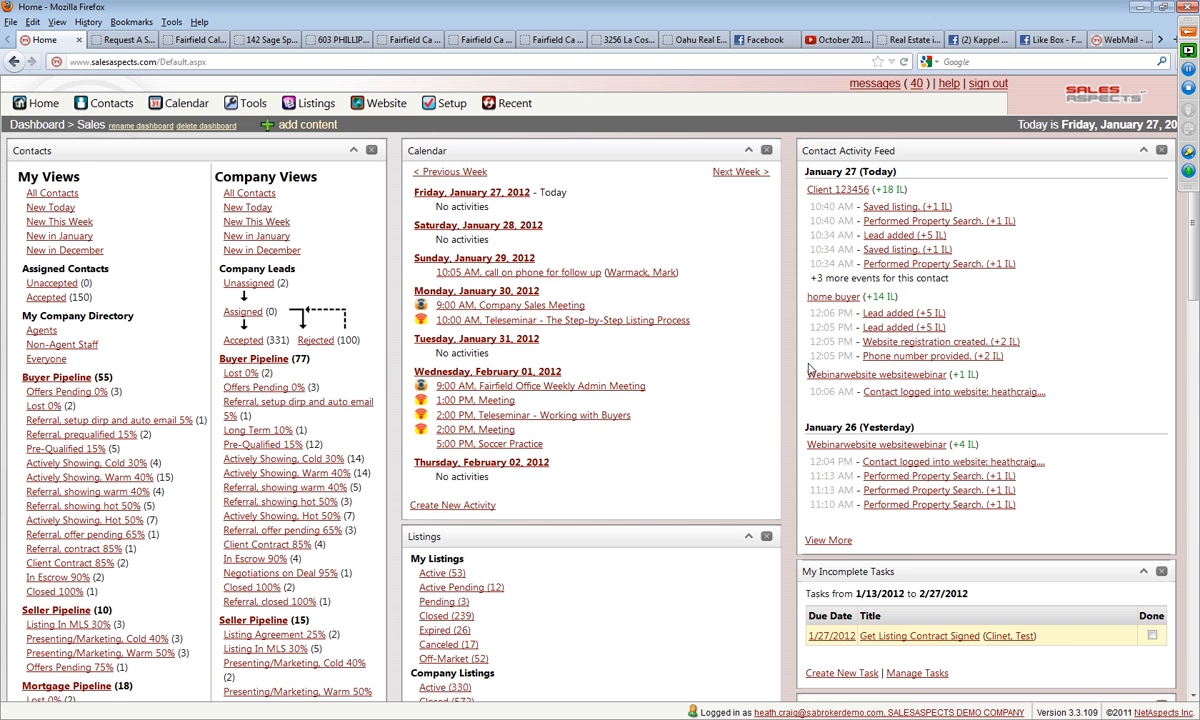
{"action": "left_click", "coordinate": [822, 300]}
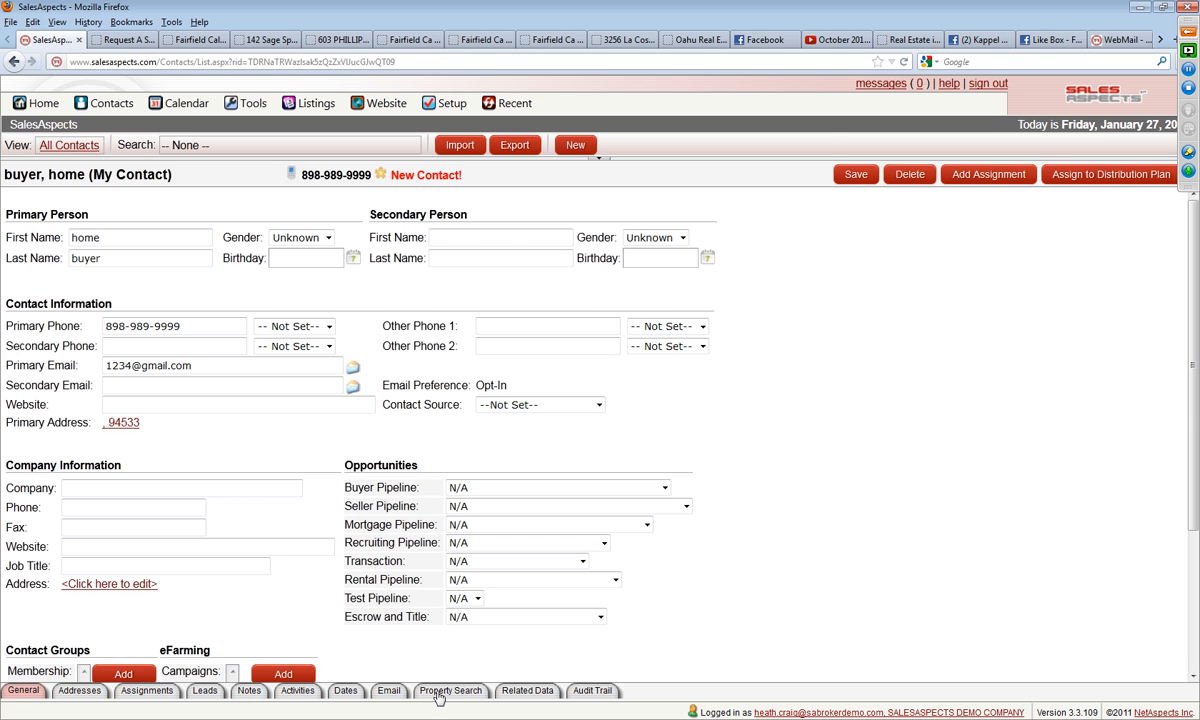
Step: Check the contact's saved property searches, saved properties and viewed properties
{"action": "left_click", "coordinate": [428, 691]}
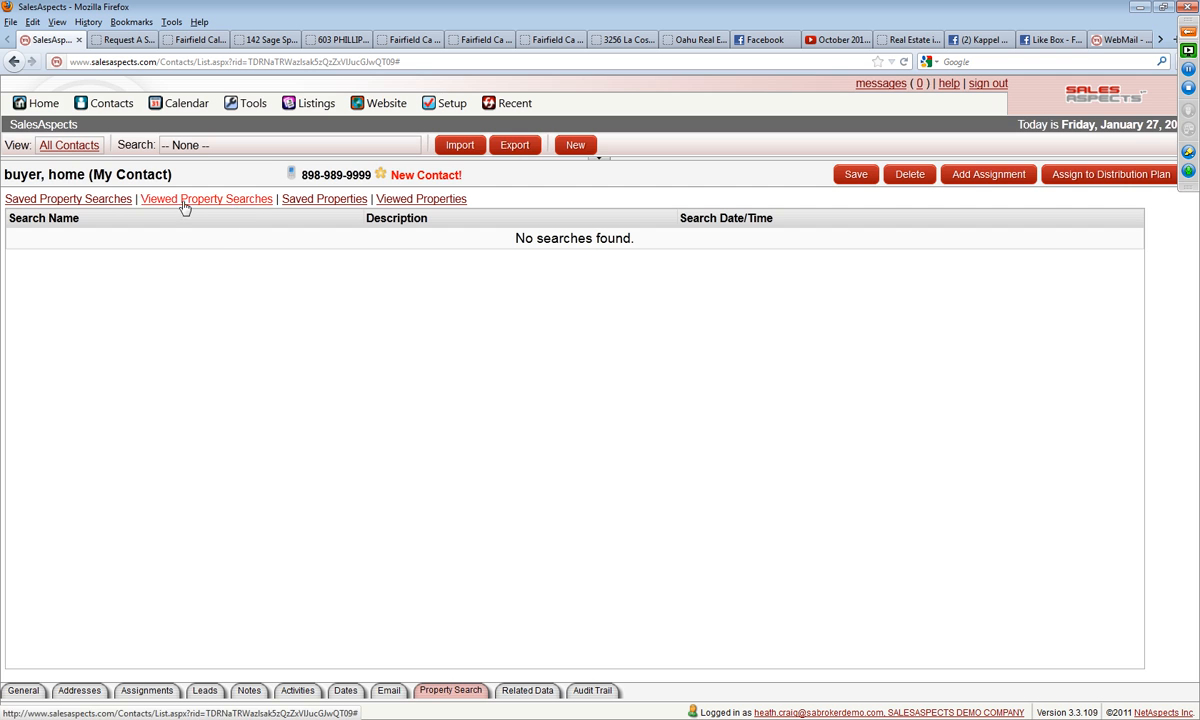
{"action": "left_click", "coordinate": [99, 200]}
{"action": "left_click", "coordinate": [297, 203]}
{"action": "left_click", "coordinate": [418, 199]}
Step: View the details of the contact's Request A Showing lead and return to the property search records
{"action": "left_click", "coordinate": [205, 691]}
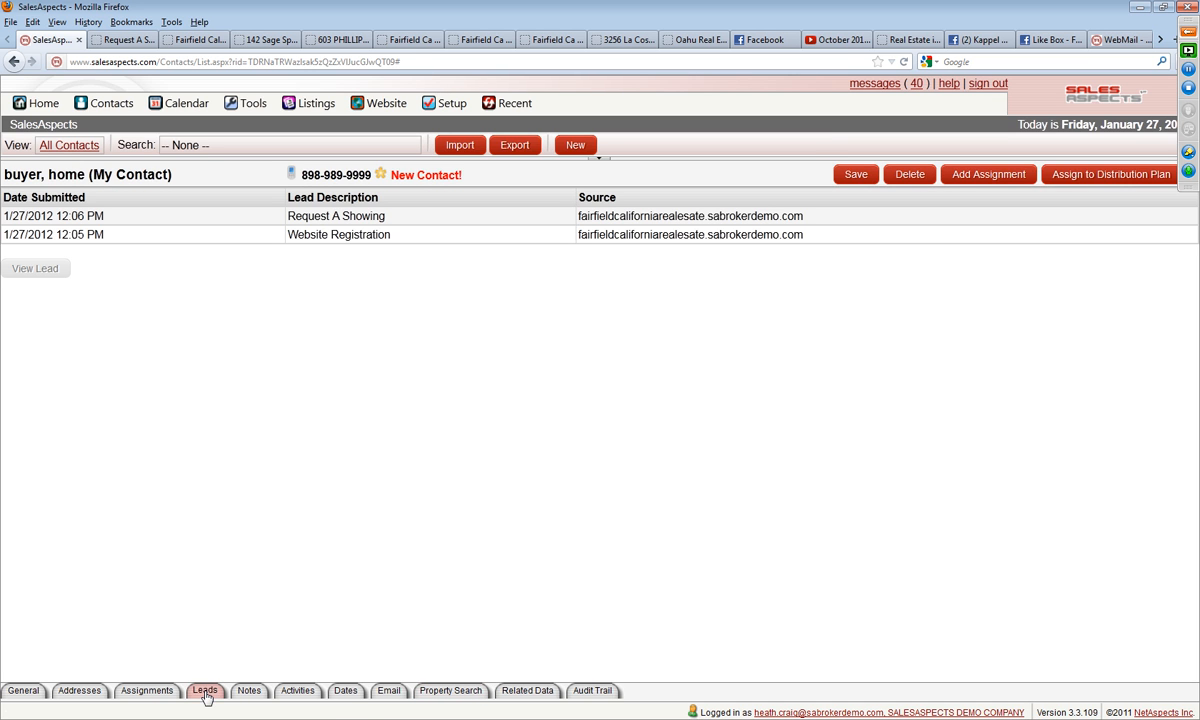
{"action": "left_click", "coordinate": [305, 216]}
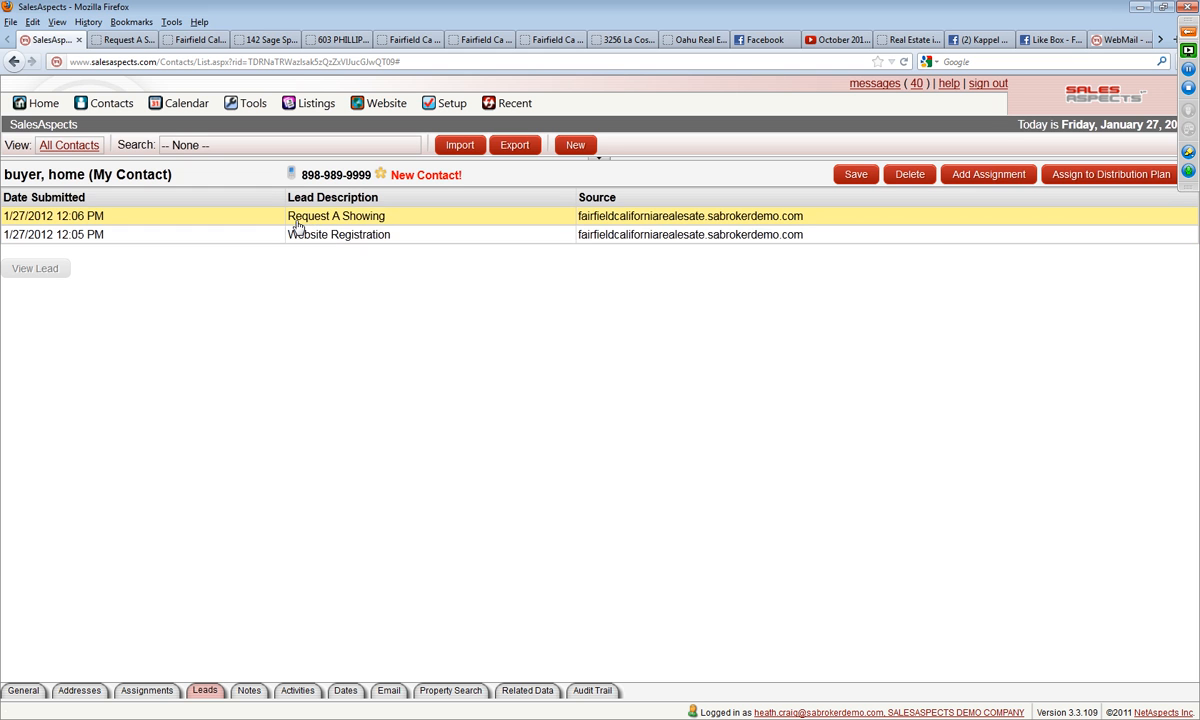
{"action": "left_click", "coordinate": [35, 268]}
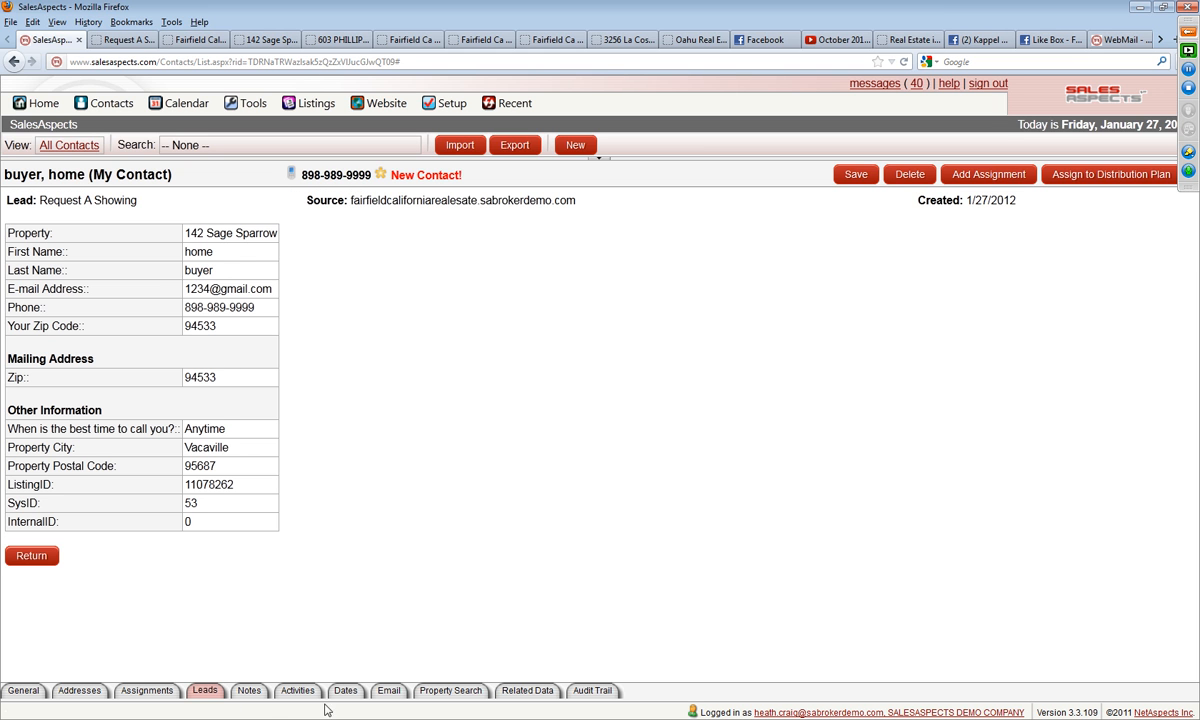
{"action": "left_click", "coordinate": [432, 690]}
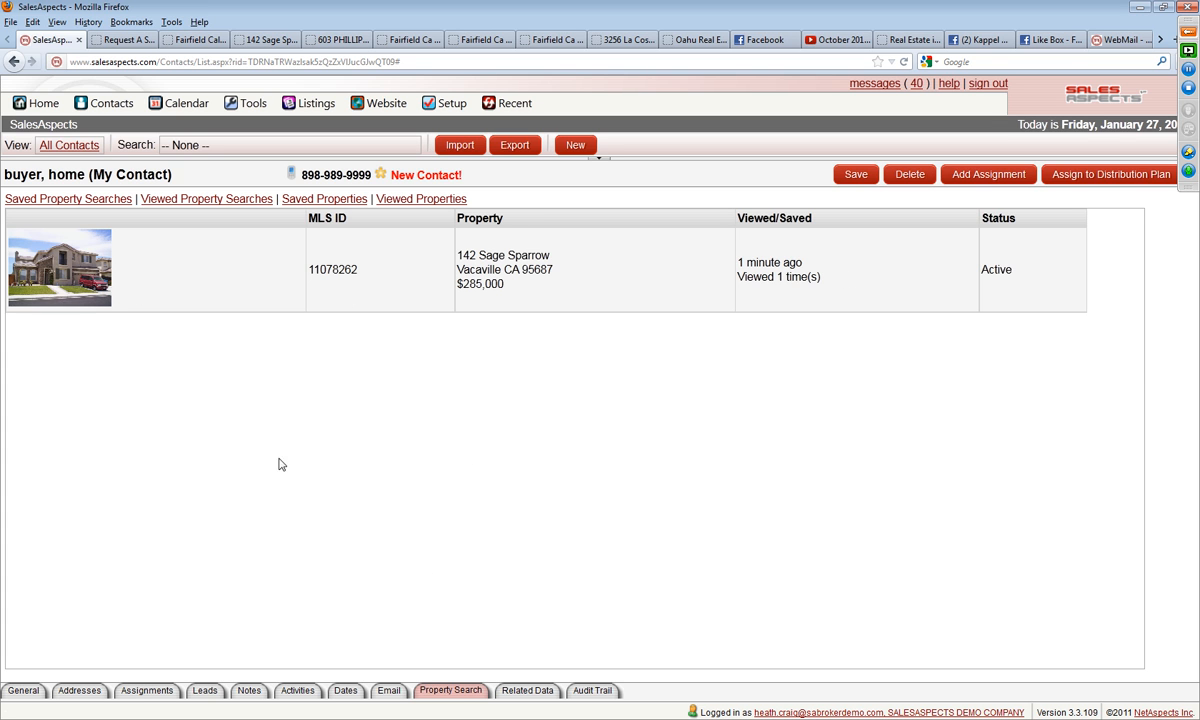
Step: Switch to the Fairfield site's home page, check the GoToWebinar control panel for attendee questions, and hide the panel again
{"action": "left_click", "coordinate": [196, 40]}
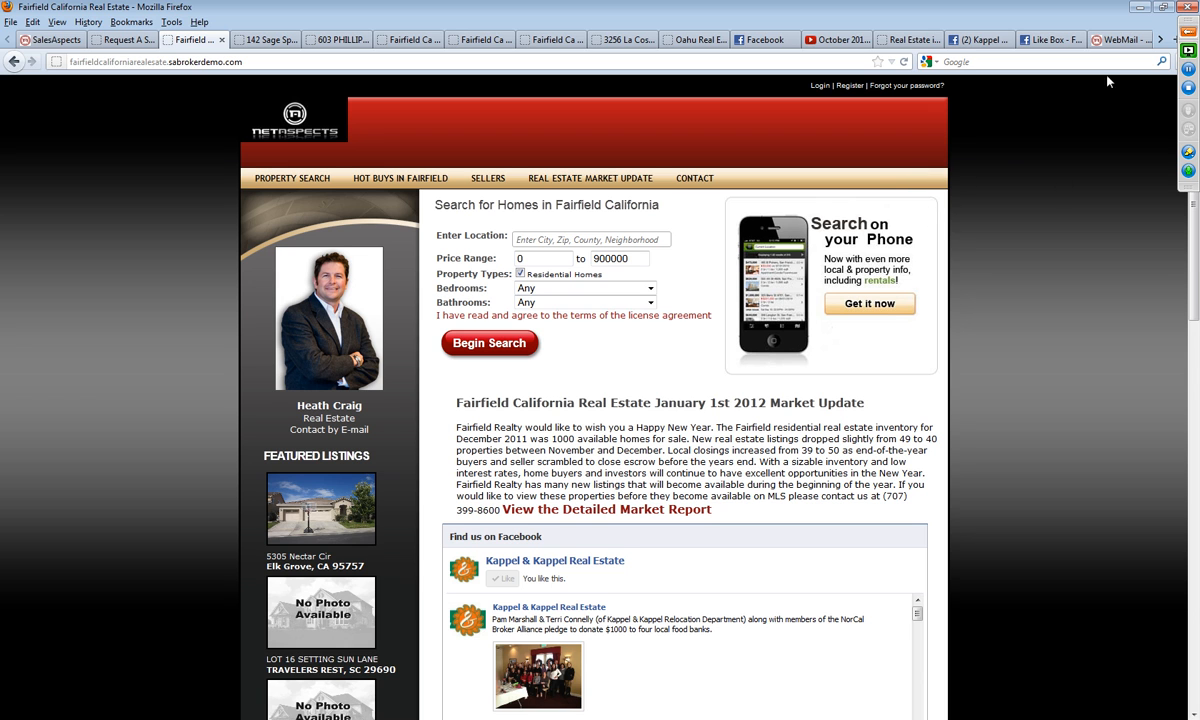
{"action": "left_click", "coordinate": [1188, 31]}
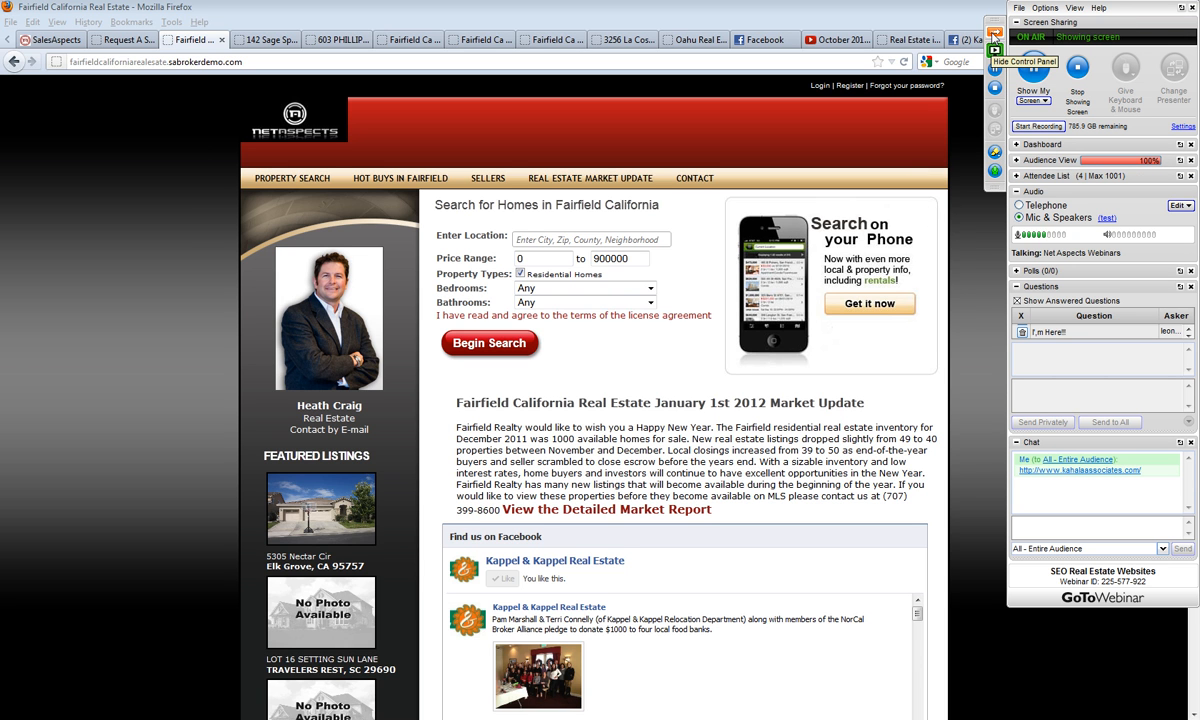
{"action": "left_click", "coordinate": [993, 33]}
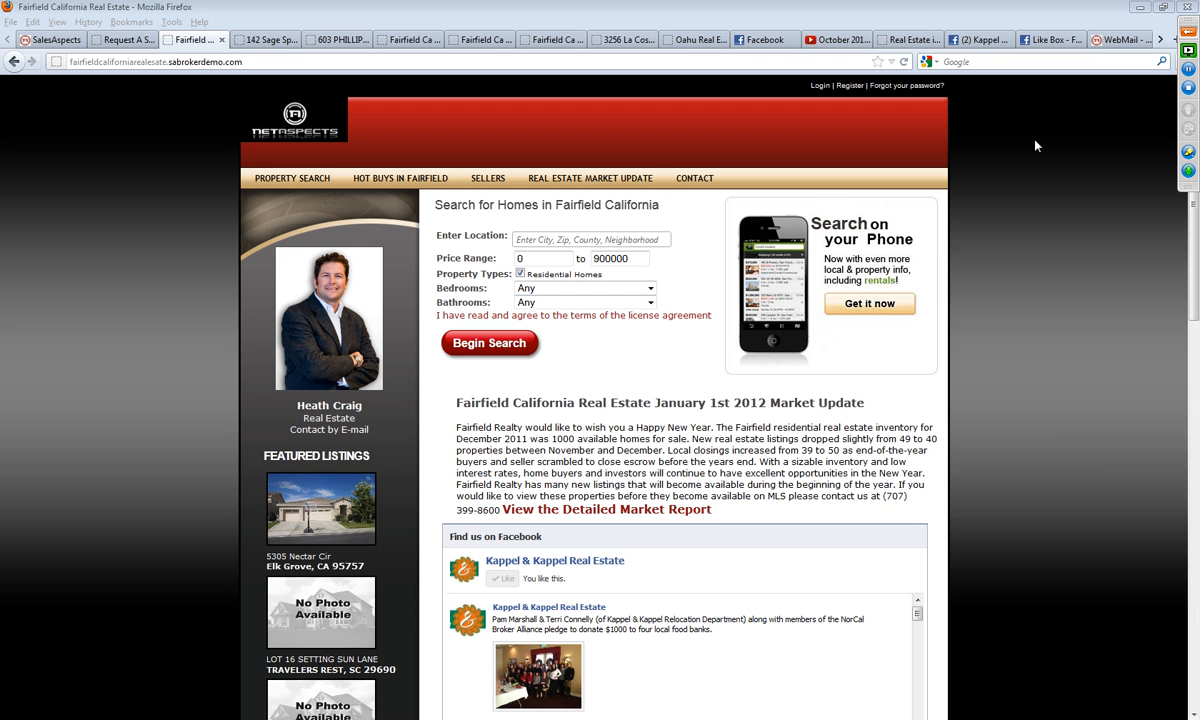
{"action": "left_click", "coordinate": [1076, 718]}
{"action": "right_click", "coordinate": [1042, 674]}
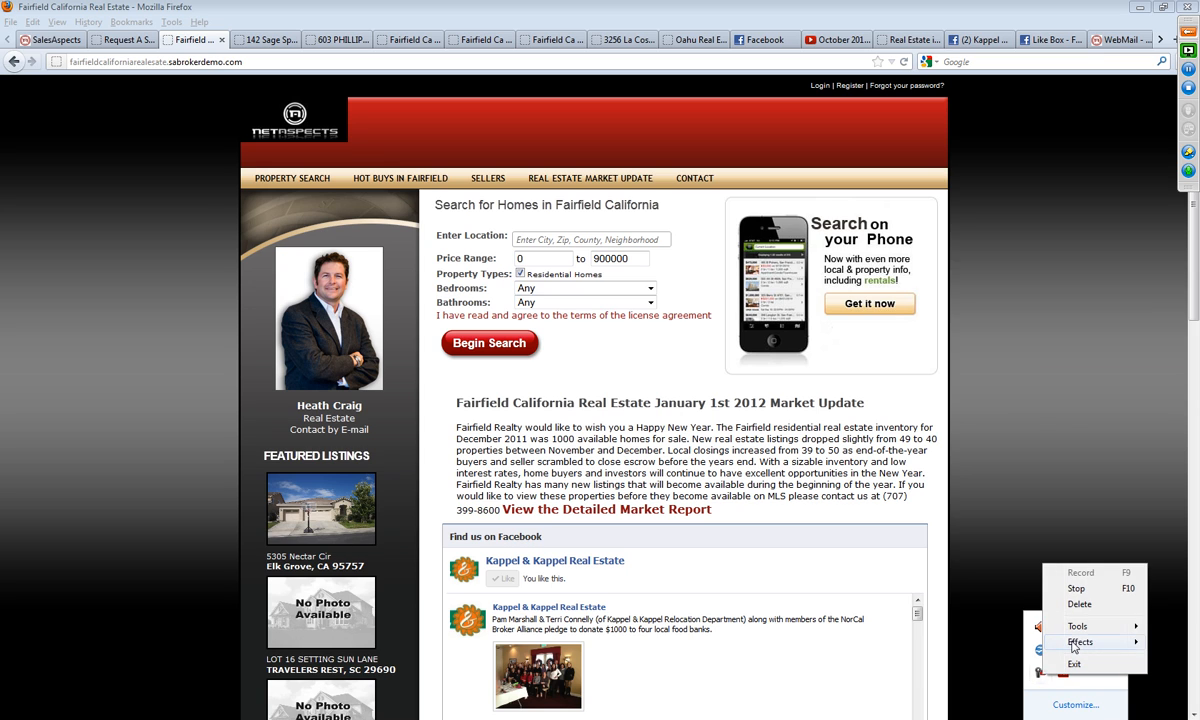